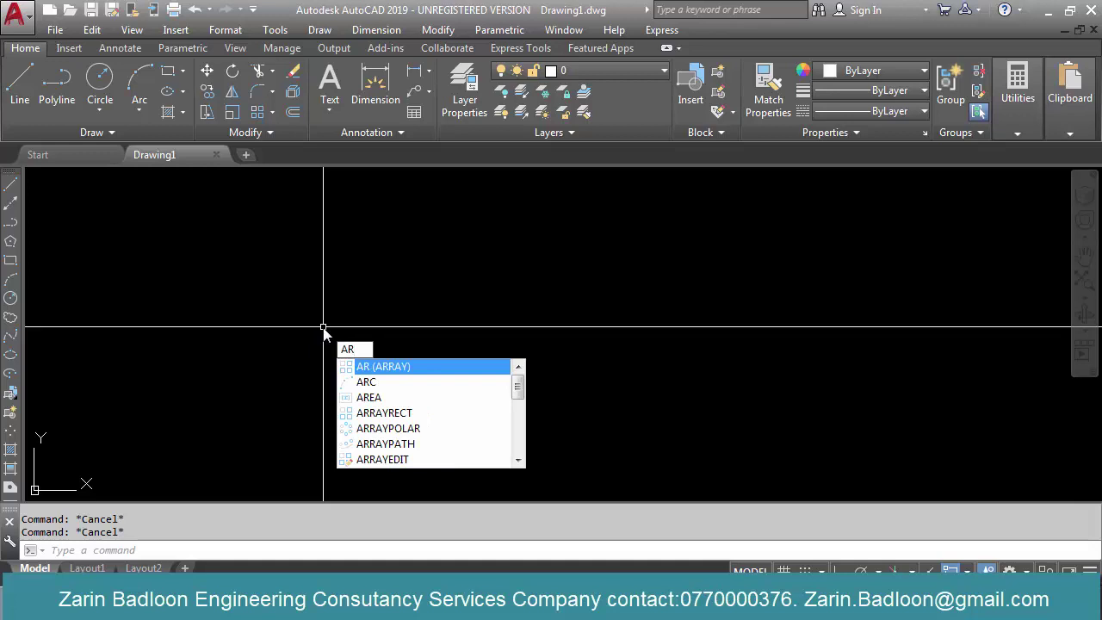
Draw an open, downward-facing three-point arc by picking its start, second and end points in the empty drawing
{"action": "key", "text": "Return"}
{"action": "key", "text": "Escape"}
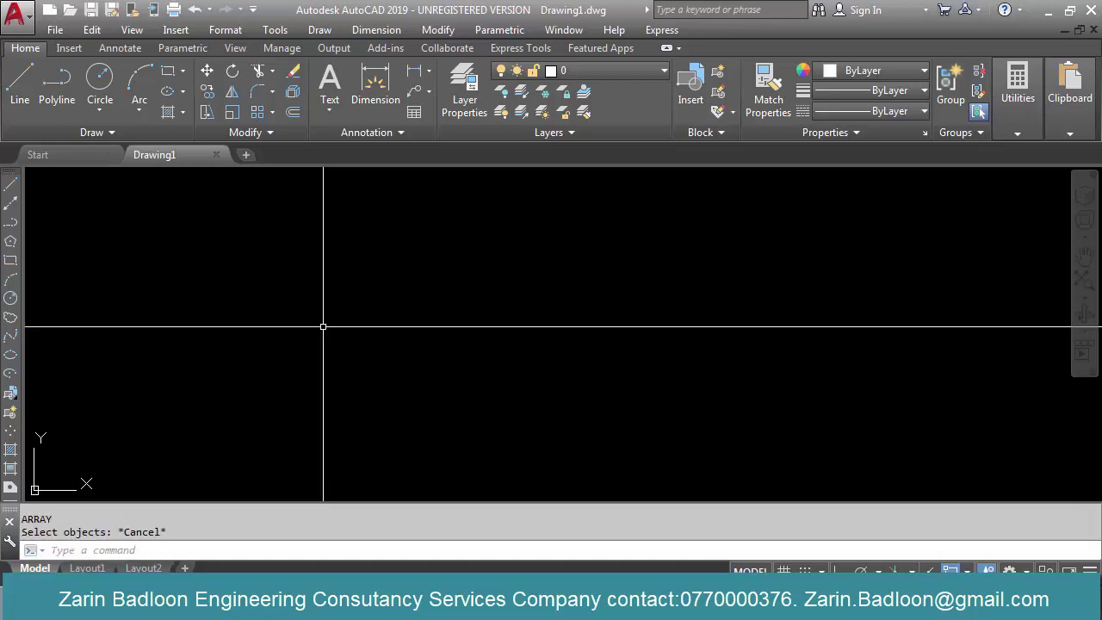
{"action": "type", "text": "arc"}
{"action": "key", "text": "Return"}
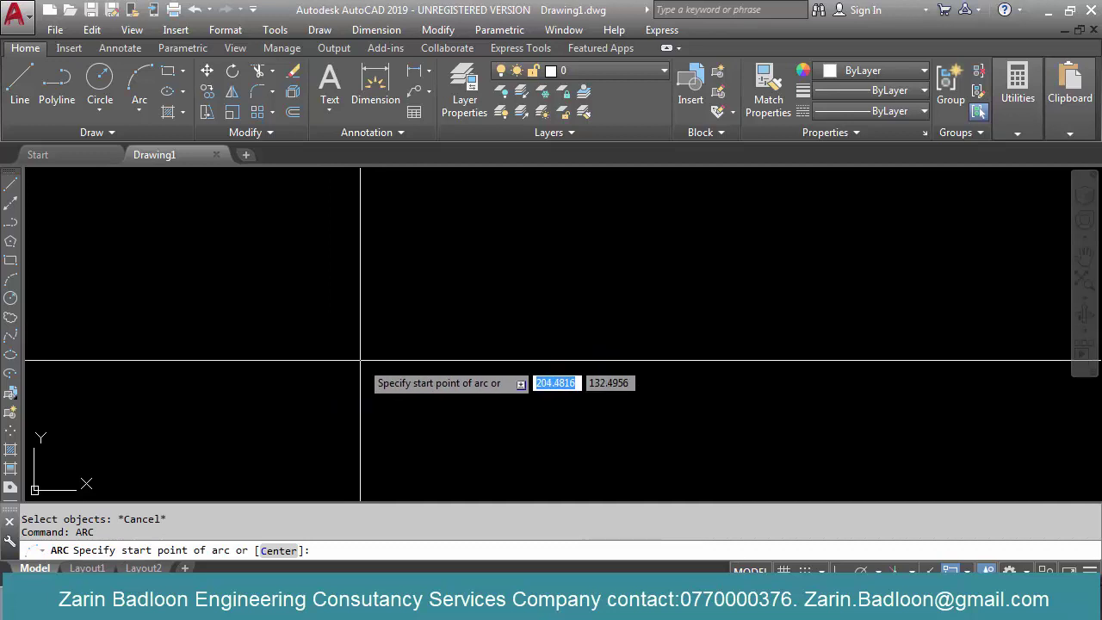
{"action": "left_click", "coordinate": [344, 384]}
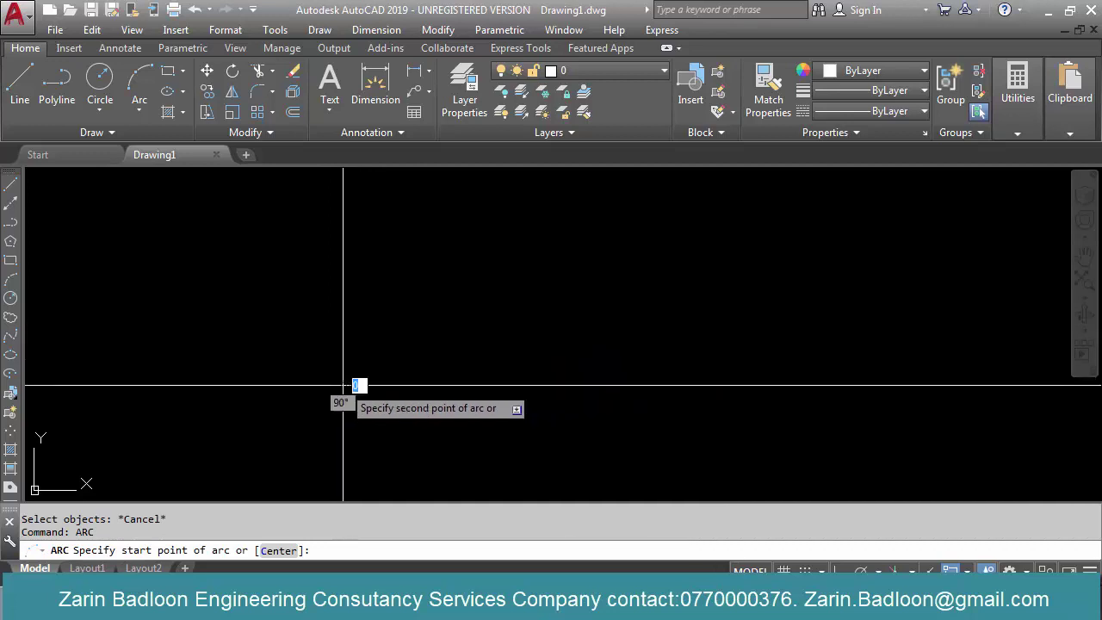
{"action": "left_click", "coordinate": [383, 319]}
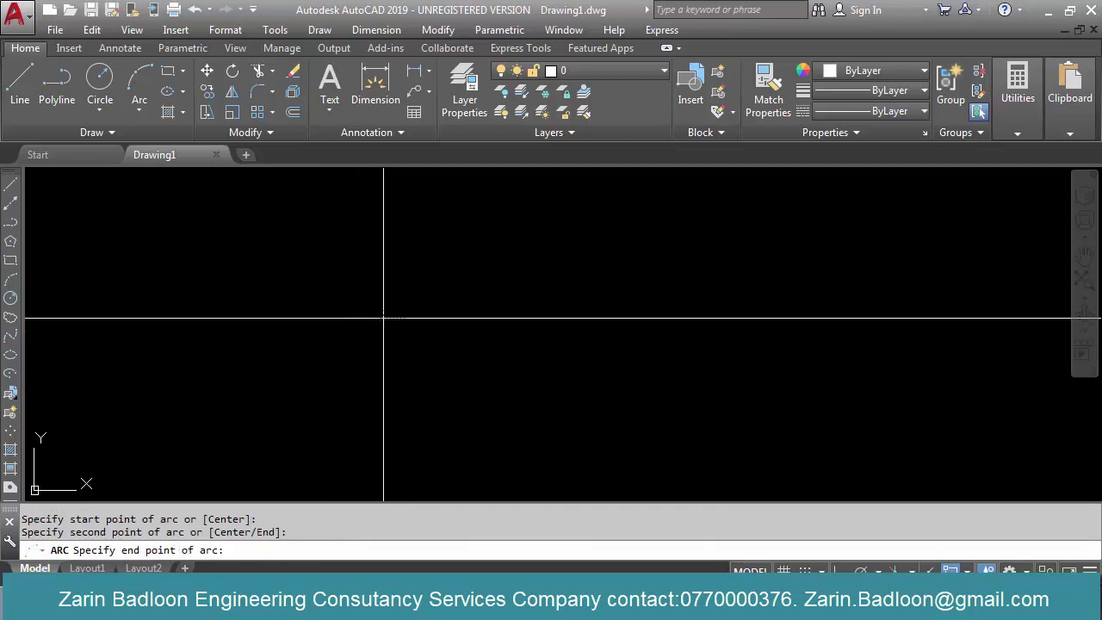
{"action": "left_click", "coordinate": [488, 325]}
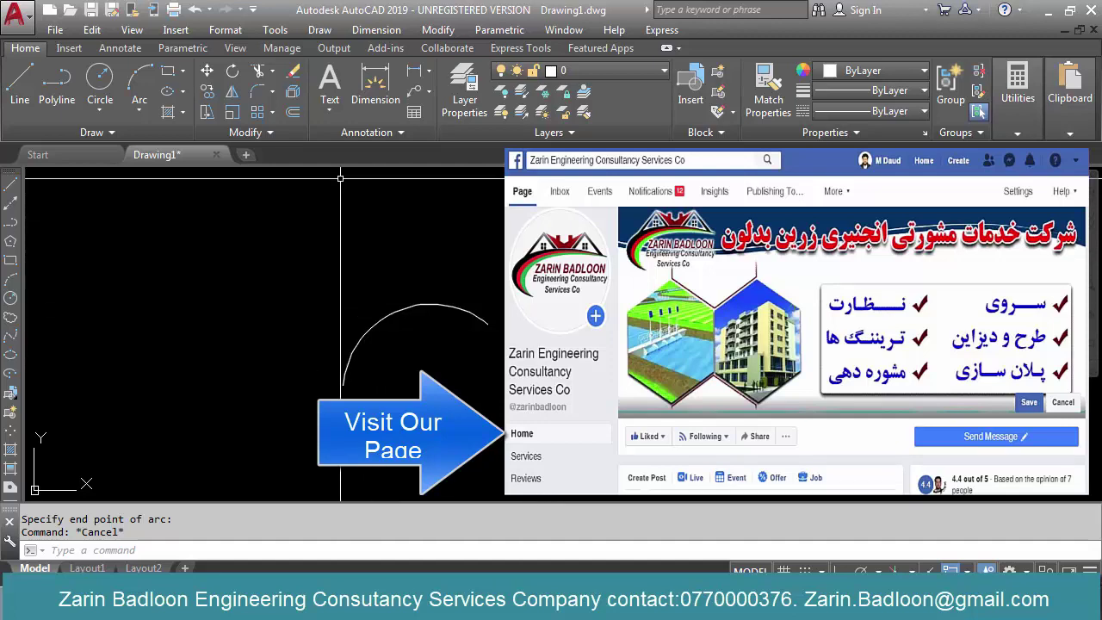
Place ten scattered points in the empty area to the right of the arc using Multiple Point
{"action": "left_click", "coordinate": [225, 30]}
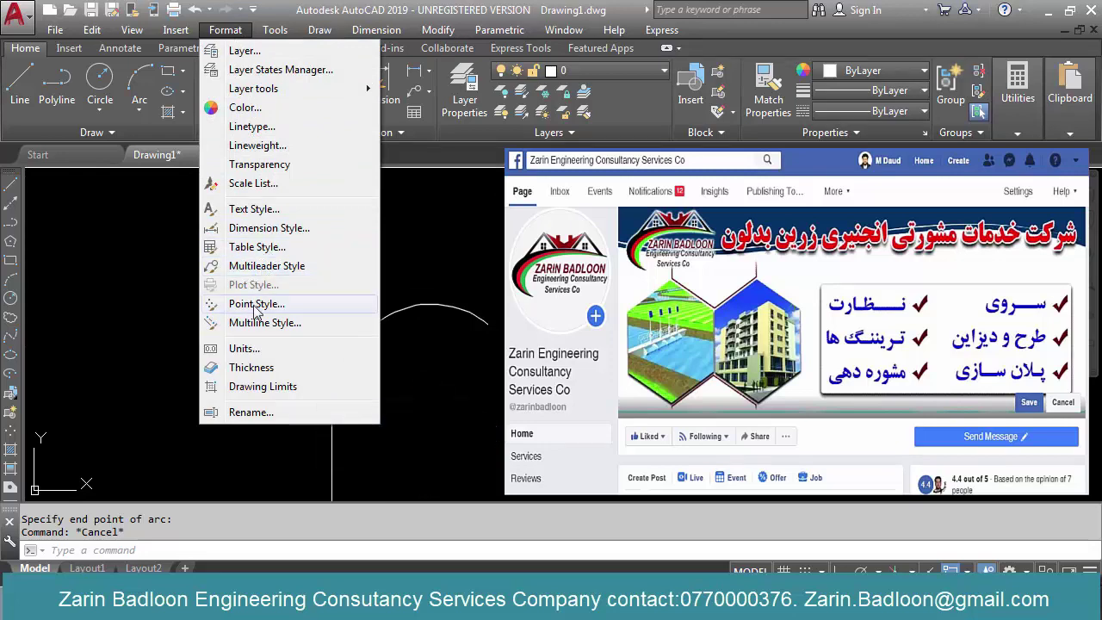
{"action": "mouse_move", "coordinate": [318, 31]}
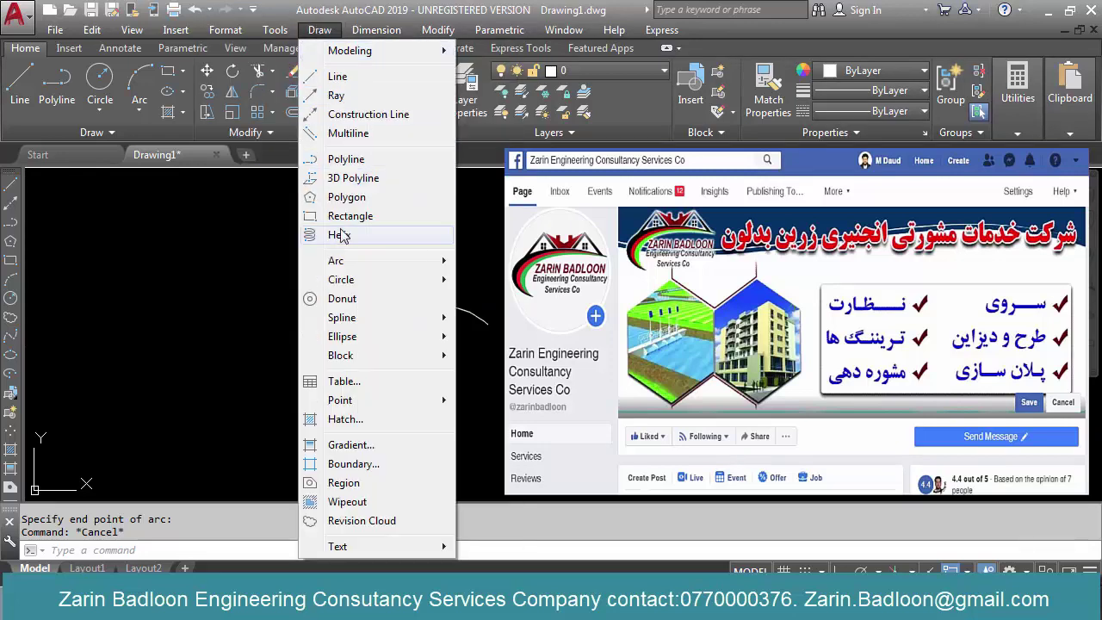
{"action": "mouse_move", "coordinate": [414, 405]}
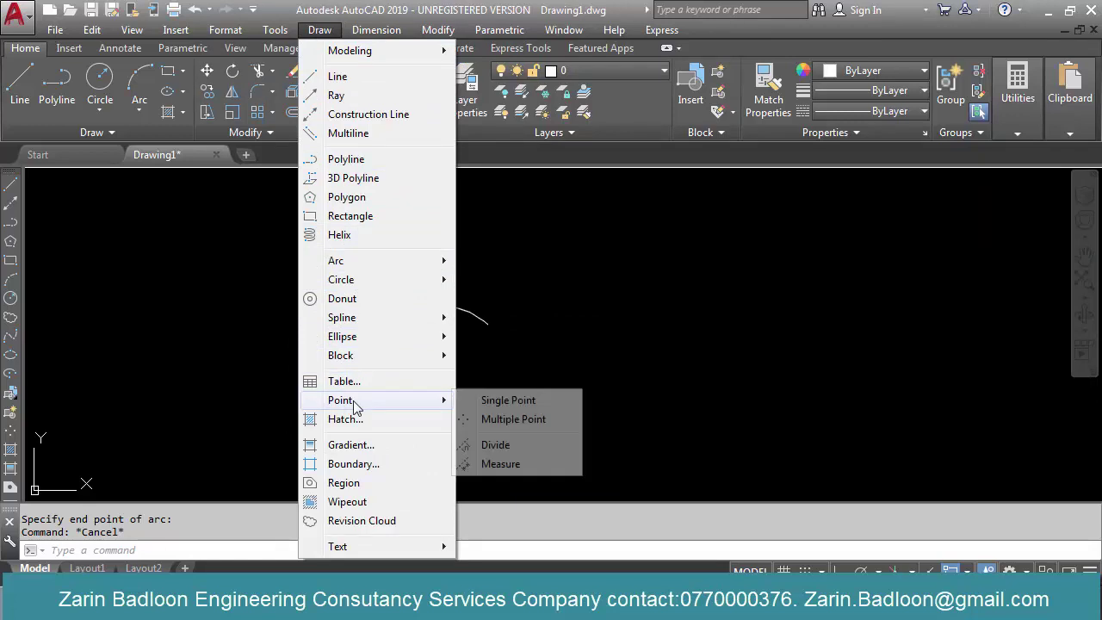
{"action": "left_click", "coordinate": [512, 419]}
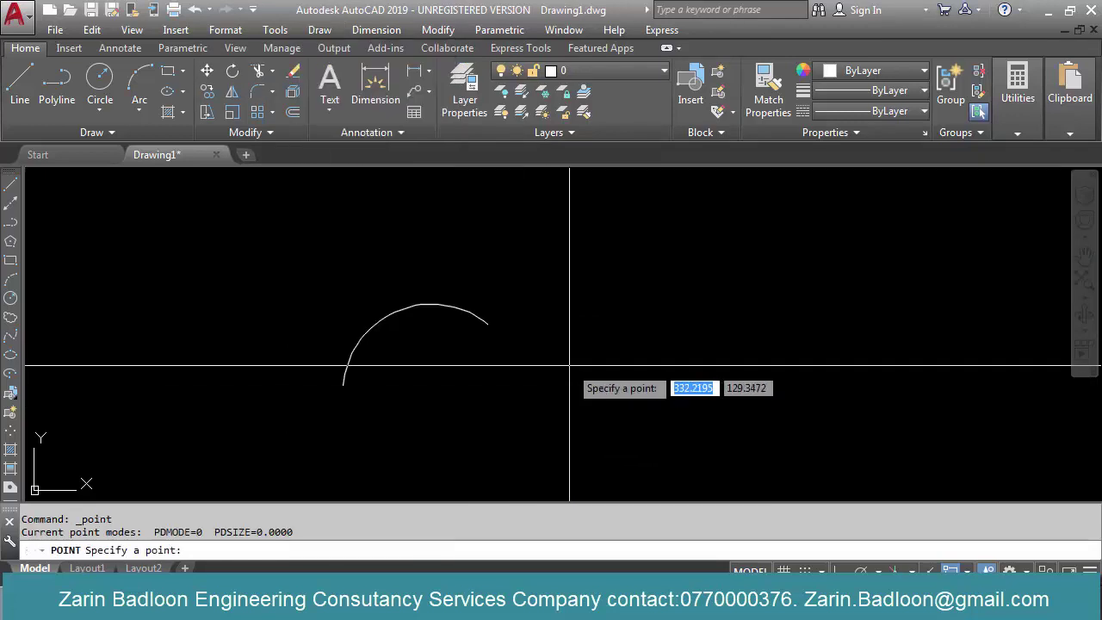
{"action": "left_click", "coordinate": [569, 366]}
{"action": "left_click", "coordinate": [629, 318]}
{"action": "left_click", "coordinate": [627, 408]}
{"action": "left_click", "coordinate": [659, 350]}
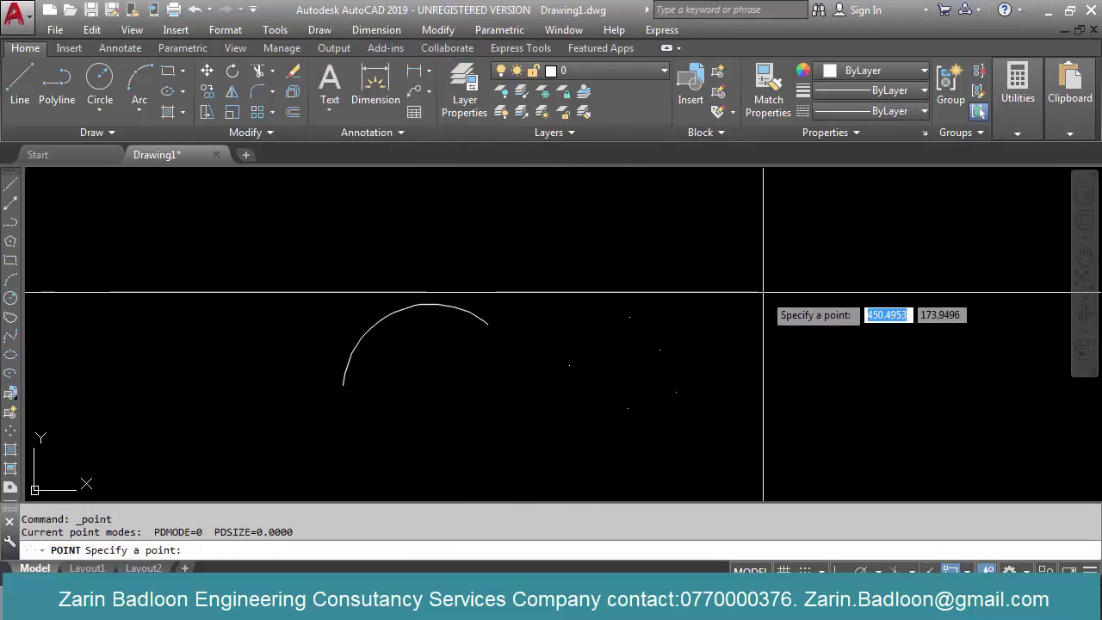
{"action": "left_click", "coordinate": [763, 292]}
{"action": "left_click", "coordinate": [752, 384]}
{"action": "left_click", "coordinate": [730, 321]}
{"action": "left_click", "coordinate": [677, 219]}
{"action": "left_click", "coordinate": [677, 295]}
{"action": "key", "text": "Escape"}
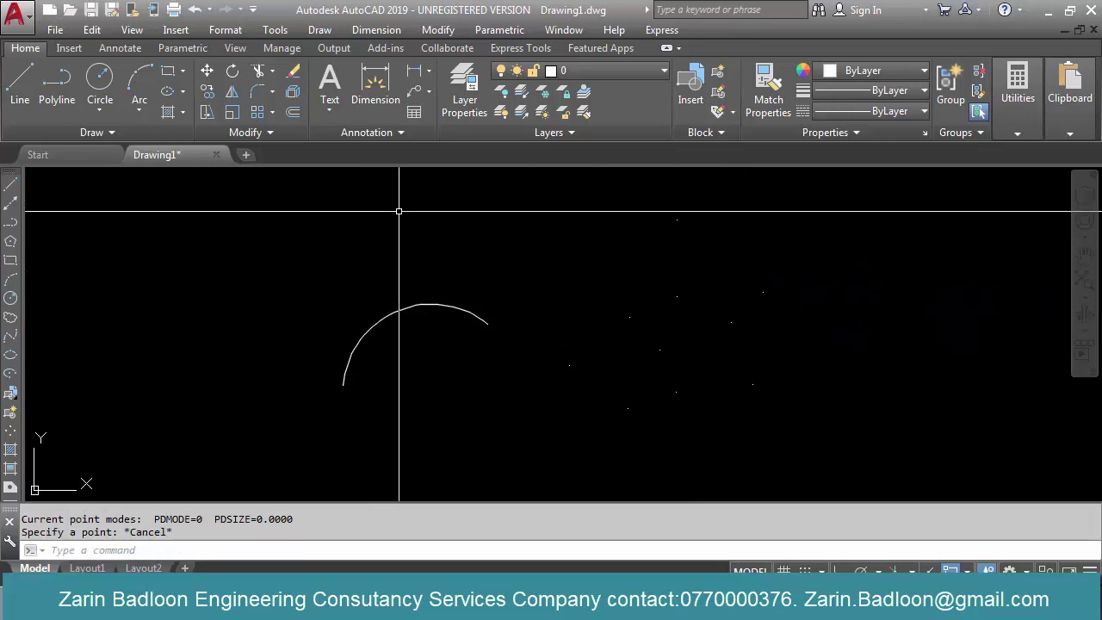
Set the point style to a circle with a dot at its centre
{"action": "left_click", "coordinate": [224, 31]}
{"action": "left_click", "coordinate": [258, 308]}
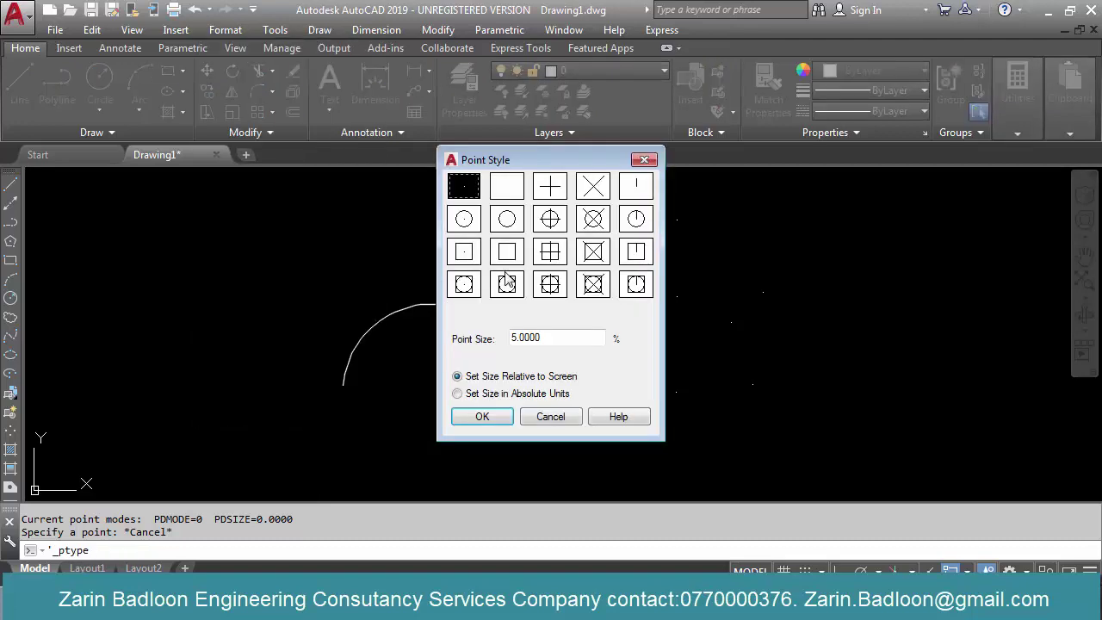
{"action": "left_click", "coordinate": [482, 417]}
{"action": "middle_click_drag", "start_coordinate": [694, 345], "coordinate": [615, 337]}
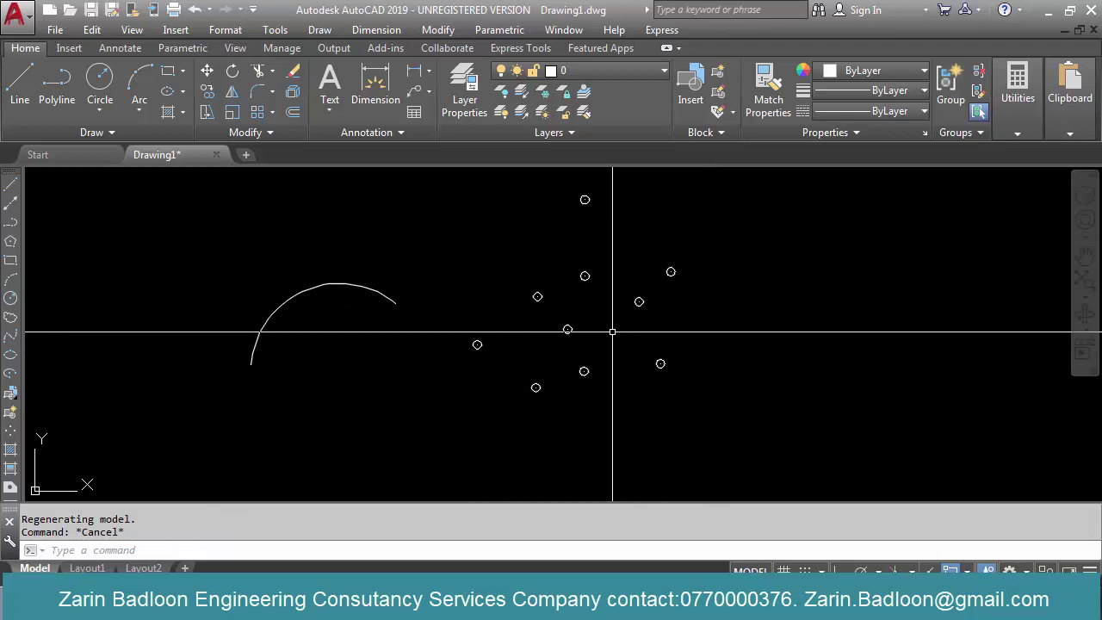
{"action": "type", "text": "aec"}
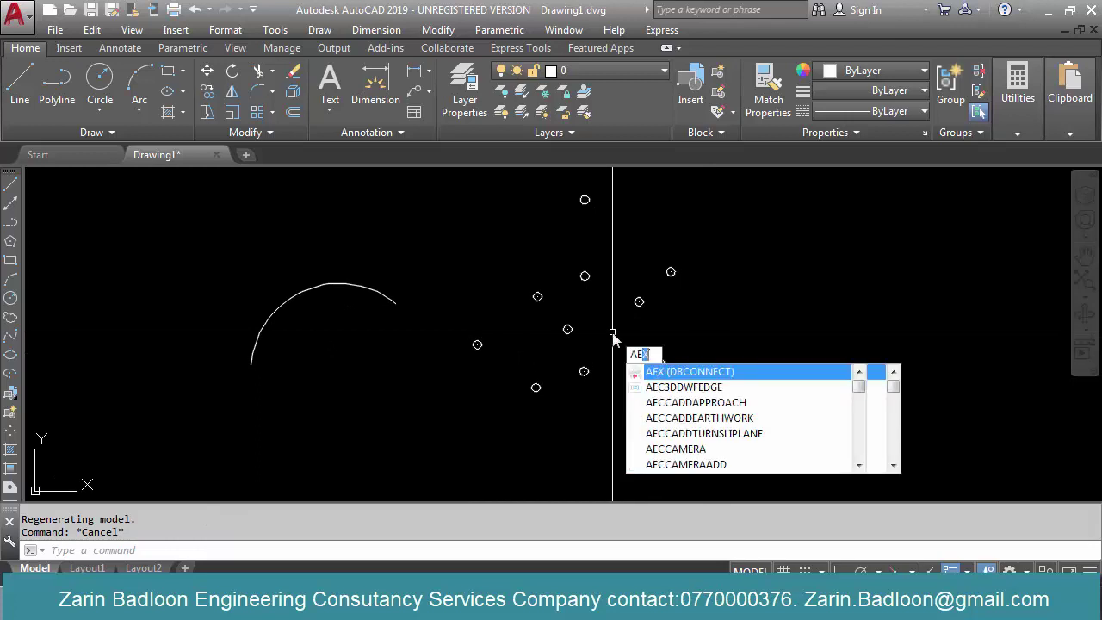
{"action": "key", "text": "Return"}
{"action": "key", "text": "Escape"}
{"action": "key", "text": "Escape"}
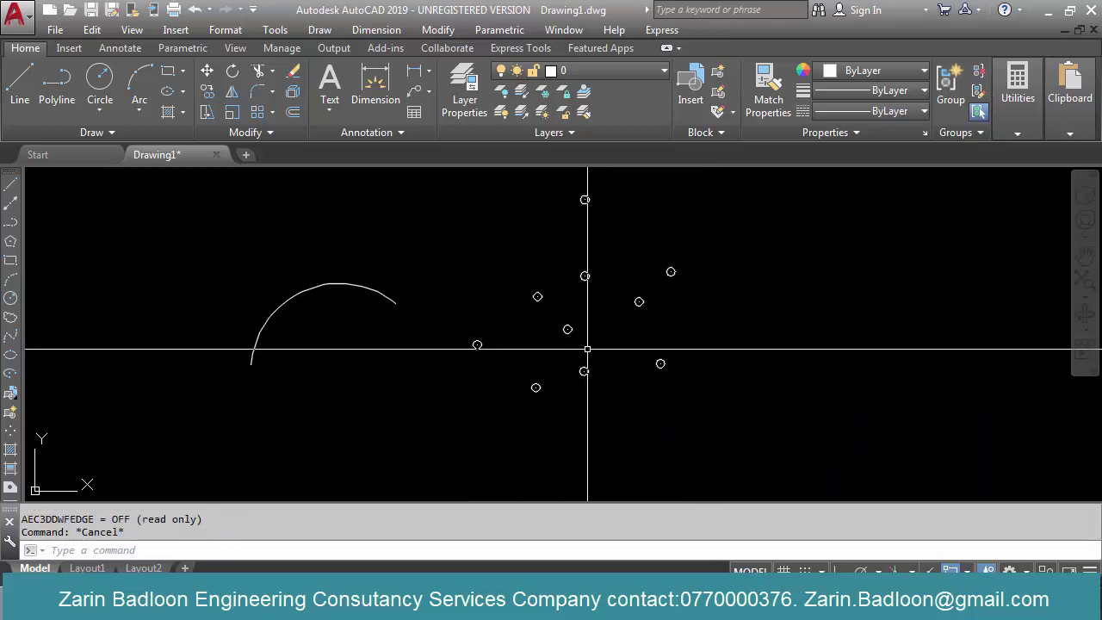
Try to draw a three-point arc starting at the central point and passing through the point just above it
{"action": "type", "text": "ar"}
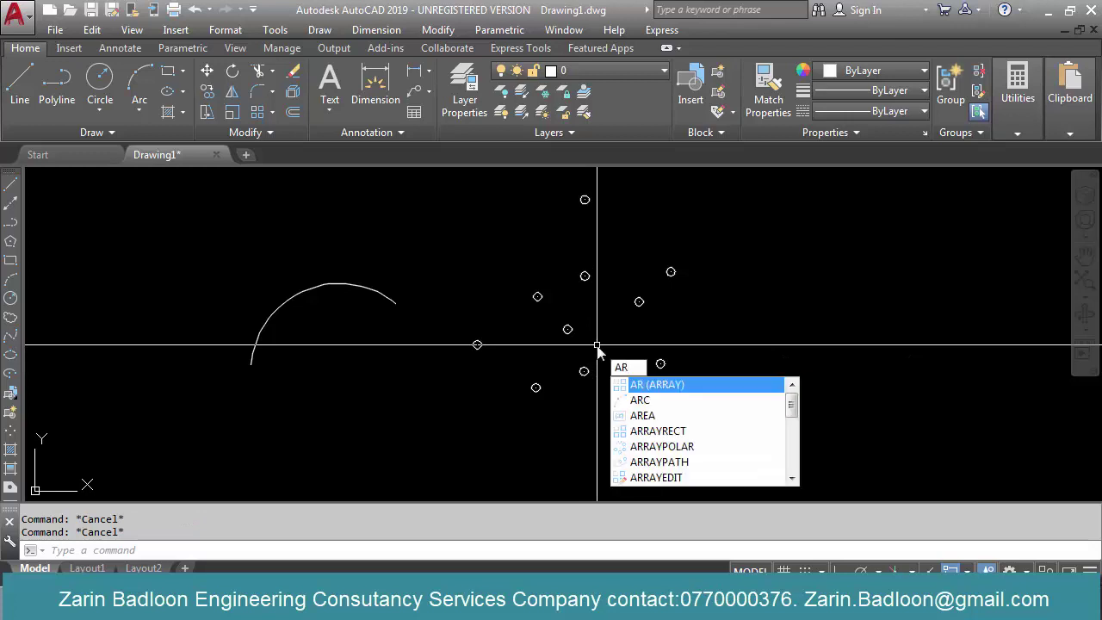
{"action": "type", "text": "c"}
{"action": "key", "text": "Return"}
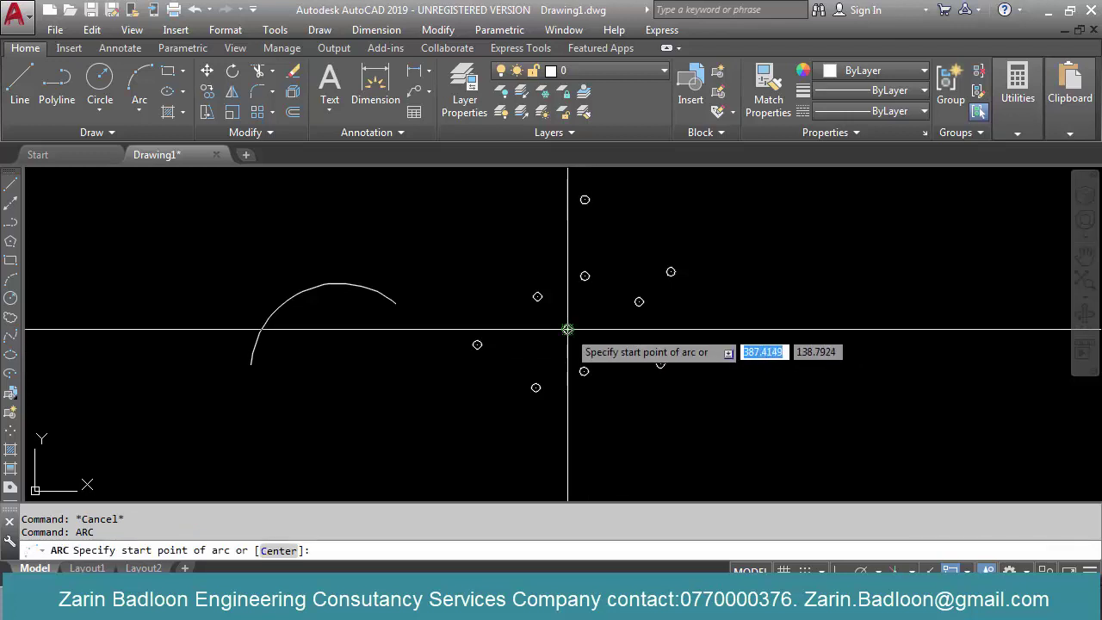
{"action": "left_click", "coordinate": [568, 328]}
{"action": "left_click", "coordinate": [584, 276]}
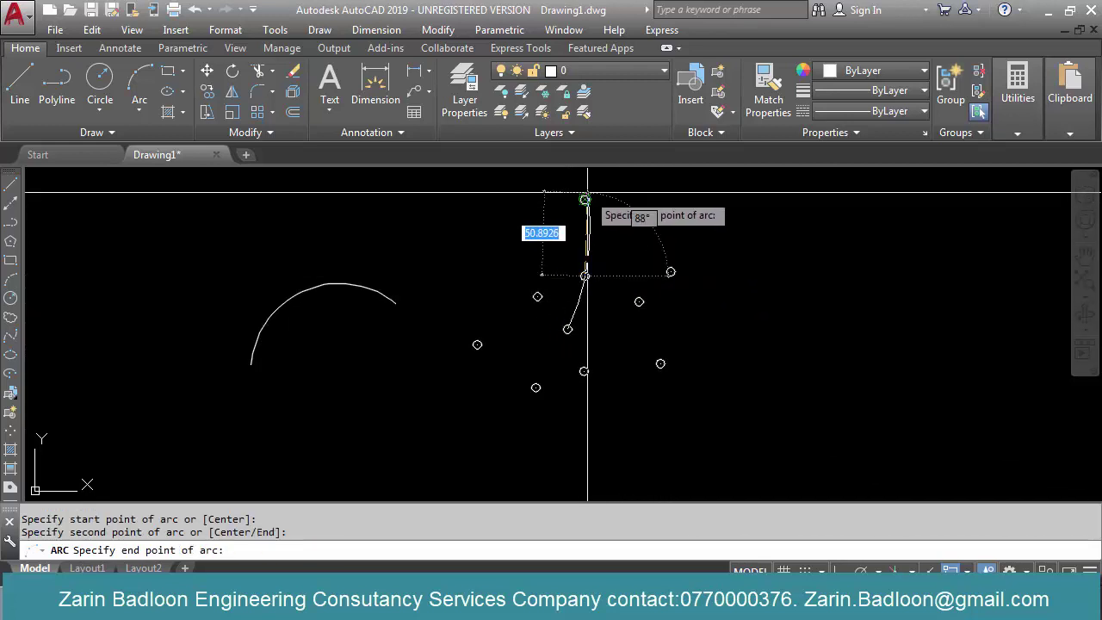
{"action": "key", "text": "Escape"}
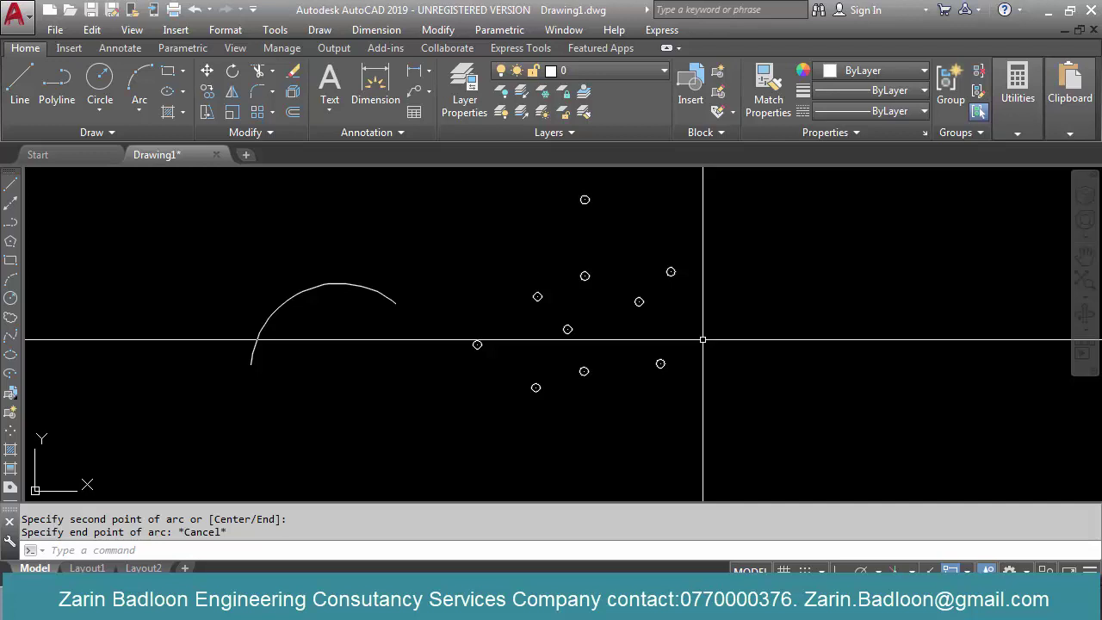
Draw two connected lines from the central point to the point just above it and on to the upper-right point
{"action": "type", "text": "l"}
{"action": "key", "text": "Return"}
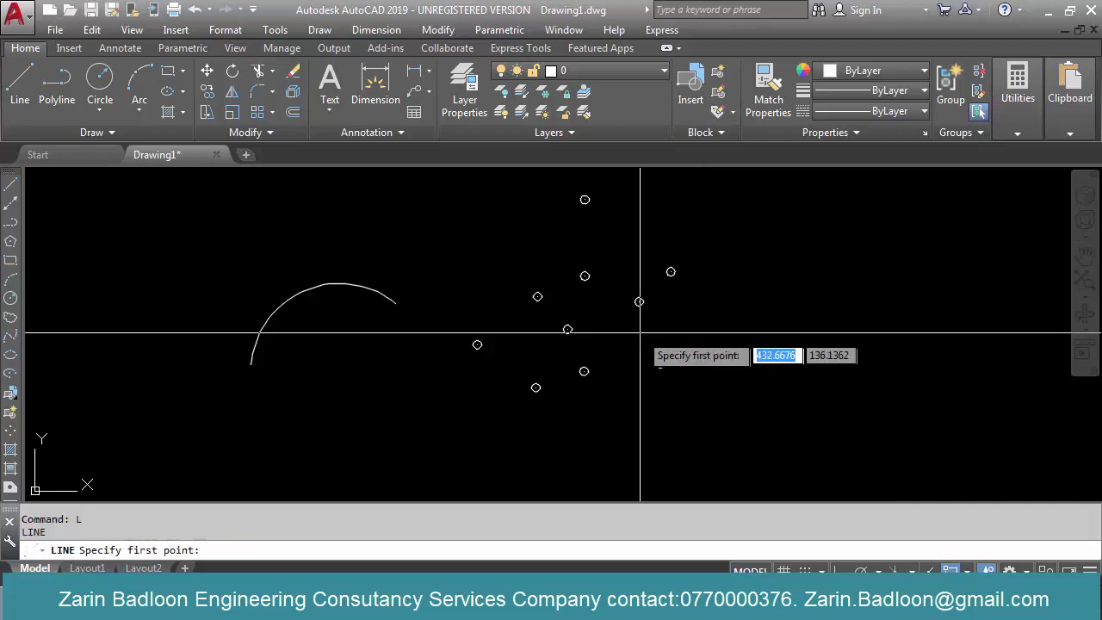
{"action": "left_click", "coordinate": [567, 328]}
{"action": "left_click", "coordinate": [585, 275]}
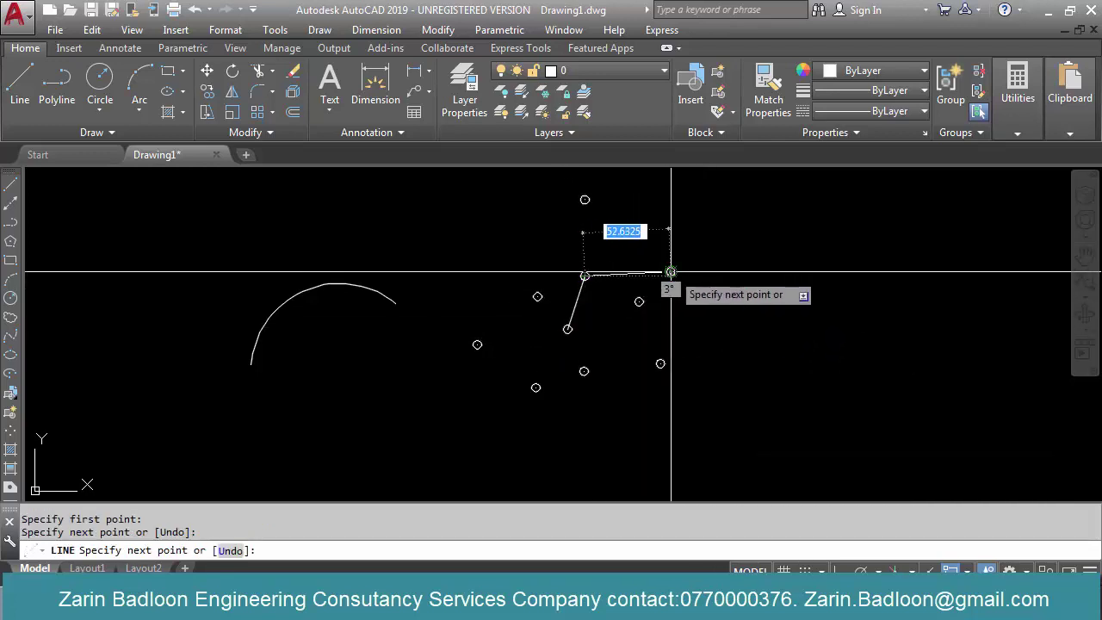
{"action": "left_click", "coordinate": [670, 272]}
{"action": "key", "text": "Return"}
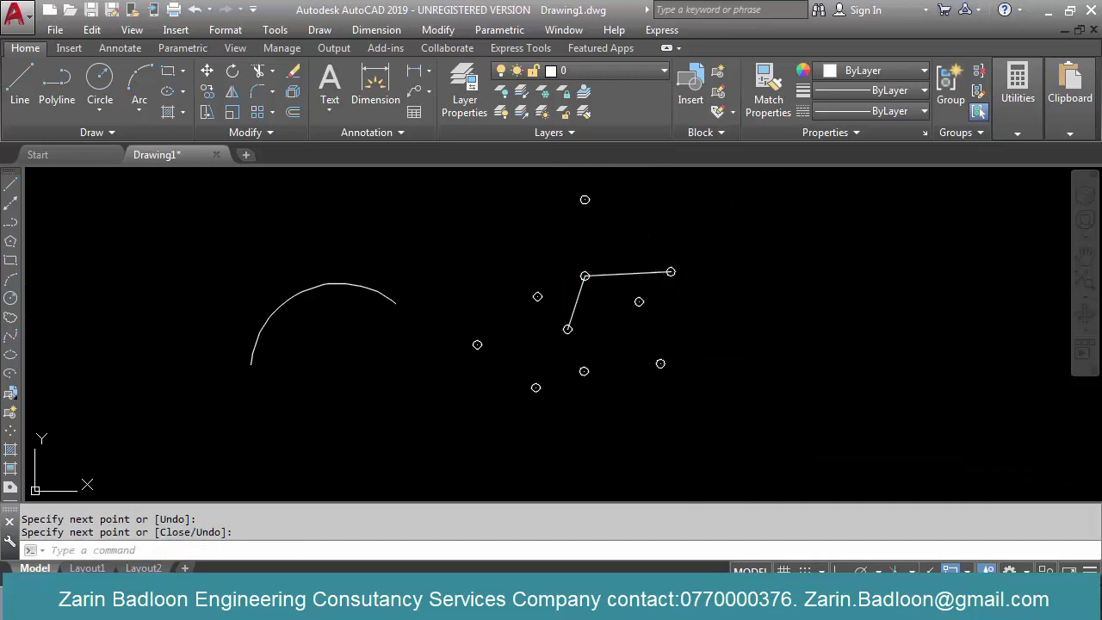
Draw a line about 51 units long straight down from the midpoint of the nearly horizontal upper segment
{"action": "type", "text": "l"}
{"action": "key", "text": "Return"}
{"action": "left_click", "coordinate": [629, 274]}
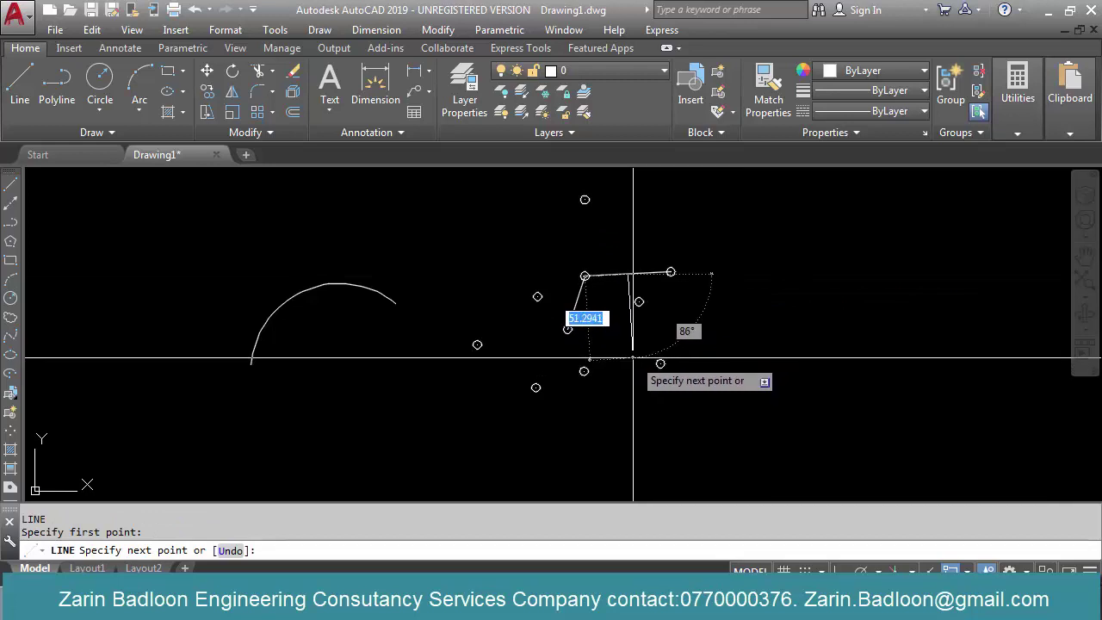
{"action": "left_click", "coordinate": [632, 356]}
{"action": "key", "text": "Return"}
Draw a line from the midpoint of the short slanted segment to the nearby point on its right
{"action": "key", "text": "Return"}
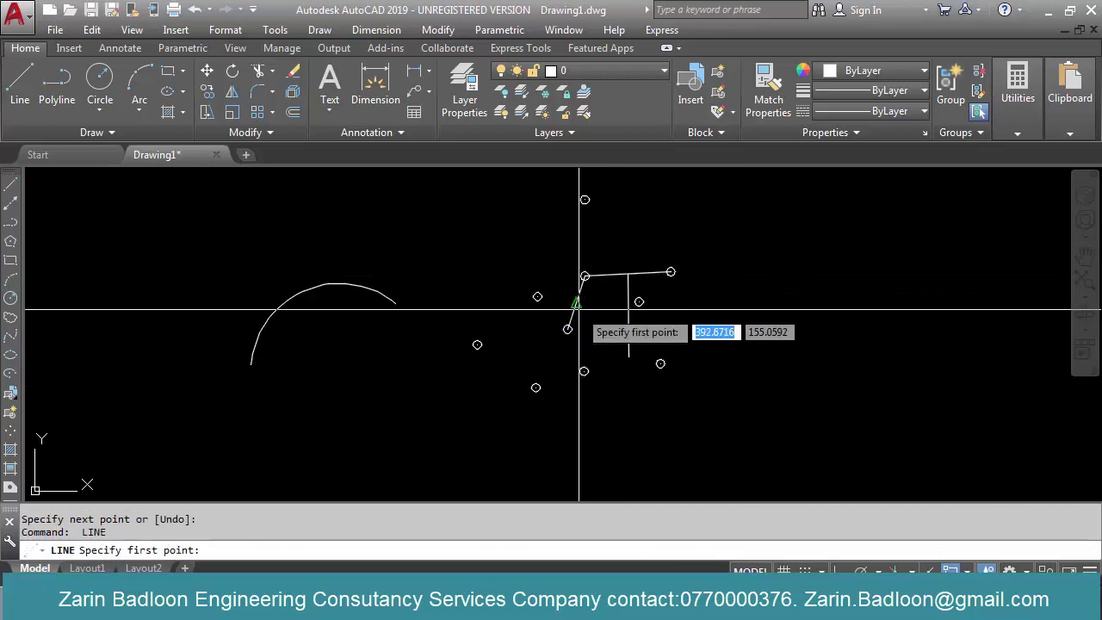
{"action": "left_click", "coordinate": [577, 304]}
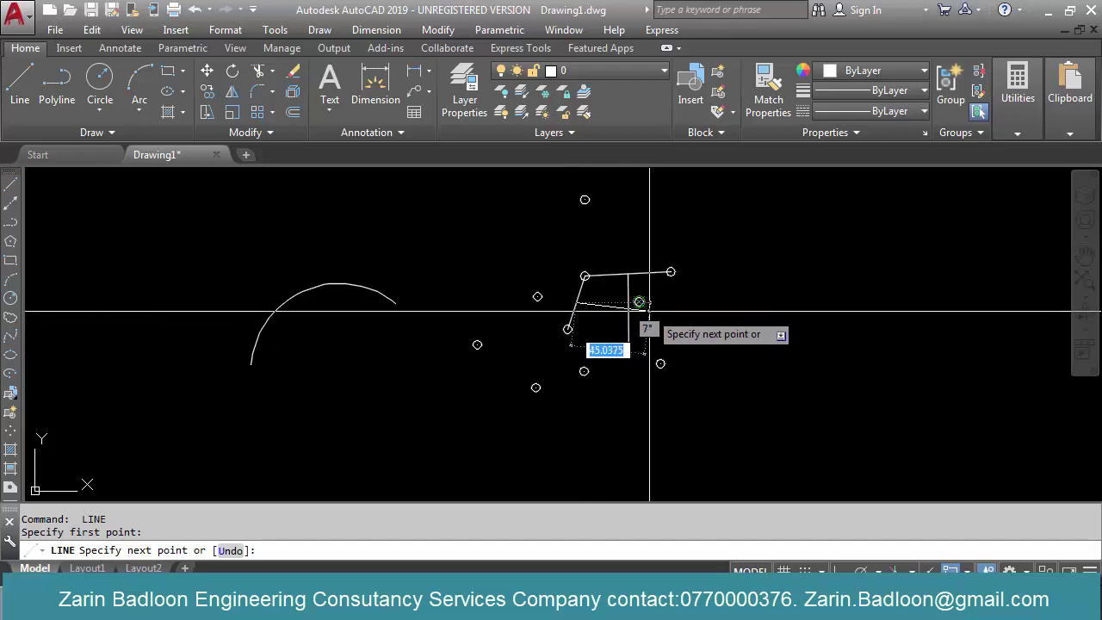
{"action": "left_click", "coordinate": [641, 303]}
{"action": "key", "text": "Return"}
Stretch the right end of the new horizontal line downward so it slopes away from the slanted segment's midpoint
{"action": "scroll", "coordinate": [628, 304], "scroll_direction": "up", "scroll_amount": 5}
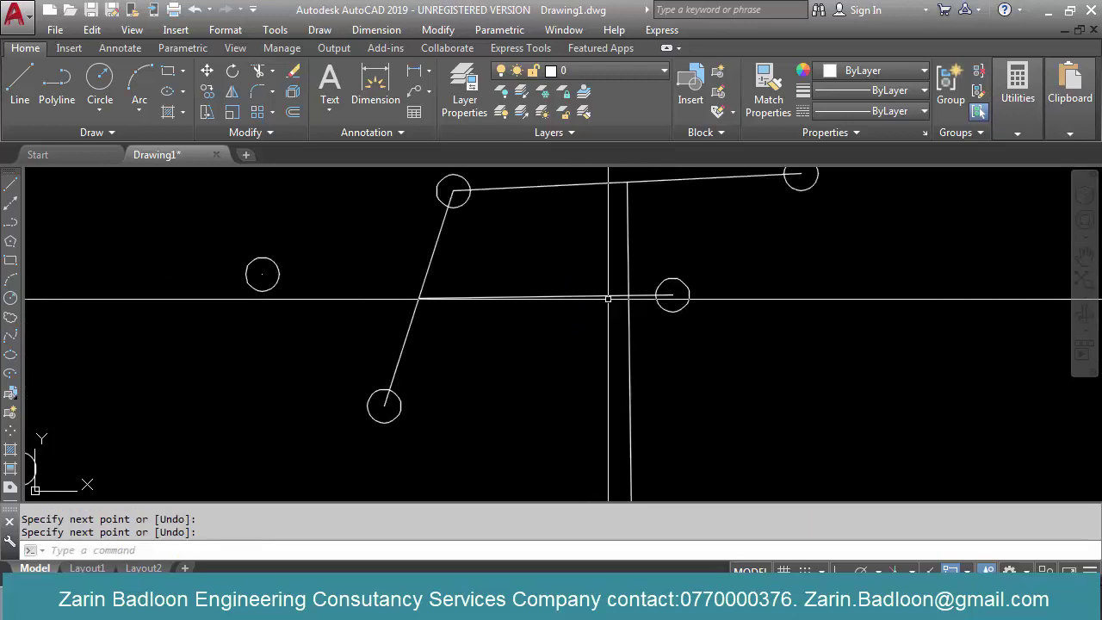
{"action": "left_click", "coordinate": [623, 302]}
{"action": "left_click", "coordinate": [672, 295]}
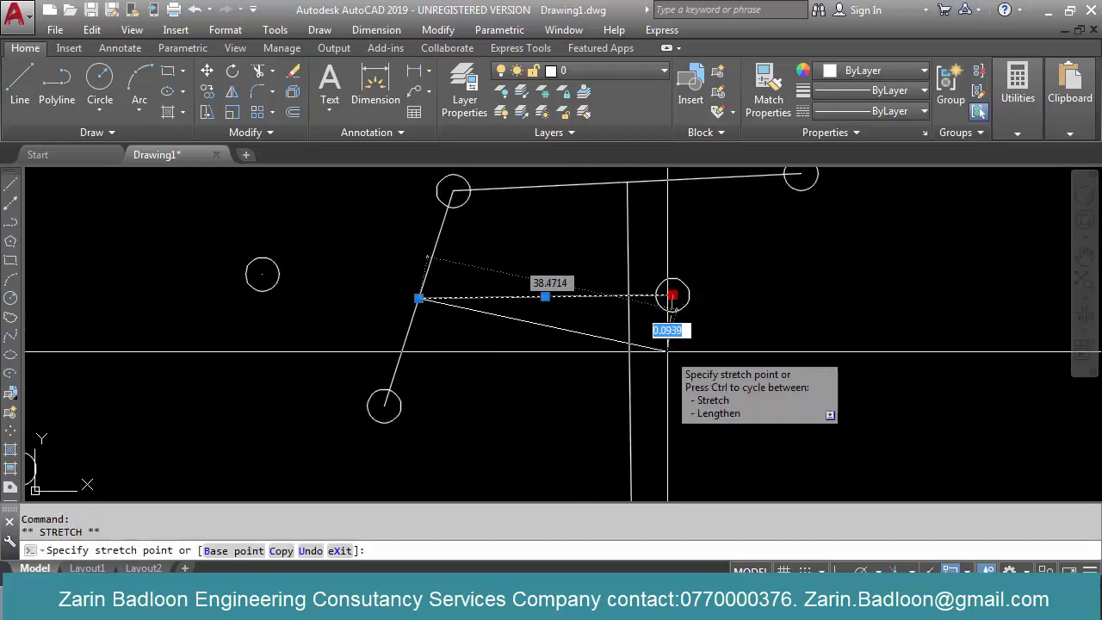
{"action": "left_click", "coordinate": [668, 354]}
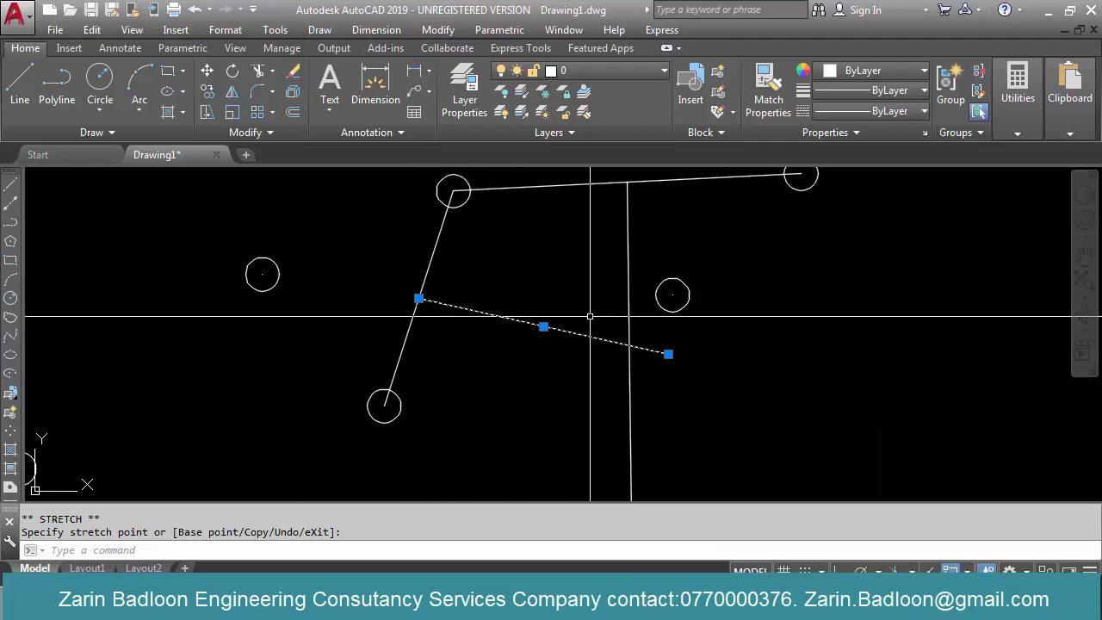
Stretch the lower end of the vertical line slightly to the right so it tilts, shortening it to about 46 units
{"action": "left_click", "coordinate": [641, 182]}
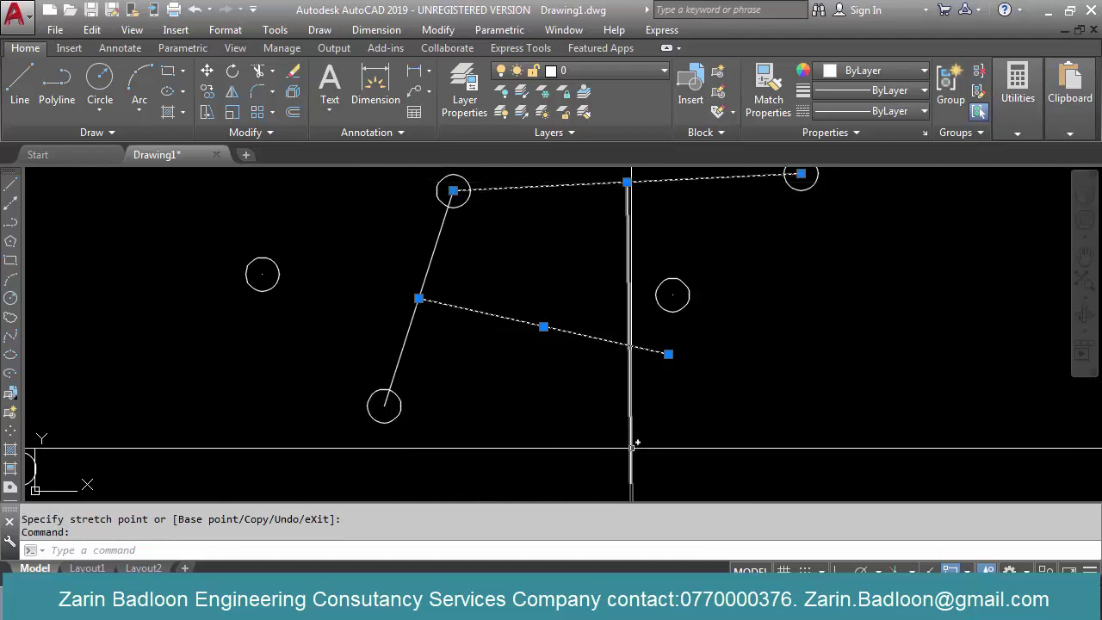
{"action": "scroll", "coordinate": [629, 405], "scroll_direction": "down", "scroll_amount": 5}
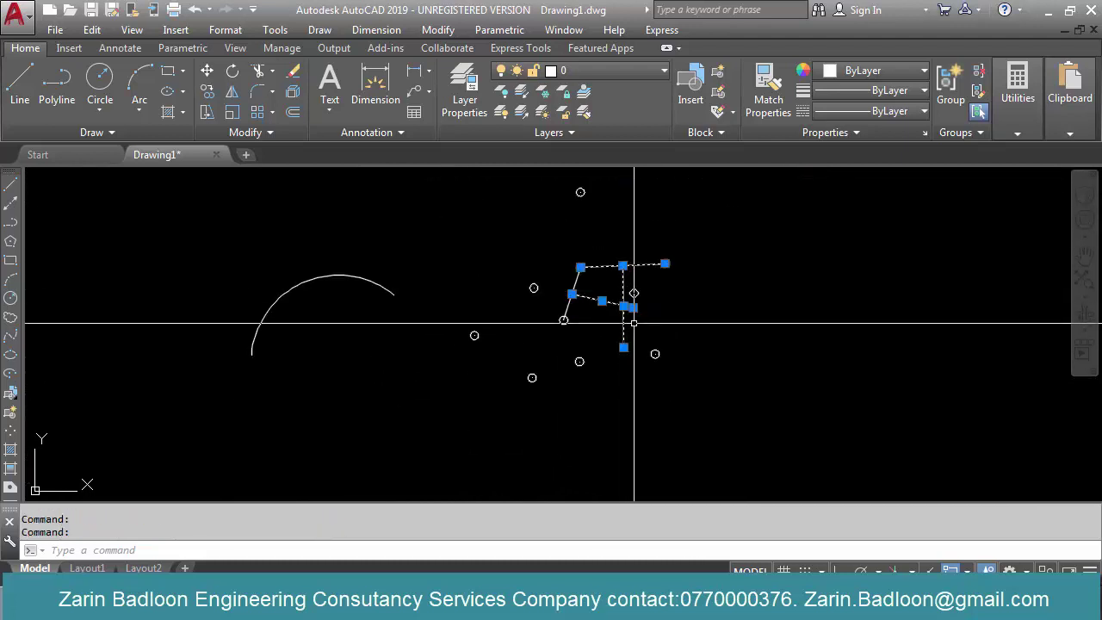
{"action": "left_click", "coordinate": [622, 347]}
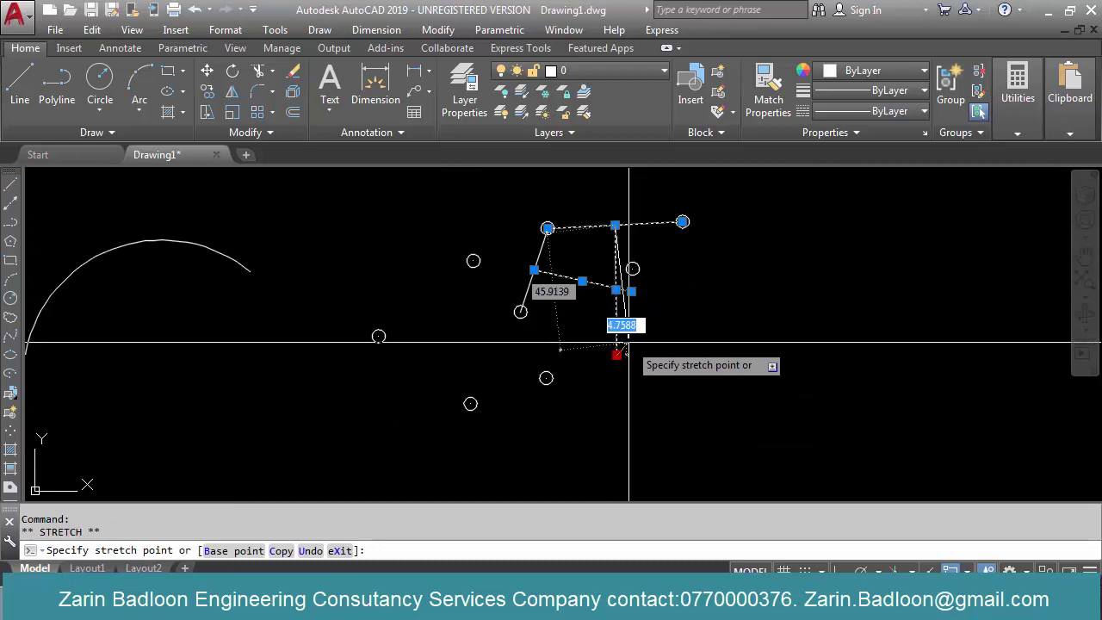
{"action": "left_click", "coordinate": [631, 340]}
{"action": "scroll", "coordinate": [635, 335], "scroll_direction": "up", "scroll_amount": 2}
{"action": "key", "text": "Escape"}
{"action": "scroll", "coordinate": [617, 290], "scroll_direction": "up", "scroll_amount": 4}
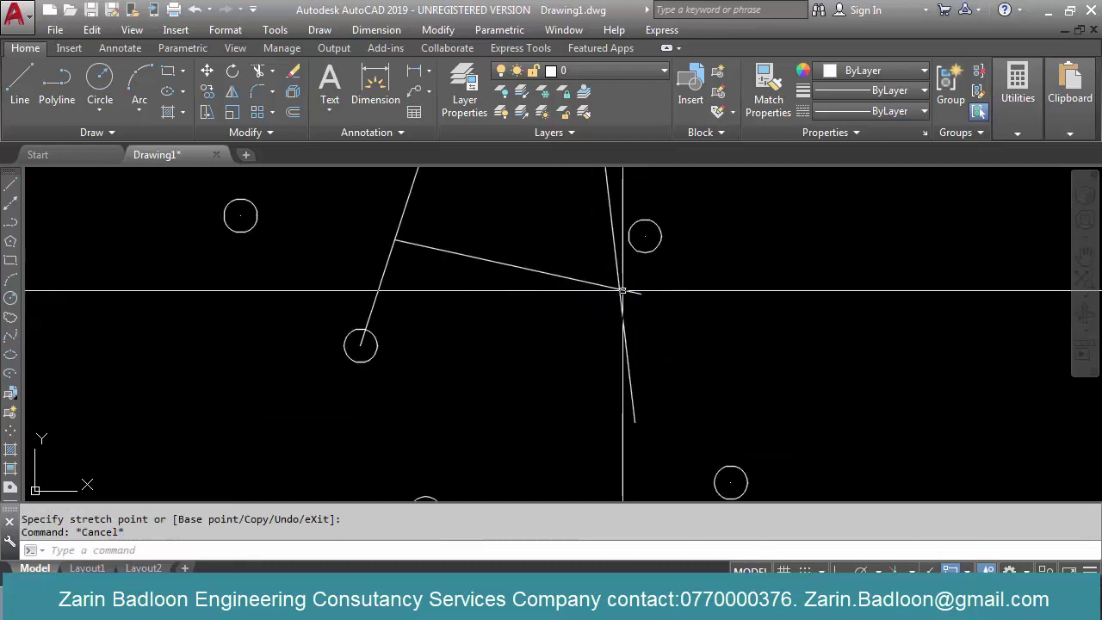
Erase the two crossing lines drawn from the segment midpoints, keeping the two connected segments
{"action": "scroll", "coordinate": [618, 292], "scroll_direction": "down", "scroll_amount": 3}
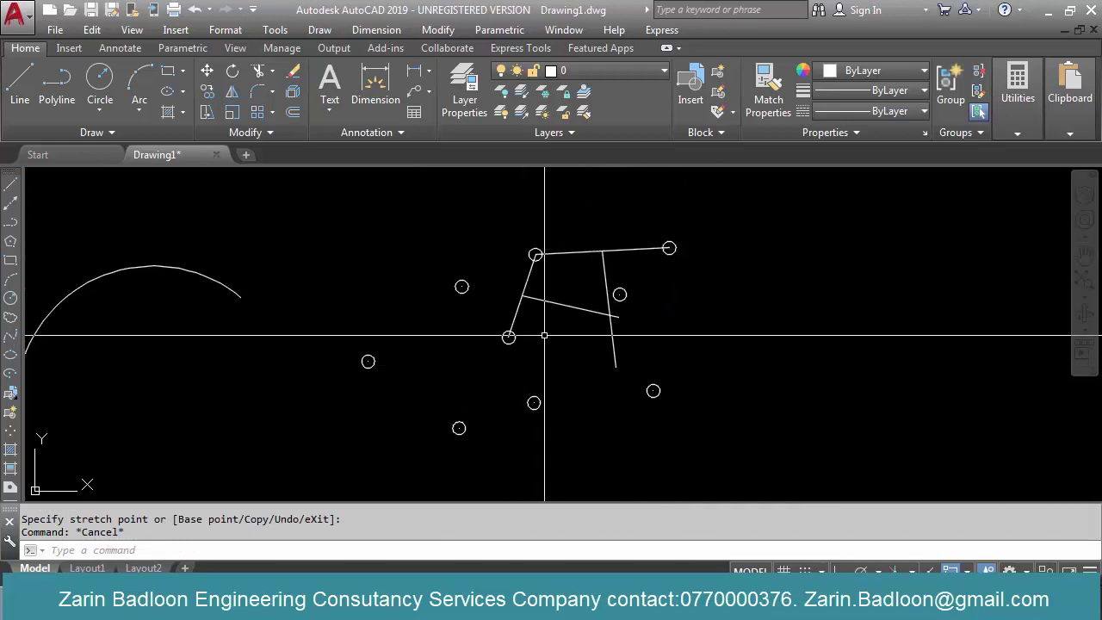
{"action": "scroll", "coordinate": [529, 293], "scroll_direction": "down", "scroll_amount": 2}
{"action": "scroll", "coordinate": [546, 302], "scroll_direction": "up", "scroll_amount": 4}
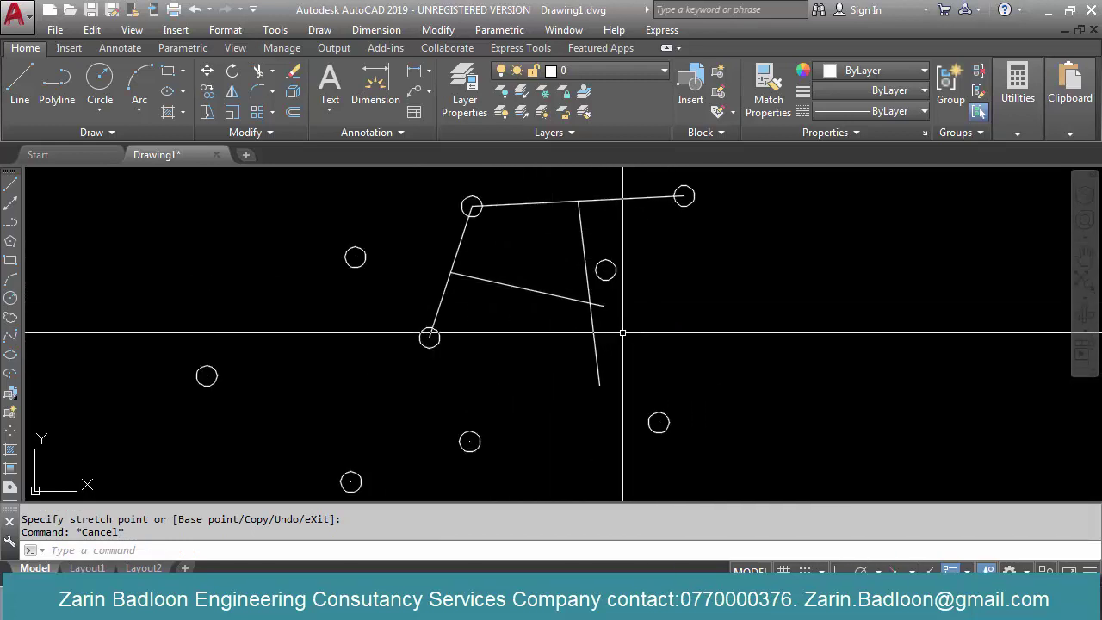
{"action": "type", "text": "E"}
{"action": "key", "text": "Return"}
{"action": "left_click", "coordinate": [626, 298]}
{"action": "left_click", "coordinate": [580, 332]}
{"action": "key", "text": "Return"}
{"action": "scroll", "coordinate": [518, 333], "scroll_direction": "down", "scroll_amount": 3}
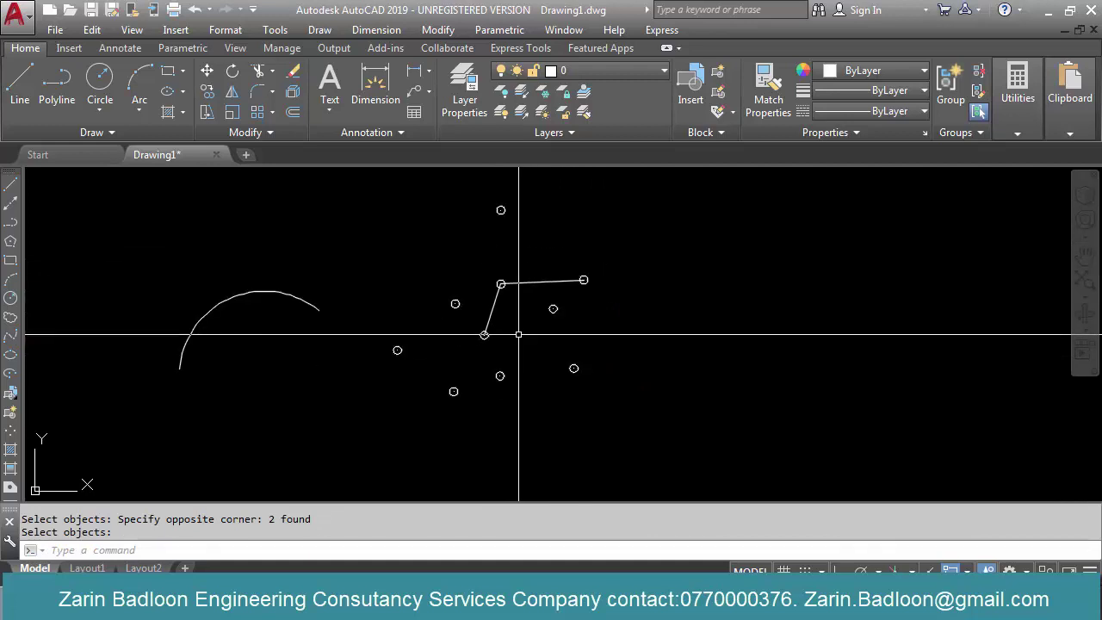
Draw a three-point arc through the two connected segments' lower end, shared corner and right end, and check it by selecting it
{"action": "middle_click_drag", "start_coordinate": [517, 316], "coordinate": [462, 312]}
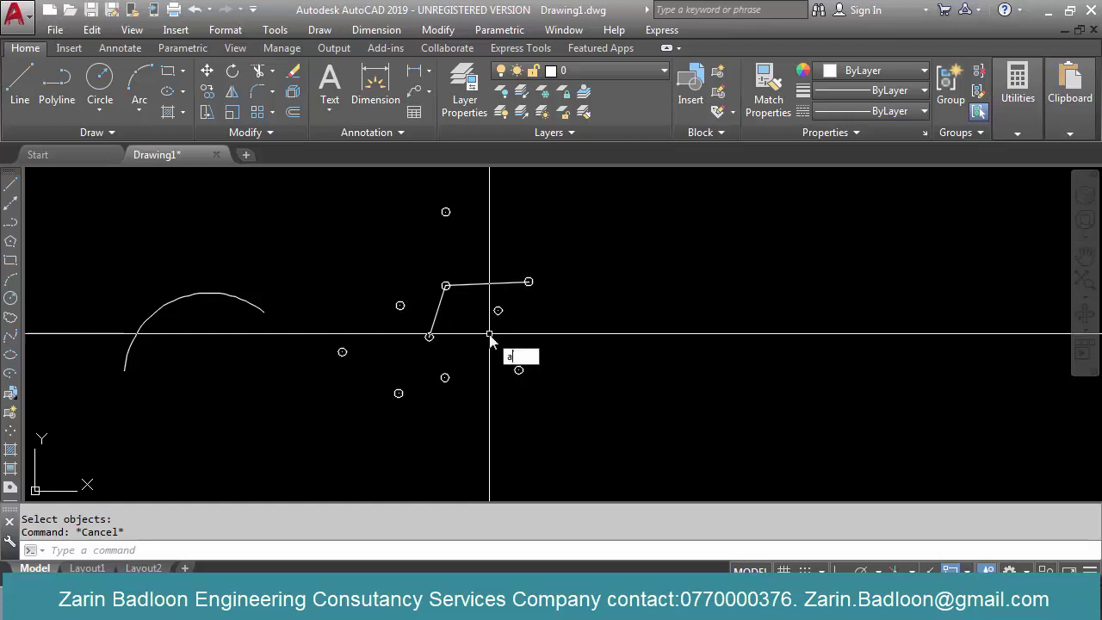
{"action": "key", "text": "Escape"}
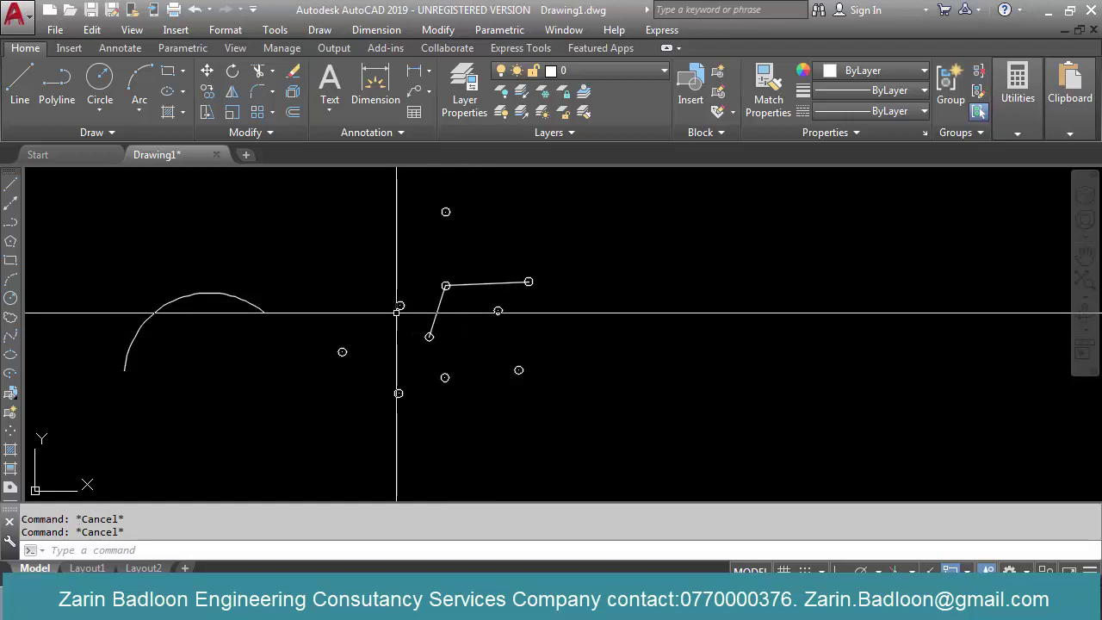
{"action": "left_click", "coordinate": [12, 281]}
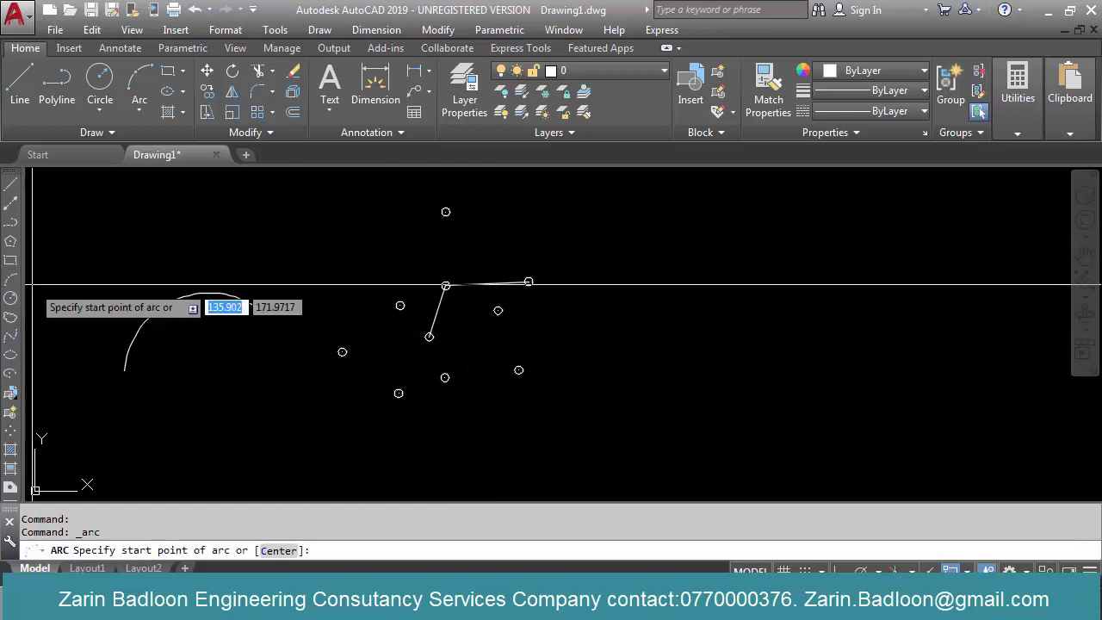
{"action": "left_click", "coordinate": [428, 336]}
{"action": "left_click", "coordinate": [445, 285]}
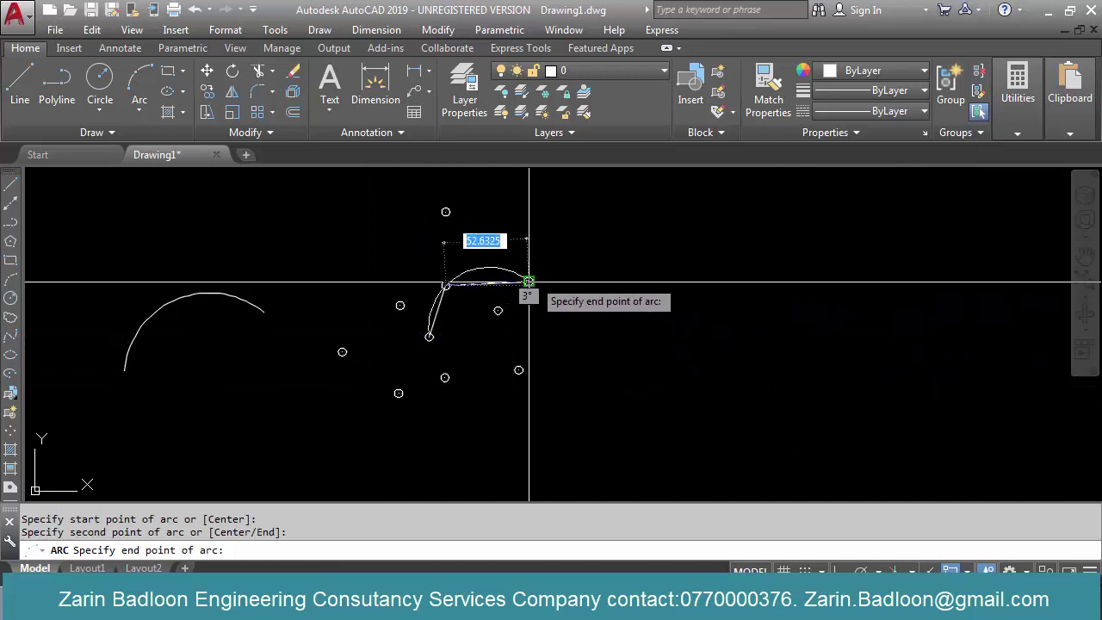
{"action": "left_click", "coordinate": [528, 281]}
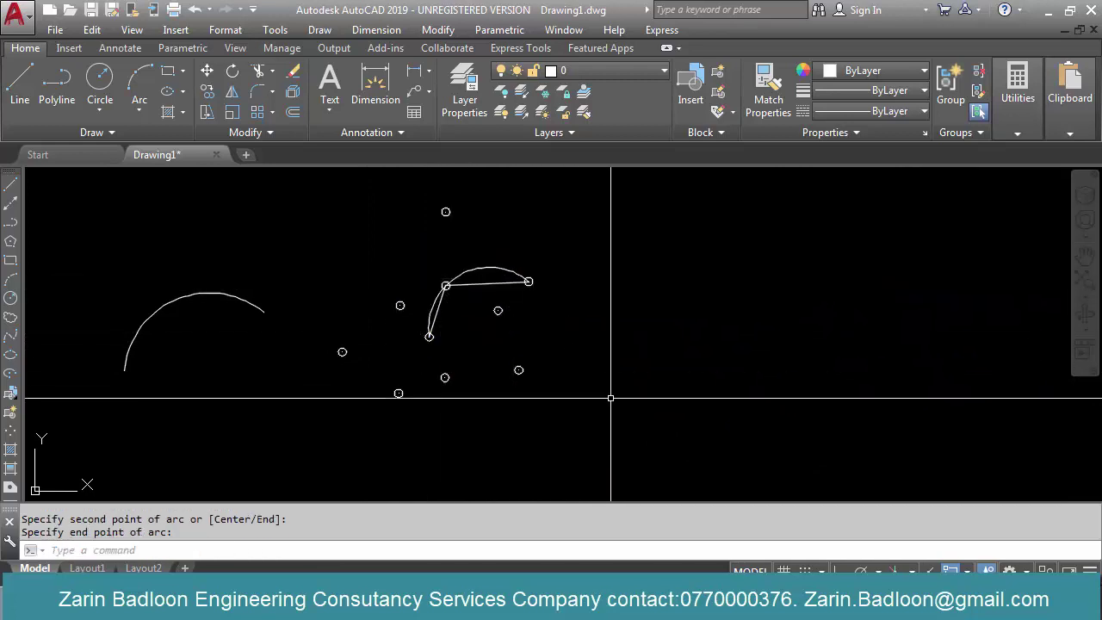
{"action": "left_click", "coordinate": [490, 268]}
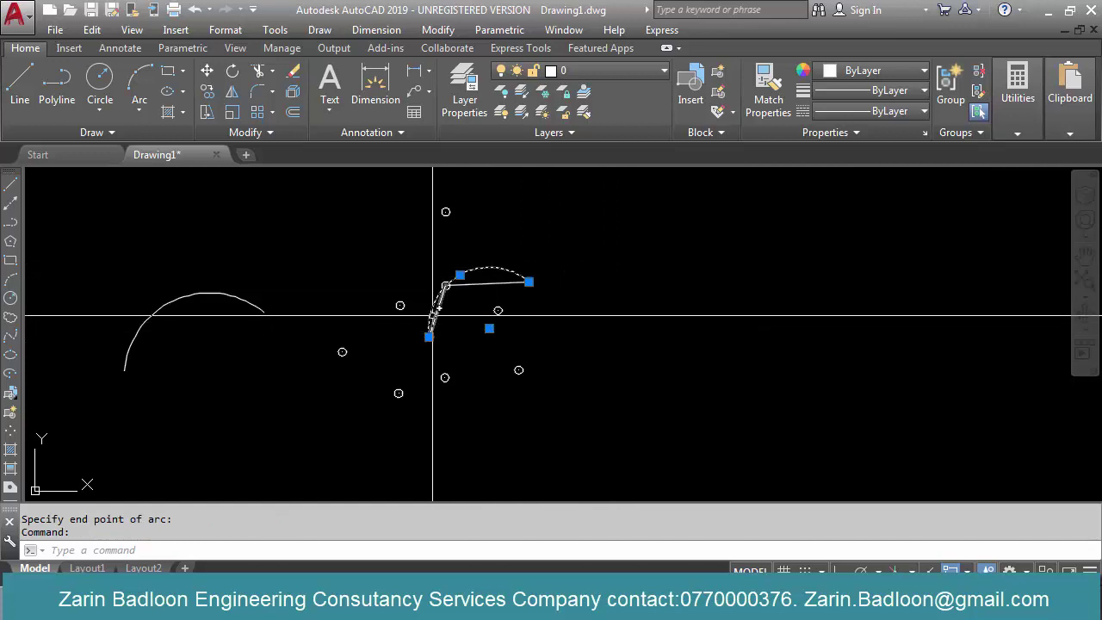
{"action": "key", "text": "Escape"}
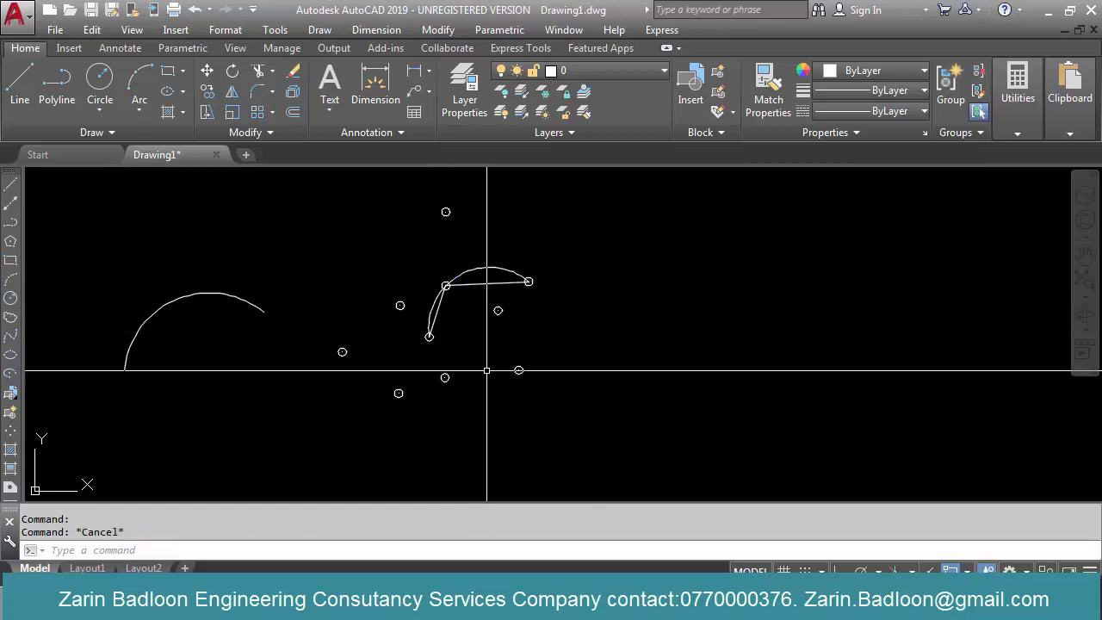
Draw a large freehand three-point arc in the empty area right of the placed points, bulging upward
{"action": "middle_click_drag", "start_coordinate": [473, 355], "coordinate": [435, 340]}
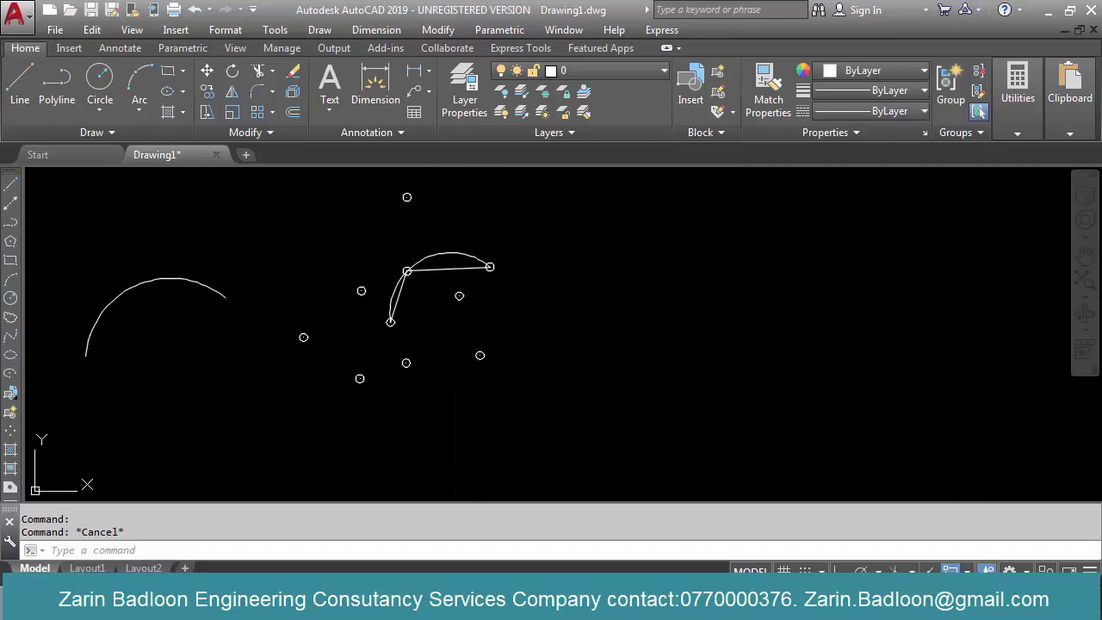
{"action": "key", "text": "space"}
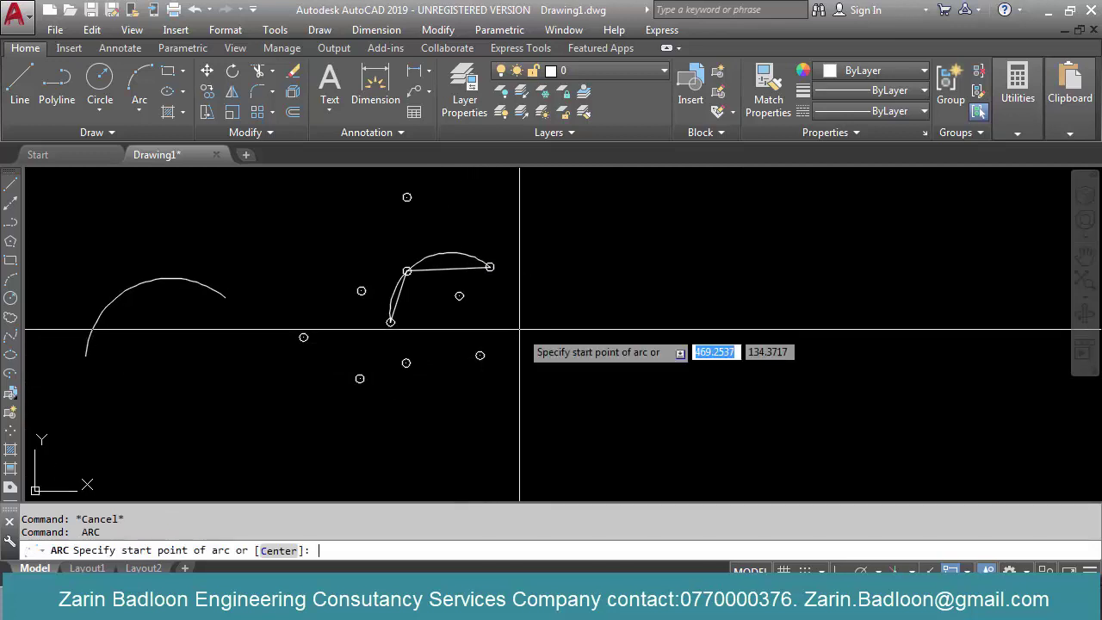
{"action": "left_click", "coordinate": [517, 370]}
{"action": "left_click", "coordinate": [583, 305]}
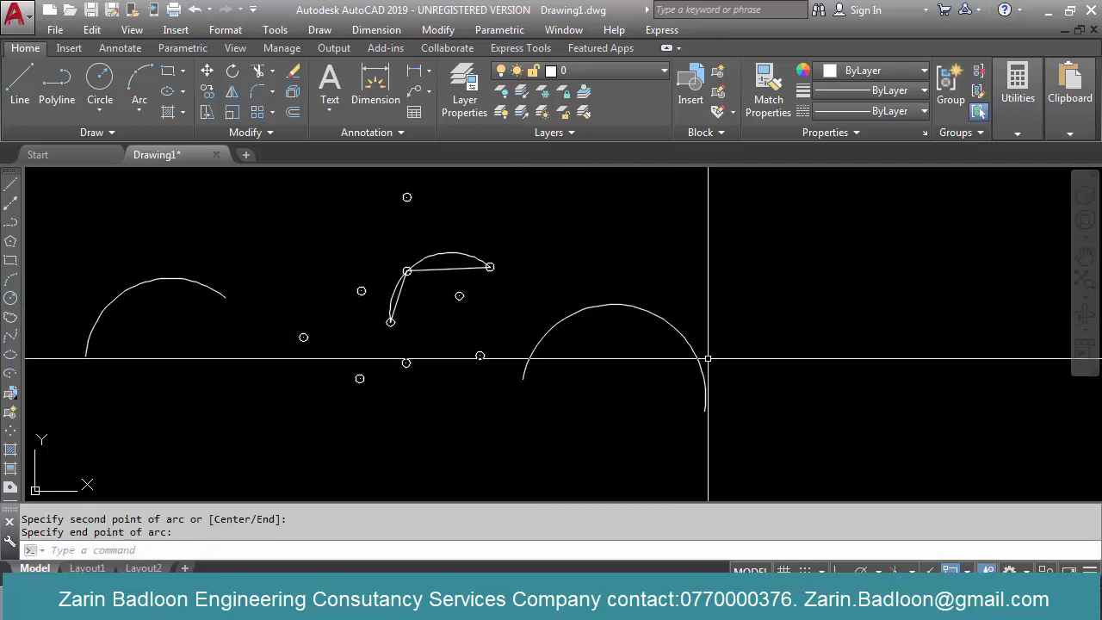
{"action": "left_click", "coordinate": [705, 410]}
{"action": "key", "text": "Escape"}
Draw an arc by its center above the large right arc, starting horizontally right of the center, with a 45° included angle
{"action": "key", "text": "Return"}
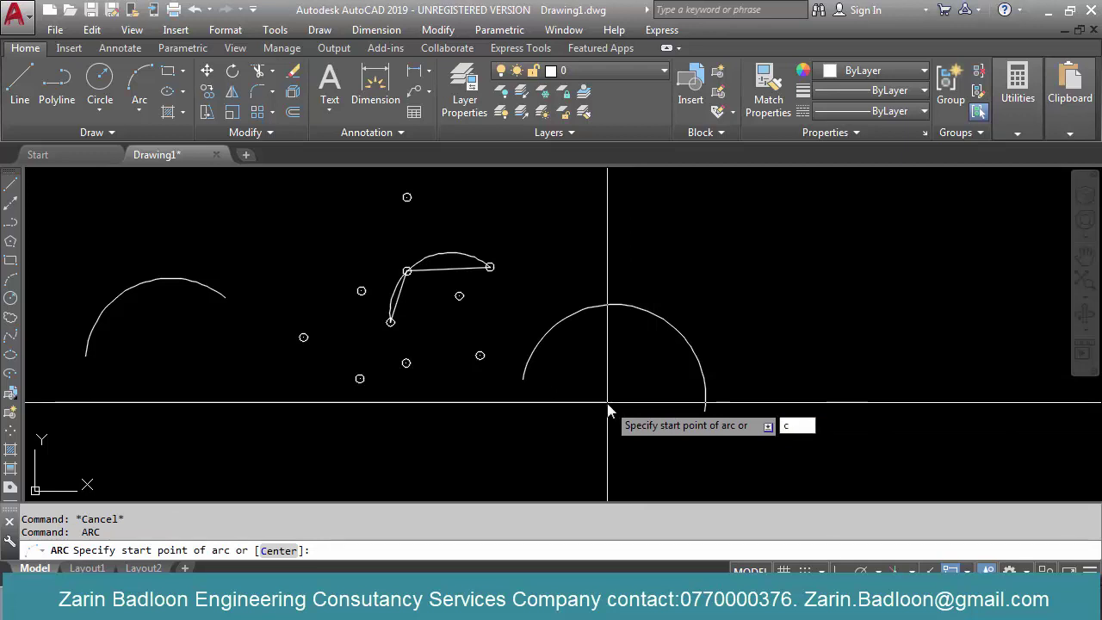
{"action": "key", "text": "Return"}
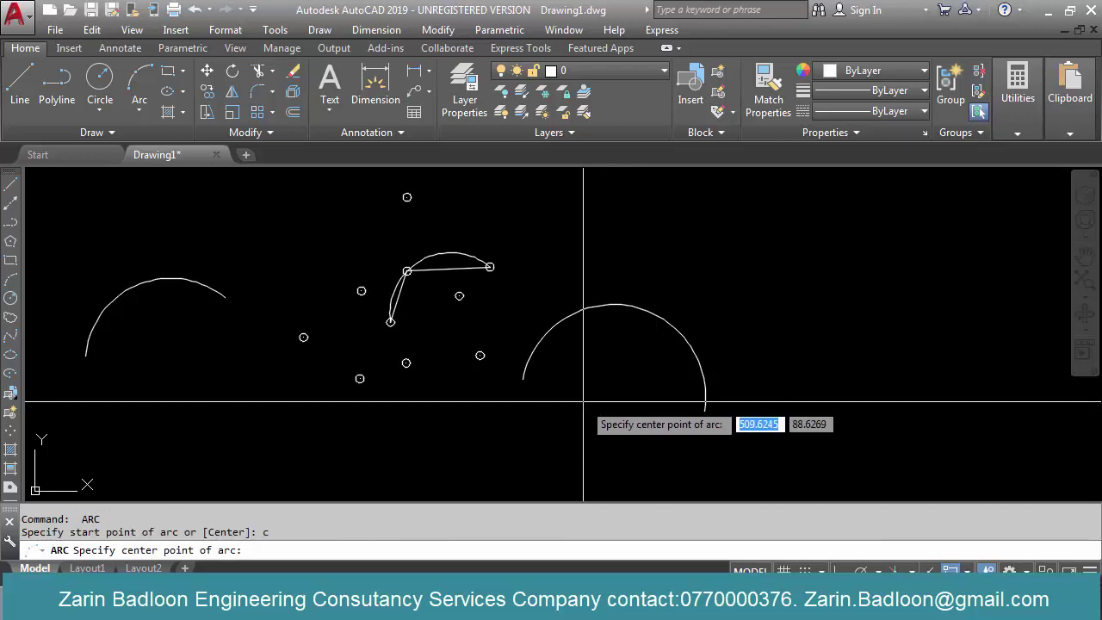
{"action": "scroll", "coordinate": [584, 402], "scroll_direction": "down", "scroll_amount": 3}
{"action": "scroll", "coordinate": [582, 369], "scroll_direction": "up", "scroll_amount": 5}
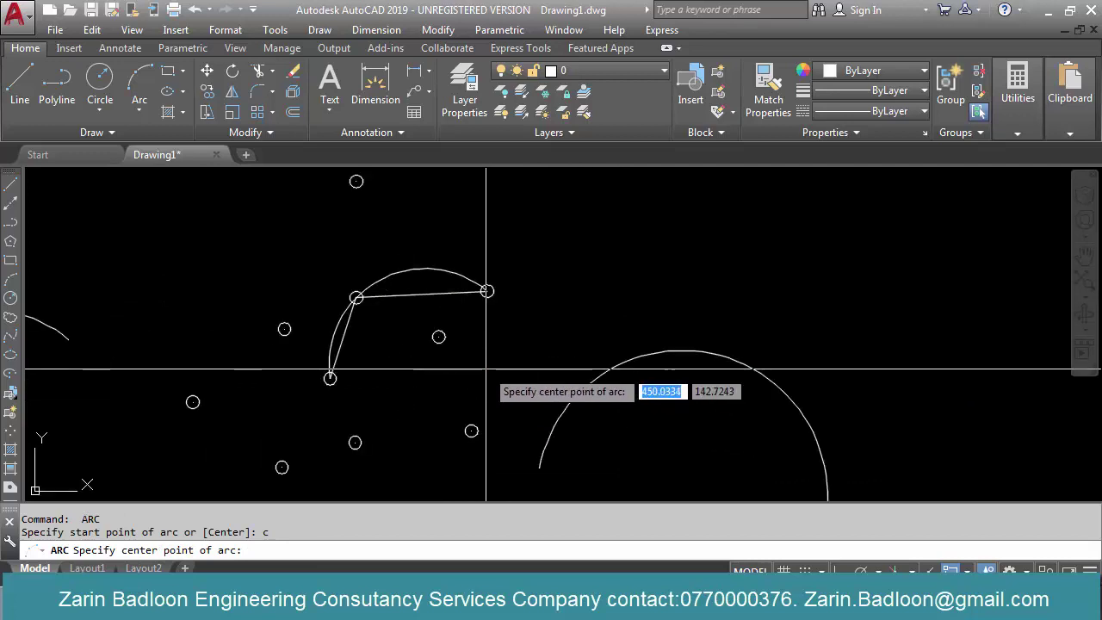
{"action": "left_click", "coordinate": [594, 292]}
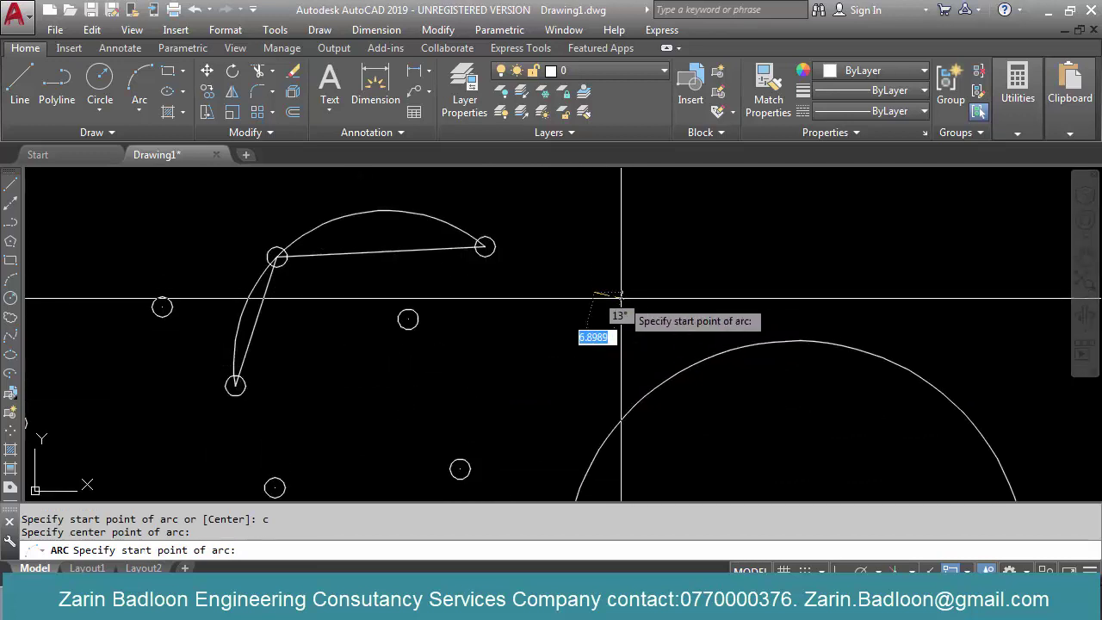
{"action": "left_click", "coordinate": [737, 292]}
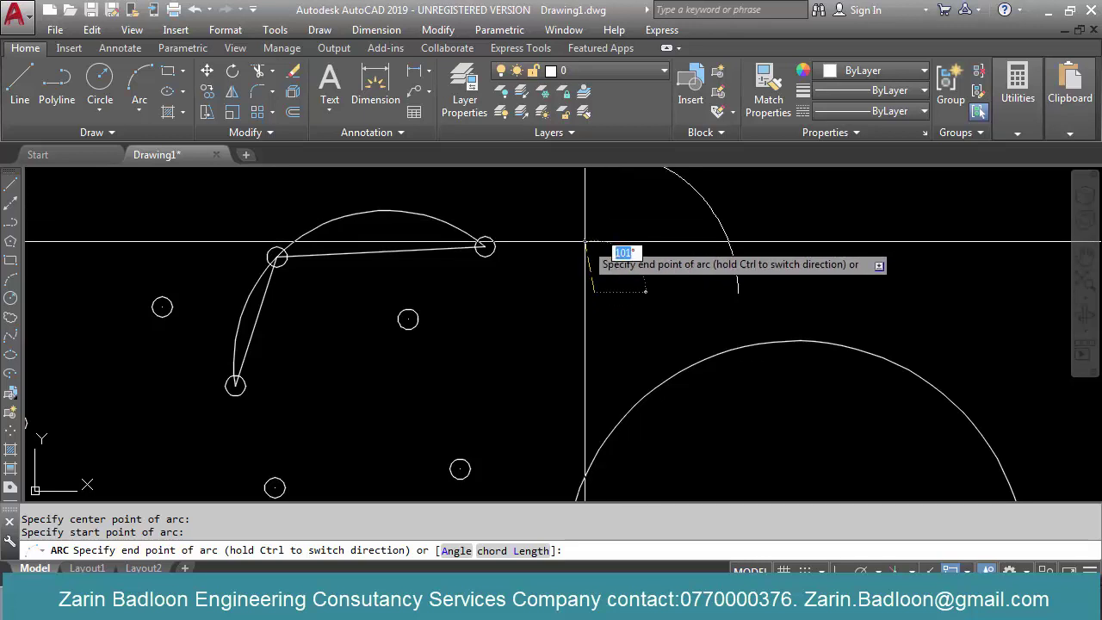
{"action": "scroll", "coordinate": [585, 242], "scroll_direction": "down", "scroll_amount": 5}
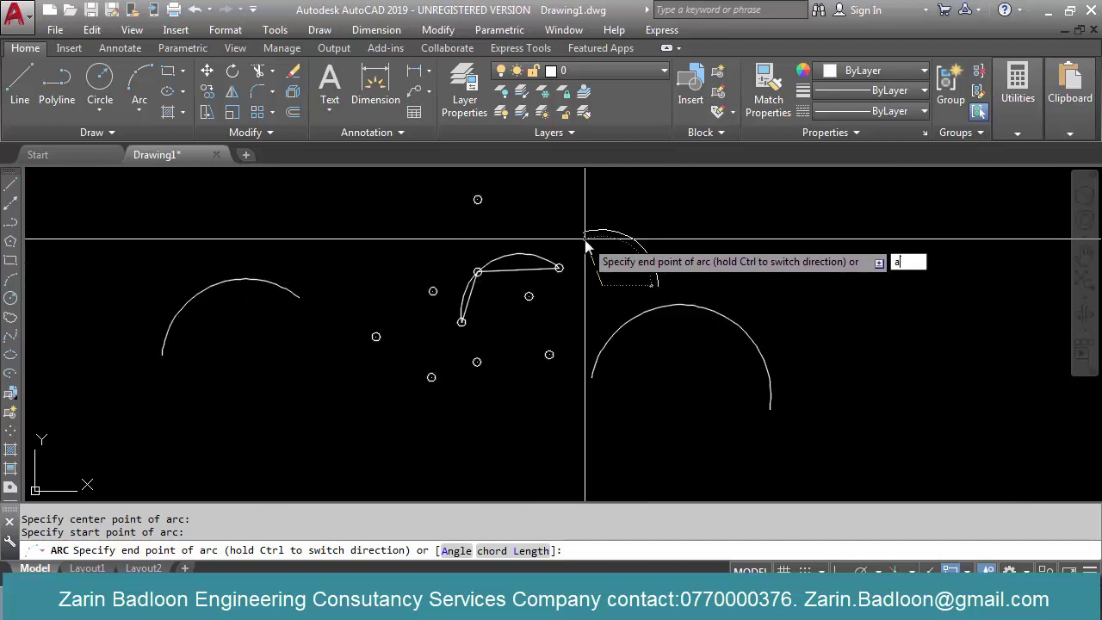
{"action": "key", "text": "Return"}
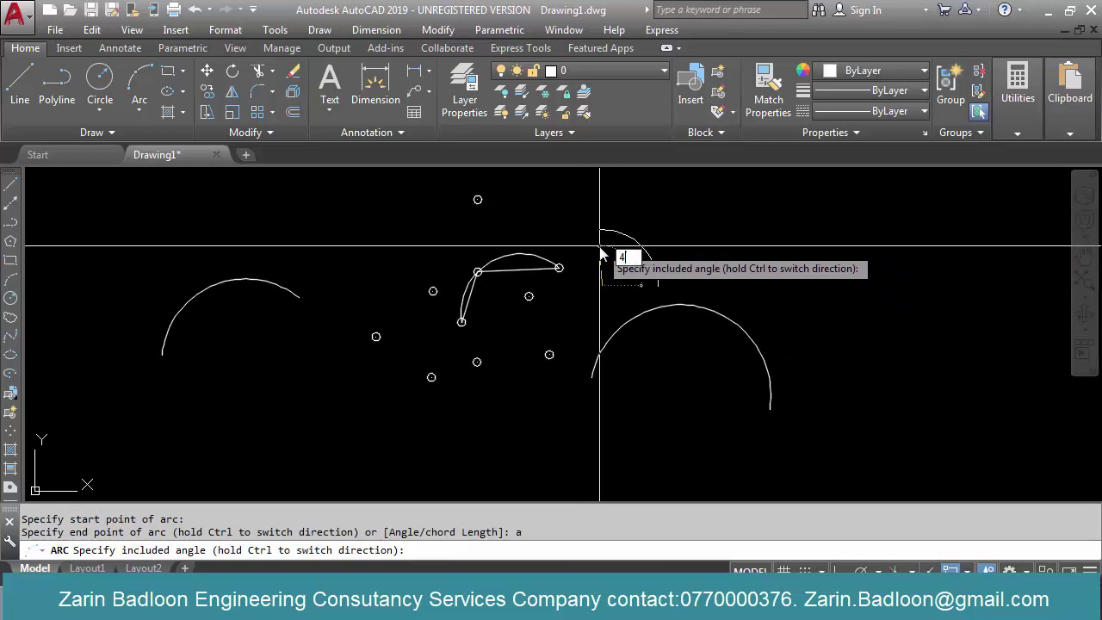
{"action": "key", "text": "Return"}
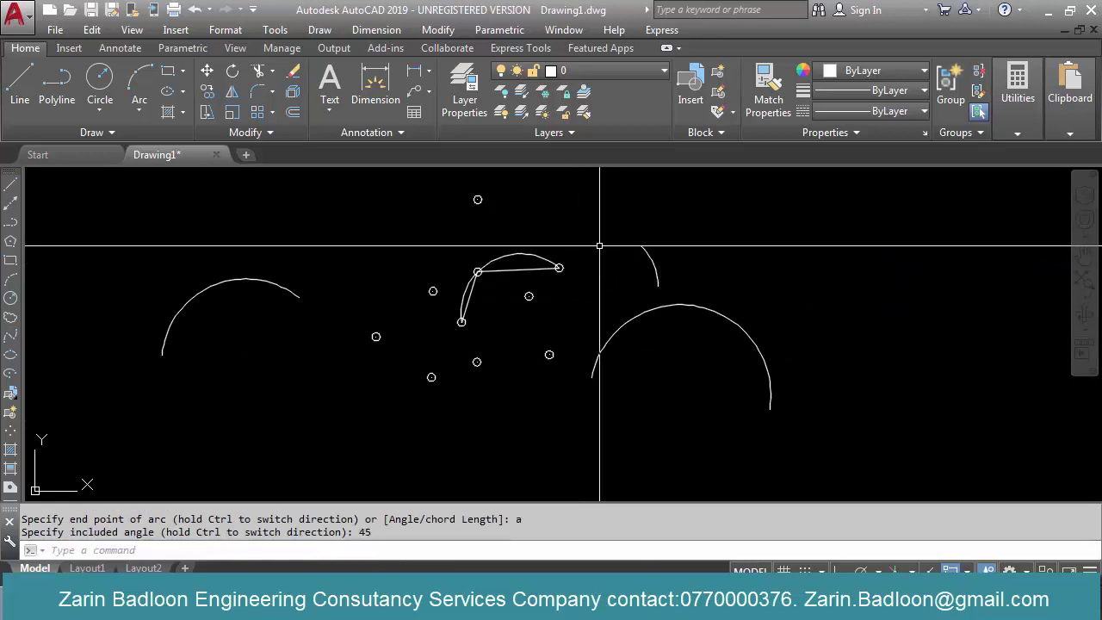
Draw two lines from the 45° arc's center to its lower and upper endpoints to show the included angle
{"action": "left_click", "coordinate": [654, 265]}
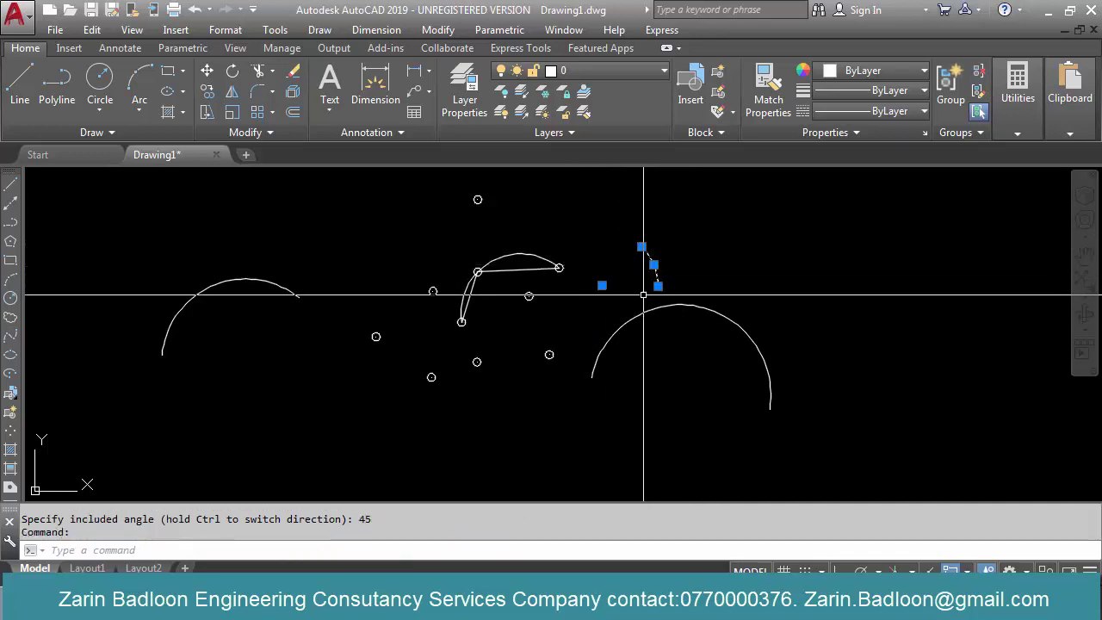
{"action": "type", "text": "L"}
{"action": "key", "text": "Return"}
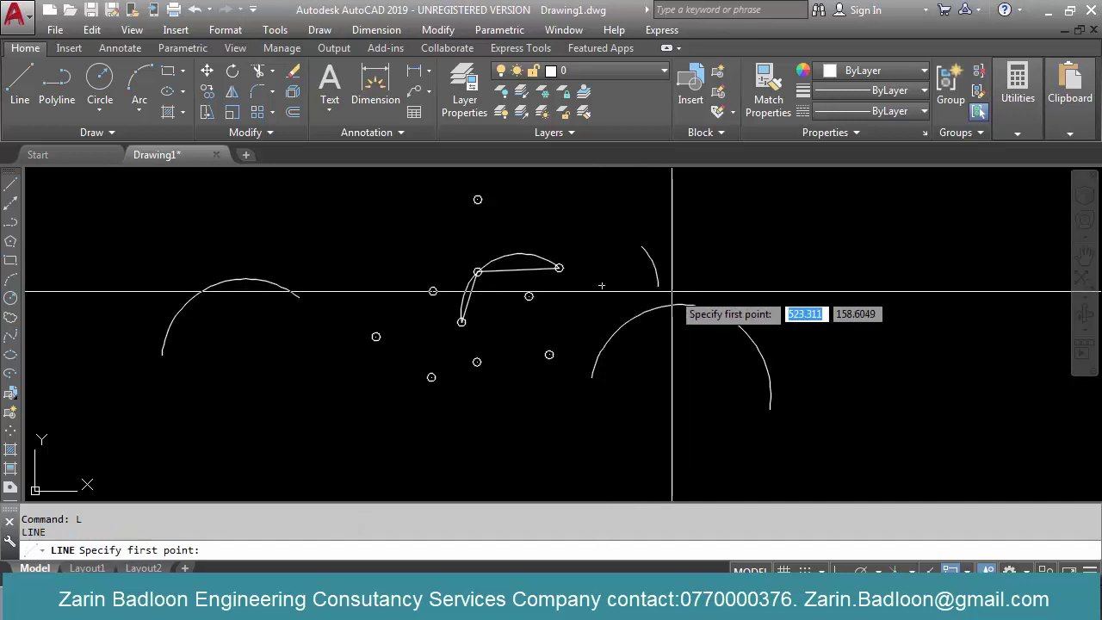
{"action": "left_click", "coordinate": [601, 286]}
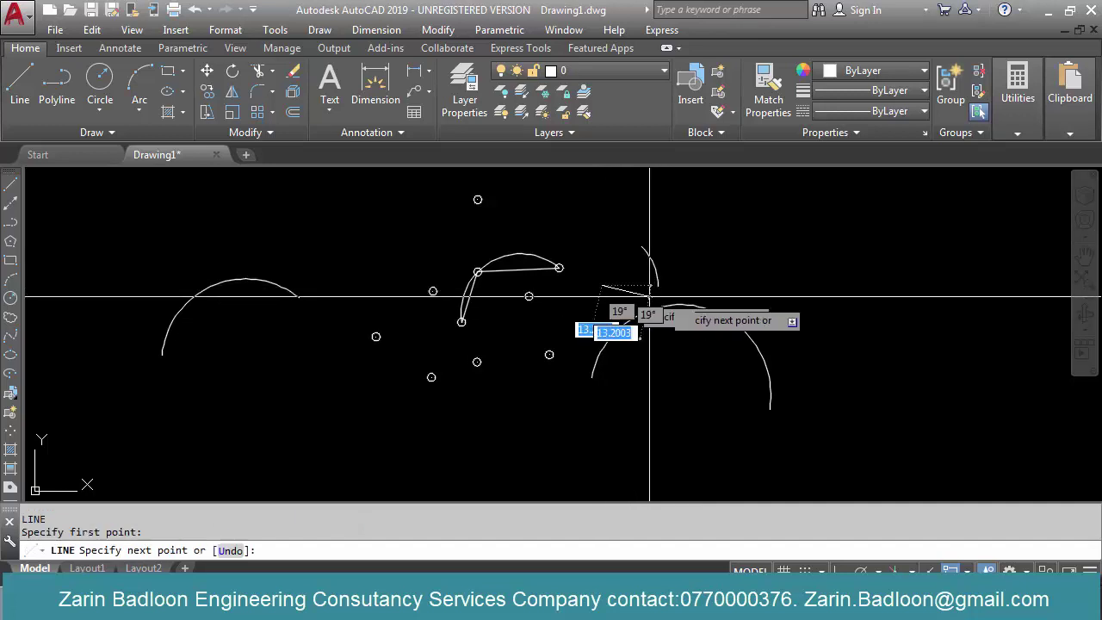
{"action": "key", "text": "Return"}
{"action": "key", "text": "Return"}
{"action": "left_click", "coordinate": [601, 284]}
{"action": "left_click", "coordinate": [641, 247]}
{"action": "key", "text": "Return"}
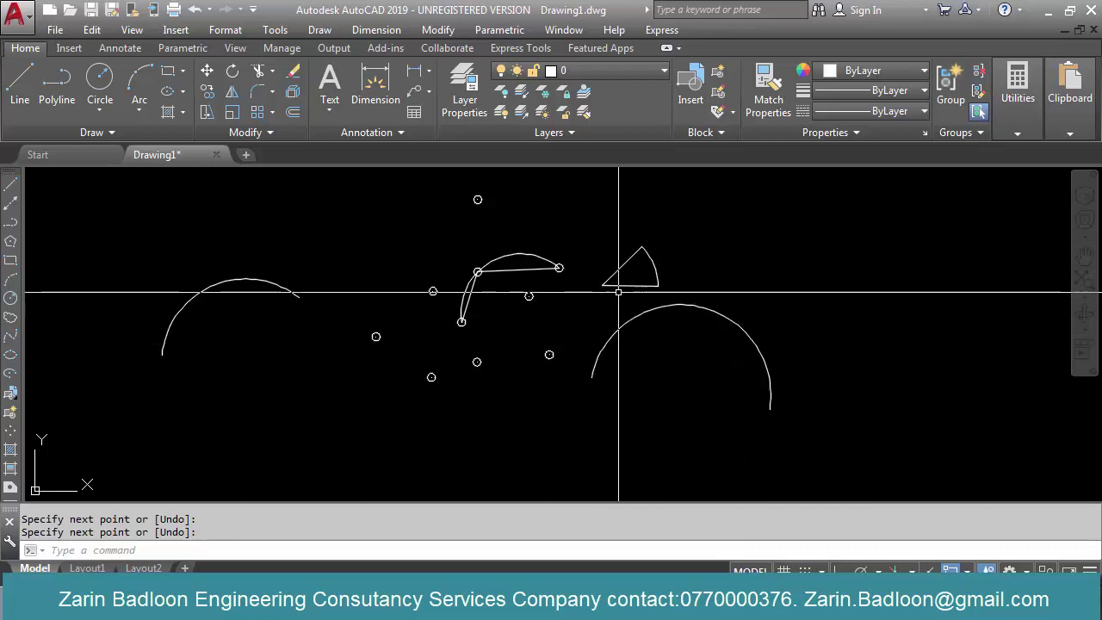
{"action": "left_click", "coordinate": [647, 254]}
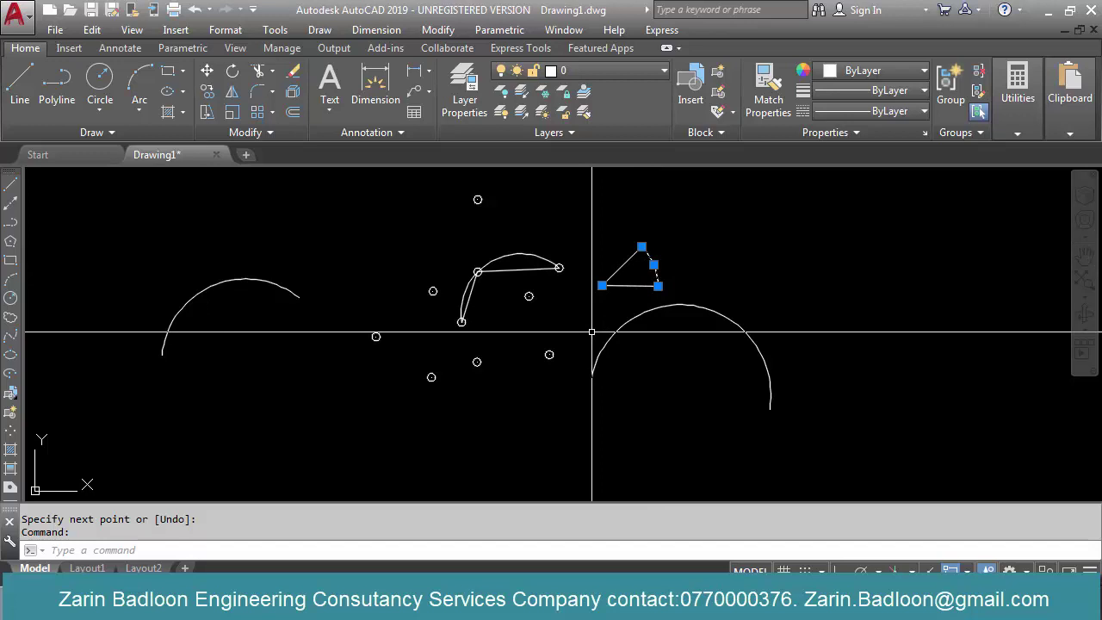
{"action": "key", "text": "Escape"}
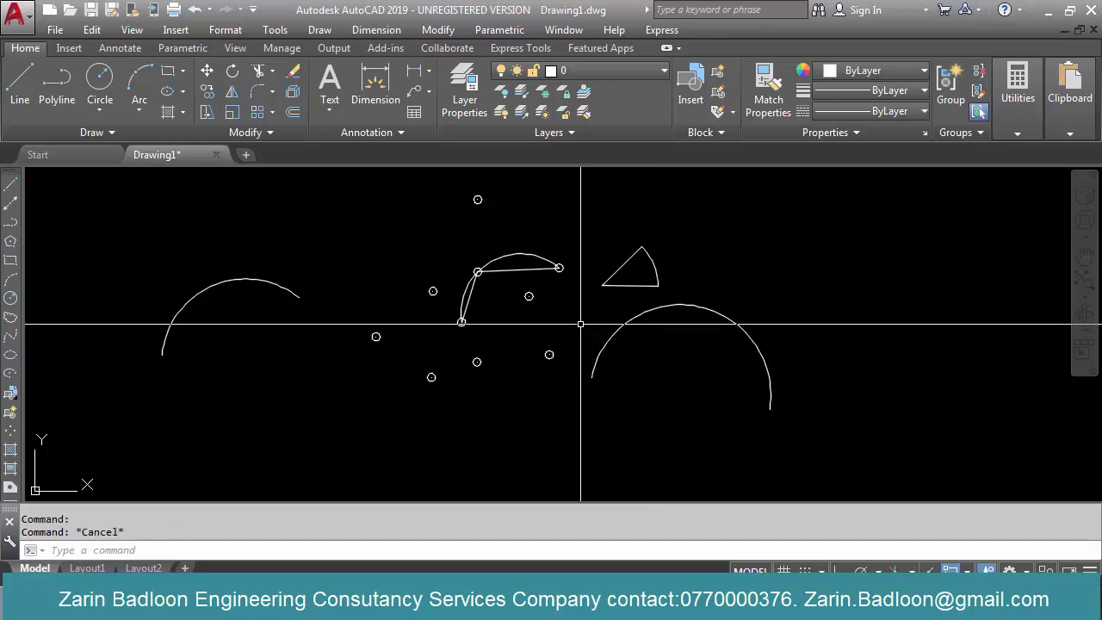
{"action": "type", "text": "arc"}
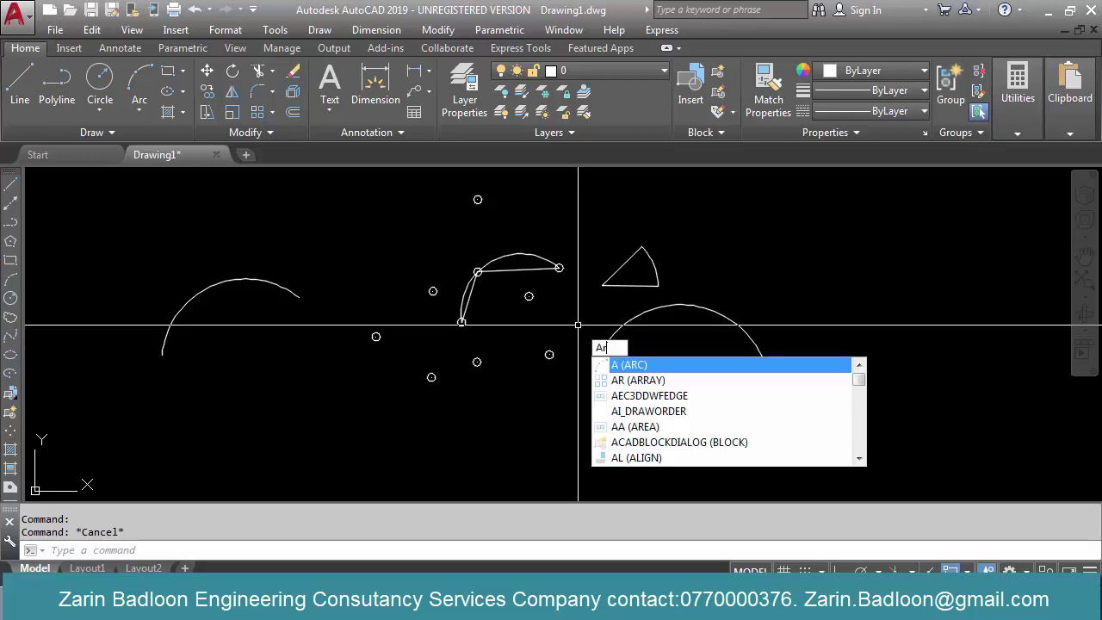
{"action": "key", "text": "Return"}
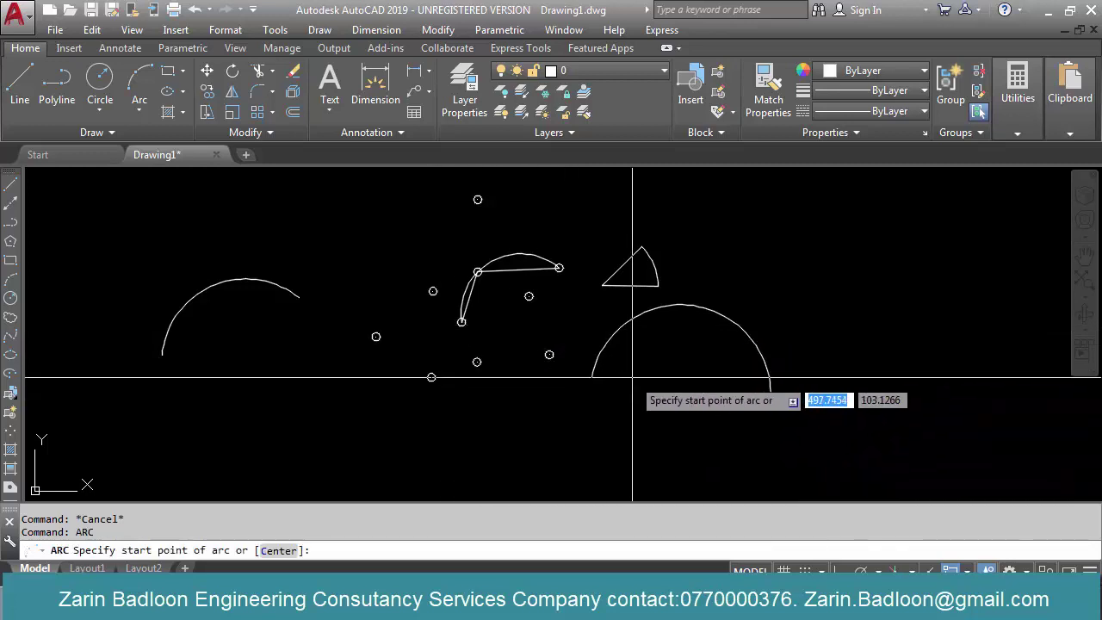
{"action": "left_click", "coordinate": [641, 398]}
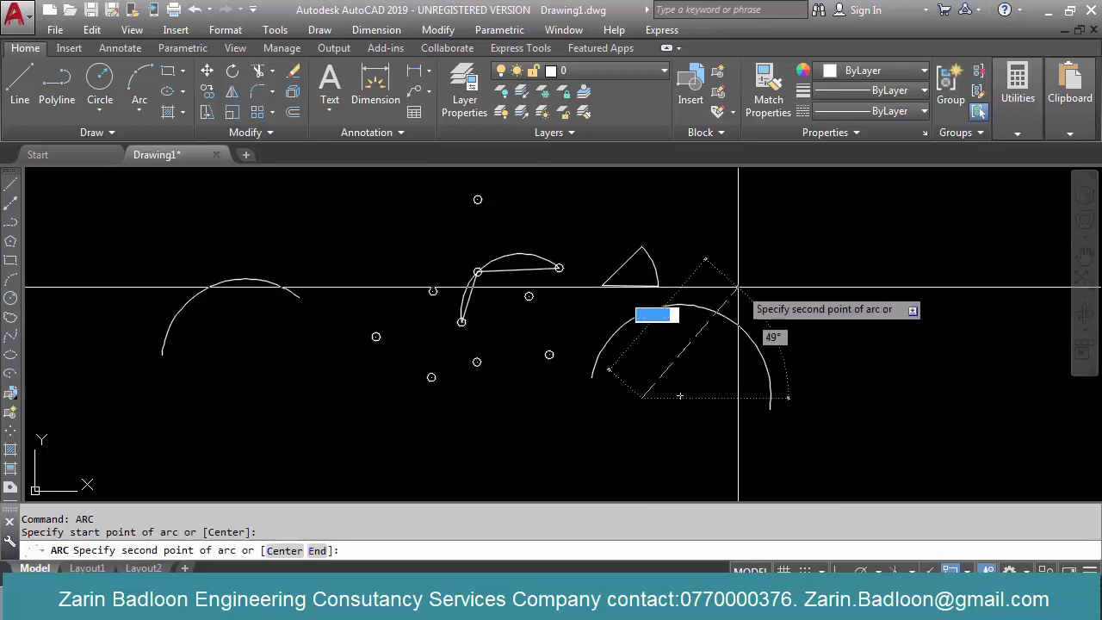
{"action": "key", "text": "Escape"}
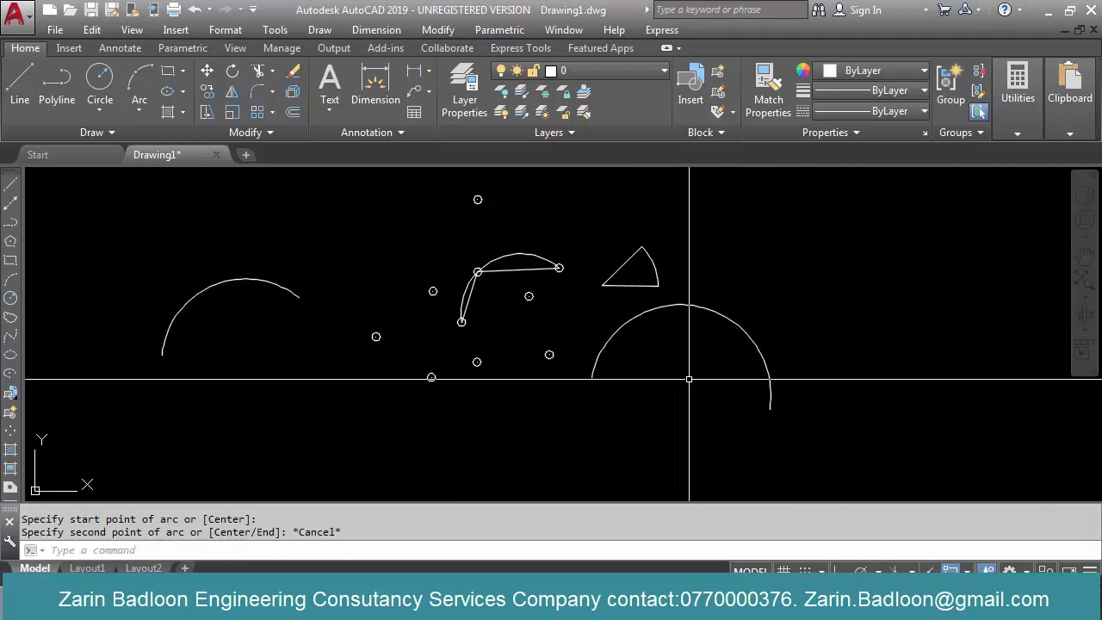
Draw a center-based arc below the leftmost arc, starting about 63 units horizontally right of its center, and set its end by chord length
{"action": "key", "text": "Return"}
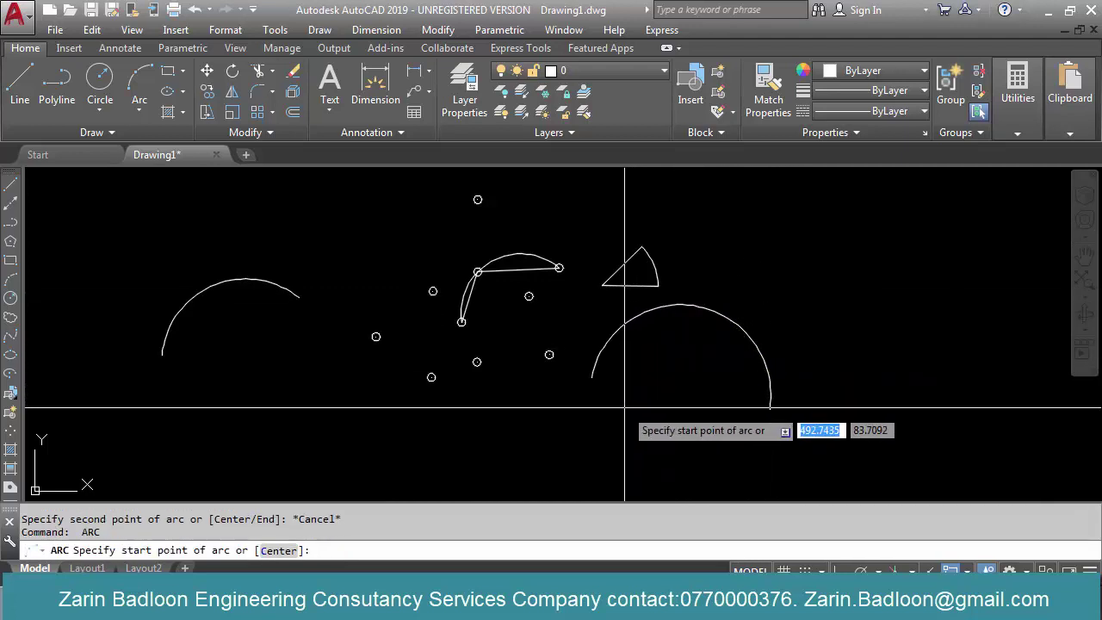
{"action": "type", "text": "c"}
{"action": "key", "text": "Return"}
{"action": "left_click", "coordinate": [275, 385]}
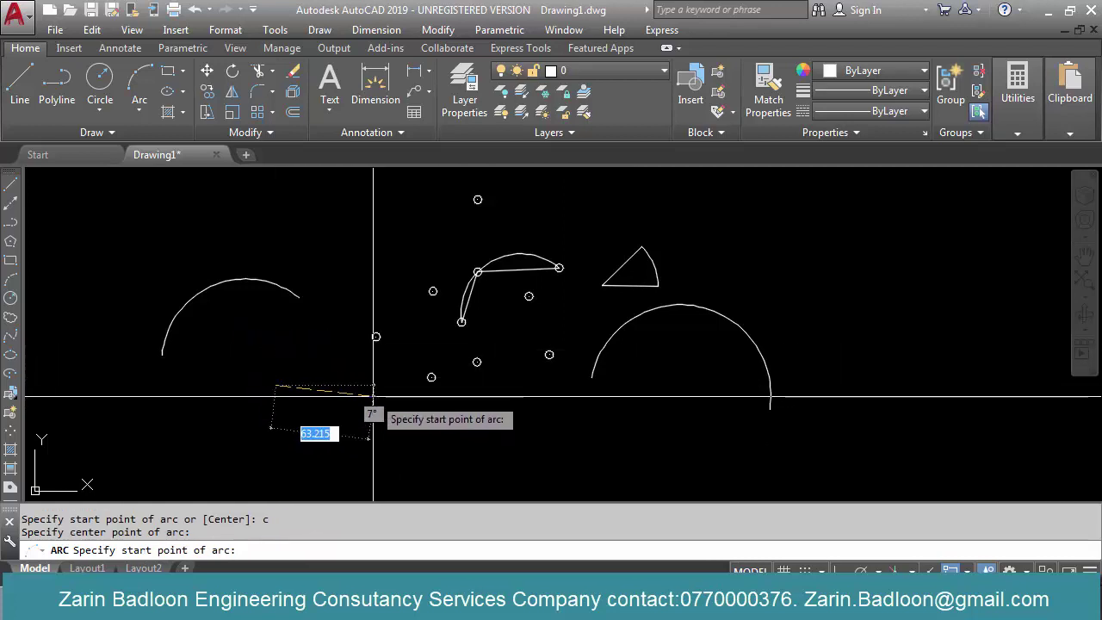
{"action": "key", "text": "F8"}
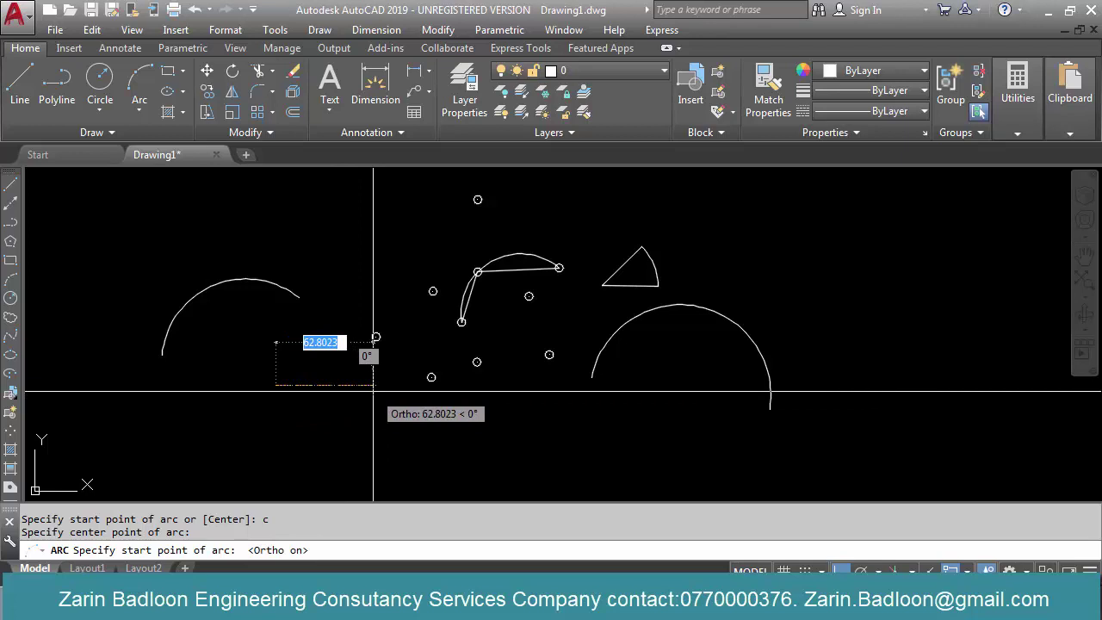
{"action": "left_click", "coordinate": [373, 391]}
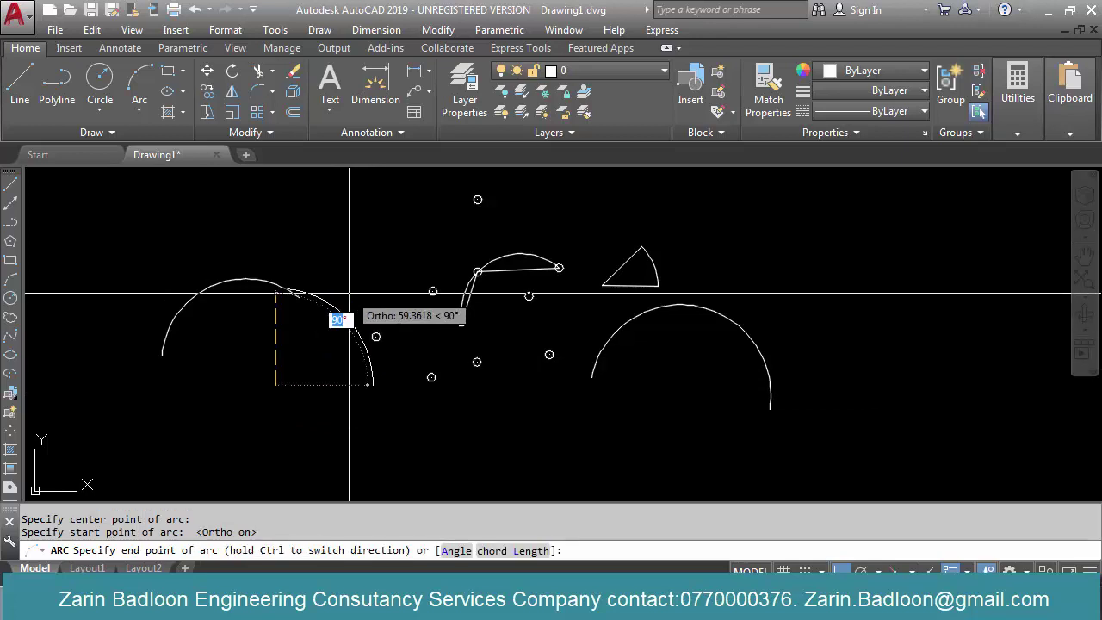
{"action": "key", "text": "F8"}
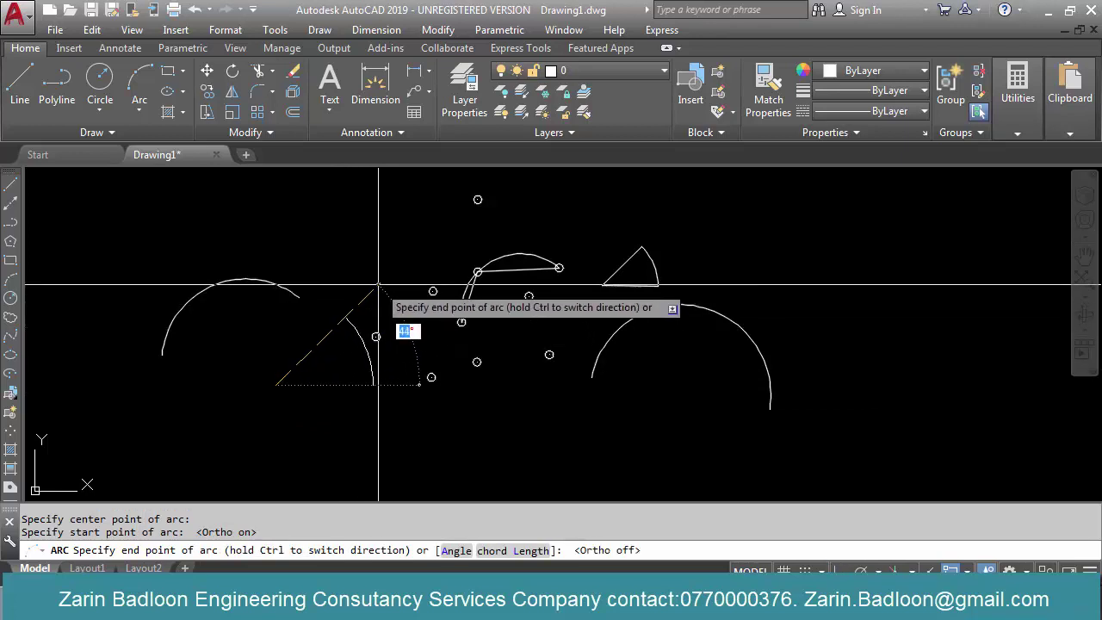
{"action": "type", "text": "l"}
{"action": "key", "text": "Return"}
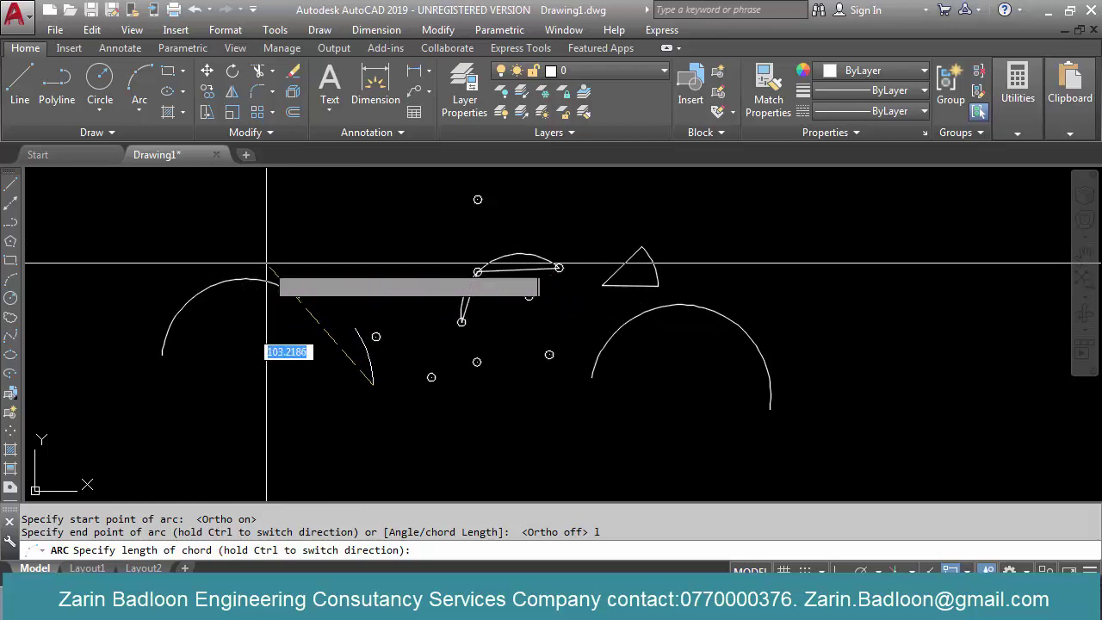
{"action": "left_click", "coordinate": [225, 262]}
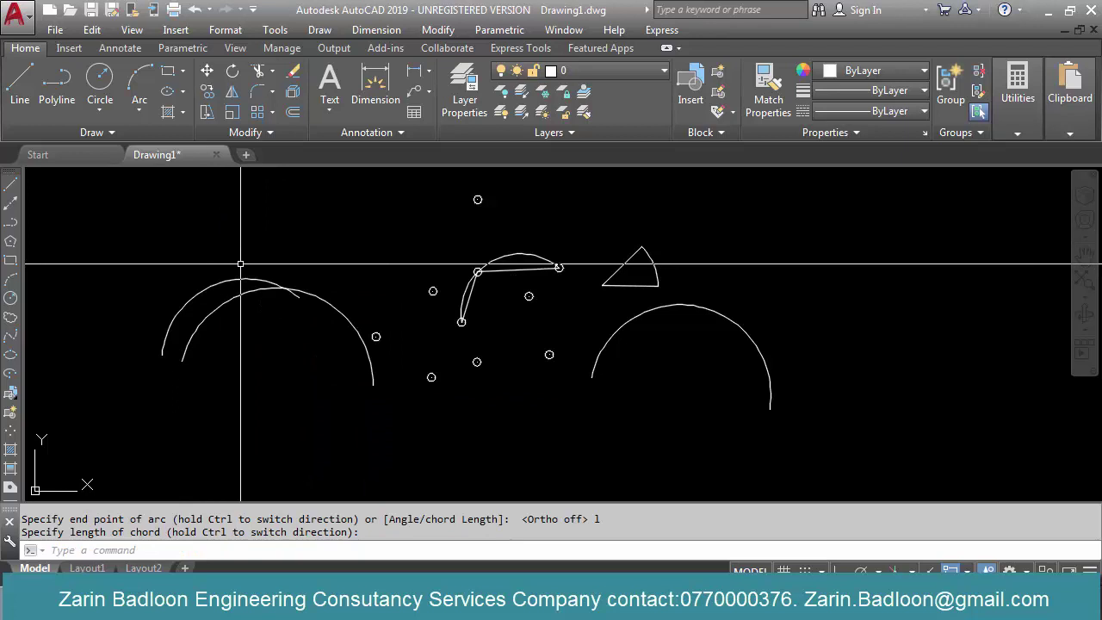
Draw a Start, Center, End arc in the empty area right of the large right arc, starting below its center and opening toward the left
{"action": "left_click", "coordinate": [346, 322]}
{"action": "key", "text": "Escape"}
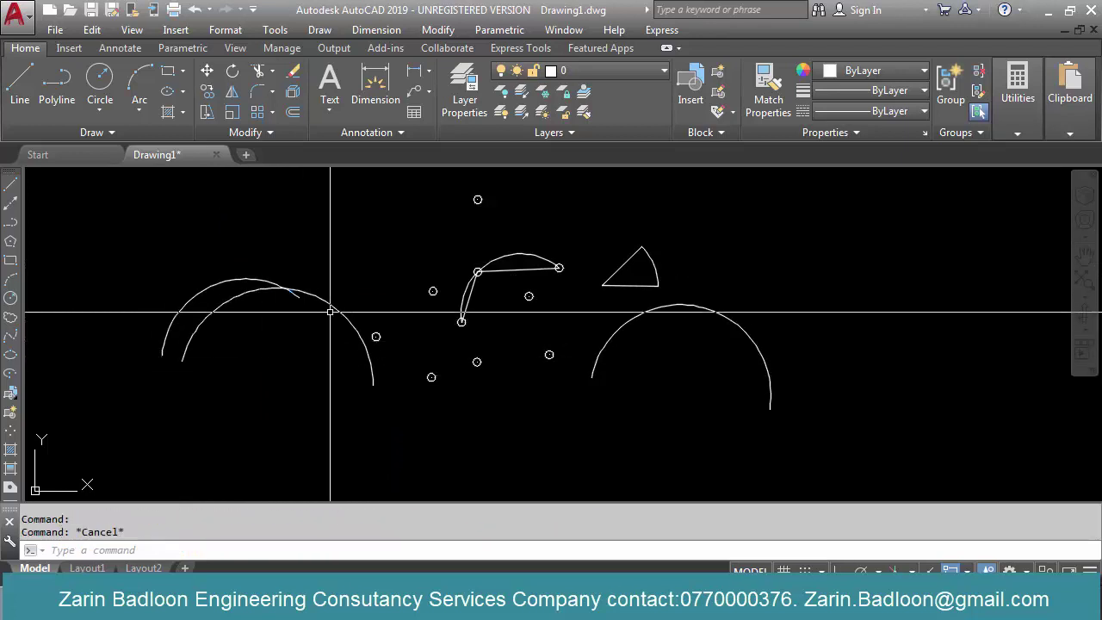
{"action": "left_click", "coordinate": [313, 31]}
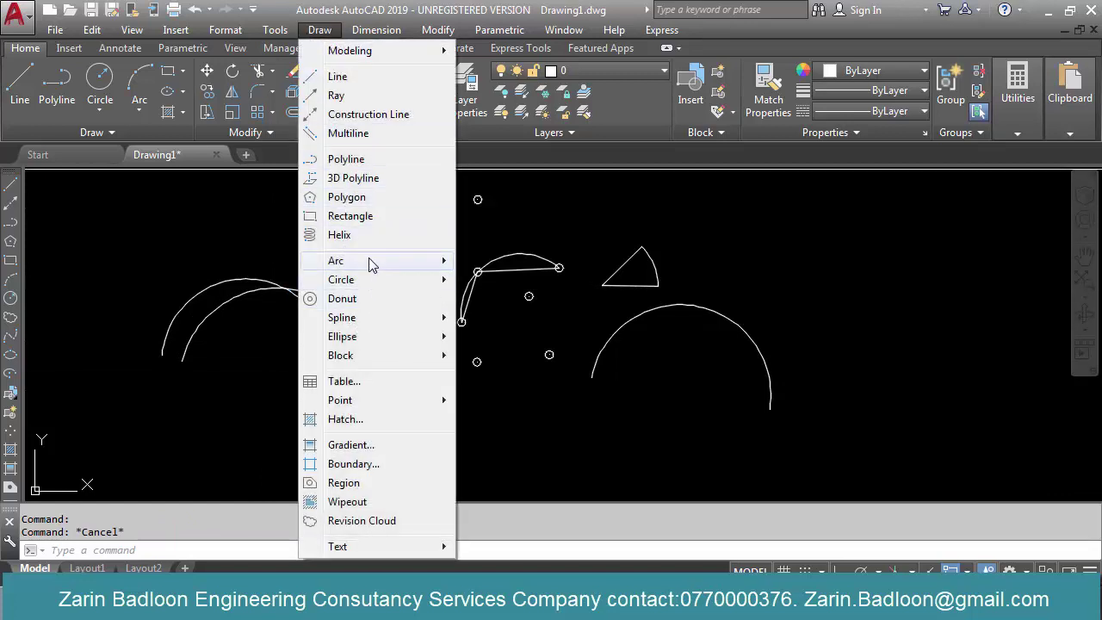
{"action": "mouse_move", "coordinate": [425, 269]}
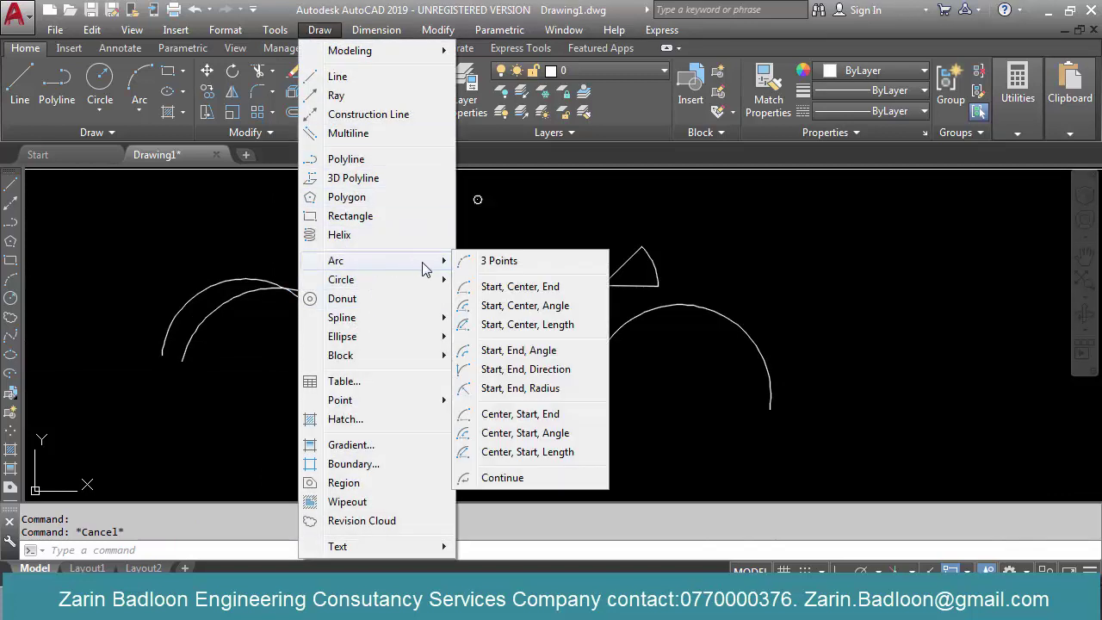
{"action": "left_click", "coordinate": [512, 286]}
{"action": "left_click", "coordinate": [877, 347]}
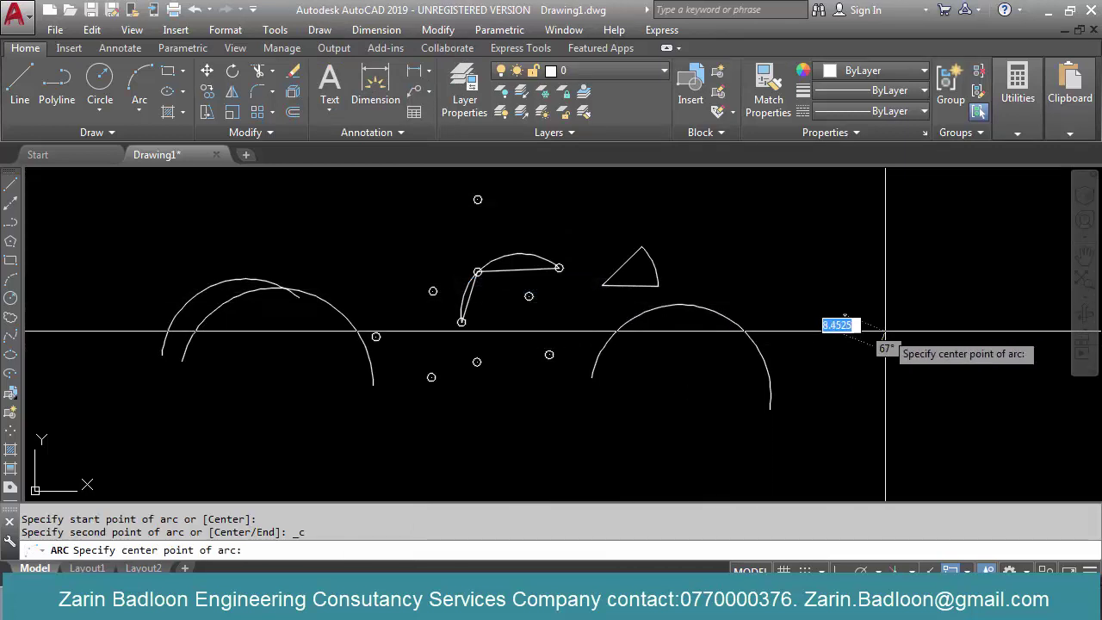
{"action": "left_click", "coordinate": [881, 262]}
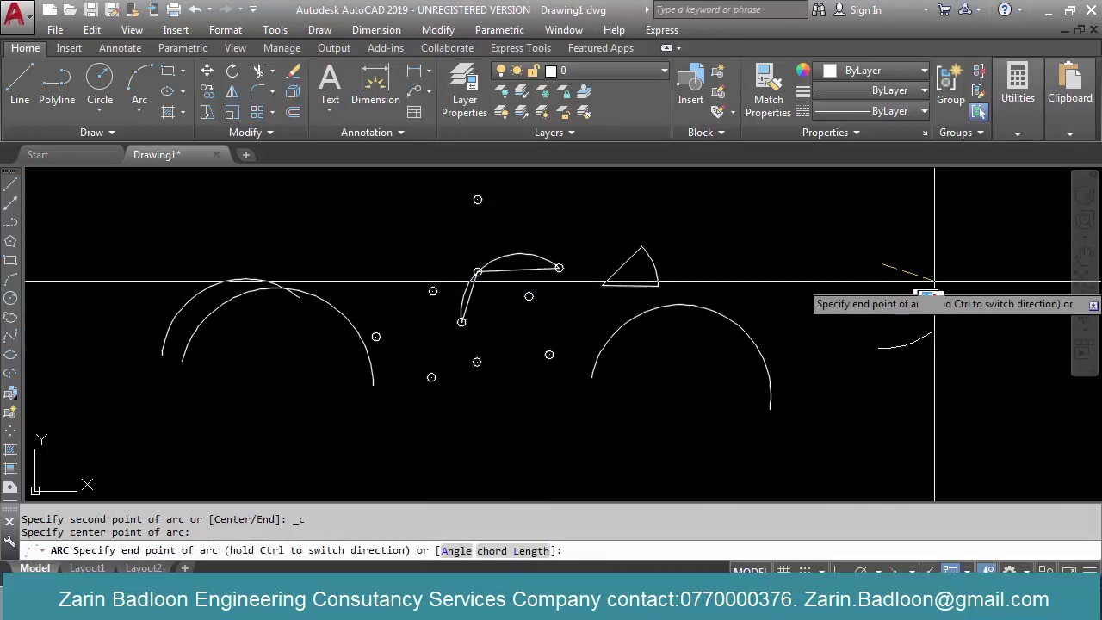
{"action": "left_click", "coordinate": [934, 213]}
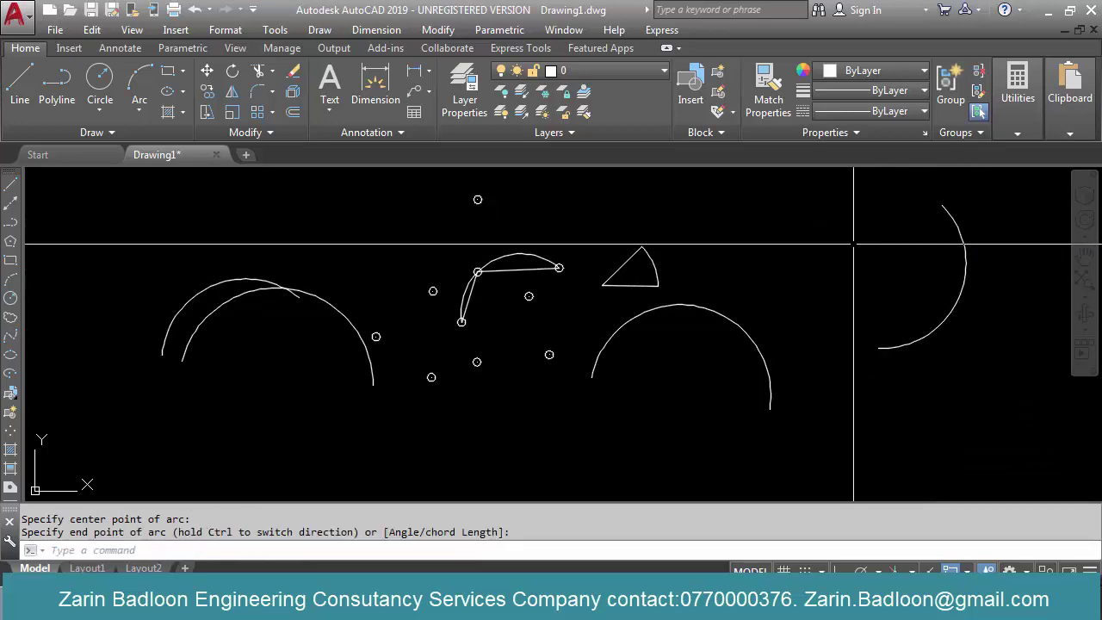
Draw a Start, End, Angle arc above the two leftmost arcs, curving downward between its endpoints
{"action": "left_click", "coordinate": [318, 31]}
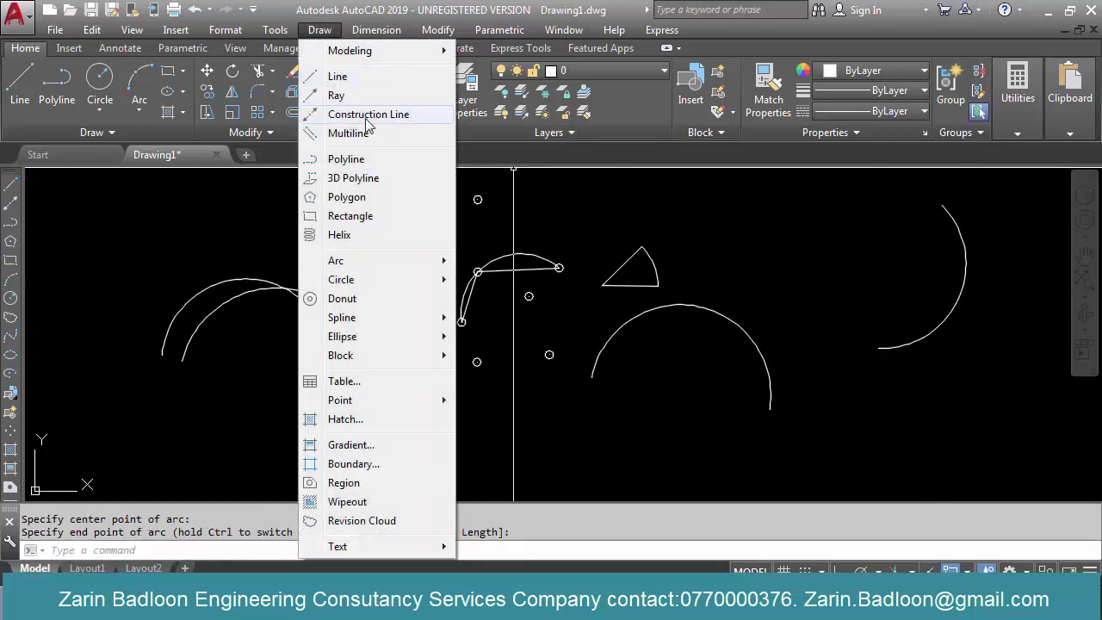
{"action": "mouse_move", "coordinate": [387, 270]}
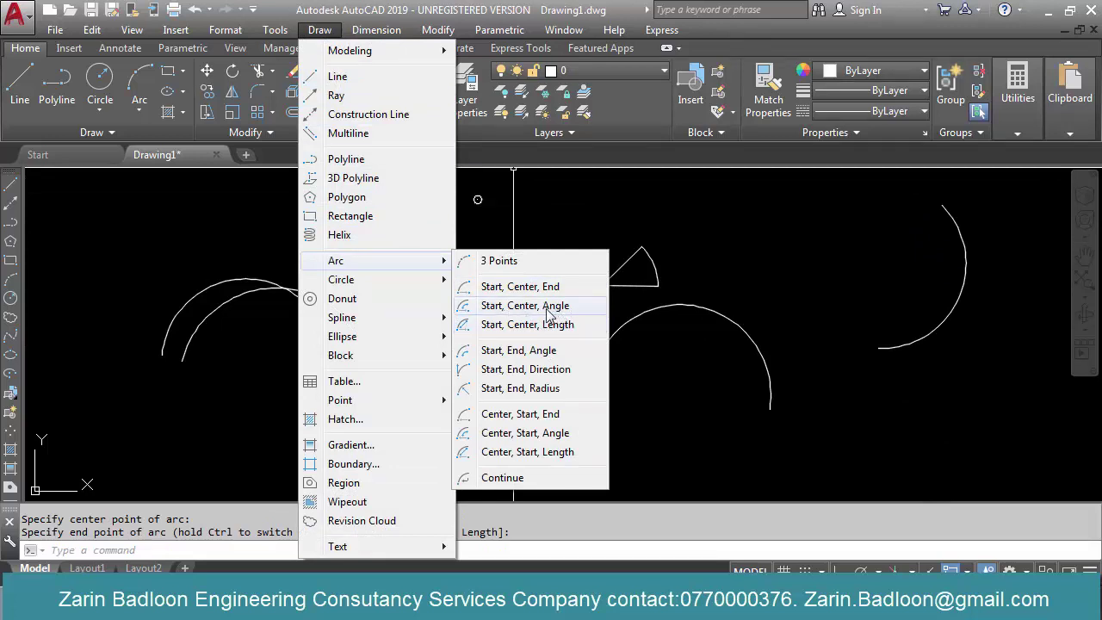
{"action": "left_click", "coordinate": [536, 351]}
{"action": "scroll", "coordinate": [597, 327], "scroll_direction": "down", "scroll_amount": 6}
{"action": "scroll", "coordinate": [511, 289], "scroll_direction": "up", "scroll_amount": 6}
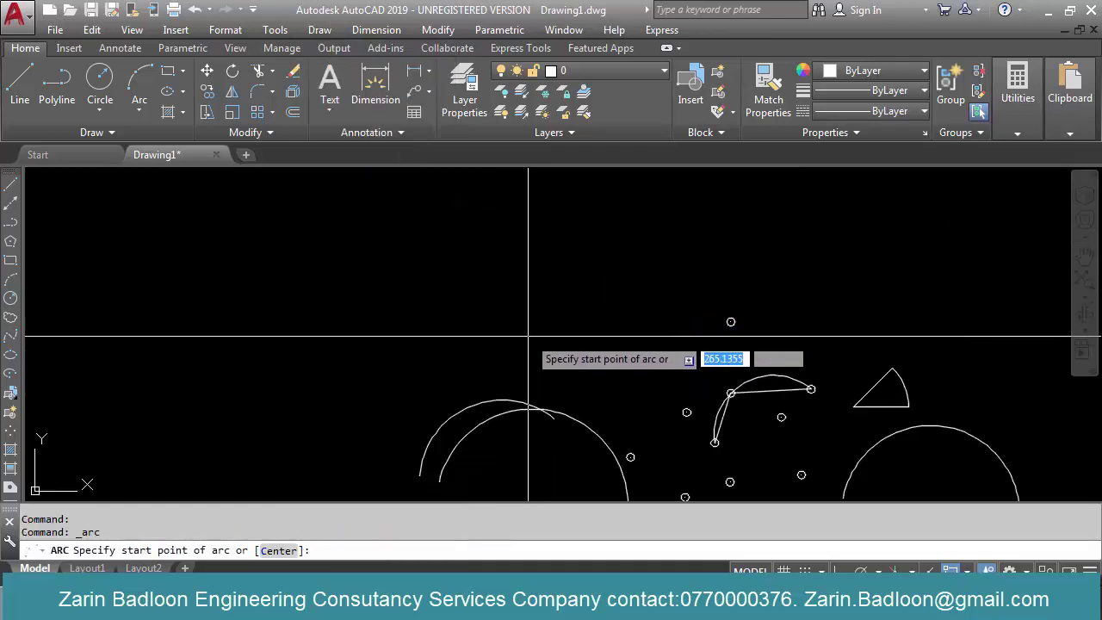
{"action": "left_click", "coordinate": [526, 334]}
{"action": "left_click", "coordinate": [660, 313]}
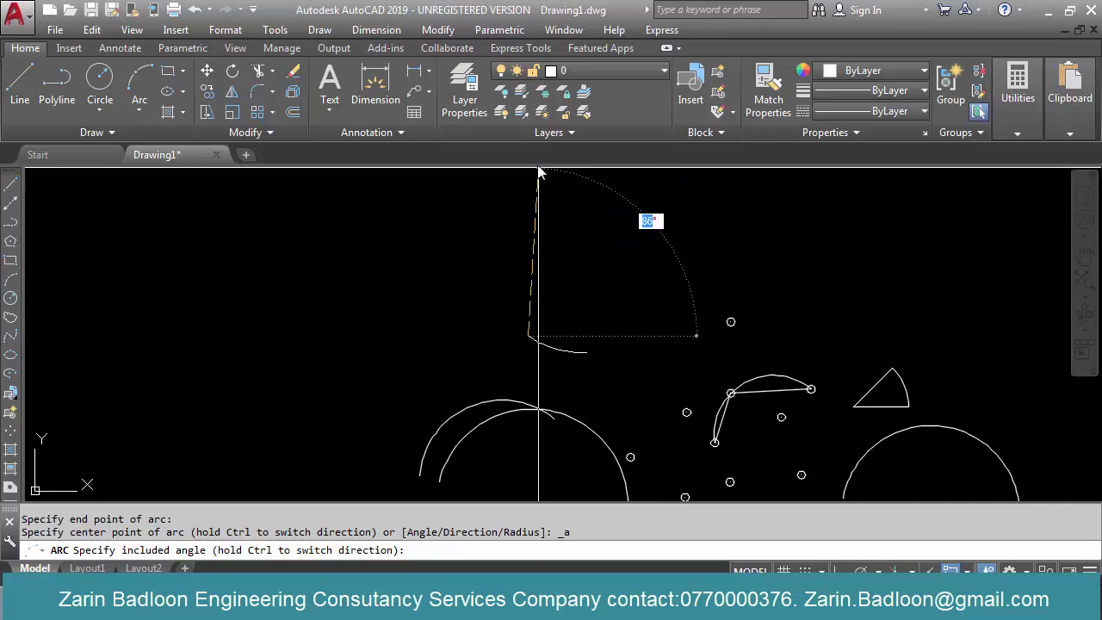
{"action": "scroll", "coordinate": [543, 259], "scroll_direction": "down", "scroll_amount": 3}
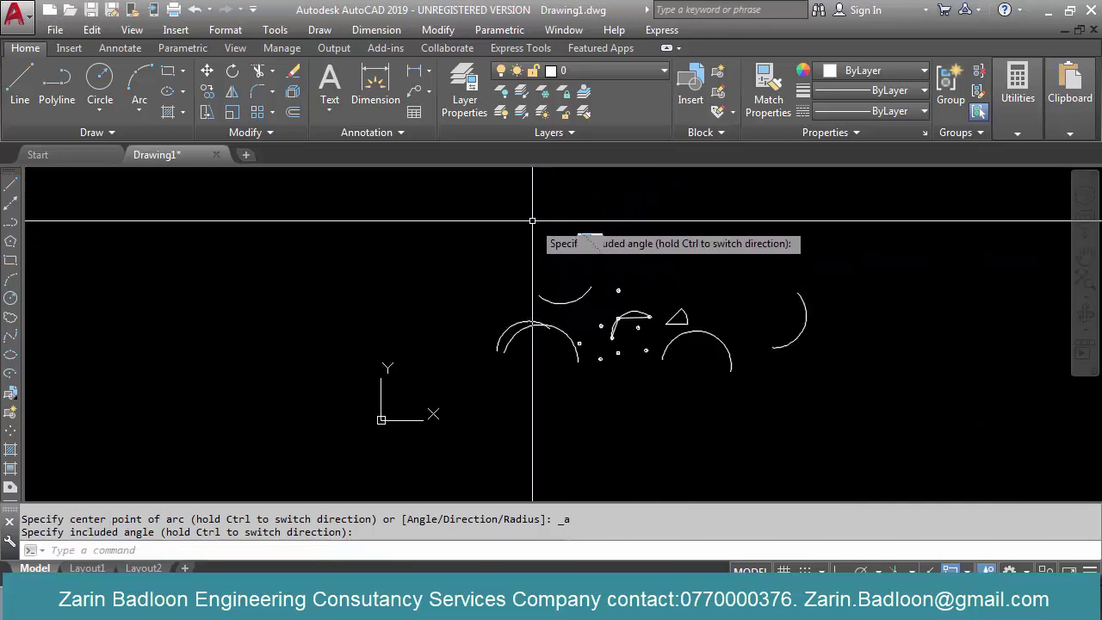
{"action": "left_click", "coordinate": [578, 298]}
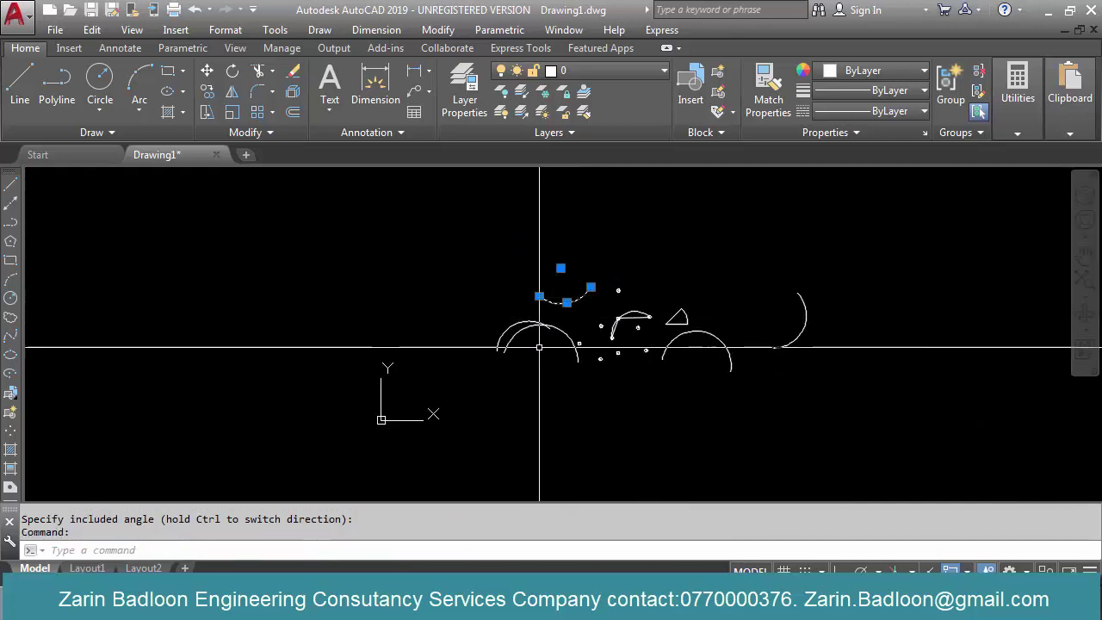
{"action": "key", "text": "Escape"}
{"action": "scroll", "coordinate": [546, 321], "scroll_direction": "down", "scroll_amount": 4}
{"action": "scroll", "coordinate": [528, 315], "scroll_direction": "up", "scroll_amount": 4}
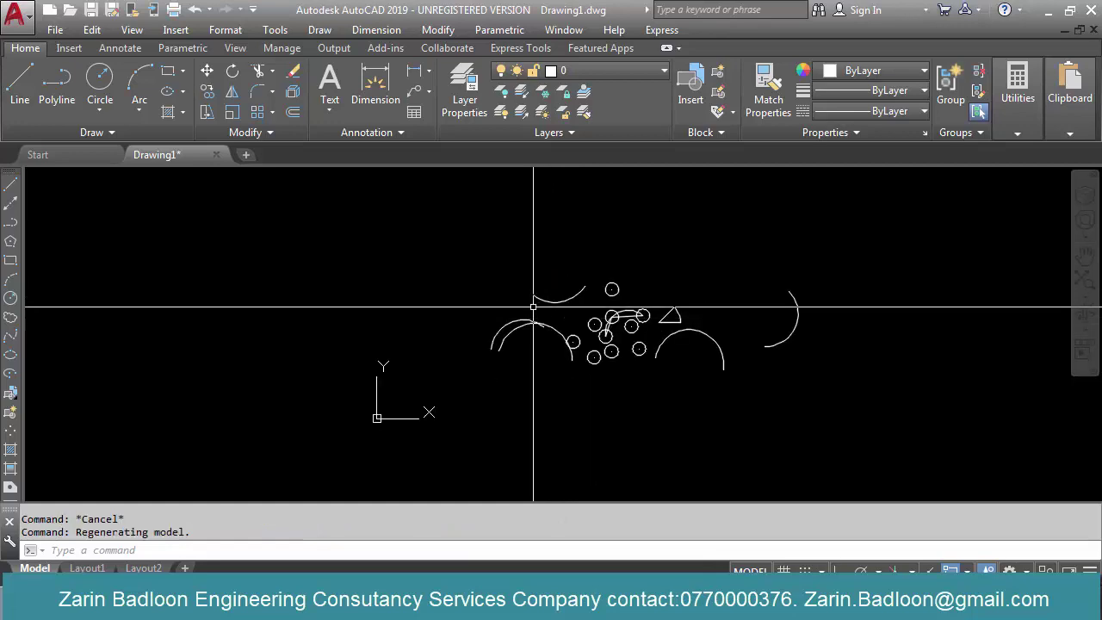
{"action": "left_click", "coordinate": [319, 29]}
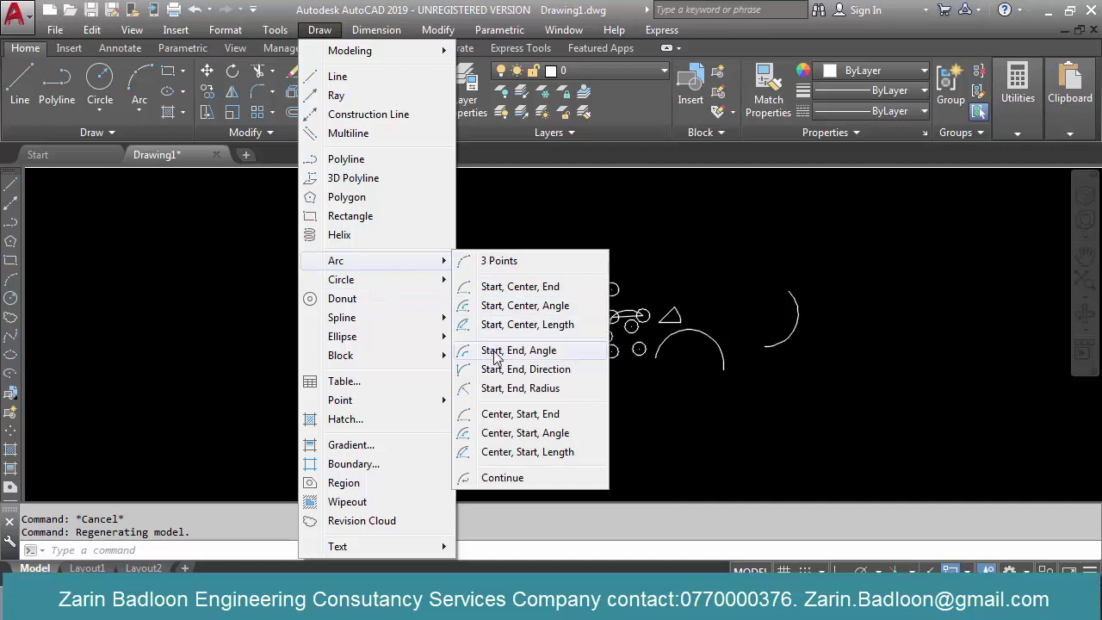
{"action": "left_click", "coordinate": [539, 376]}
{"action": "scroll", "coordinate": [603, 379], "scroll_direction": "up", "scroll_amount": 4}
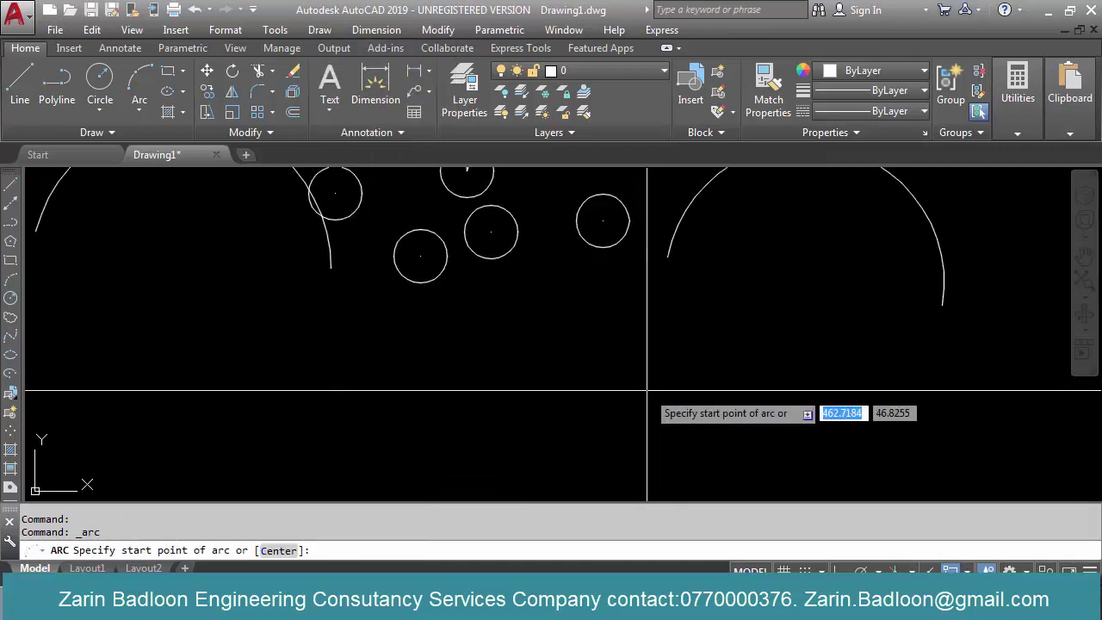
{"action": "left_click", "coordinate": [585, 389]}
{"action": "left_click", "coordinate": [727, 388]}
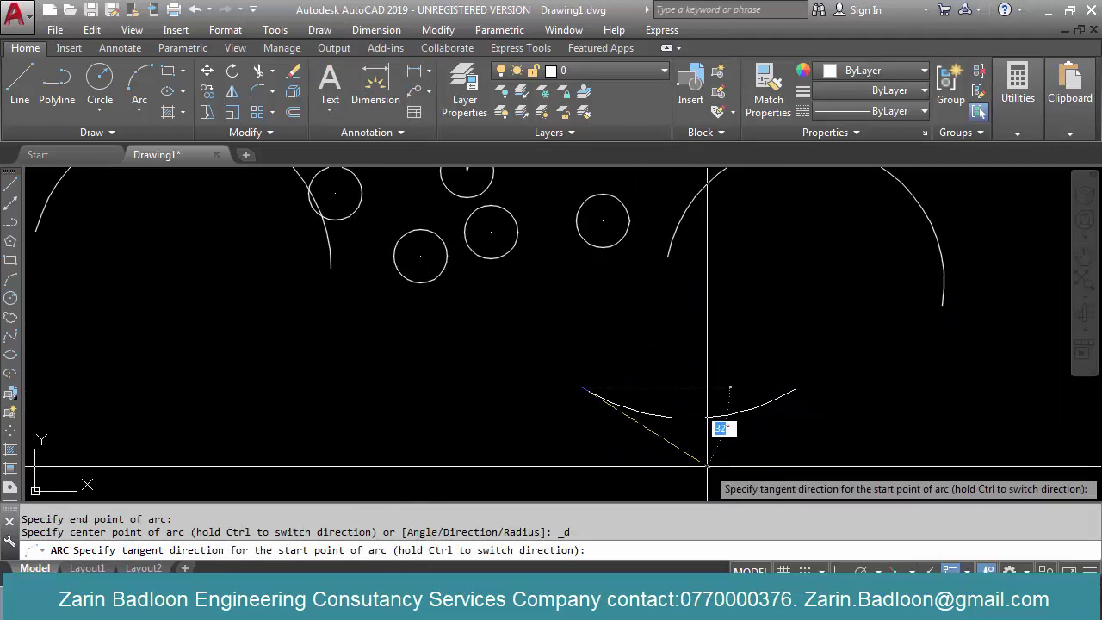
{"action": "scroll", "coordinate": [679, 446], "scroll_direction": "down", "scroll_amount": 4}
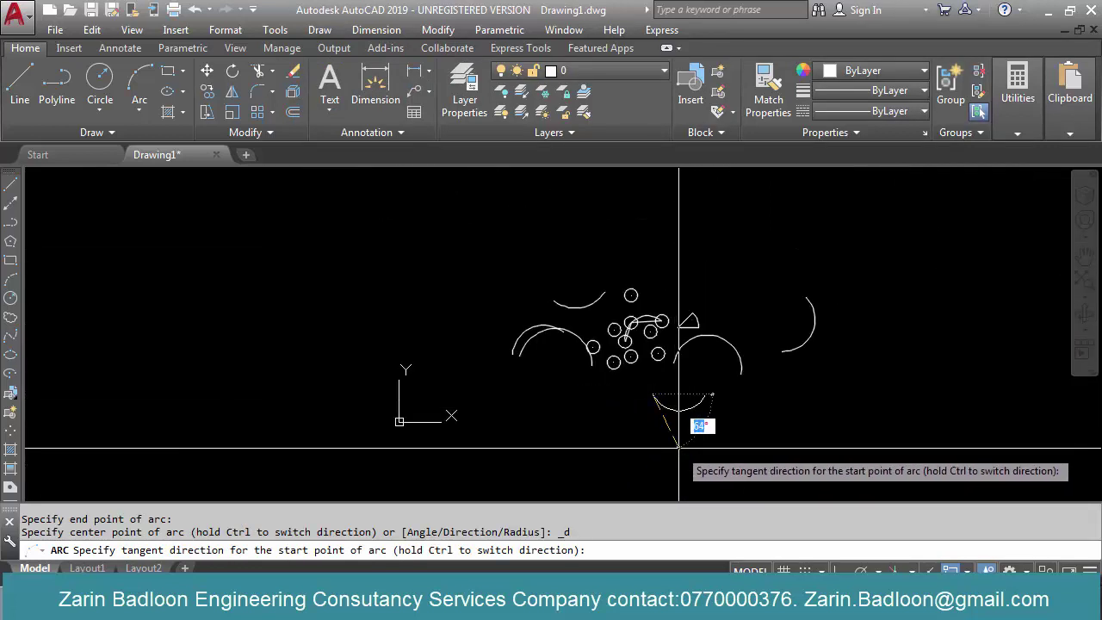
{"action": "key", "text": "Escape"}
{"action": "scroll", "coordinate": [620, 410], "scroll_direction": "up", "scroll_amount": 5}
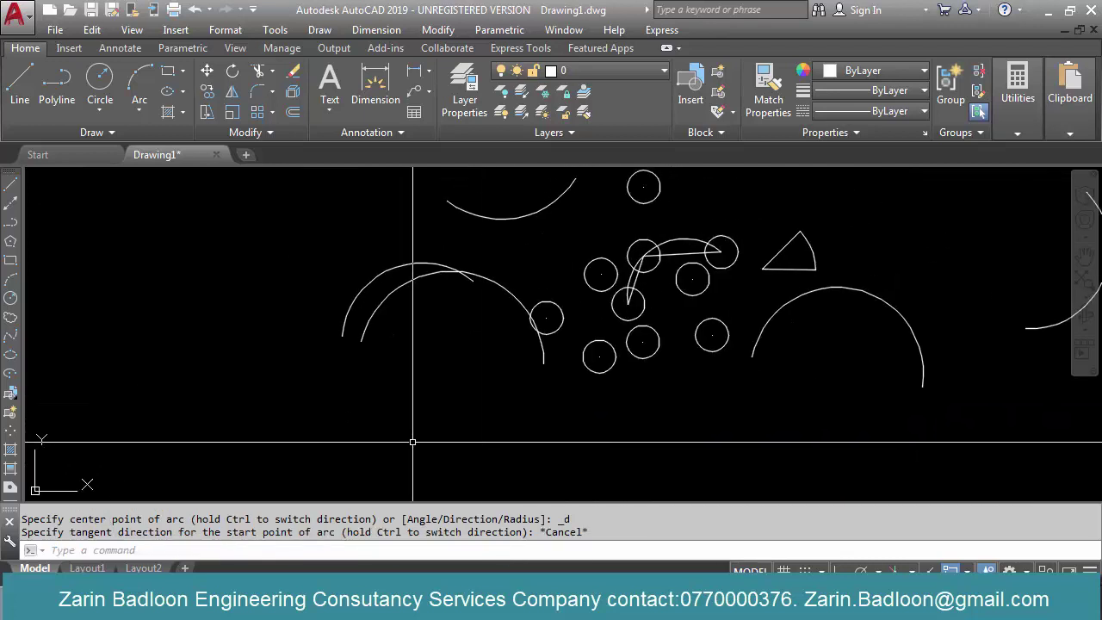
Erase all arcs, points and lines from the drawing
{"action": "type", "text": "e"}
{"action": "key", "text": "Return"}
{"action": "scroll", "coordinate": [413, 441], "scroll_direction": "down", "scroll_amount": 3}
{"action": "left_click", "coordinate": [376, 440]}
{"action": "left_click", "coordinate": [746, 301]}
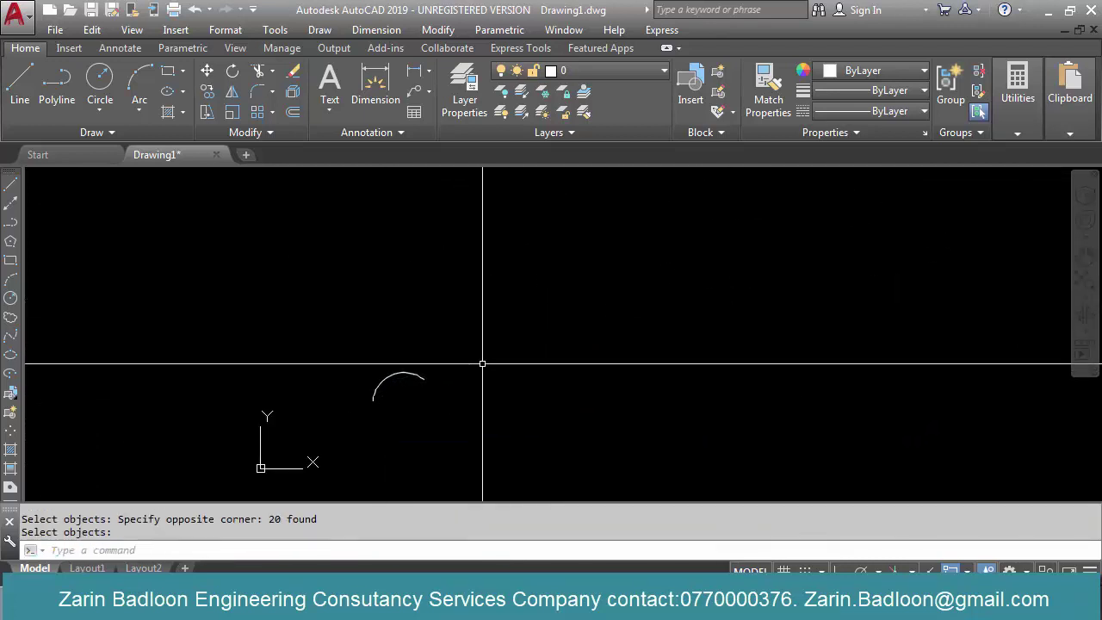
{"action": "key", "text": "Return"}
{"action": "left_click", "coordinate": [482, 350]}
{"action": "left_click", "coordinate": [408, 401]}
{"action": "key", "text": "Return"}
Draw an upright rectangle about 48 units wide in the empty drawing area
{"action": "scroll", "coordinate": [403, 367], "scroll_direction": "up", "scroll_amount": 3}
{"action": "type", "text": "re"}
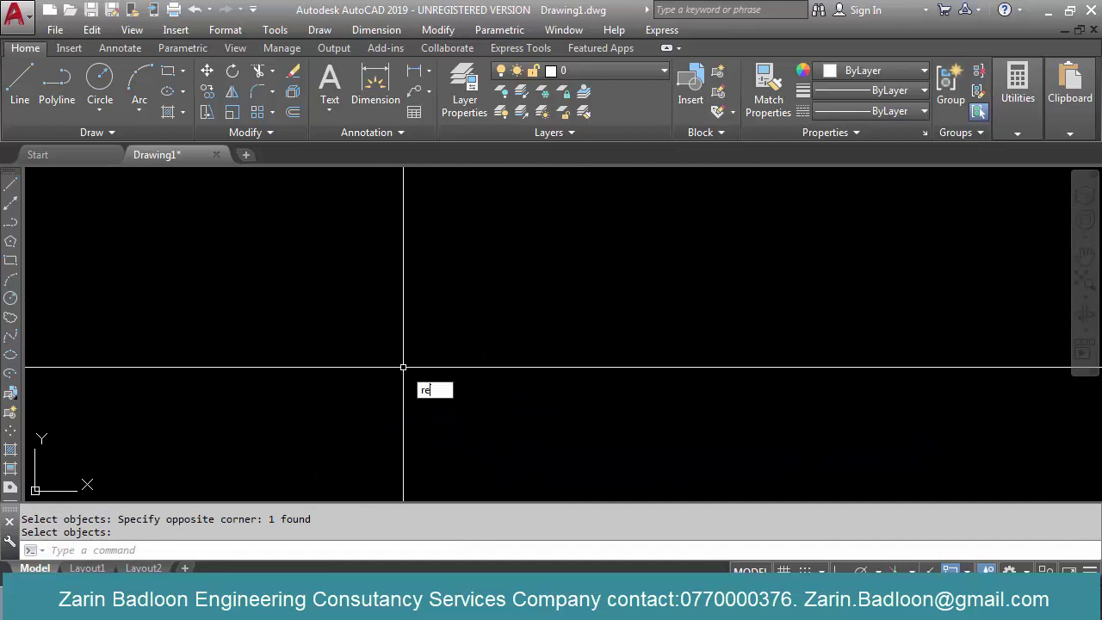
{"action": "type", "text": "c"}
{"action": "key", "text": "Return"}
{"action": "left_click", "coordinate": [391, 444]}
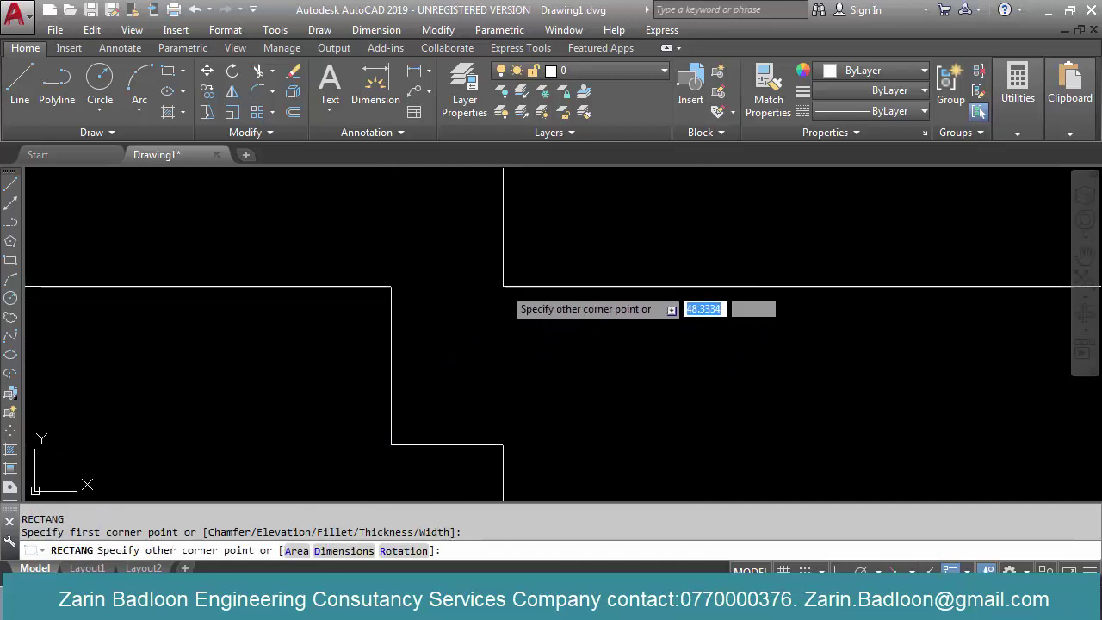
{"action": "left_click", "coordinate": [503, 286]}
{"action": "middle_click_drag", "start_coordinate": [495, 322], "coordinate": [499, 356]}
{"action": "scroll", "coordinate": [467, 319], "scroll_direction": "up", "scroll_amount": 1}
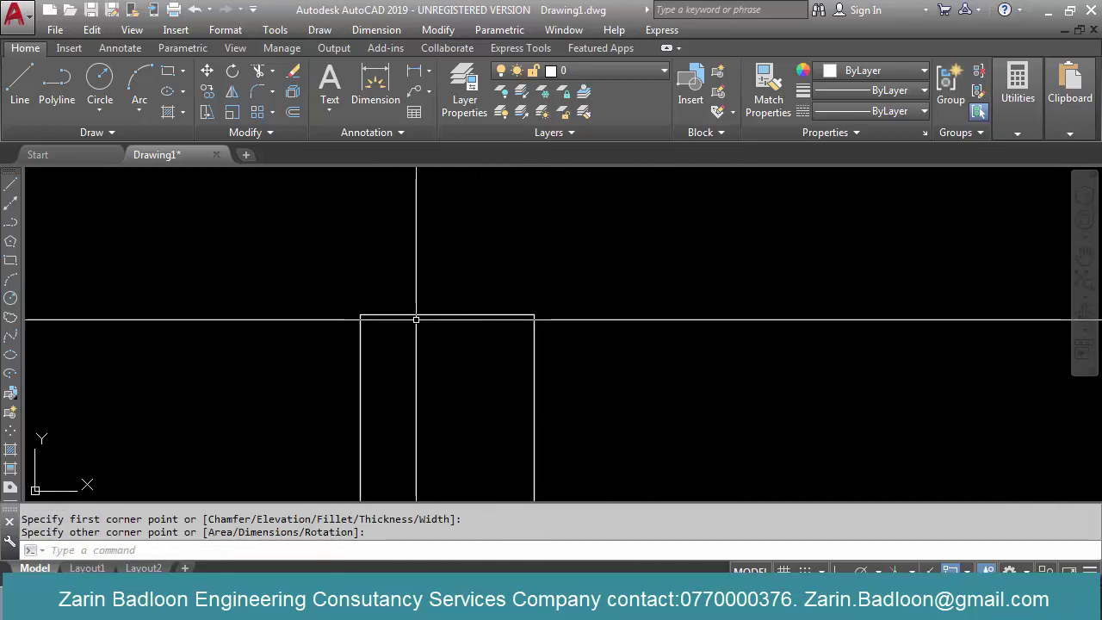
Draw a Start, End, Direction arc on the middle of the rectangle's upper edge, bulging upward with a start tangent of about 64°
{"action": "left_click", "coordinate": [319, 30]}
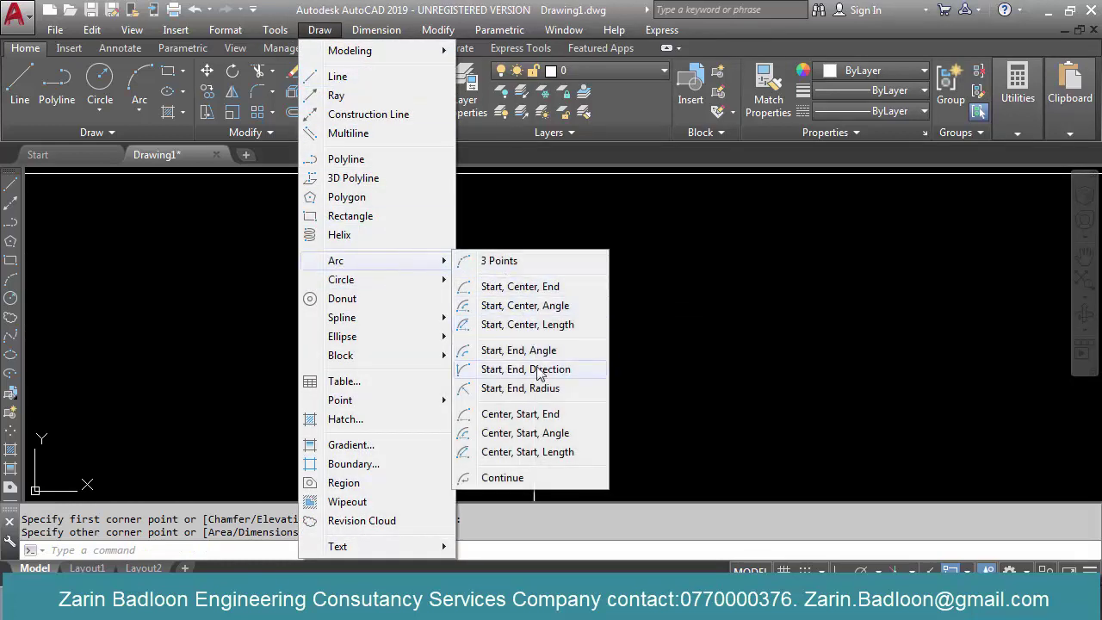
{"action": "left_click", "coordinate": [542, 377]}
{"action": "left_click", "coordinate": [413, 315]}
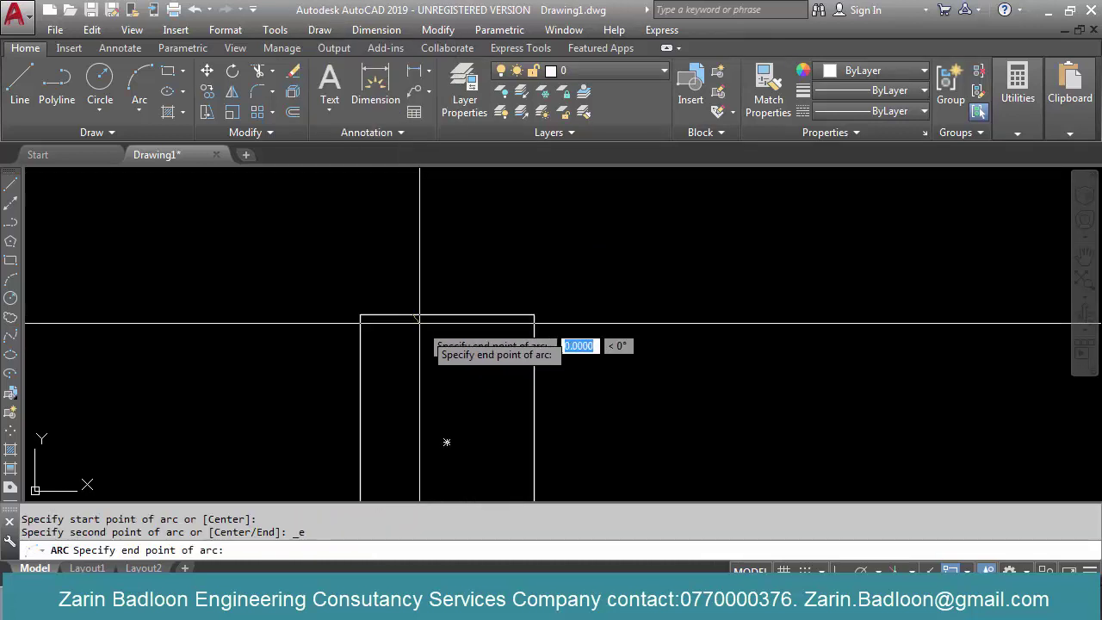
{"action": "left_click", "coordinate": [480, 316]}
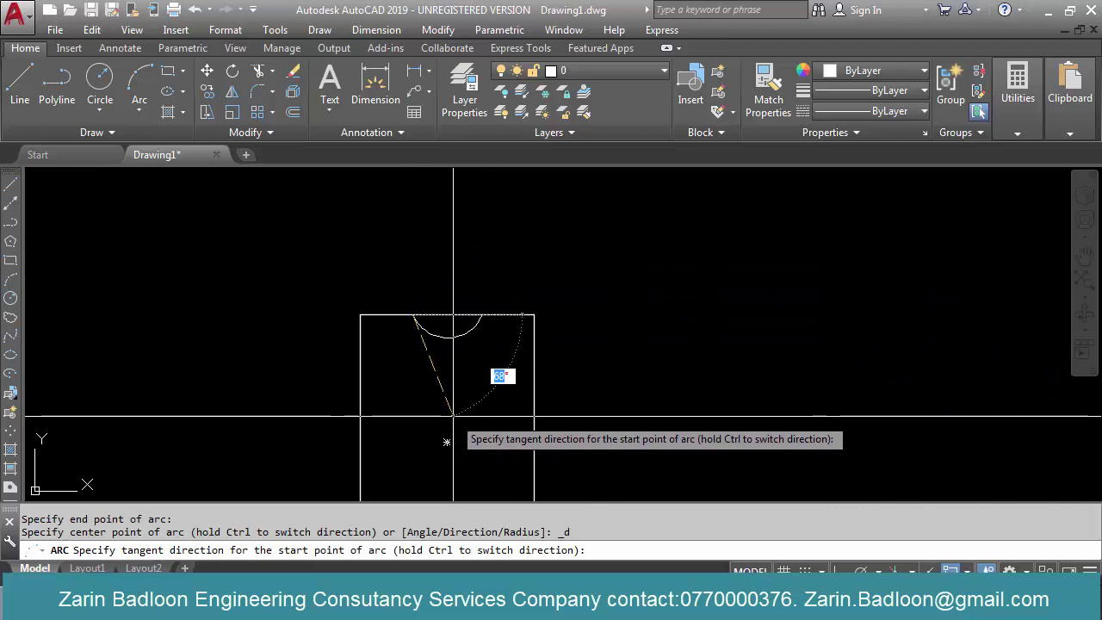
{"action": "scroll", "coordinate": [443, 258], "scroll_direction": "up", "scroll_amount": 5}
{"action": "scroll", "coordinate": [448, 225], "scroll_direction": "down", "scroll_amount": 3}
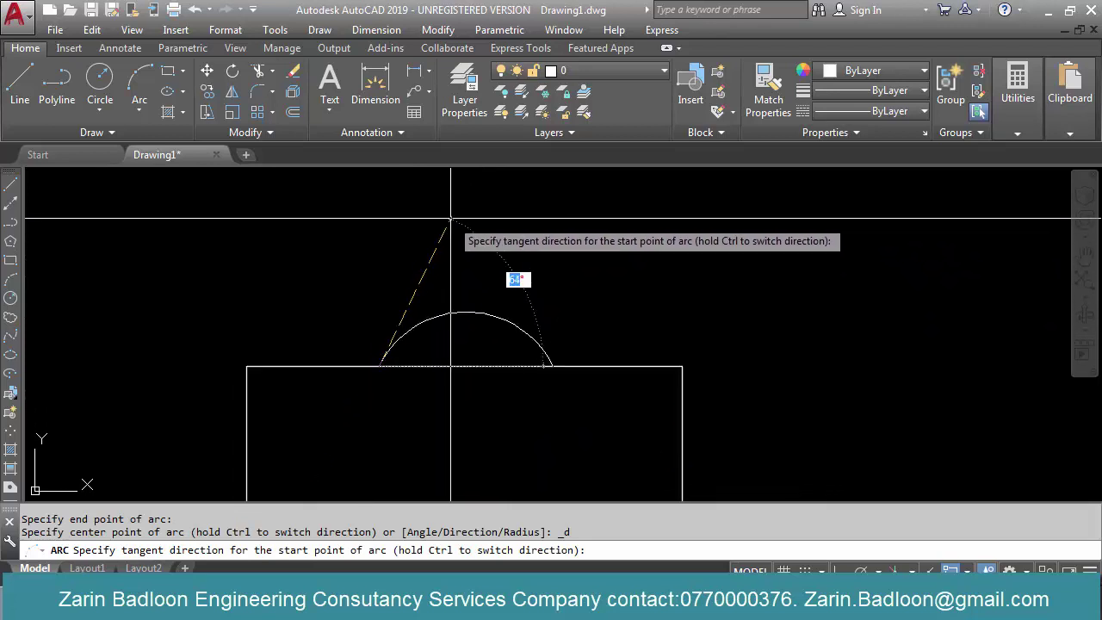
{"action": "left_click", "coordinate": [450, 219]}
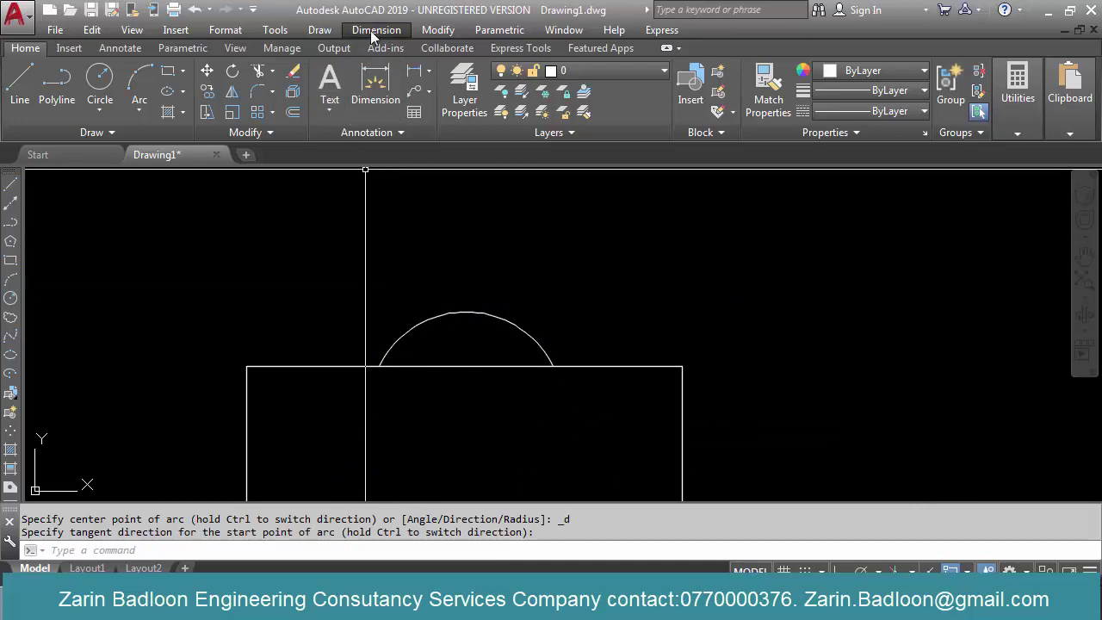
Draw a Start, End, Radius arc right of the rectangle, curving downward with a radius of 15
{"action": "left_click", "coordinate": [320, 30]}
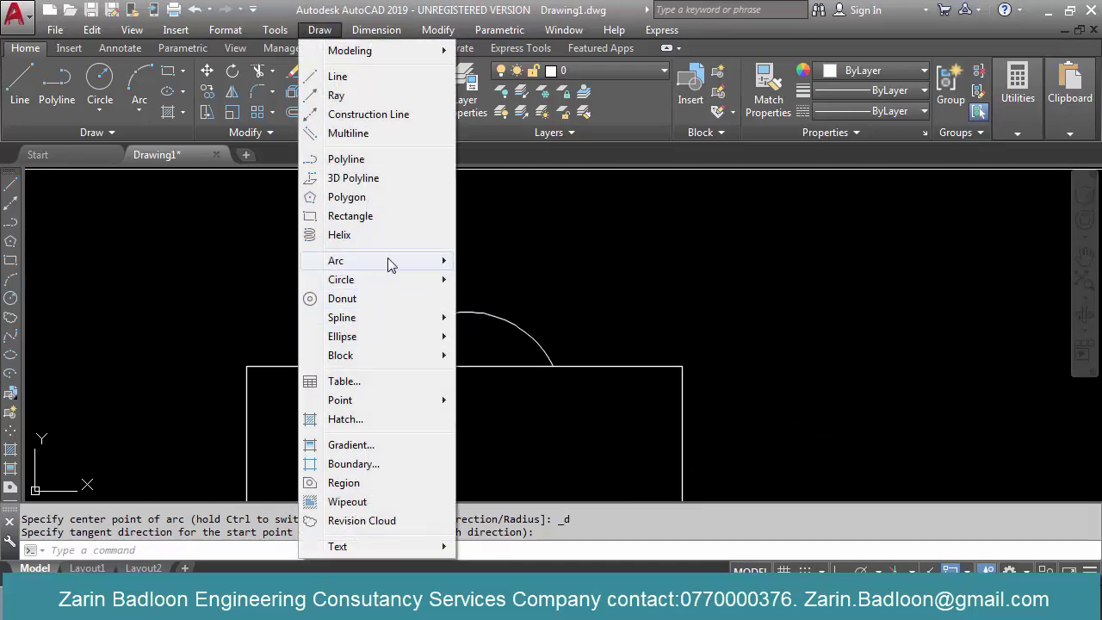
{"action": "mouse_move", "coordinate": [388, 264]}
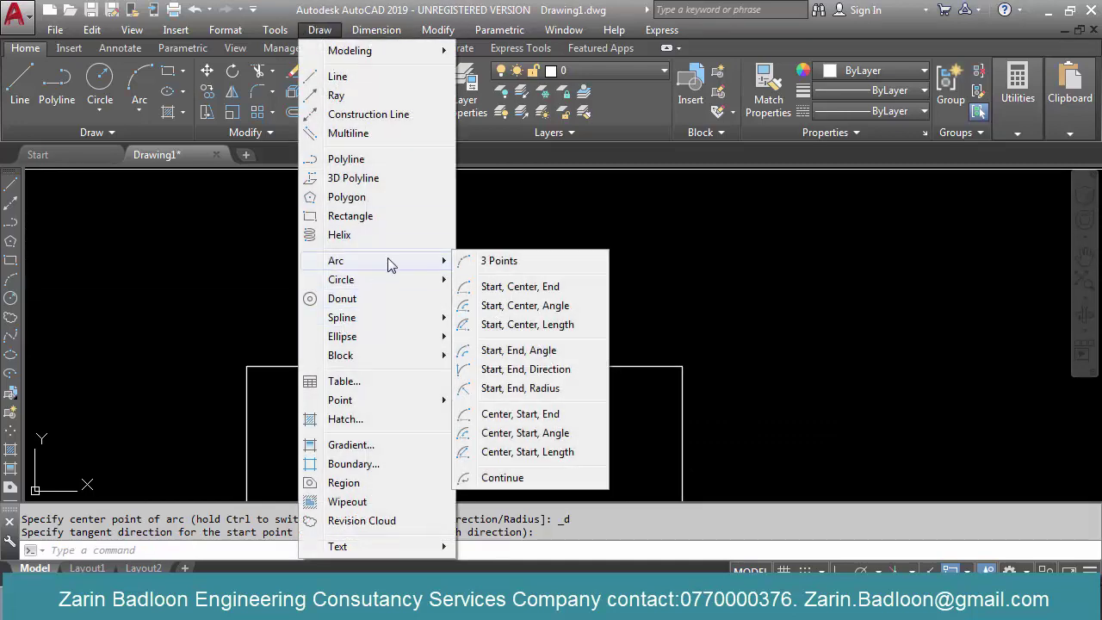
{"action": "left_click", "coordinate": [535, 389]}
{"action": "left_click", "coordinate": [698, 336]}
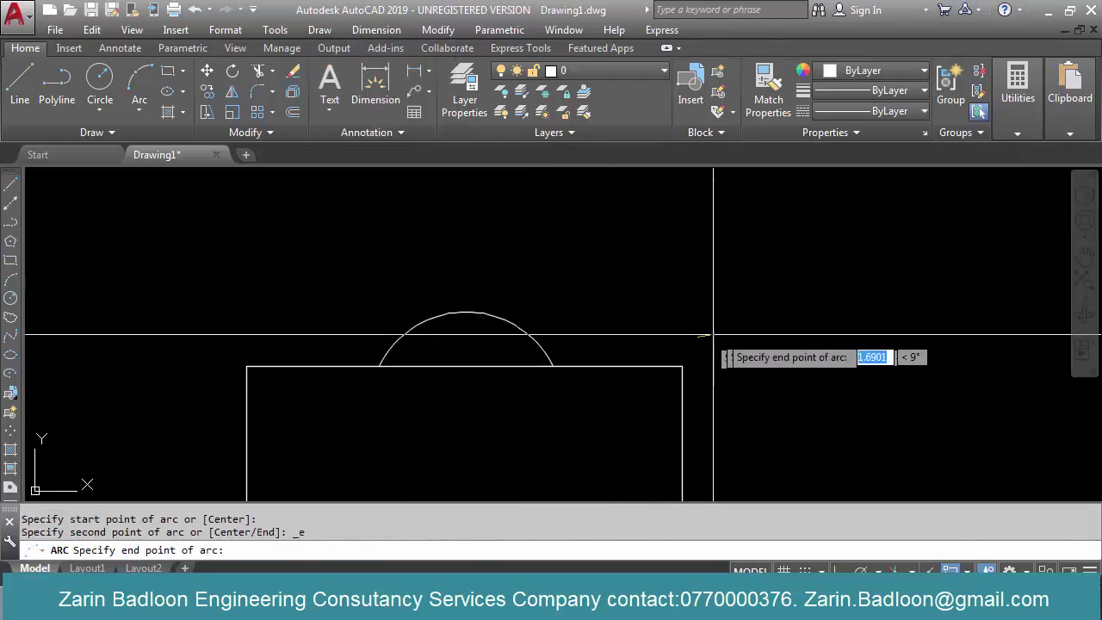
{"action": "left_click", "coordinate": [852, 332]}
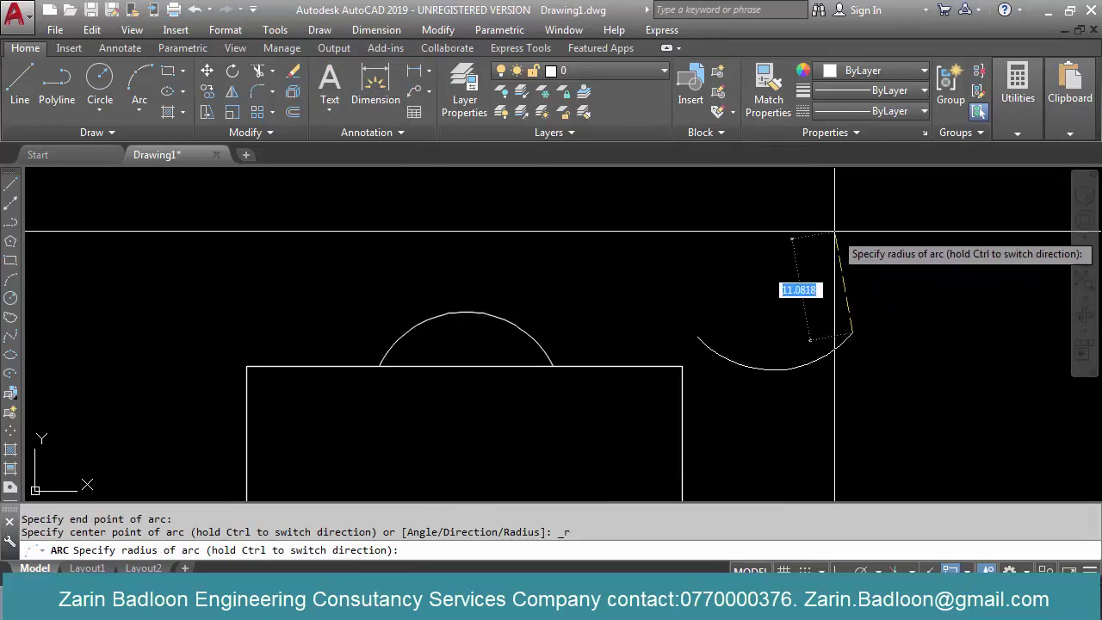
{"action": "type", "text": "1"}
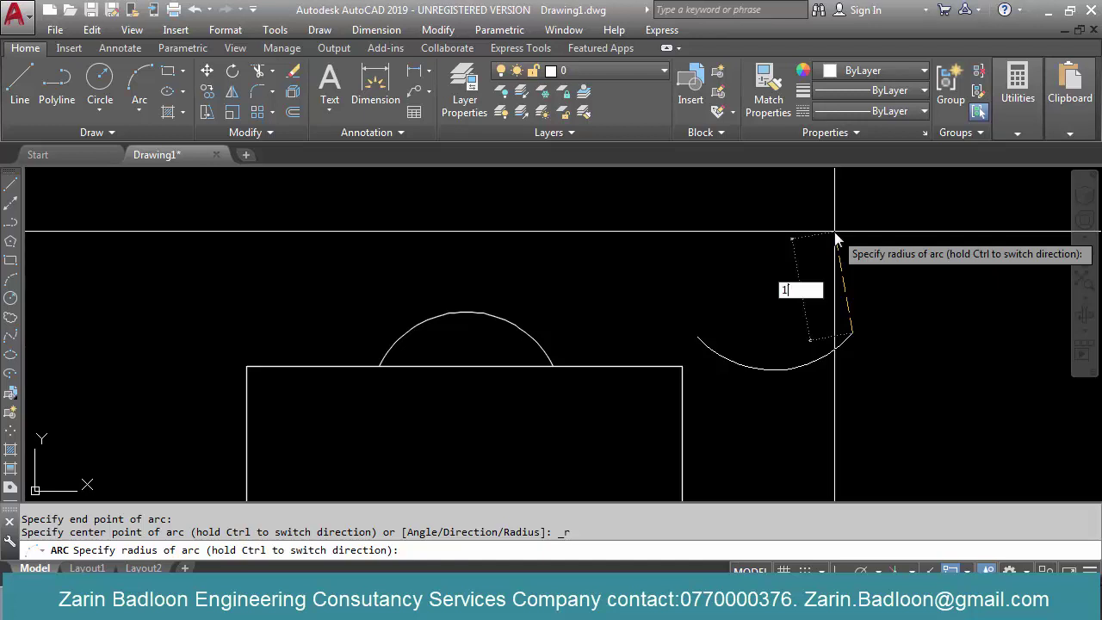
{"action": "type", "text": "5"}
{"action": "key", "text": "Return"}
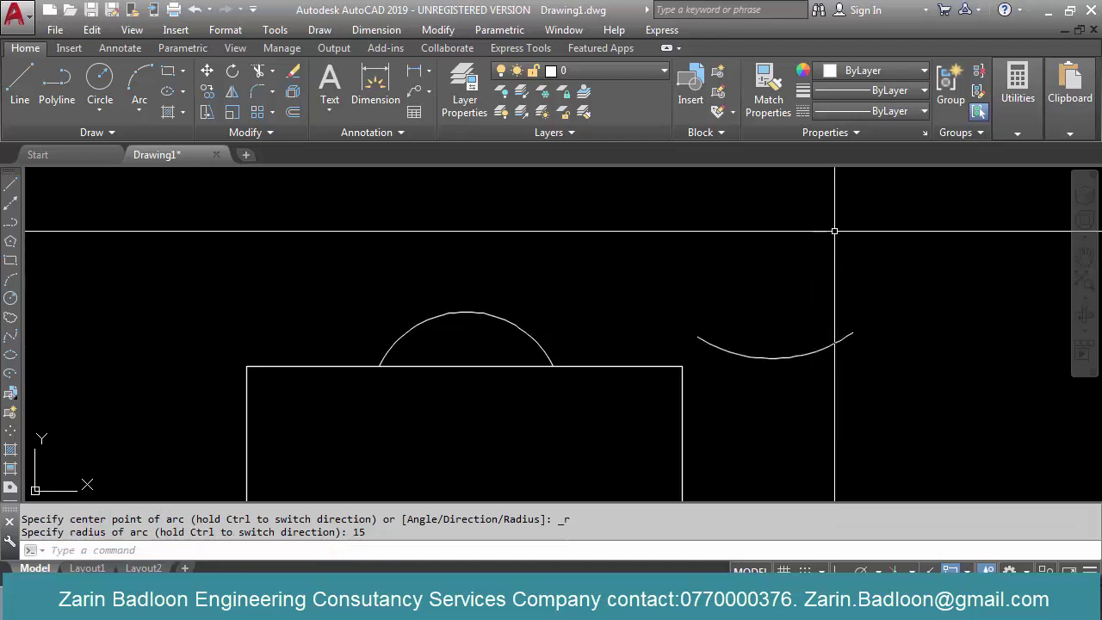
{"action": "left_click", "coordinate": [835, 342]}
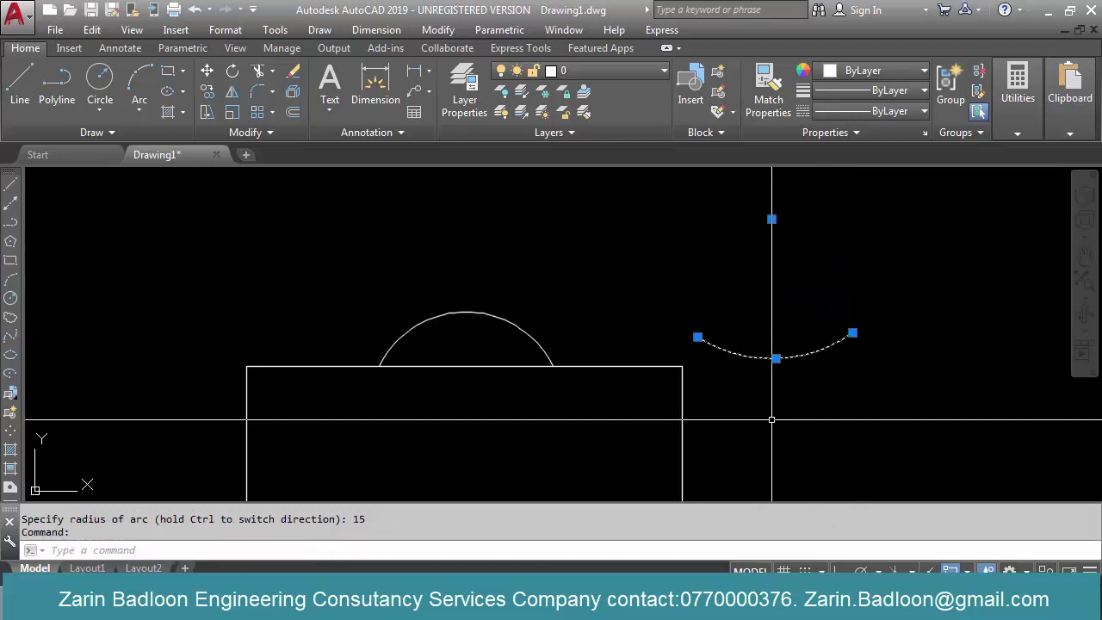
{"action": "key", "text": "Escape"}
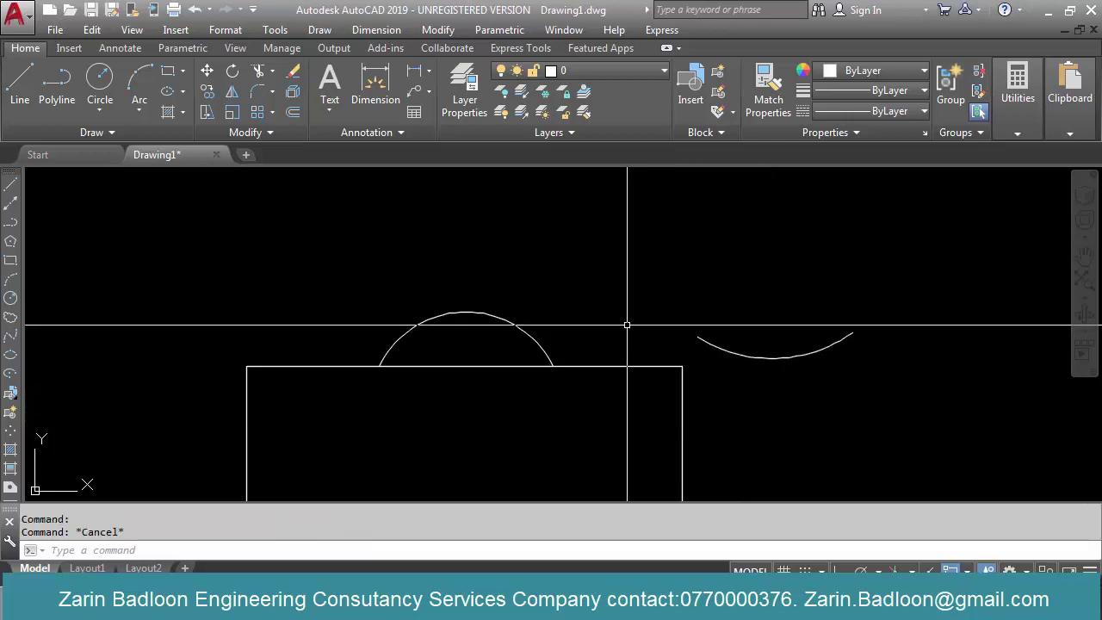
Draw a Center, Start, End arc above and right of the rectangle, sweeping counterclockwise from the right over the top
{"action": "left_click", "coordinate": [319, 29]}
{"action": "mouse_move", "coordinate": [413, 261]}
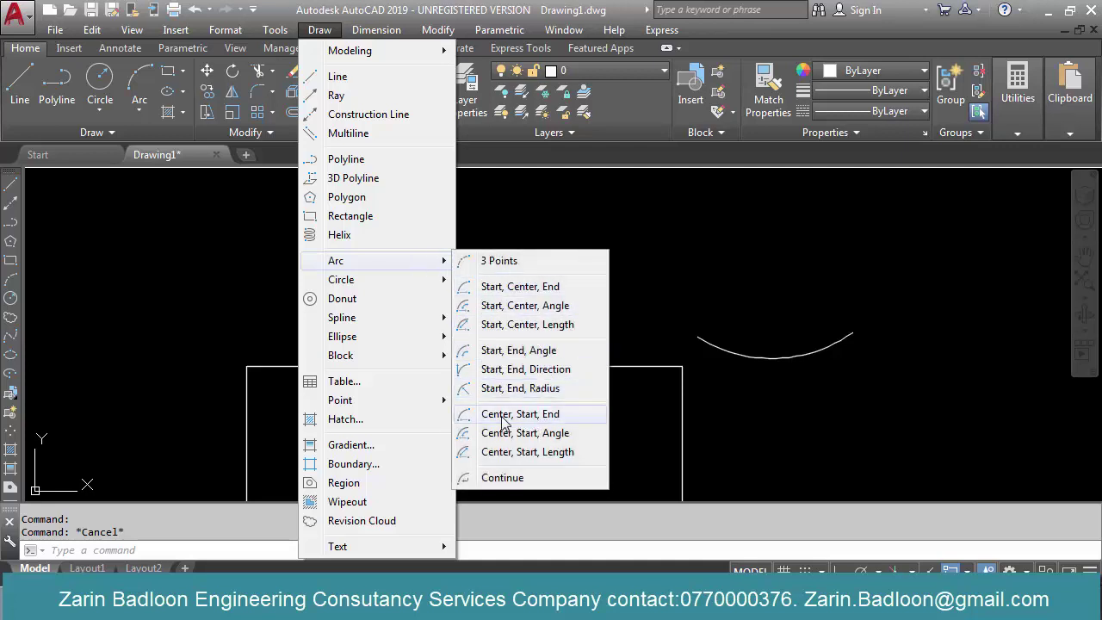
{"action": "left_click", "coordinate": [547, 414]}
{"action": "left_click", "coordinate": [611, 326]}
{"action": "left_click", "coordinate": [770, 325]}
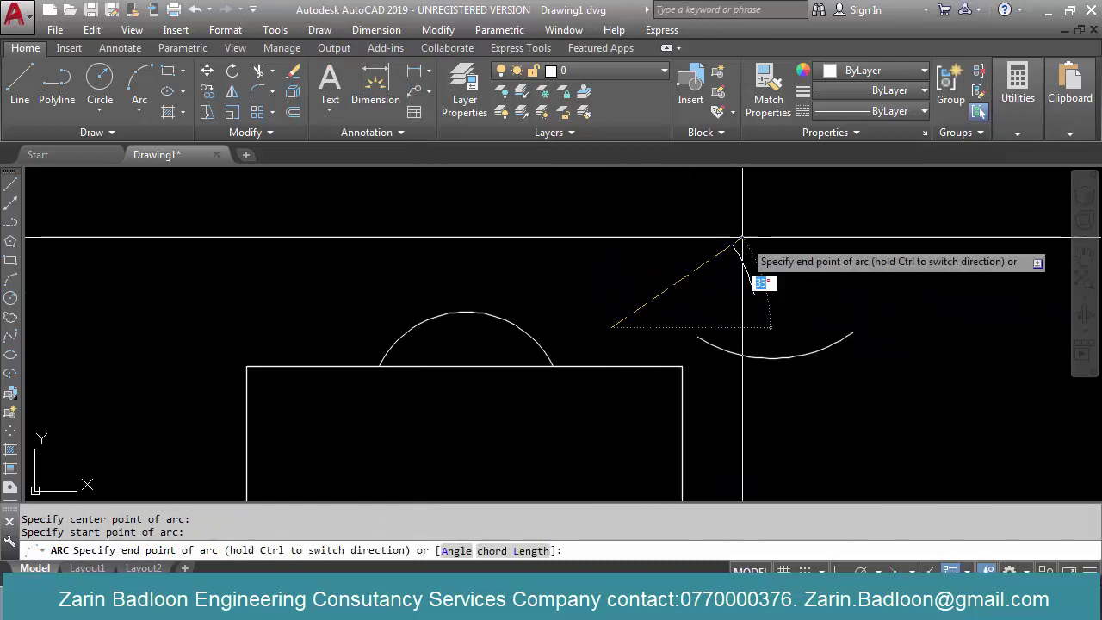
{"action": "left_click", "coordinate": [573, 183]}
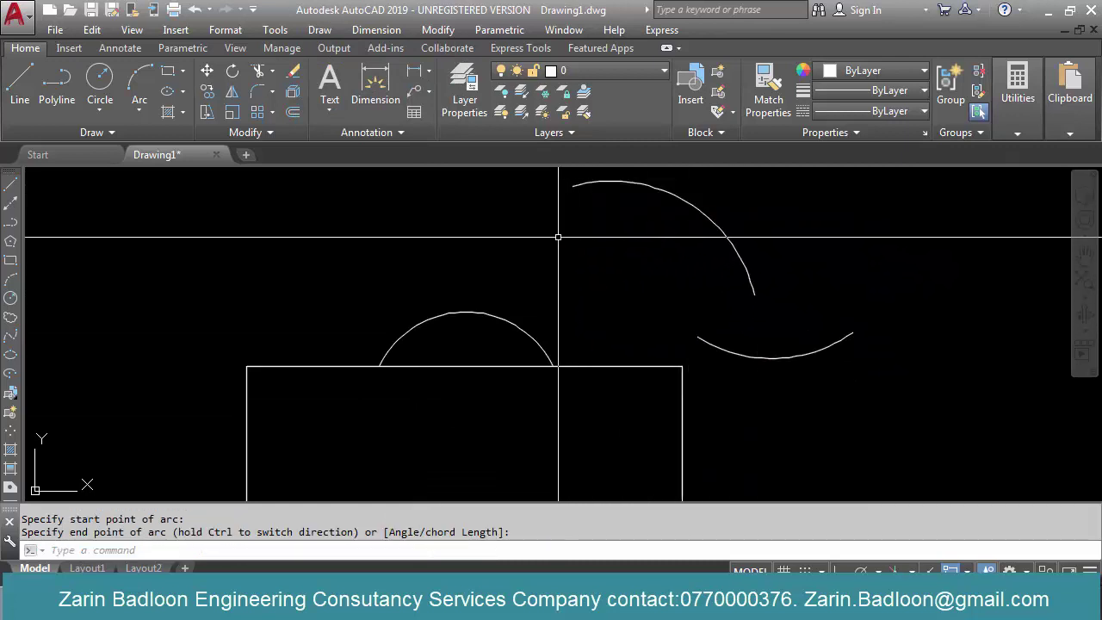
Draw a Center, Start, Angle arc to the right of the rectangle and the existing arcs, curving upward and back left
{"action": "left_click", "coordinate": [318, 31]}
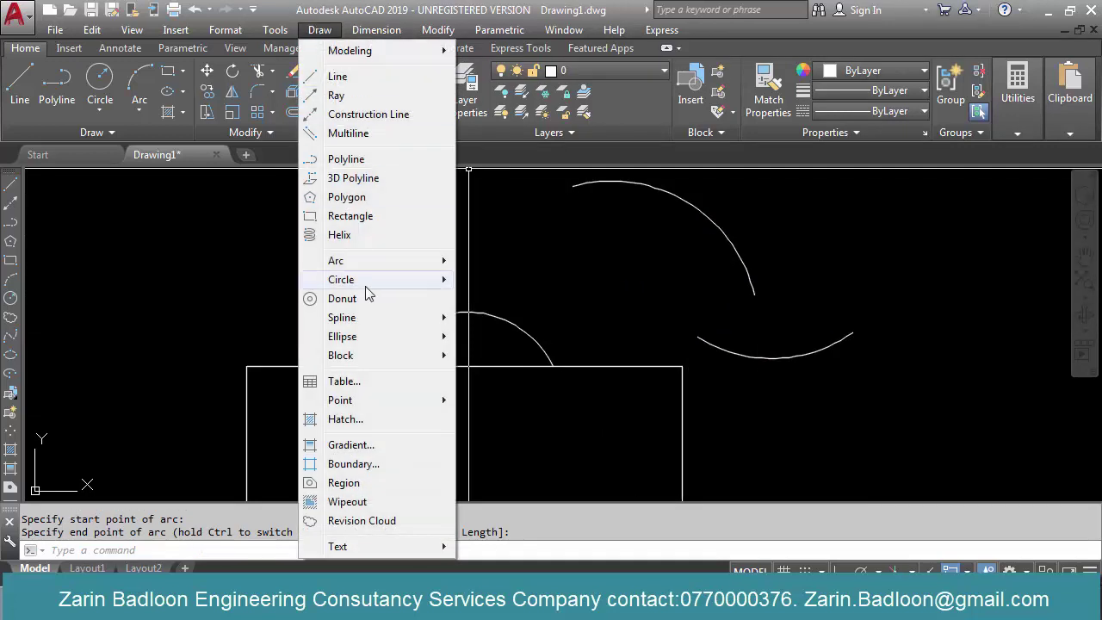
{"action": "mouse_move", "coordinate": [442, 260]}
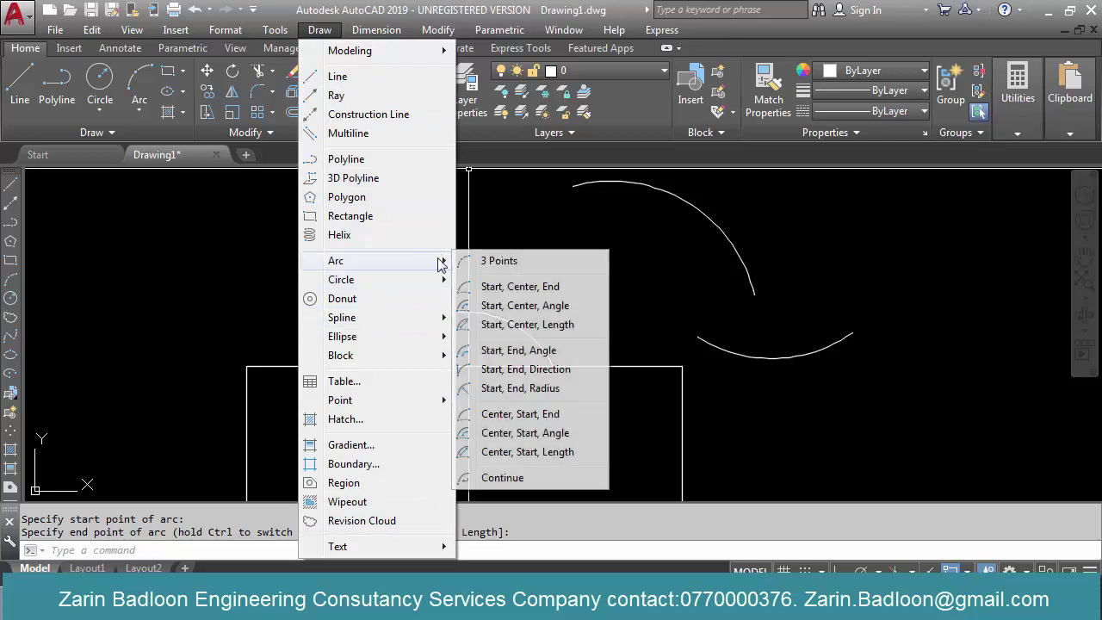
{"action": "left_click", "coordinate": [545, 441]}
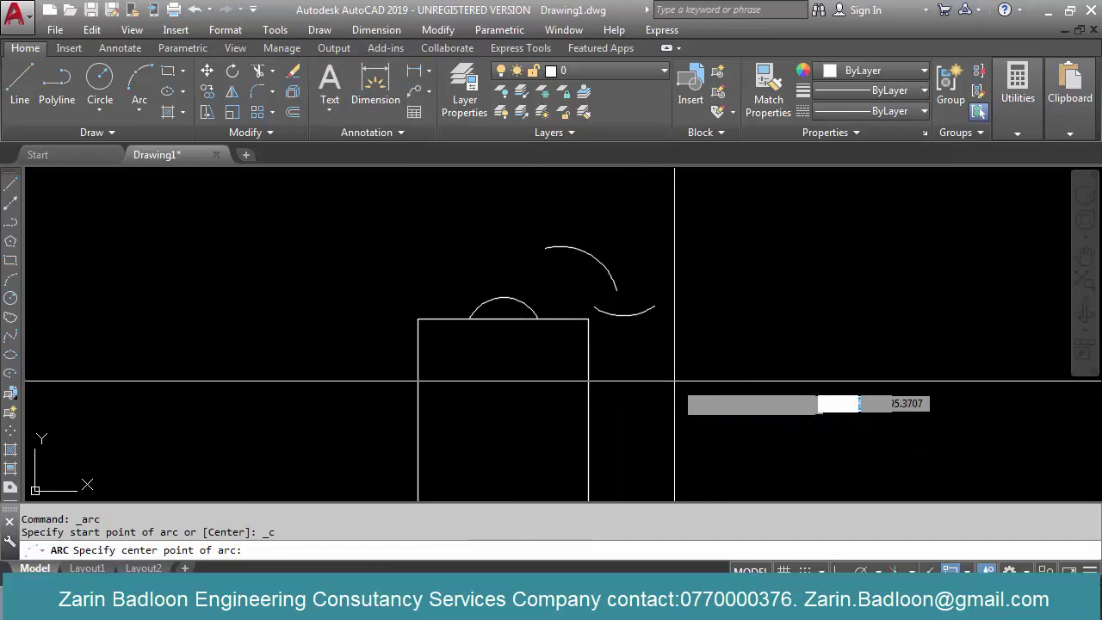
{"action": "left_click", "coordinate": [674, 381]}
{"action": "left_click", "coordinate": [783, 380]}
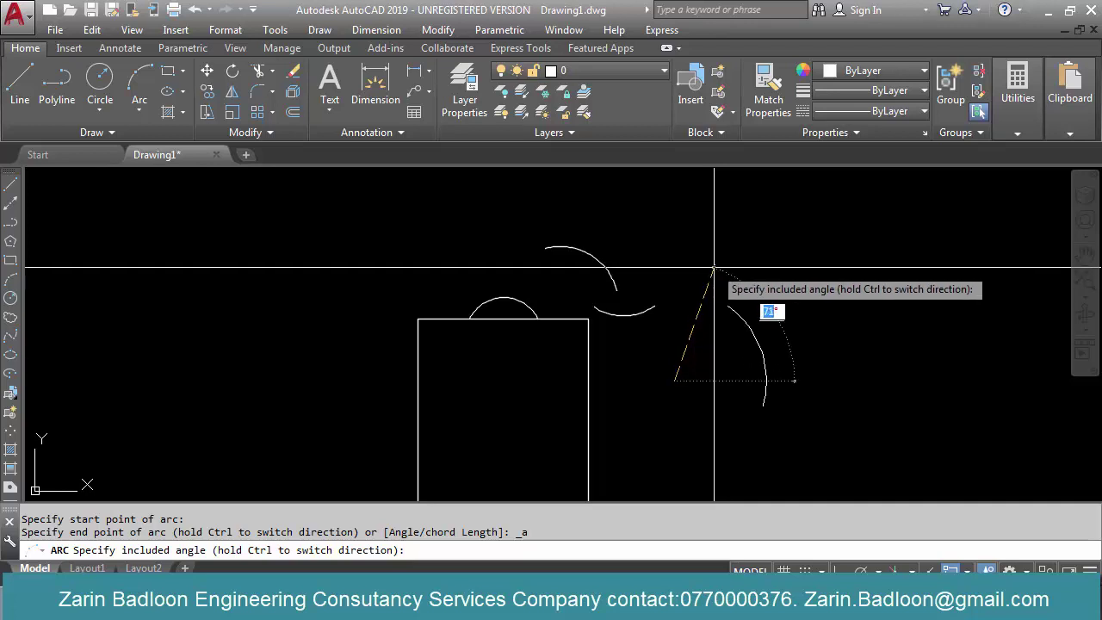
{"action": "left_click", "coordinate": [687, 240]}
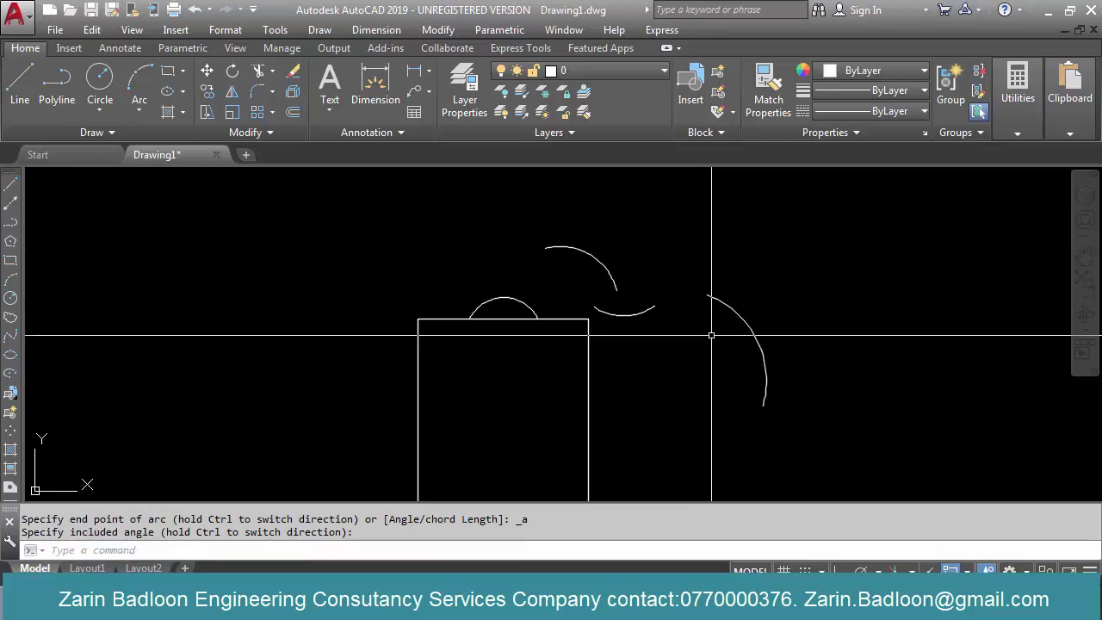
Try a Center, Start, Length arc at the far right of the existing arcs, previewing its chord length
{"action": "left_click", "coordinate": [322, 32]}
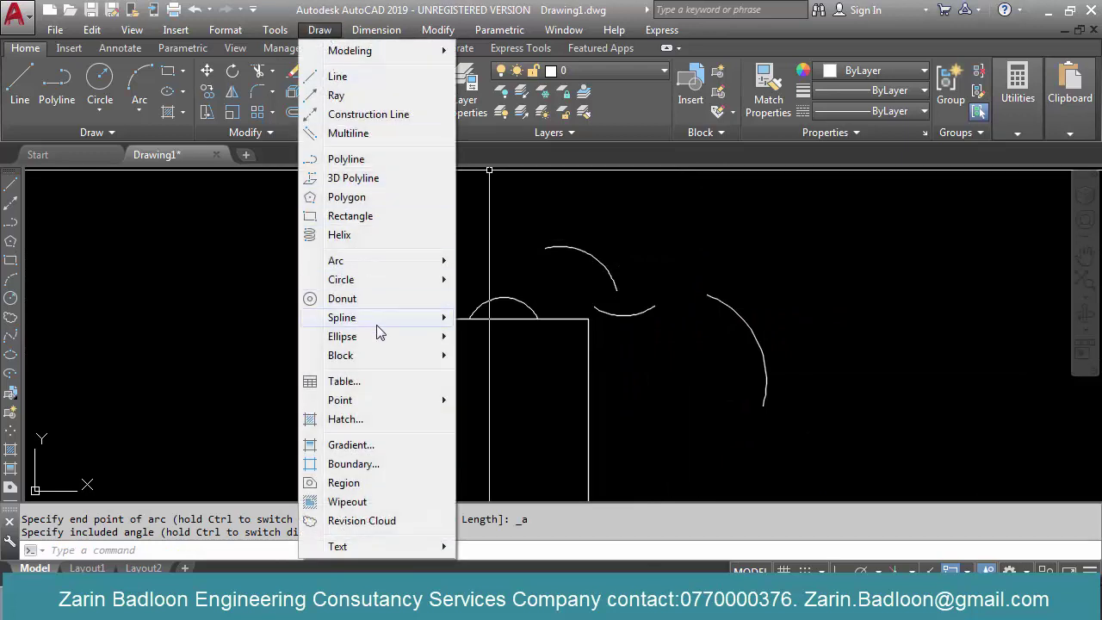
{"action": "mouse_move", "coordinate": [427, 266]}
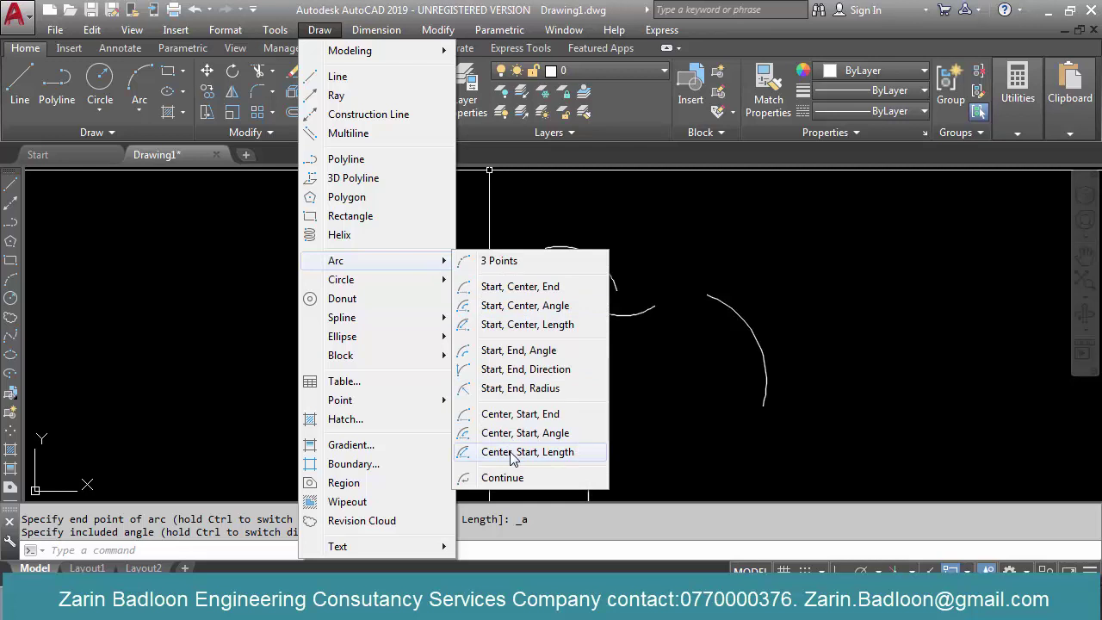
{"action": "left_click", "coordinate": [512, 452]}
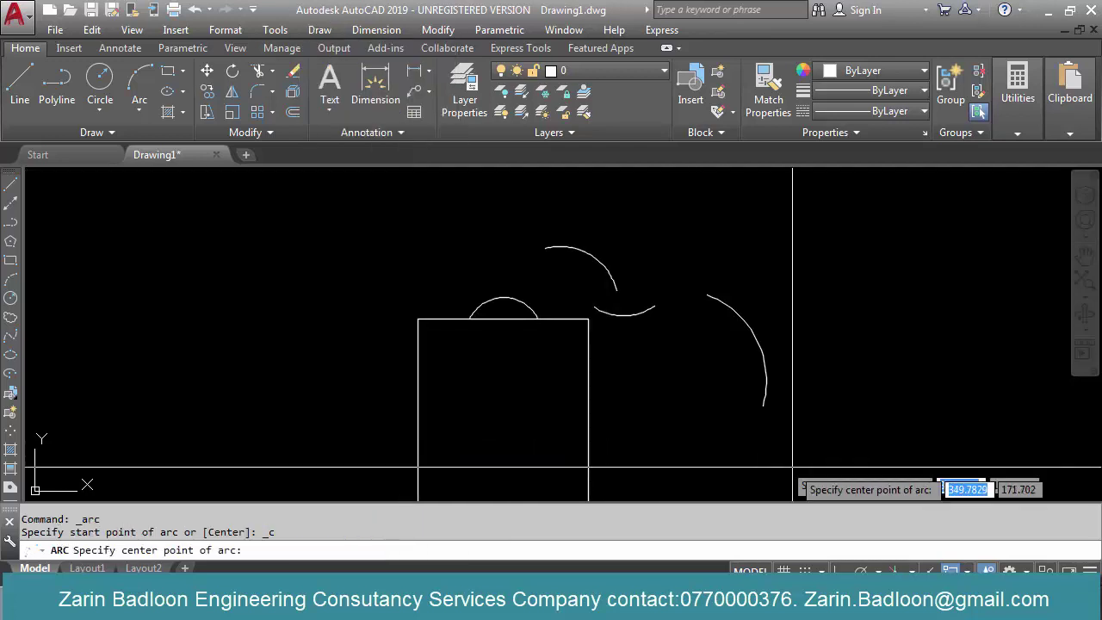
{"action": "left_click", "coordinate": [926, 458]}
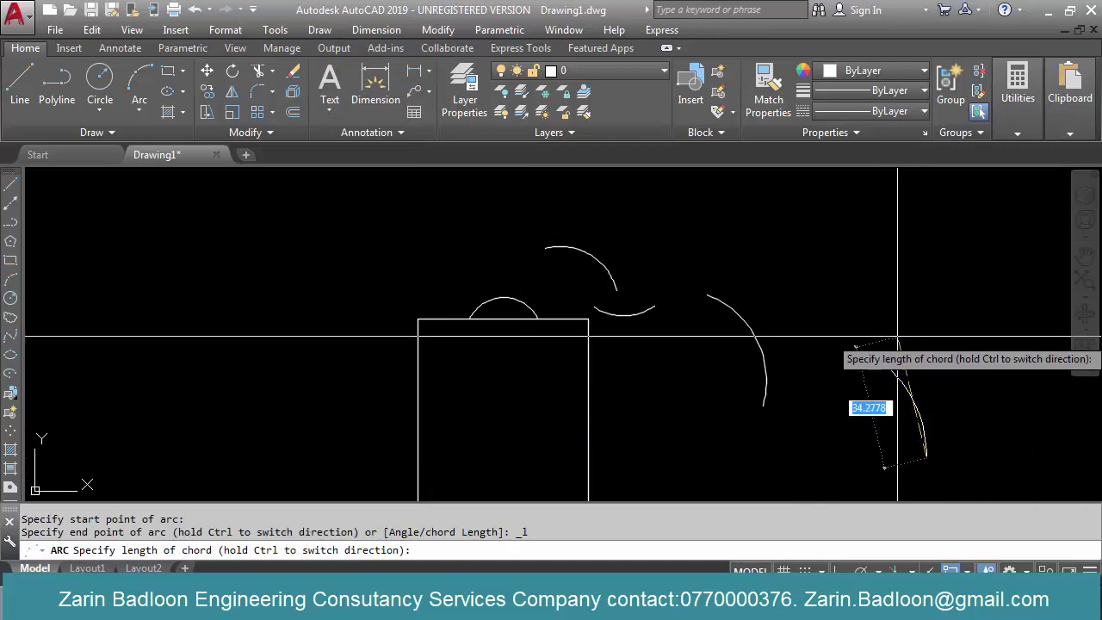
{"action": "key", "text": "Escape"}
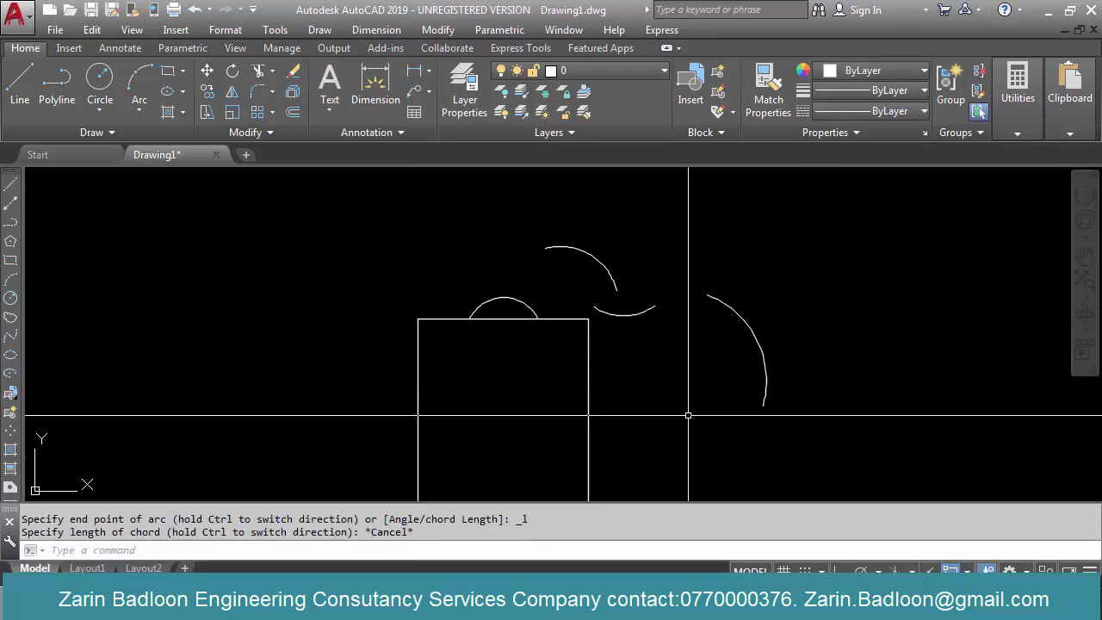
Try the ARC command with the Center and chord Length options, placing the center and start point below the rightmost arc
{"action": "type", "text": "arc"}
{"action": "key", "text": "Return"}
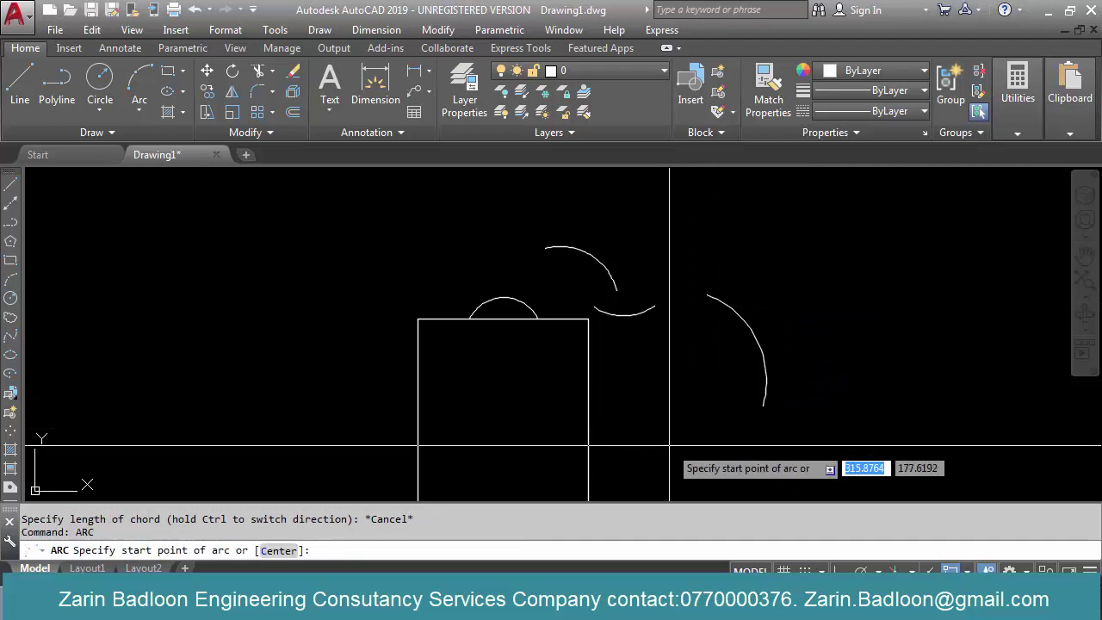
{"action": "type", "text": "c"}
{"action": "key", "text": "Return"}
{"action": "left_click", "coordinate": [680, 471]}
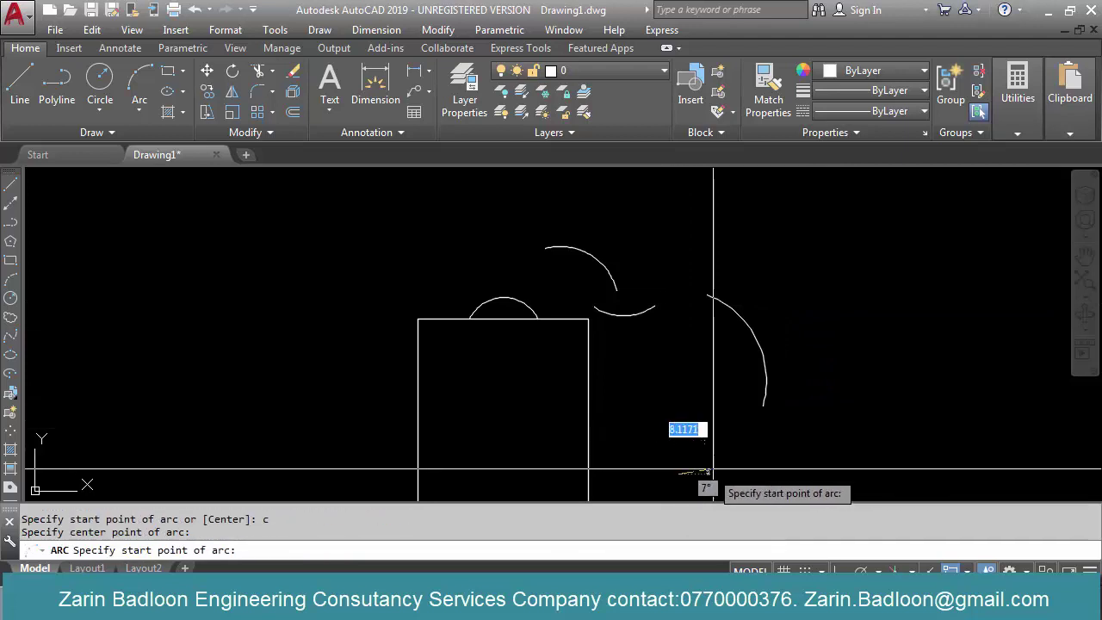
{"action": "type", "text": "["}
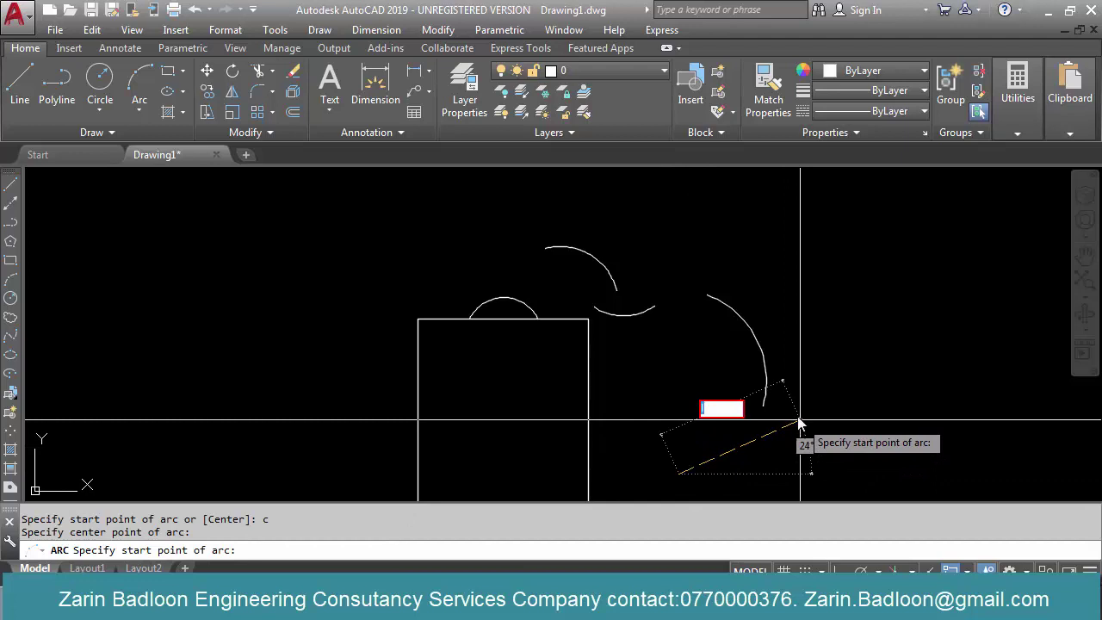
{"action": "key", "text": "Escape"}
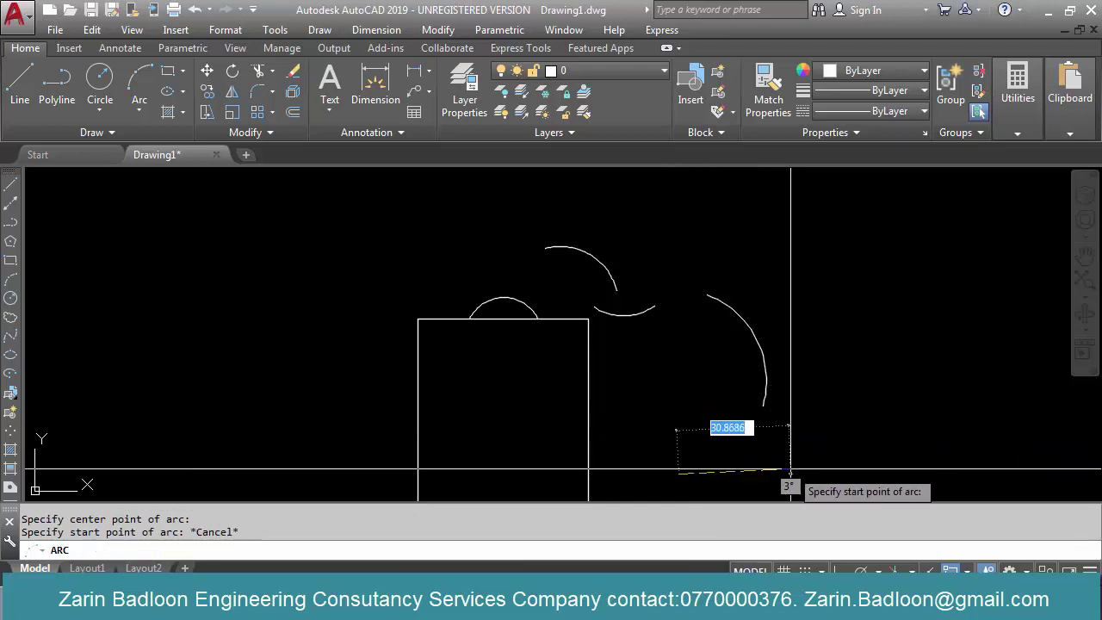
{"action": "left_click", "coordinate": [791, 472]}
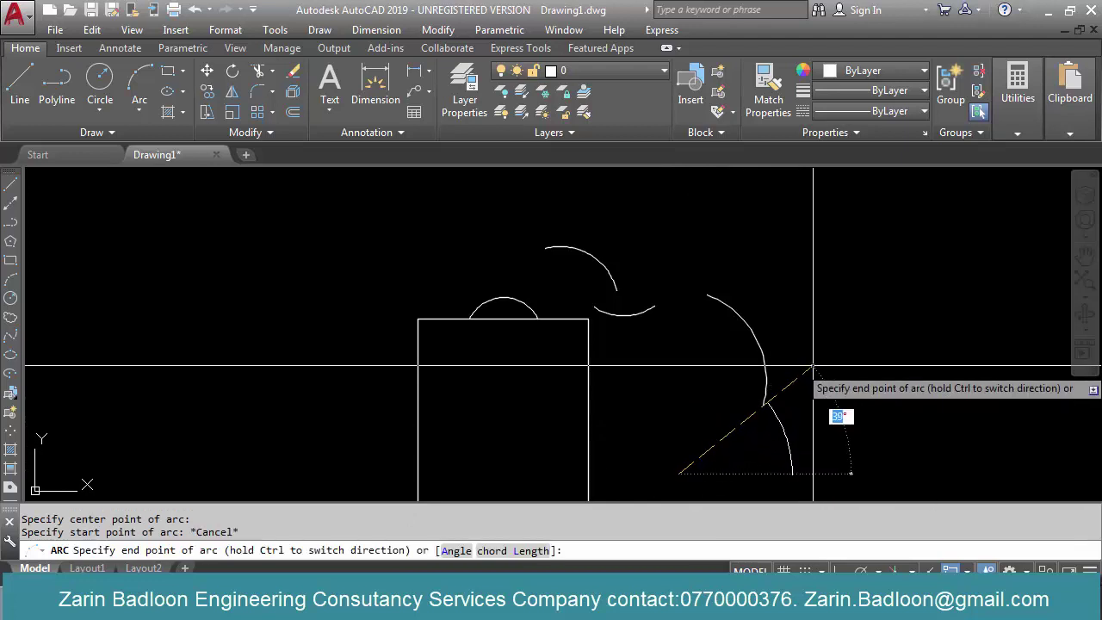
{"action": "type", "text": "l"}
{"action": "key", "text": "Return"}
{"action": "key", "text": "Escape"}
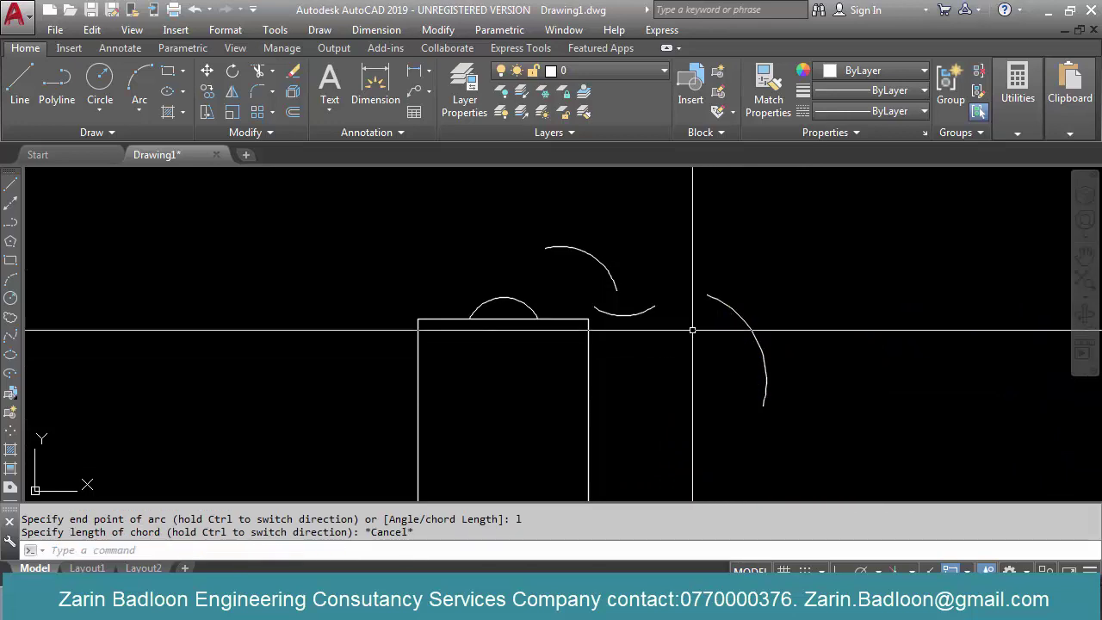
Continue the rightmost arc from its upper end with a tangent arc curving down toward the rectangle's right side
{"action": "left_click", "coordinate": [319, 29]}
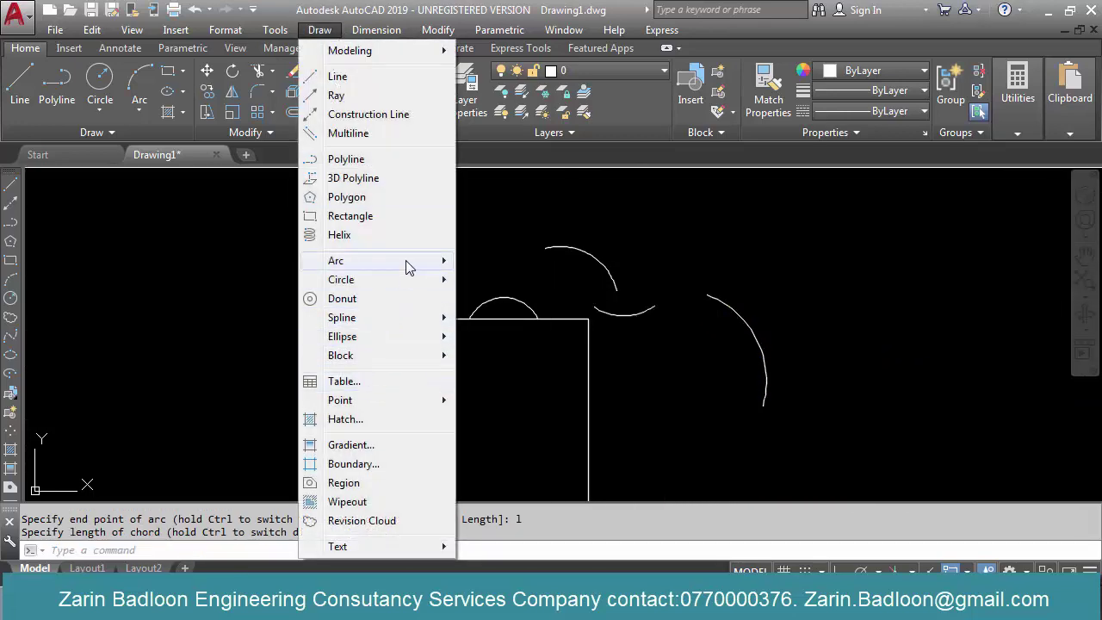
{"action": "mouse_move", "coordinate": [405, 259]}
{"action": "left_click", "coordinate": [502, 477]}
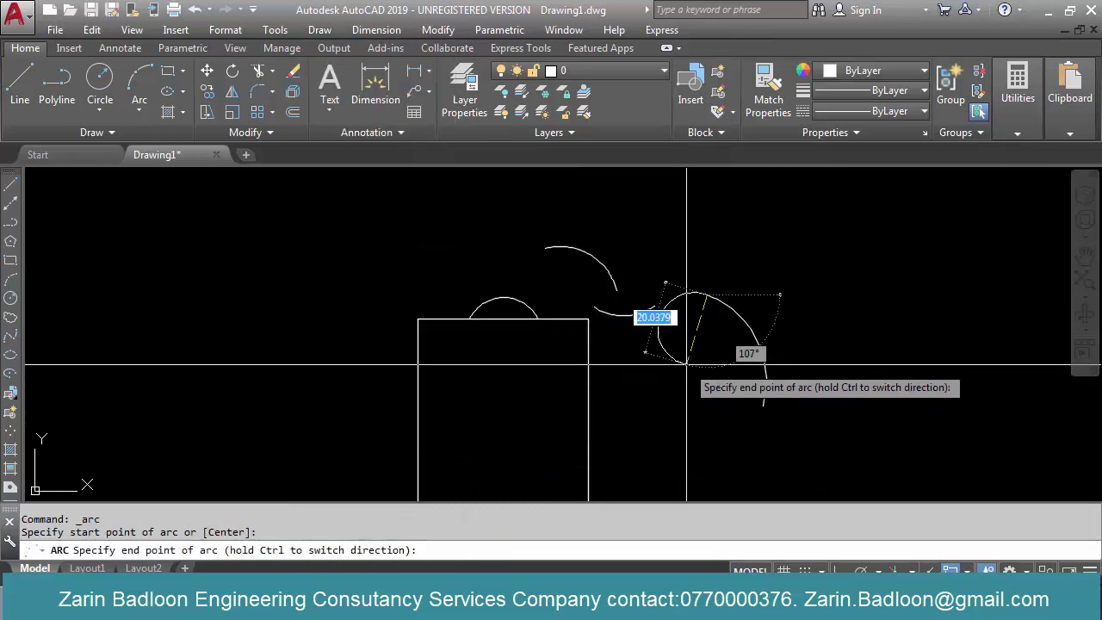
{"action": "left_click", "coordinate": [626, 388]}
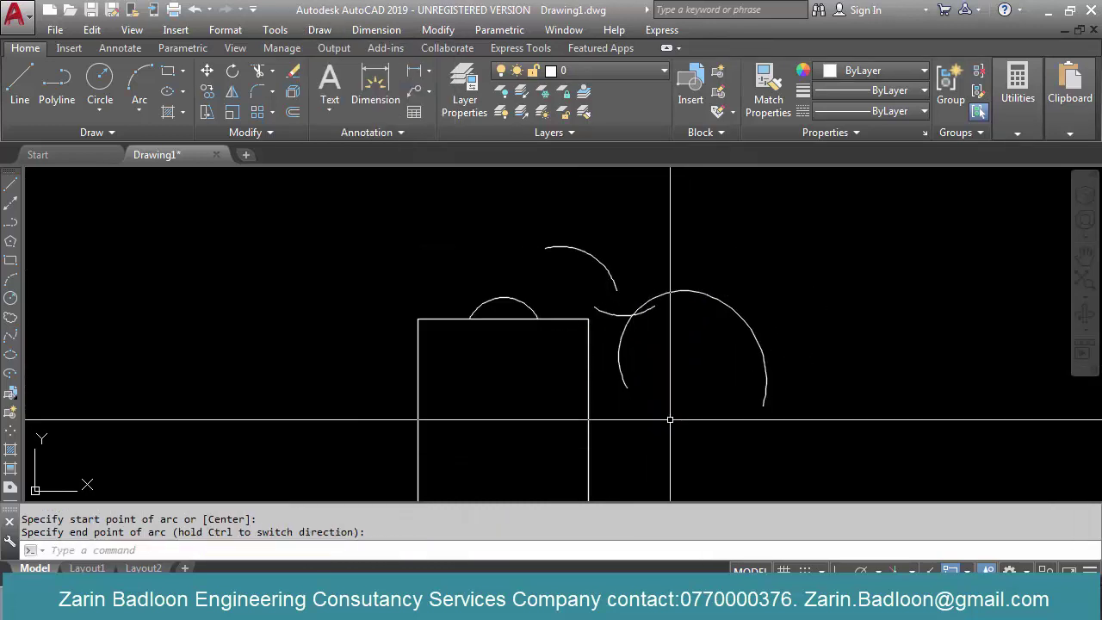
Continue from the lower end of the new arc with another tangent arc running down beside the rectangle
{"action": "left_click", "coordinate": [319, 29]}
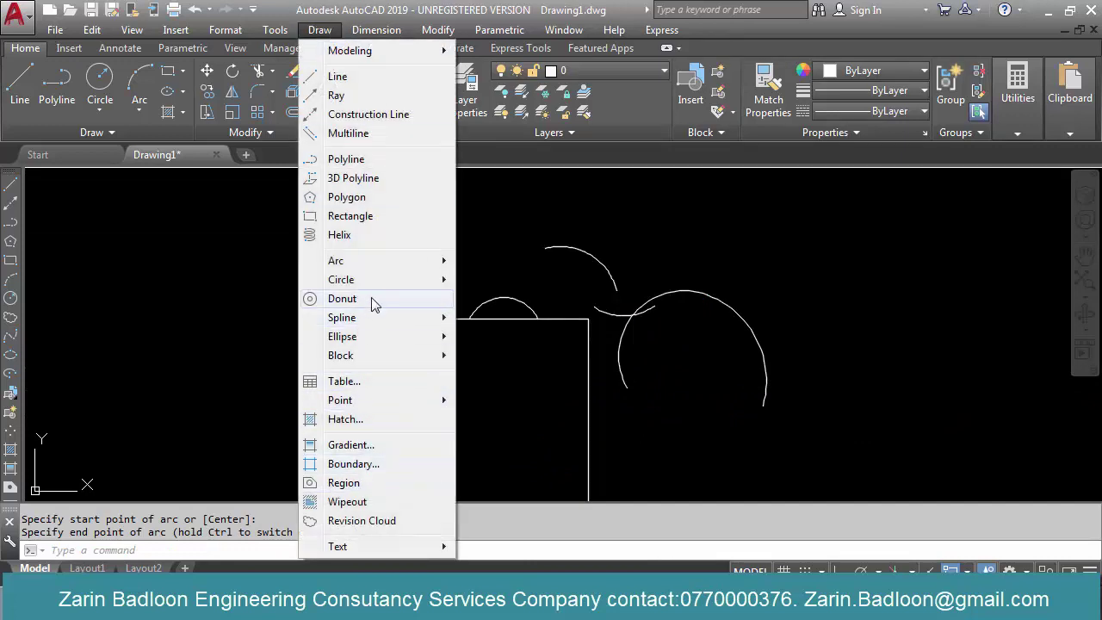
{"action": "mouse_move", "coordinate": [385, 284]}
{"action": "mouse_move", "coordinate": [421, 263]}
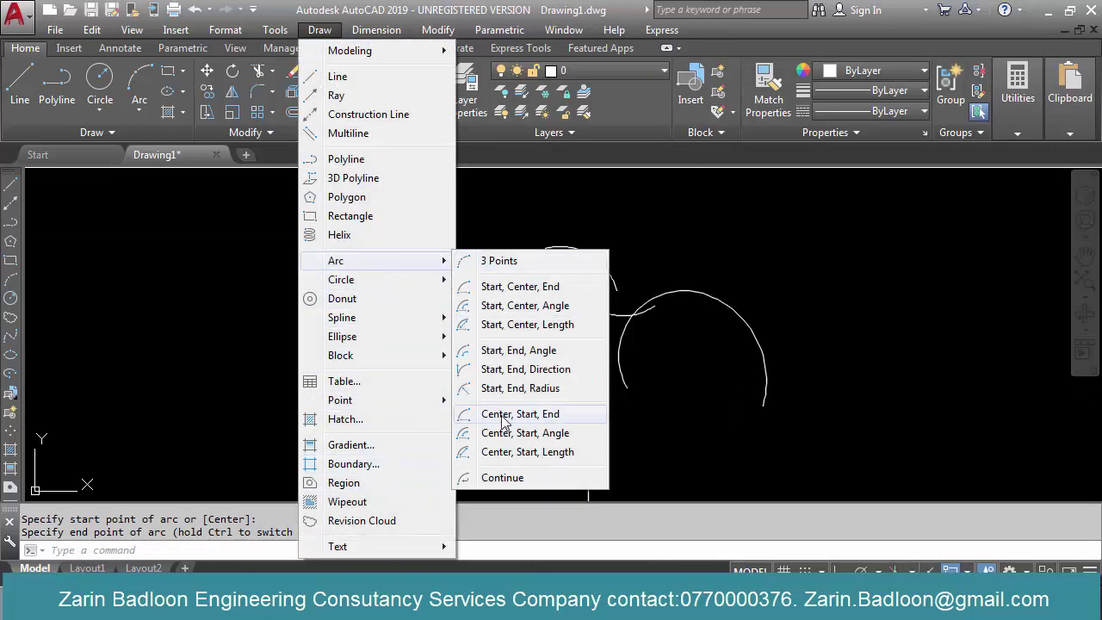
{"action": "left_click", "coordinate": [501, 480]}
{"action": "left_click", "coordinate": [620, 468]}
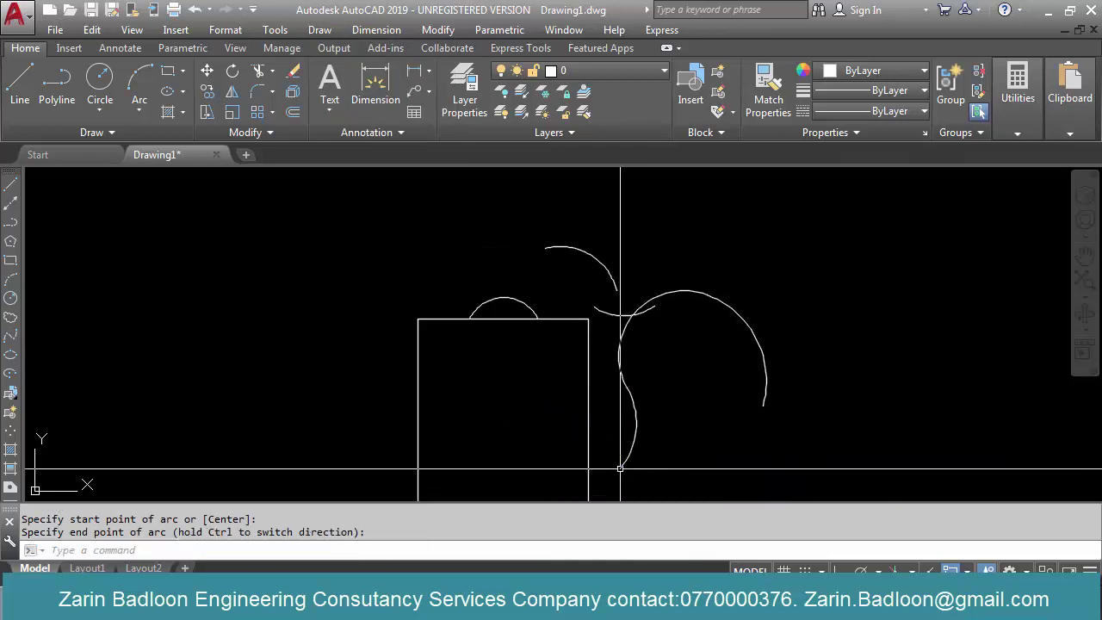
Draw a large three-point arc bulging right in the empty area right of the existing shapes, entering 313.9796 for the start point
{"action": "key", "text": "Return"}
{"action": "key", "text": "Return"}
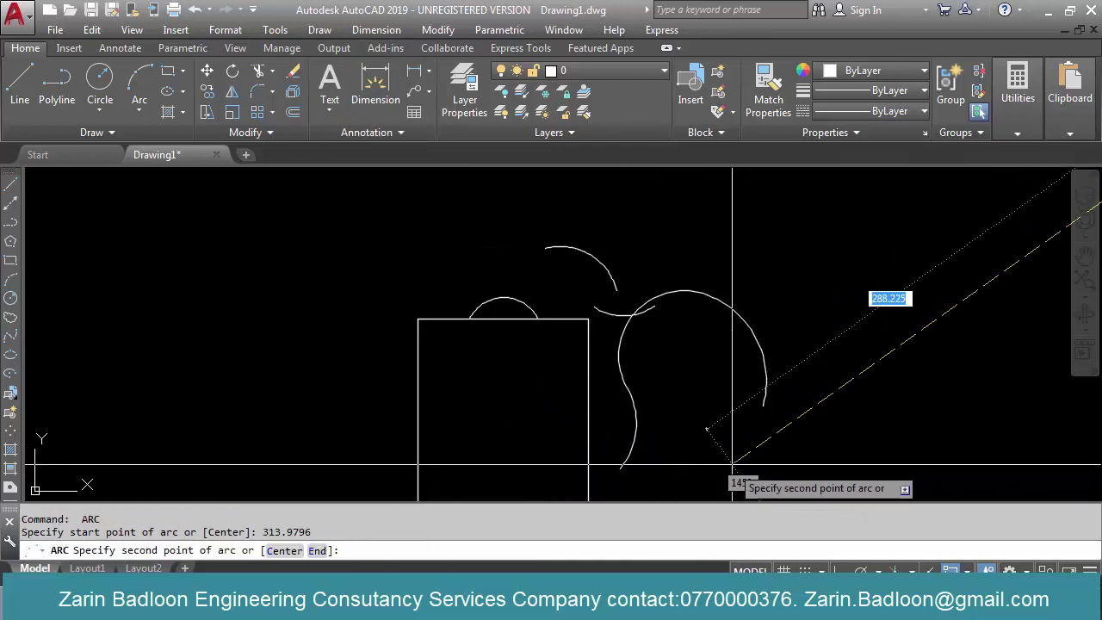
{"action": "scroll", "coordinate": [646, 416], "scroll_direction": "down", "scroll_amount": 10}
{"action": "left_click", "coordinate": [769, 384]}
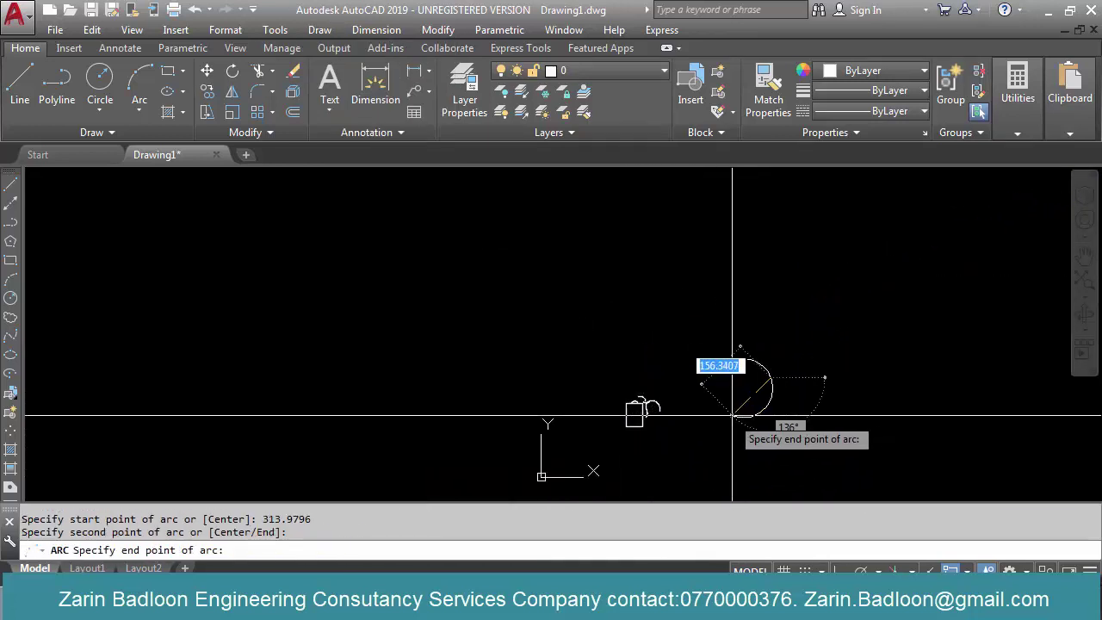
{"action": "left_click", "coordinate": [730, 416]}
Extend the large arc's lower end with two successive tangent arcs, forming an S-shaped curve
{"action": "key", "text": "Return"}
{"action": "key", "text": "Return"}
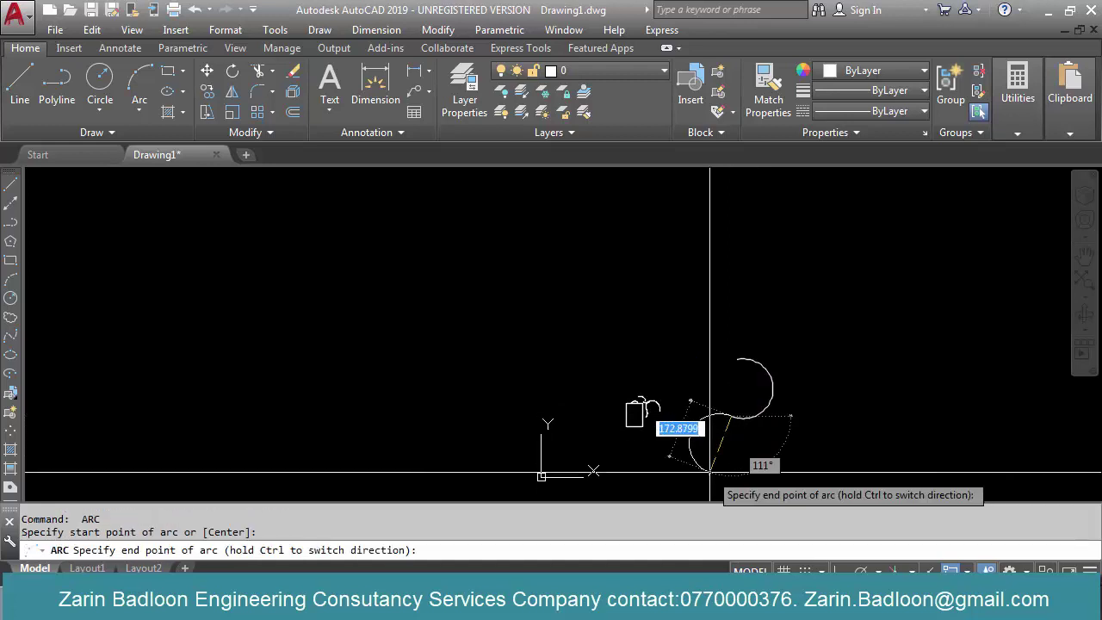
{"action": "left_click", "coordinate": [712, 465]}
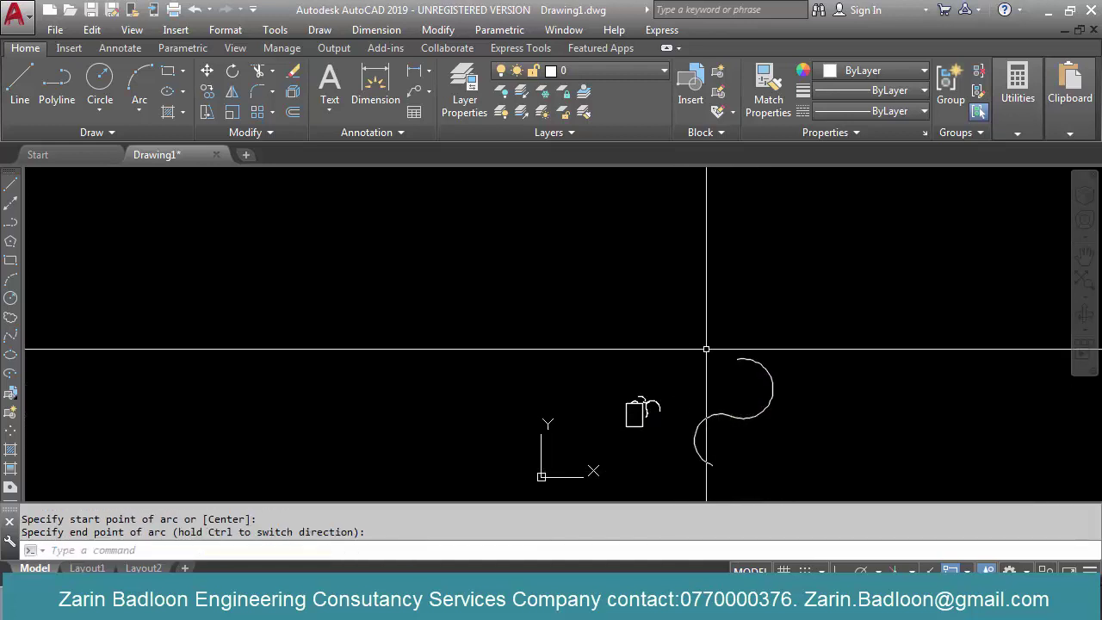
{"action": "key", "text": "Return"}
{"action": "key", "text": "Return"}
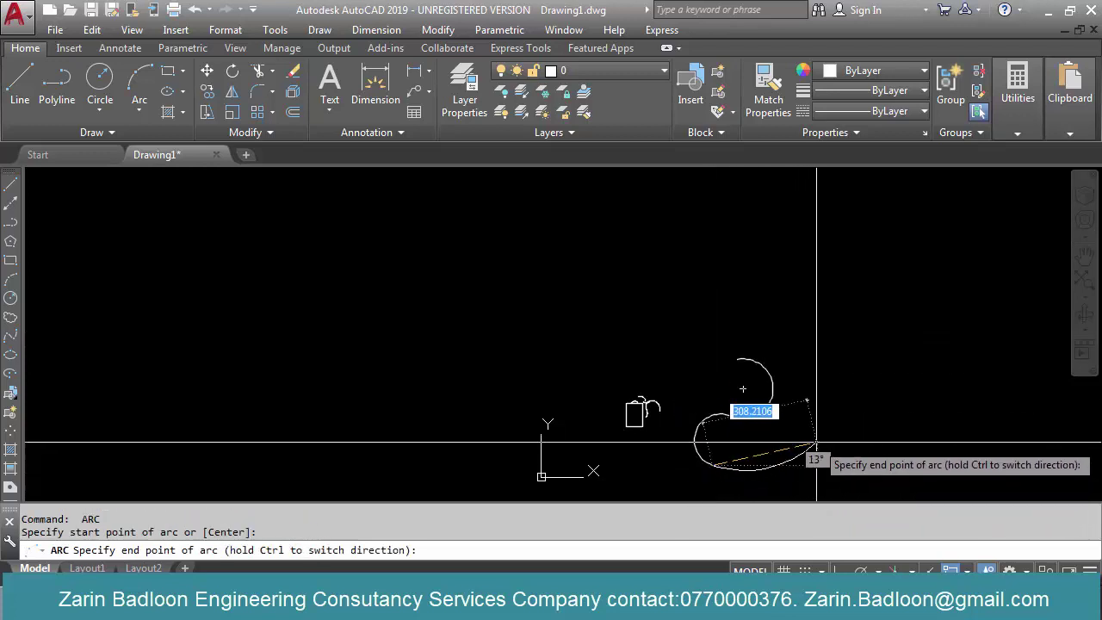
{"action": "key", "text": "Escape"}
{"action": "key", "text": "Escape"}
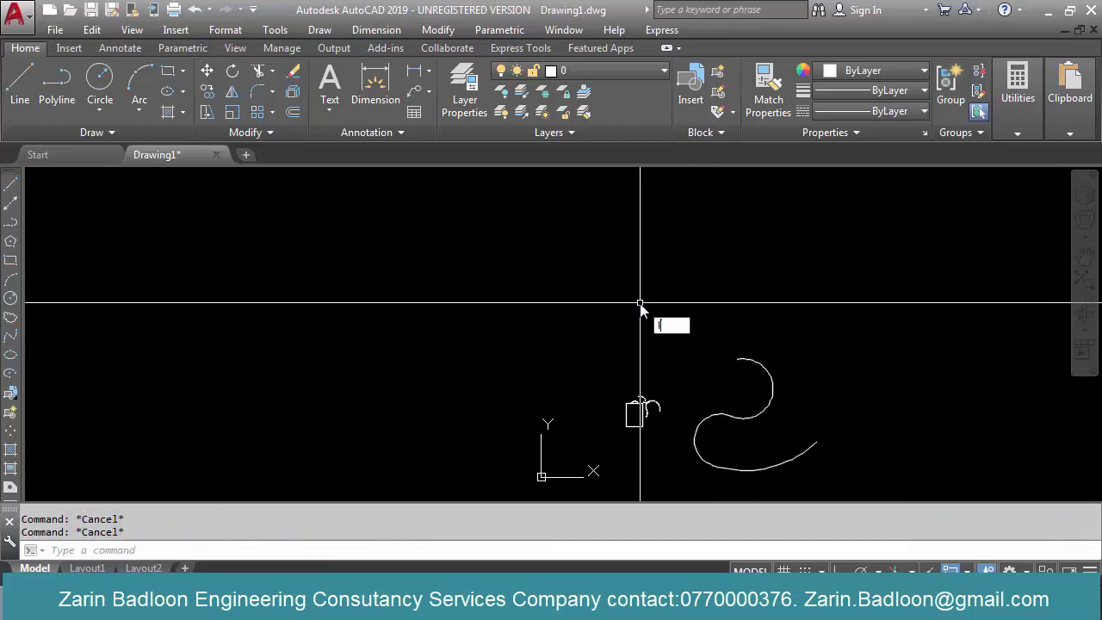
Draw a zigzag of three connected line segments above the rectangle, going up, down and up again
{"action": "key", "text": "Return"}
{"action": "left_click", "coordinate": [483, 360]}
{"action": "left_click", "coordinate": [537, 298]}
{"action": "left_click", "coordinate": [584, 352]}
{"action": "left_click", "coordinate": [660, 301]}
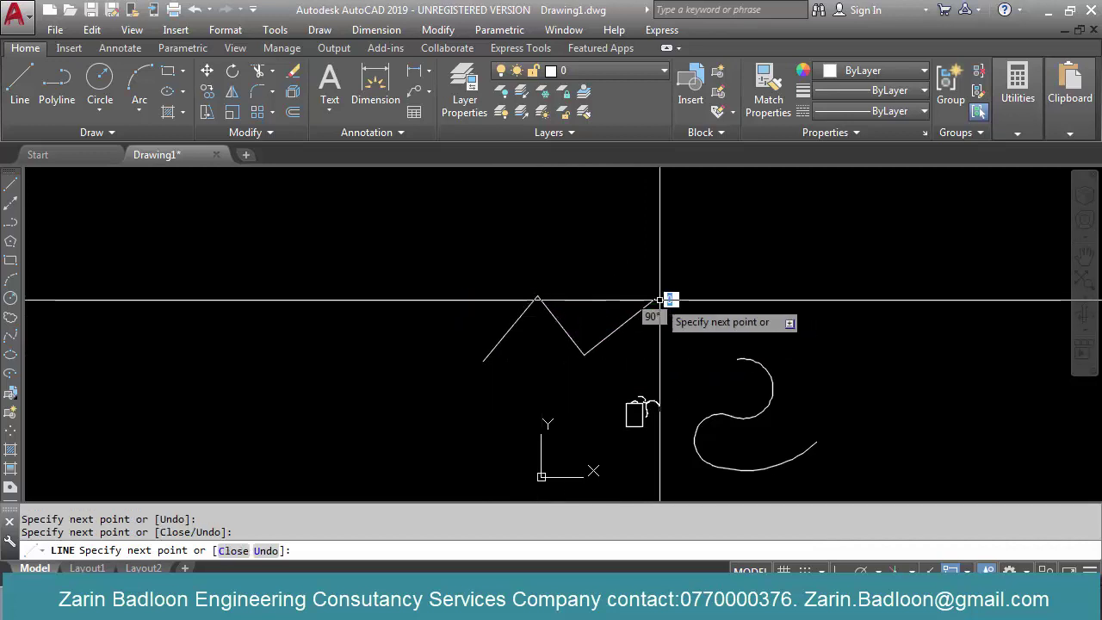
{"action": "key", "text": "Return"}
Continue the zigzag from its last endpoint with three more connected line segments above the S-shaped curve
{"action": "key", "text": "Return"}
{"action": "key", "text": "Return"}
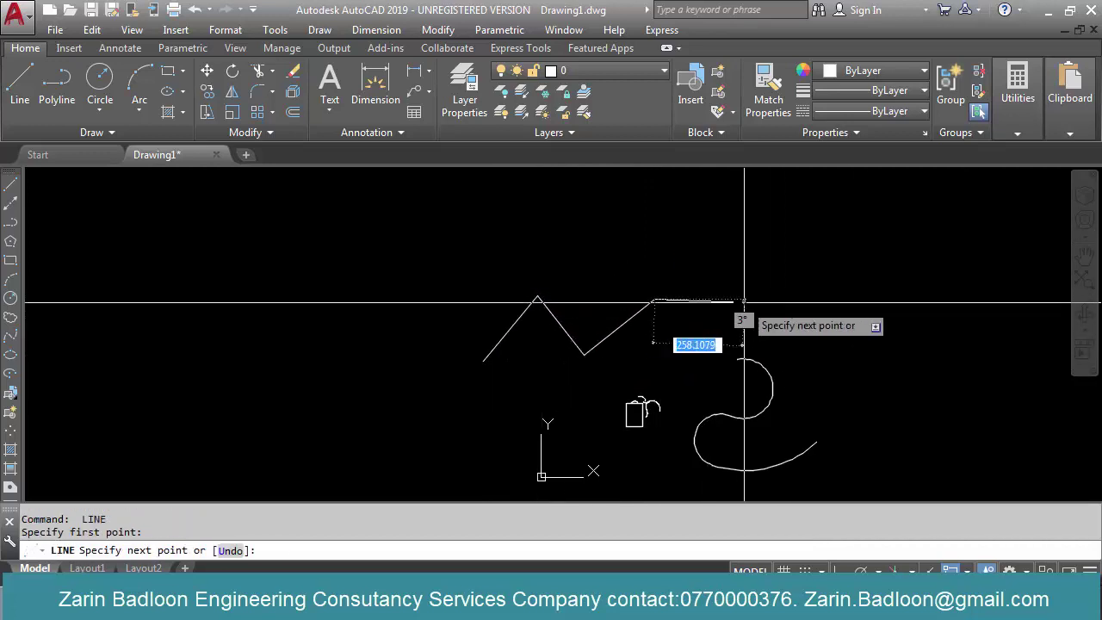
{"action": "left_click", "coordinate": [832, 322]}
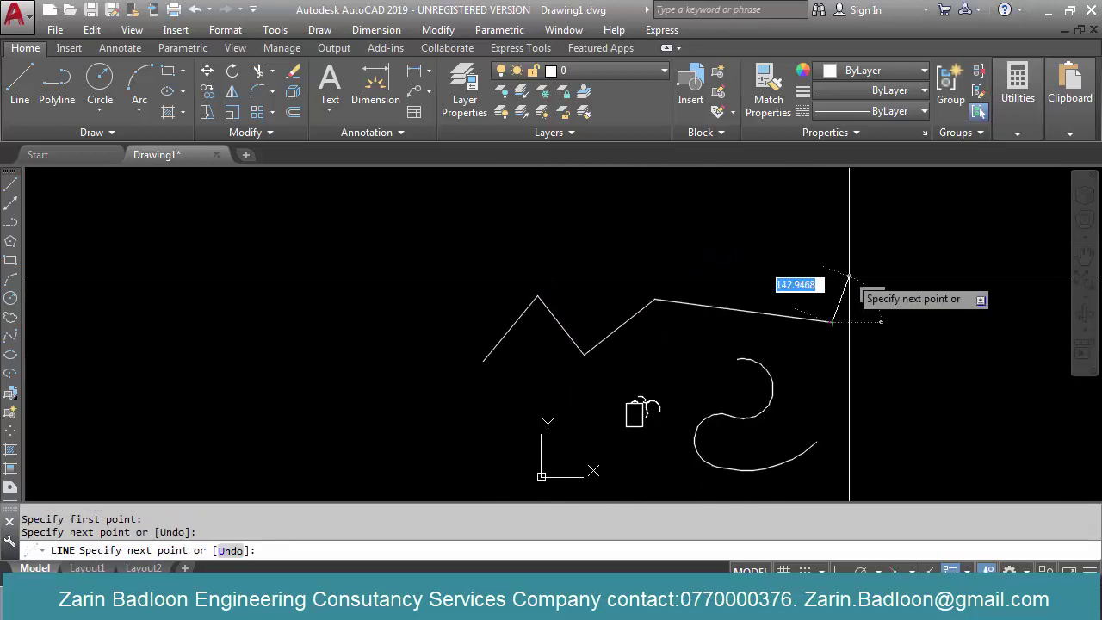
{"action": "left_click", "coordinate": [848, 276]}
{"action": "left_click", "coordinate": [910, 347]}
{"action": "key", "text": "Return"}
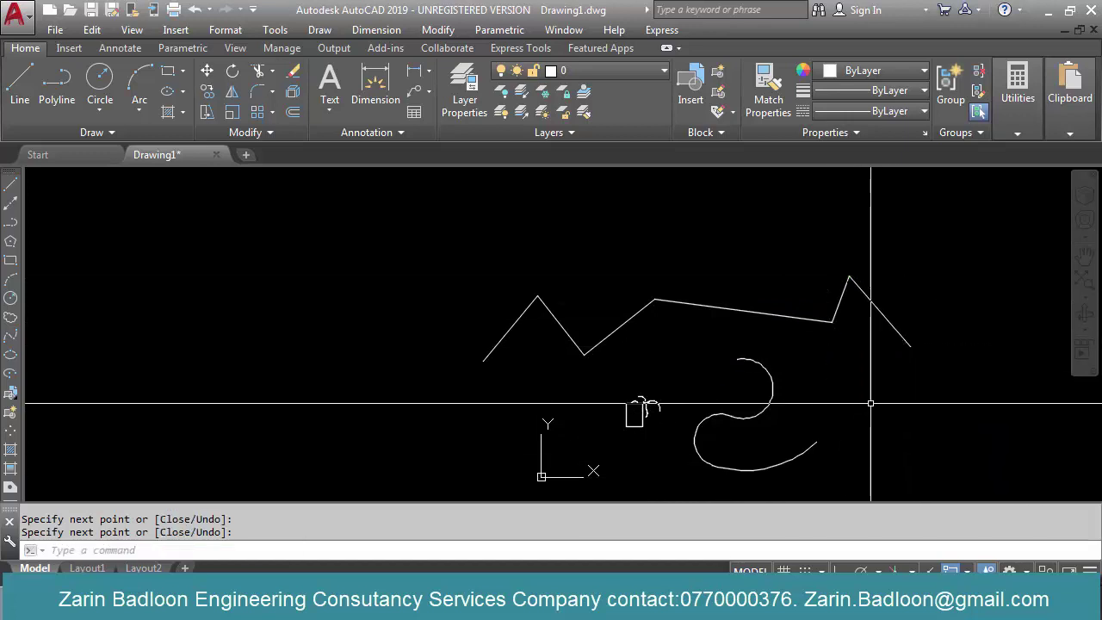
Continue the zigzag from its last endpoint with one line segment about 255 units long, running down and to the left
{"action": "key", "text": "Return"}
{"action": "key", "text": "Return"}
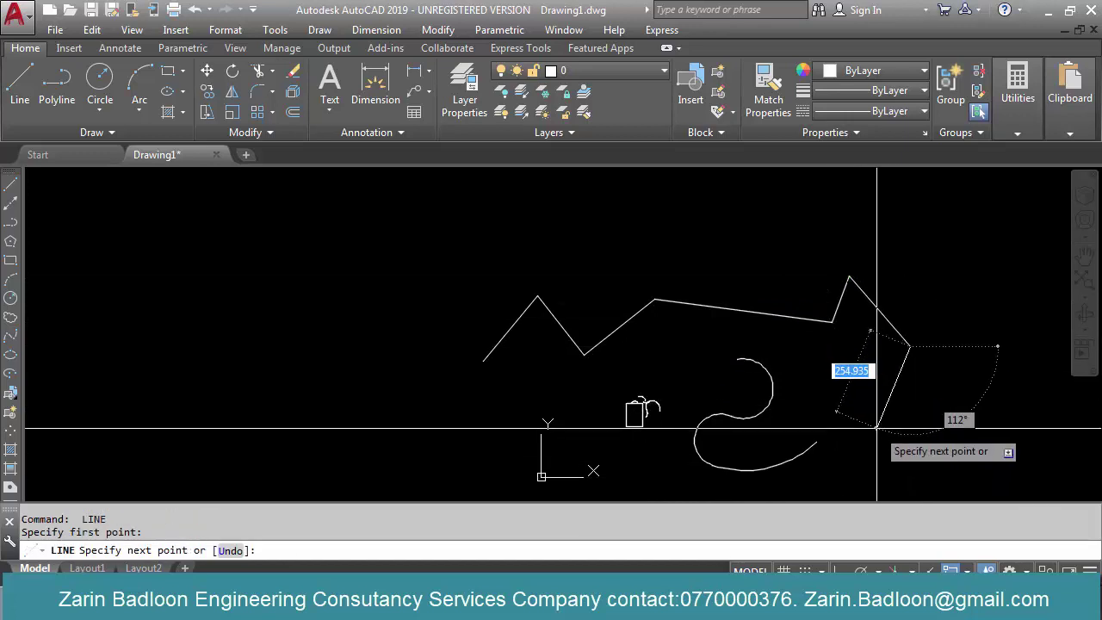
{"action": "left_click", "coordinate": [876, 428]}
{"action": "key", "text": "Escape"}
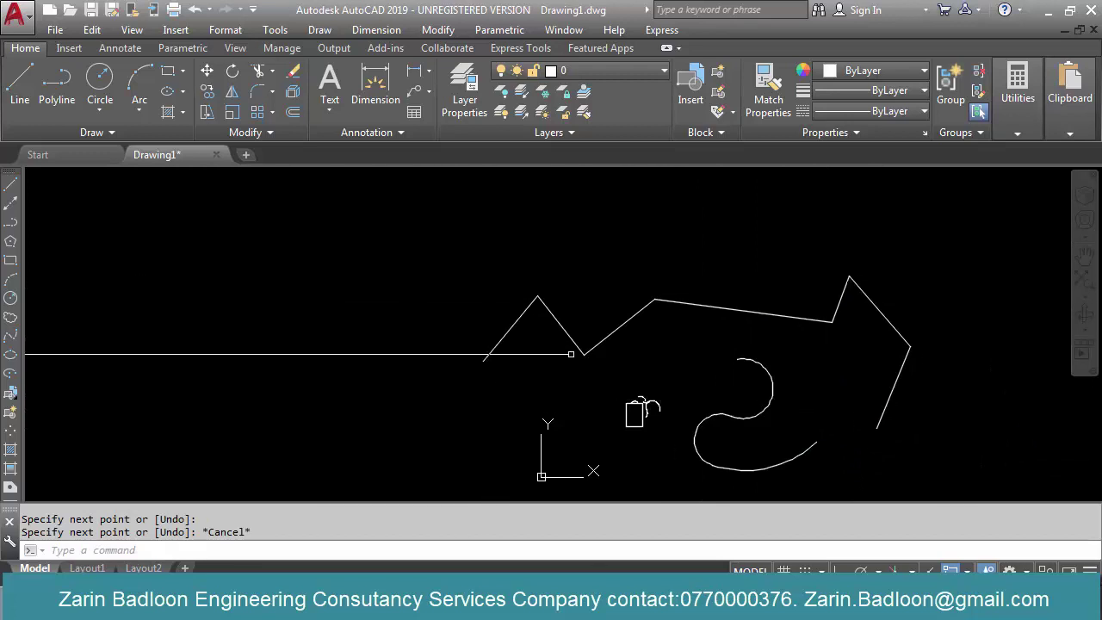
Recall the ARC command from the command history and draw a three-point arc bulging upward beside the zigzag's lower end
{"action": "middle_click_drag", "start_coordinate": [660, 391], "coordinate": [520, 347]}
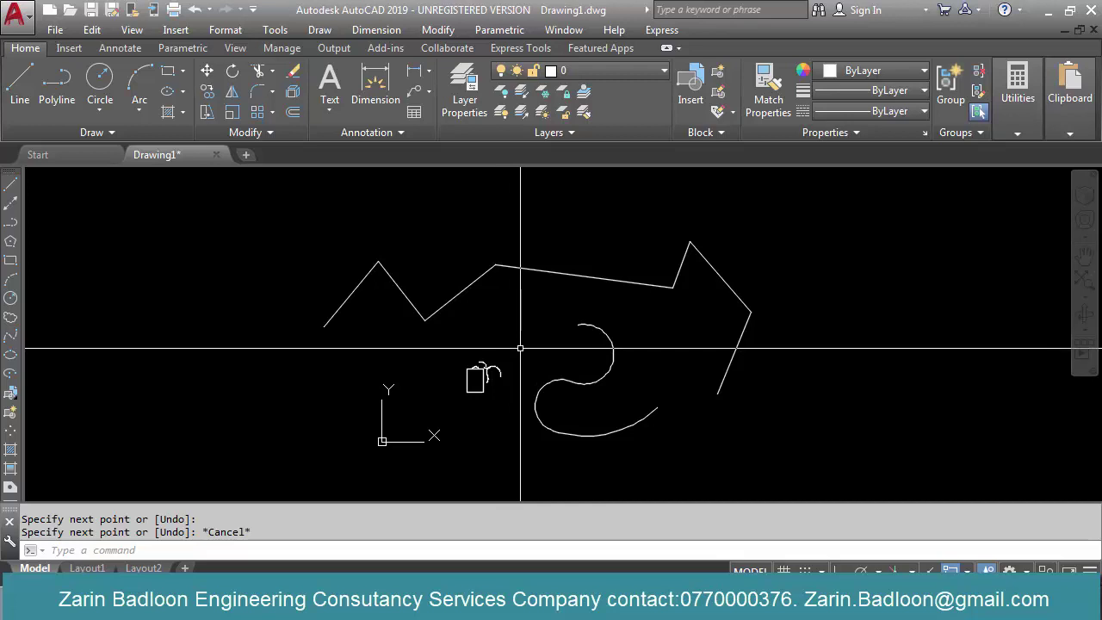
{"action": "type", "text": "LINE"}
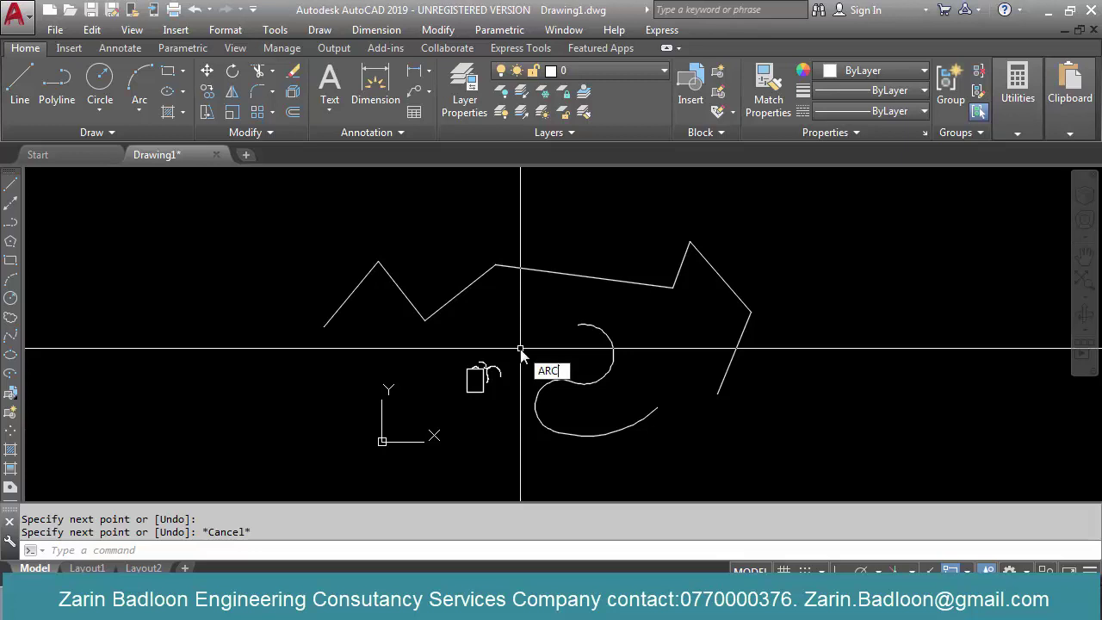
{"action": "key", "text": "Up"}
{"action": "key", "text": "Up"}
{"action": "key", "text": "Down"}
{"action": "key", "text": "Down"}
{"action": "key", "text": "Down"}
{"action": "key", "text": "Return"}
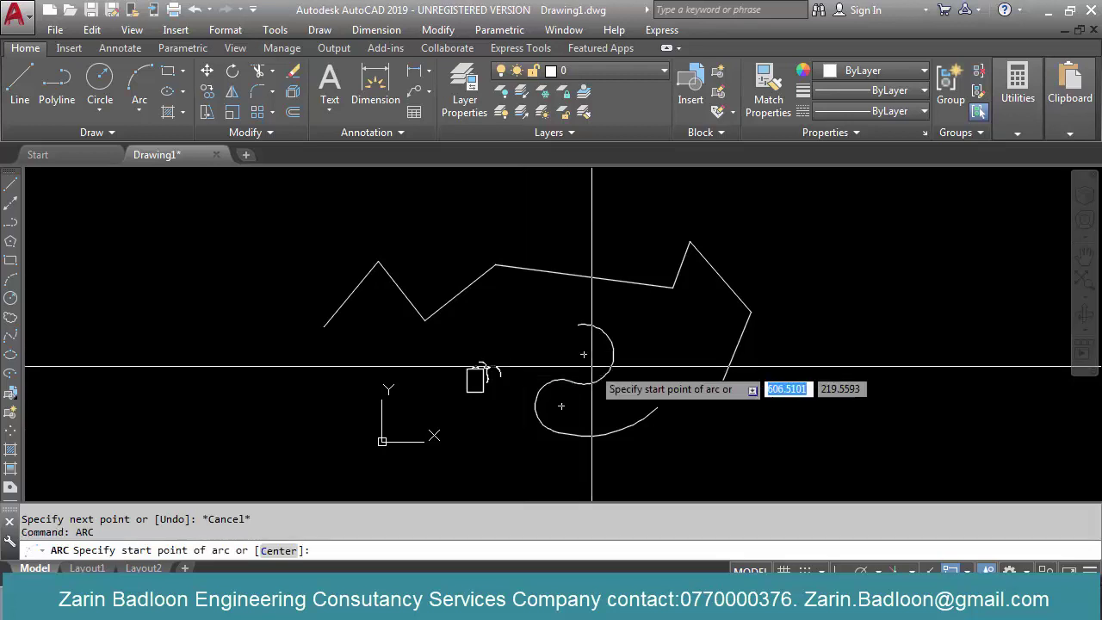
{"action": "left_click", "coordinate": [741, 412]}
{"action": "left_click", "coordinate": [800, 354]}
{"action": "left_click", "coordinate": [842, 389]}
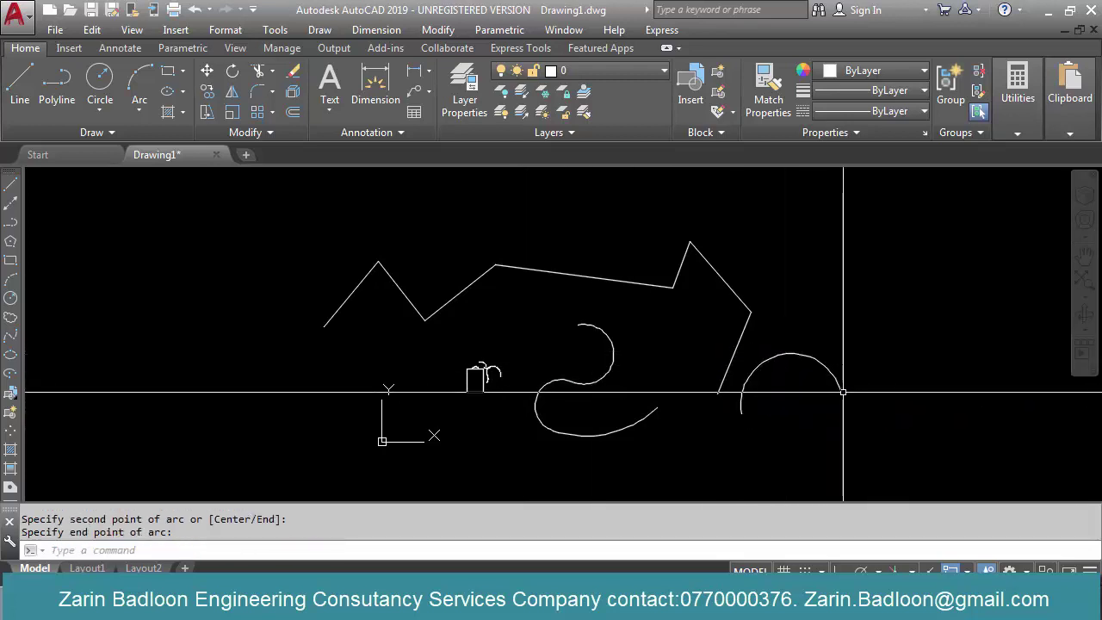
Recall the RECTANG command and draw a roughly square rectangle around the zigzag's last peak
{"action": "type", "text": "RECTANG"}
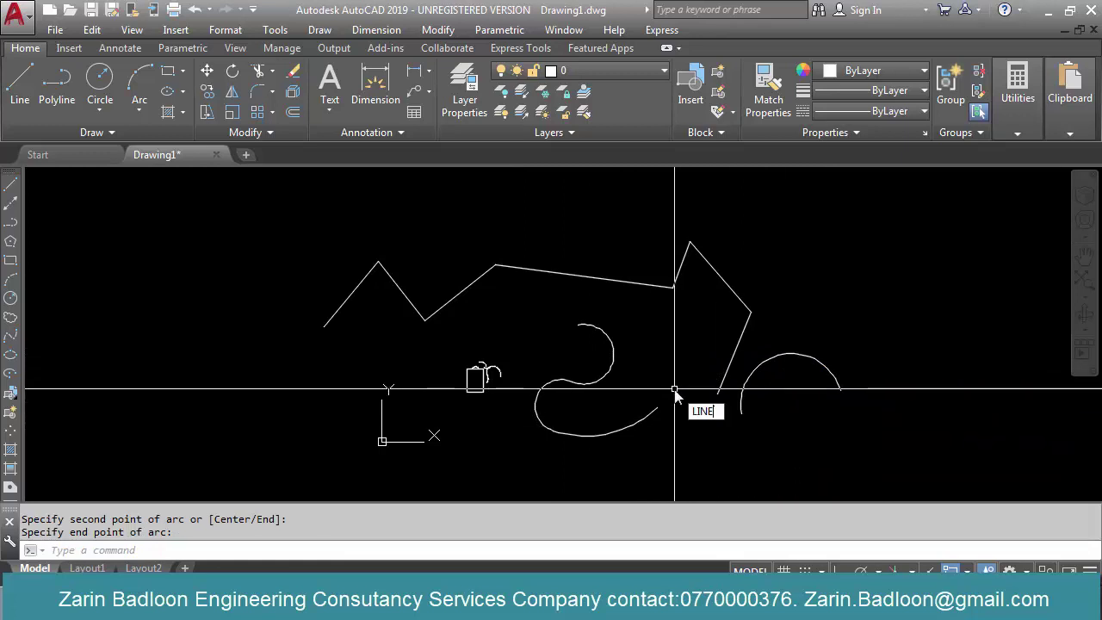
{"action": "key", "text": "Return"}
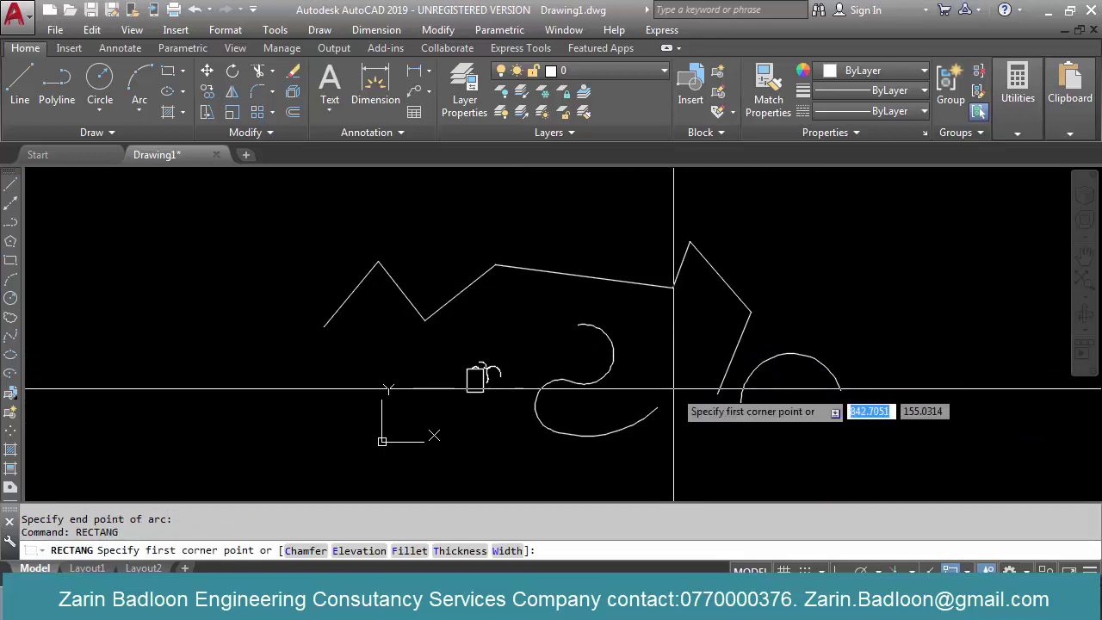
{"action": "left_click", "coordinate": [642, 358]}
{"action": "left_click", "coordinate": [763, 245]}
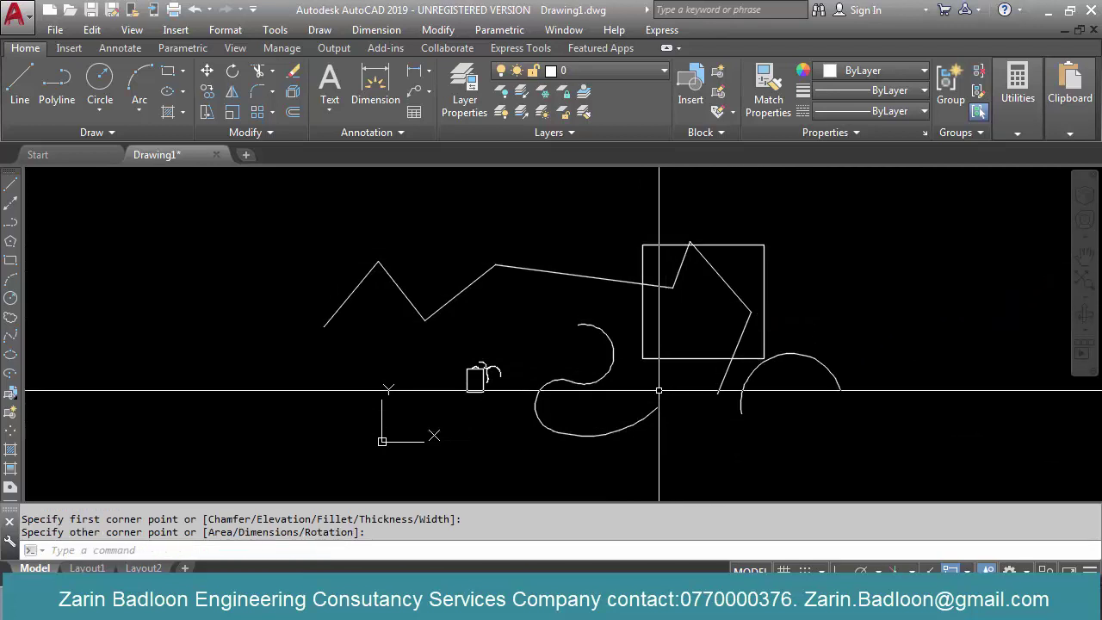
{"action": "middle_click_drag", "start_coordinate": [658, 390], "coordinate": [598, 379]}
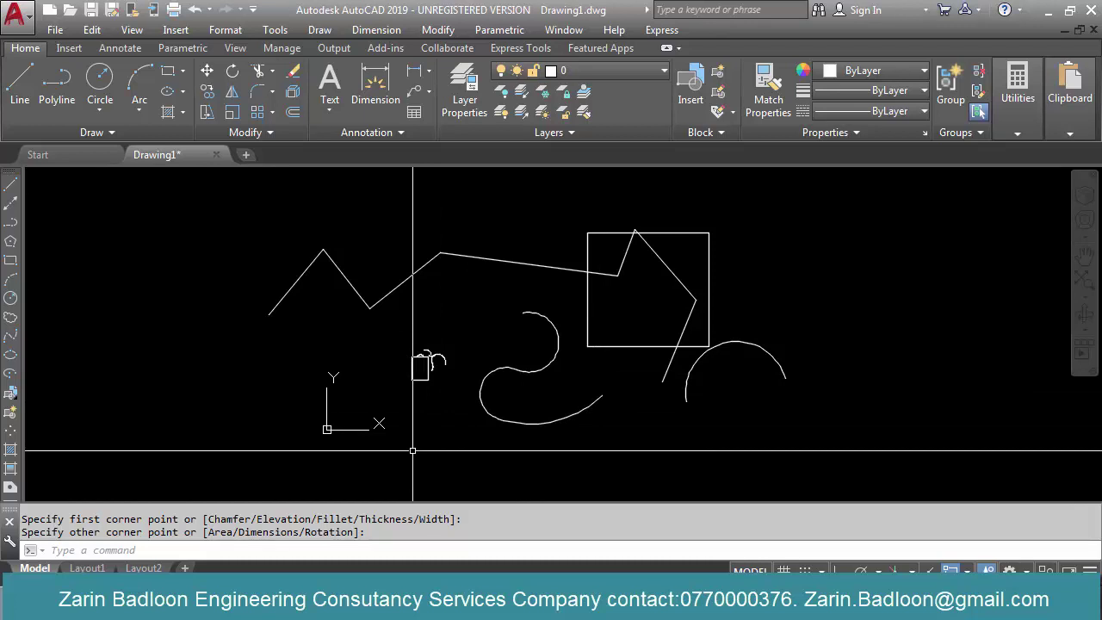
{"action": "type", "text": "RECTANG"}
{"action": "key", "text": "Escape"}
{"action": "key", "text": "Escape"}
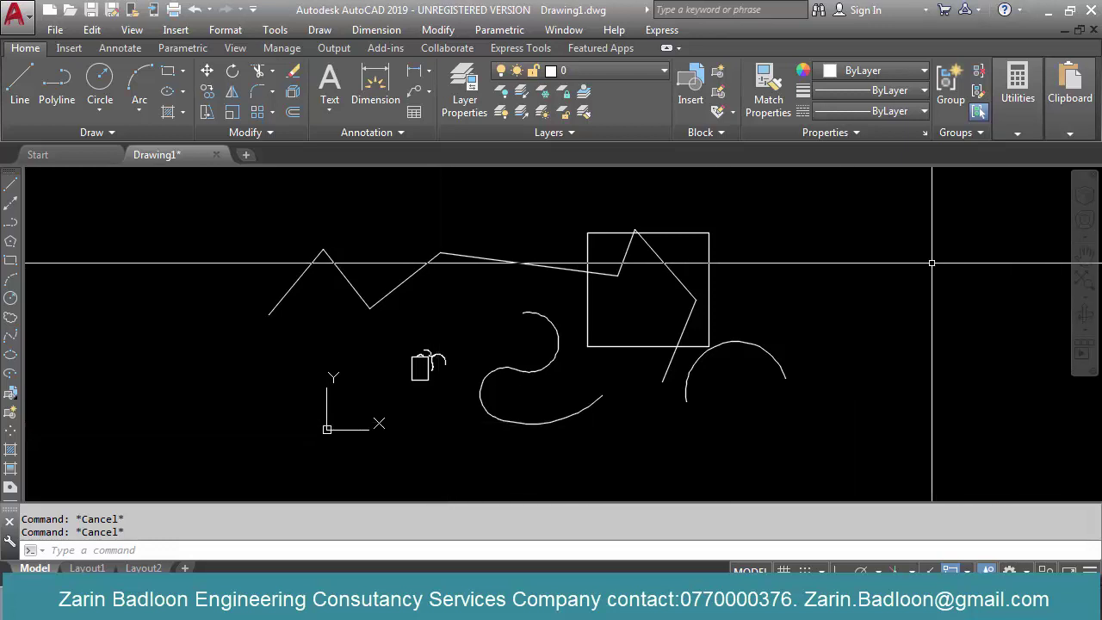
Erase every object in the drawing, including the first two segments of the zigzag
{"action": "type", "text": "e"}
{"action": "key", "text": "Return"}
{"action": "left_click", "coordinate": [874, 242]}
{"action": "left_click", "coordinate": [395, 415]}
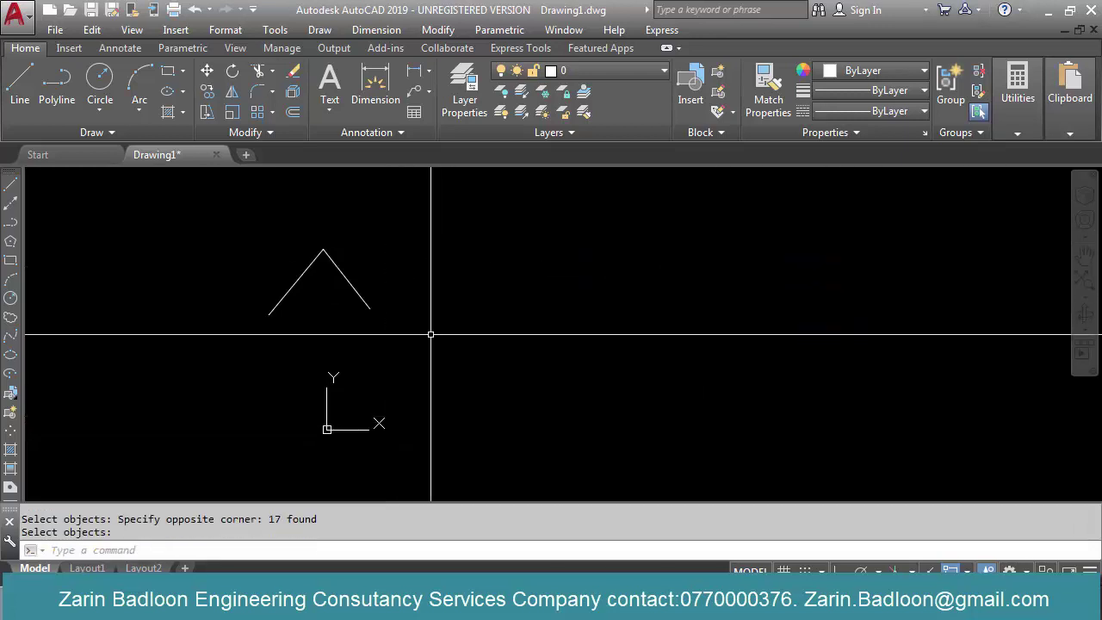
{"action": "left_click", "coordinate": [418, 246]}
{"action": "left_click", "coordinate": [269, 313]}
{"action": "key", "text": "Return"}
{"action": "scroll", "coordinate": [467, 343], "scroll_direction": "up", "scroll_amount": 3}
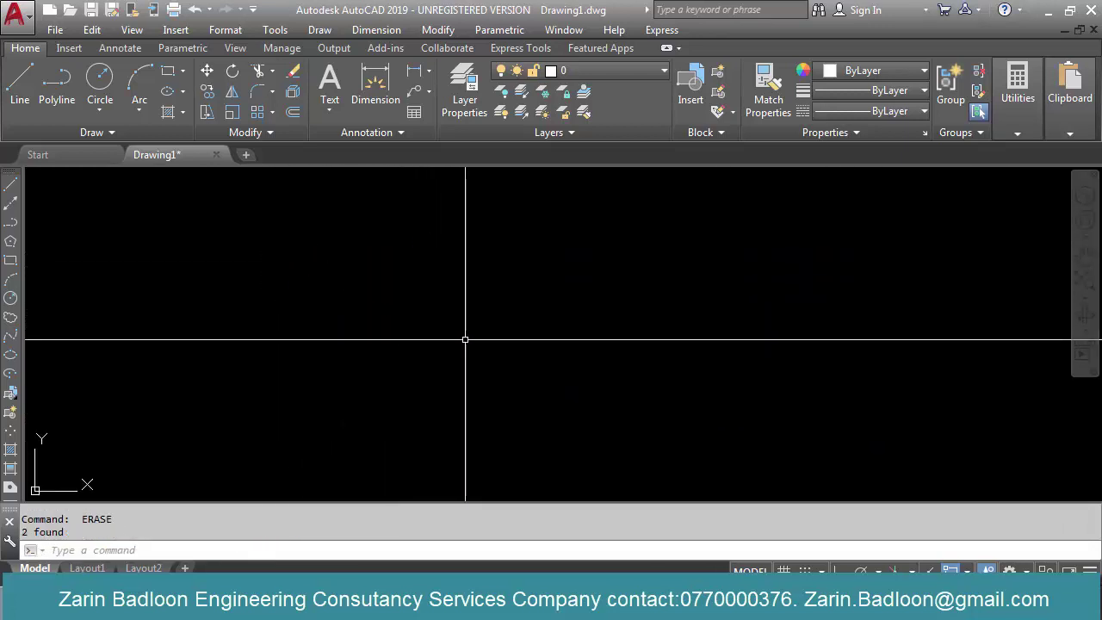
{"action": "key", "text": "Escape"}
{"action": "key", "text": "Escape"}
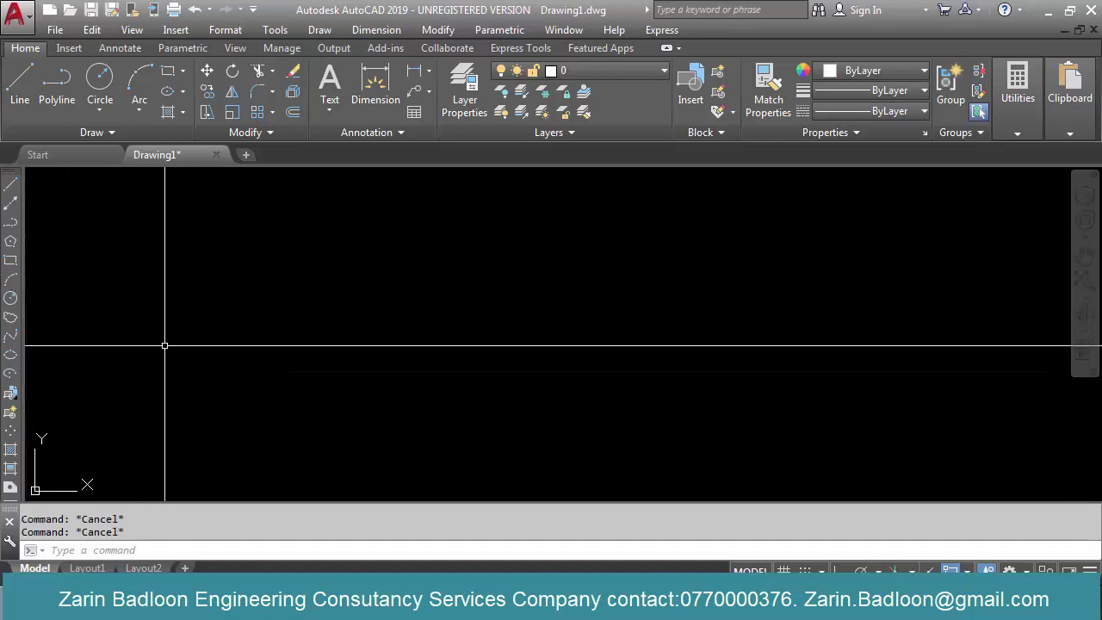
{"action": "left_click", "coordinate": [11, 299]}
{"action": "key", "text": "Escape"}
{"action": "type", "text": "c"}
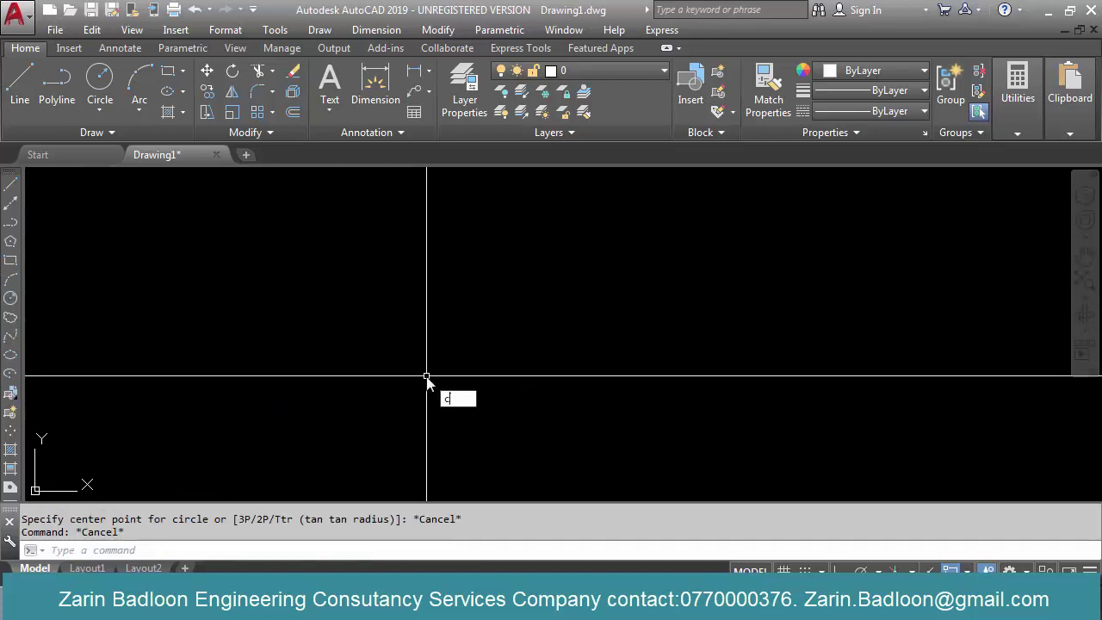
{"action": "key", "text": "Return"}
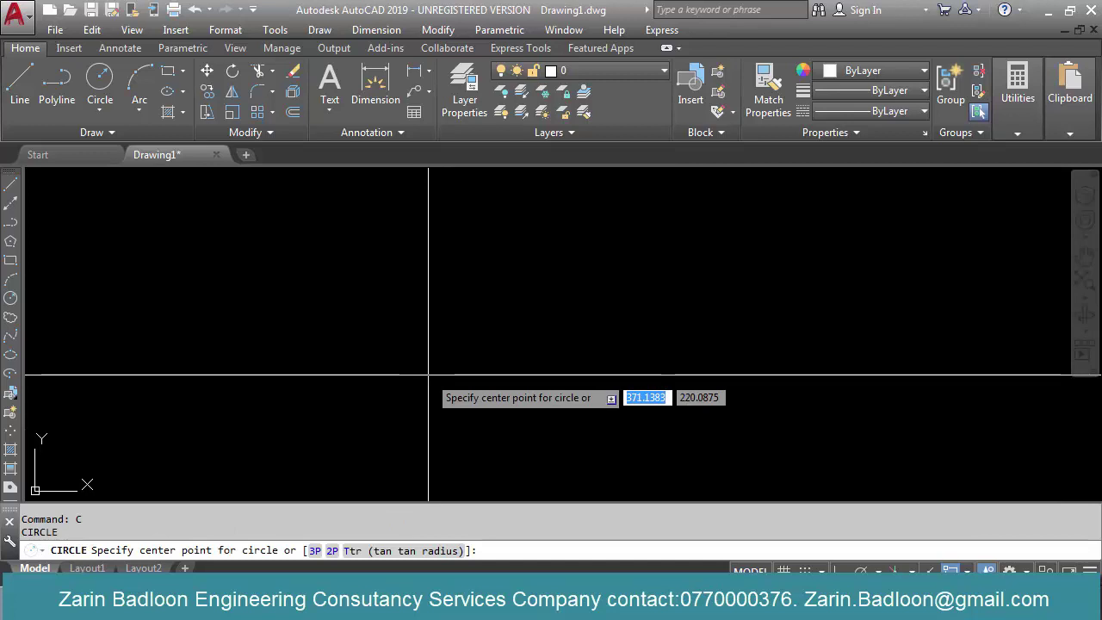
{"action": "type", "text": "0"}
{"action": "key", "text": "Tab"}
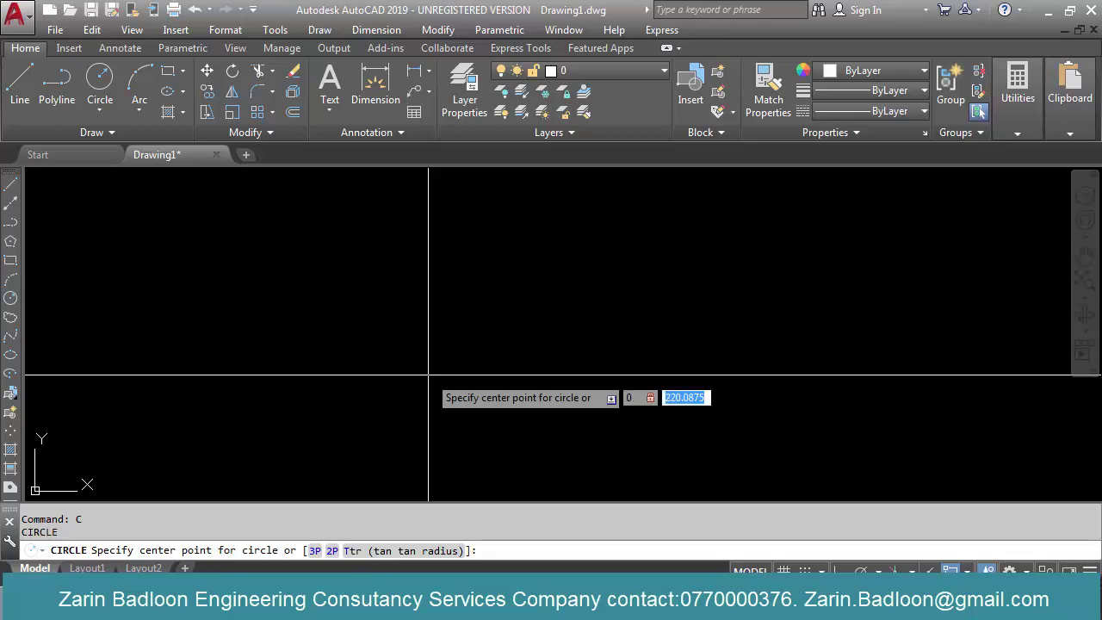
{"action": "type", "text": "0"}
{"action": "key", "text": "Return"}
{"action": "scroll", "coordinate": [427, 376], "scroll_direction": "down", "scroll_amount": 4}
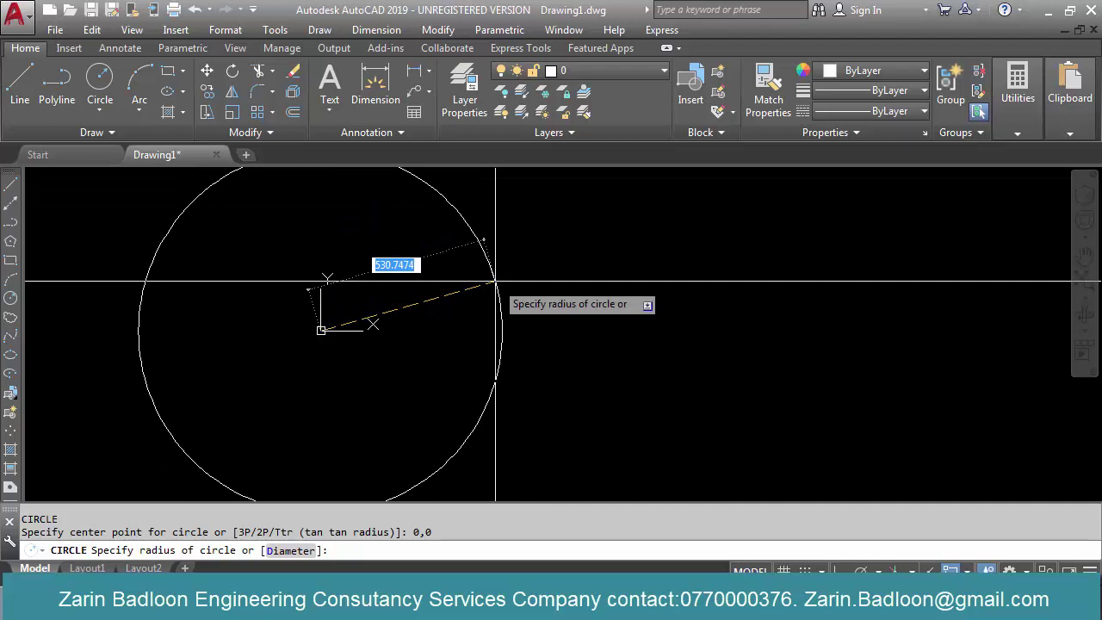
{"action": "key", "text": "Escape"}
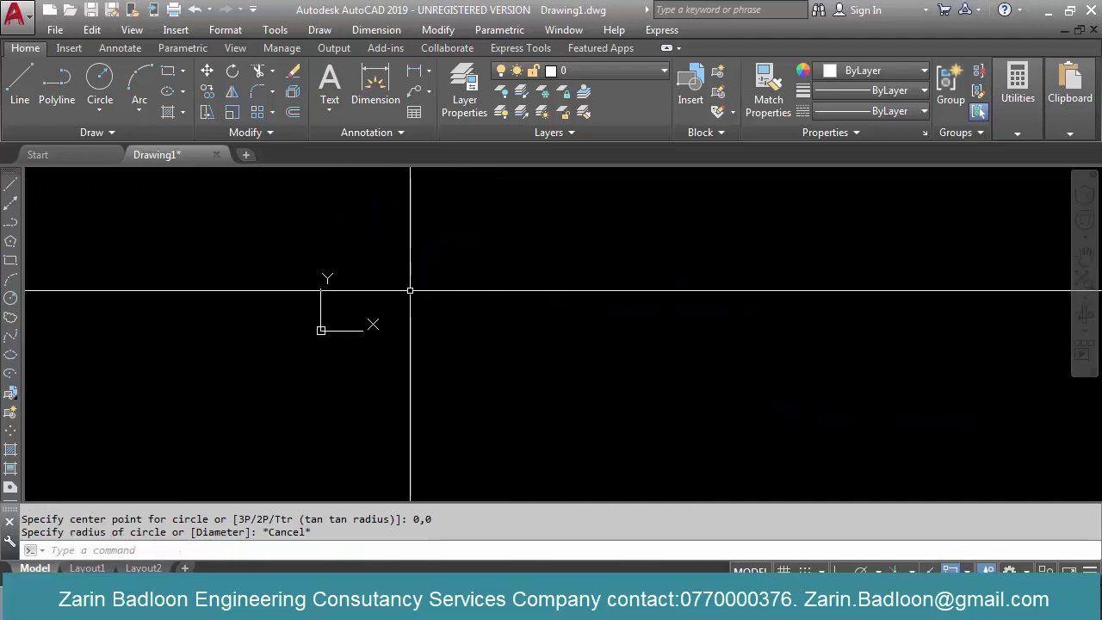
{"action": "key", "text": "Return"}
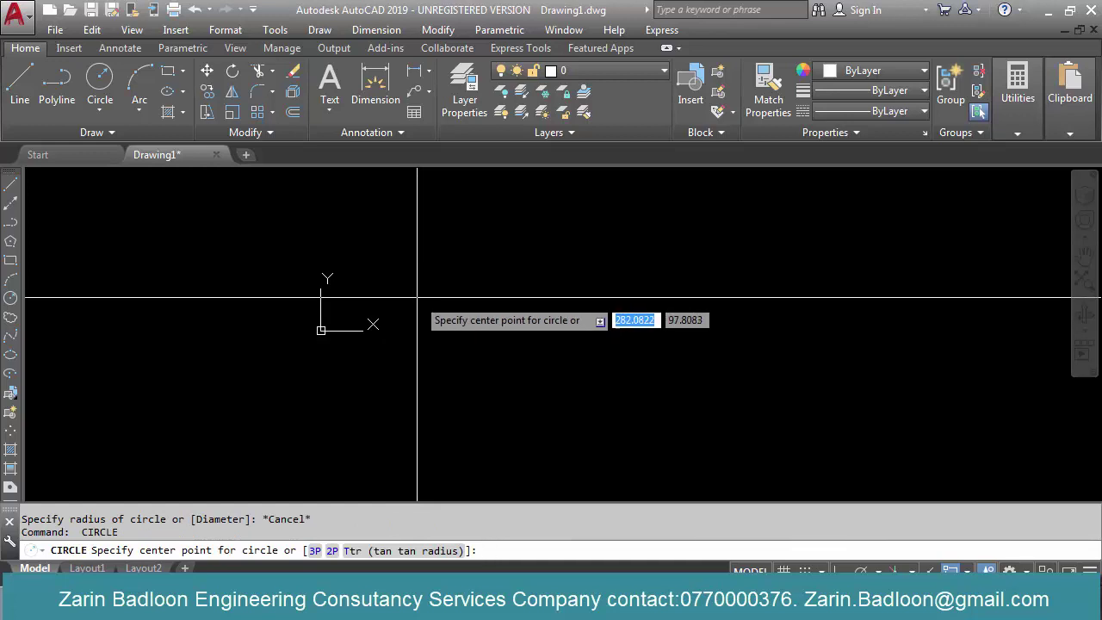
{"action": "left_click", "coordinate": [417, 298]}
{"action": "key", "text": "Escape"}
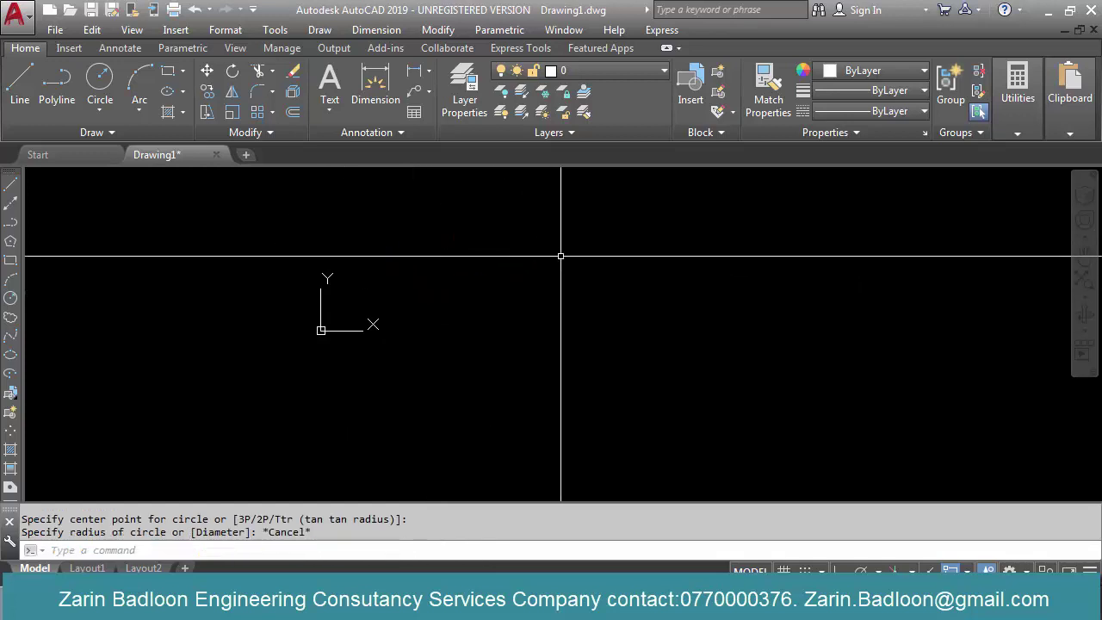
{"action": "key", "text": "Return"}
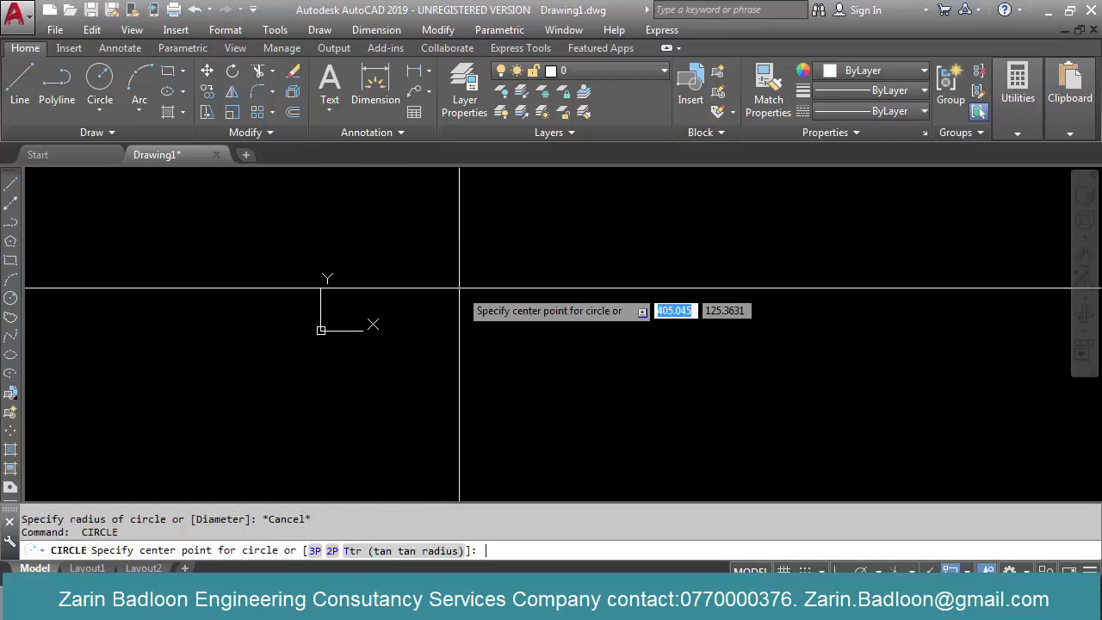
{"action": "type", "text": "0,0"}
{"action": "key", "text": "Return"}
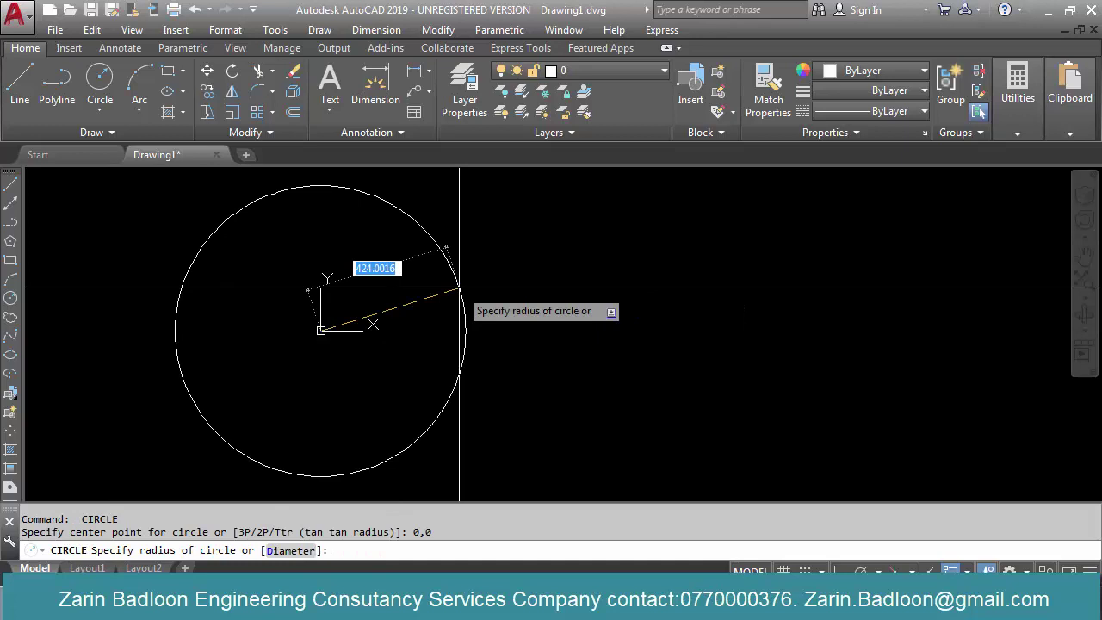
{"action": "key", "text": "Escape"}
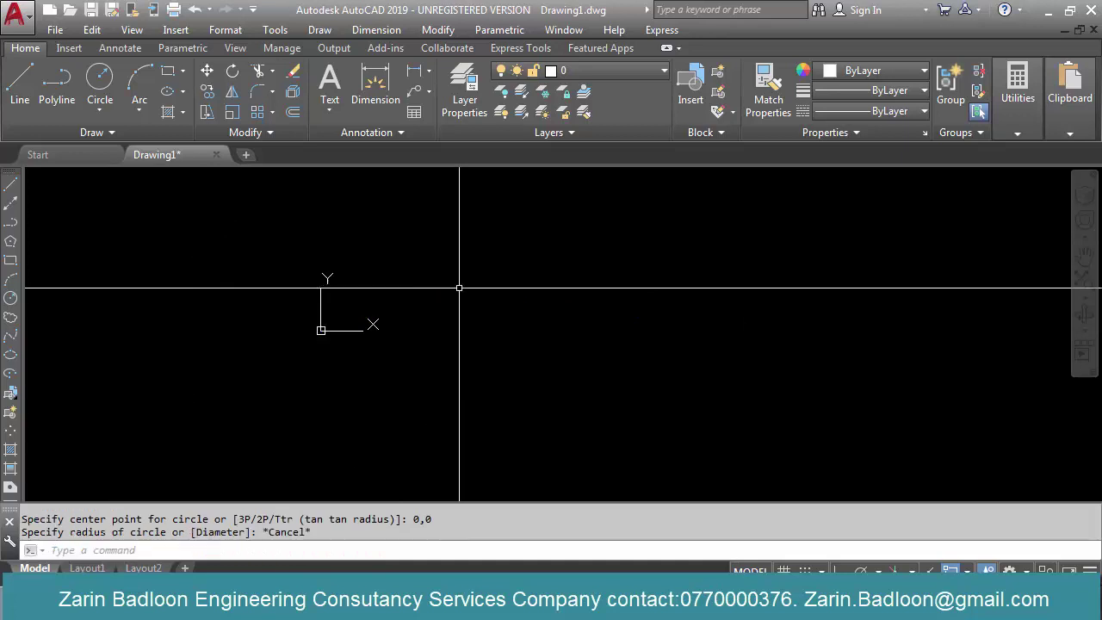
Draw a circle centred at 50,50 with a radius of 120
{"action": "key", "text": "Return"}
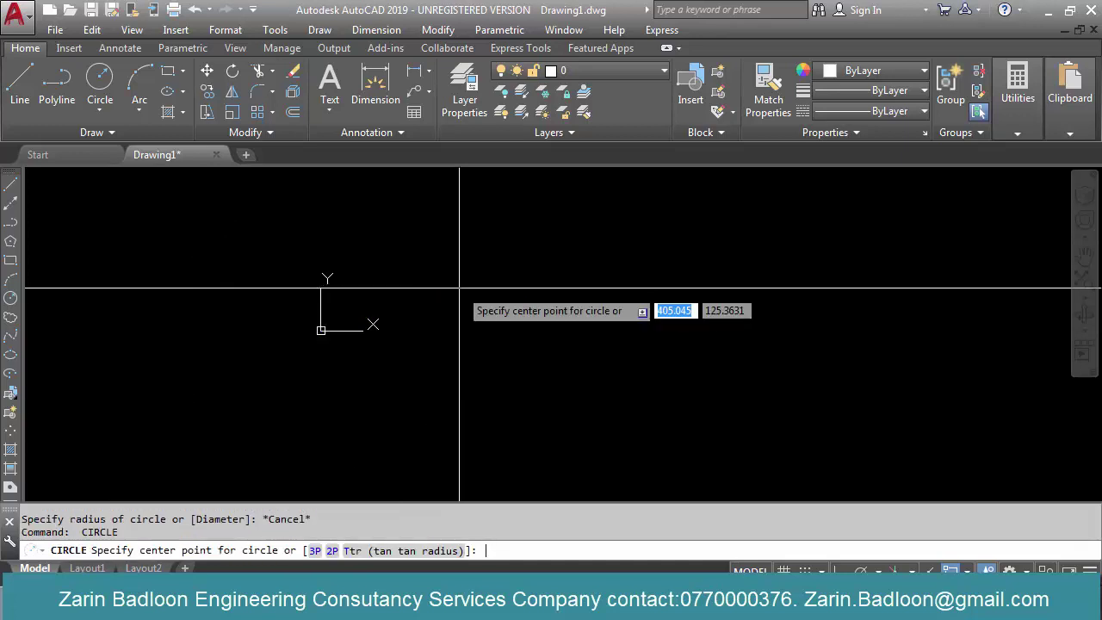
{"action": "type", "text": "50"}
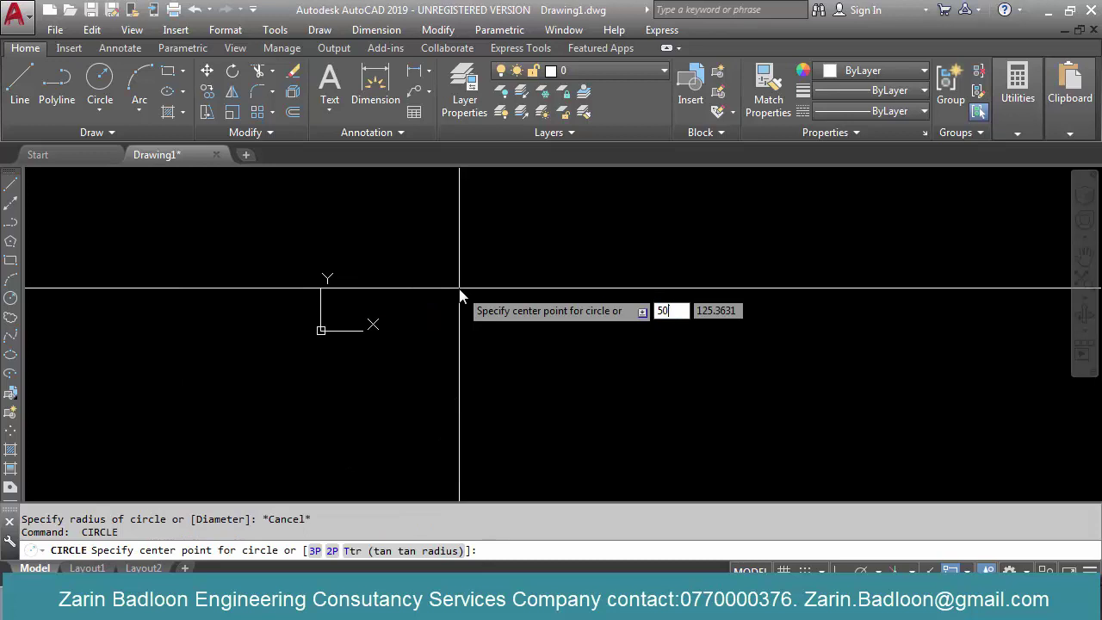
{"action": "key", "text": "Tab"}
{"action": "type", "text": "50"}
{"action": "key", "text": "Return"}
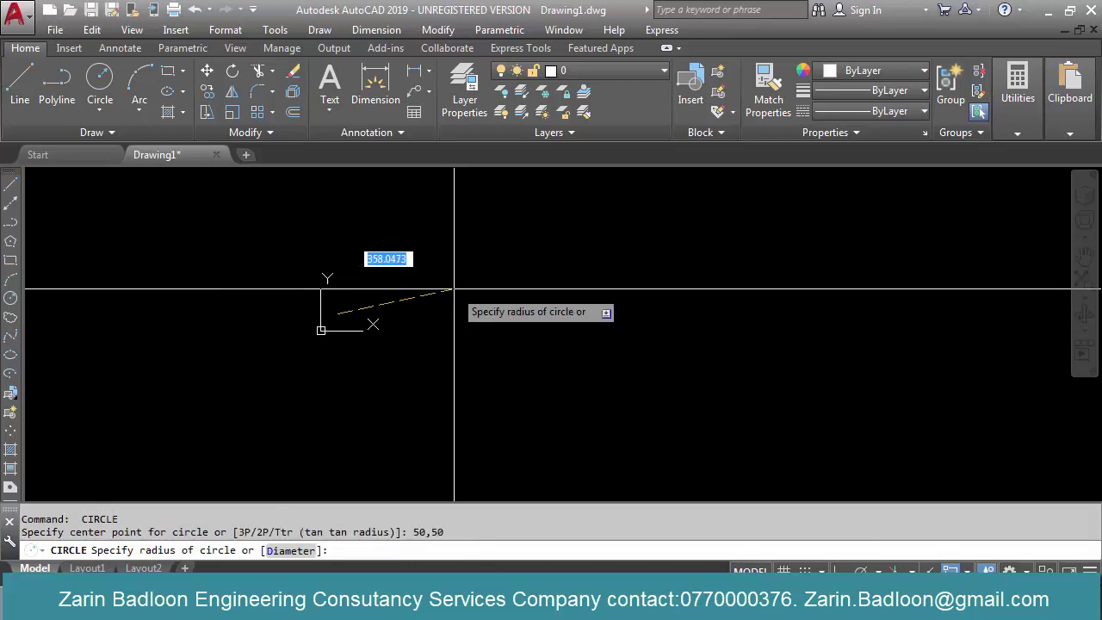
{"action": "scroll", "coordinate": [341, 324], "scroll_direction": "up", "scroll_amount": 4}
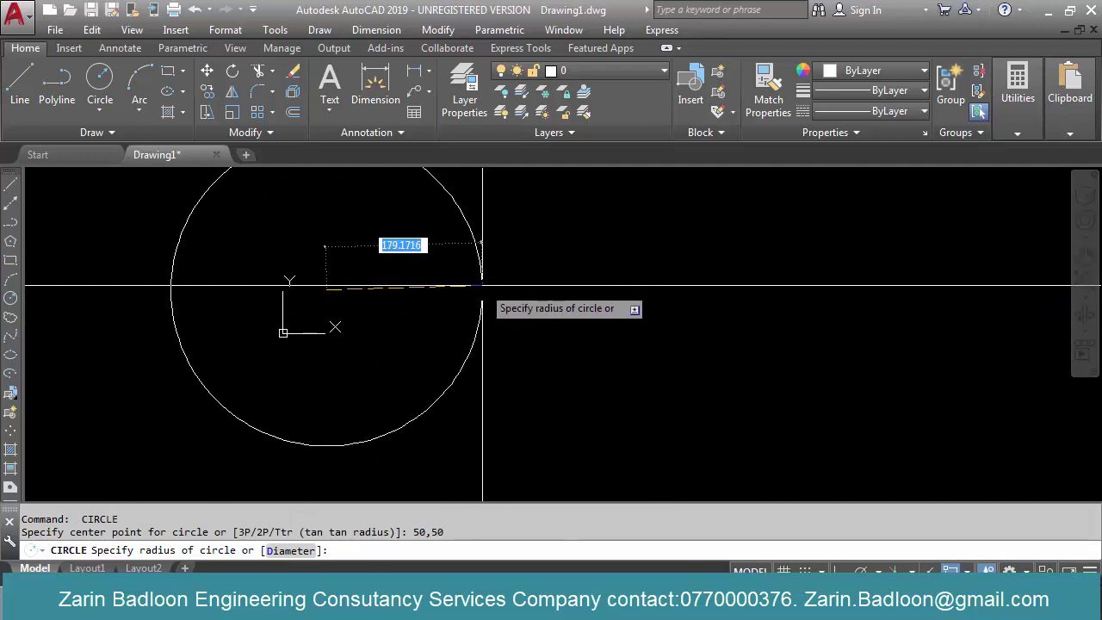
{"action": "type", "text": "120"}
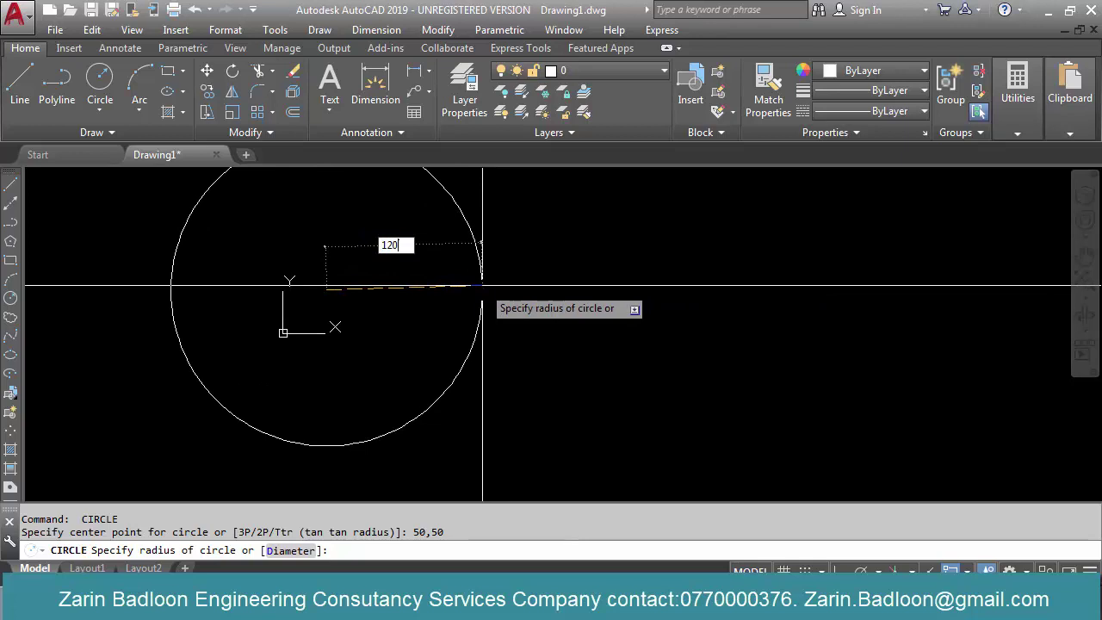
{"action": "key", "text": "Return"}
{"action": "left_click", "coordinate": [487, 233]}
{"action": "left_click", "coordinate": [397, 299]}
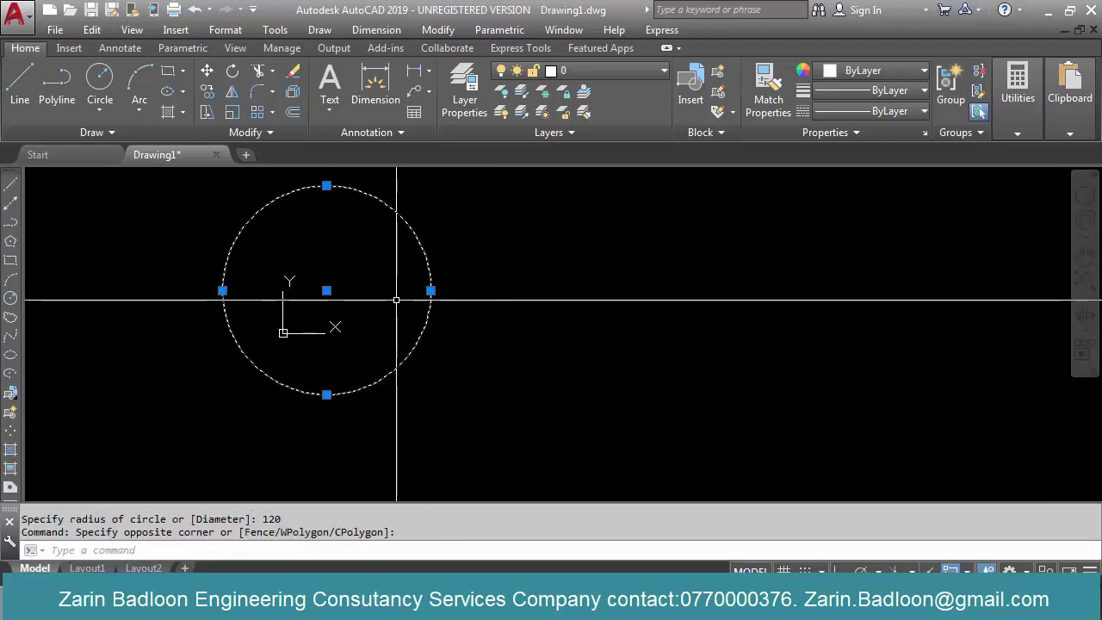
{"action": "key", "text": "Escape"}
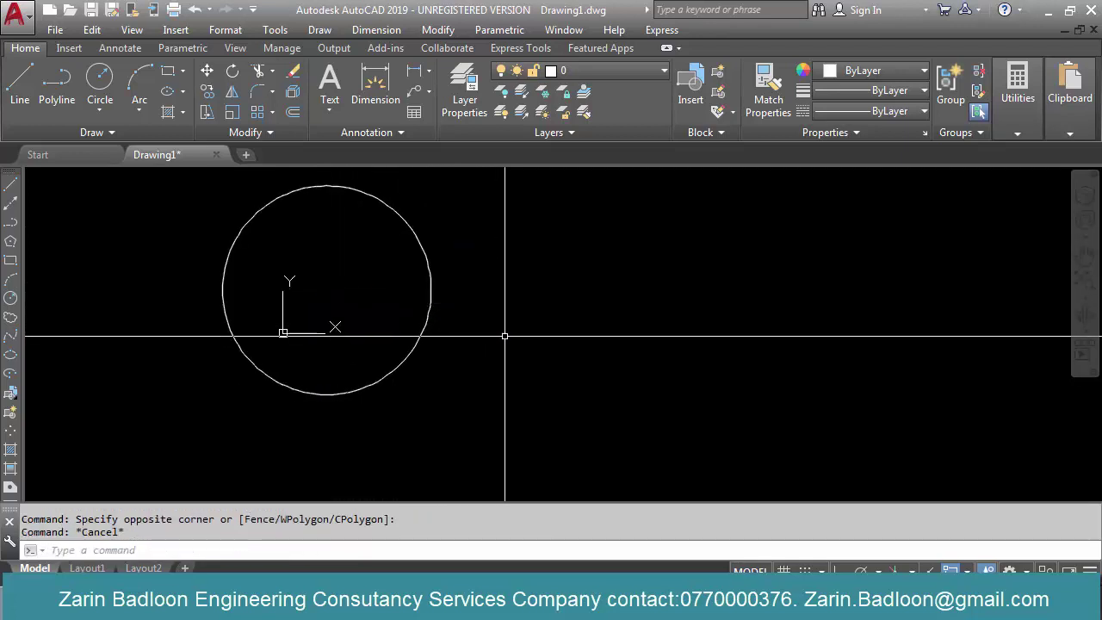
Draw a second circle to the right of the large one, using the Diameter option with a value of 40
{"action": "key", "text": "Return"}
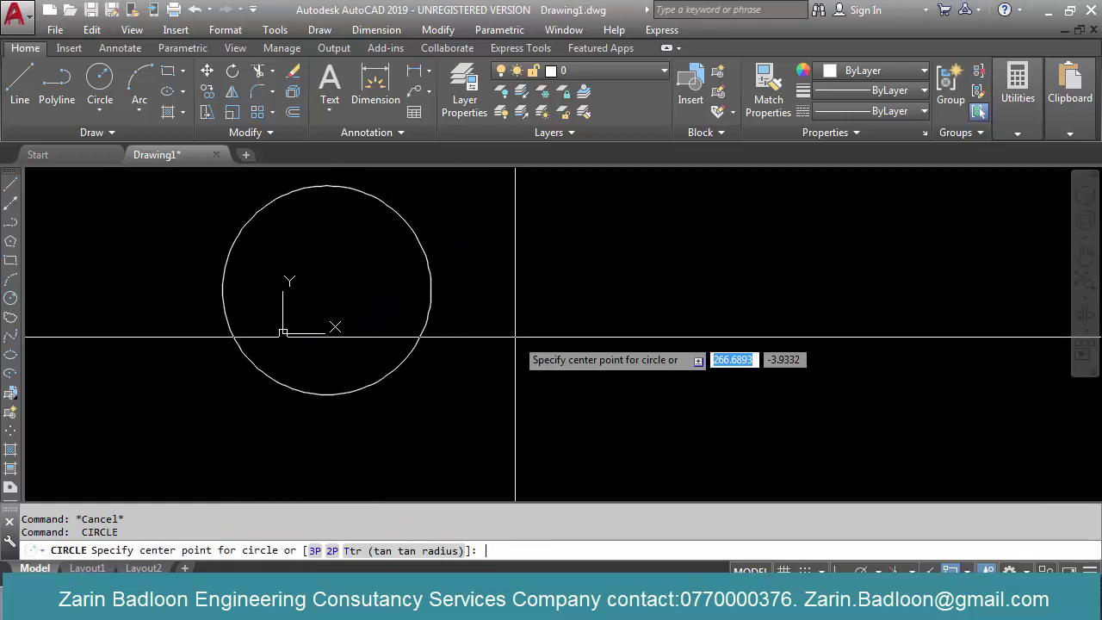
{"action": "left_click", "coordinate": [536, 333]}
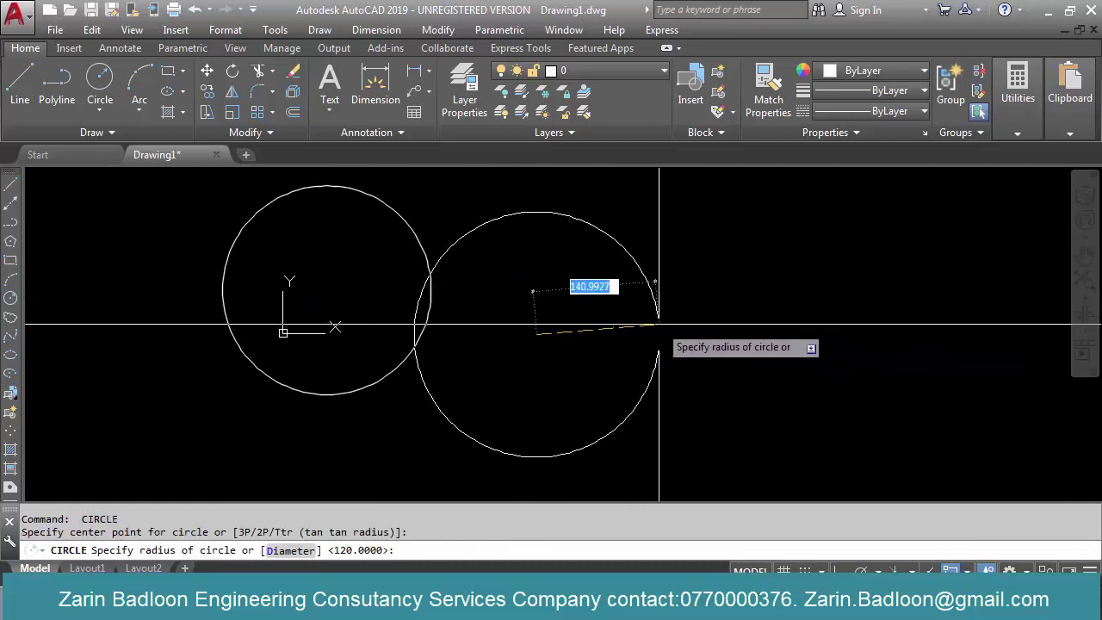
{"action": "type", "text": "d"}
{"action": "key", "text": "Return"}
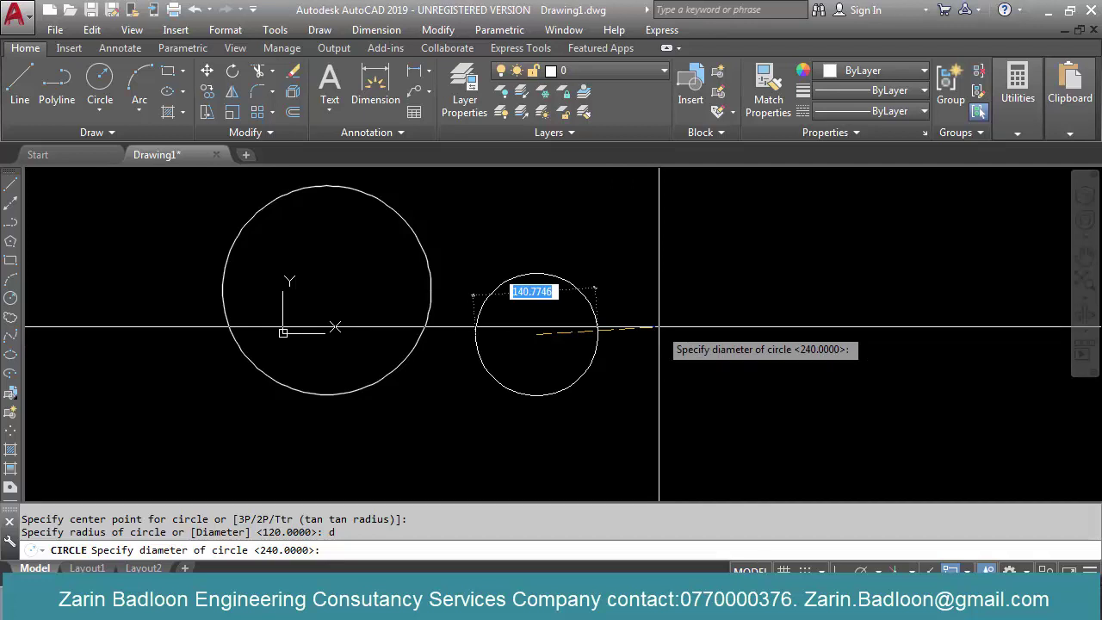
{"action": "type", "text": "40"}
{"action": "key", "text": "Return"}
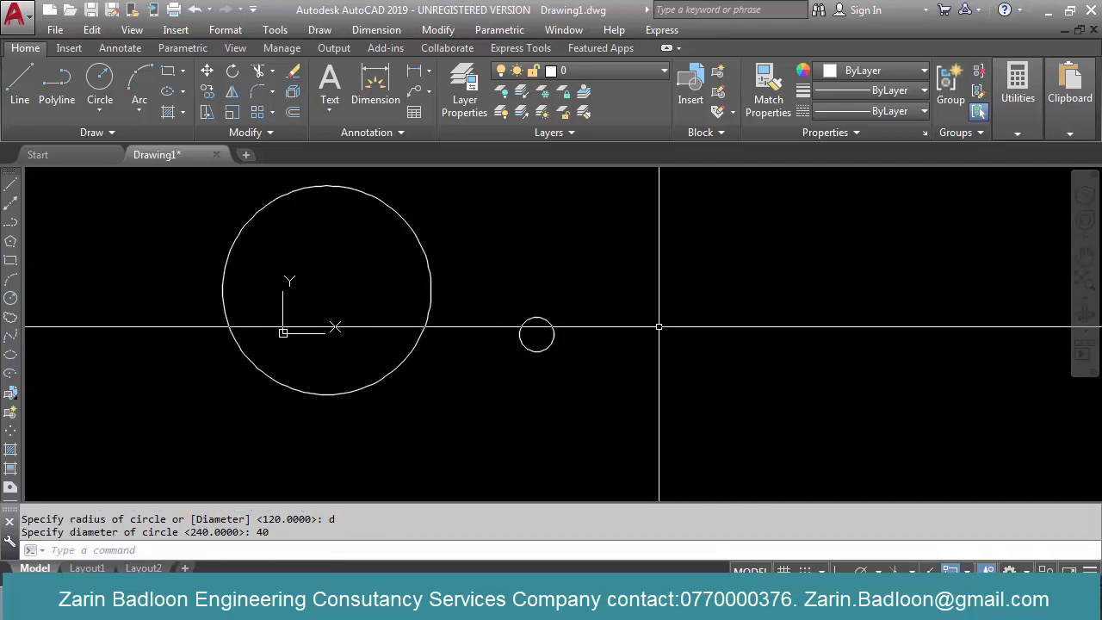
Erase the small circle to the right of the large one
{"action": "left_click", "coordinate": [552, 328]}
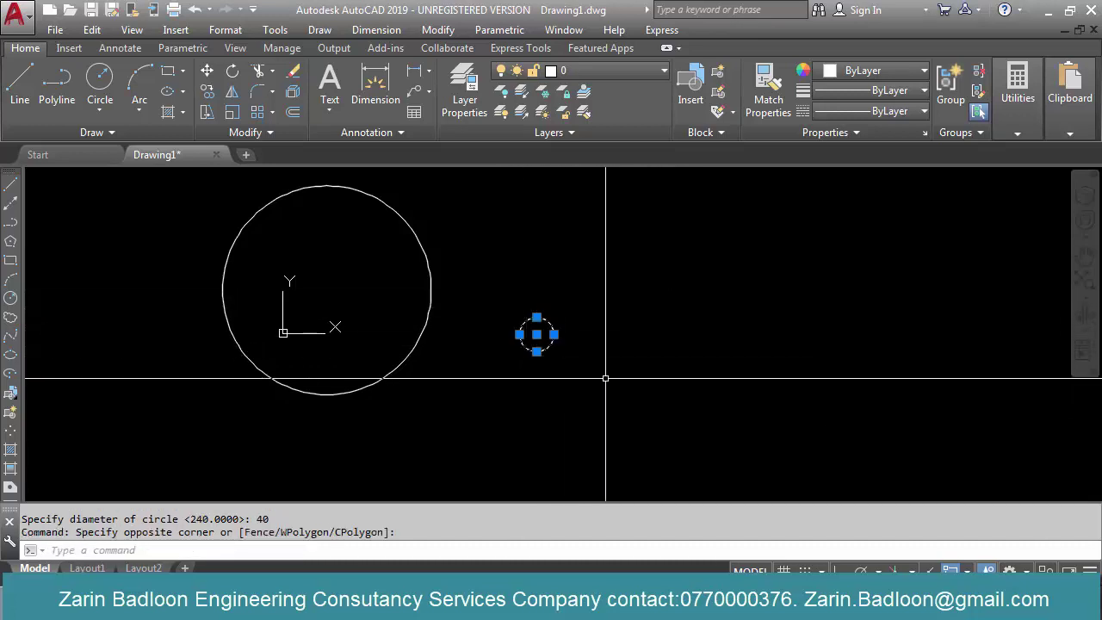
{"action": "type", "text": "e"}
{"action": "key", "text": "Return"}
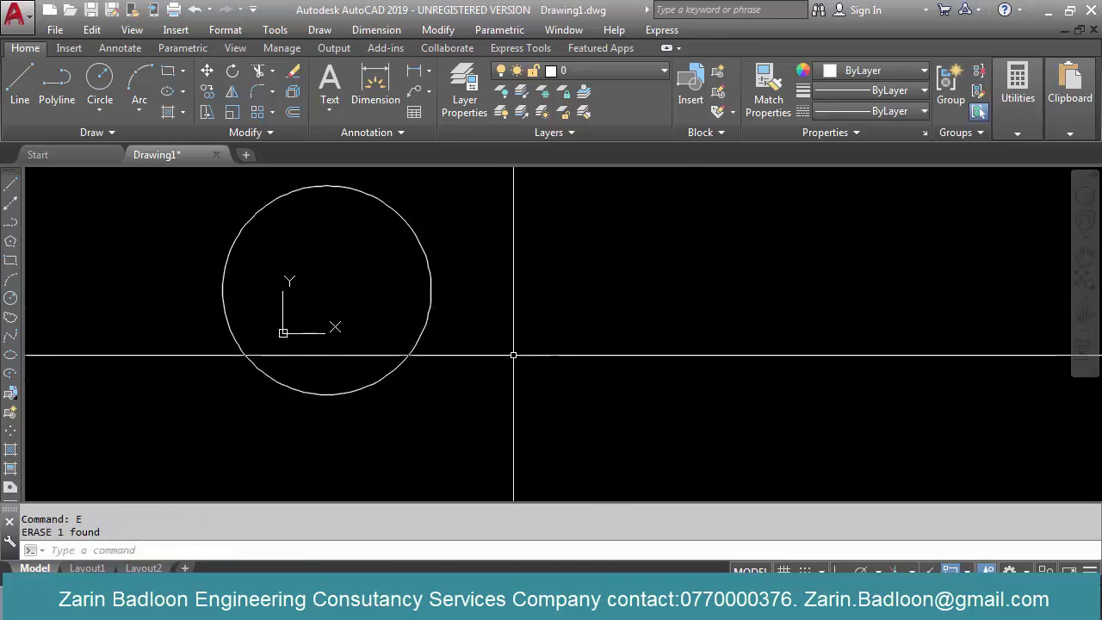
Add a radius dimension to the large circle, with its text placed outside the upper-right edge
{"action": "left_click", "coordinate": [430, 295]}
{"action": "key", "text": "Escape"}
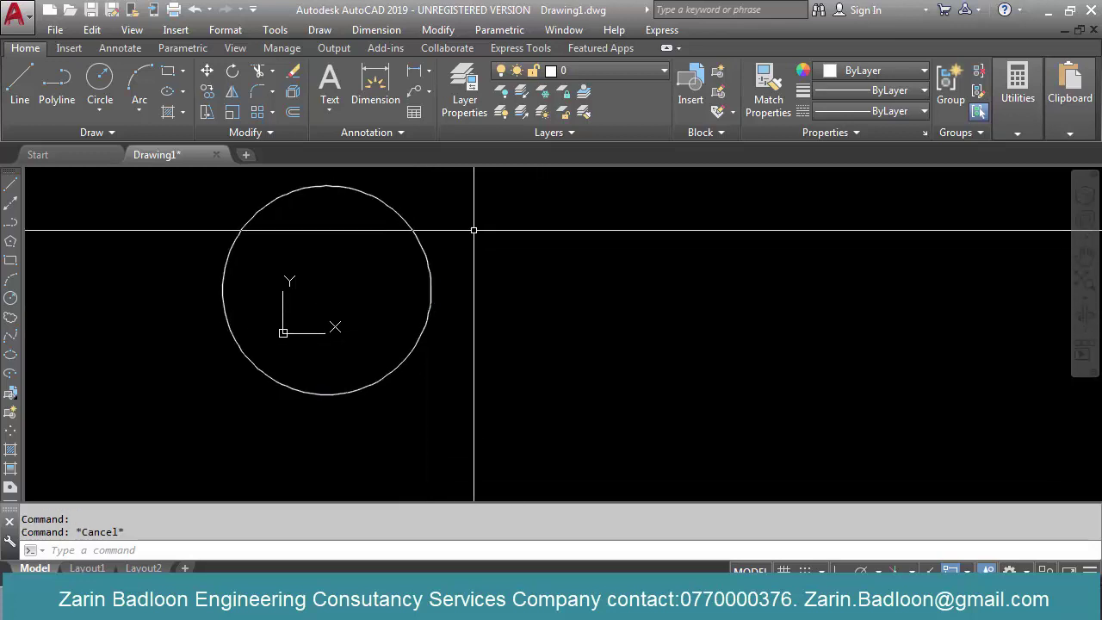
{"action": "left_click", "coordinate": [376, 29]}
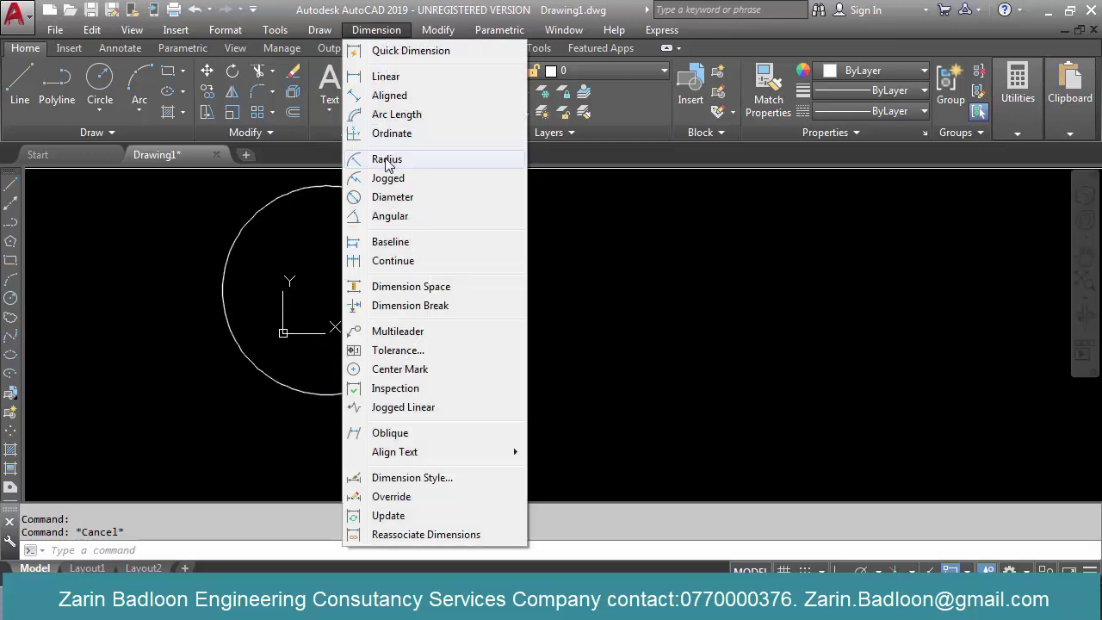
{"action": "left_click", "coordinate": [386, 164]}
{"action": "left_click", "coordinate": [369, 190]}
{"action": "left_click", "coordinate": [472, 245]}
{"action": "scroll", "coordinate": [474, 246], "scroll_direction": "up", "scroll_amount": 5}
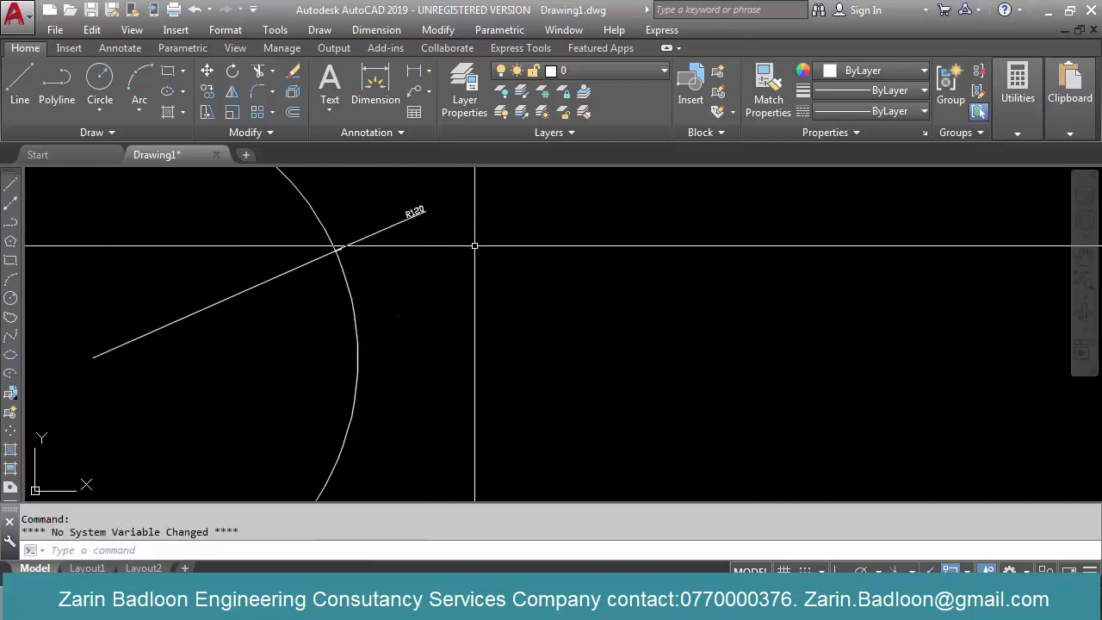
{"action": "scroll", "coordinate": [475, 246], "scroll_direction": "up", "scroll_amount": 4}
{"action": "key", "text": "Escape"}
{"action": "scroll", "coordinate": [560, 256], "scroll_direction": "down", "scroll_amount": 8}
{"action": "scroll", "coordinate": [550, 266], "scroll_direction": "up", "scroll_amount": 2}
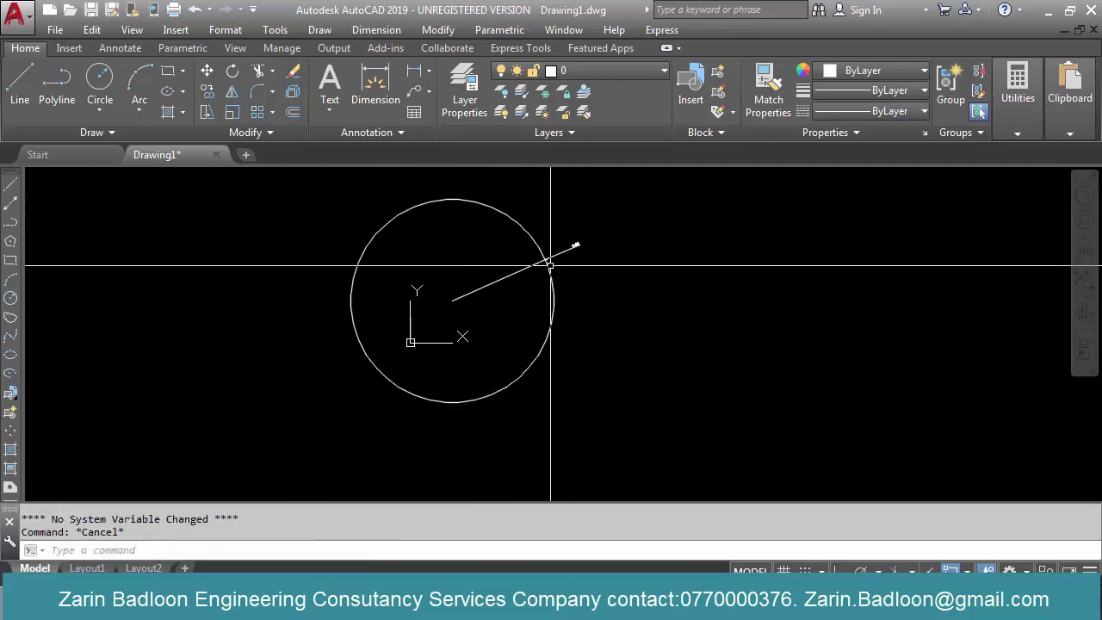
Erase the radius dimension from the large circle
{"action": "type", "text": "e"}
{"action": "key", "text": "Return"}
{"action": "left_click", "coordinate": [516, 266]}
{"action": "left_click", "coordinate": [515, 297]}
{"action": "key", "text": "Return"}
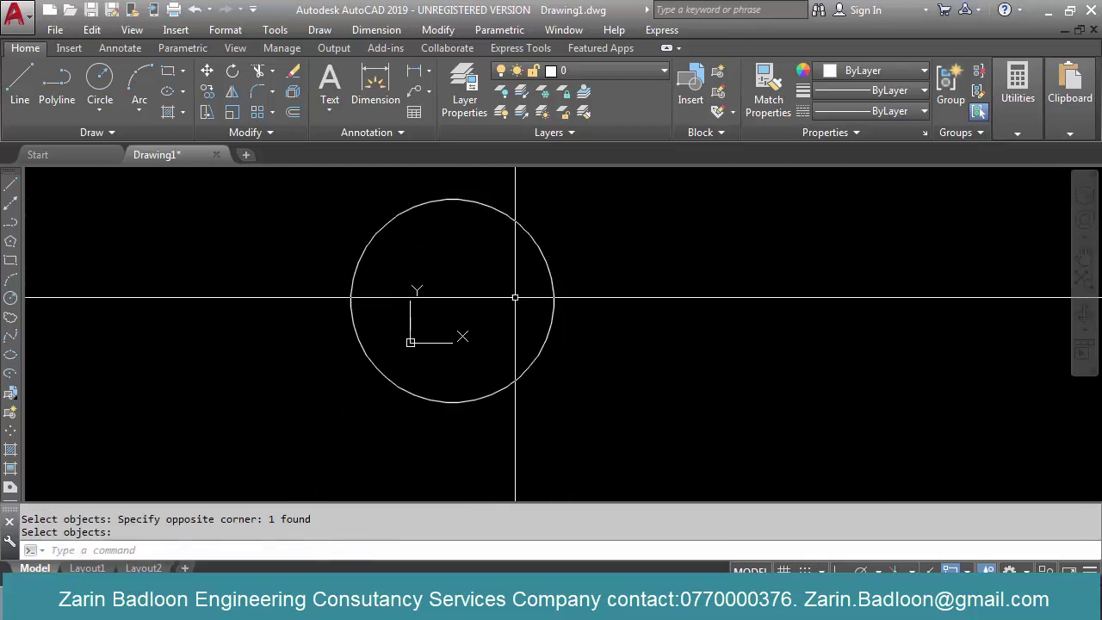
Draw a circle to the right of the large one, using the Diameter option with a value of 240
{"action": "middle_click_drag", "start_coordinate": [515, 298], "coordinate": [442, 306]}
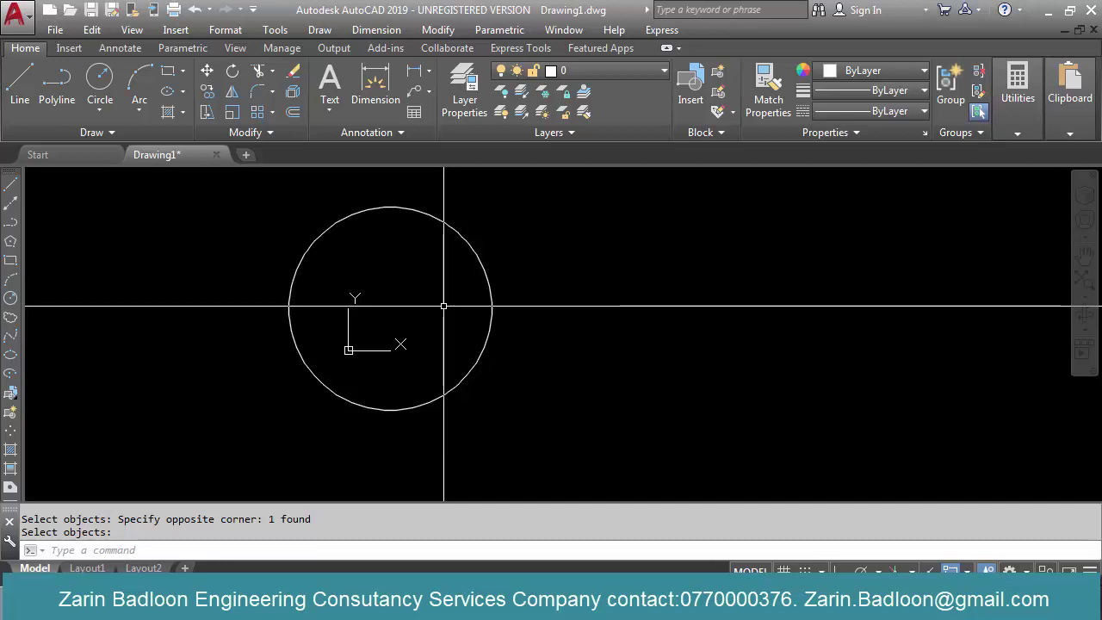
{"action": "key", "text": "Escape"}
{"action": "type", "text": "c"}
{"action": "key", "text": "Return"}
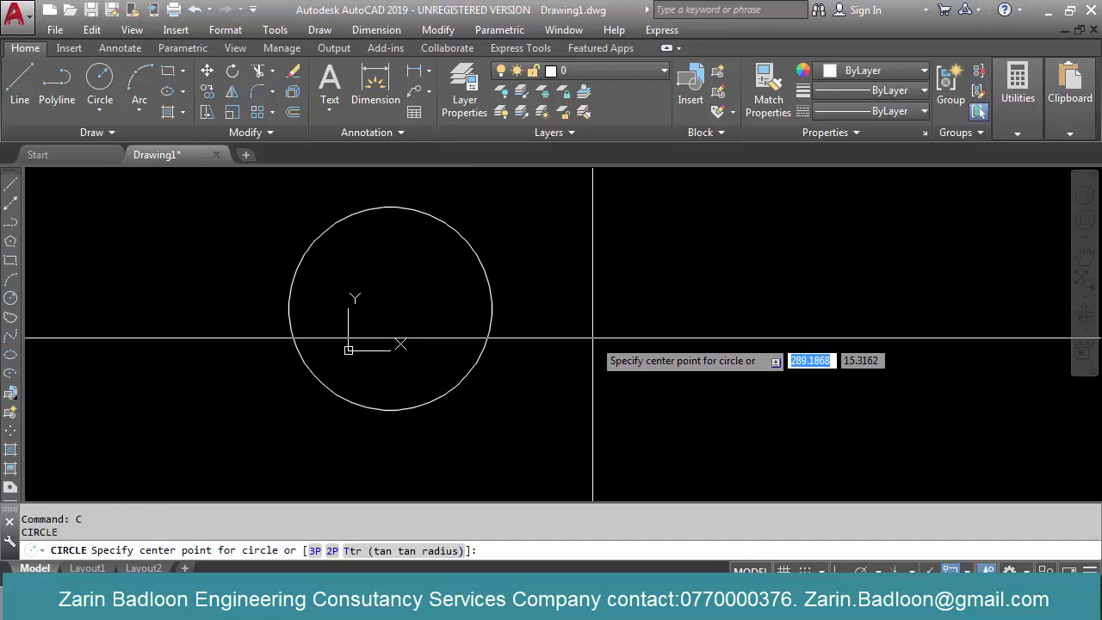
{"action": "left_click", "coordinate": [592, 339]}
{"action": "type", "text": "d"}
{"action": "key", "text": "Return"}
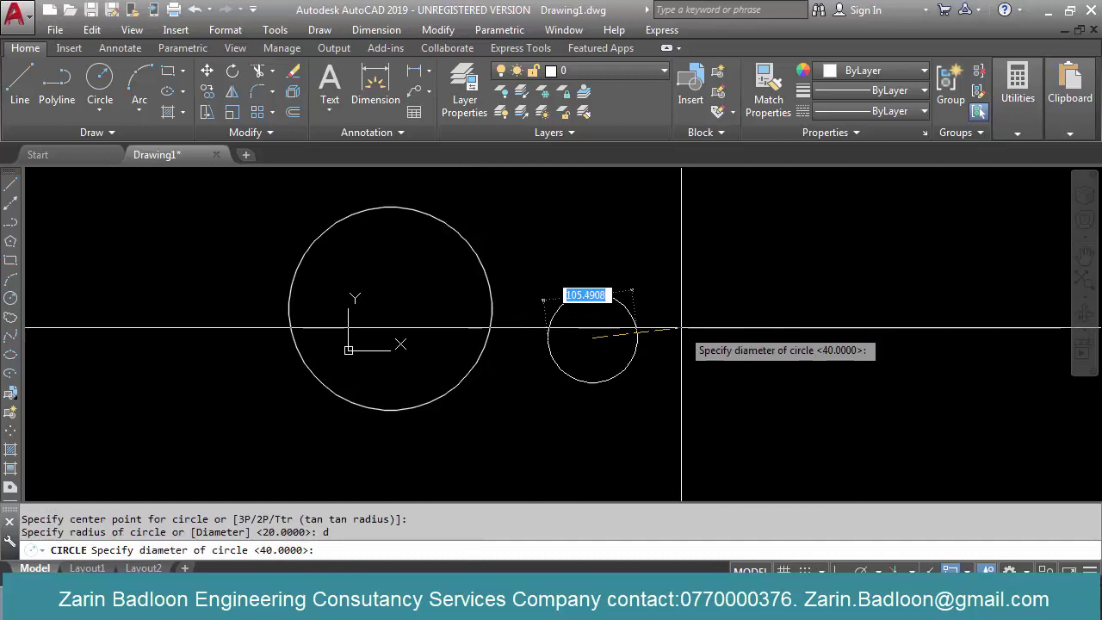
{"action": "key", "text": "Return"}
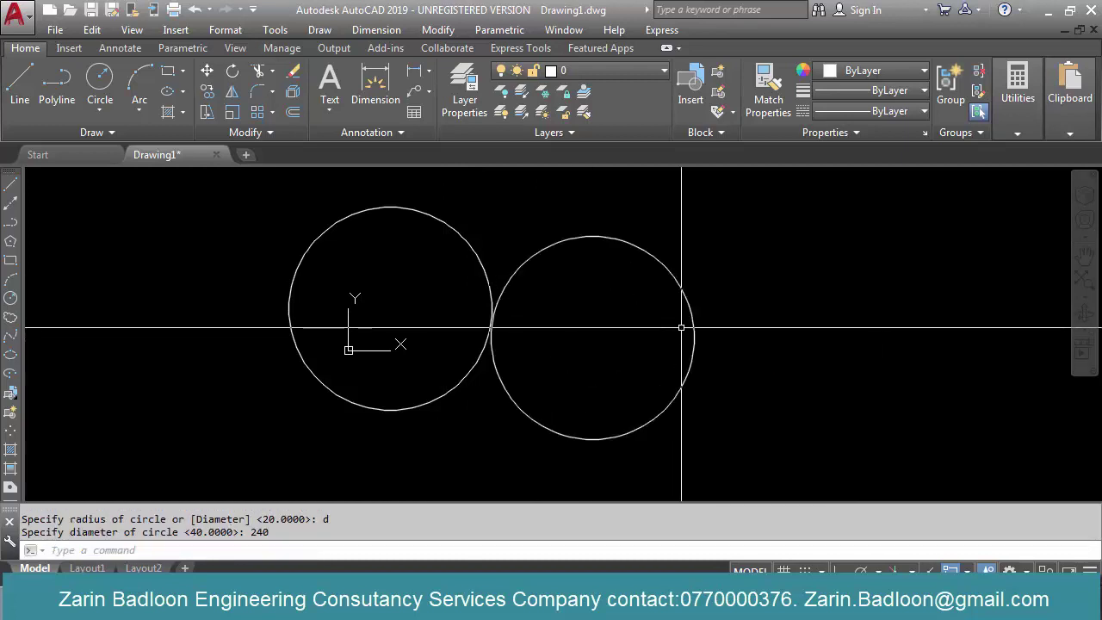
Erase both circles from the drawing
{"action": "left_click", "coordinate": [593, 312]}
{"action": "left_click", "coordinate": [477, 370]}
{"action": "type", "text": "E"}
{"action": "key", "text": "Return"}
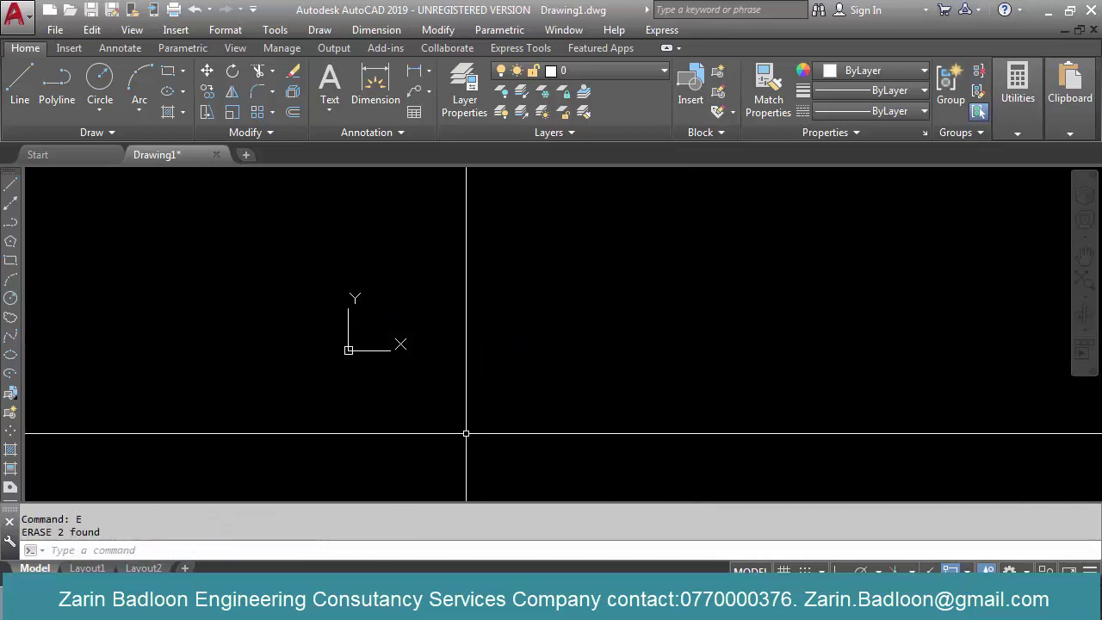
Place fifteen scattered points across the empty drawing area with the Multiple Point command
{"action": "scroll", "coordinate": [457, 344], "scroll_direction": "up", "scroll_amount": 4}
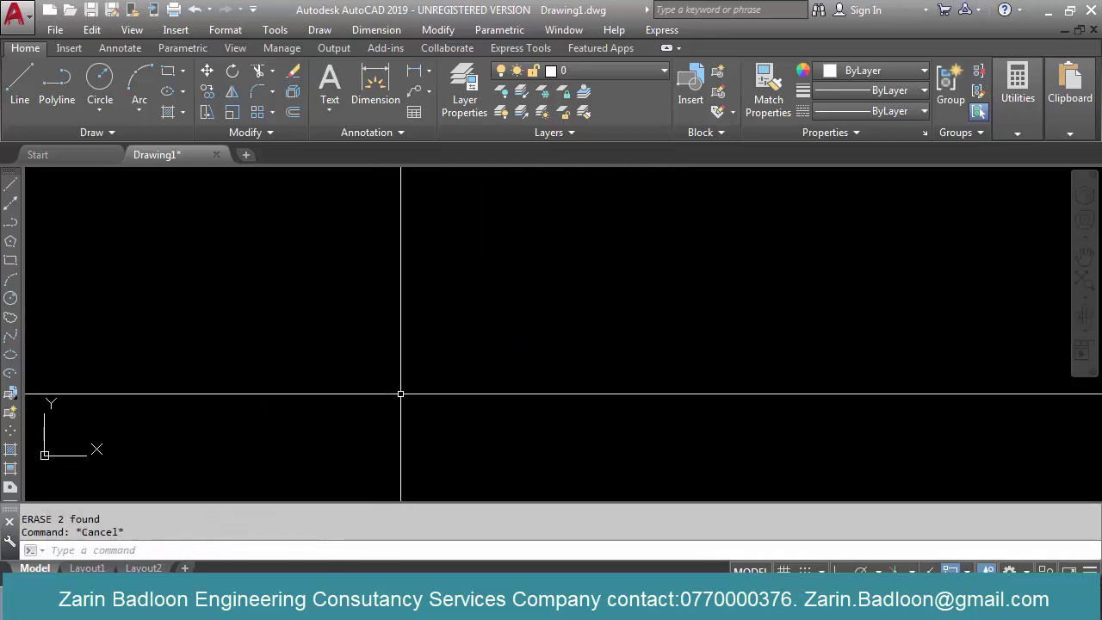
{"action": "left_click", "coordinate": [234, 31]}
{"action": "left_click", "coordinate": [237, 33]}
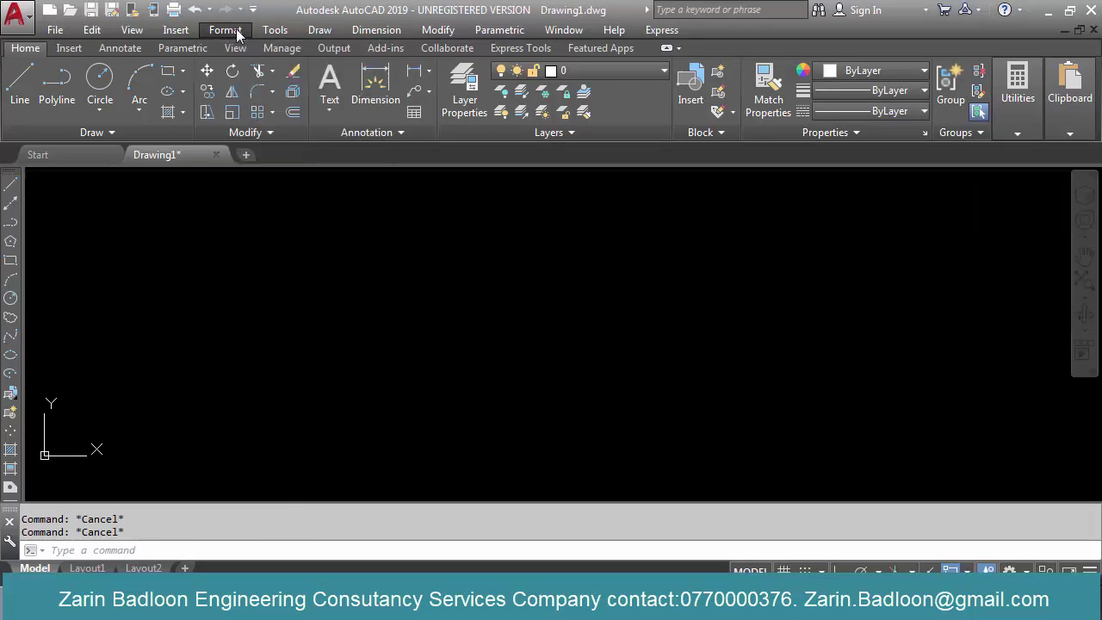
{"action": "left_click", "coordinate": [320, 31]}
{"action": "mouse_move", "coordinate": [353, 401]}
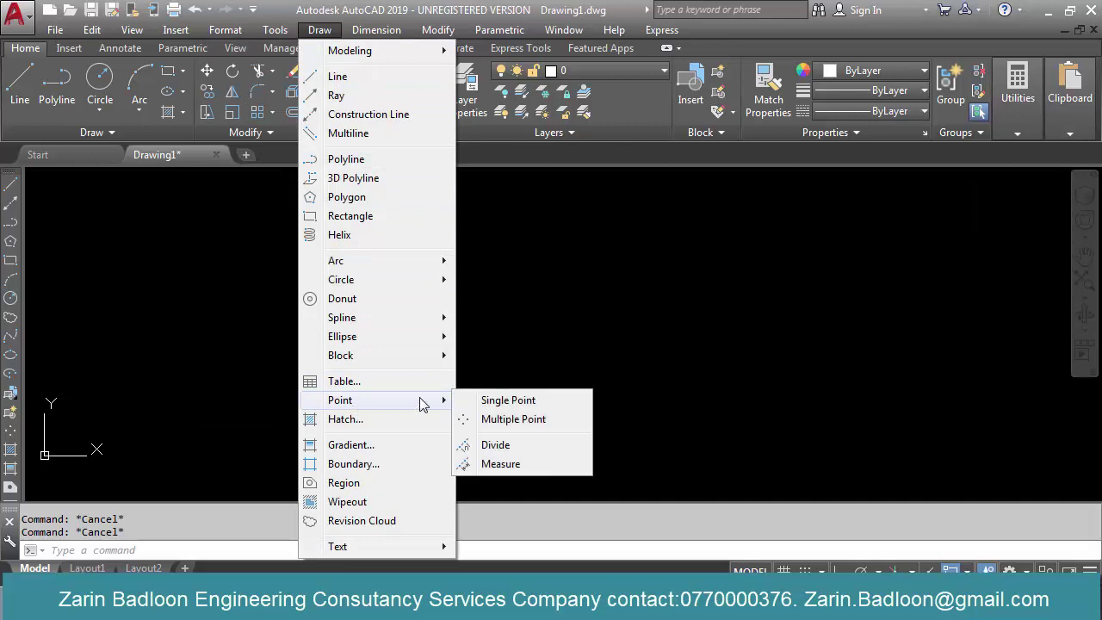
{"action": "left_click", "coordinate": [516, 420]}
{"action": "left_click", "coordinate": [471, 369]}
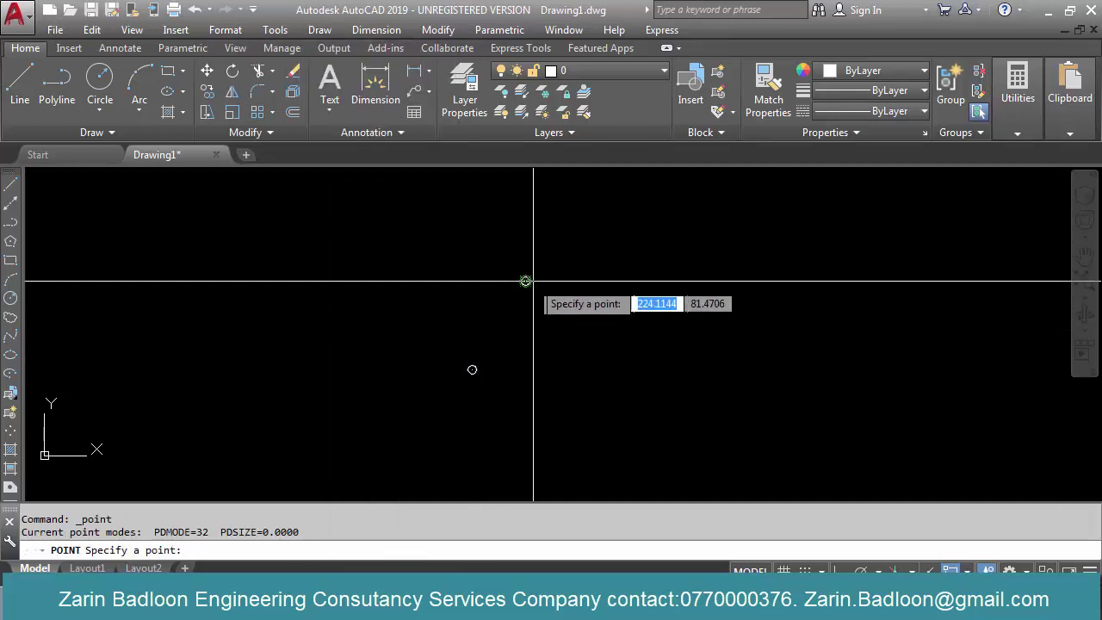
{"action": "left_click", "coordinate": [525, 281]}
{"action": "left_click", "coordinate": [595, 299]}
{"action": "left_click", "coordinate": [619, 377]}
{"action": "left_click", "coordinate": [703, 313]}
{"action": "left_click", "coordinate": [703, 427]}
{"action": "left_click", "coordinate": [877, 329]}
{"action": "left_click", "coordinate": [783, 258]}
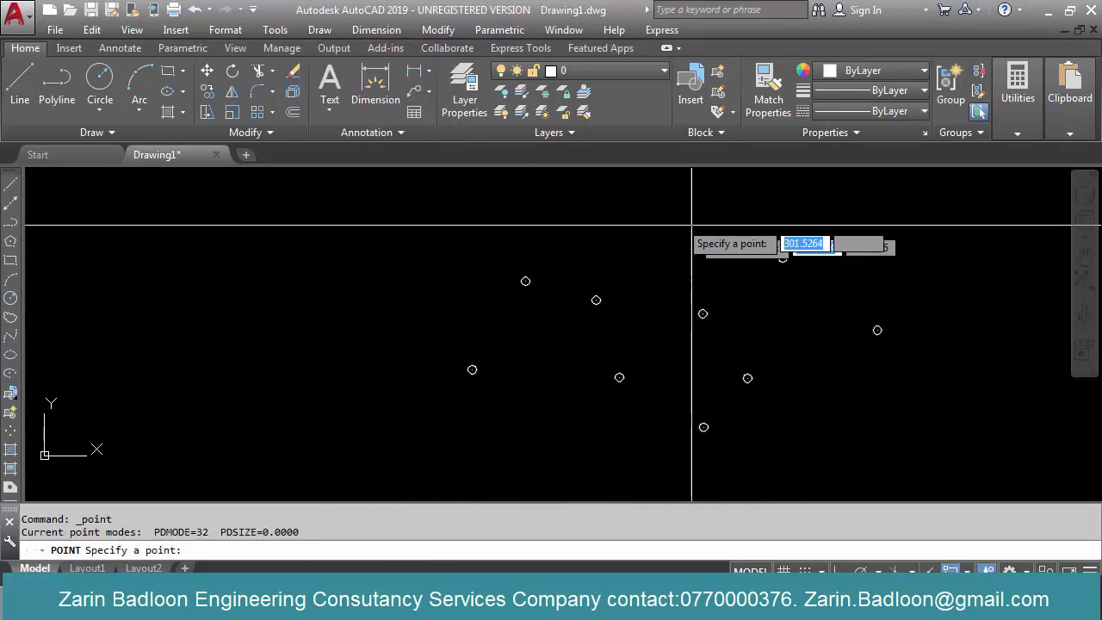
{"action": "left_click", "coordinate": [664, 213]}
{"action": "left_click", "coordinate": [611, 229]}
{"action": "left_click", "coordinate": [402, 221]}
{"action": "left_click", "coordinate": [382, 266]}
{"action": "left_click", "coordinate": [379, 334]}
{"action": "left_click", "coordinate": [455, 290]}
{"action": "key", "text": "Escape"}
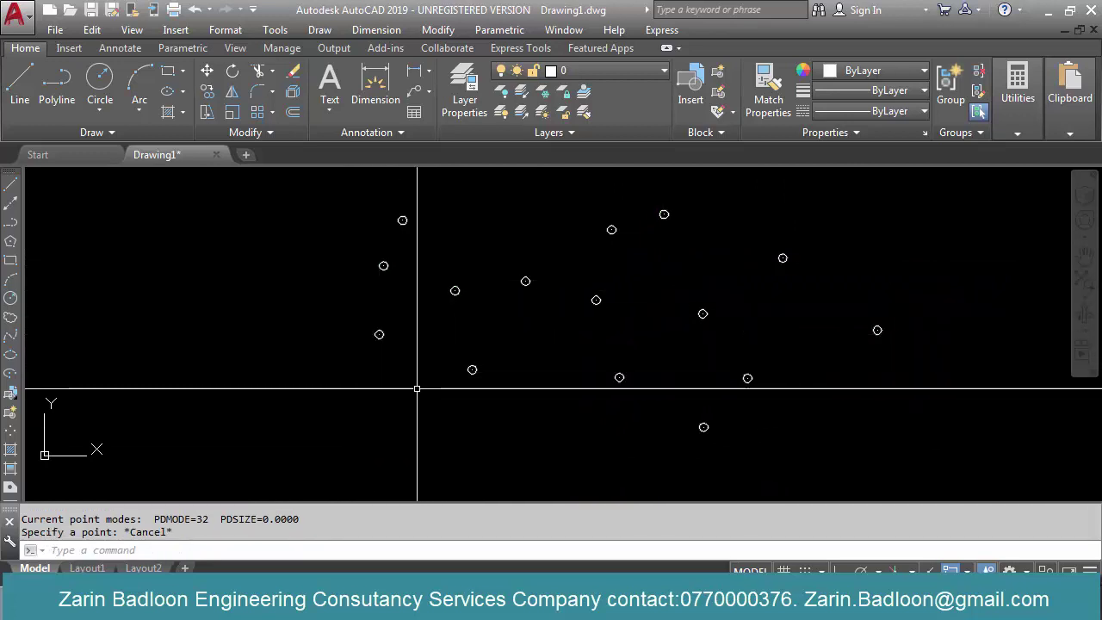
Draw a circle with the 2P option, using two neighbouring points of the leftmost group as its diameter ends
{"action": "type", "text": "c"}
{"action": "key", "text": "Return"}
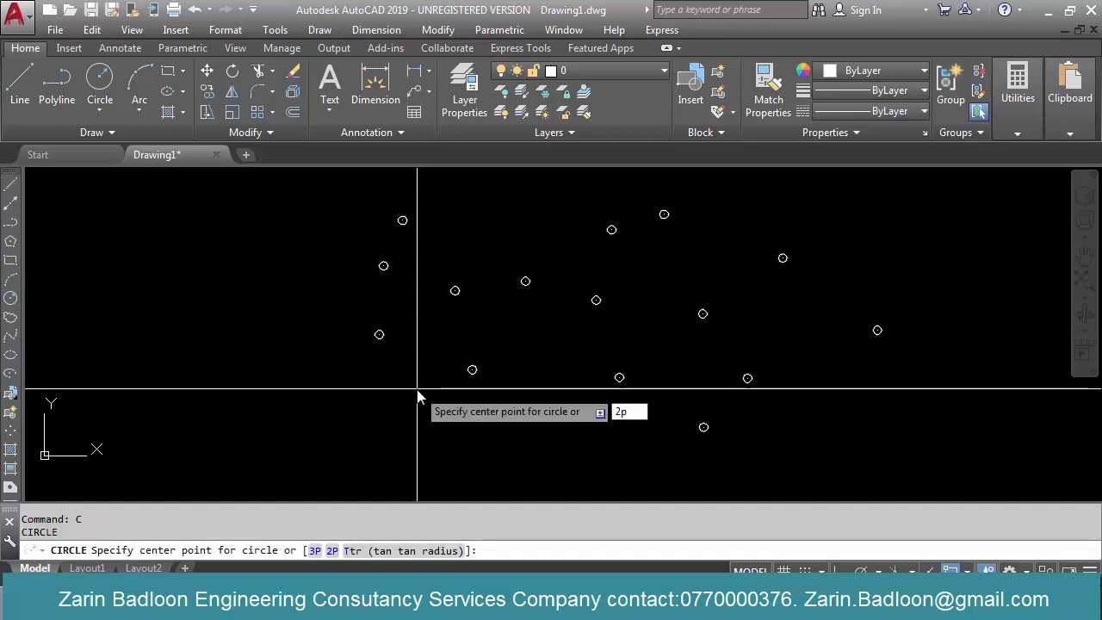
{"action": "type", "text": "2p"}
{"action": "key", "text": "Return"}
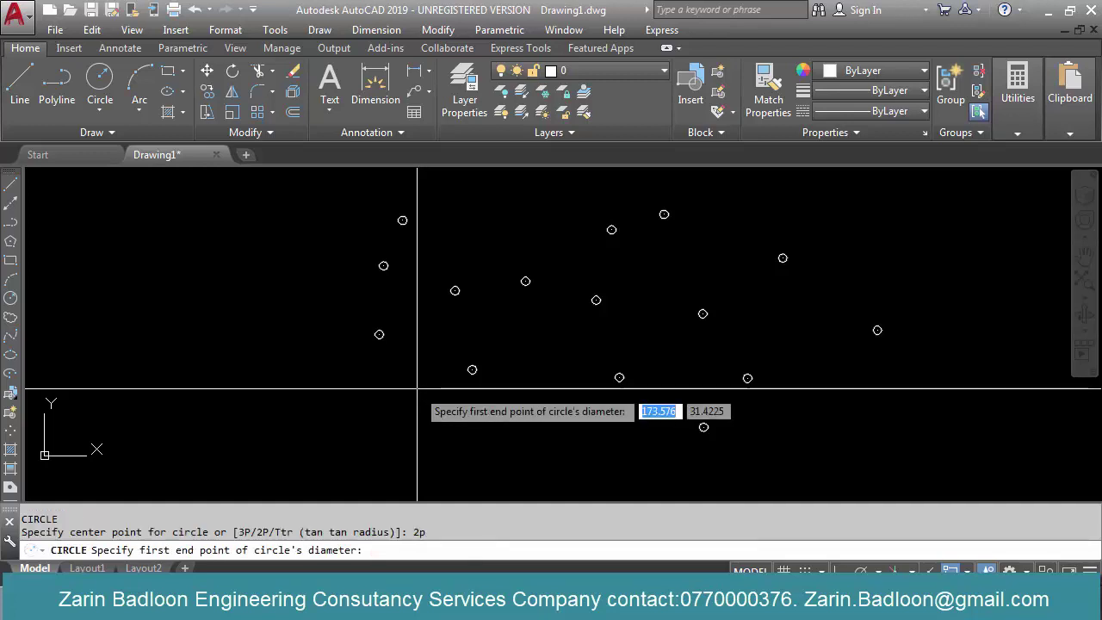
{"action": "left_click", "coordinate": [383, 265]}
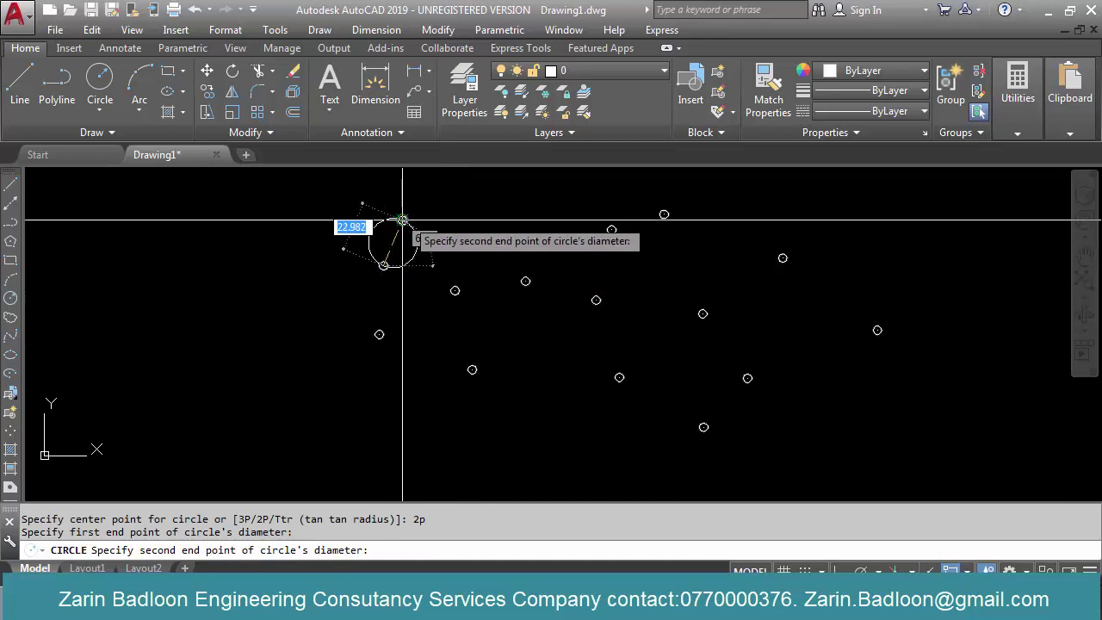
{"action": "left_click", "coordinate": [454, 290]}
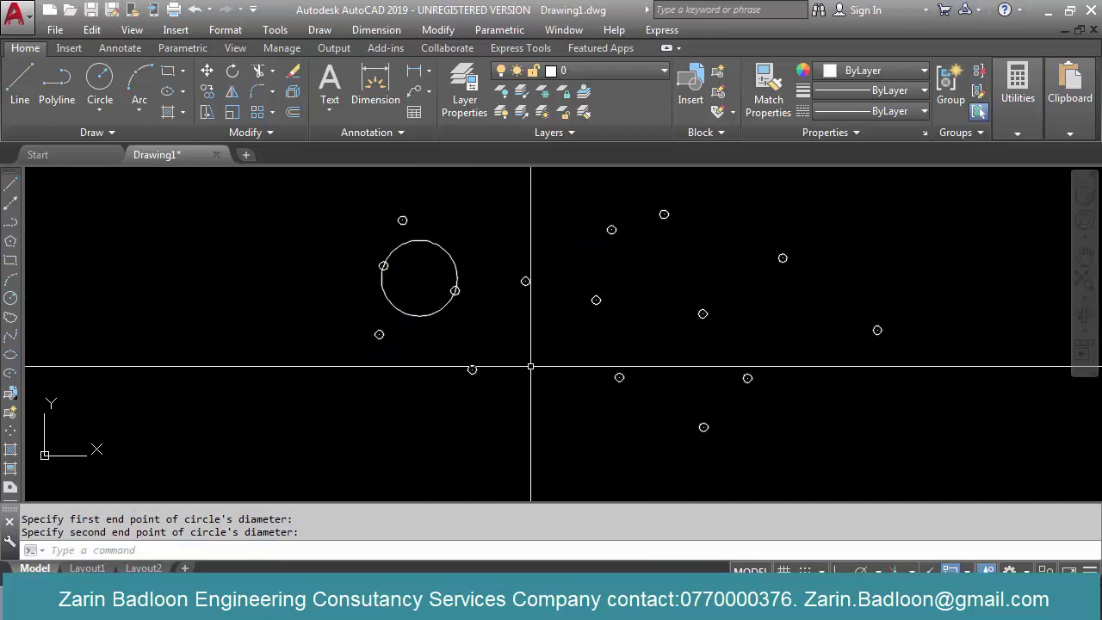
{"action": "key", "text": "Return"}
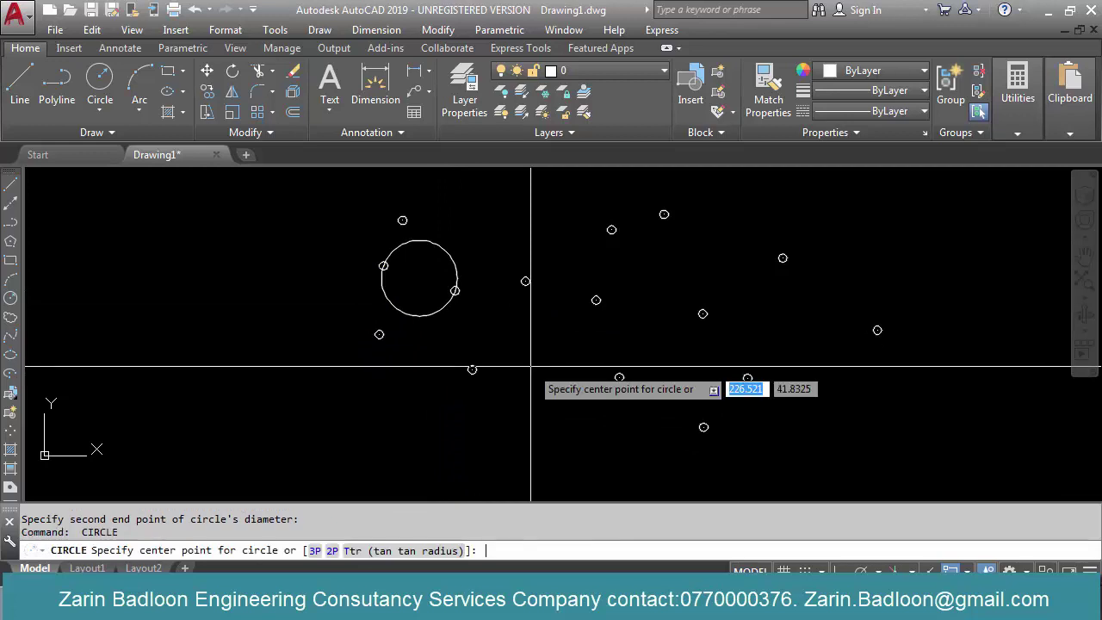
{"action": "type", "text": "3p"}
{"action": "key", "text": "Return"}
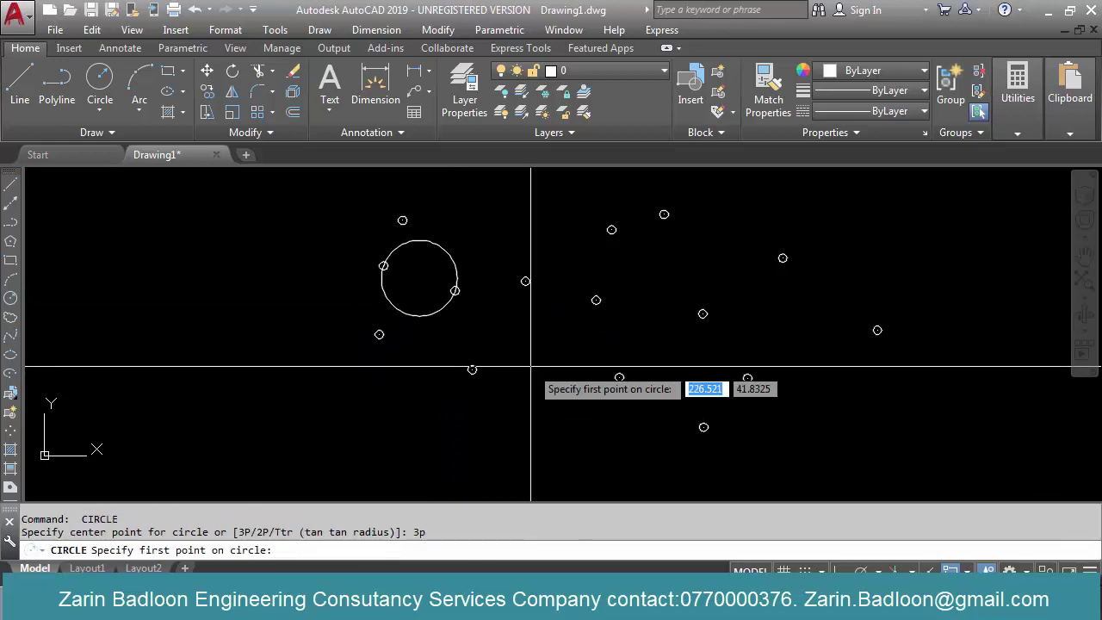
{"action": "left_click", "coordinate": [471, 370]}
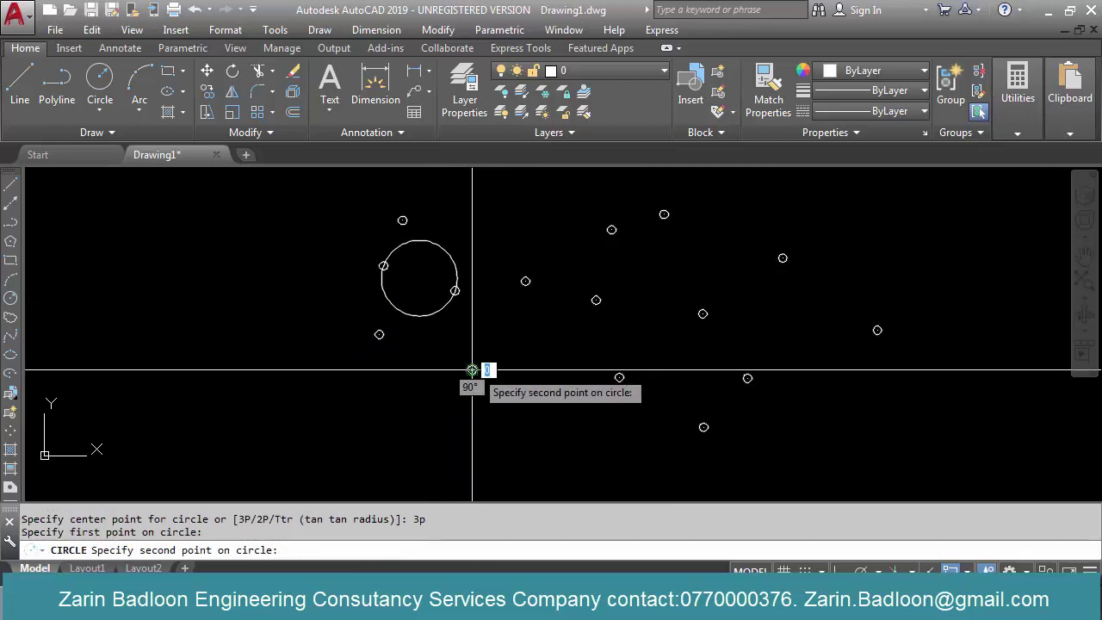
{"action": "left_click", "coordinate": [525, 282]}
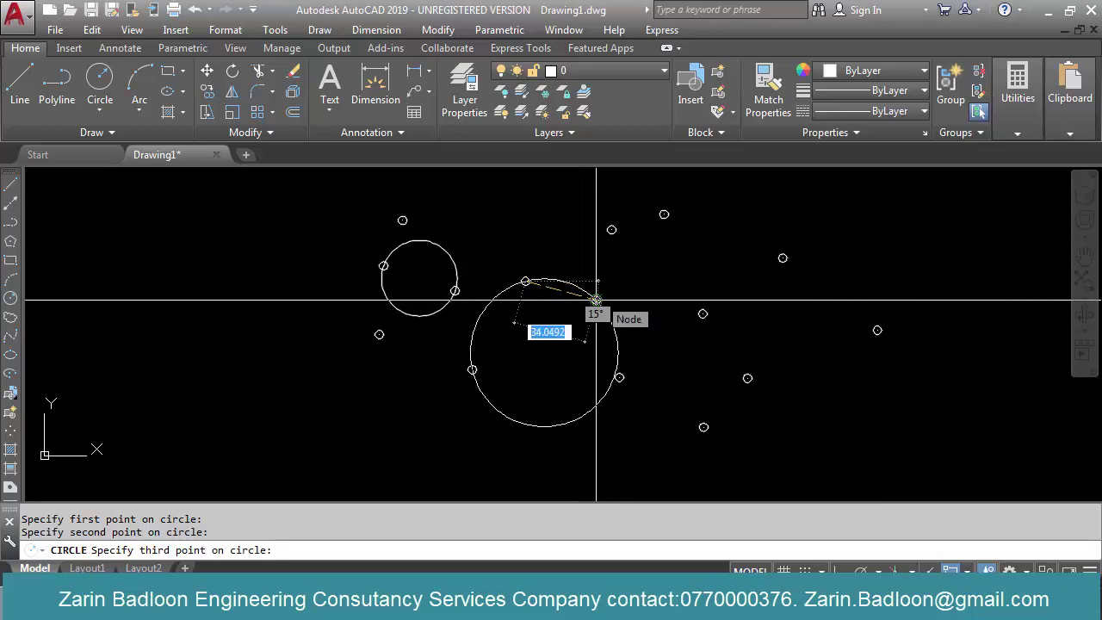
{"action": "key", "text": "Escape"}
Draw a long, nearly horizontal line just above the lowest point
{"action": "type", "text": "l"}
{"action": "key", "text": "Return"}
{"action": "left_click", "coordinate": [490, 416]}
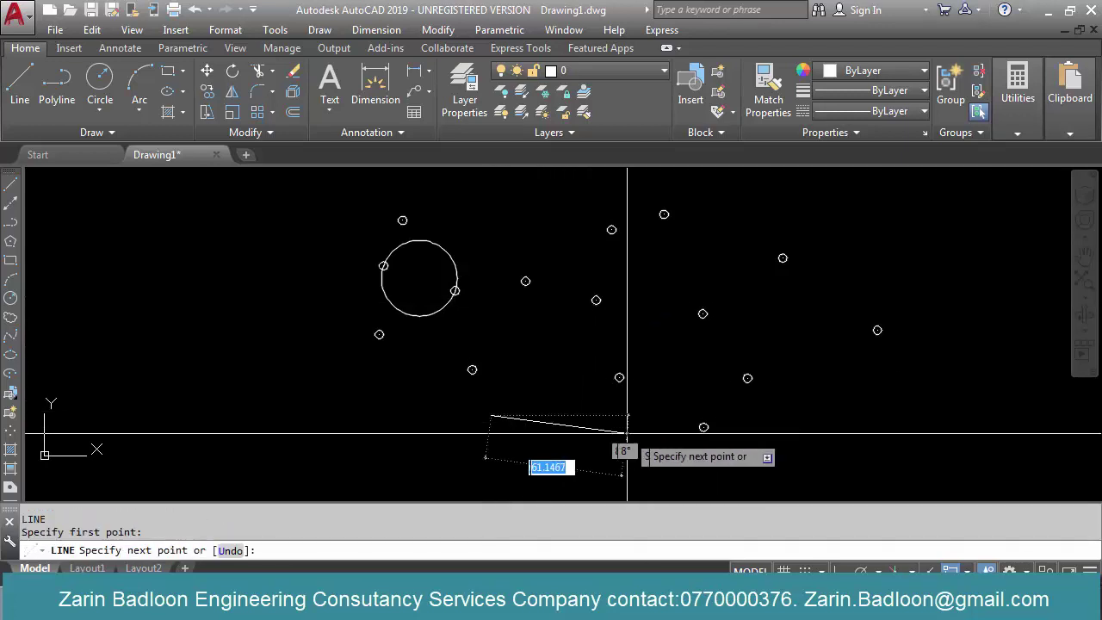
{"action": "left_click", "coordinate": [820, 415]}
{"action": "key", "text": "Return"}
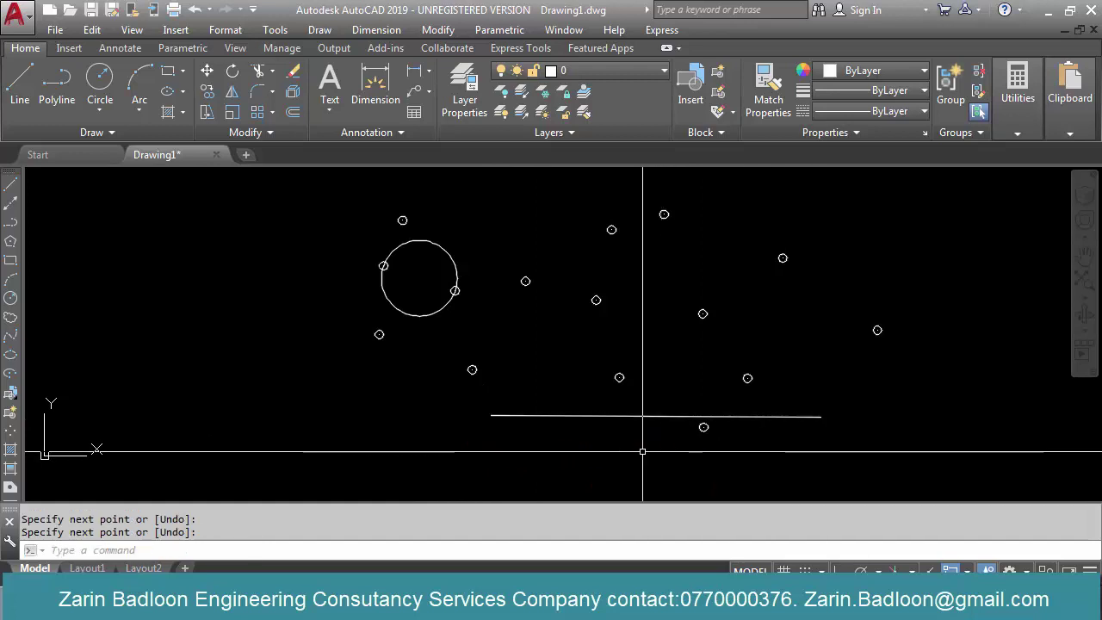
Copy the point just above the line to three spaced positions on the line
{"action": "type", "text": "co"}
{"action": "key", "text": "Return"}
{"action": "left_click", "coordinate": [640, 345]}
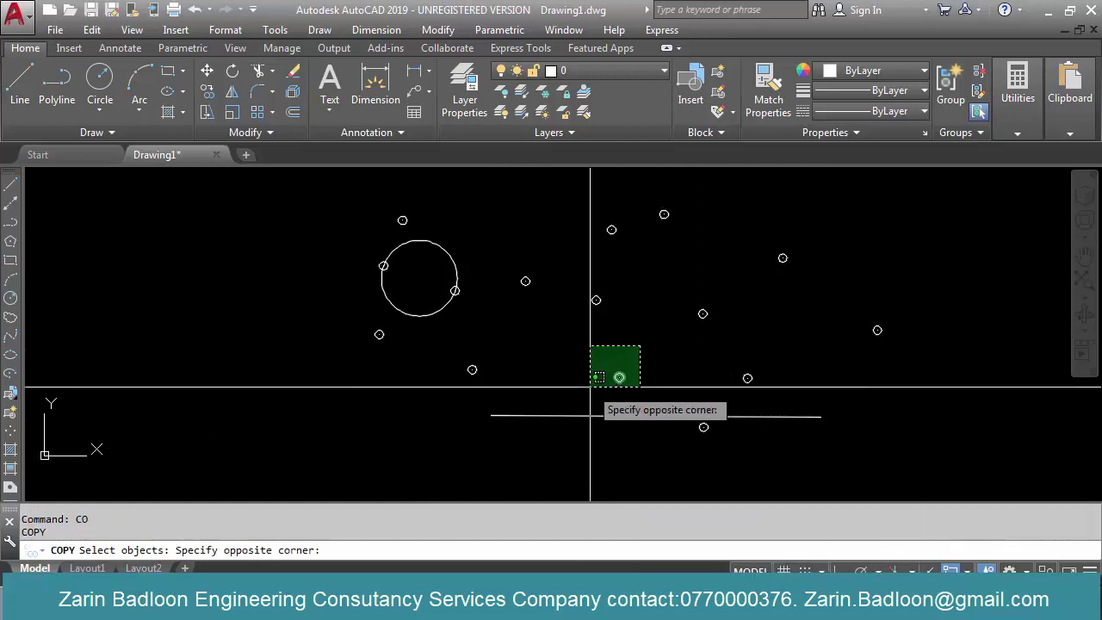
{"action": "left_click", "coordinate": [590, 386]}
{"action": "key", "text": "Return"}
{"action": "left_click", "coordinate": [619, 377]}
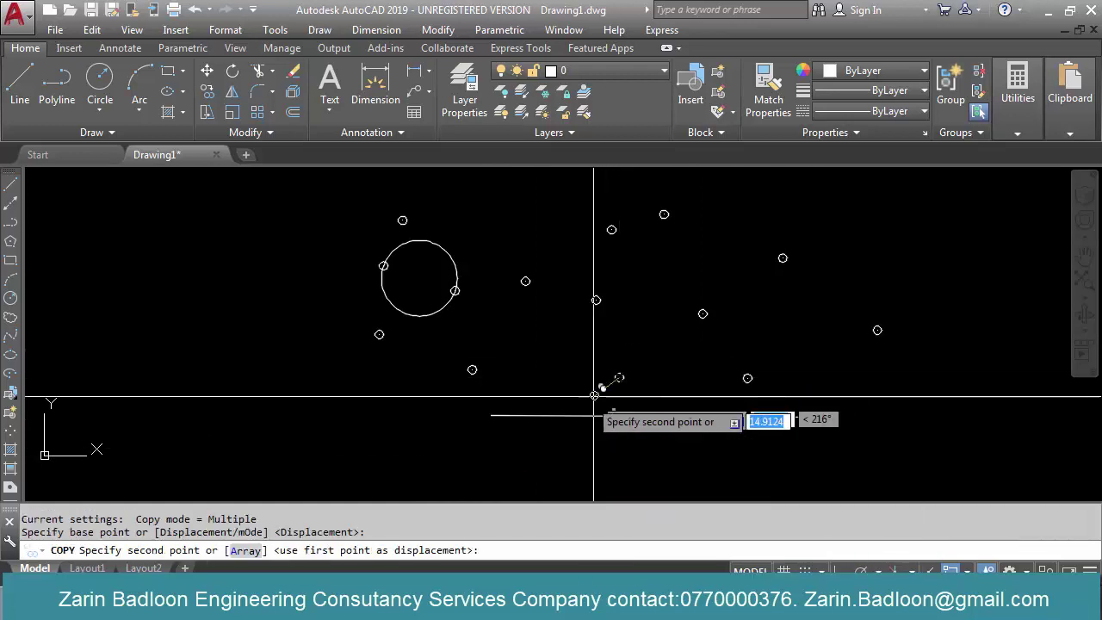
{"action": "left_click", "coordinate": [539, 416]}
{"action": "left_click", "coordinate": [601, 416]}
{"action": "left_click", "coordinate": [656, 416]}
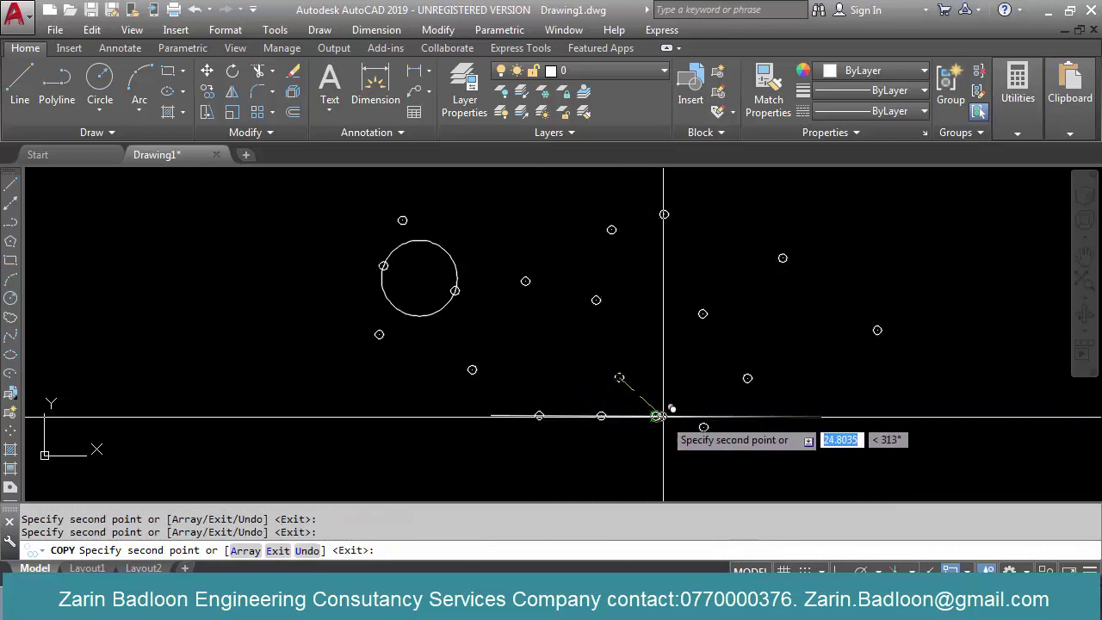
{"action": "key", "text": "Return"}
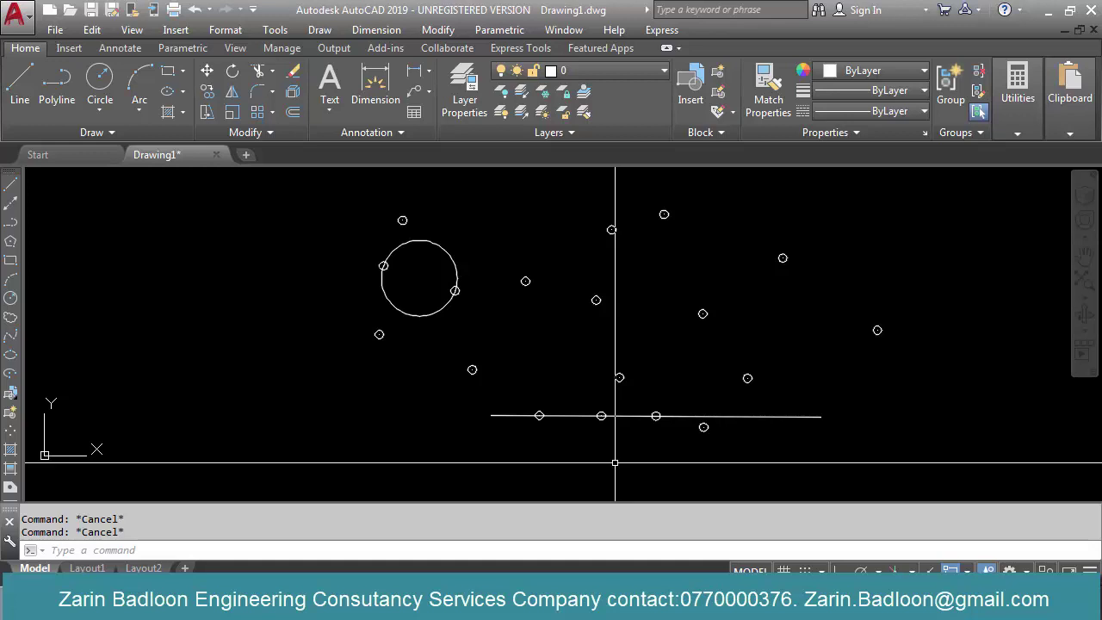
Try to draw a circle with the 3P option through the three points lying on the line
{"action": "type", "text": "c"}
{"action": "key", "text": "Return"}
{"action": "type", "text": "3"}
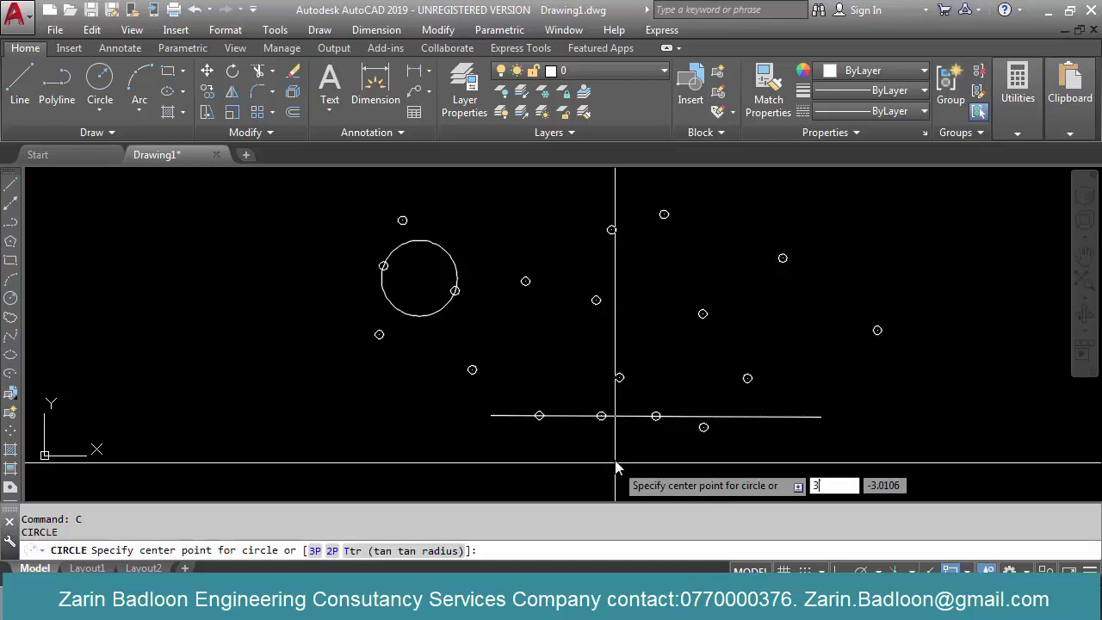
{"action": "type", "text": "p"}
{"action": "key", "text": "Return"}
{"action": "left_click", "coordinate": [539, 416]}
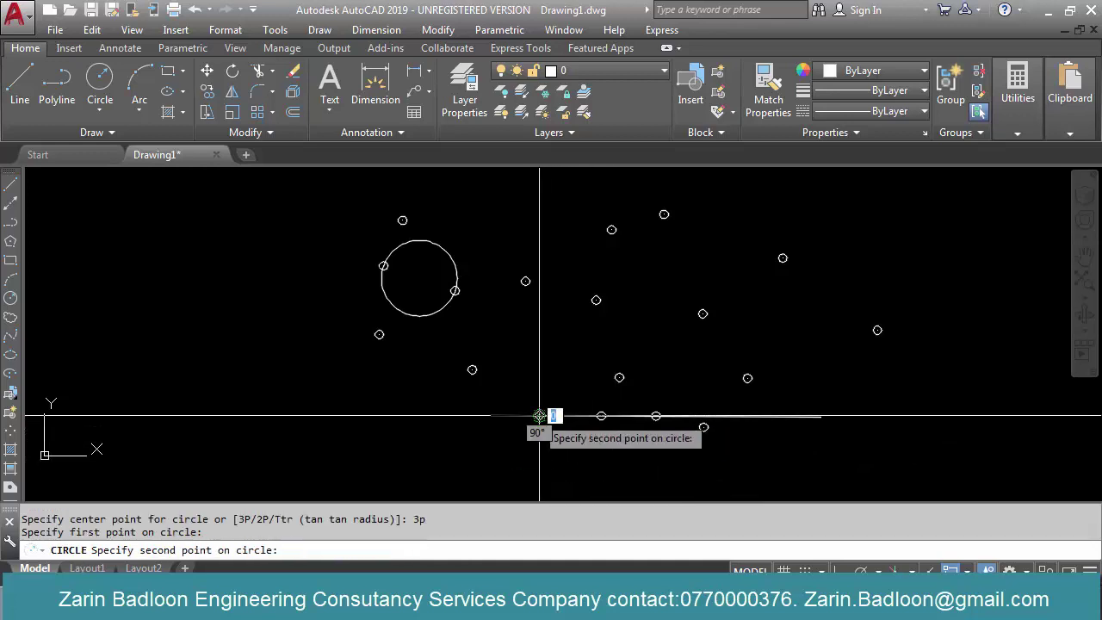
{"action": "left_click", "coordinate": [601, 415]}
{"action": "left_click", "coordinate": [656, 416]}
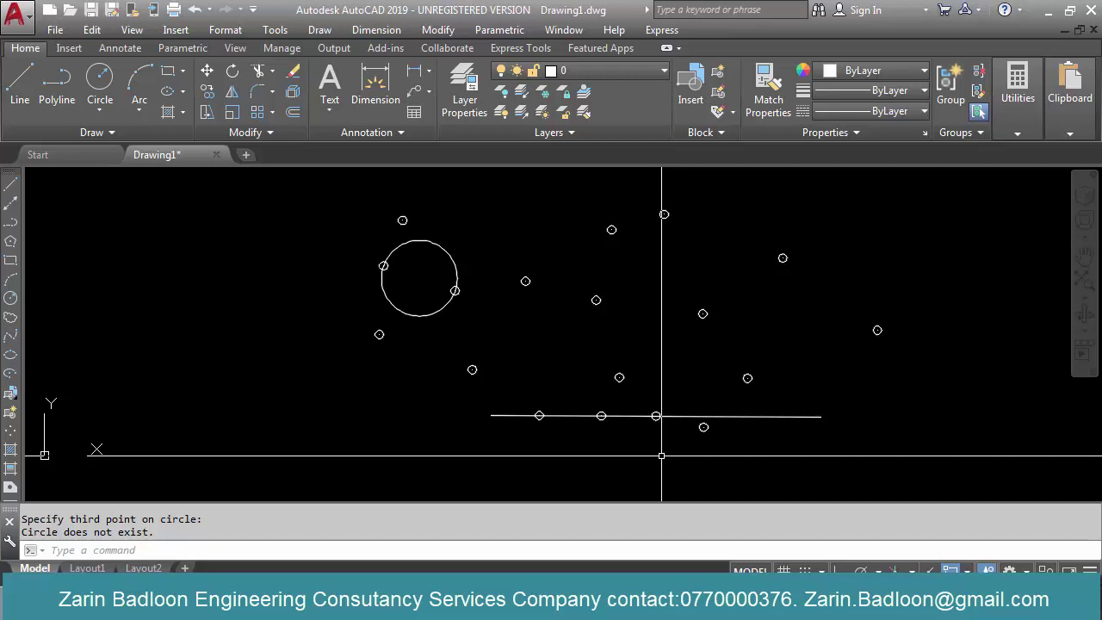
Erase the nearly horizontal line running through the three lower points
{"action": "type", "text": "e"}
{"action": "key", "text": "Return"}
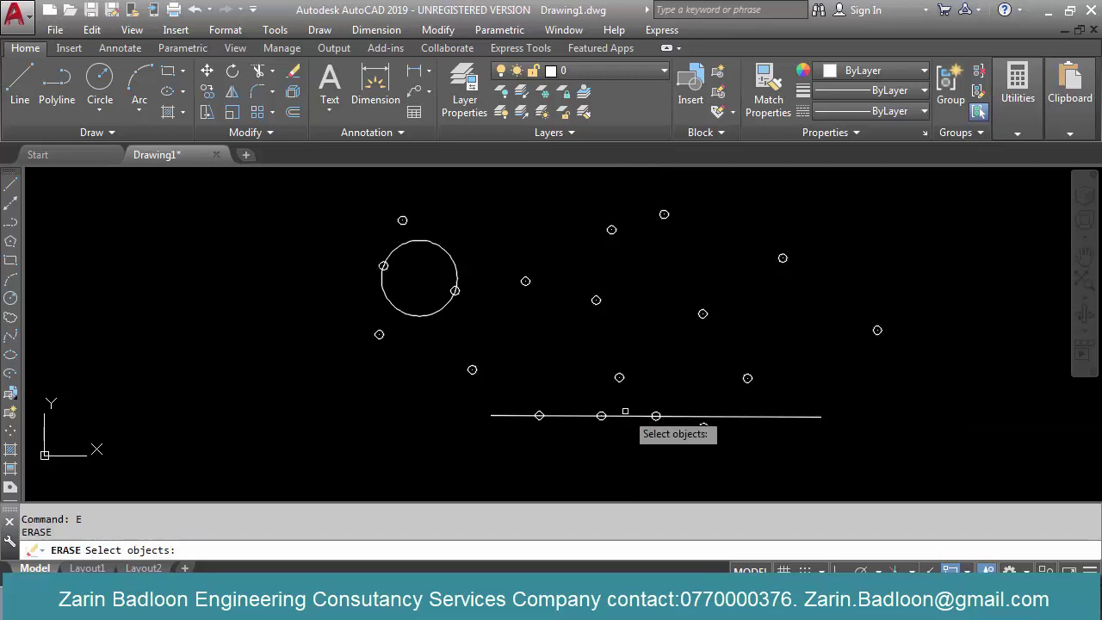
{"action": "left_click", "coordinate": [624, 415]}
{"action": "key", "text": "Return"}
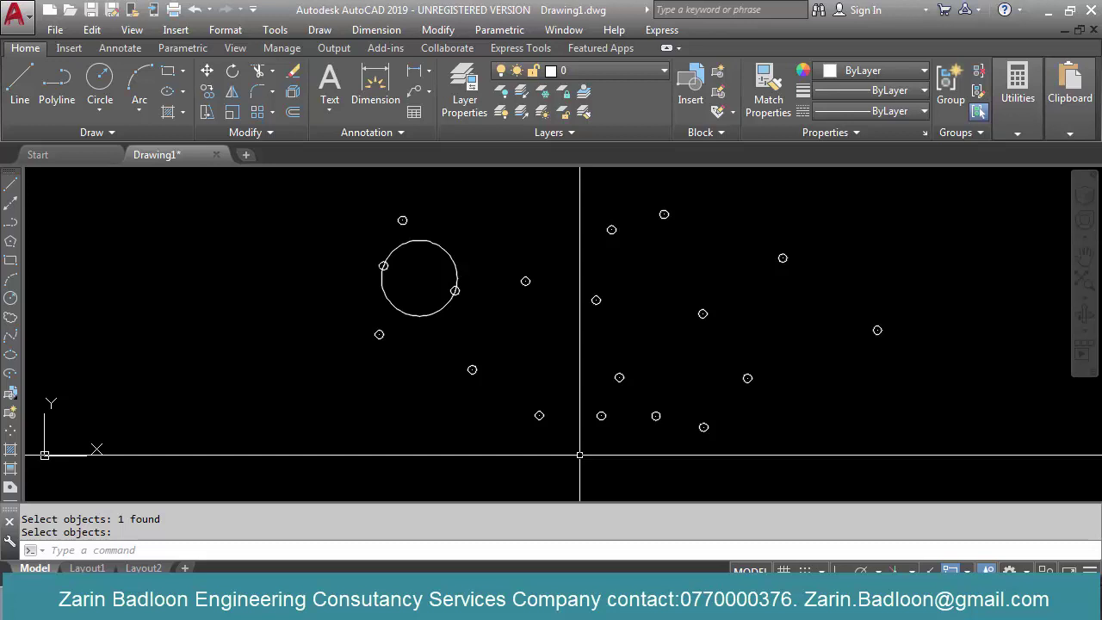
Draw a circle with the 3P option through three non-aligned points in the middle of the scattered group
{"action": "mouse_move", "coordinate": [585, 457]}
{"action": "middle_mouse_down"}
{"action": "mouse_move", "coordinate": [519, 442]}
{"action": "mouse_move", "coordinate": [563, 423]}
{"action": "middle_mouse_up"}
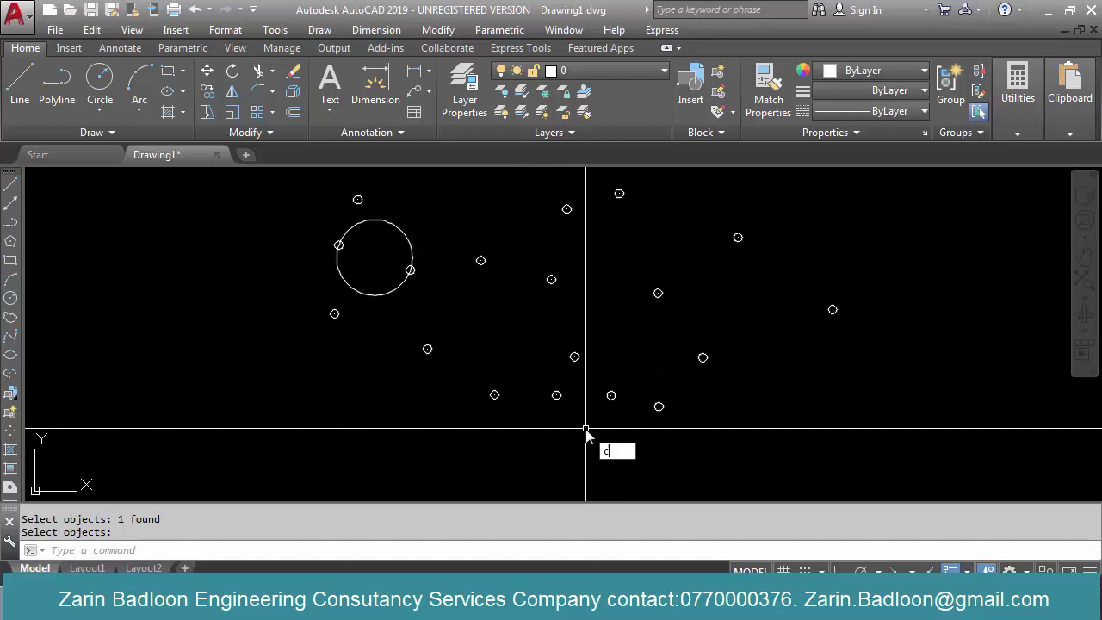
{"action": "key", "text": "Return"}
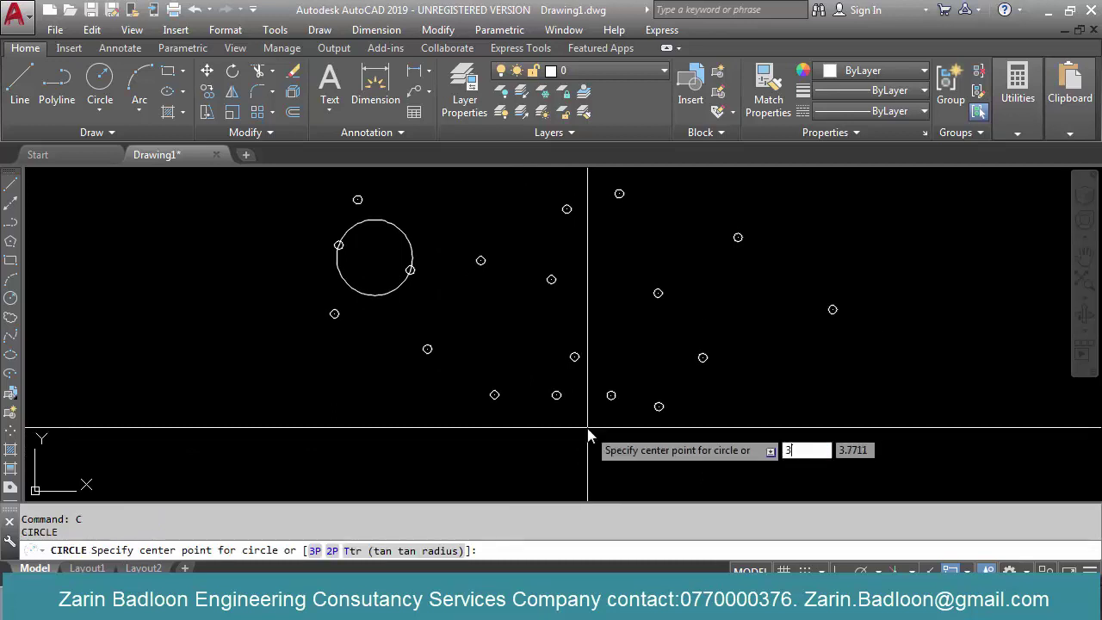
{"action": "type", "text": "3p"}
{"action": "key", "text": "Return"}
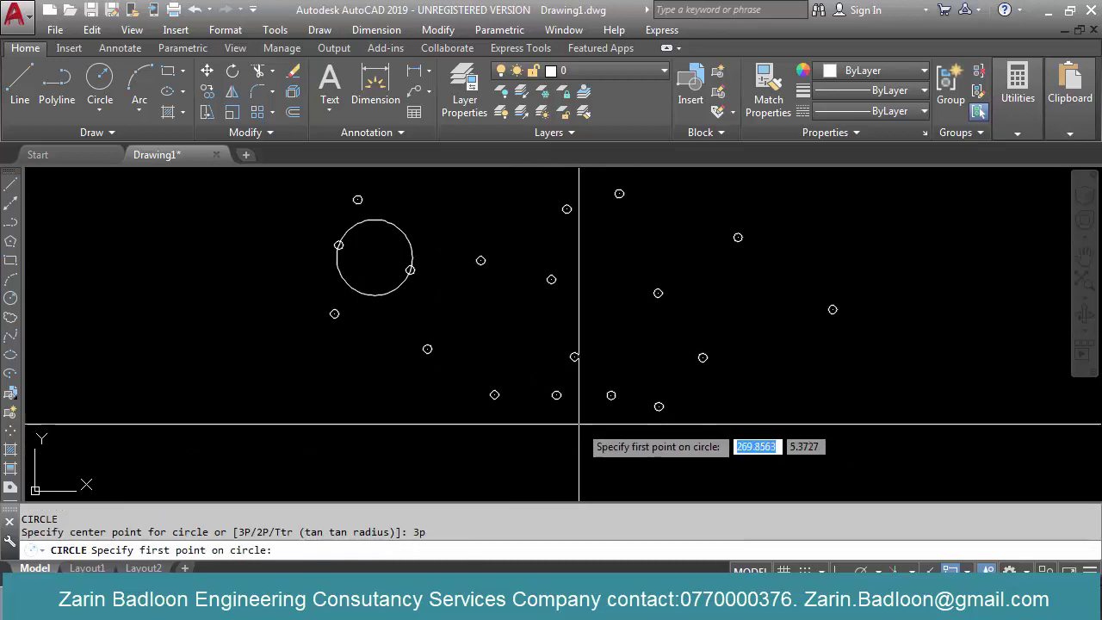
{"action": "left_click", "coordinate": [574, 357]}
{"action": "left_click", "coordinate": [556, 395]}
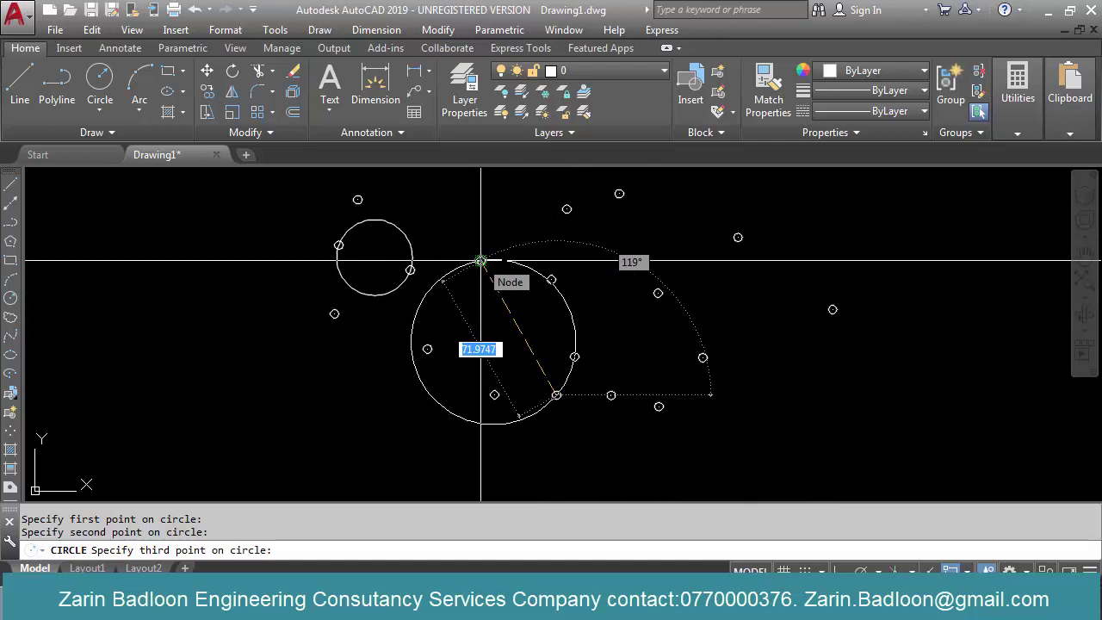
{"action": "left_click", "coordinate": [480, 260]}
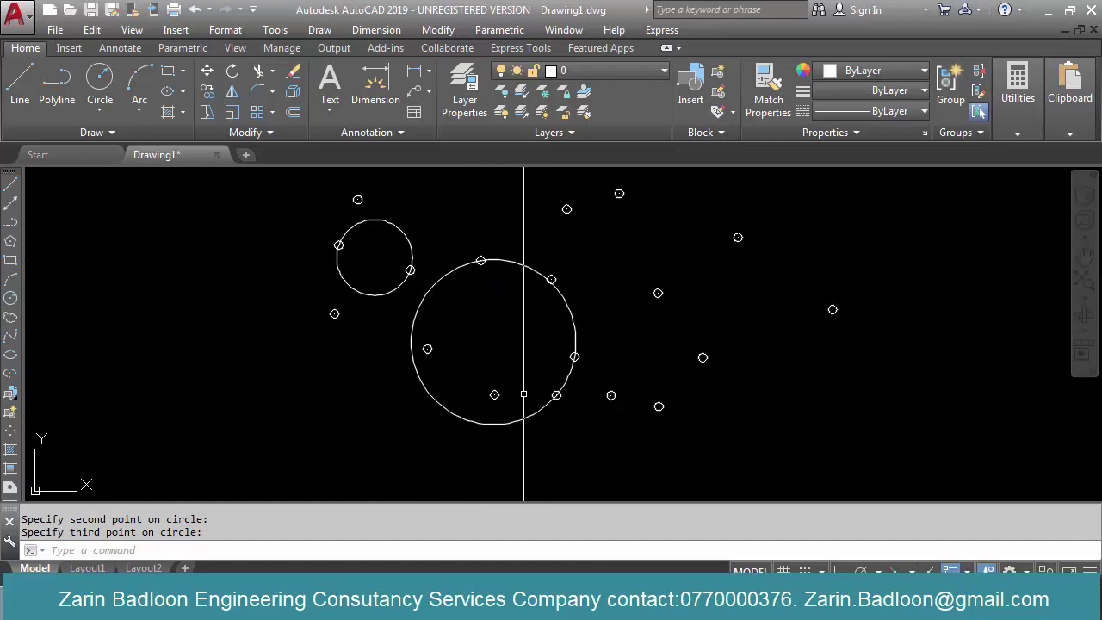
{"action": "middle_click_drag", "start_coordinate": [532, 362], "coordinate": [502, 394]}
{"action": "key", "text": "Escape"}
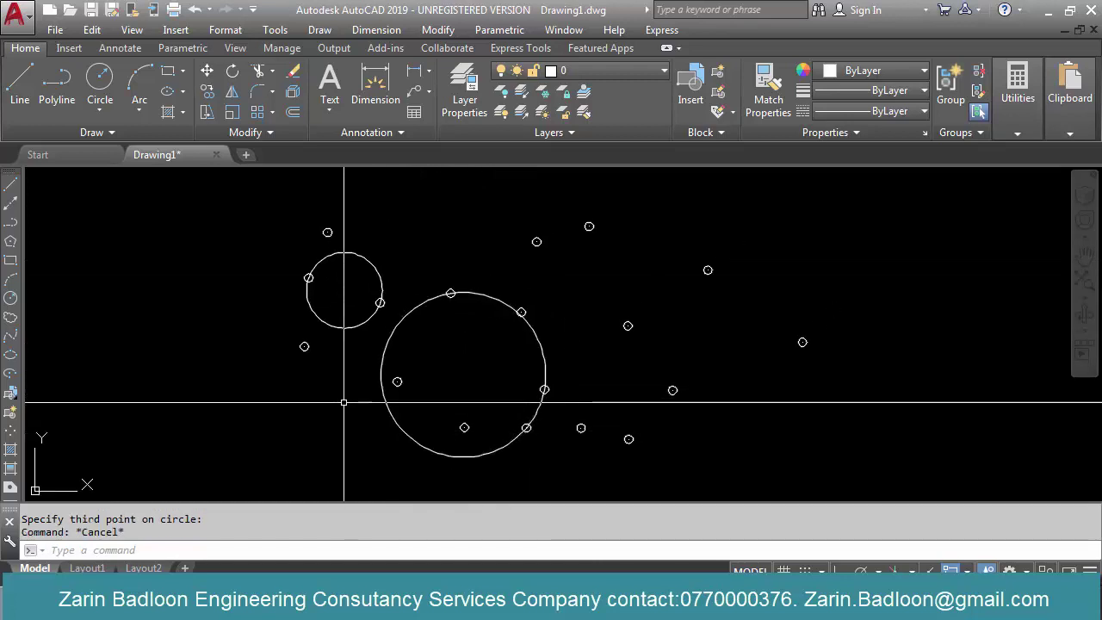
Erase all the points and both circles from the drawing
{"action": "scroll", "coordinate": [369, 387], "scroll_direction": "down", "scroll_amount": 3}
{"action": "scroll", "coordinate": [369, 393], "scroll_direction": "up", "scroll_amount": 3}
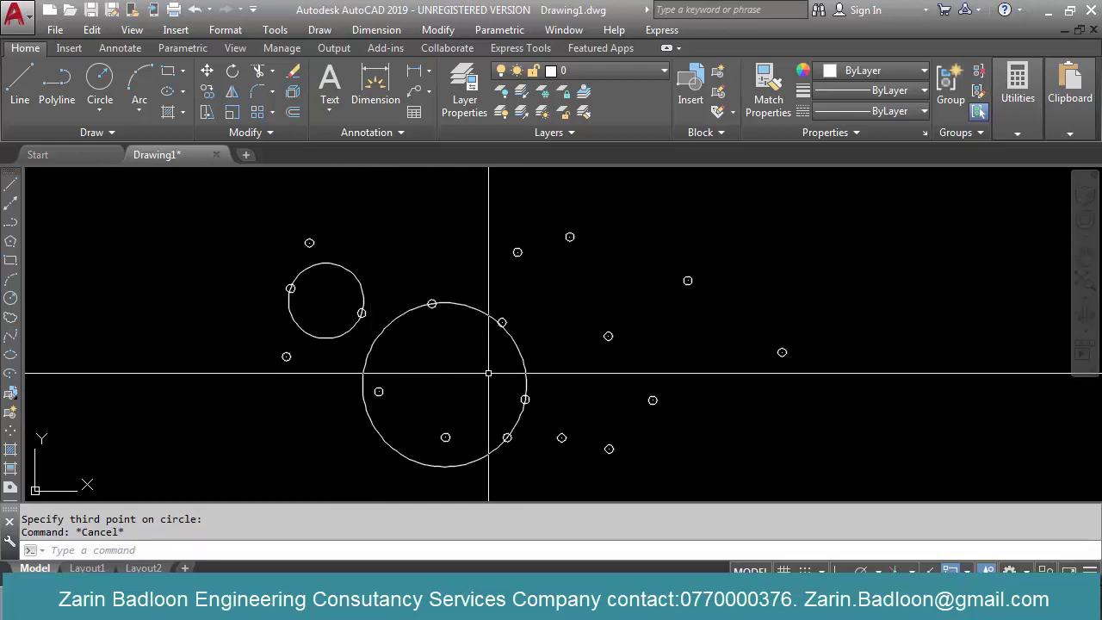
{"action": "middle_click_drag", "start_coordinate": [439, 370], "coordinate": [393, 376]}
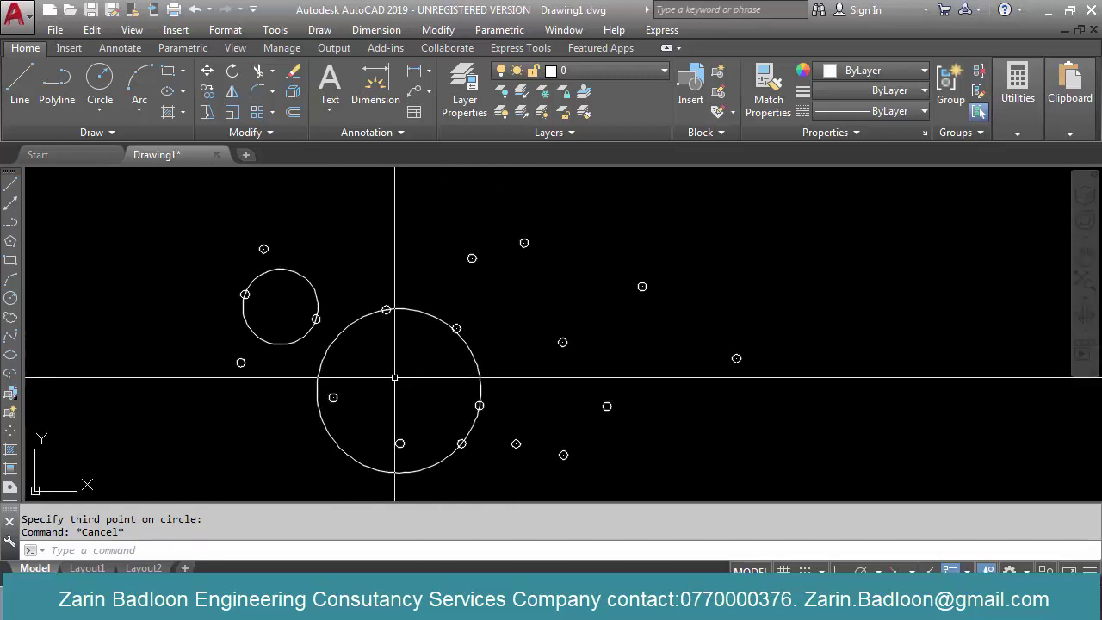
{"action": "scroll", "coordinate": [452, 356], "scroll_direction": "down", "scroll_amount": 3}
{"action": "left_click", "coordinate": [611, 277]}
{"action": "left_click", "coordinate": [370, 435]}
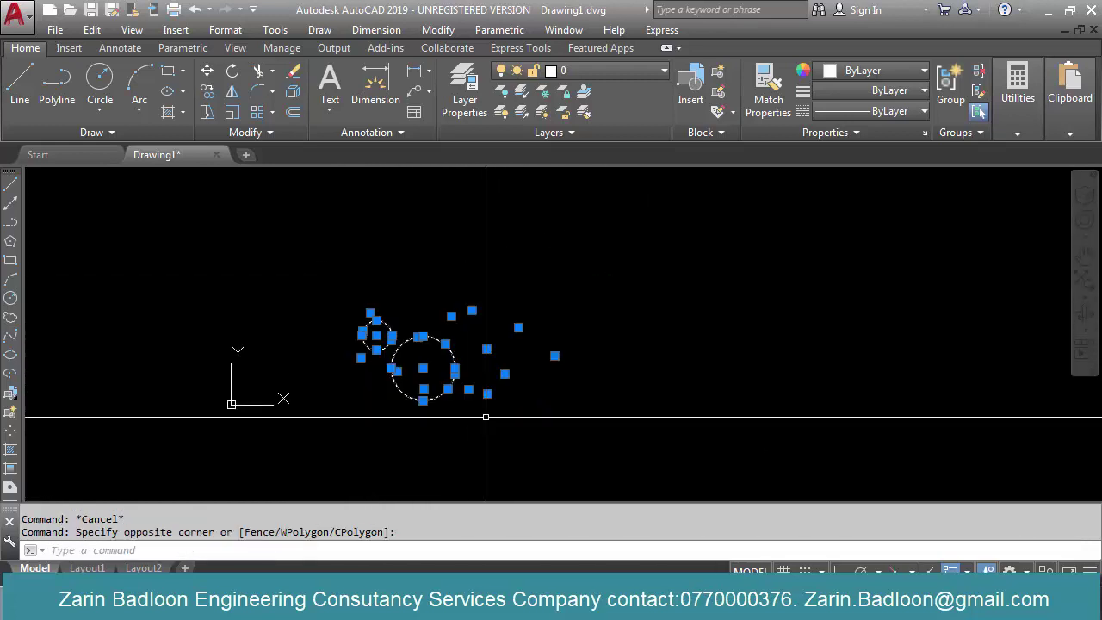
{"action": "type", "text": "E"}
{"action": "key", "text": "Return"}
{"action": "scroll", "coordinate": [454, 357], "scroll_direction": "up", "scroll_amount": 2}
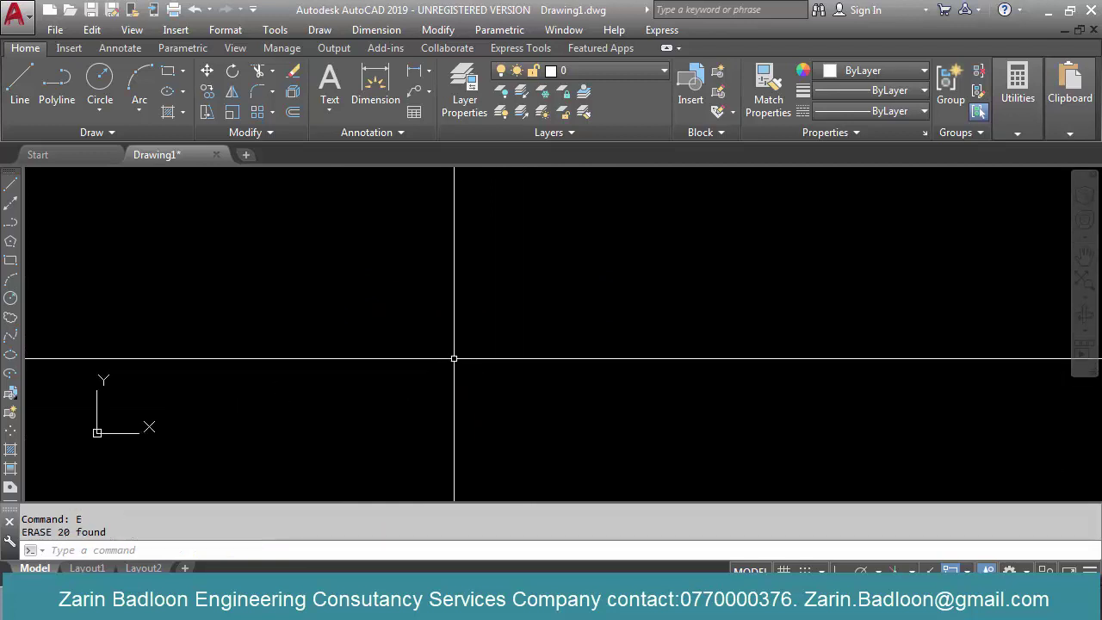
Draw two separate rectangles side by side, a wider one on the left and a narrower one on the right
{"action": "type", "text": "rec"}
{"action": "key", "text": "Return"}
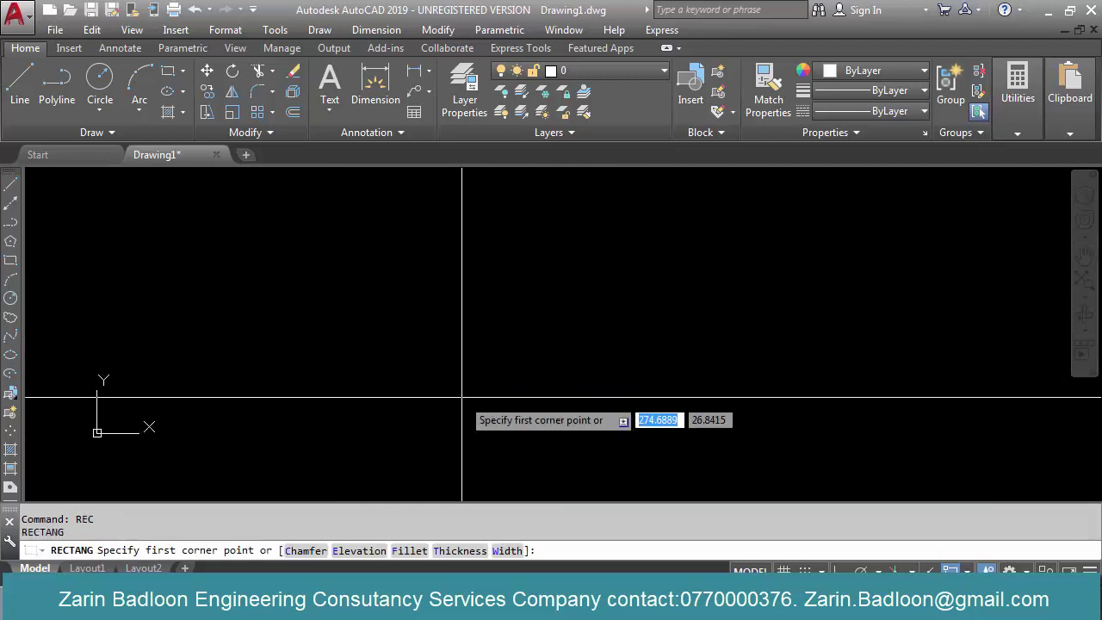
{"action": "left_click", "coordinate": [463, 397]}
{"action": "left_click", "coordinate": [581, 299]}
{"action": "key", "text": "Return"}
{"action": "left_click", "coordinate": [660, 383]}
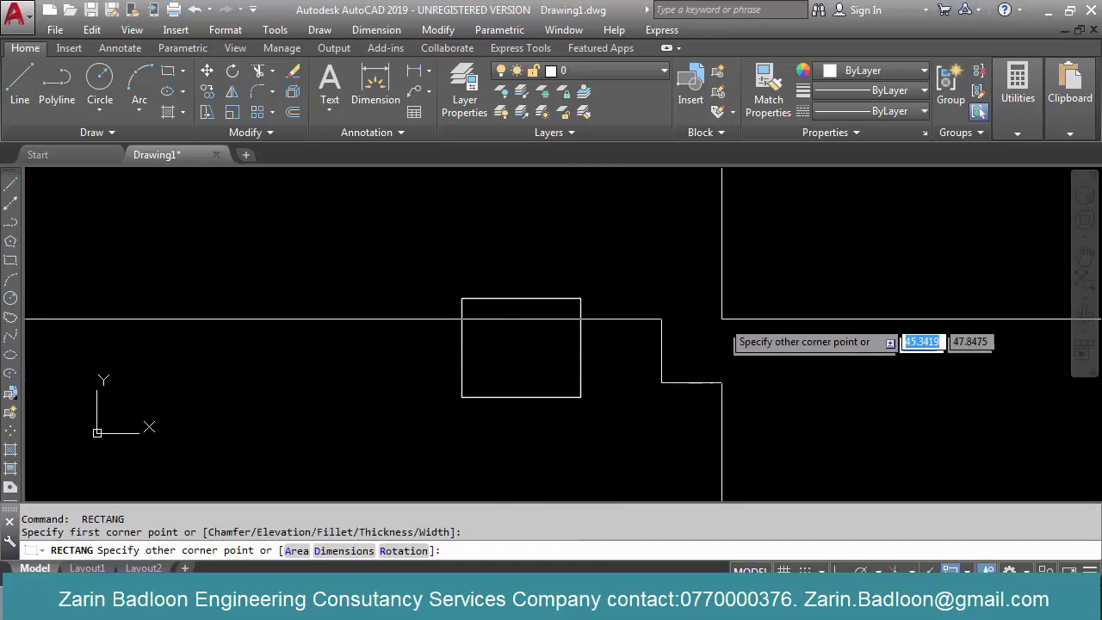
{"action": "left_click", "coordinate": [743, 283]}
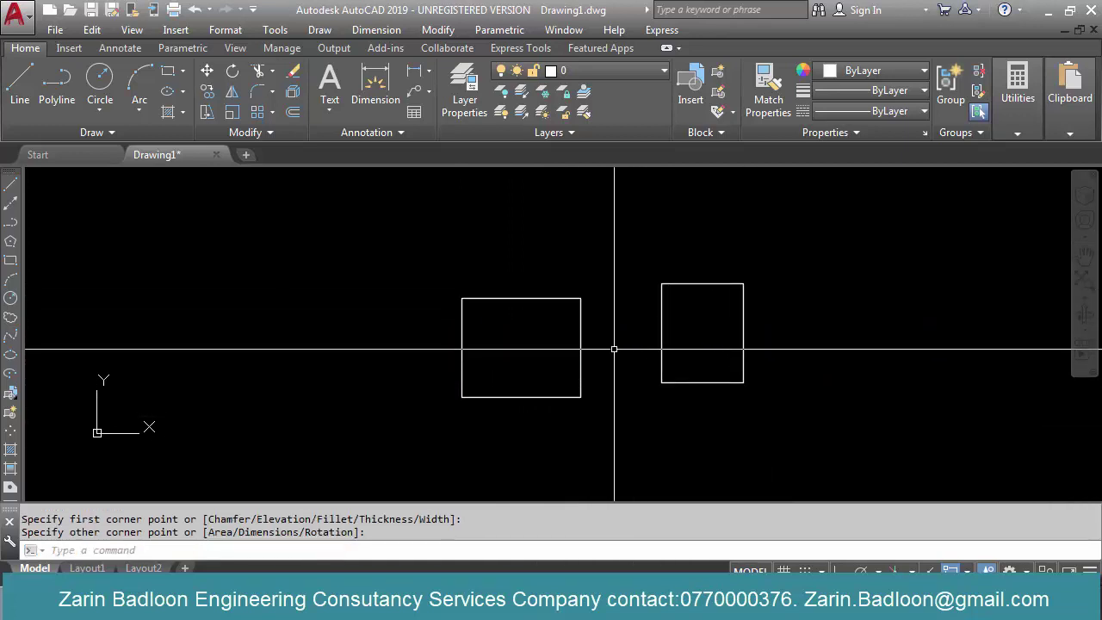
Draw a horizontal line from the midpoint of the left rectangle's right side to the facing side of the right rectangle
{"action": "type", "text": "l"}
{"action": "key", "text": "Return"}
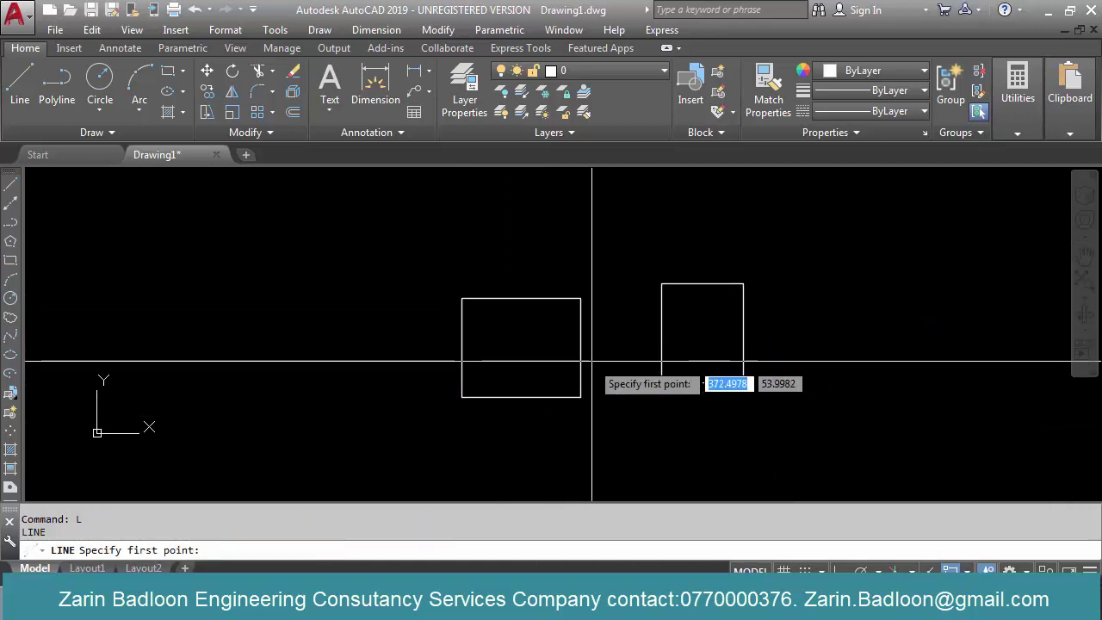
{"action": "left_click", "coordinate": [581, 347]}
{"action": "left_click", "coordinate": [660, 348]}
{"action": "key", "text": "Return"}
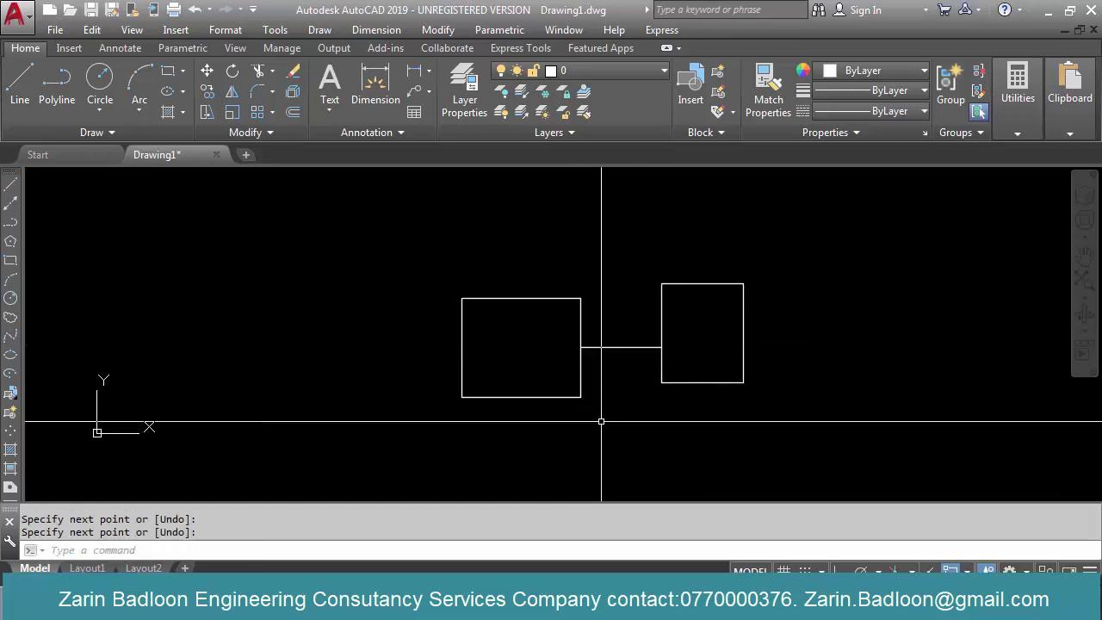
Draw a circle centred on the connecting line's midpoint with its radius reaching the rectangles' facing sides
{"action": "type", "text": "c"}
{"action": "key", "text": "Return"}
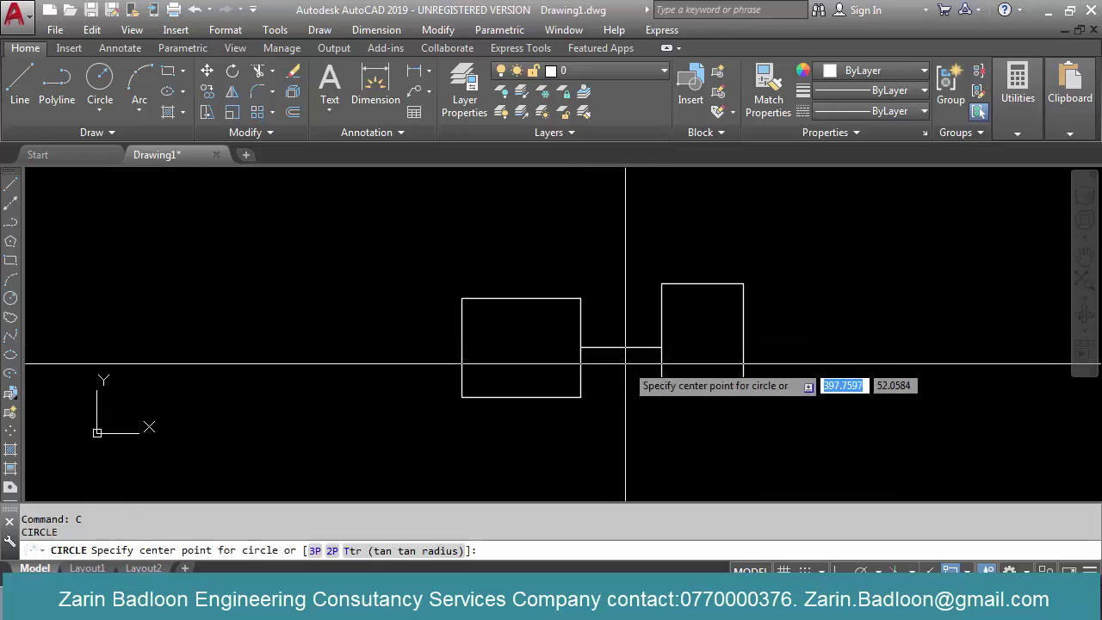
{"action": "left_click", "coordinate": [621, 347]}
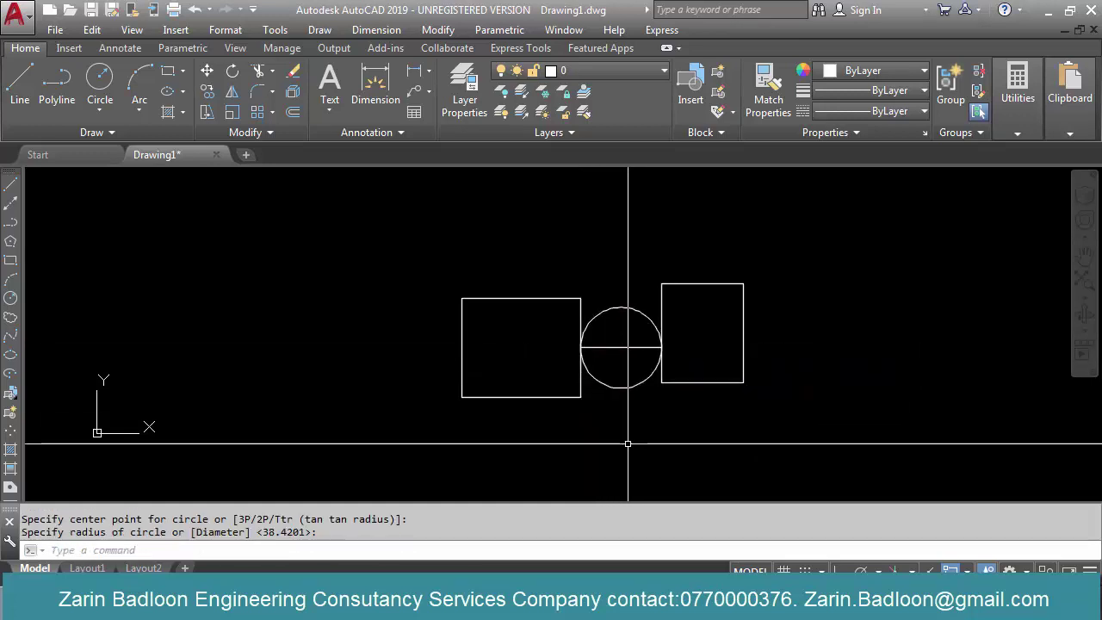
{"action": "key", "text": "Escape"}
Erase the circle and the connecting line between the two rectangles
{"action": "type", "text": "e"}
{"action": "key", "text": "Return"}
{"action": "left_click", "coordinate": [633, 284]}
{"action": "left_click", "coordinate": [607, 374]}
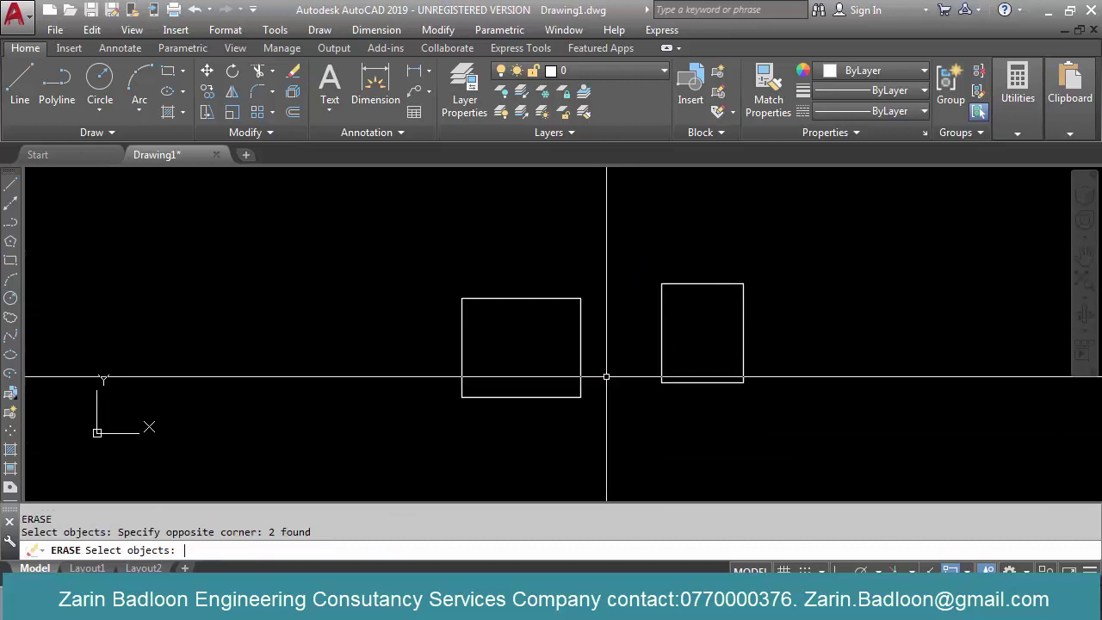
{"action": "key", "text": "Return"}
Draw a circle with the 2P option, using the facing sides of the two rectangles as its diameter ends
{"action": "type", "text": "c"}
{"action": "key", "text": "Return"}
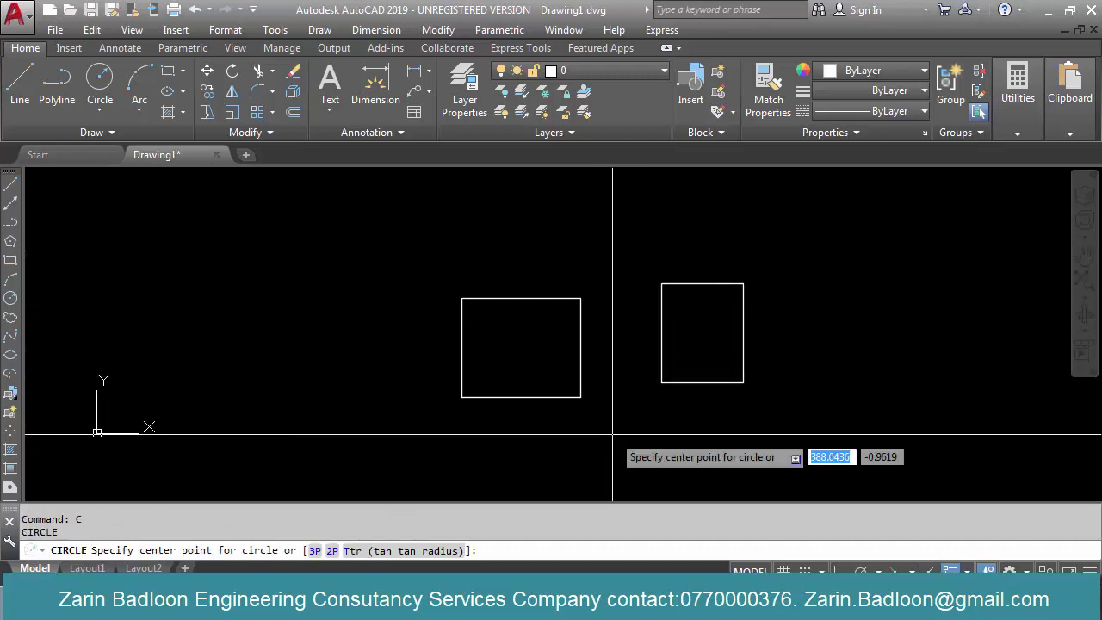
{"action": "type", "text": "2p"}
{"action": "key", "text": "Return"}
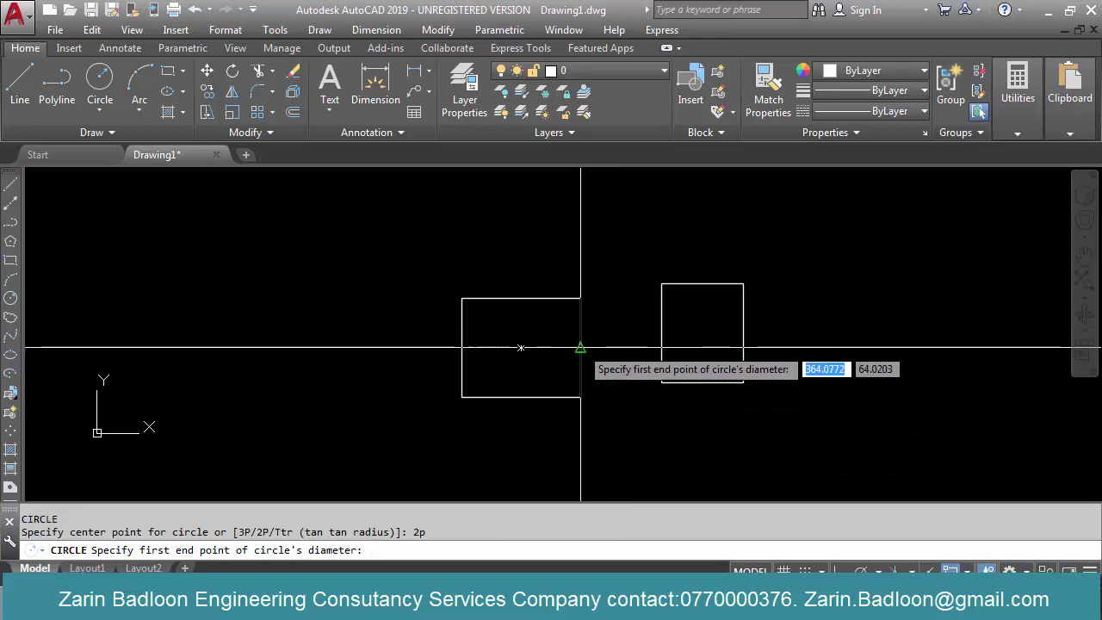
{"action": "left_click", "coordinate": [580, 348]}
{"action": "left_click", "coordinate": [661, 352]}
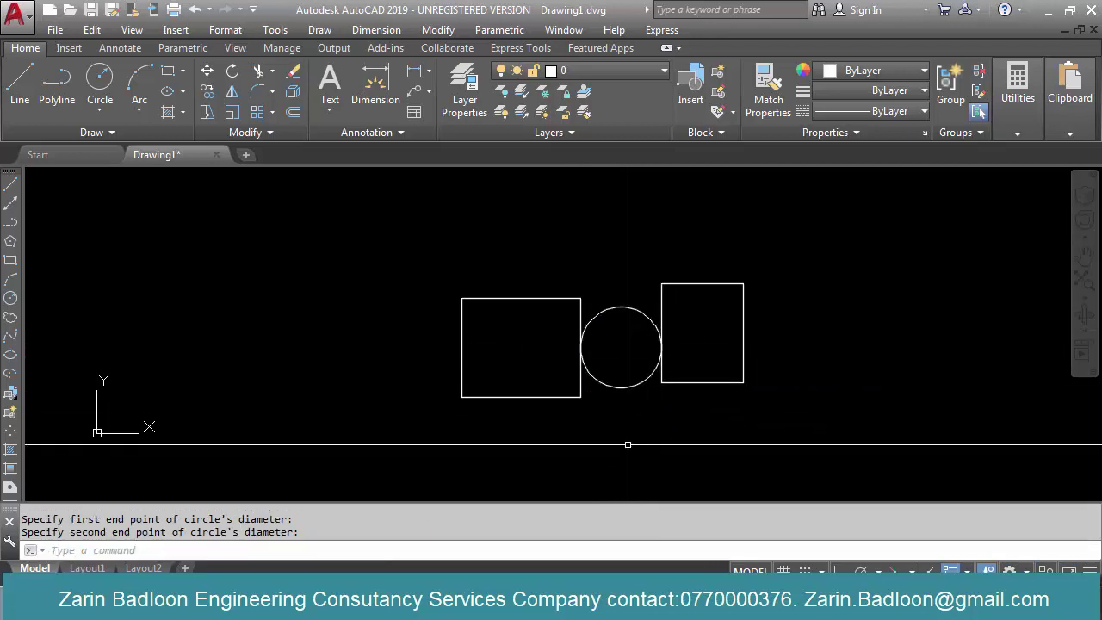
{"action": "key", "text": "Escape"}
{"action": "middle_click_drag", "start_coordinate": [618, 351], "coordinate": [619, 437]}
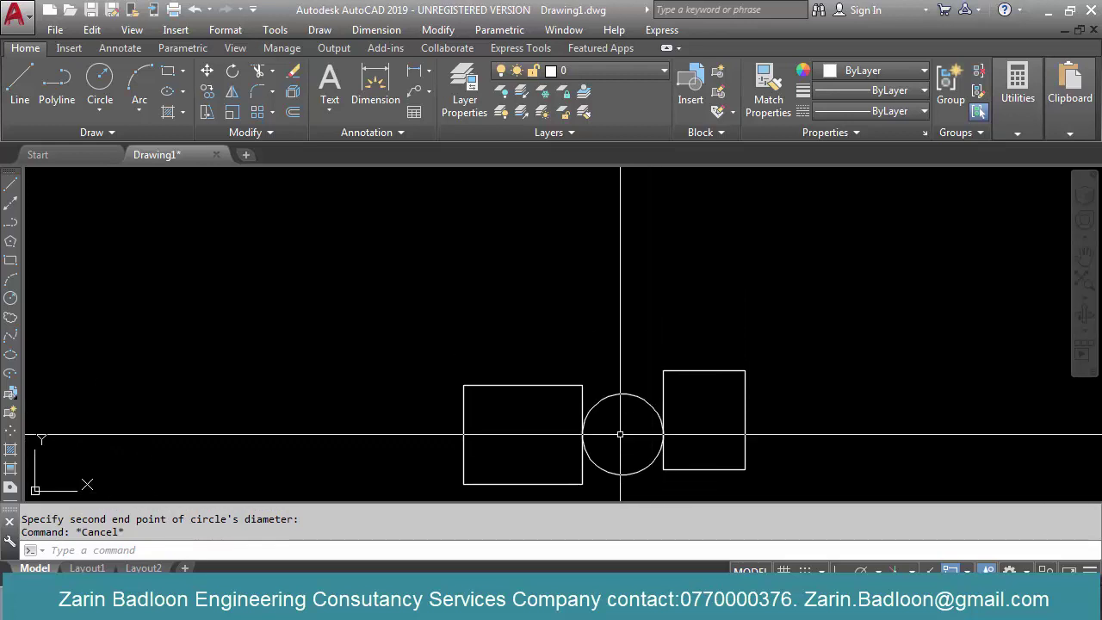
{"action": "type", "text": "c"}
{"action": "key", "text": "Return"}
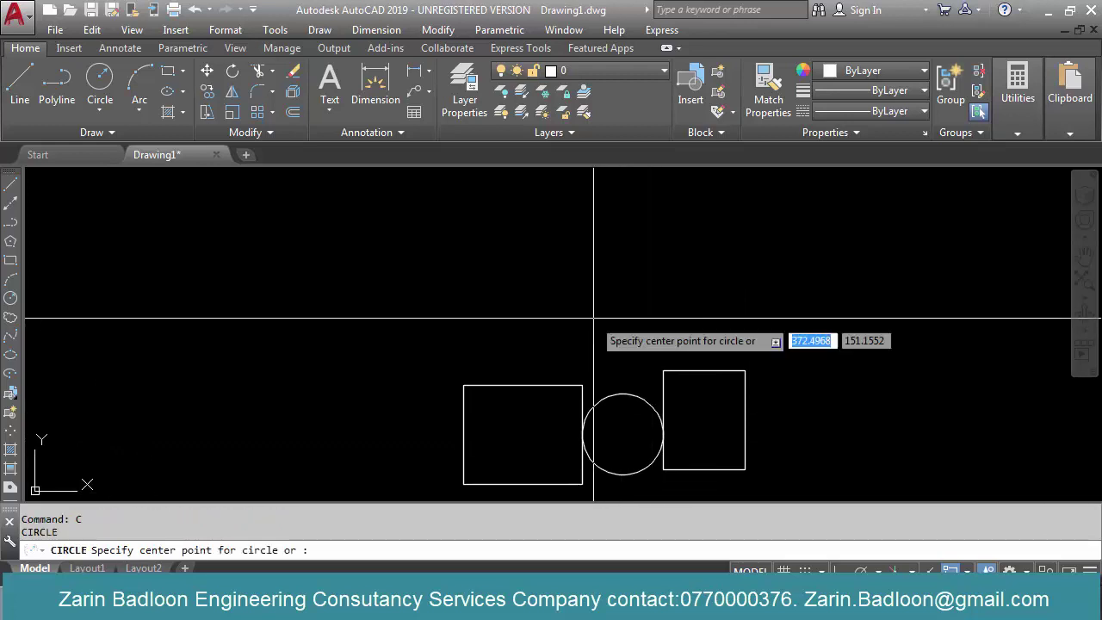
{"action": "key", "text": "Escape"}
Draw a closed triangle from three lines above the left rectangle
{"action": "type", "text": "l"}
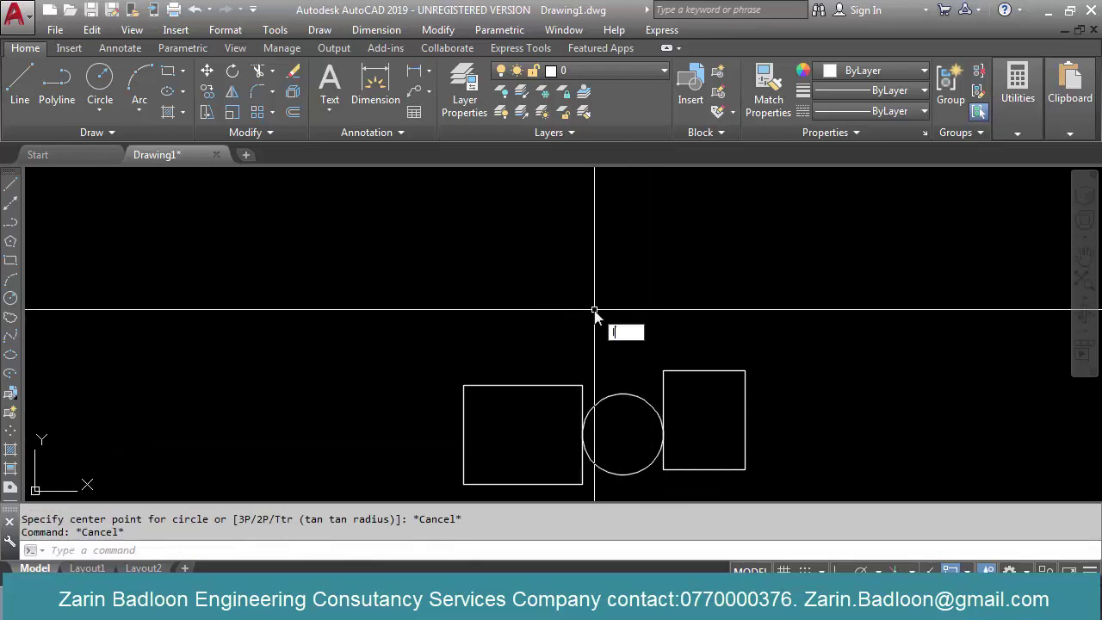
{"action": "key", "text": "Return"}
{"action": "left_click", "coordinate": [594, 334]}
{"action": "left_click", "coordinate": [545, 231]}
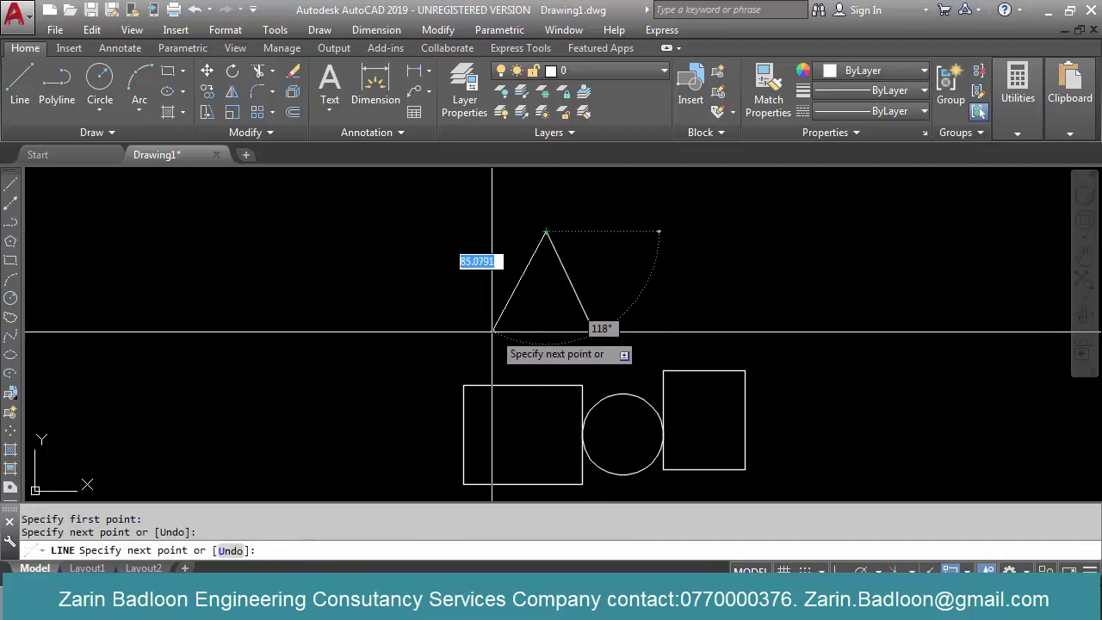
{"action": "left_click", "coordinate": [488, 335]}
{"action": "left_click", "coordinate": [595, 334]}
{"action": "key", "text": "Return"}
{"action": "key", "text": "Escape"}
{"action": "scroll", "coordinate": [634, 394], "scroll_direction": "up", "scroll_amount": 6}
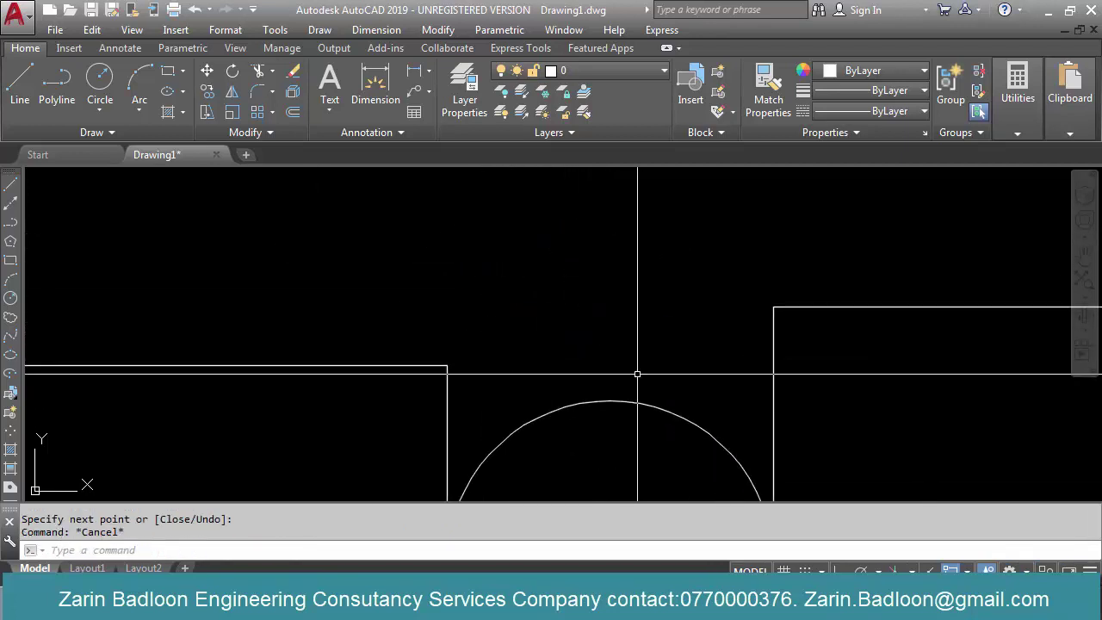
{"action": "key", "text": "Return"}
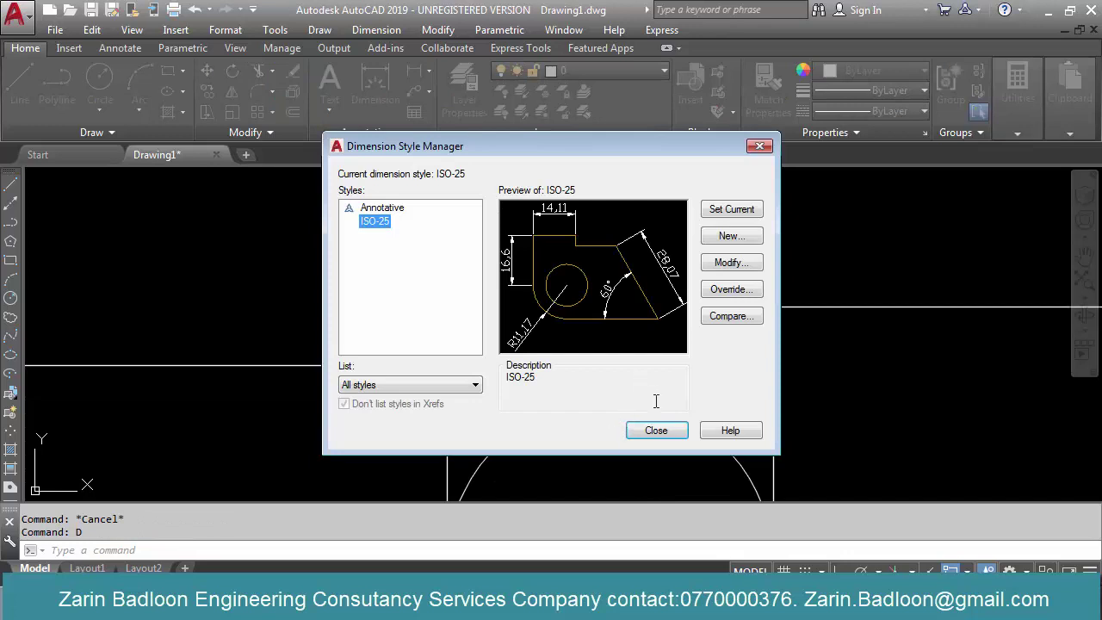
{"action": "left_click", "coordinate": [655, 430]}
{"action": "left_click", "coordinate": [654, 420]}
{"action": "key", "text": "Escape"}
Erase the circle between the two rectangles
{"action": "type", "text": "e"}
{"action": "key", "text": "Return"}
{"action": "left_click", "coordinate": [655, 359]}
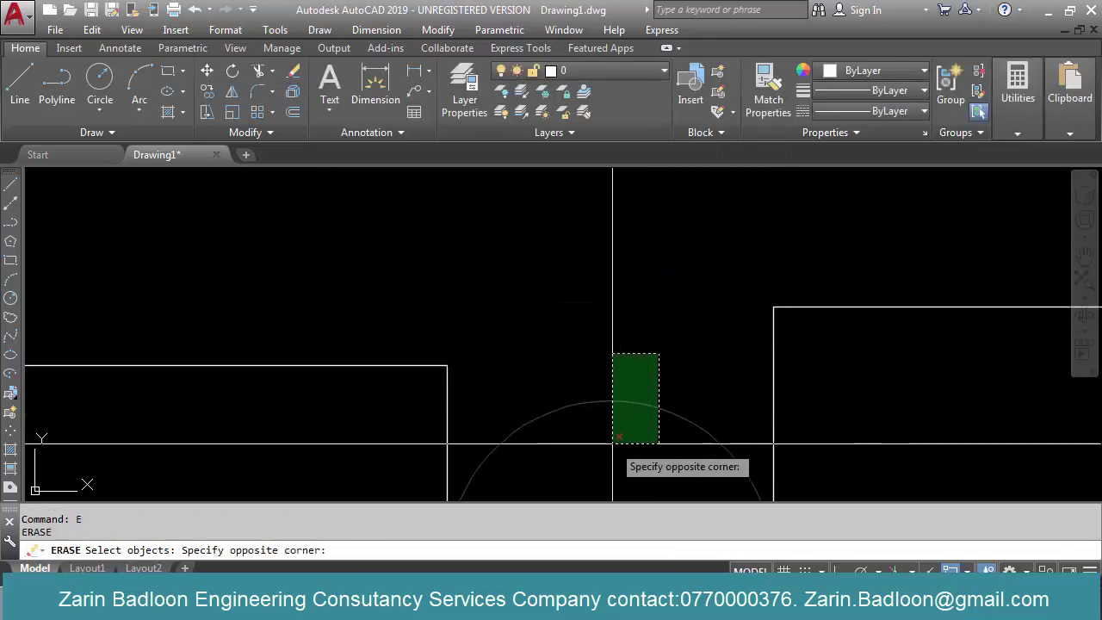
{"action": "left_click", "coordinate": [614, 442]}
{"action": "scroll", "coordinate": [605, 374], "scroll_direction": "down", "scroll_amount": 5}
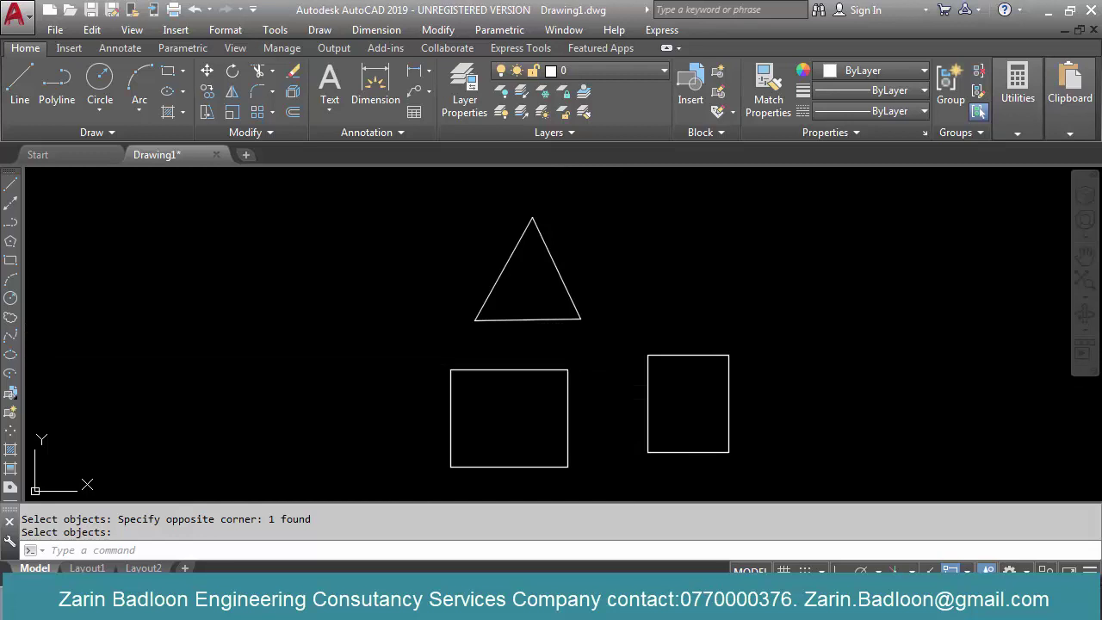
Draw a 3P circle through the left rectangle's upper right corner, the triangle's lower right corner and the right rectangle's upper left corner
{"action": "type", "text": "c"}
{"action": "key", "text": "Return"}
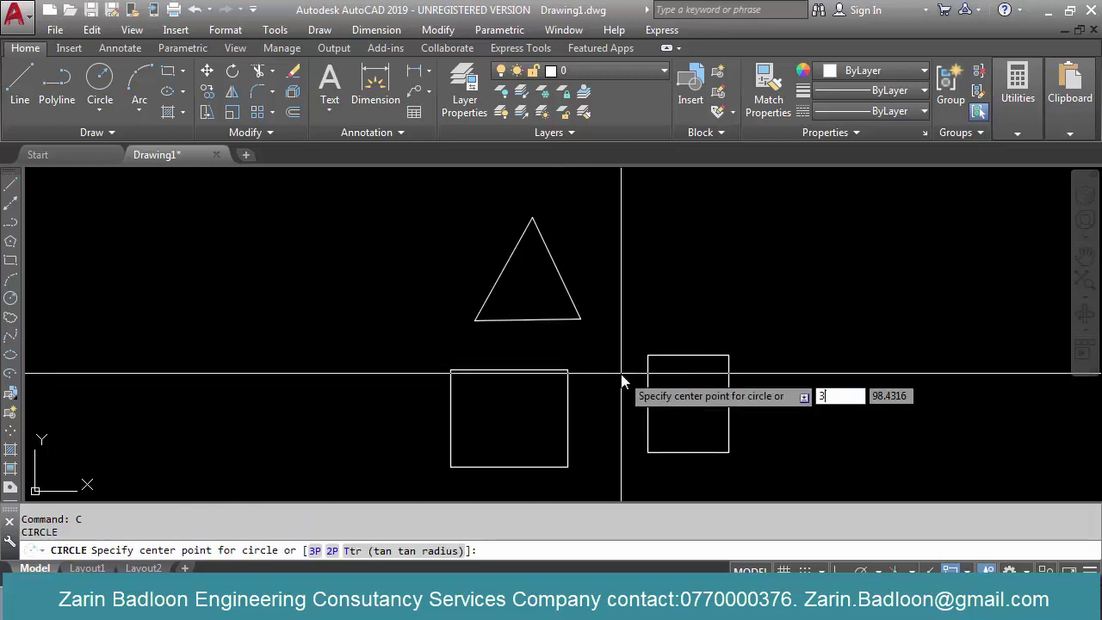
{"action": "type", "text": "3p"}
{"action": "key", "text": "Return"}
{"action": "left_click", "coordinate": [568, 370]}
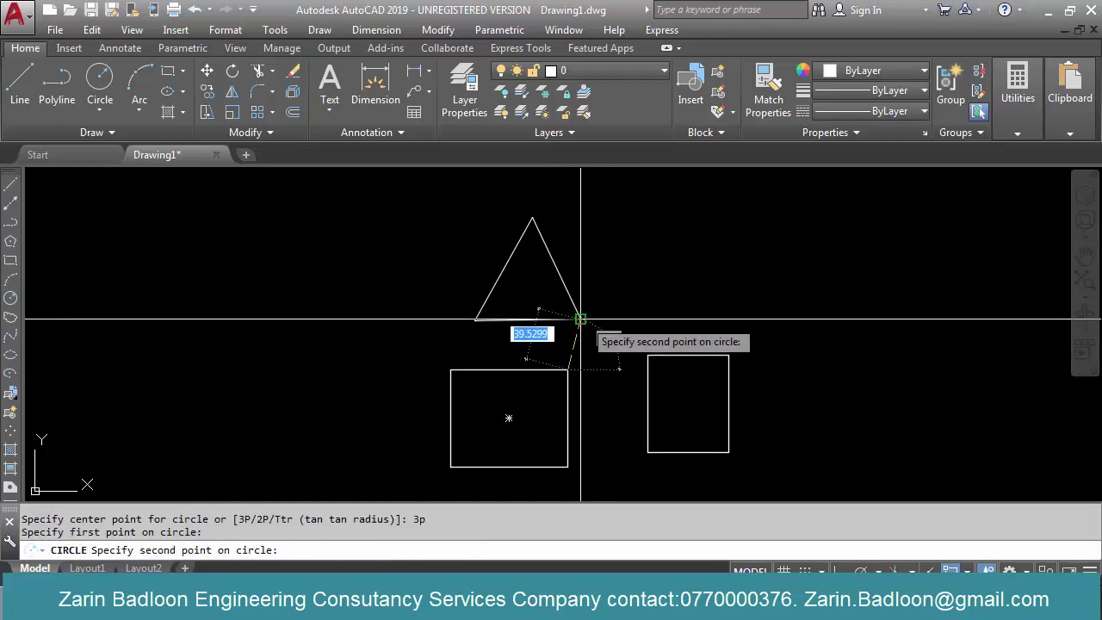
{"action": "left_click", "coordinate": [580, 319]}
{"action": "left_click", "coordinate": [647, 355]}
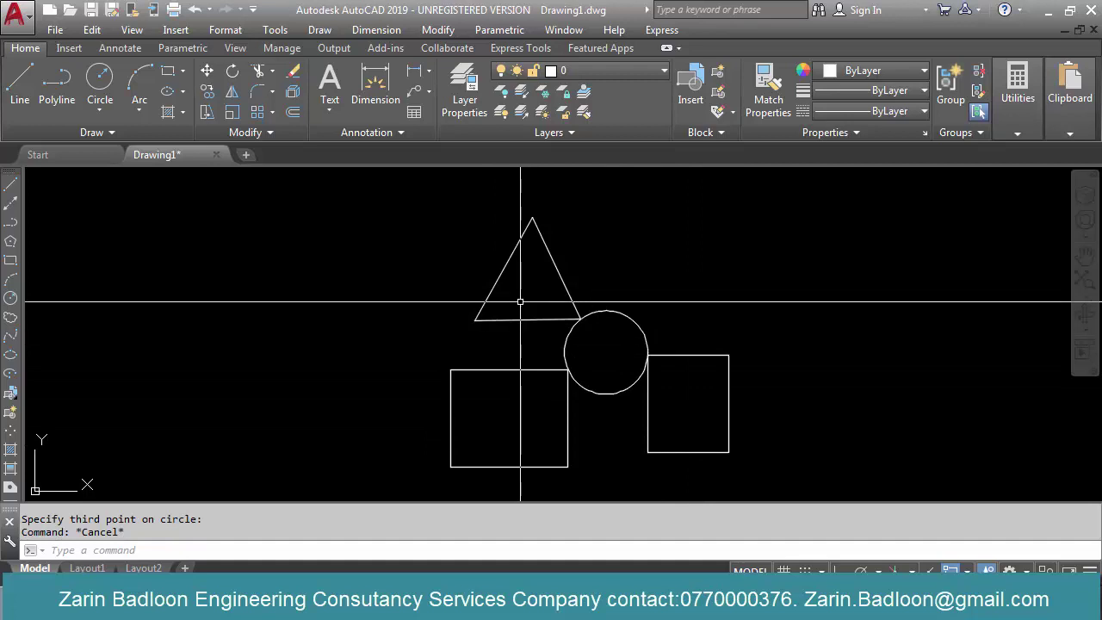
{"action": "mouse_move", "coordinate": [519, 346]}
{"action": "middle_mouse_down"}
{"action": "mouse_move", "coordinate": [527, 356]}
{"action": "mouse_move", "coordinate": [469, 381]}
{"action": "middle_mouse_up"}
{"action": "scroll", "coordinate": [510, 289], "scroll_direction": "down", "scroll_amount": 4}
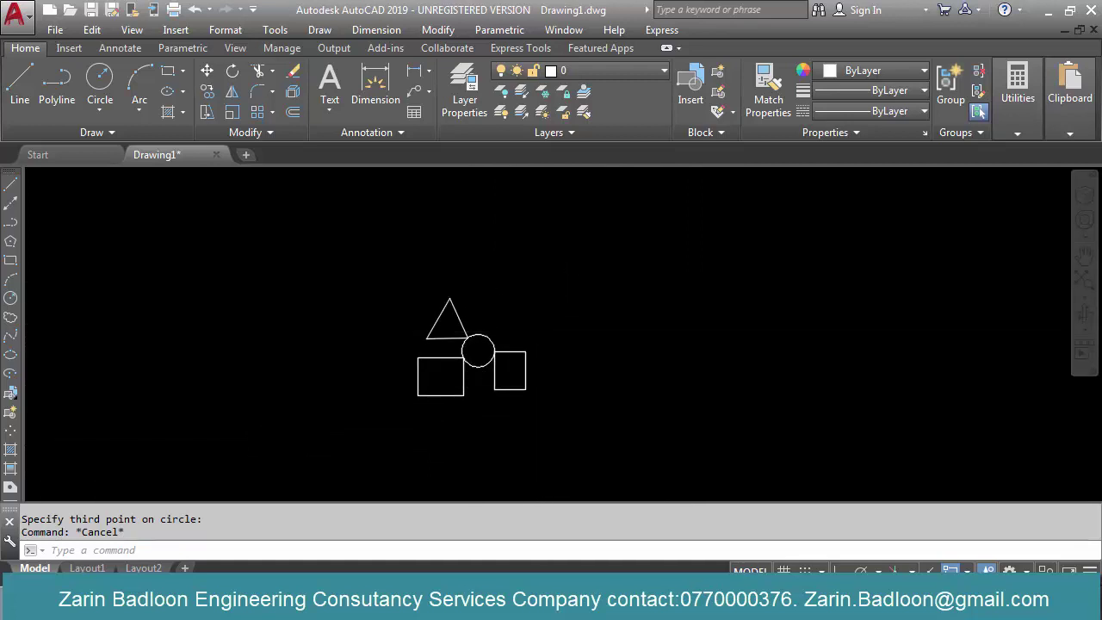
Erase the triangle, both rectangles and the circle with one selection window around them
{"action": "scroll", "coordinate": [539, 330], "scroll_direction": "up", "scroll_amount": 4}
{"action": "type", "text": "E"}
{"action": "key", "text": "Return"}
{"action": "scroll", "coordinate": [563, 261], "scroll_direction": "down", "scroll_amount": 2}
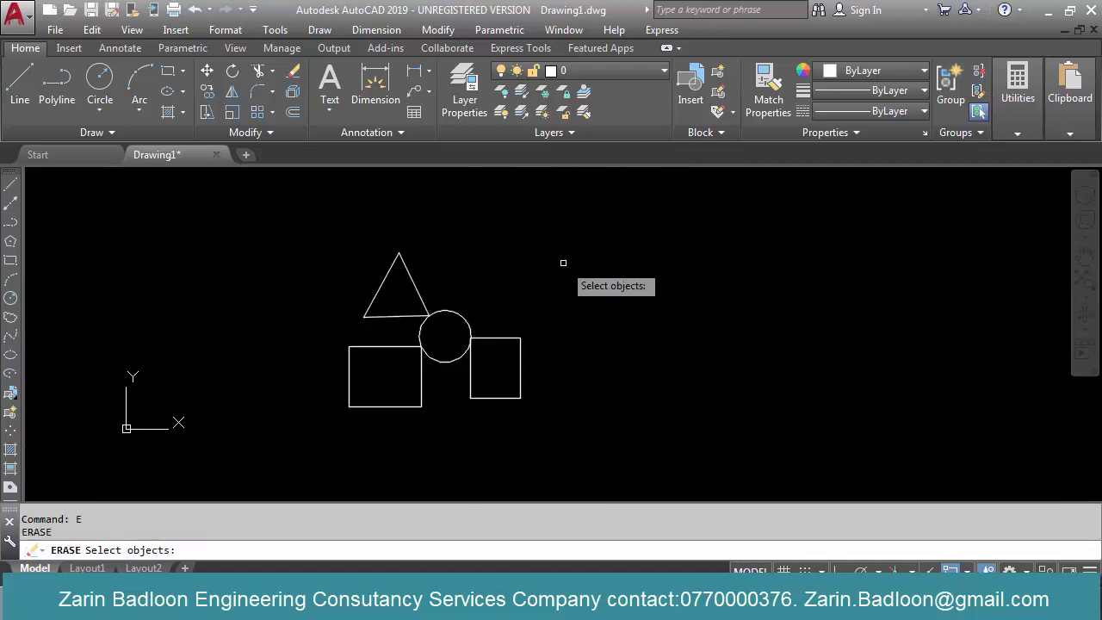
{"action": "left_click", "coordinate": [571, 244]}
{"action": "left_click", "coordinate": [355, 430]}
{"action": "key", "text": "Return"}
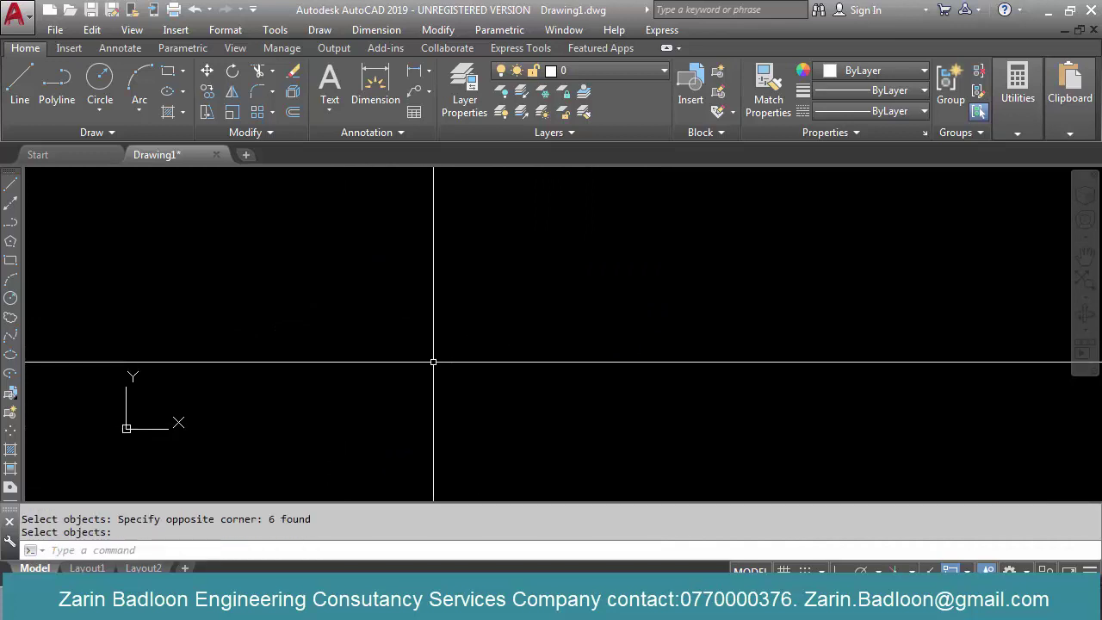
{"action": "key", "text": "Escape"}
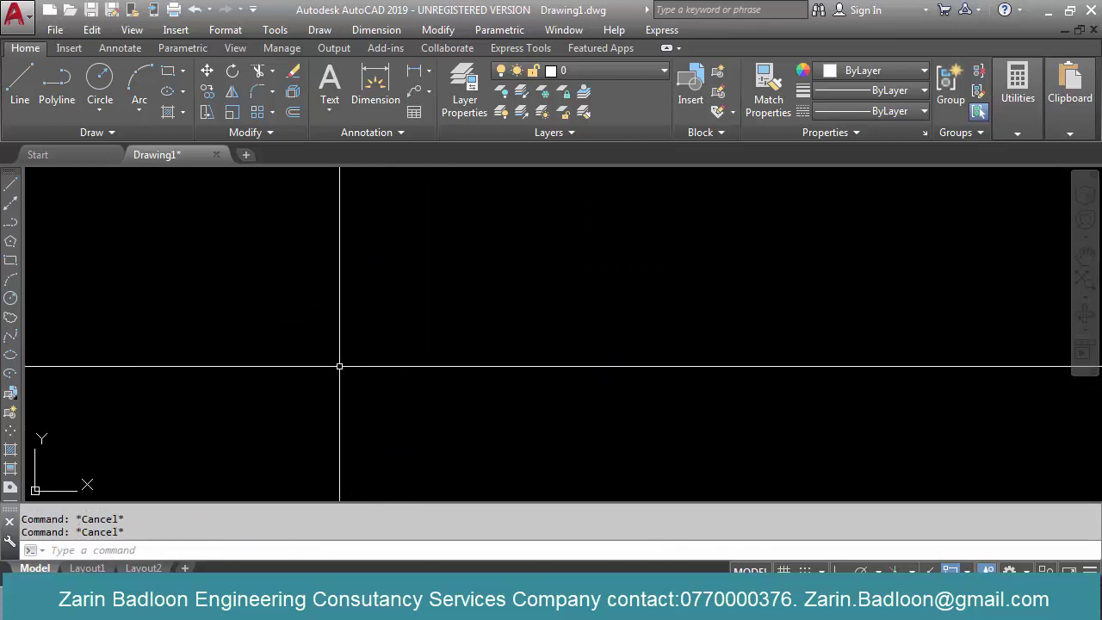
Draw an open angle from two connected lines, the first slanting down about 53 units and the second running down to the right
{"action": "type", "text": "L"}
{"action": "key", "text": "Return"}
{"action": "left_click", "coordinate": [366, 271]}
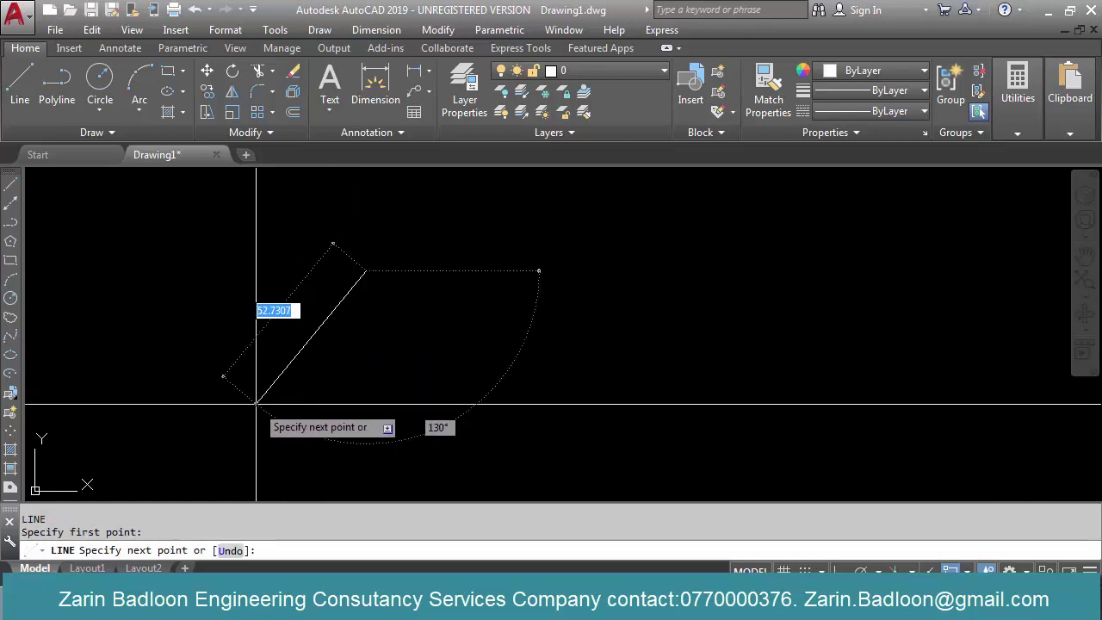
{"action": "left_click", "coordinate": [257, 402]}
{"action": "left_click", "coordinate": [534, 491]}
{"action": "key", "text": "Return"}
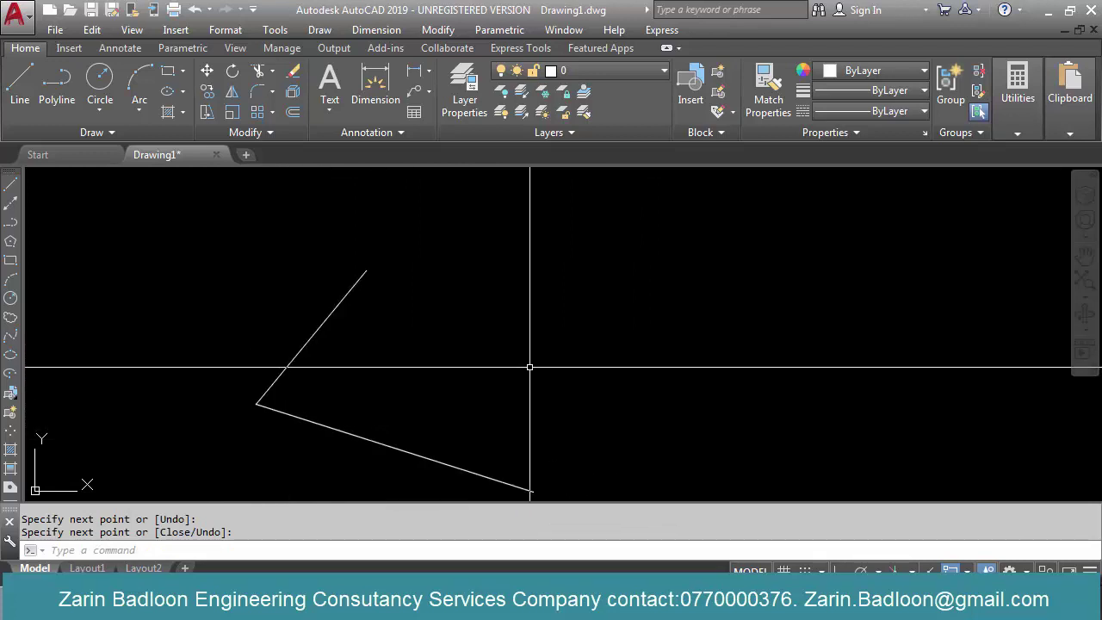
Draw a center-radius circle with a radius of about 14 to the right of the open angle
{"action": "key", "text": "Escape"}
{"action": "type", "text": "c"}
{"action": "key", "text": "Return"}
{"action": "left_click", "coordinate": [643, 370]}
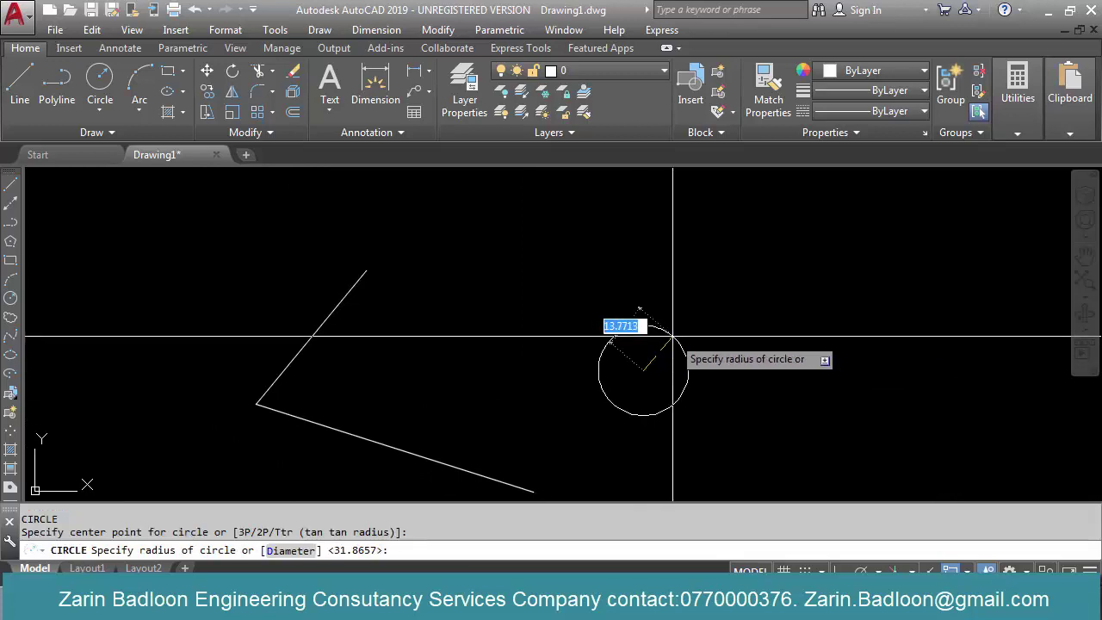
{"action": "left_click", "coordinate": [672, 337]}
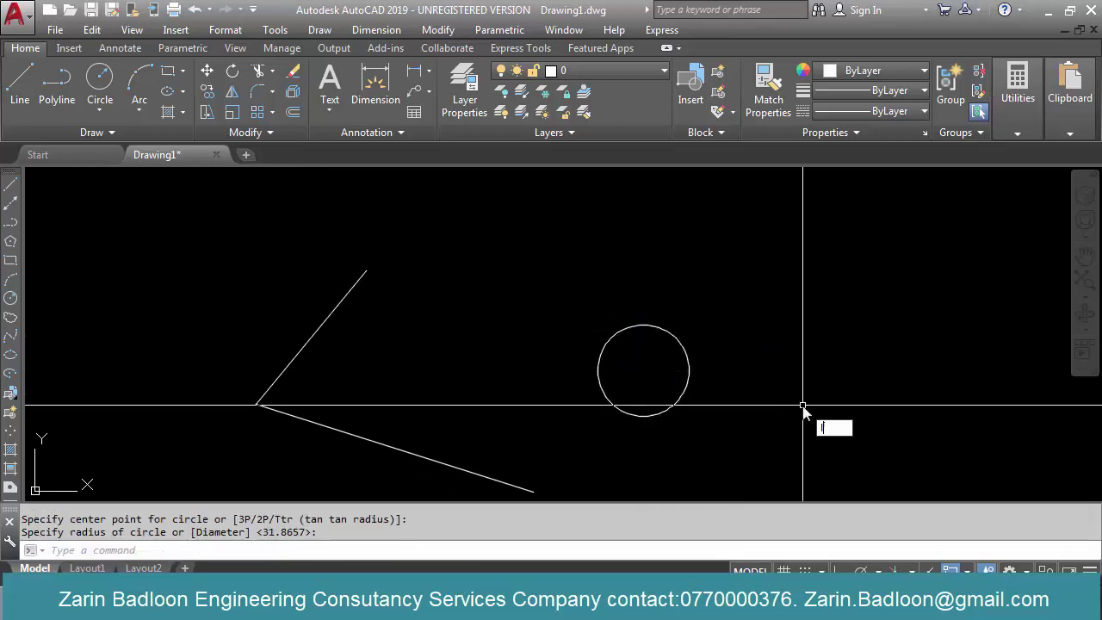
Draw a single slanted line to the right of the circle
{"action": "type", "text": "l"}
{"action": "key", "text": "Return"}
{"action": "left_click", "coordinate": [879, 468]}
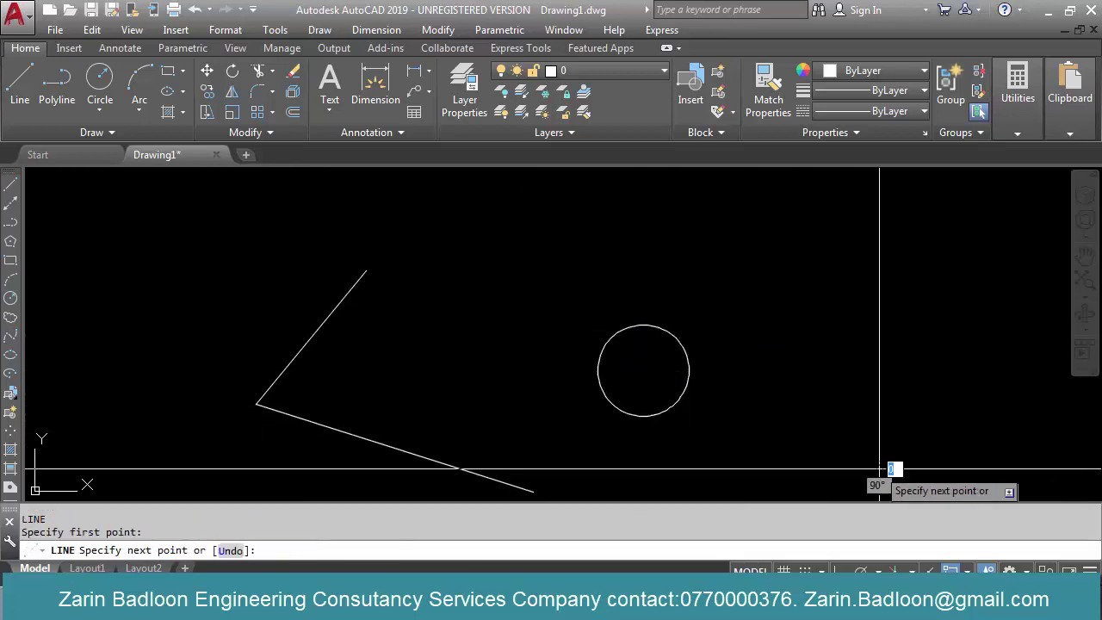
{"action": "left_click", "coordinate": [775, 376]}
{"action": "key", "text": "Return"}
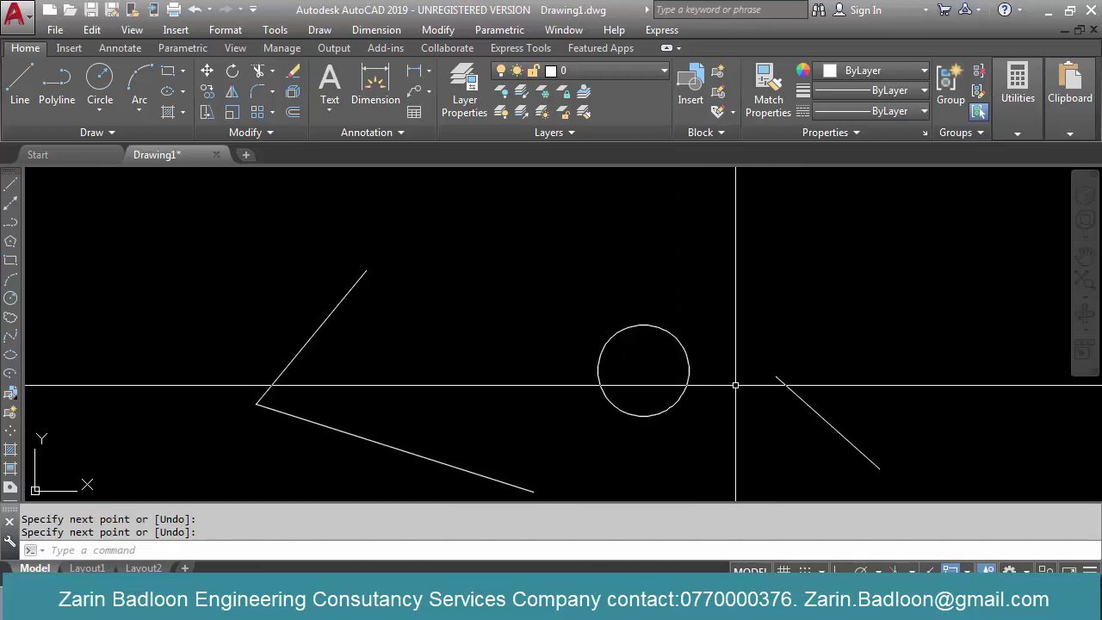
Draw a V shape from two connected lines to the left of the open angle
{"action": "scroll", "coordinate": [504, 332], "scroll_direction": "down", "scroll_amount": 4}
{"action": "scroll", "coordinate": [457, 344], "scroll_direction": "up", "scroll_amount": 4}
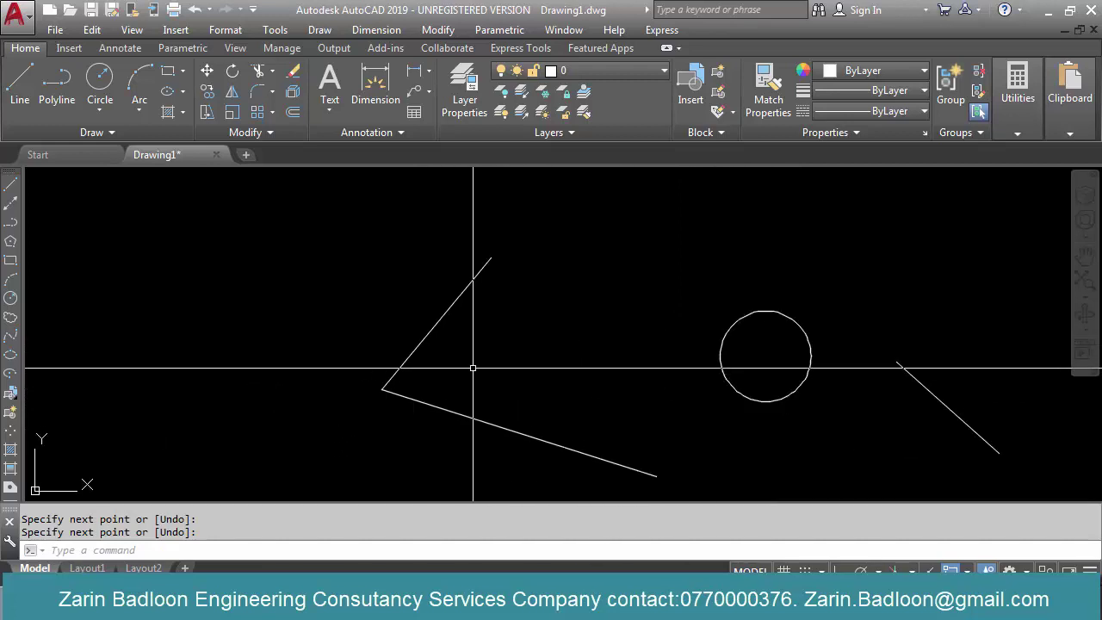
{"action": "type", "text": "l"}
{"action": "key", "text": "Return"}
{"action": "left_click", "coordinate": [170, 273]}
{"action": "left_click", "coordinate": [273, 342]}
{"action": "left_click", "coordinate": [375, 288]}
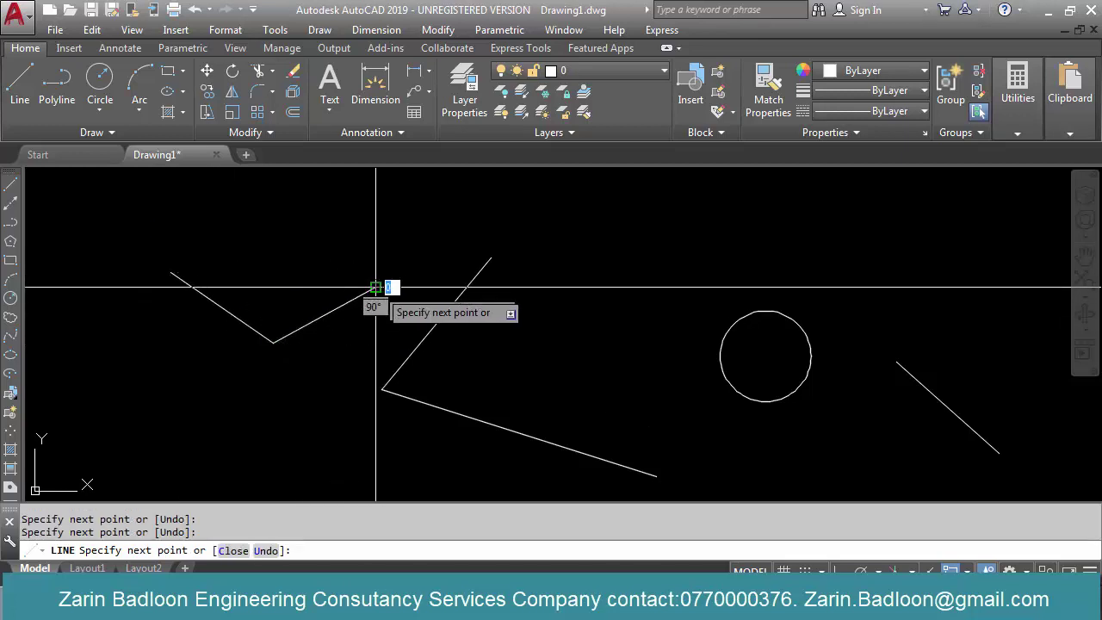
{"action": "key", "text": "Return"}
Draw another pair of connected lines forming a smaller angle below and left of the V shape
{"action": "key", "text": "Return"}
{"action": "left_click", "coordinate": [196, 360]}
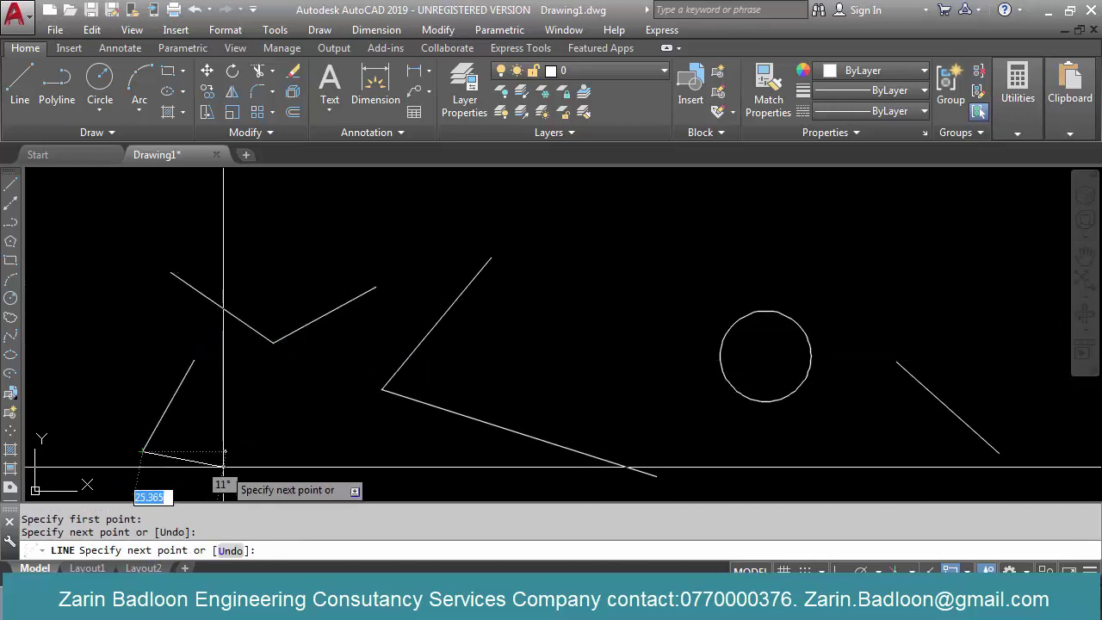
{"action": "left_click", "coordinate": [142, 450]}
{"action": "left_click", "coordinate": [76, 414]}
{"action": "key", "text": "Return"}
Draw a Ttr circle tangent to both lines of the large open angle, picking two points for a radius of about 36.8
{"action": "mouse_move", "coordinate": [333, 419]}
{"action": "middle_mouse_down"}
{"action": "mouse_move", "coordinate": [705, 373]}
{"action": "mouse_move", "coordinate": [676, 332]}
{"action": "middle_mouse_up"}
{"action": "key", "text": "Escape"}
{"action": "key", "text": "Return"}
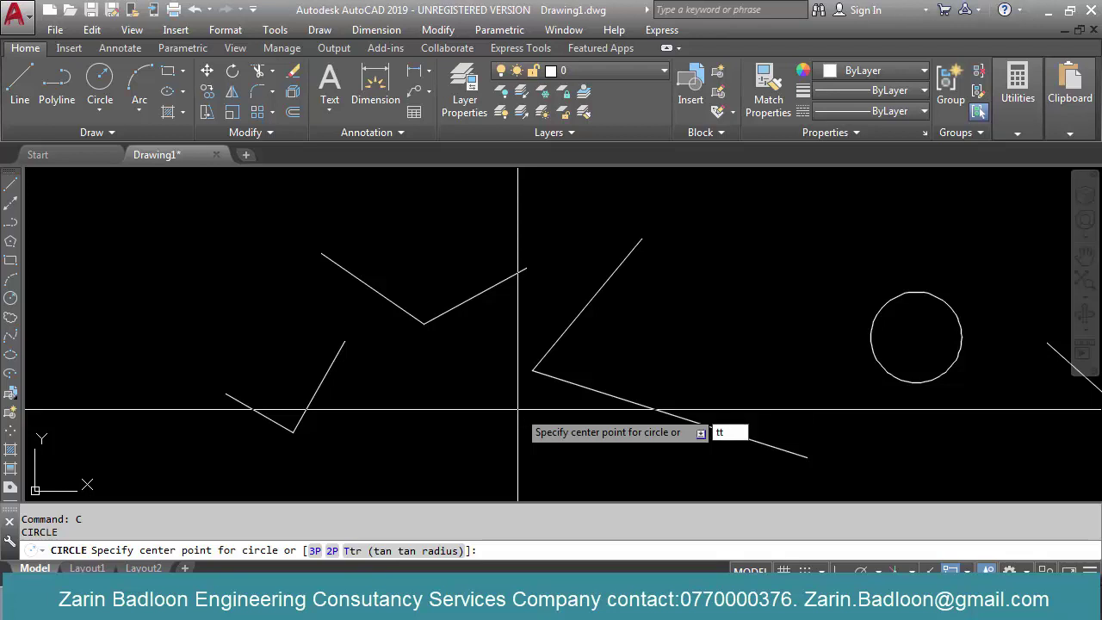
{"action": "type", "text": "ttr"}
{"action": "key", "text": "Return"}
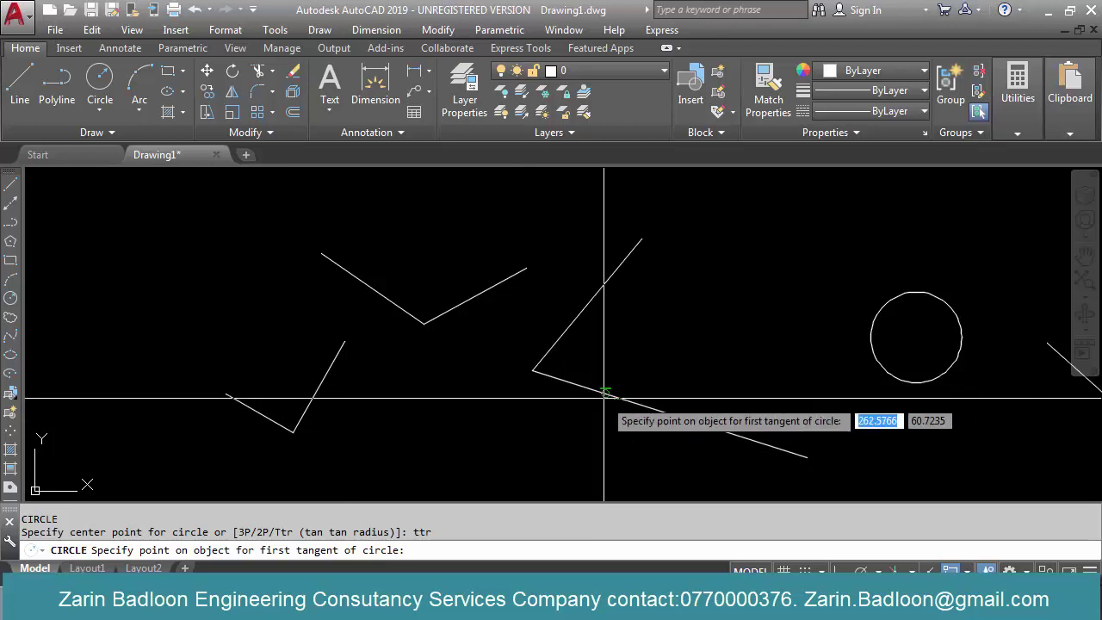
{"action": "left_click", "coordinate": [581, 315]}
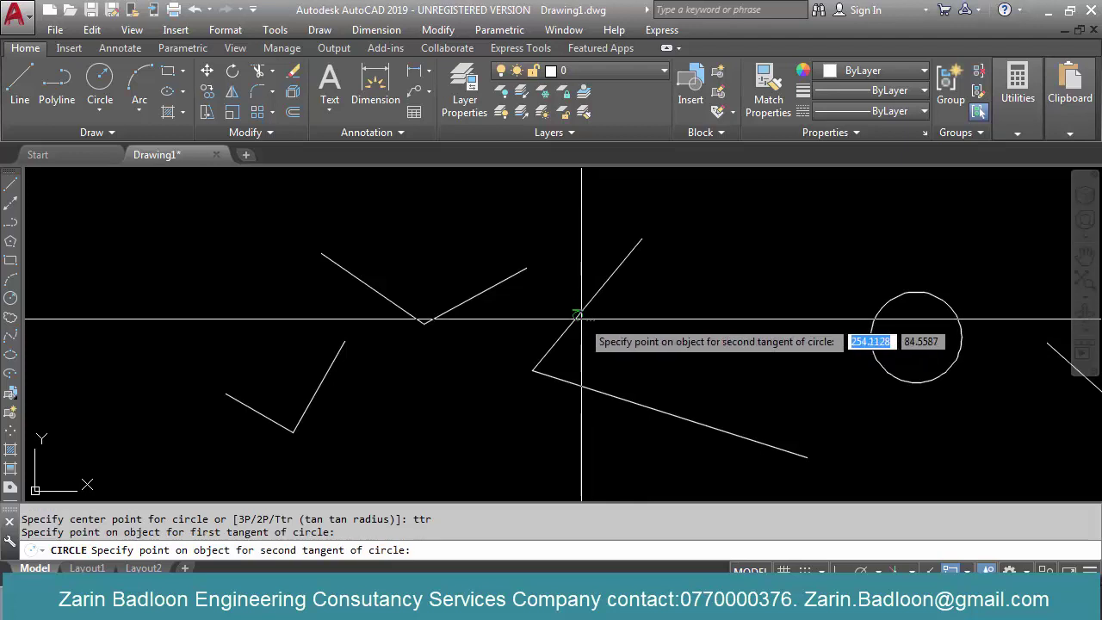
{"action": "left_click", "coordinate": [606, 393]}
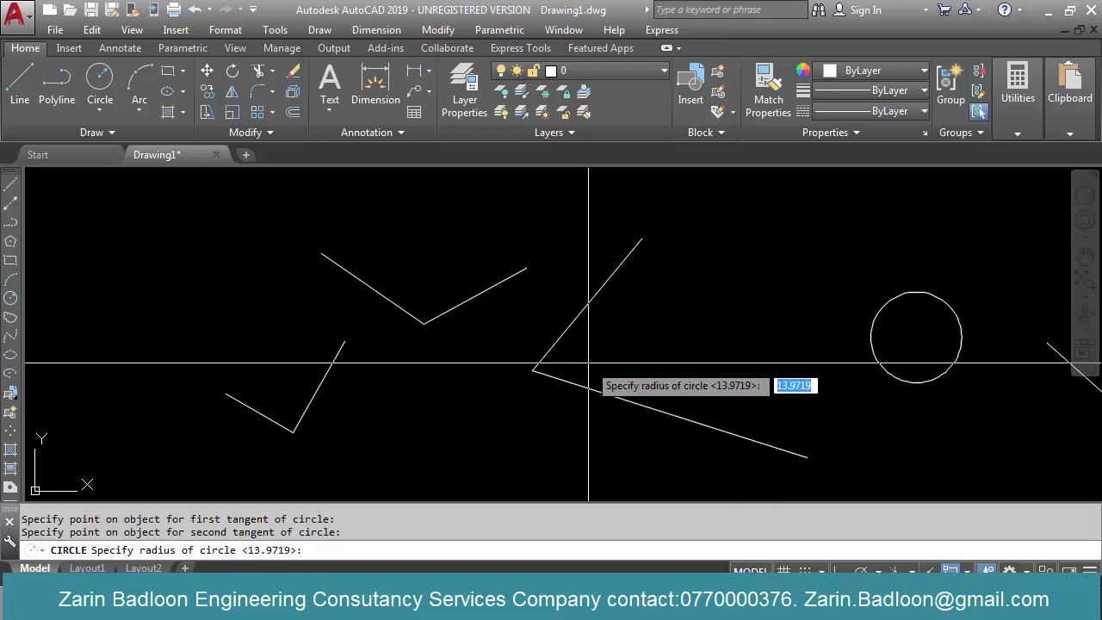
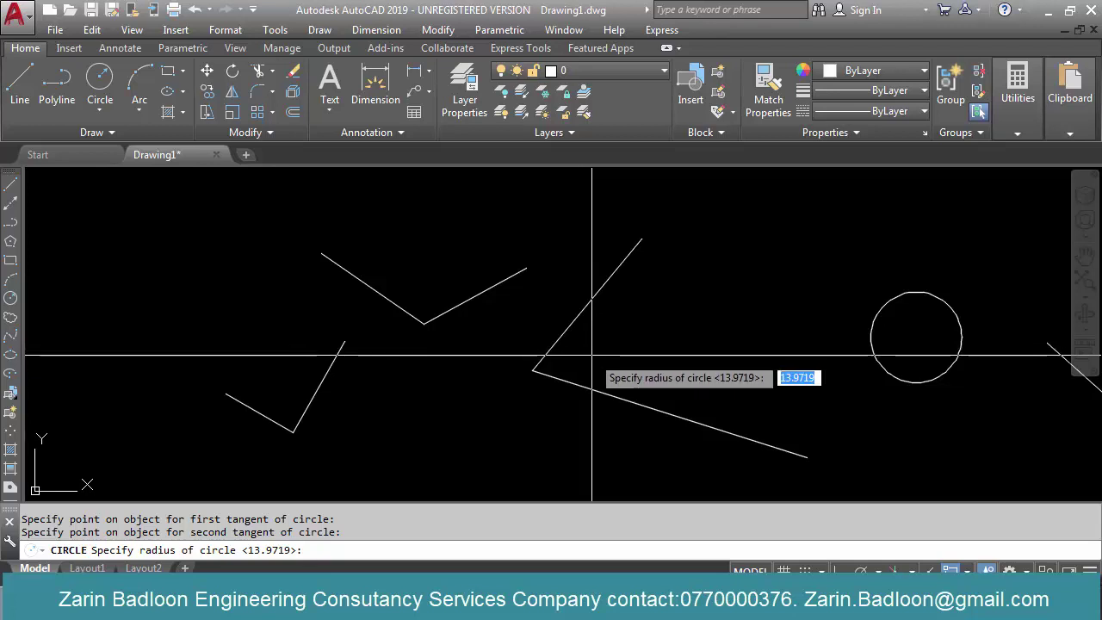
{"action": "left_click", "coordinate": [584, 354]}
{"action": "left_click", "coordinate": [689, 375]}
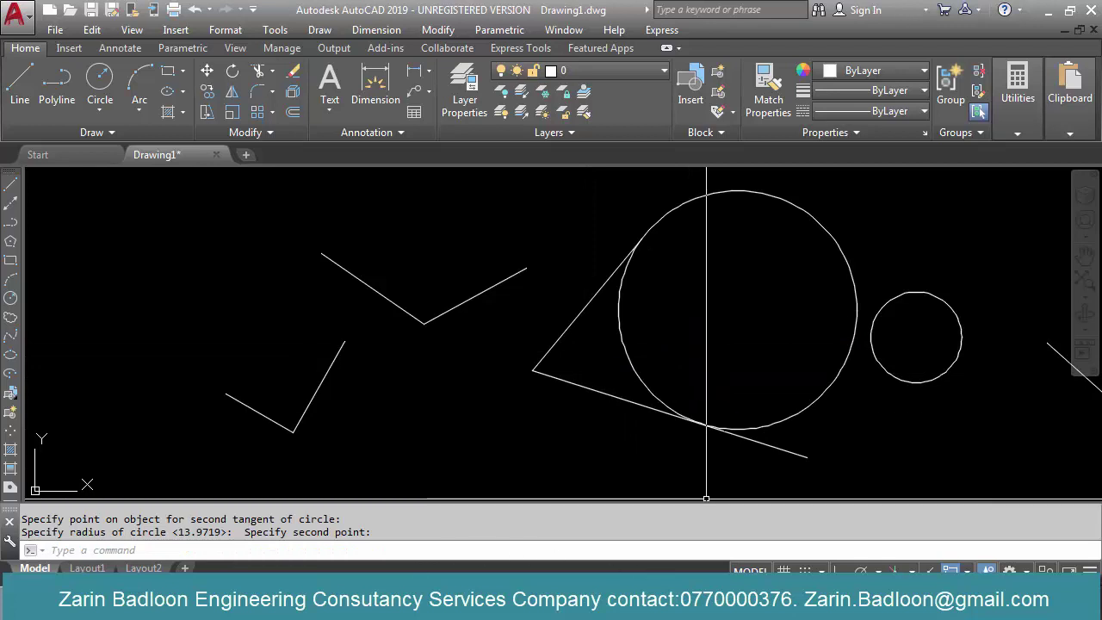
{"action": "left_click", "coordinate": [623, 601]}
{"action": "left_click_drag", "start_coordinate": [998, 496], "coordinate": [407, 479]}
{"action": "left_click", "coordinate": [756, 531]}
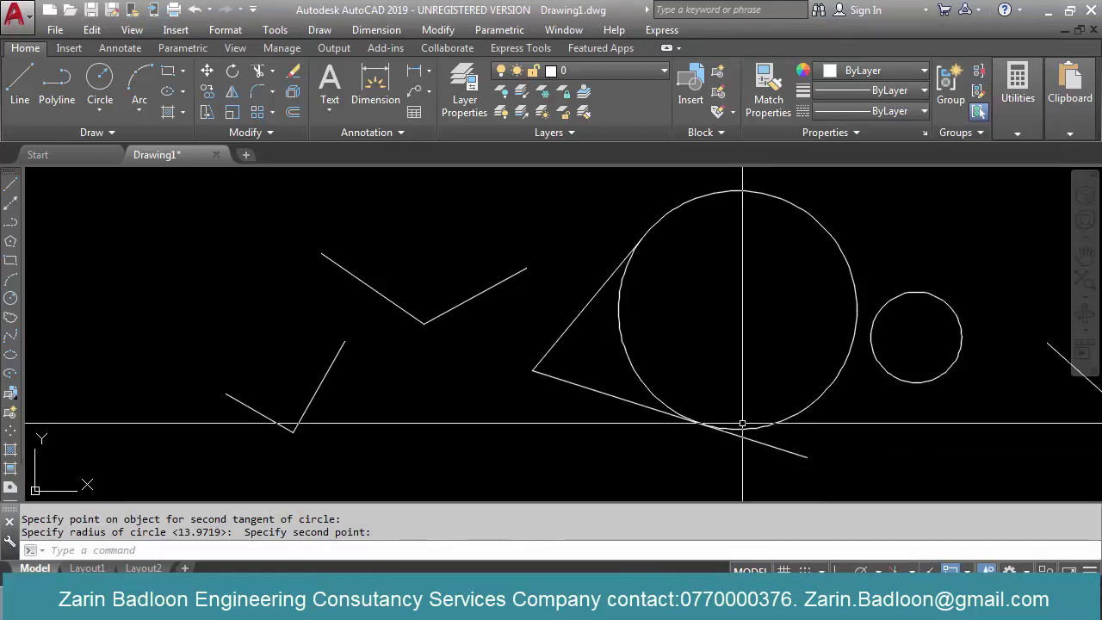
Erase the large tangent circle from the open angle
{"action": "type", "text": "e"}
{"action": "key", "text": "Return"}
{"action": "left_click", "coordinate": [881, 249]}
{"action": "left_click", "coordinate": [823, 275]}
{"action": "key", "text": "Return"}
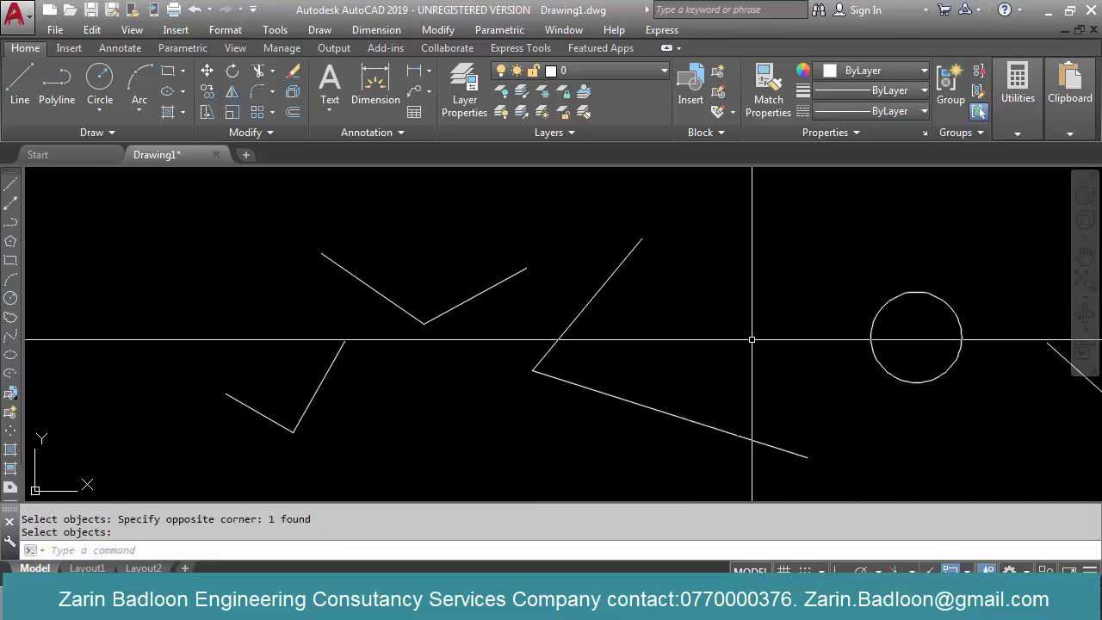
{"action": "key", "text": "Escape"}
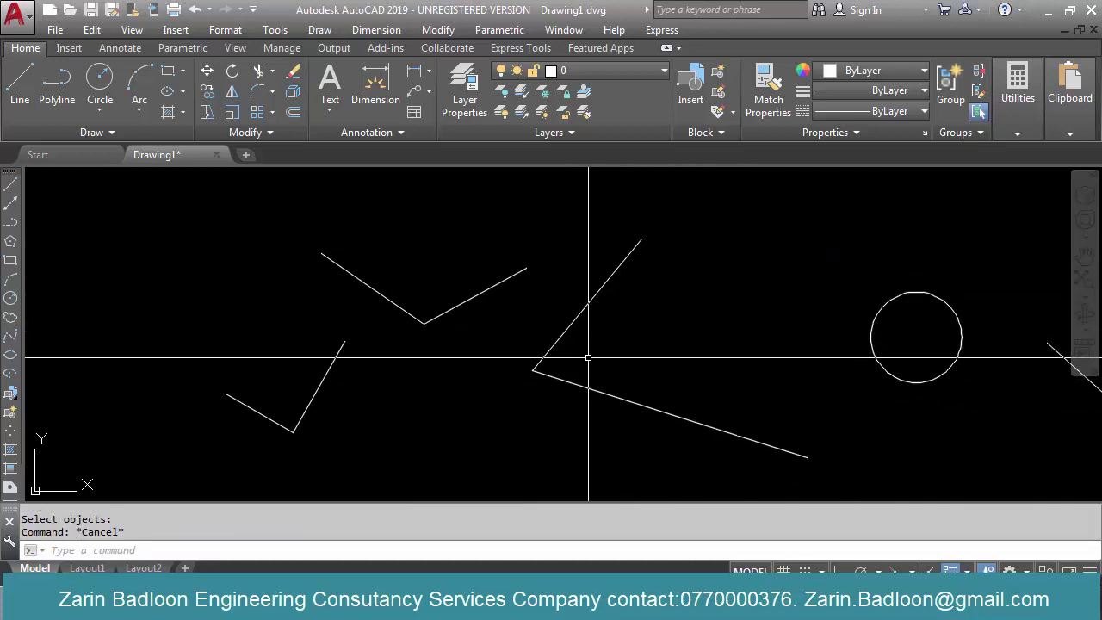
{"action": "type", "text": "c"}
{"action": "key", "text": "Return"}
{"action": "key", "text": "Return"}
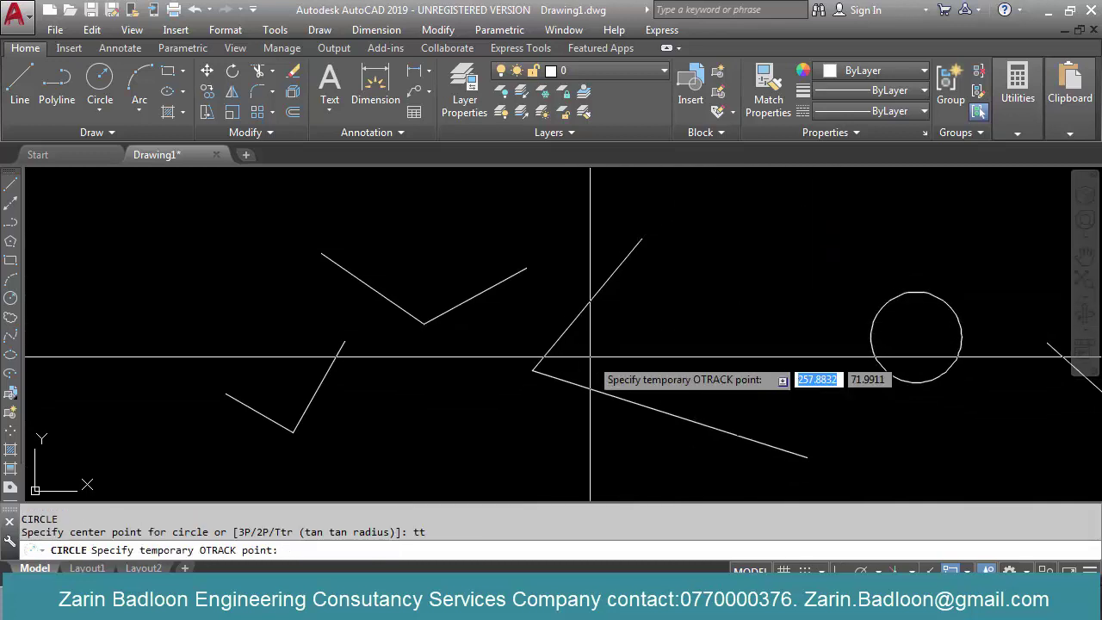
{"action": "key", "text": "Escape"}
Draw a Ttr circle with radius 10 tangent to both lines of the large open angle
{"action": "type", "text": "c"}
{"action": "key", "text": "Return"}
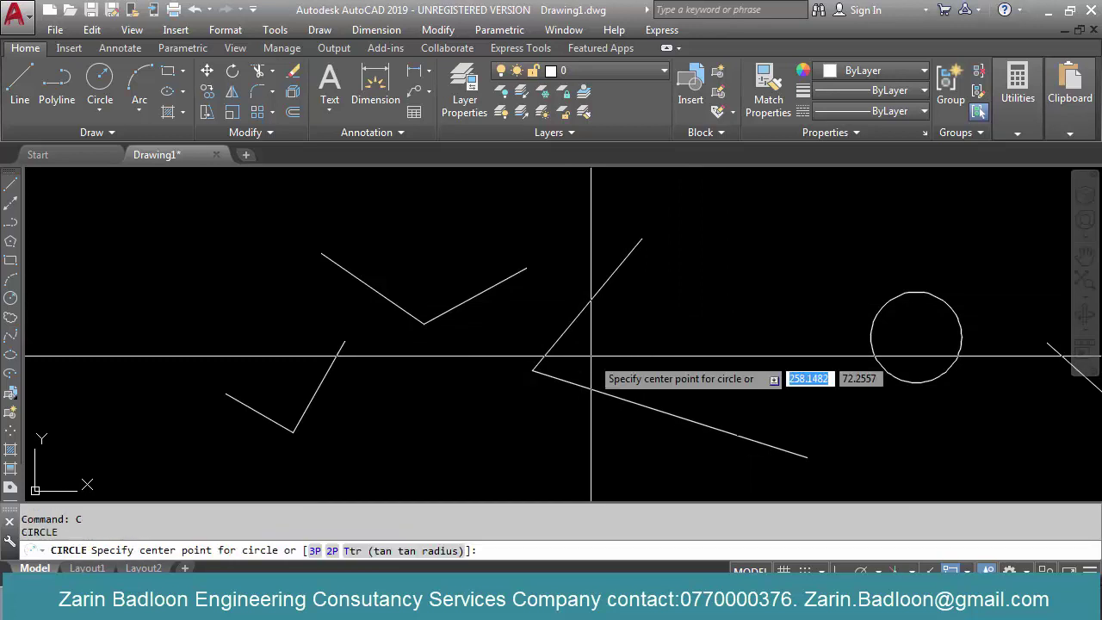
{"action": "type", "text": "ttr"}
{"action": "key", "text": "Return"}
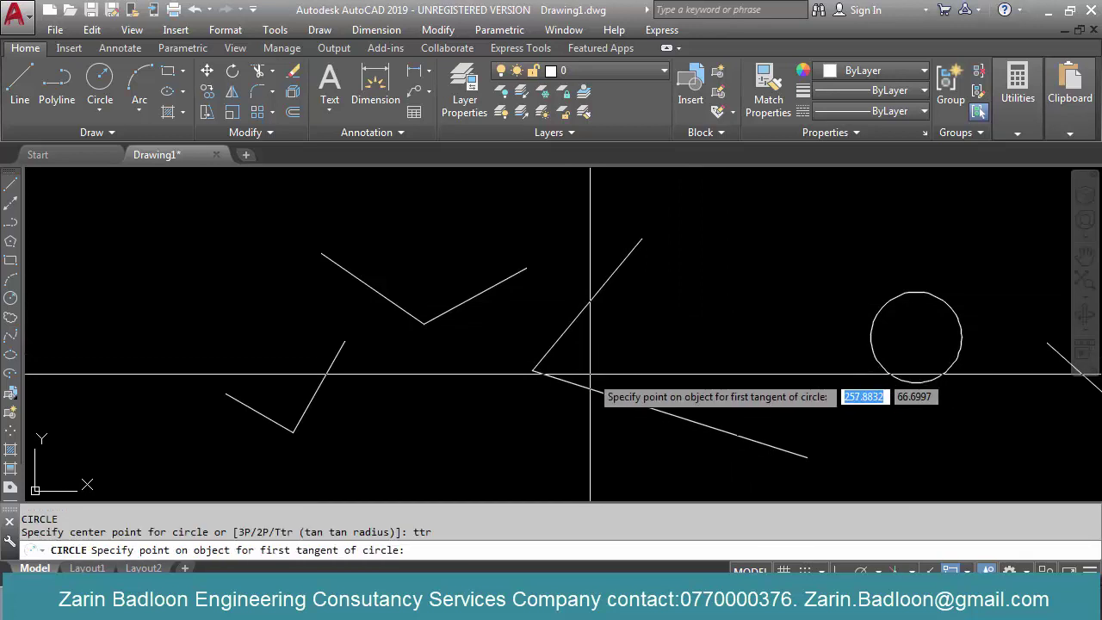
{"action": "left_click", "coordinate": [582, 385]}
{"action": "left_click", "coordinate": [573, 344]}
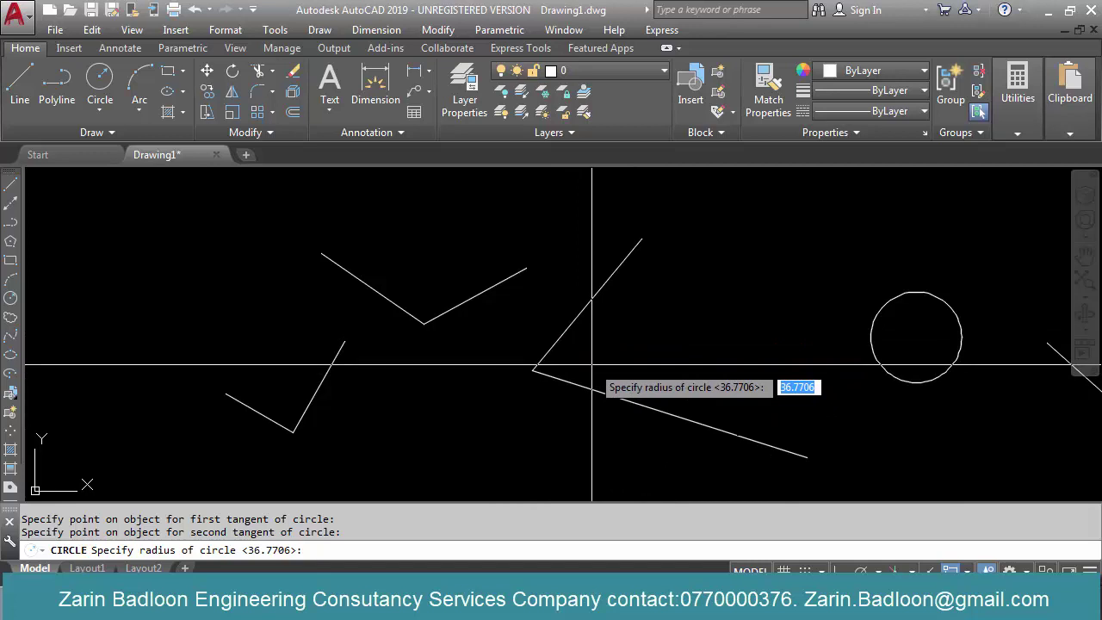
{"action": "type", "text": "10"}
{"action": "key", "text": "Return"}
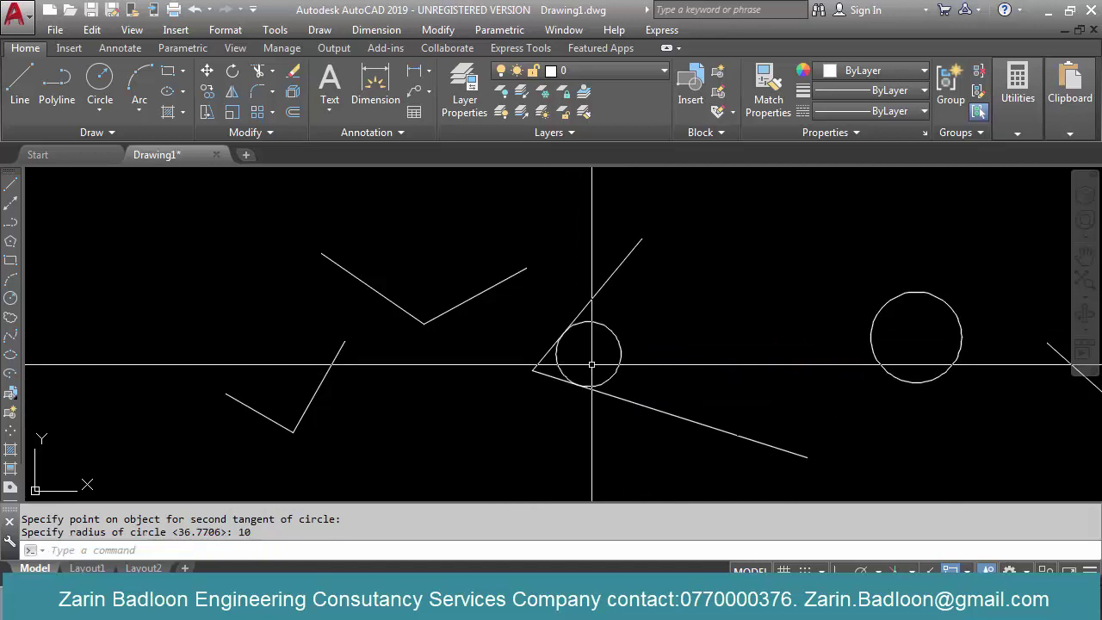
Highlight the angle's upper line and its lower line in turn to examine where the circle is tangent
{"action": "scroll", "coordinate": [591, 365], "scroll_direction": "up", "scroll_amount": 3}
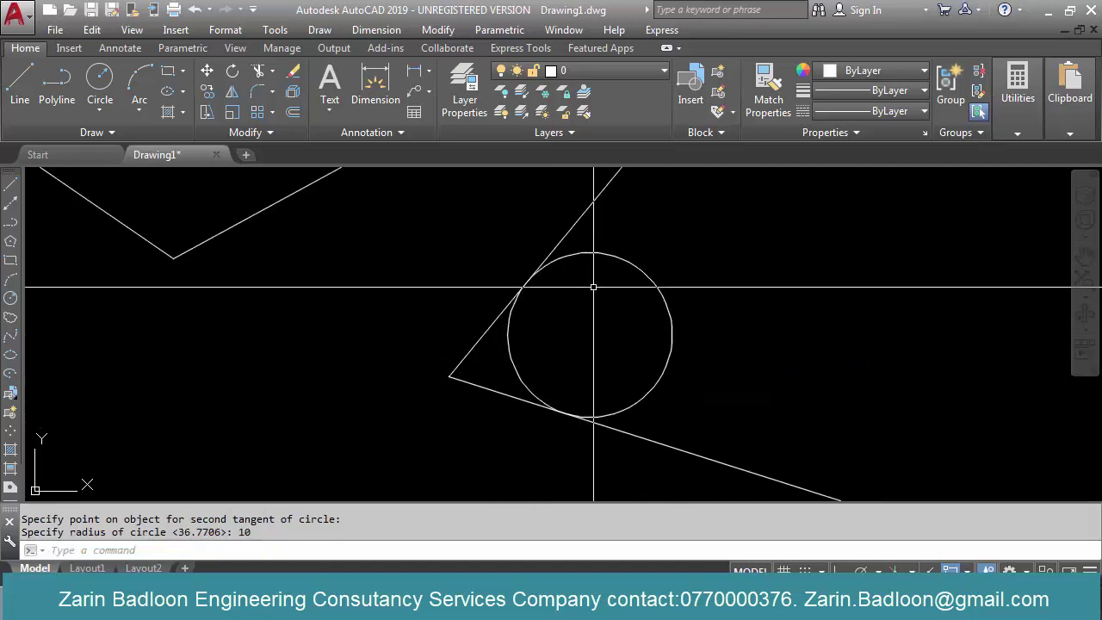
{"action": "left_click", "coordinate": [545, 251]}
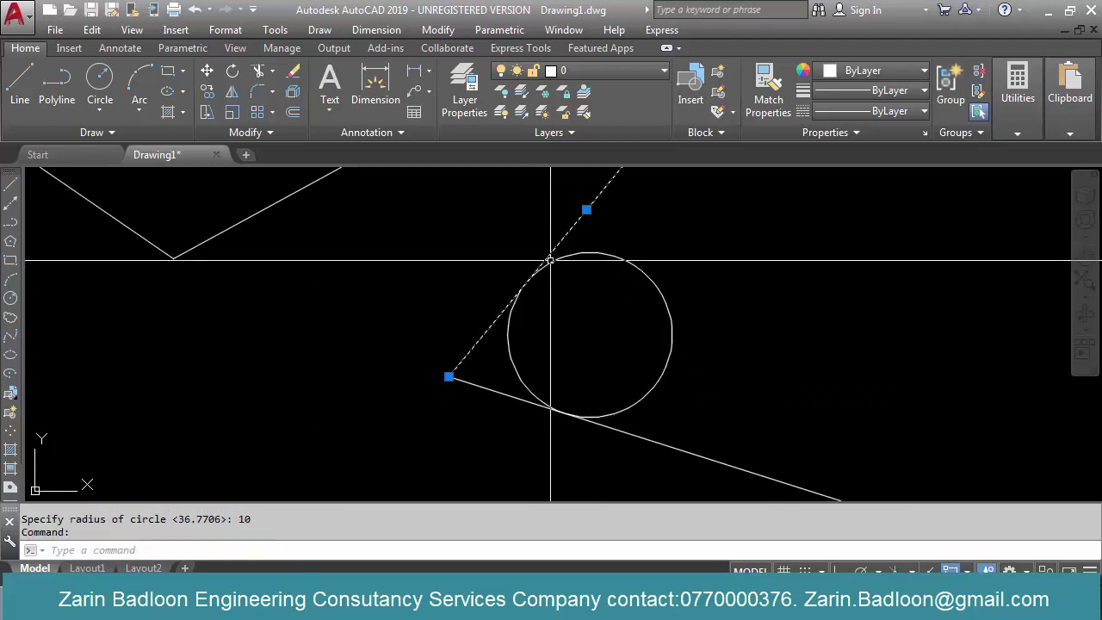
{"action": "key", "text": "Escape"}
{"action": "left_click", "coordinate": [617, 430]}
{"action": "key", "text": "Escape"}
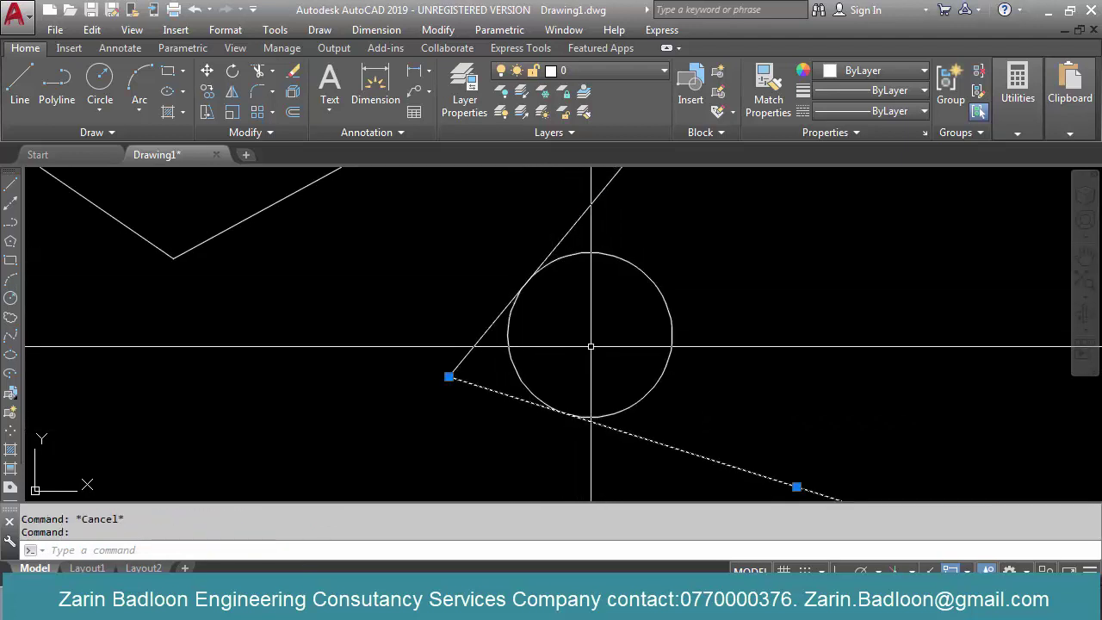
Draw a second Ttr circle with radius 20 tangent to the same two lines of the open angle
{"action": "key", "text": "Return"}
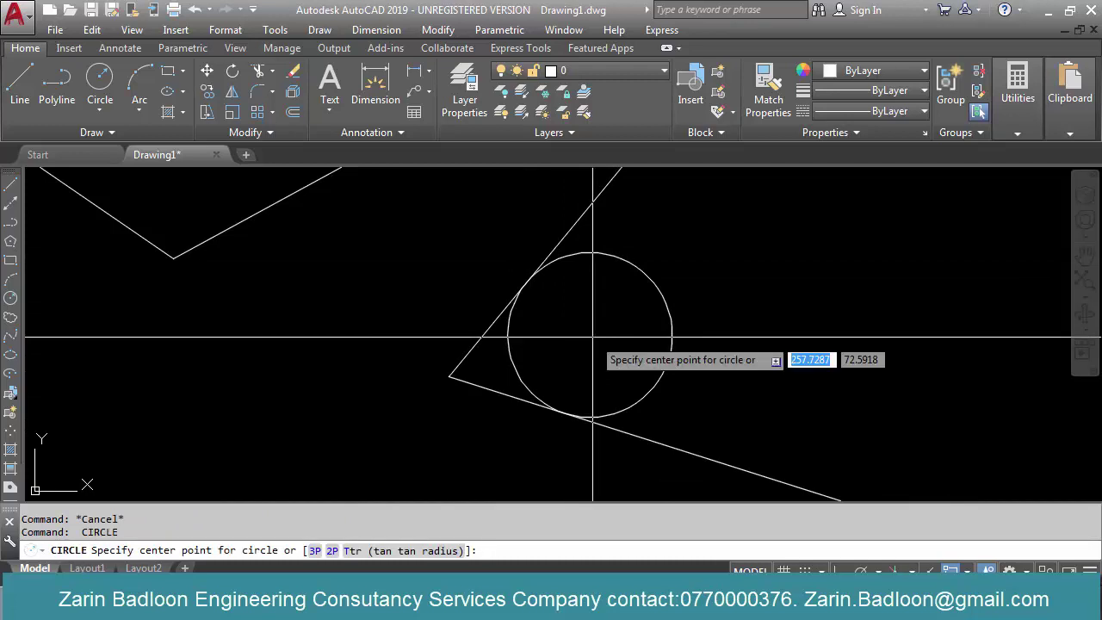
{"action": "key", "text": "Return"}
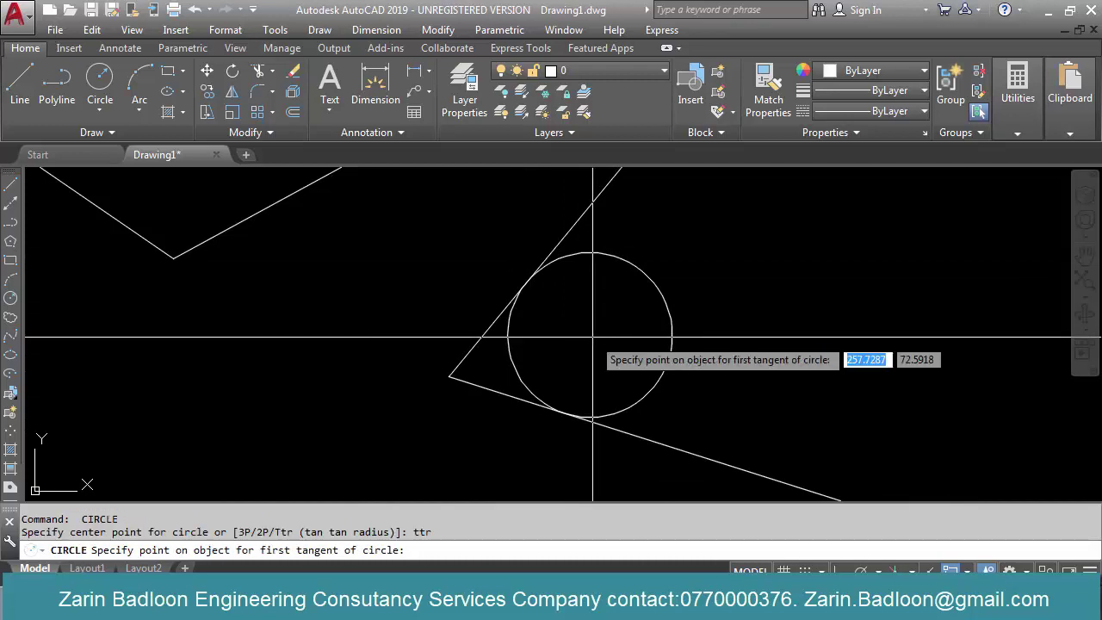
{"action": "left_click", "coordinate": [580, 216]}
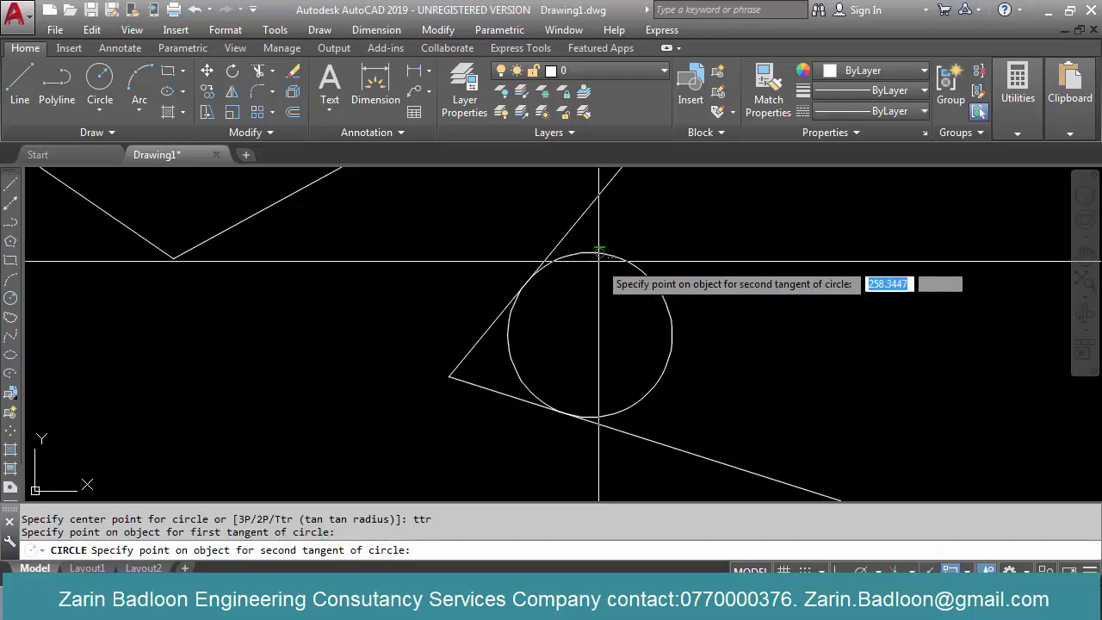
{"action": "left_click", "coordinate": [616, 429]}
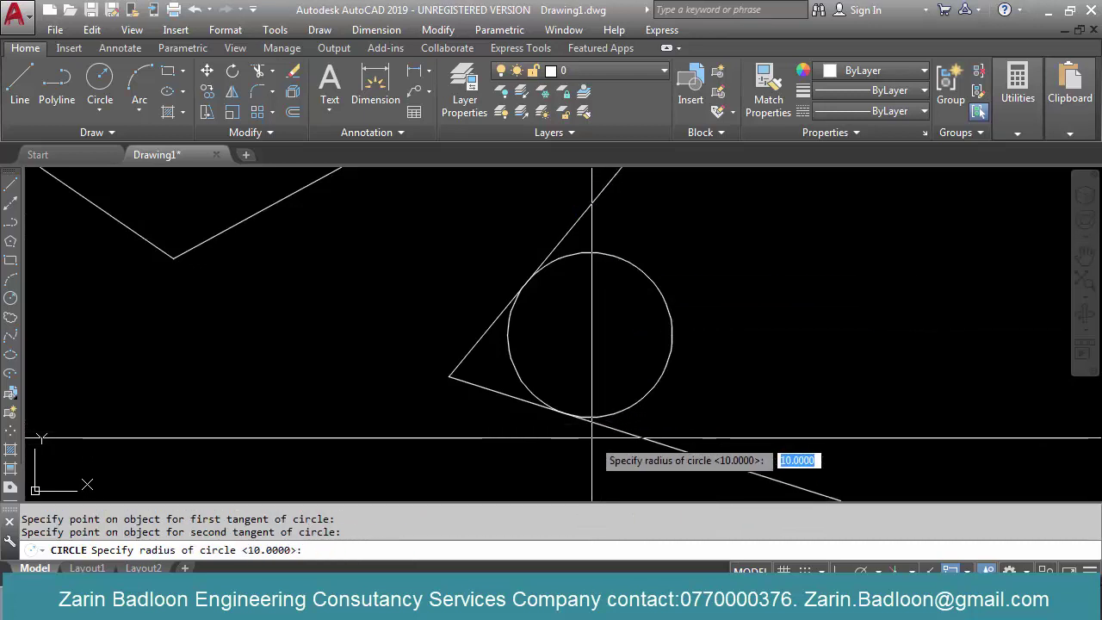
{"action": "type", "text": "20"}
{"action": "key", "text": "Return"}
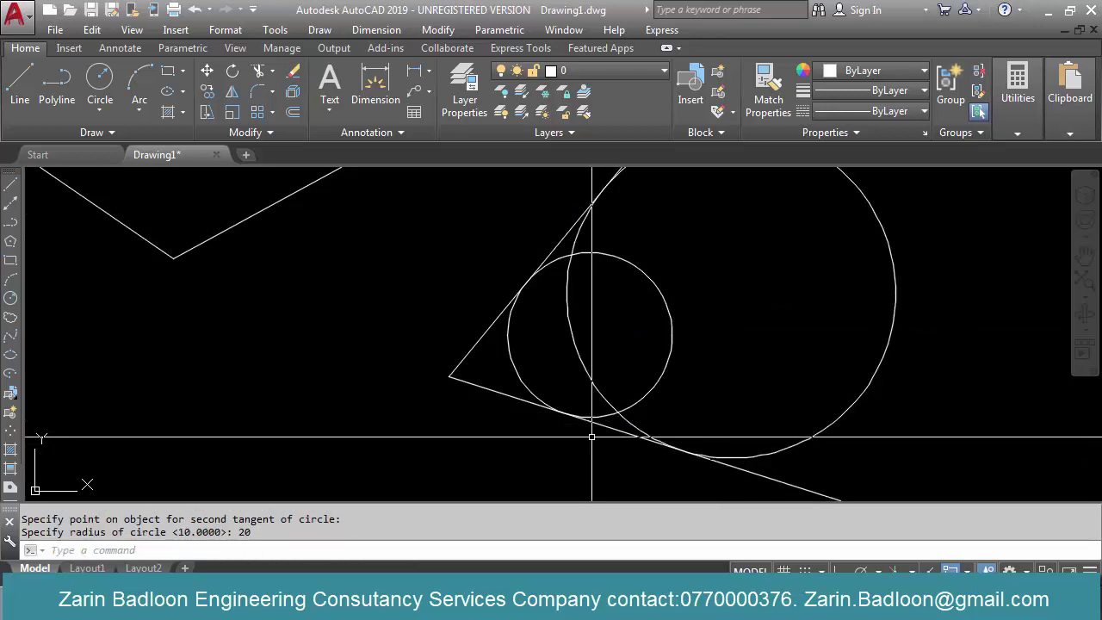
{"action": "scroll", "coordinate": [591, 437], "scroll_direction": "down", "scroll_amount": 2}
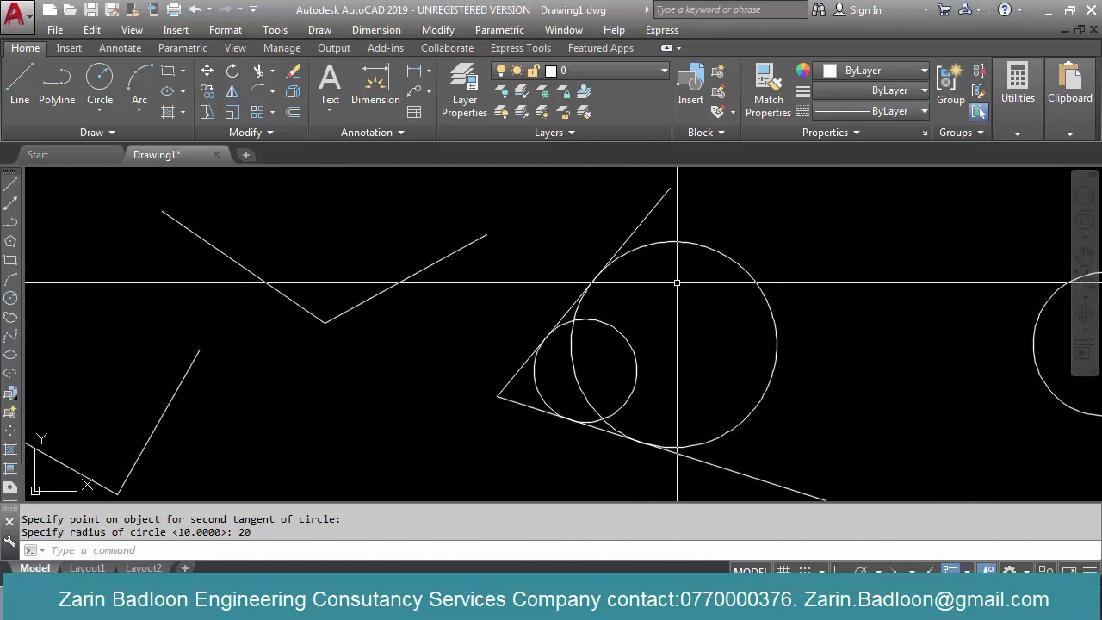
Erase the larger, radius 20 circle from the open angle
{"action": "key", "text": "Escape"}
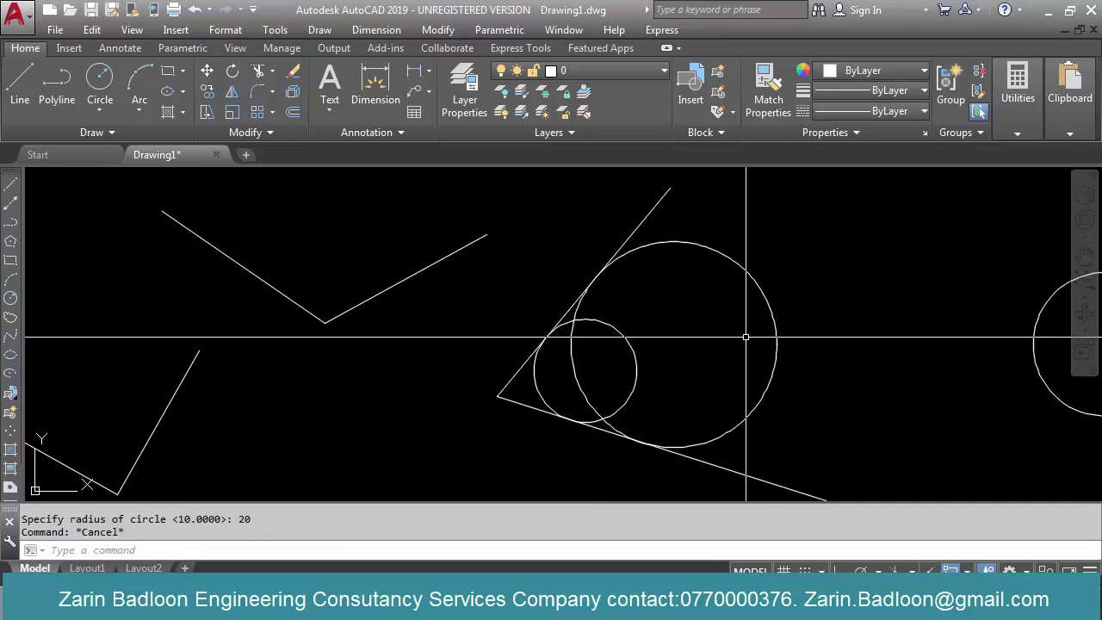
{"action": "type", "text": "e"}
{"action": "key", "text": "Return"}
{"action": "left_click", "coordinate": [786, 279]}
{"action": "left_click", "coordinate": [776, 292]}
{"action": "key", "text": "Return"}
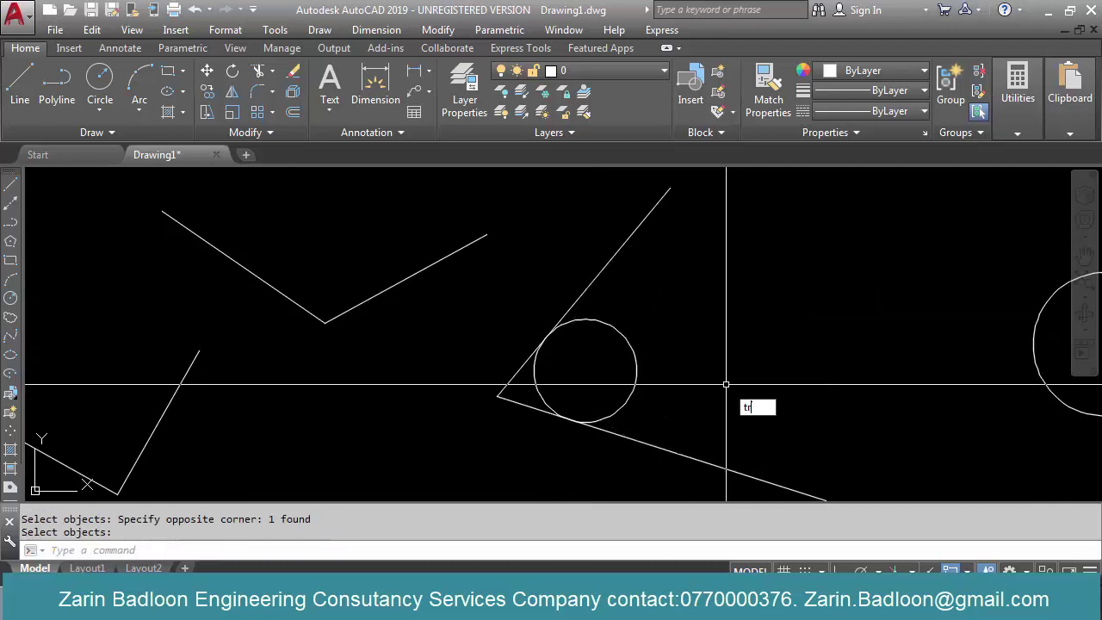
Trim both line ends at the angle's vertex and the circle's inner arc, leaving a rounded corner
{"action": "type", "text": "tr"}
{"action": "key", "text": "Return"}
{"action": "key", "text": "Return"}
{"action": "left_click", "coordinate": [520, 371]}
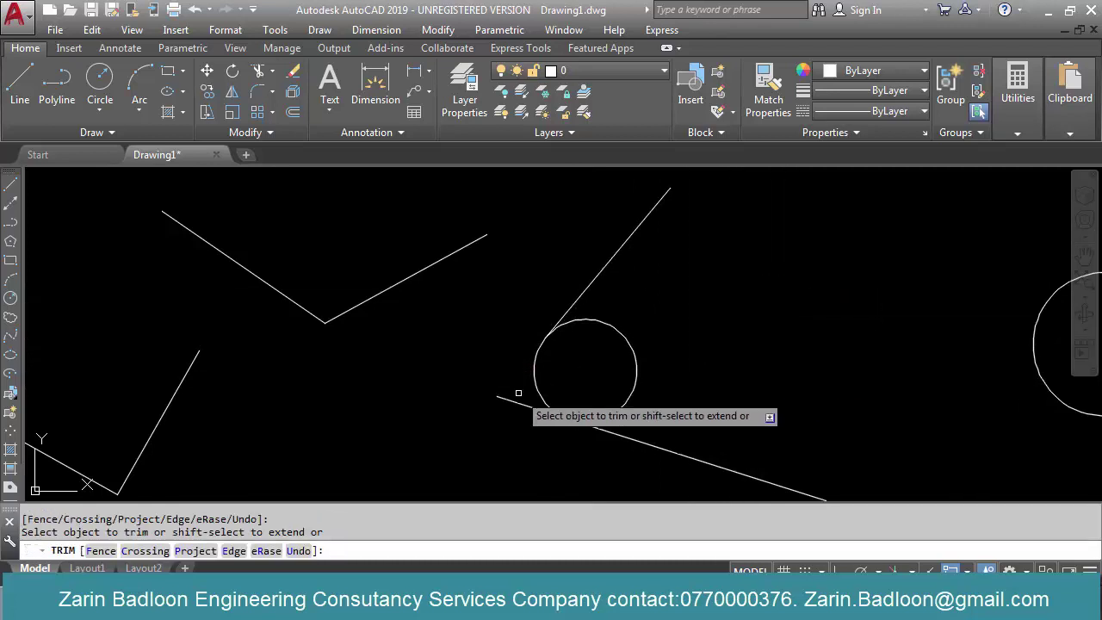
{"action": "left_click", "coordinate": [516, 395]}
{"action": "left_click", "coordinate": [662, 327]}
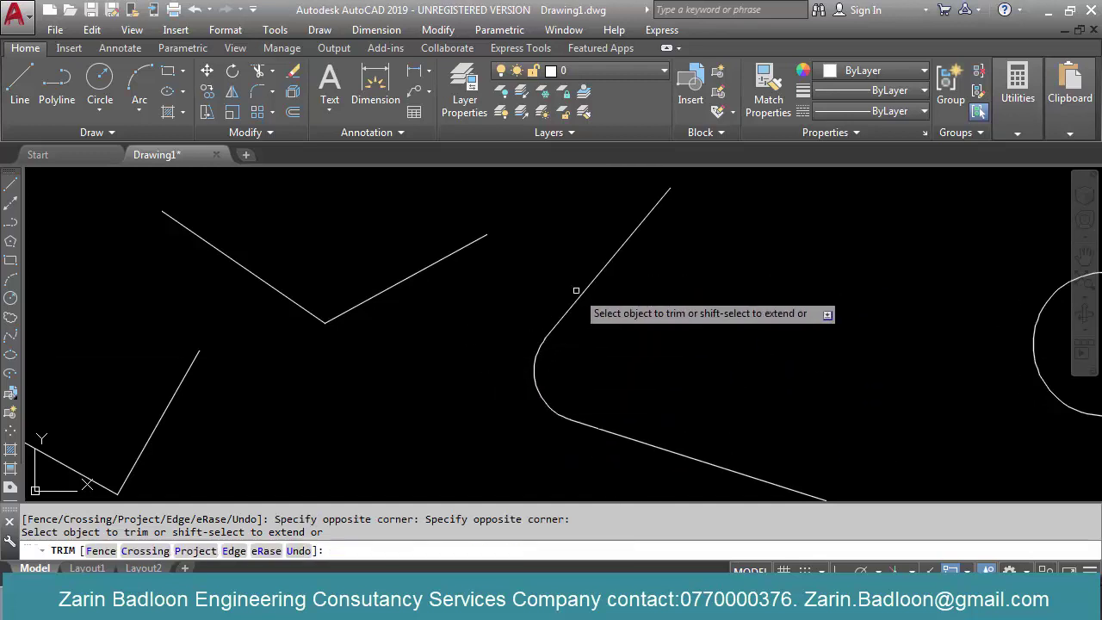
{"action": "key", "text": "Escape"}
Draw a Ttr circle with radius 15 tangent to the separate sloping line and the standalone circle
{"action": "scroll", "coordinate": [561, 295], "scroll_direction": "down", "scroll_amount": 3}
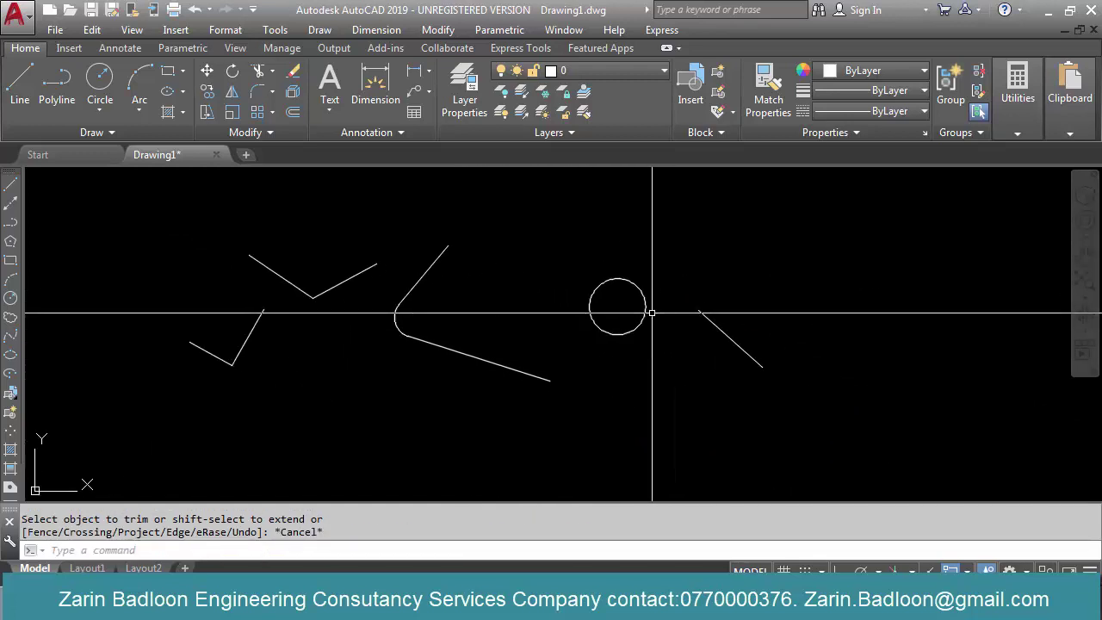
{"action": "scroll", "coordinate": [651, 312], "scroll_direction": "up", "scroll_amount": 2}
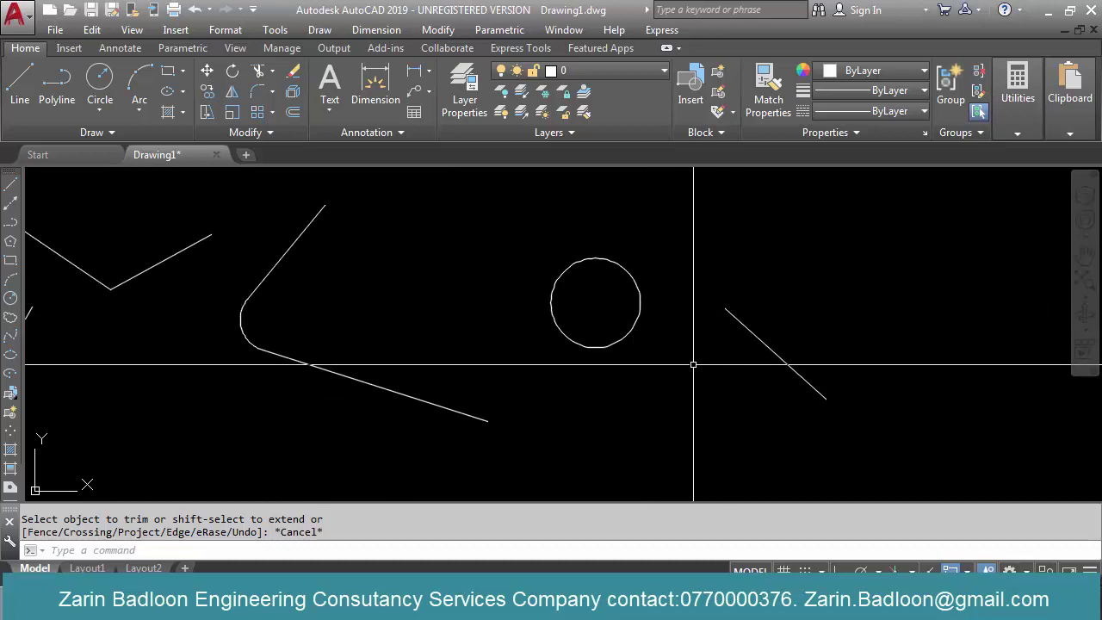
{"action": "type", "text": "c"}
{"action": "key", "text": "Return"}
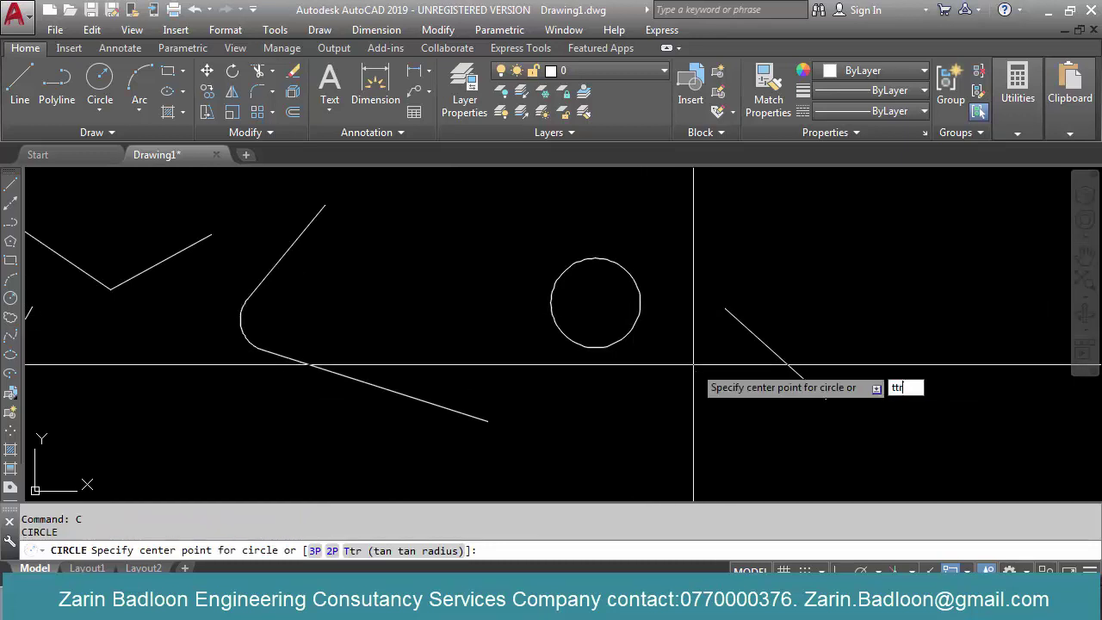
{"action": "key", "text": "Return"}
{"action": "left_click", "coordinate": [732, 314]}
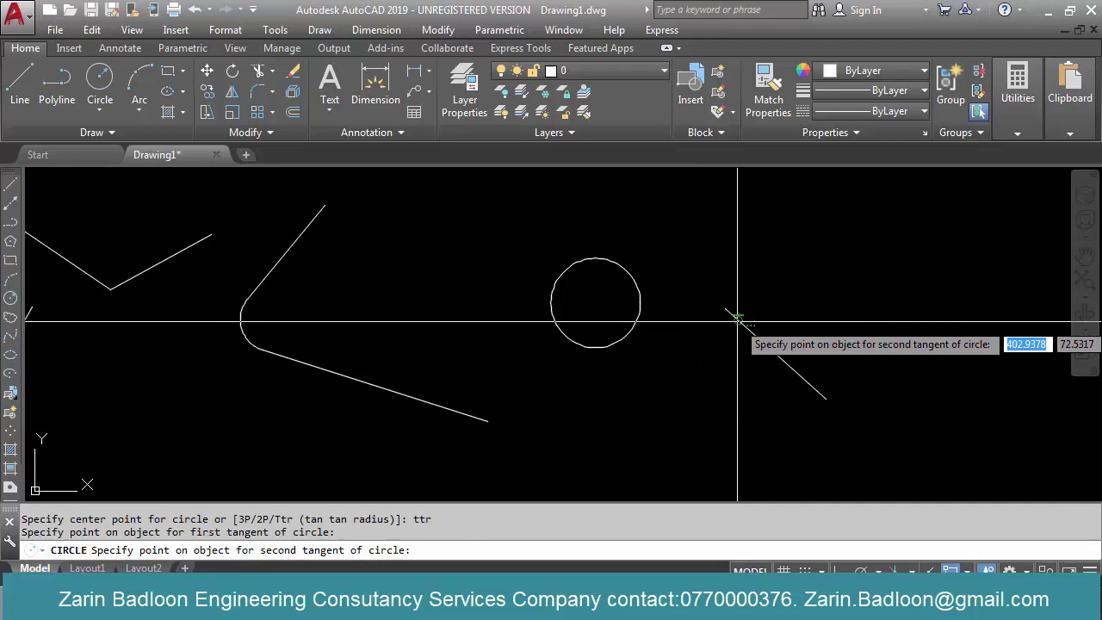
{"action": "left_click", "coordinate": [636, 321]}
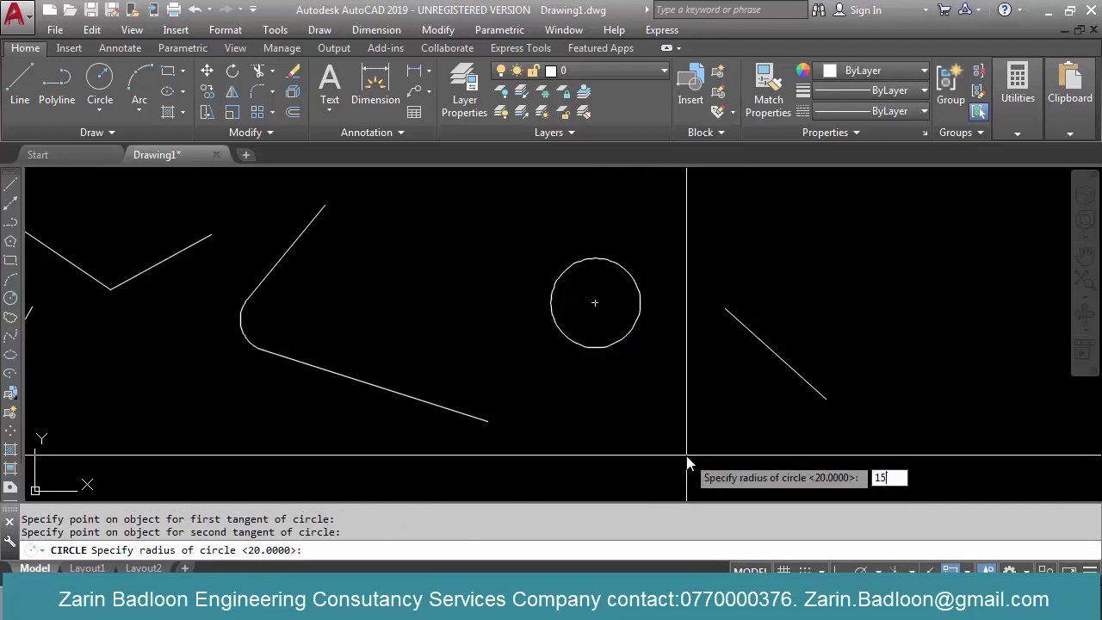
{"action": "type", "text": "15"}
{"action": "key", "text": "Return"}
{"action": "scroll", "coordinate": [738, 276], "scroll_direction": "up", "scroll_amount": 8}
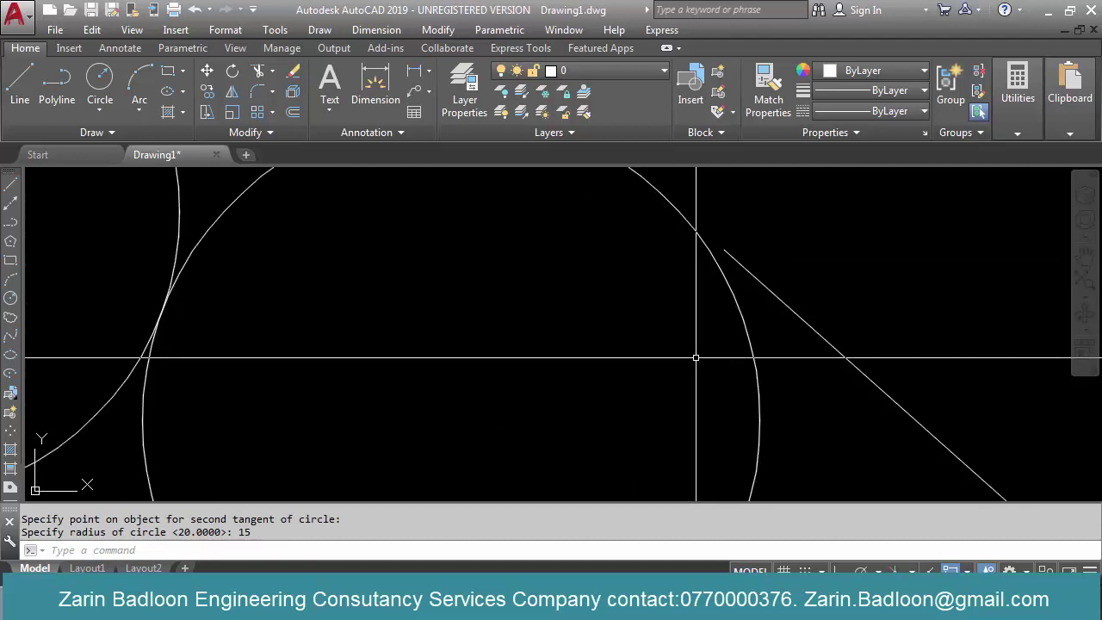
{"action": "scroll", "coordinate": [695, 356], "scroll_direction": "down", "scroll_amount": 5}
{"action": "left_click", "coordinate": [723, 327]}
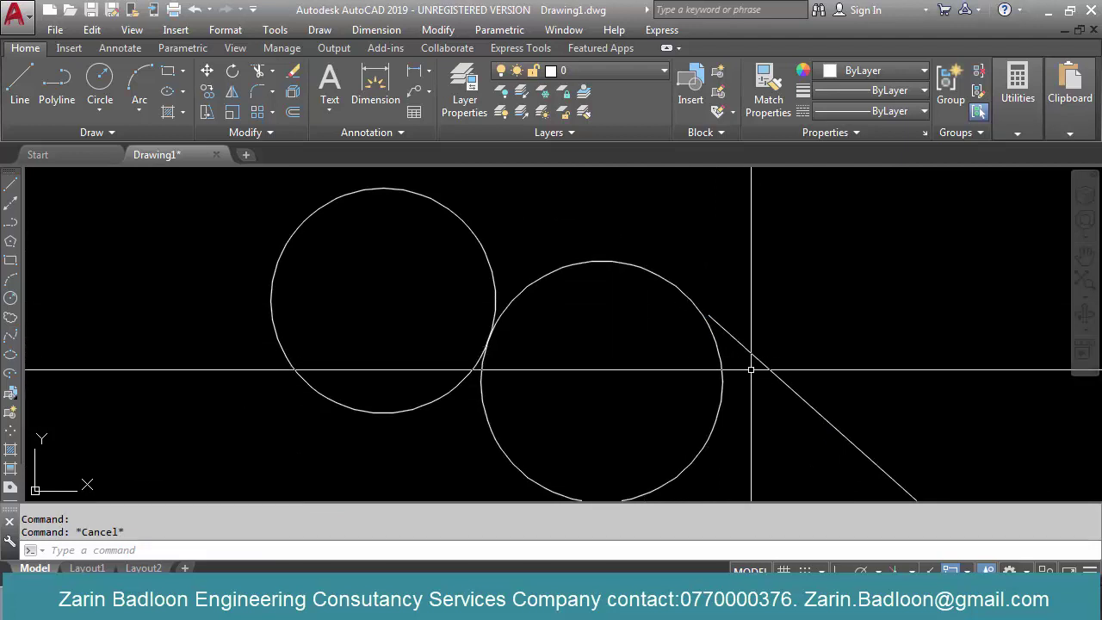
{"action": "scroll", "coordinate": [663, 346], "scroll_direction": "down", "scroll_amount": 2}
{"action": "scroll", "coordinate": [646, 336], "scroll_direction": "up", "scroll_amount": 2}
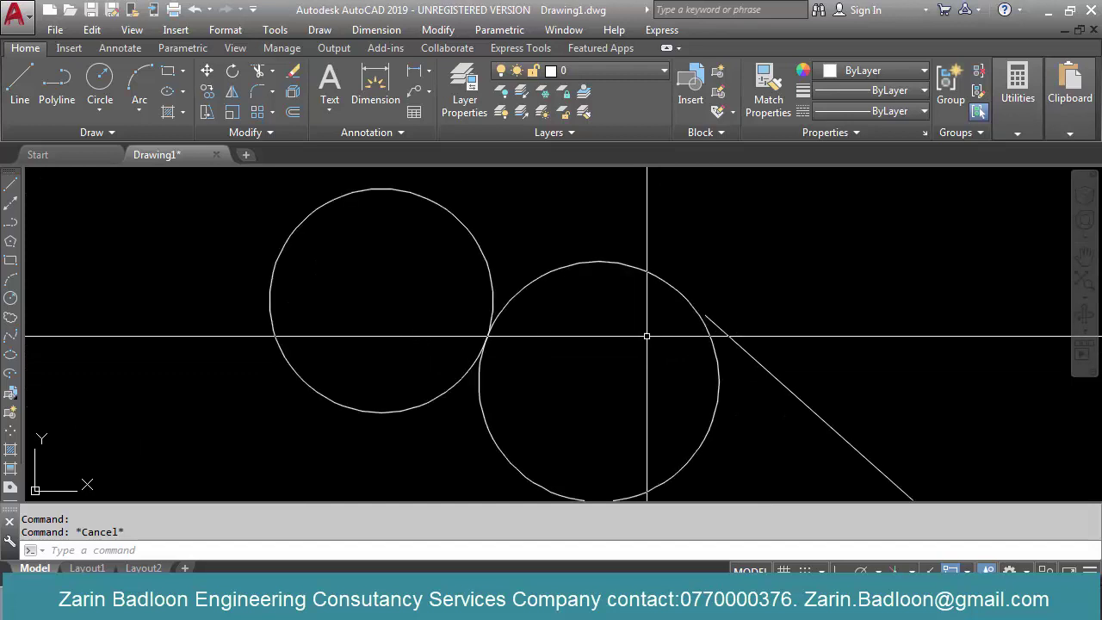
Draw a short sloping line from above the radius 15 circle down to its upper edge
{"action": "type", "text": "E"}
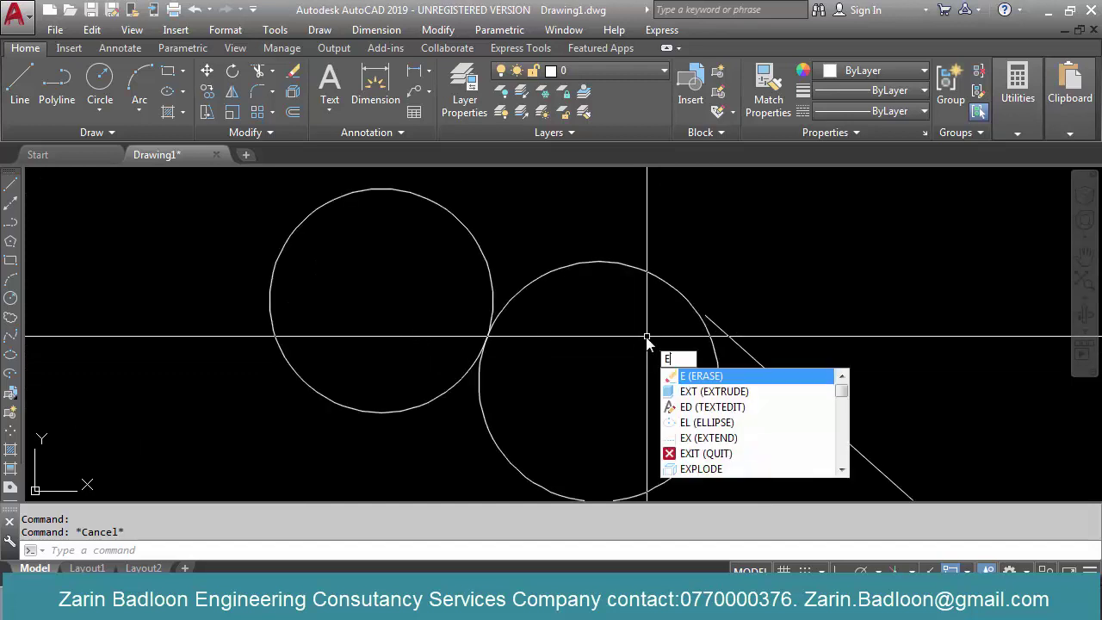
{"action": "key", "text": "Escape"}
{"action": "type", "text": "L"}
{"action": "key", "text": "Return"}
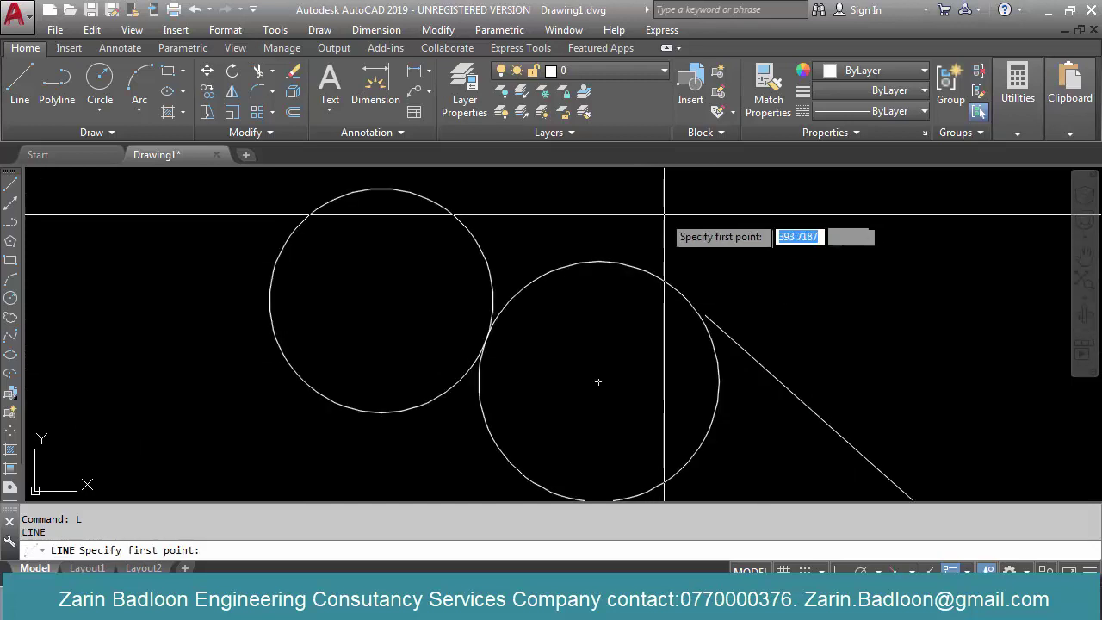
{"action": "left_click", "coordinate": [647, 206]}
{"action": "left_click", "coordinate": [553, 261]}
{"action": "key", "text": "Return"}
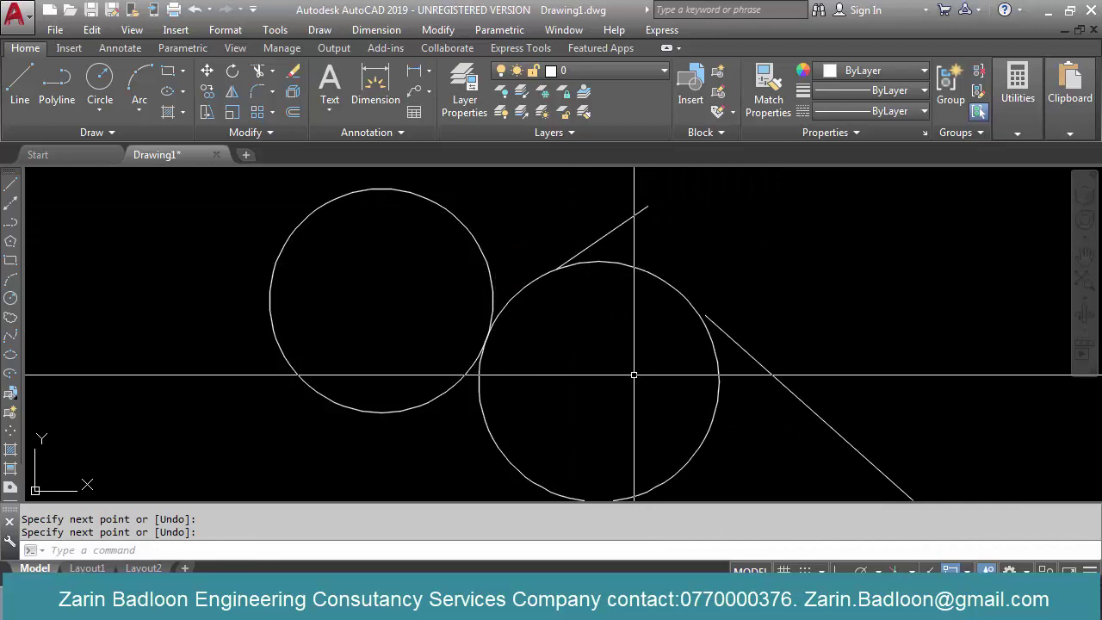
{"action": "type", "text": "tr"}
{"action": "key", "text": "Return"}
{"action": "key", "text": "Return"}
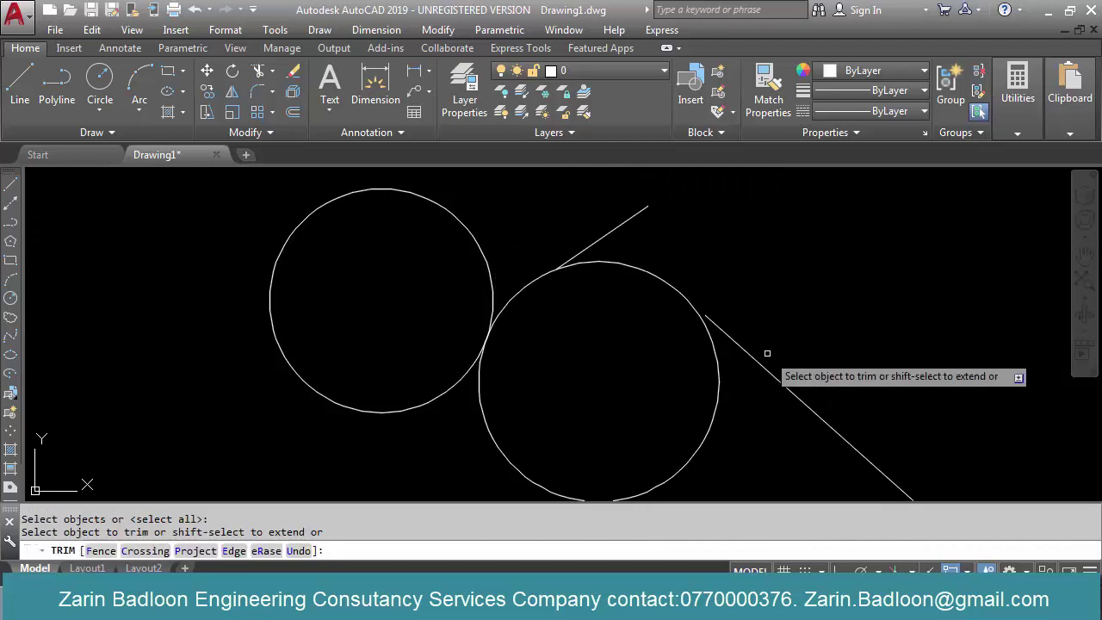
{"action": "scroll", "coordinate": [688, 299], "scroll_direction": "up", "scroll_amount": 4}
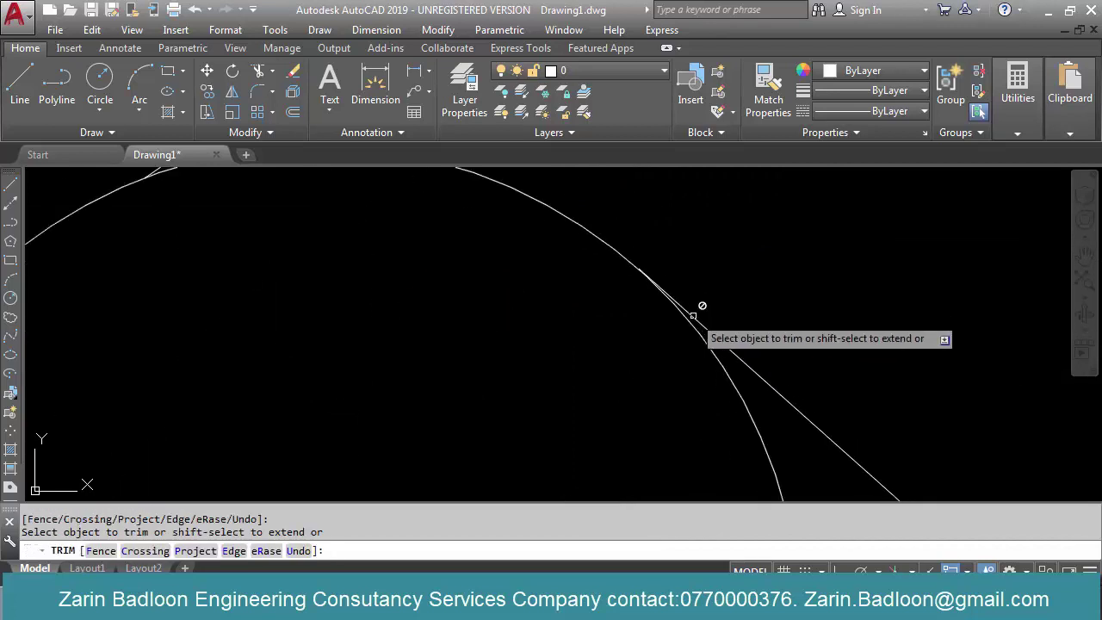
{"action": "key", "text": "Escape"}
{"action": "scroll", "coordinate": [720, 323], "scroll_direction": "down", "scroll_amount": 4}
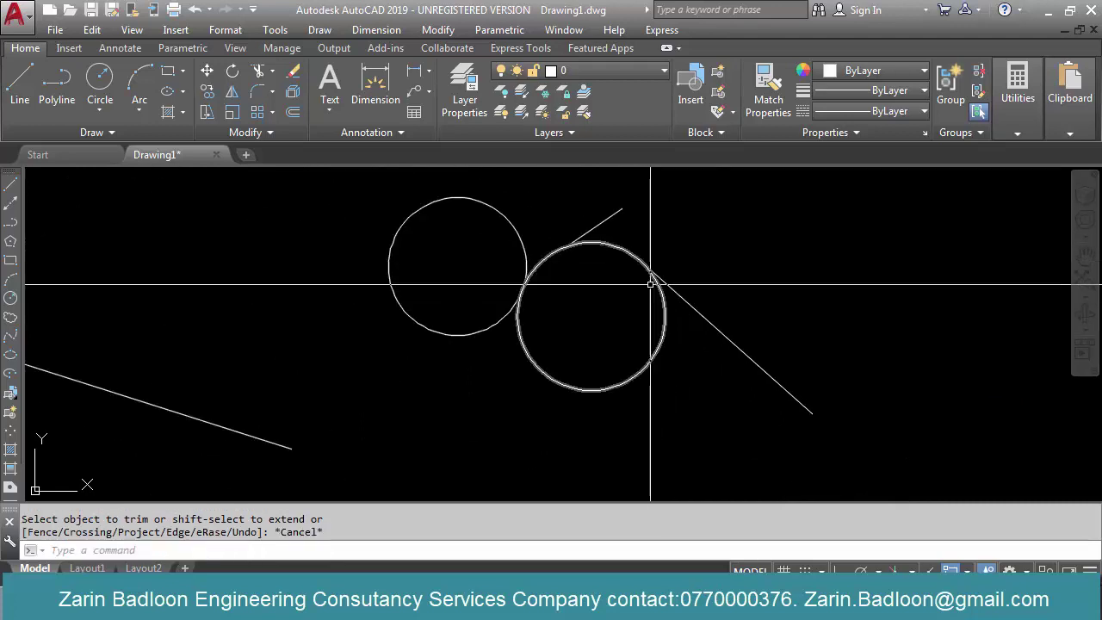
Erase the short line above the radius 15 circle
{"action": "type", "text": "e"}
{"action": "key", "text": "Return"}
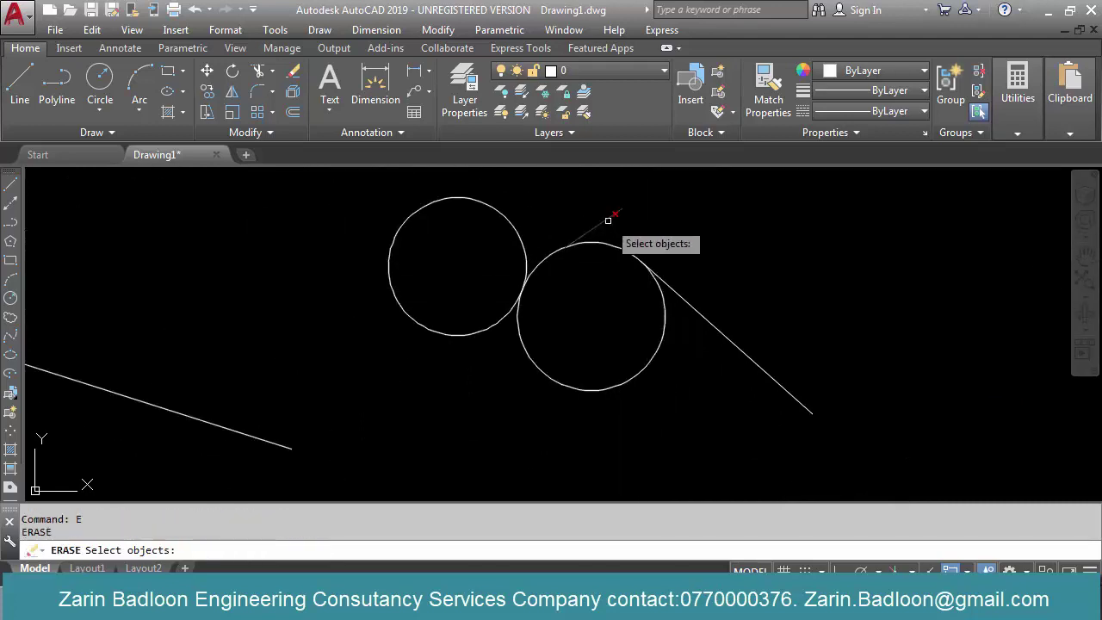
{"action": "left_click", "coordinate": [608, 220]}
{"action": "key", "text": "Return"}
{"action": "middle_click_drag", "start_coordinate": [593, 286], "coordinate": [602, 273]}
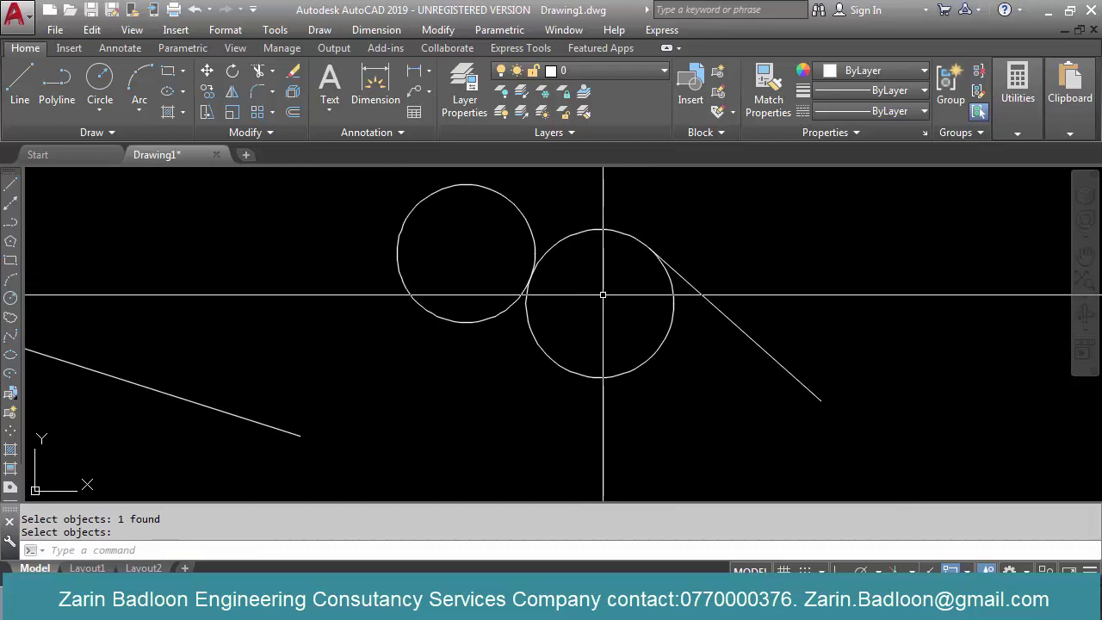
Erase the radius 15 circle that touches the standalone circle and the sloping line
{"action": "type", "text": "e"}
{"action": "key", "text": "Return"}
{"action": "left_click", "coordinate": [615, 325]}
{"action": "left_click", "coordinate": [585, 379]}
{"action": "key", "text": "Return"}
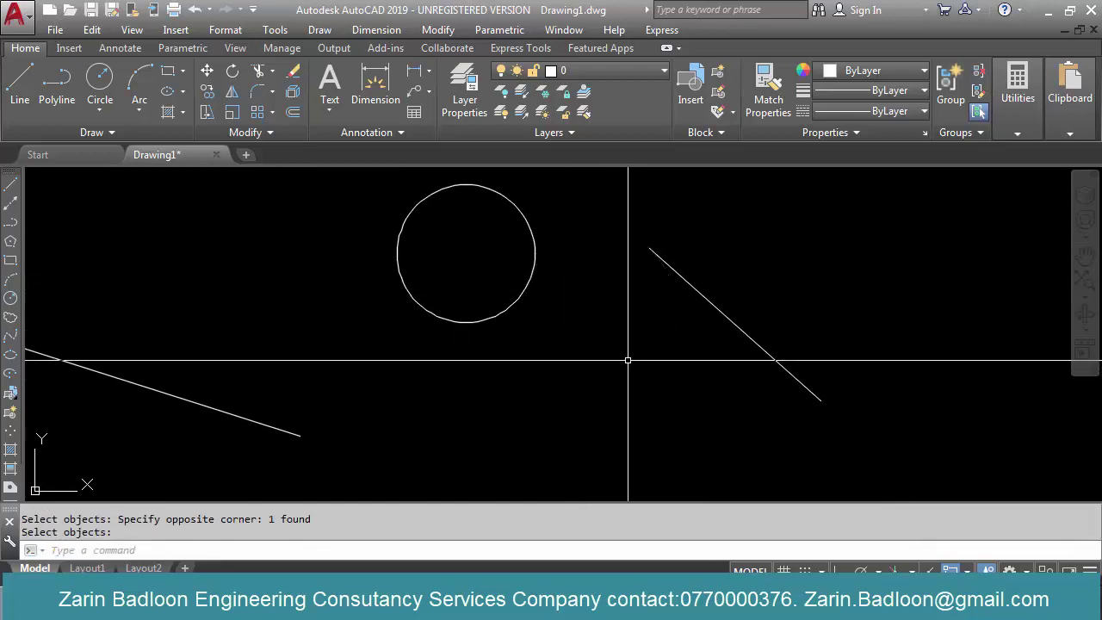
Undo the erasing of the radius 15 circle and the short line
{"action": "key", "text": "ctrl+z"}
{"action": "key", "text": "ctrl+z"}
{"action": "key", "text": "ctrl+z"}
{"action": "key", "text": "ctrl+z"}
{"action": "key", "text": "ctrl+z"}
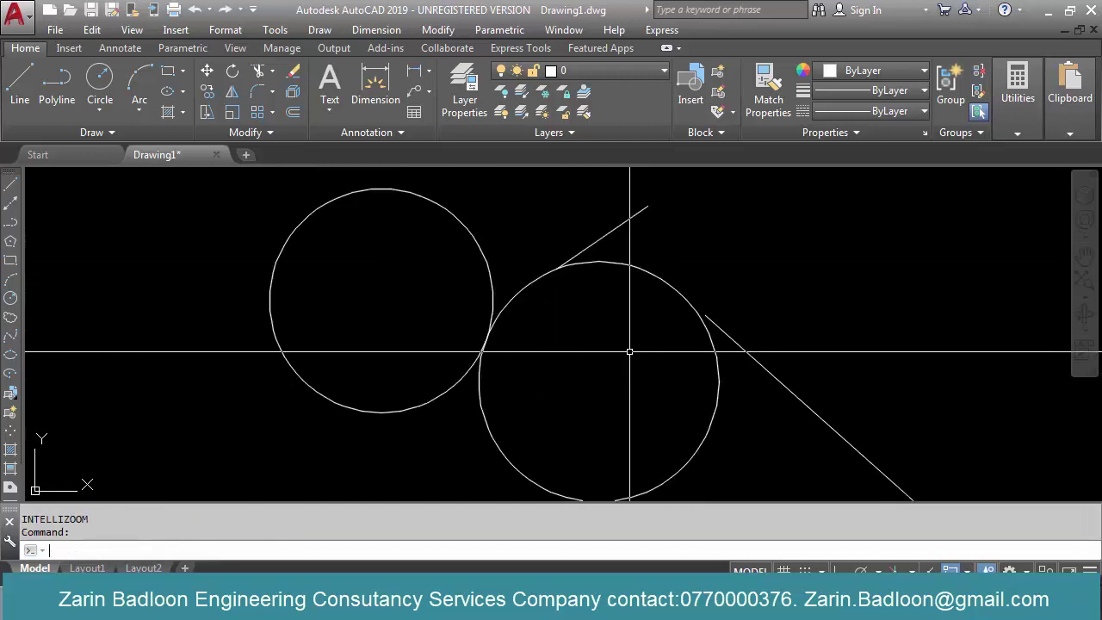
Erase both the radius 15 tangent circle and the short line above it
{"action": "type", "text": "e"}
{"action": "key", "text": "Return"}
{"action": "left_click", "coordinate": [685, 262]}
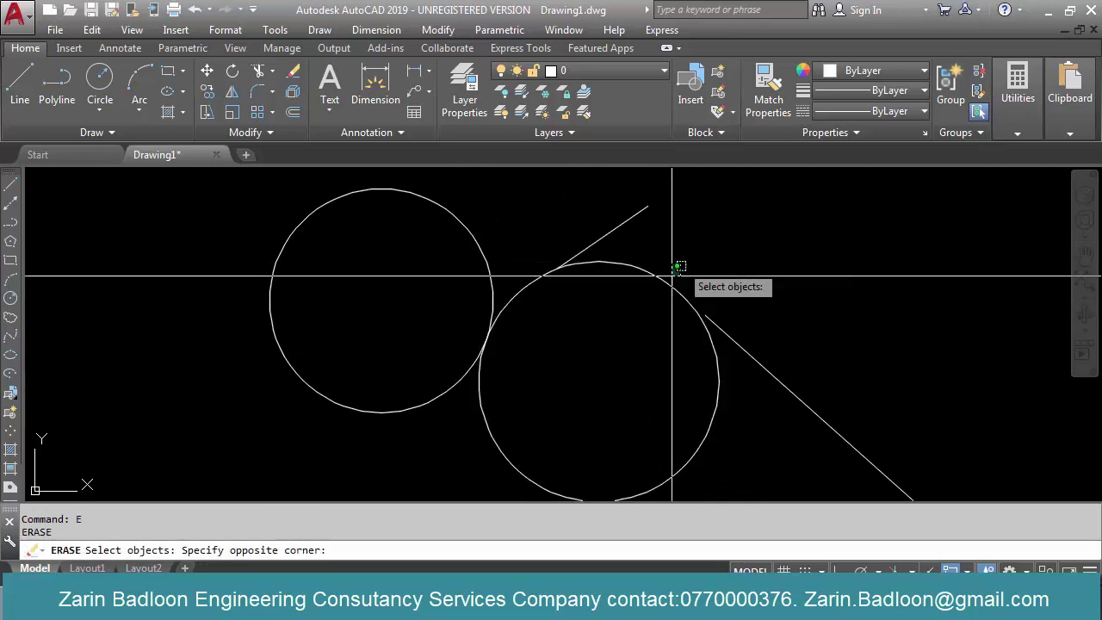
{"action": "left_click", "coordinate": [661, 288]}
{"action": "key", "text": "Return"}
{"action": "left_click", "coordinate": [646, 228]}
{"action": "left_click", "coordinate": [590, 238]}
{"action": "key", "text": "Return"}
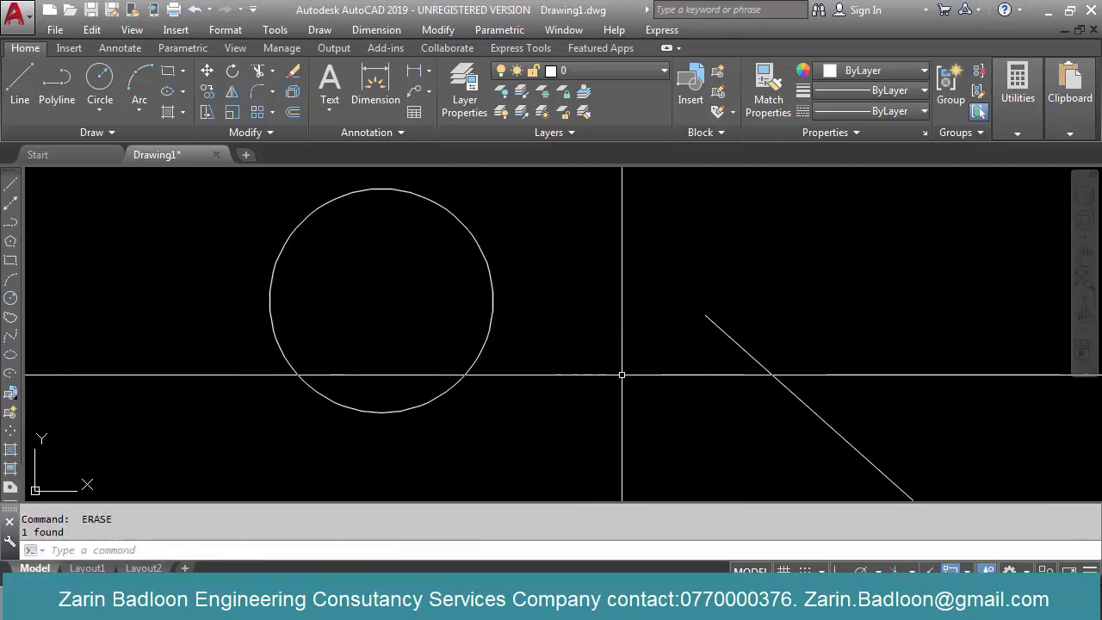
Draw a Ttr circle with radius 20 tangent to the standalone circle and the sloping line
{"action": "type", "text": "c"}
{"action": "key", "text": "Return"}
{"action": "key", "text": "Return"}
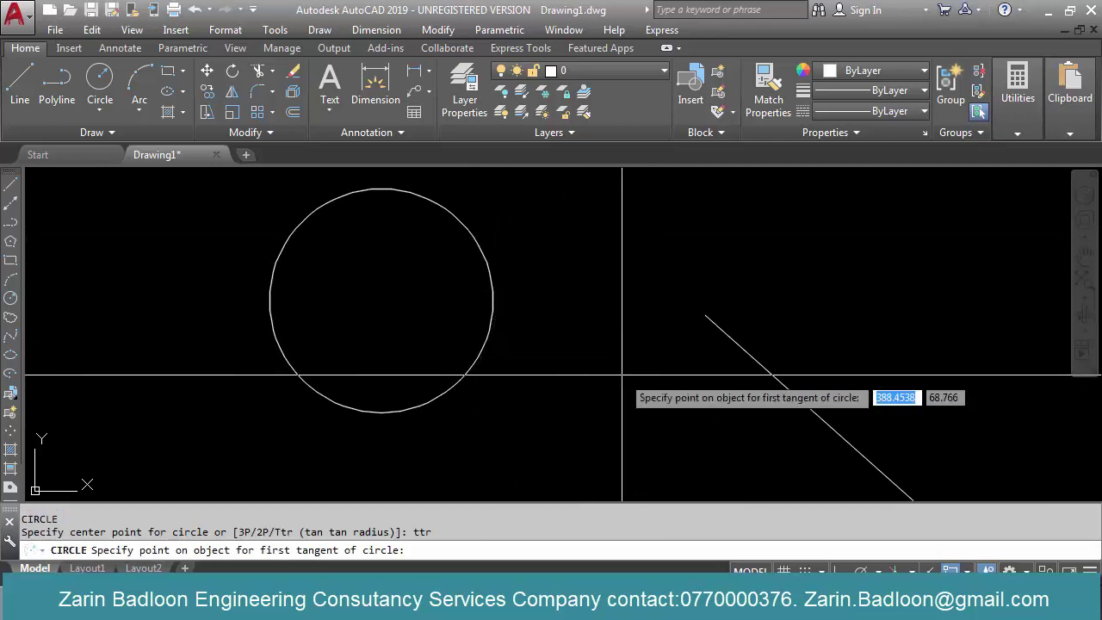
{"action": "left_click", "coordinate": [491, 318]}
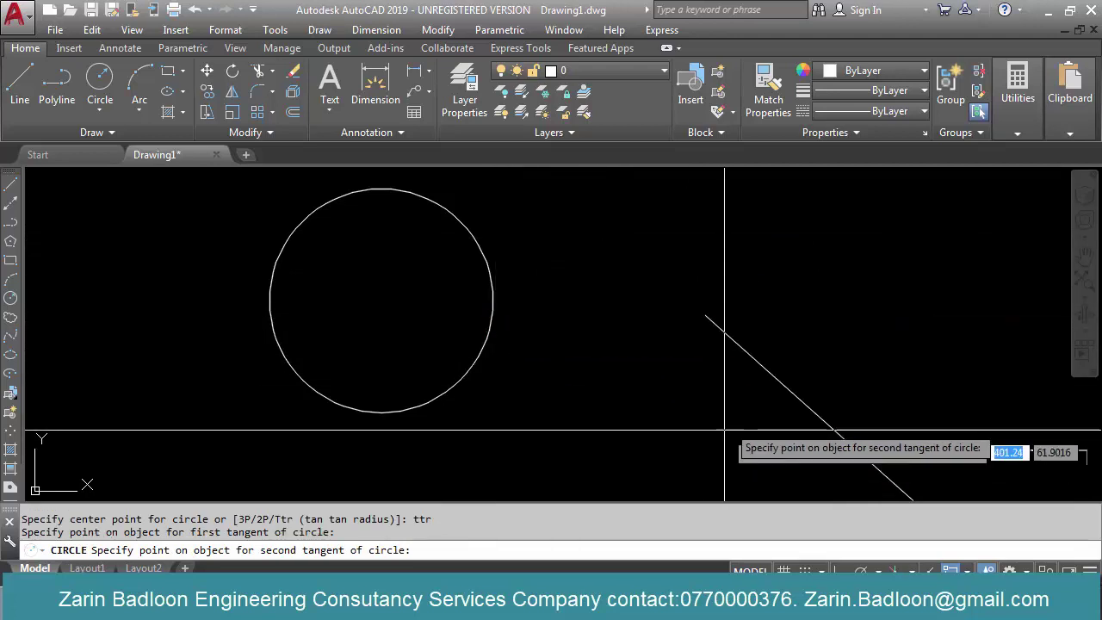
{"action": "left_click", "coordinate": [745, 351]}
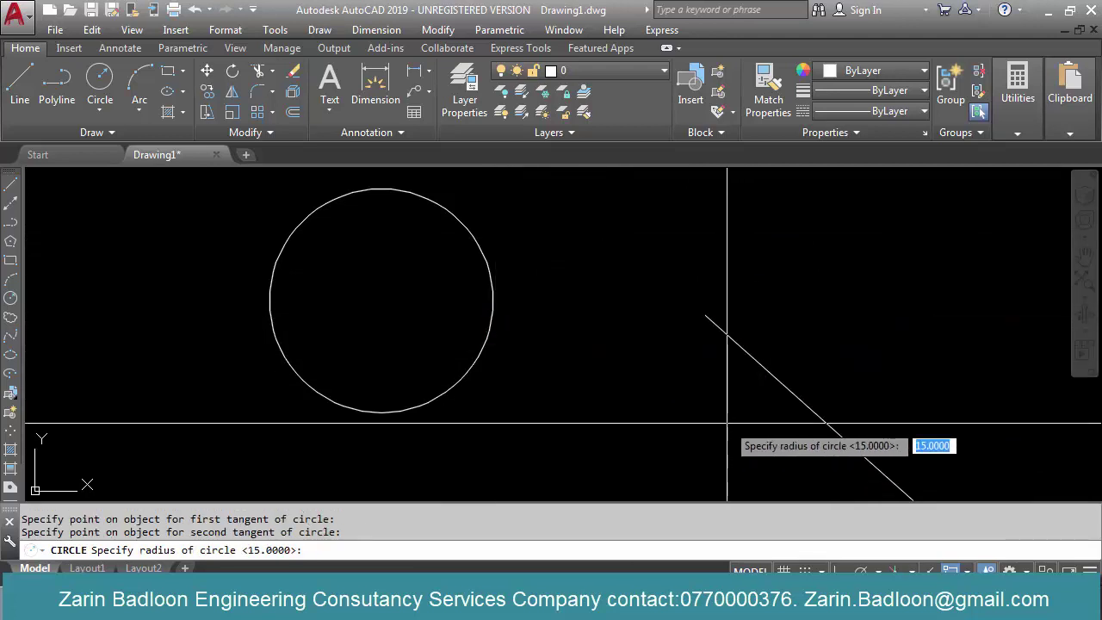
{"action": "key", "text": "Return"}
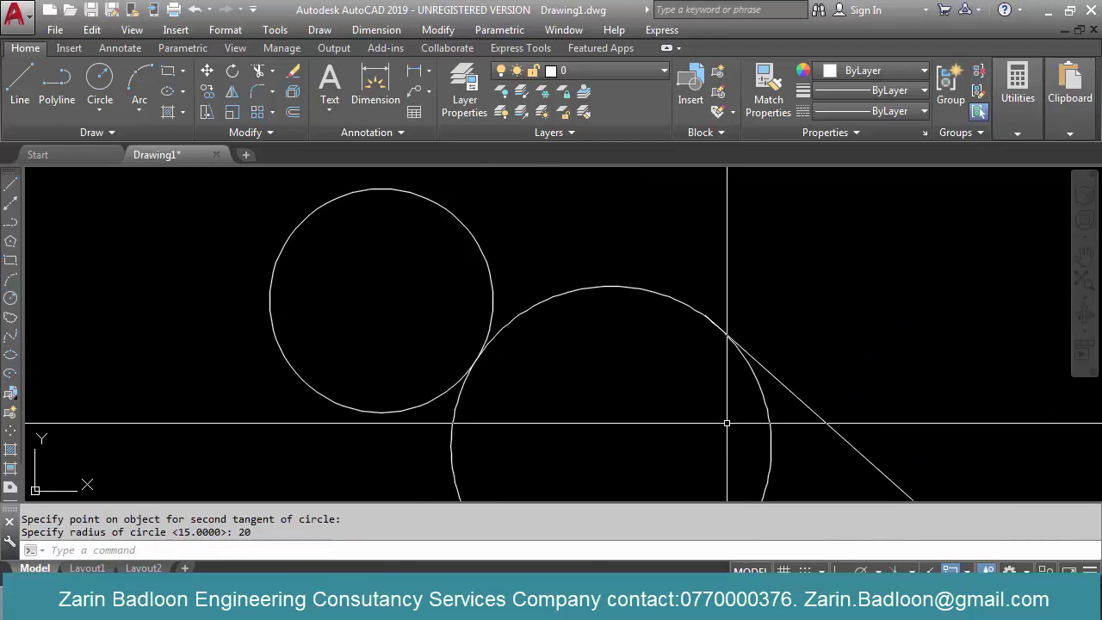
{"action": "scroll", "coordinate": [726, 423], "scroll_direction": "down", "scroll_amount": 5}
{"action": "scroll", "coordinate": [700, 304], "scroll_direction": "up", "scroll_amount": 2}
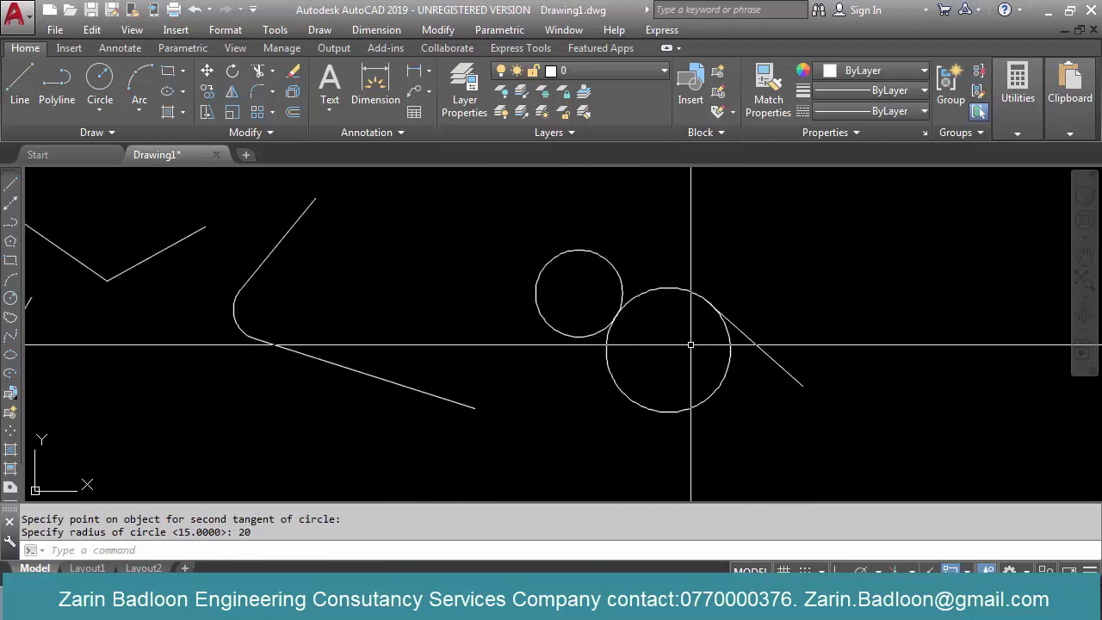
Trim the radius 20 circle's lower part and the line's excess end, leaving an arc that joins the standalone circle to the line
{"action": "type", "text": "tr"}
{"action": "key", "text": "Return"}
{"action": "key", "text": "Return"}
{"action": "left_click", "coordinate": [688, 369]}
{"action": "left_click", "coordinate": [654, 433]}
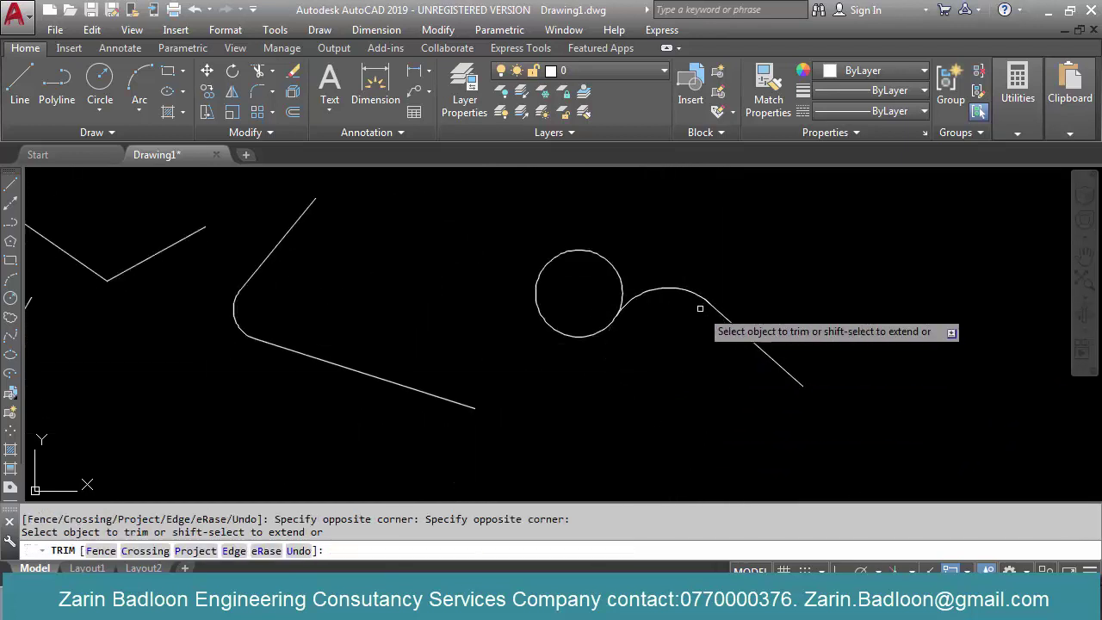
{"action": "scroll", "coordinate": [706, 307], "scroll_direction": "up", "scroll_amount": 4}
{"action": "scroll", "coordinate": [708, 308], "scroll_direction": "up", "scroll_amount": 2}
{"action": "left_click", "coordinate": [684, 288]}
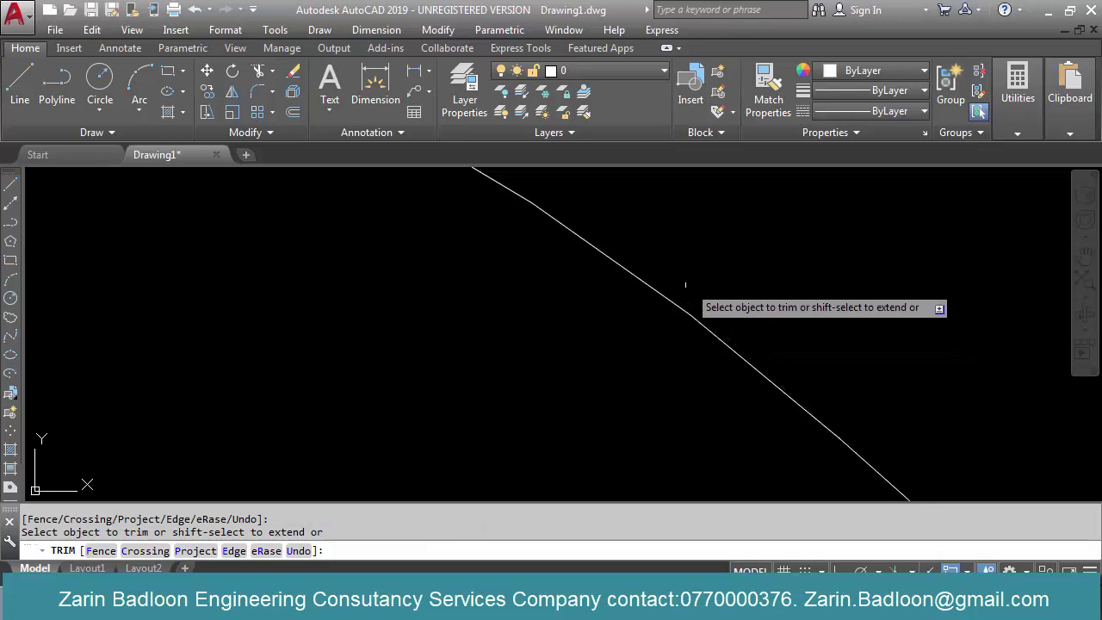
{"action": "scroll", "coordinate": [731, 331], "scroll_direction": "down", "scroll_amount": 4}
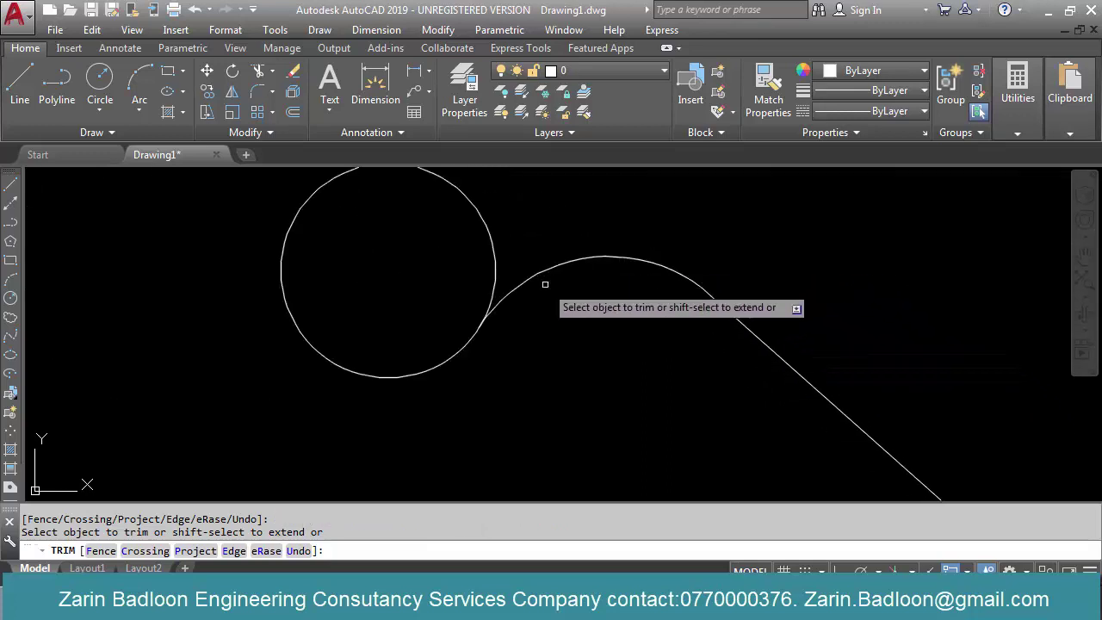
{"action": "key", "text": "Escape"}
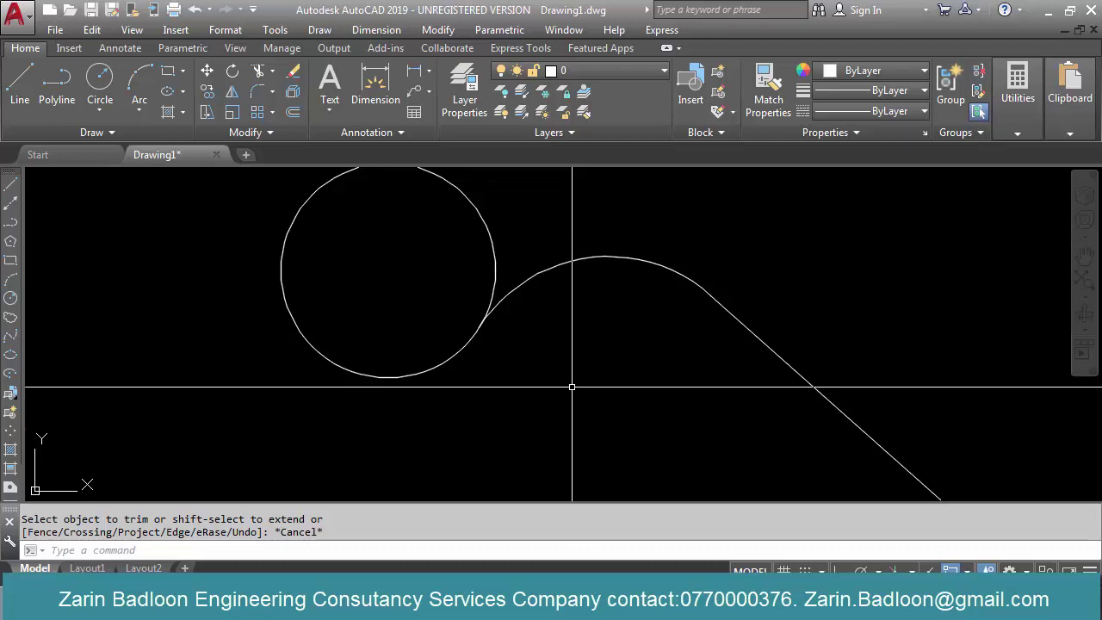
{"action": "scroll", "coordinate": [572, 387], "scroll_direction": "down", "scroll_amount": 4}
{"action": "middle_click_drag", "start_coordinate": [388, 367], "coordinate": [514, 366]}
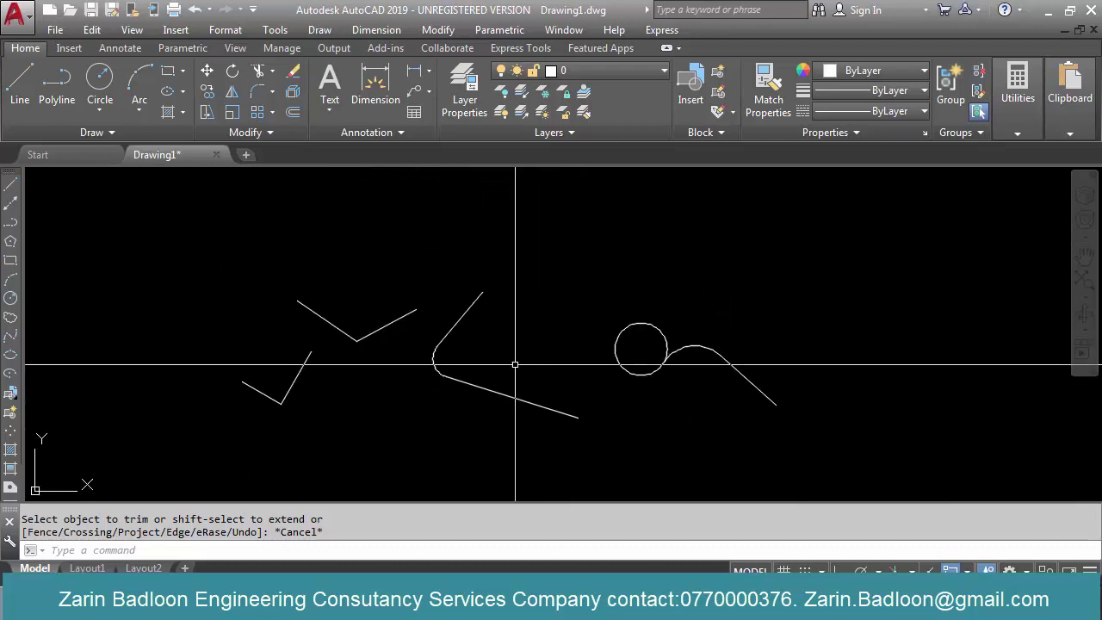
{"action": "scroll", "coordinate": [370, 335], "scroll_direction": "up", "scroll_amount": 4}
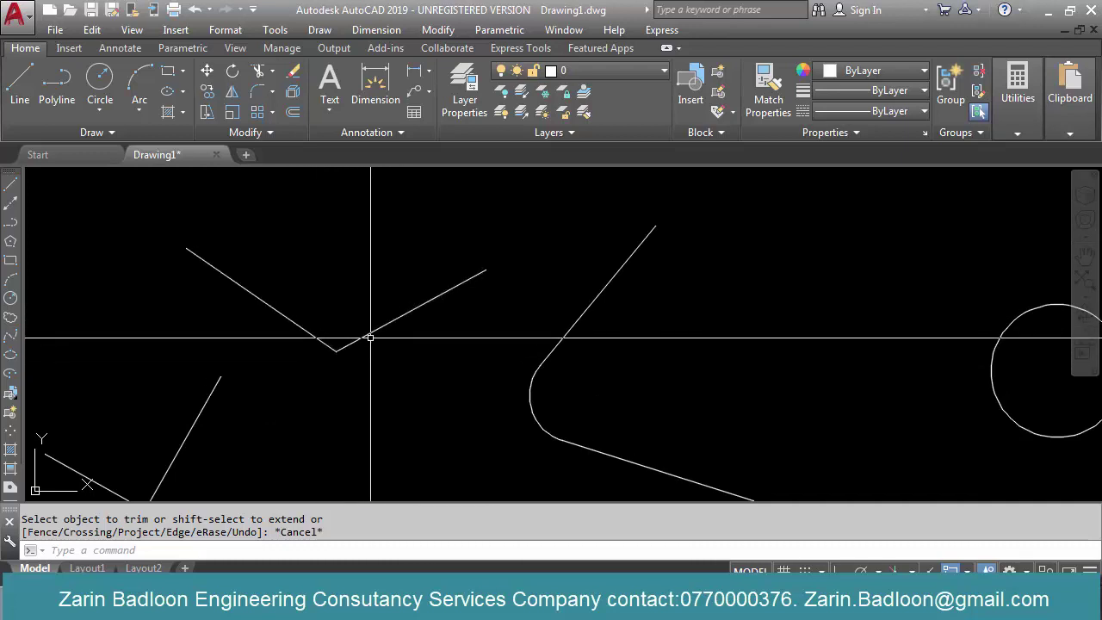
Offset both lines of the V shape toward its inner side so the two offset copies cross above the vertex
{"action": "middle_click_drag", "start_coordinate": [344, 349], "coordinate": [442, 364]}
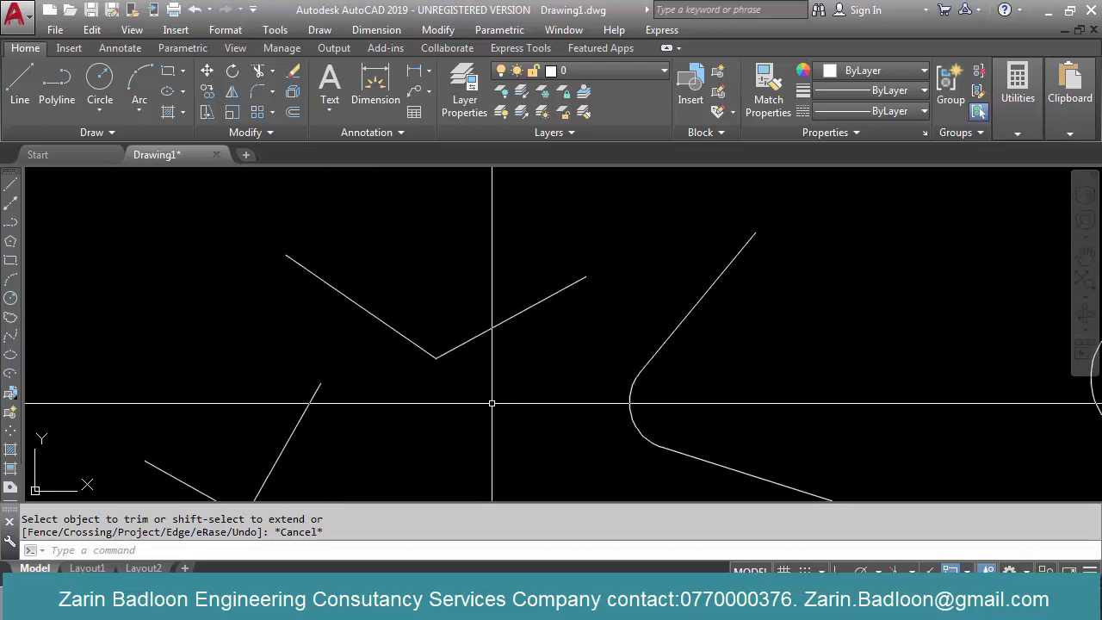
{"action": "type", "text": "o"}
{"action": "key", "text": "Return"}
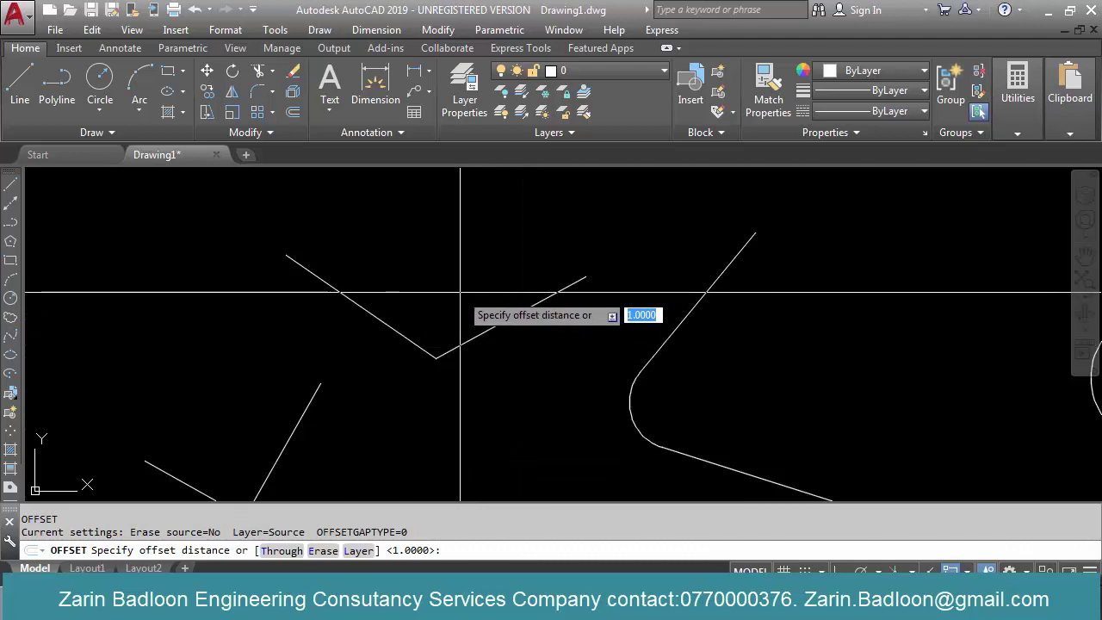
{"action": "left_click", "coordinate": [478, 333]}
{"action": "left_click", "coordinate": [465, 308]}
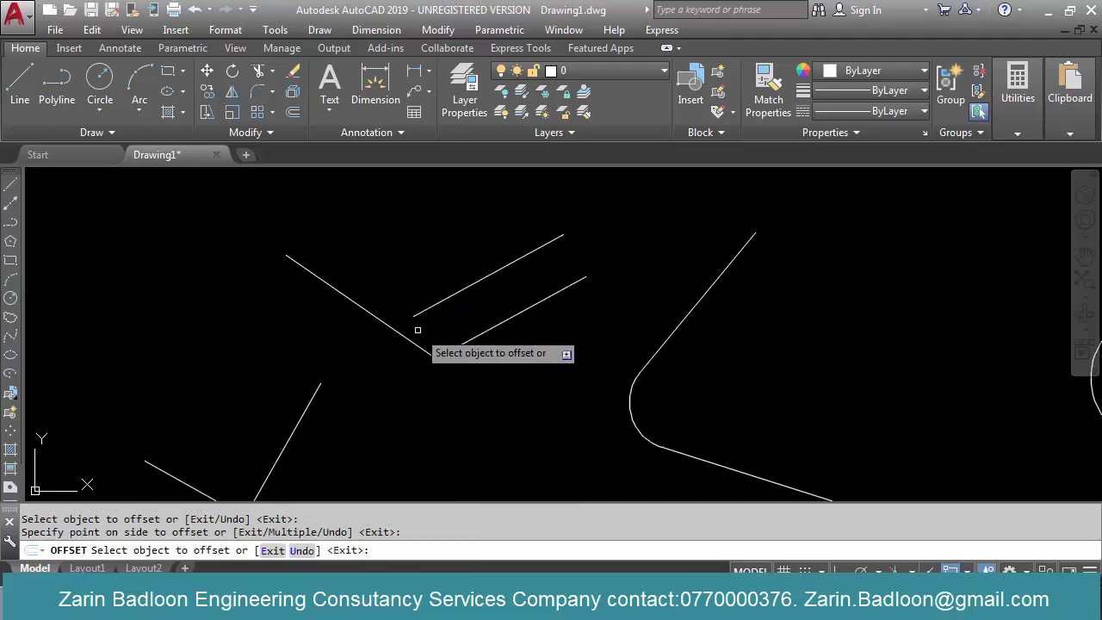
{"action": "left_click", "coordinate": [402, 332]}
{"action": "left_click", "coordinate": [465, 310]}
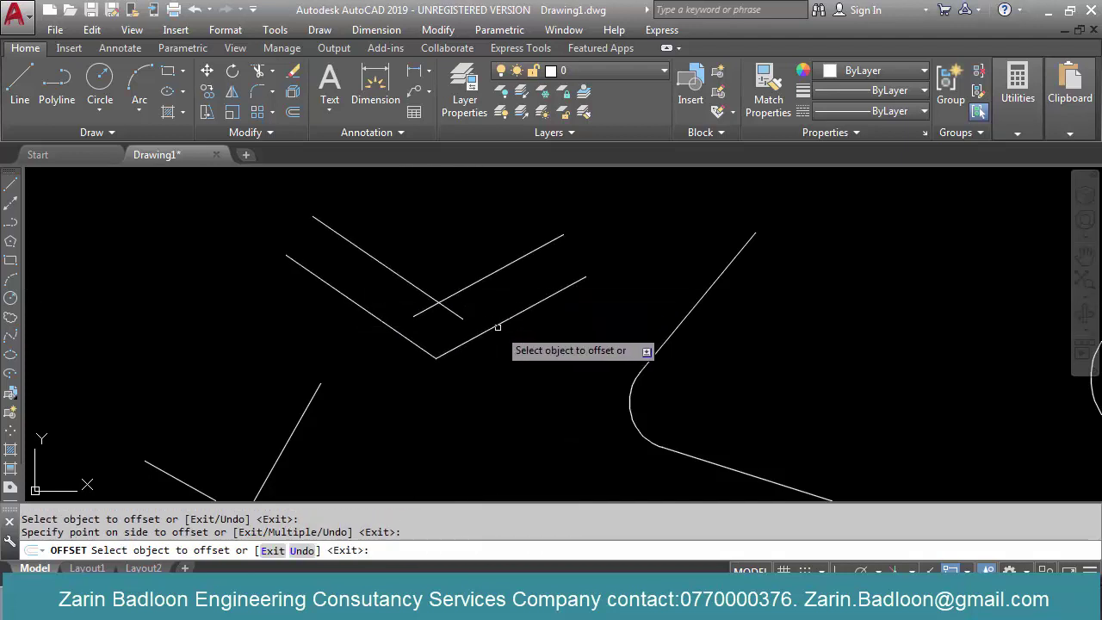
{"action": "key", "text": "Escape"}
Start a line at the intersection of the two offset lines, running toward the V's right-hand line
{"action": "scroll", "coordinate": [418, 302], "scroll_direction": "up", "scroll_amount": 5}
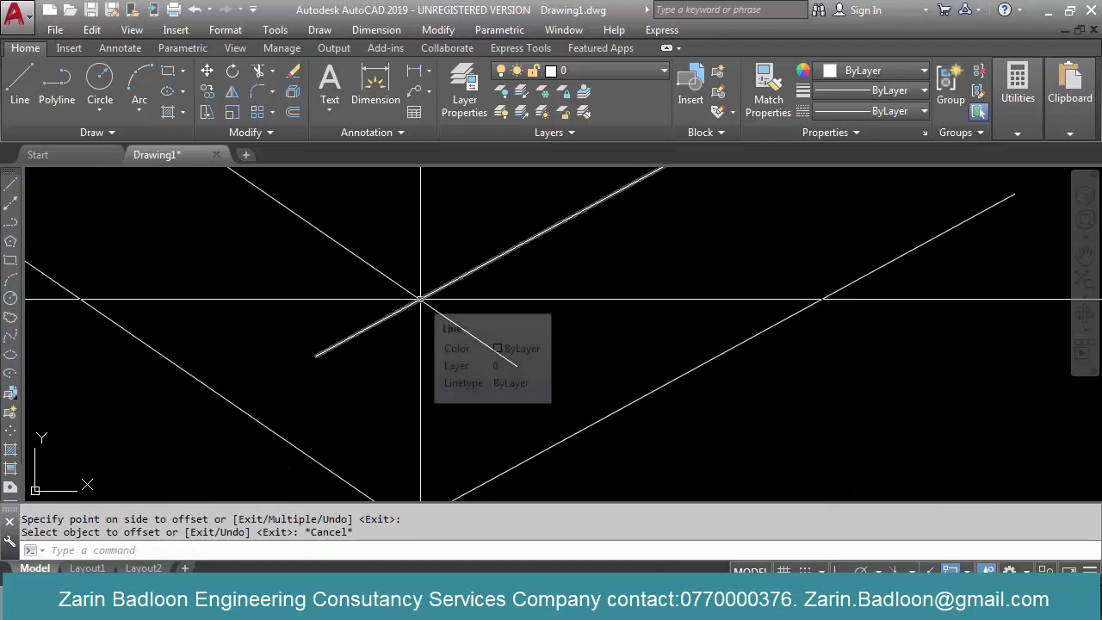
{"action": "type", "text": "l"}
{"action": "key", "text": "Return"}
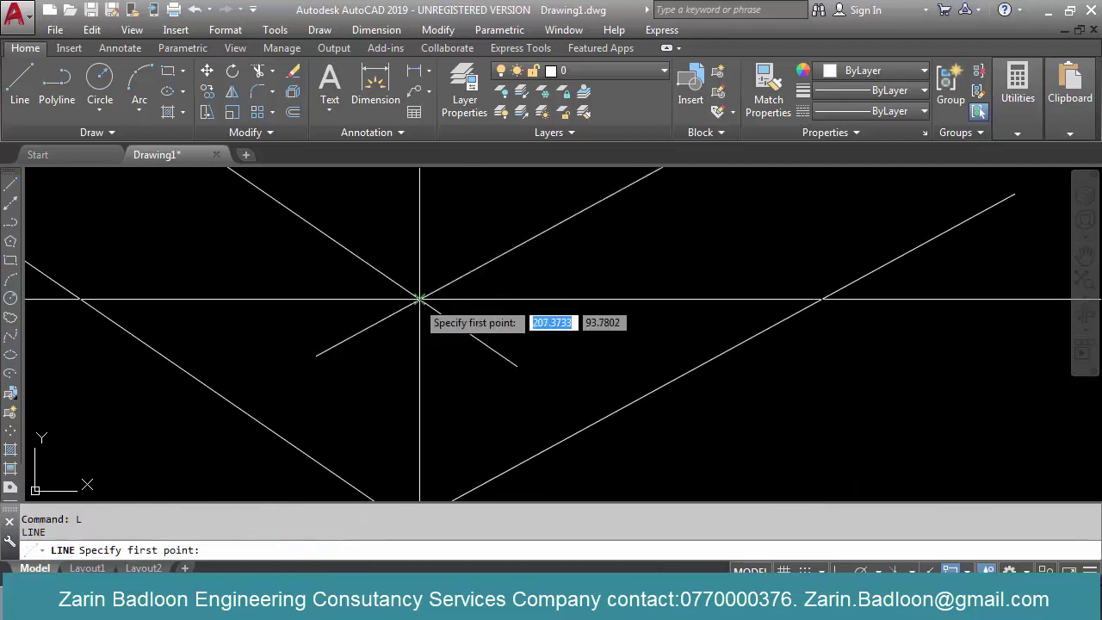
{"action": "left_click", "coordinate": [418, 300]}
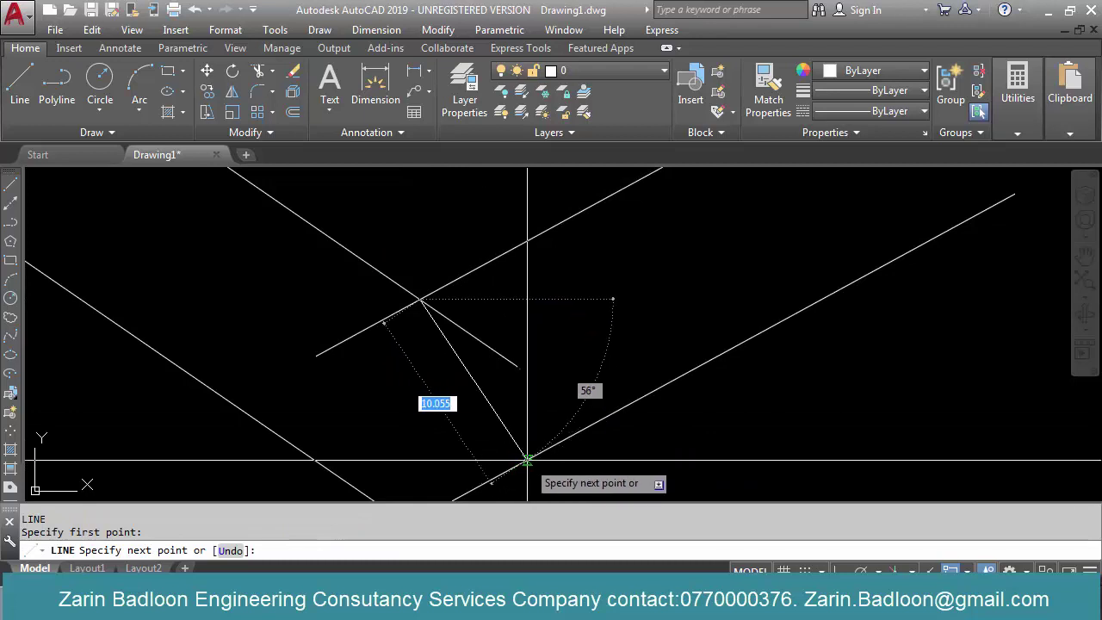
Draw a line from the offset lines' intersection perpendicular to the V's right leg, plus a circle centred there using it as radius
{"action": "type", "text": "10"}
{"action": "key", "text": "Escape"}
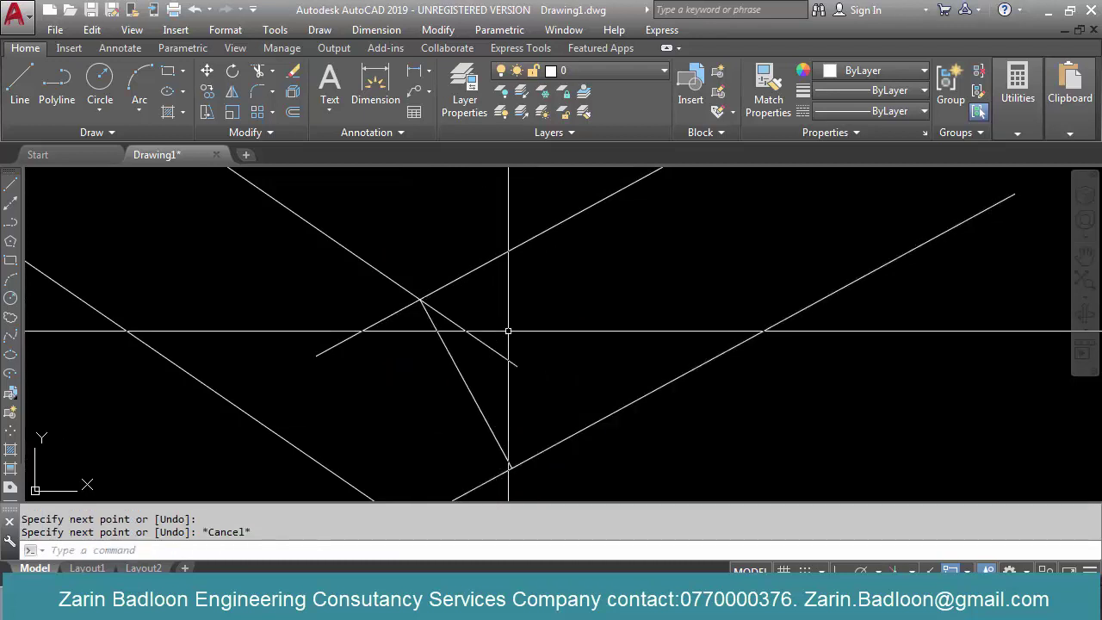
{"action": "scroll", "coordinate": [613, 310], "scroll_direction": "down", "scroll_amount": 2}
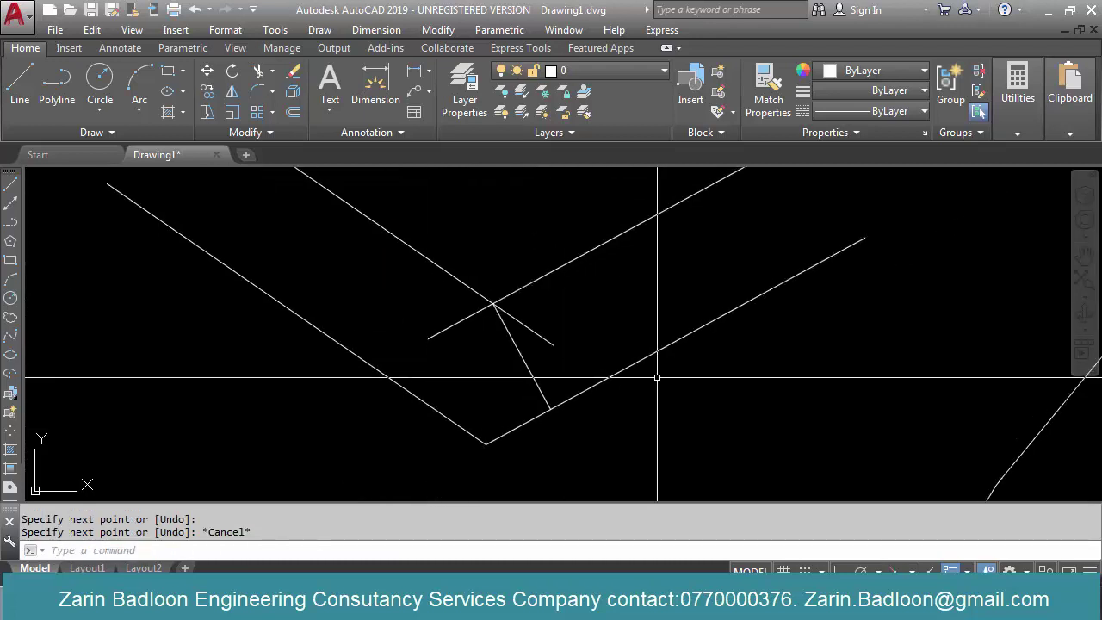
{"action": "type", "text": "c"}
{"action": "key", "text": "Return"}
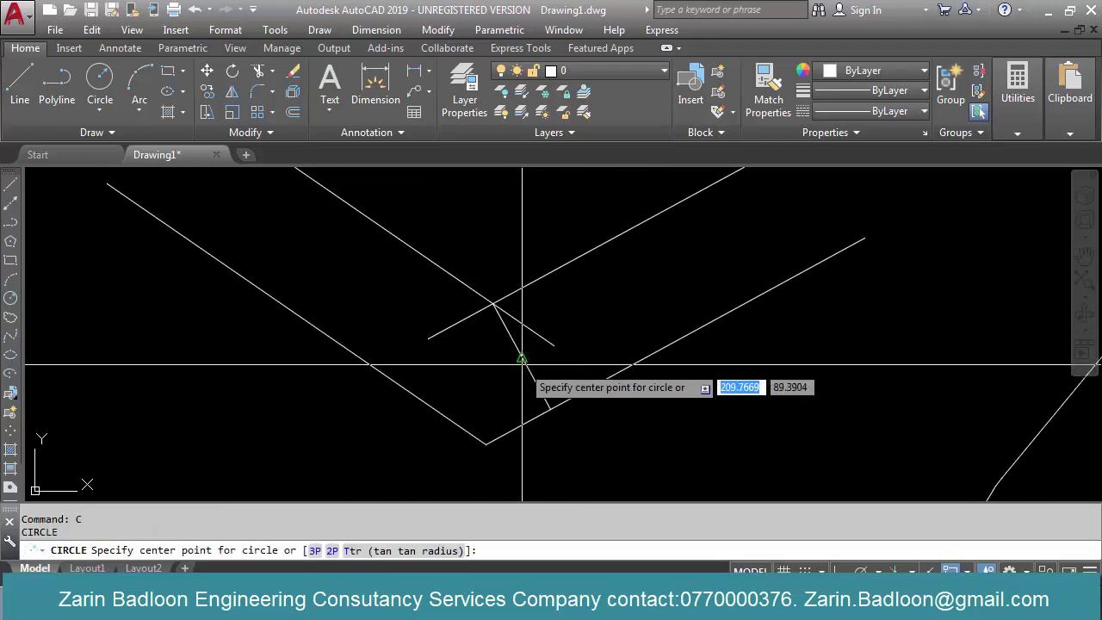
{"action": "left_click", "coordinate": [493, 304]}
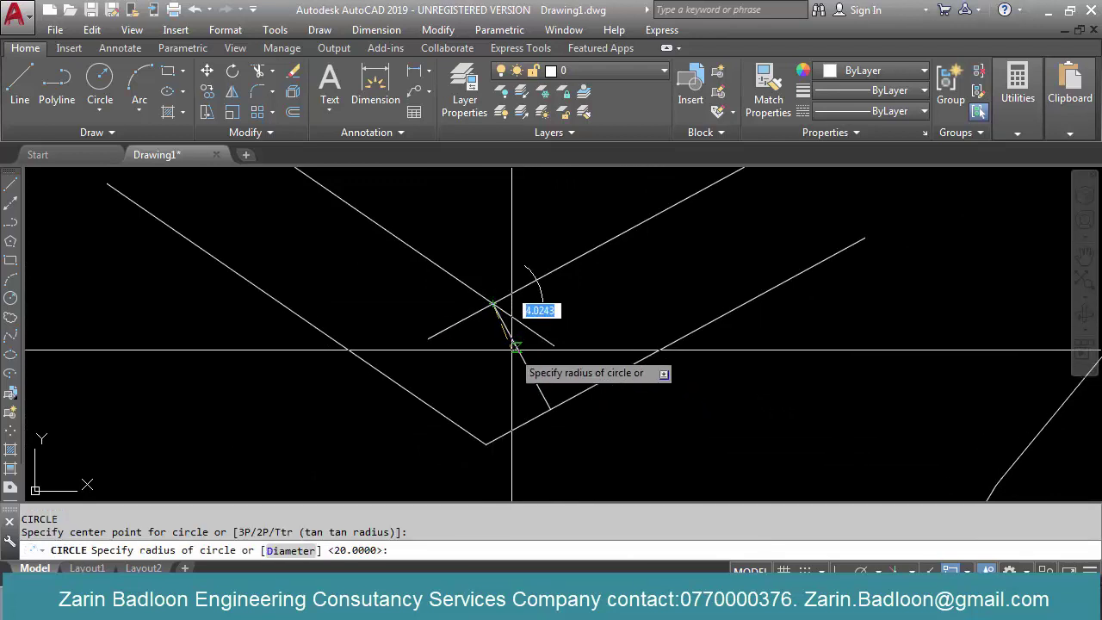
{"action": "left_click", "coordinate": [547, 407]}
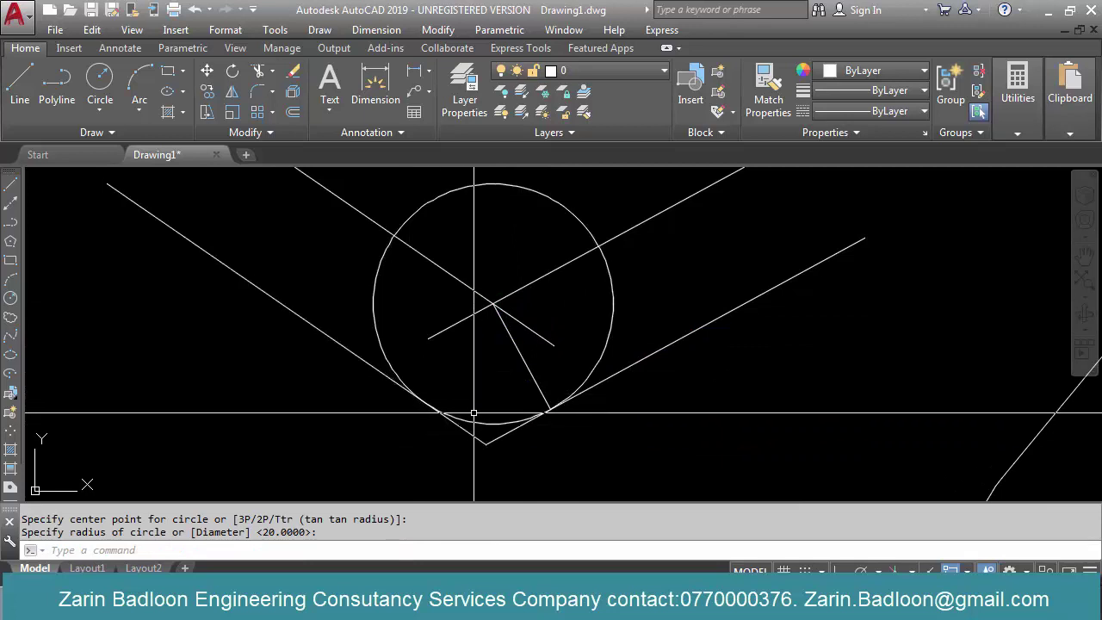
{"action": "scroll", "coordinate": [423, 368], "scroll_direction": "down", "scroll_amount": 5}
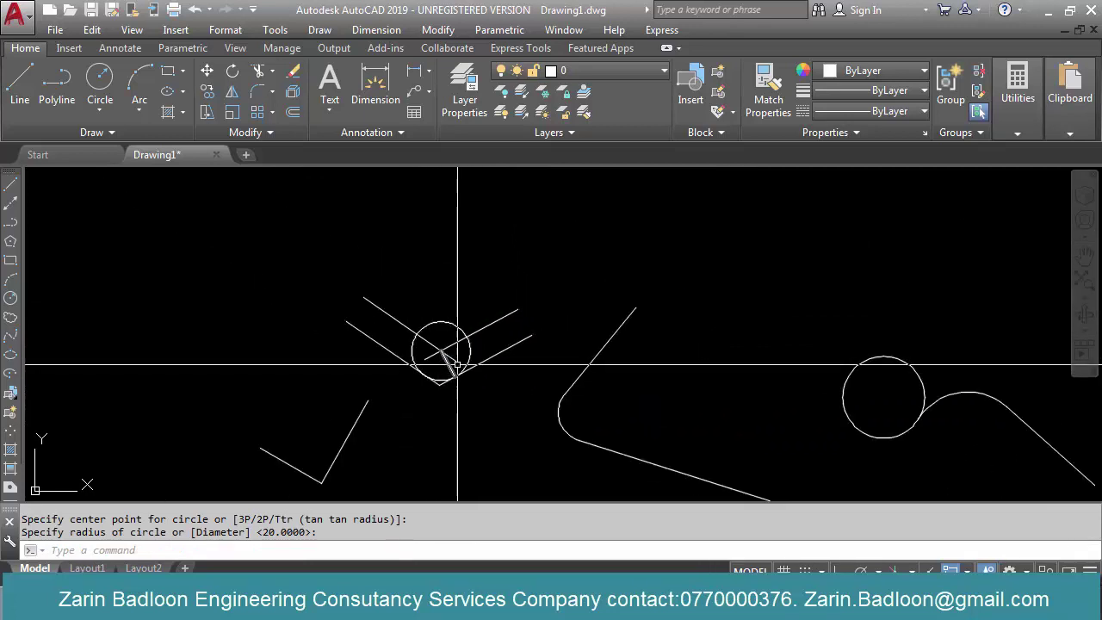
{"action": "scroll", "coordinate": [457, 366], "scroll_direction": "up", "scroll_amount": 4}
{"action": "scroll", "coordinate": [517, 416], "scroll_direction": "up", "scroll_amount": 3}
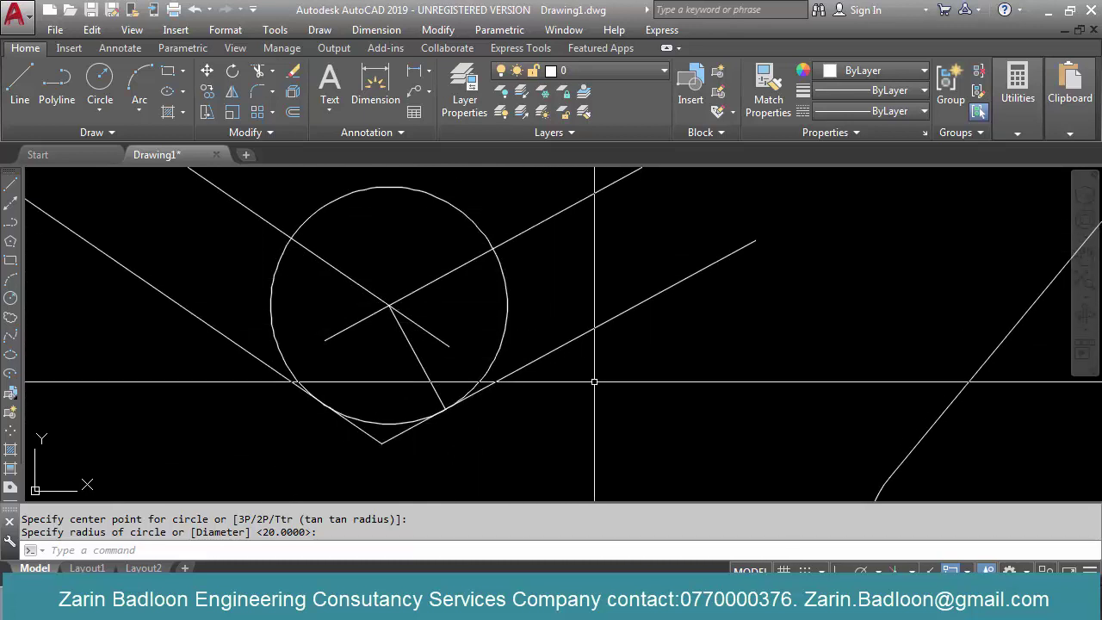
{"action": "scroll", "coordinate": [590, 381], "scroll_direction": "down", "scroll_amount": 3}
{"action": "scroll", "coordinate": [540, 354], "scroll_direction": "up", "scroll_amount": 4}
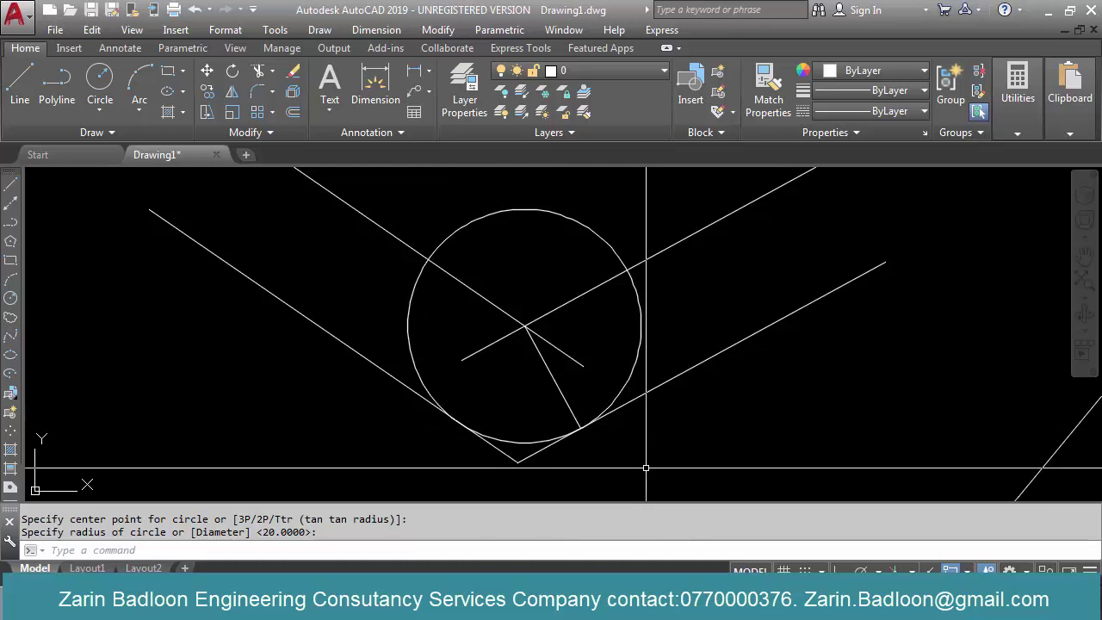
{"action": "key", "text": "Escape"}
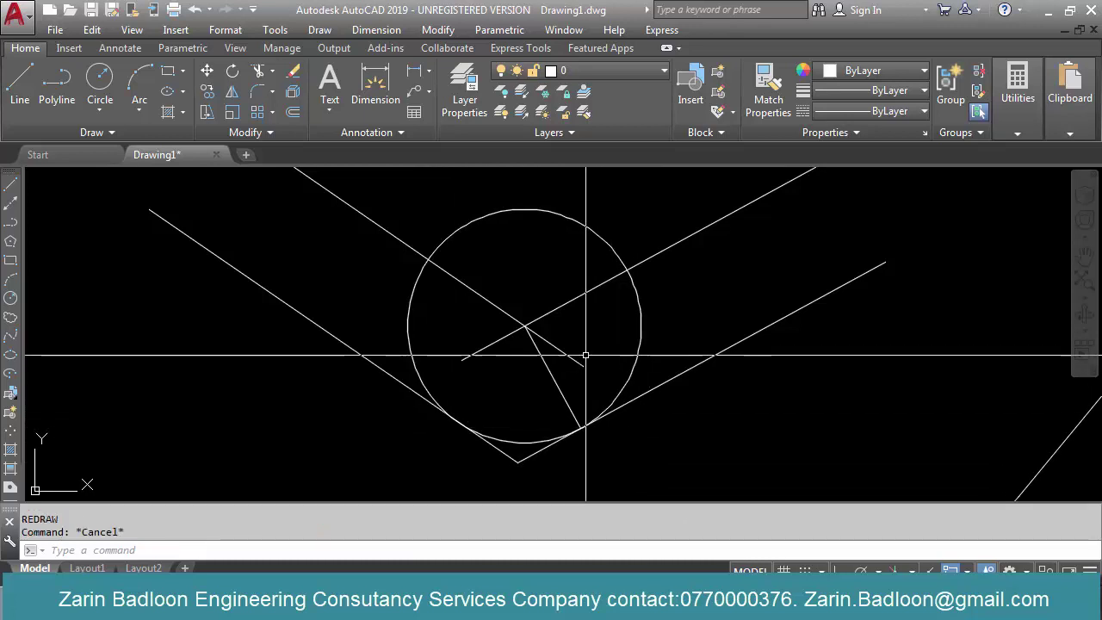
Erase the circle, the two offset lines and the perpendicular line, keeping only the V-shaped pair of lines
{"action": "type", "text": "E"}
{"action": "key", "text": "Return"}
{"action": "left_click", "coordinate": [644, 229]}
{"action": "left_click", "coordinate": [482, 352]}
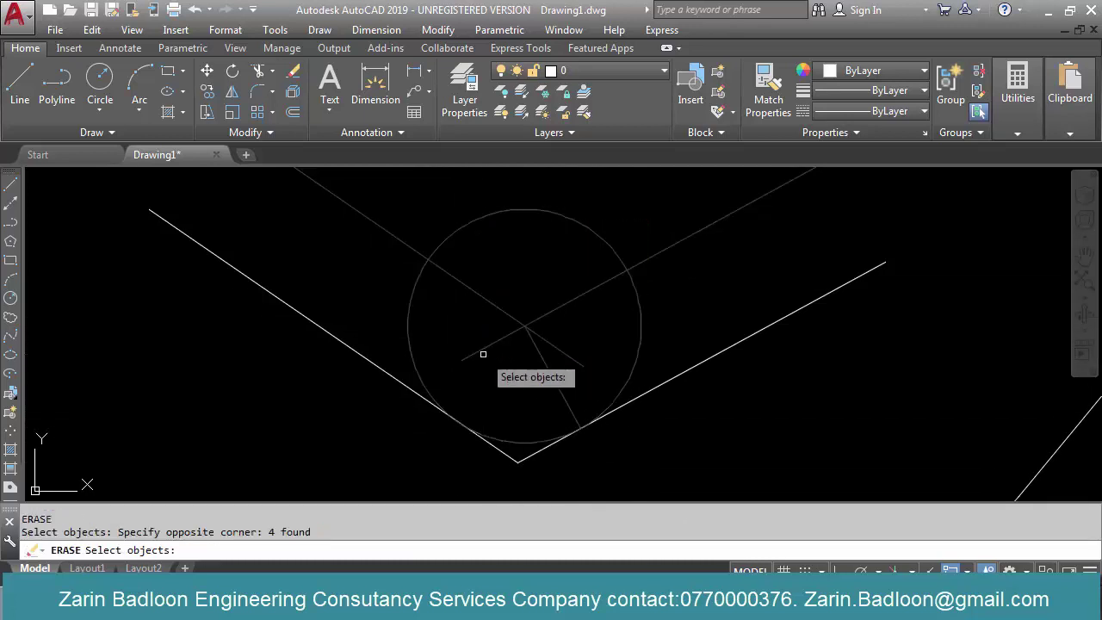
{"action": "key", "text": "Return"}
Draw a tangent-tangent-radius circle of radius 10 touching both legs of the V
{"action": "type", "text": "c"}
{"action": "key", "text": "Return"}
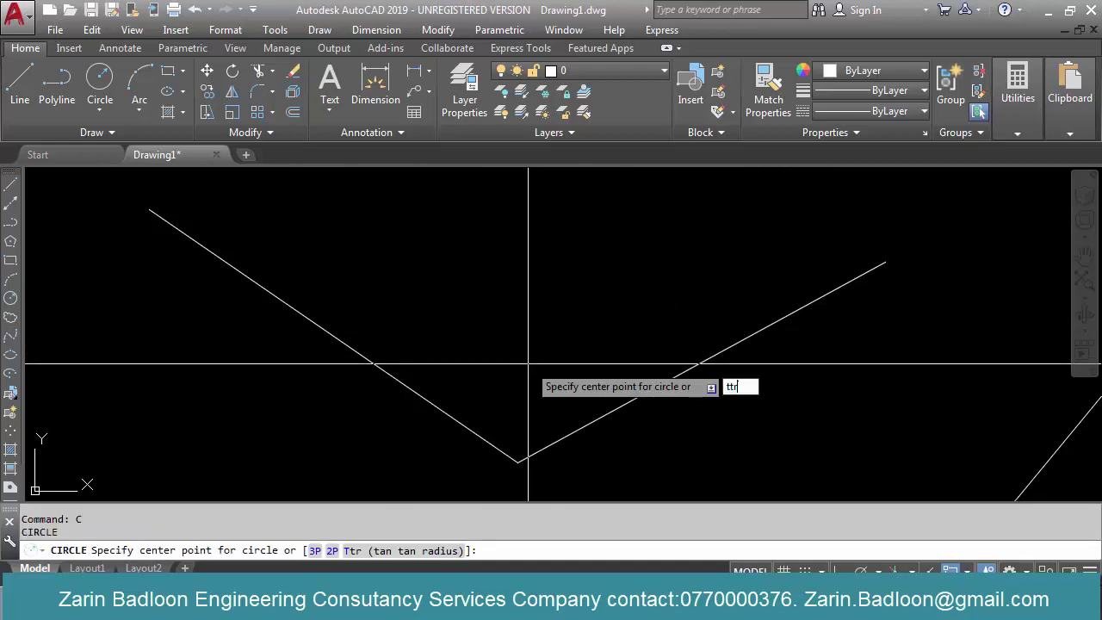
{"action": "type", "text": "ttr"}
{"action": "key", "text": "Return"}
{"action": "left_click", "coordinate": [681, 373]}
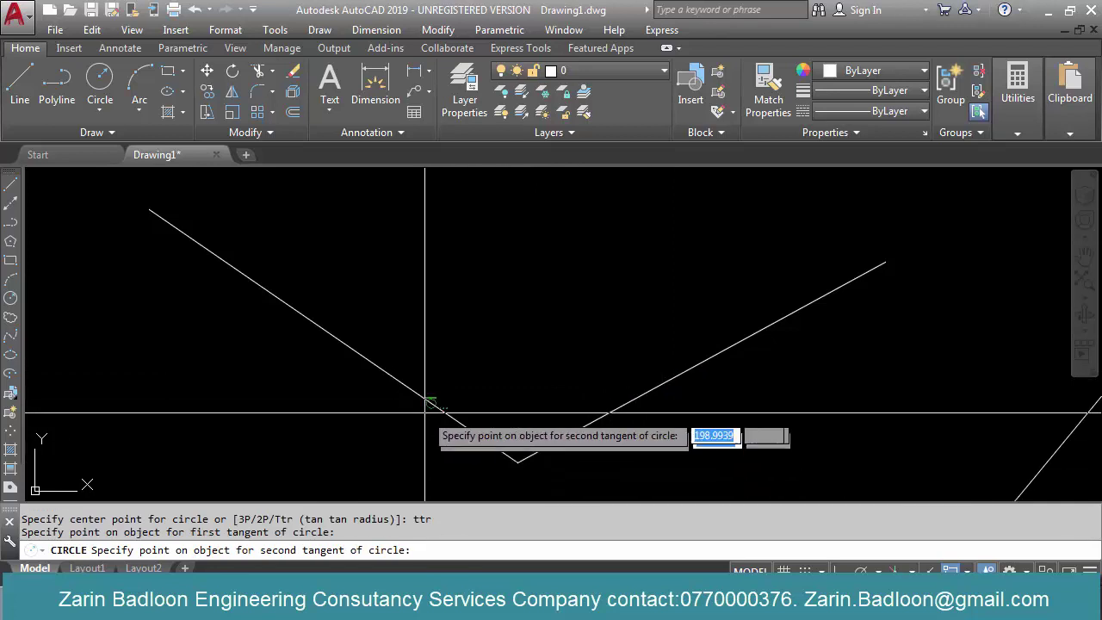
{"action": "left_click", "coordinate": [424, 412]}
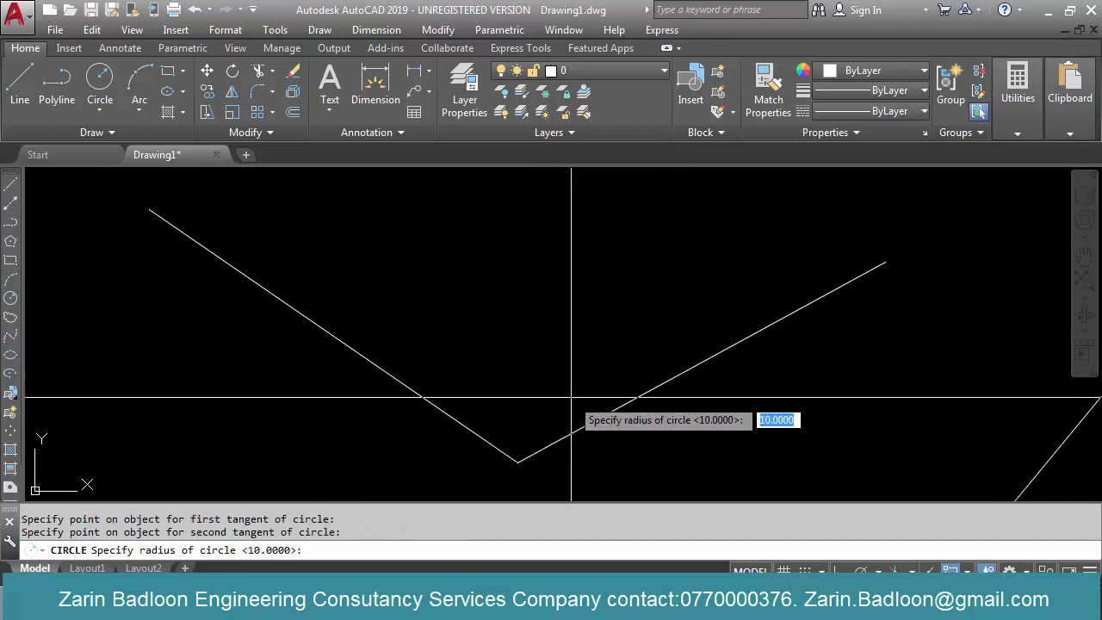
{"action": "type", "text": "10"}
{"action": "key", "text": "Return"}
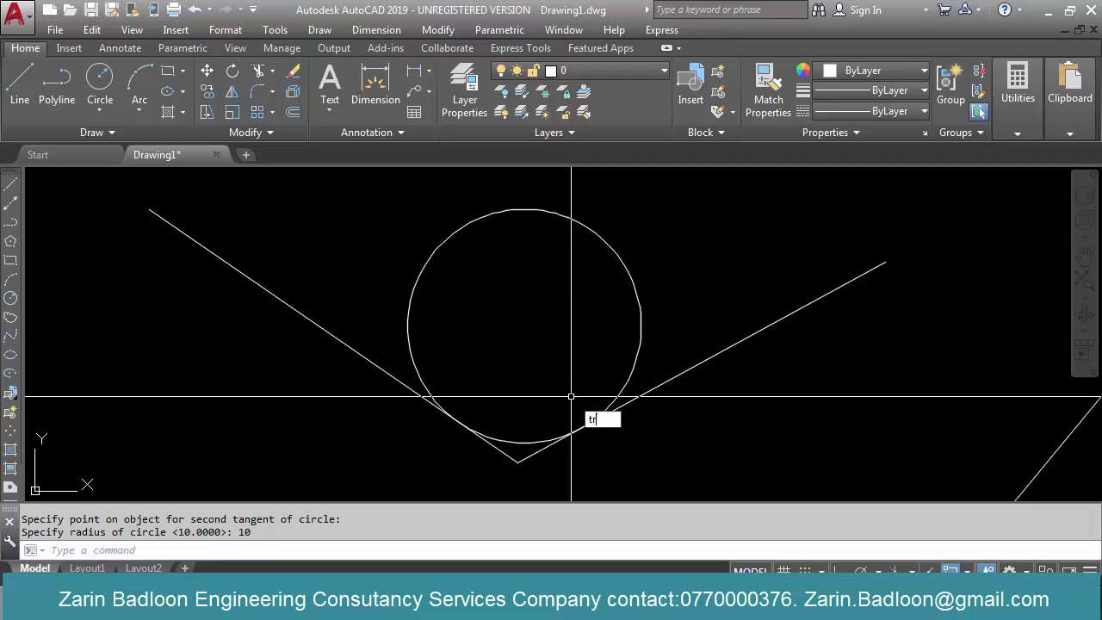
Trim away the circle's upper part and the V's sharp corner to leave a rounded corner
{"action": "key", "text": "Return"}
{"action": "key", "text": "Return"}
{"action": "left_click", "coordinate": [620, 253]}
{"action": "left_click", "coordinate": [528, 451]}
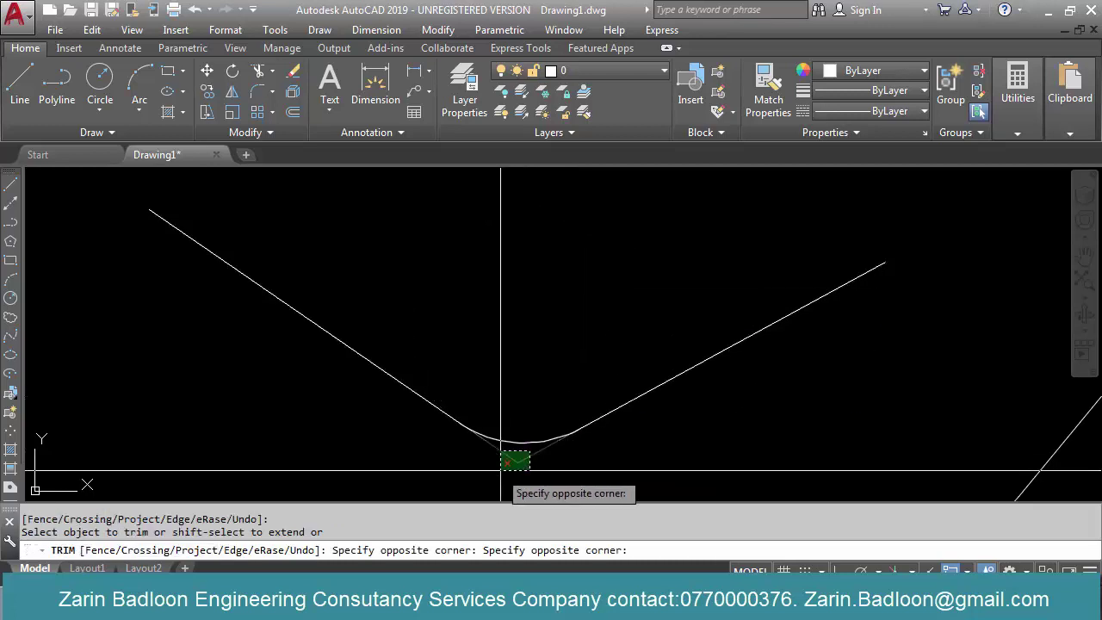
{"action": "left_click", "coordinate": [501, 470]}
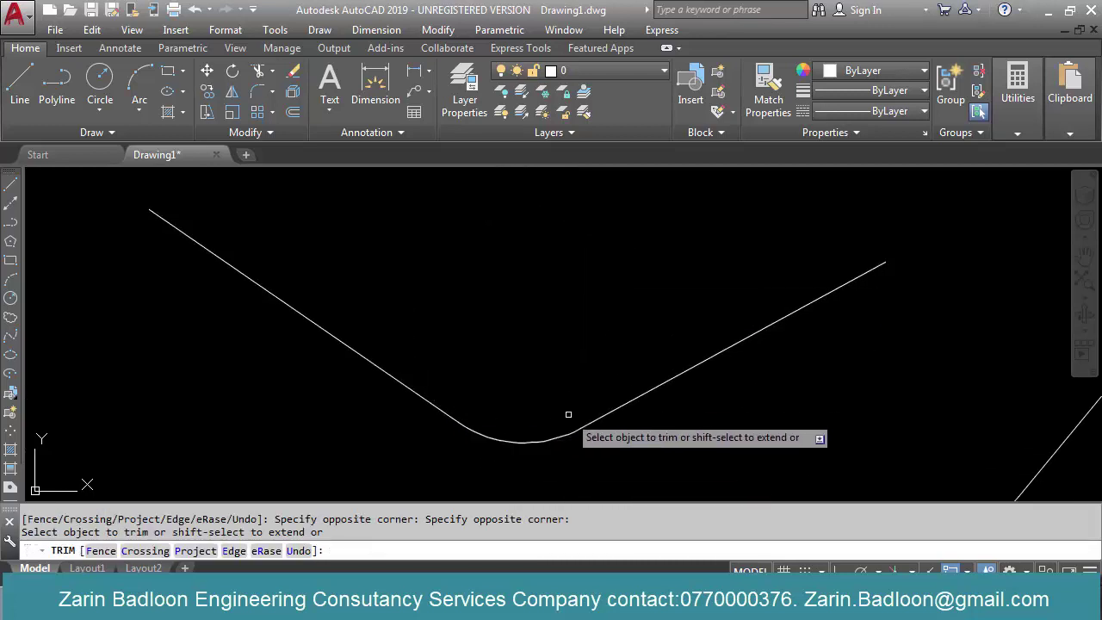
{"action": "key", "text": "Escape"}
Erase all the practice lines, arcs and the circle from the drawing
{"action": "scroll", "coordinate": [450, 414], "scroll_direction": "down", "scroll_amount": 3}
{"action": "mouse_move", "coordinate": [450, 413]}
{"action": "middle_mouse_down"}
{"action": "mouse_move", "coordinate": [502, 450]}
{"action": "mouse_move", "coordinate": [485, 295]}
{"action": "middle_mouse_up"}
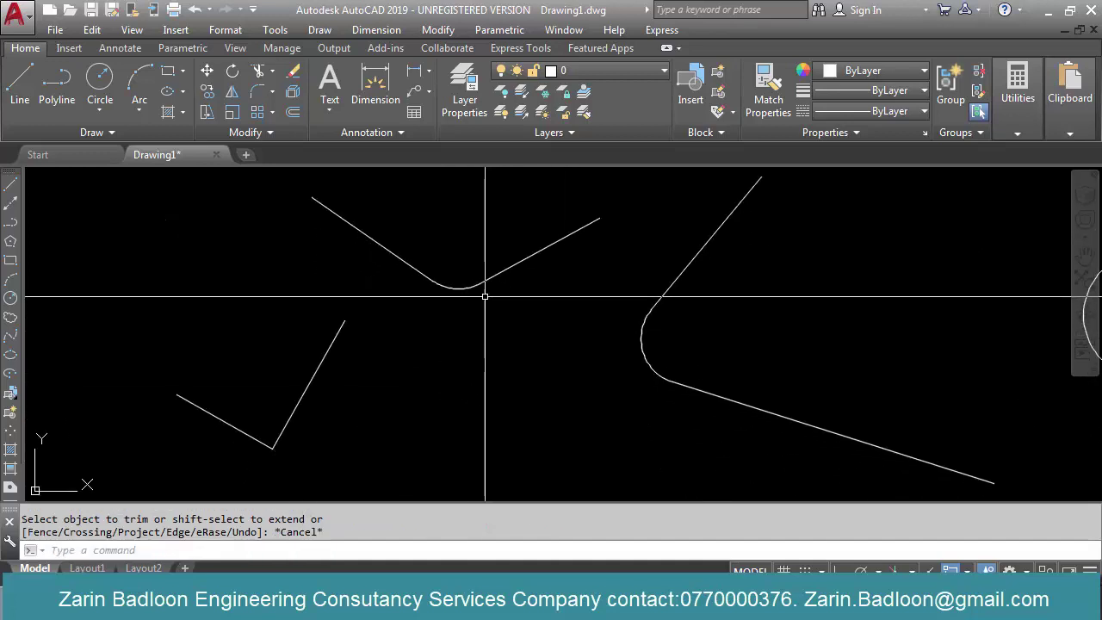
{"action": "scroll", "coordinate": [484, 295], "scroll_direction": "down", "scroll_amount": 5}
{"action": "middle_click_drag", "start_coordinate": [521, 374], "coordinate": [502, 394]}
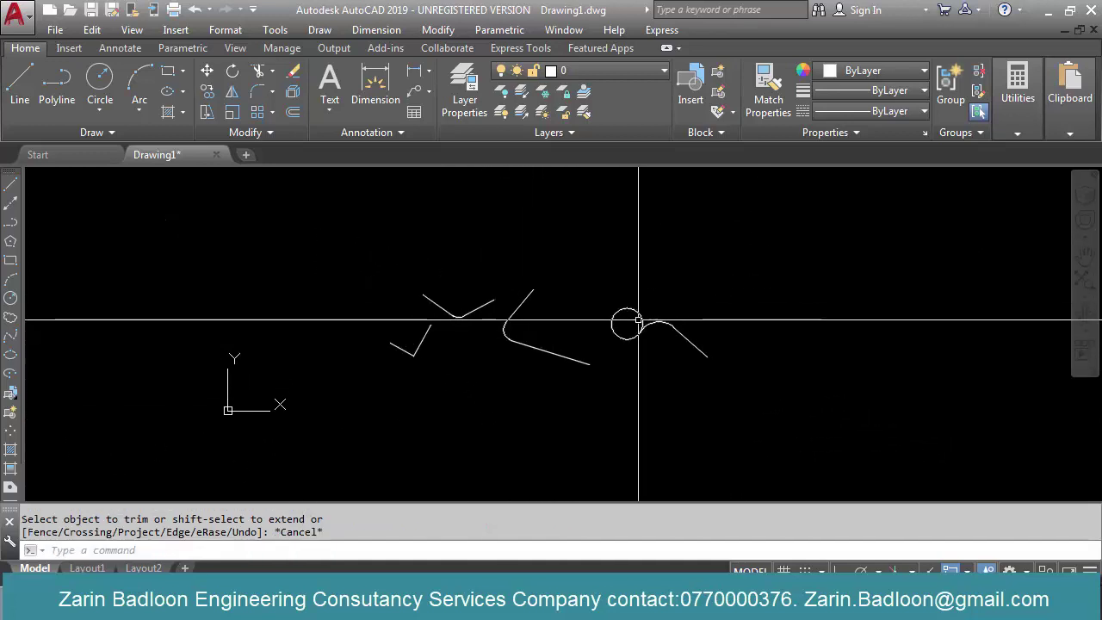
{"action": "left_click", "coordinate": [738, 259]}
{"action": "left_click", "coordinate": [396, 400]}
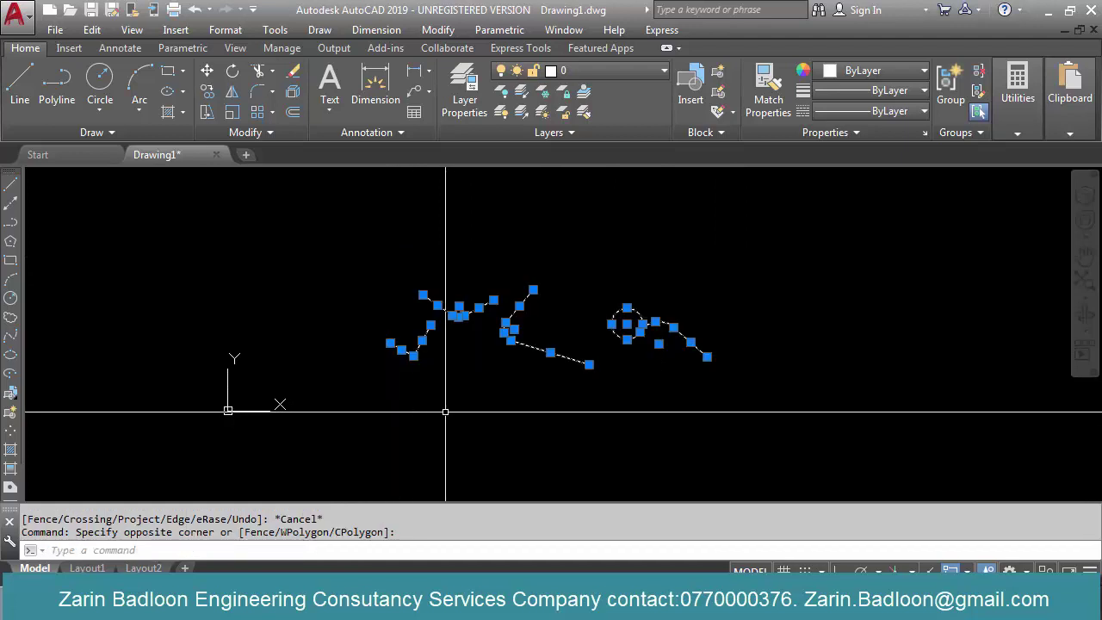
{"action": "type", "text": "e"}
{"action": "key", "text": "Return"}
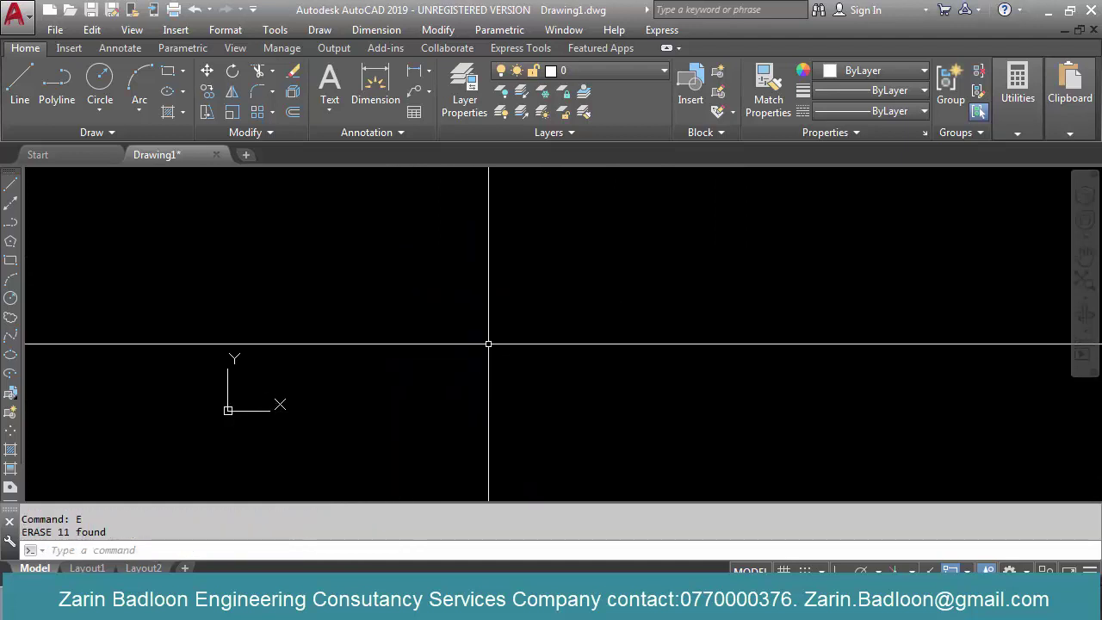
Draw a rectangle about 17.5 by 20.3 units and a larger one about 35 by 41 directly beneath it, sharing an edge line
{"action": "key", "text": "Return"}
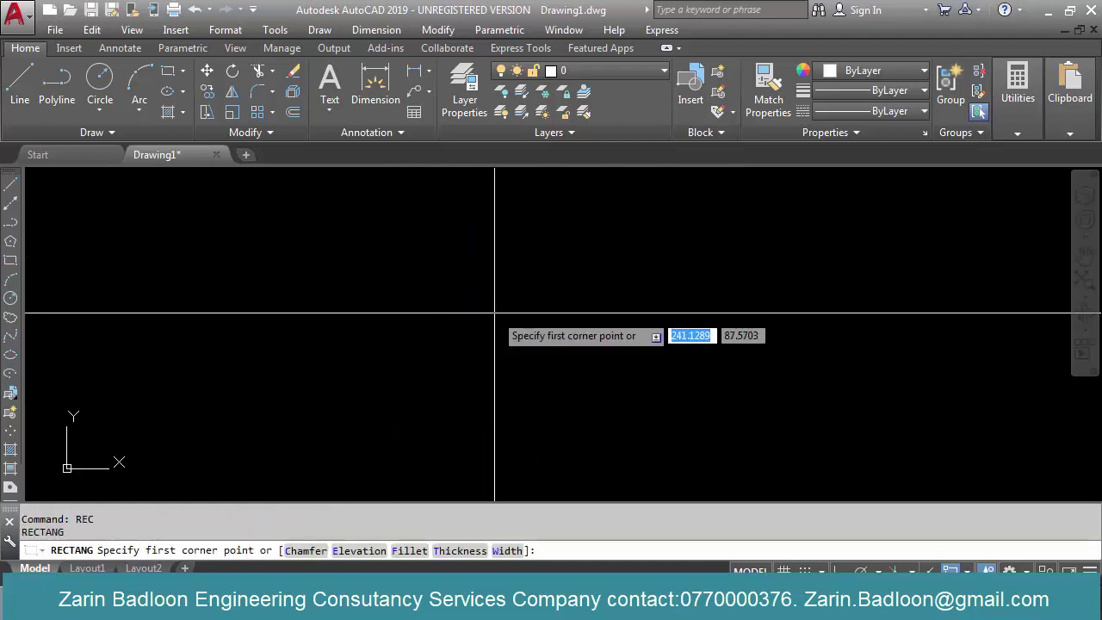
{"action": "left_click", "coordinate": [495, 310]}
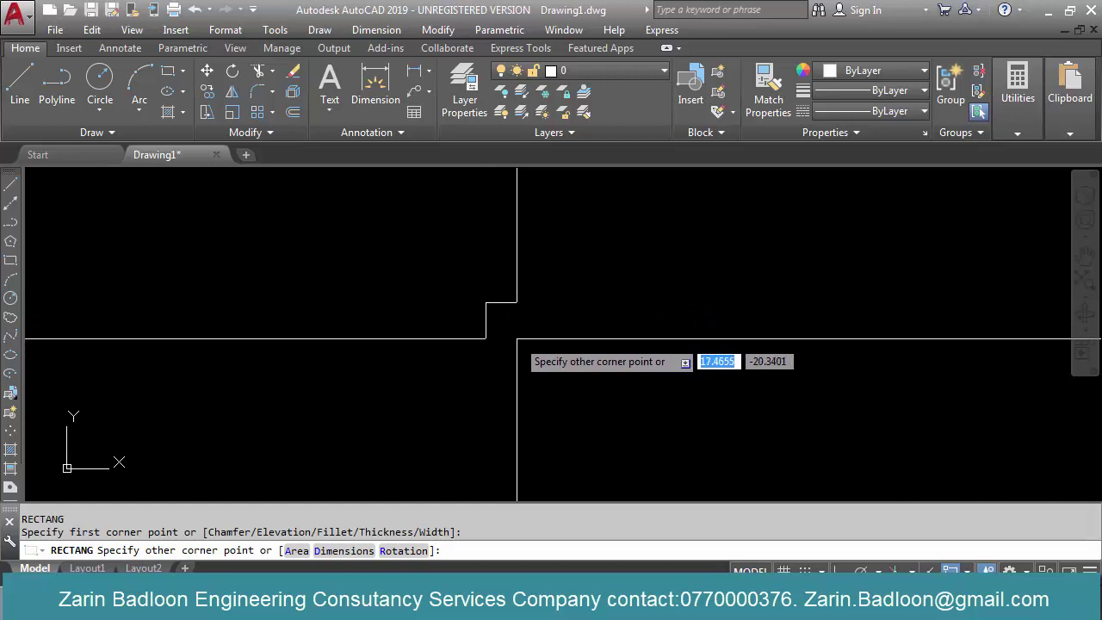
{"action": "left_click", "coordinate": [517, 339]}
{"action": "key", "text": "Return"}
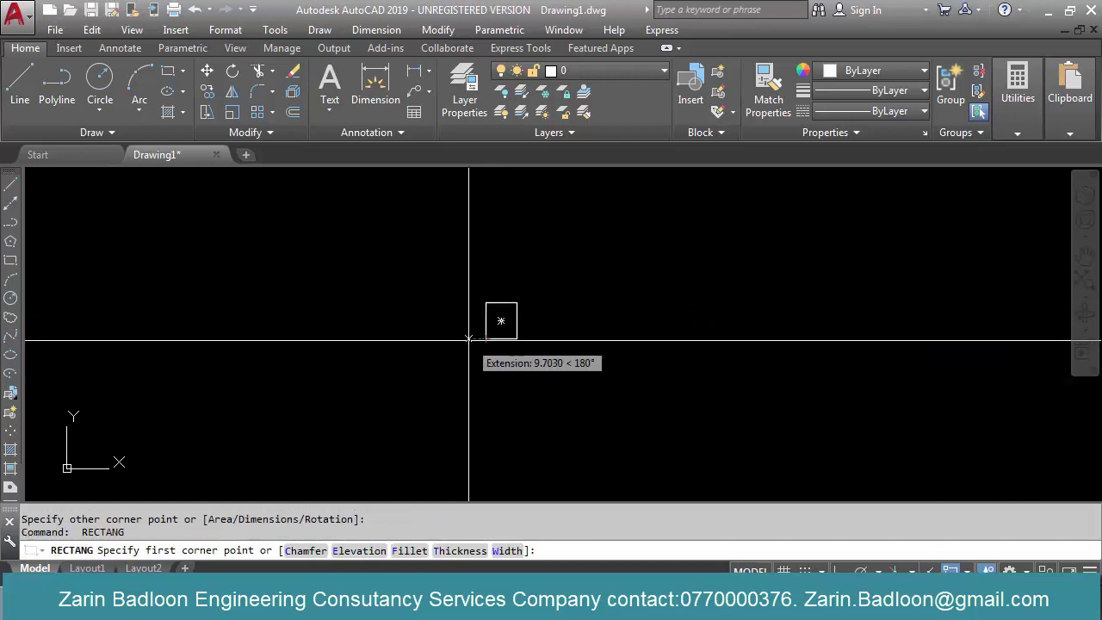
{"action": "left_click", "coordinate": [469, 339]}
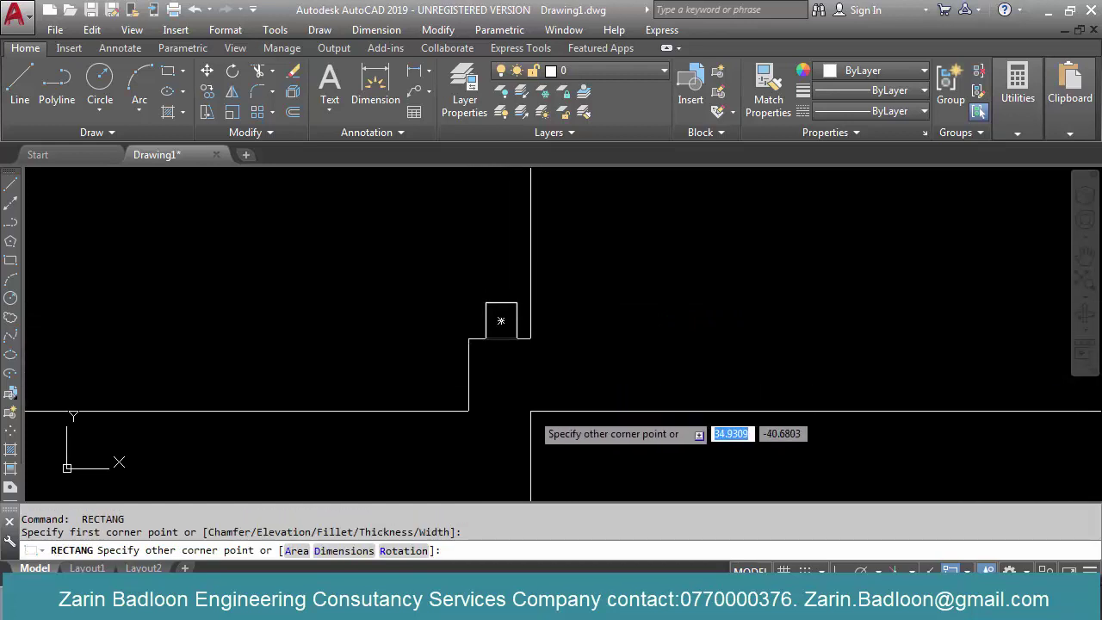
{"action": "left_click", "coordinate": [530, 414]}
{"action": "scroll", "coordinate": [568, 374], "scroll_direction": "up", "scroll_amount": 4}
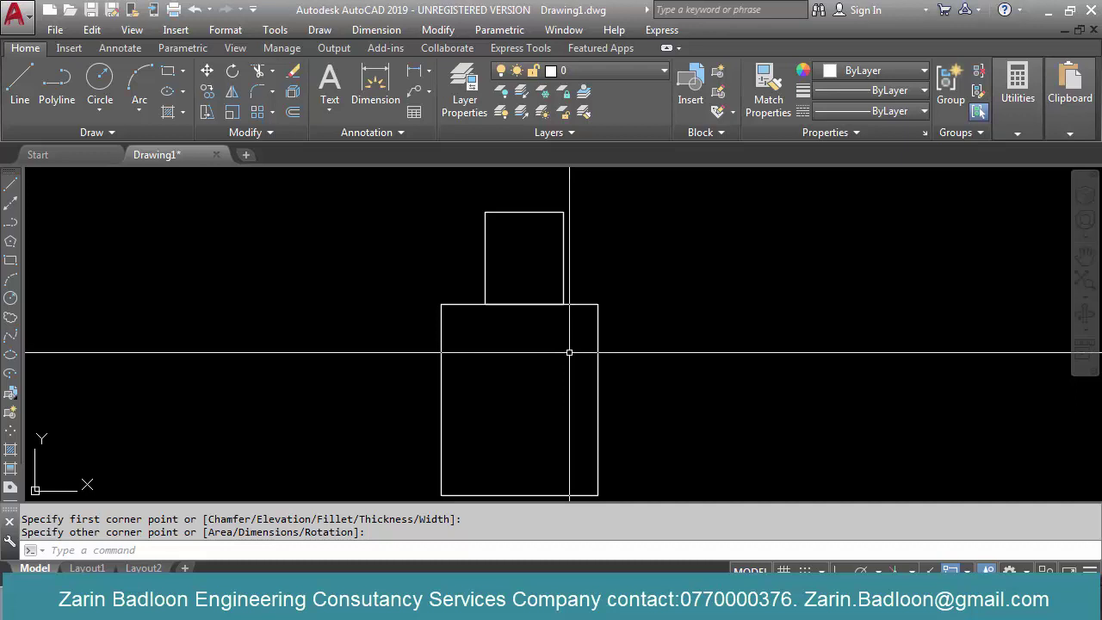
Explode both stacked rectangles into separate lines
{"action": "scroll", "coordinate": [566, 349], "scroll_direction": "up", "scroll_amount": 4}
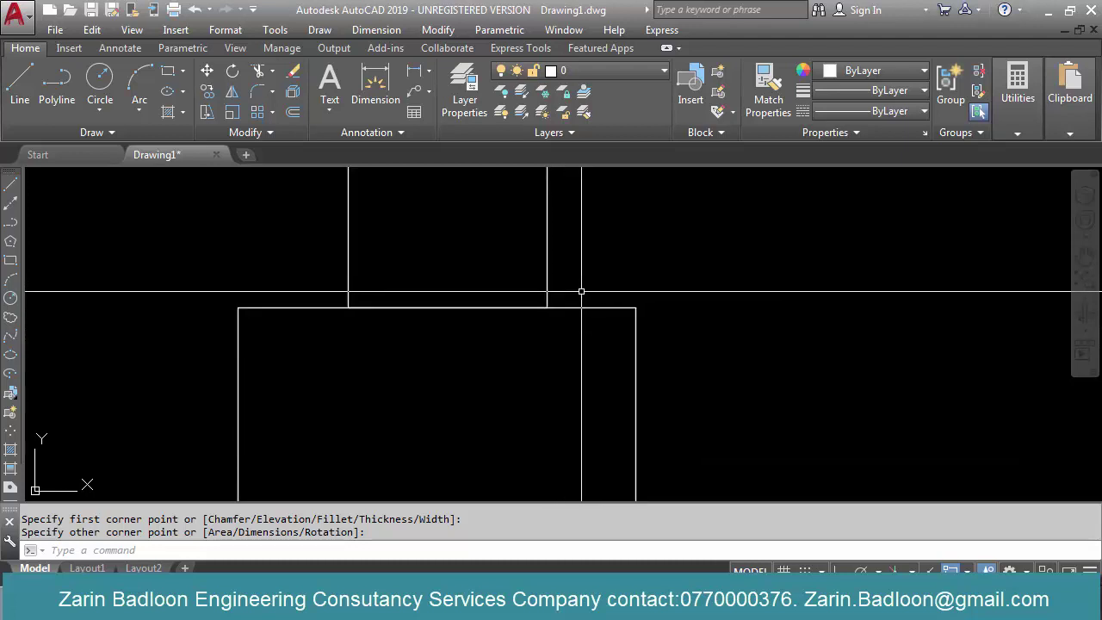
{"action": "type", "text": "x"}
{"action": "key", "text": "Return"}
{"action": "left_click", "coordinate": [577, 280]}
{"action": "left_click", "coordinate": [528, 320]}
{"action": "key", "text": "Return"}
{"action": "scroll", "coordinate": [565, 307], "scroll_direction": "up", "scroll_amount": 2}
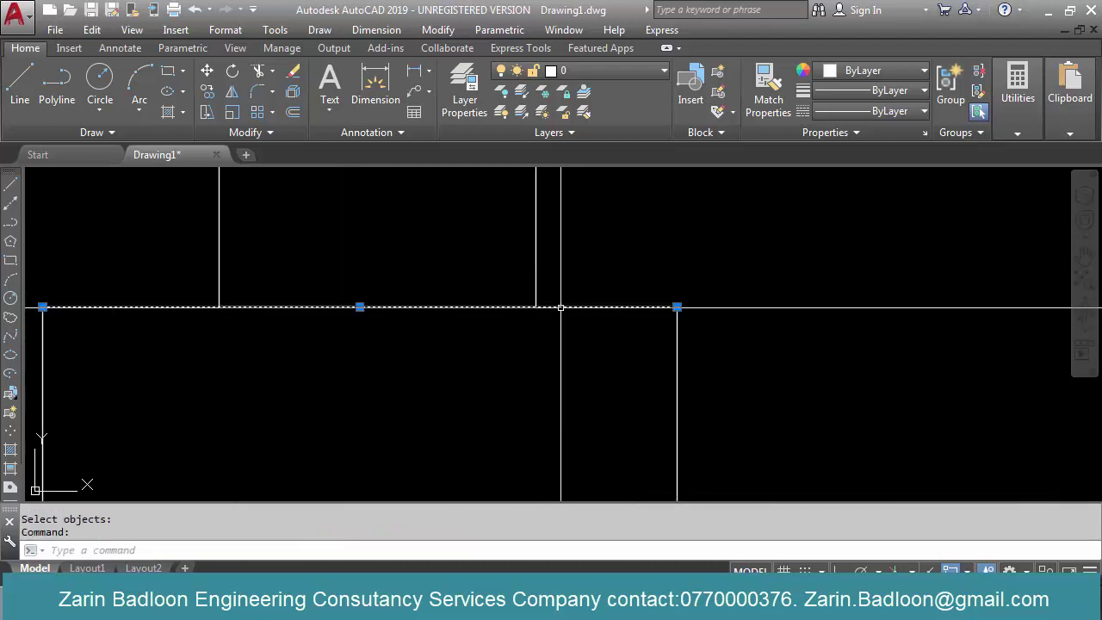
{"action": "key", "text": "Escape"}
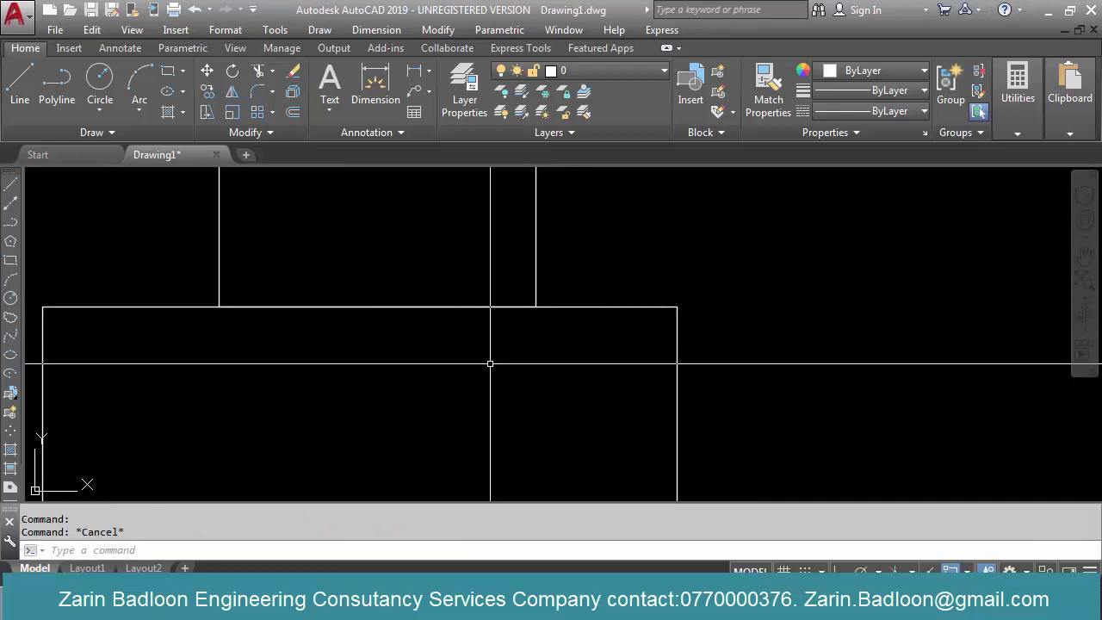
{"action": "key", "text": "Escape"}
Trim the larger rectangle's top edge between the two sides of the smaller rectangle
{"action": "type", "text": "t"}
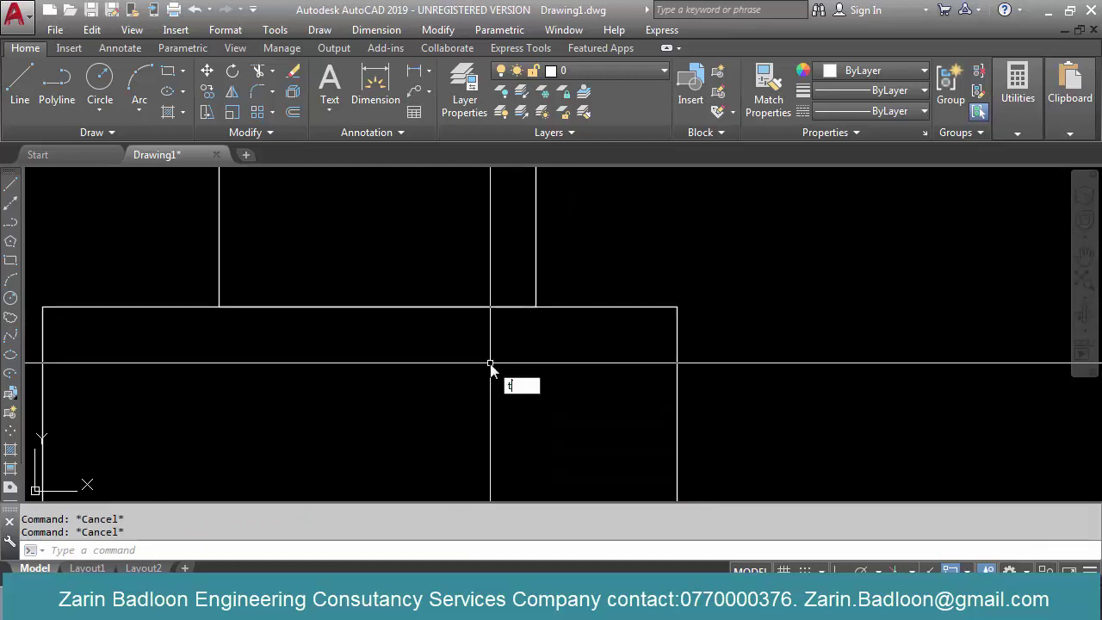
{"action": "type", "text": "e"}
{"action": "key", "text": "Return"}
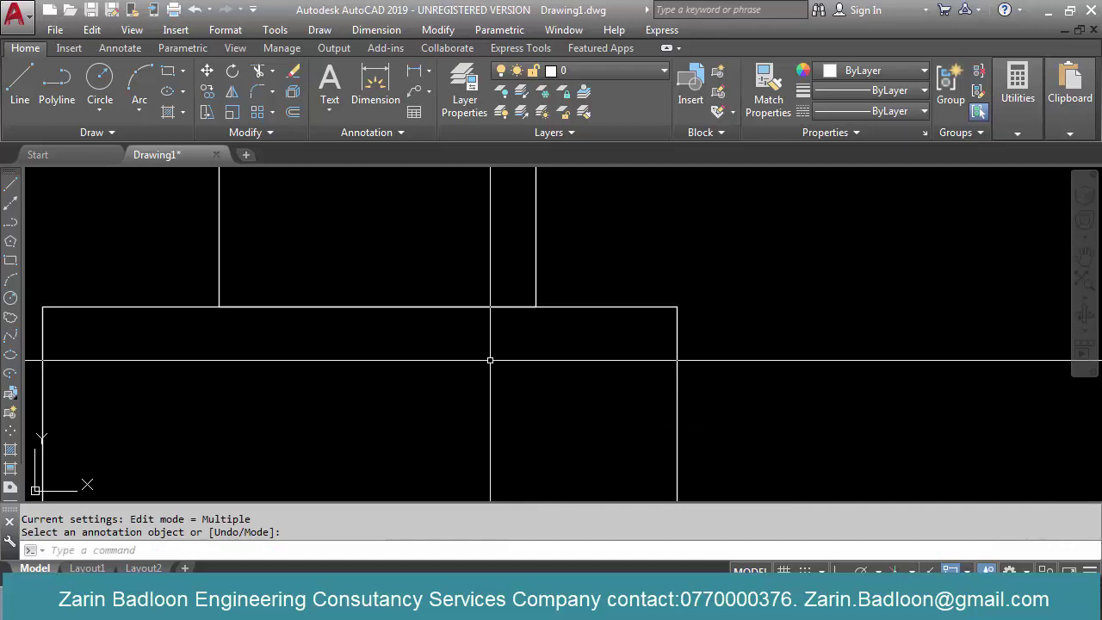
{"action": "type", "text": "tr"}
{"action": "key", "text": "Return"}
{"action": "key", "text": "Return"}
{"action": "left_click", "coordinate": [475, 270]}
{"action": "left_click", "coordinate": [425, 348]}
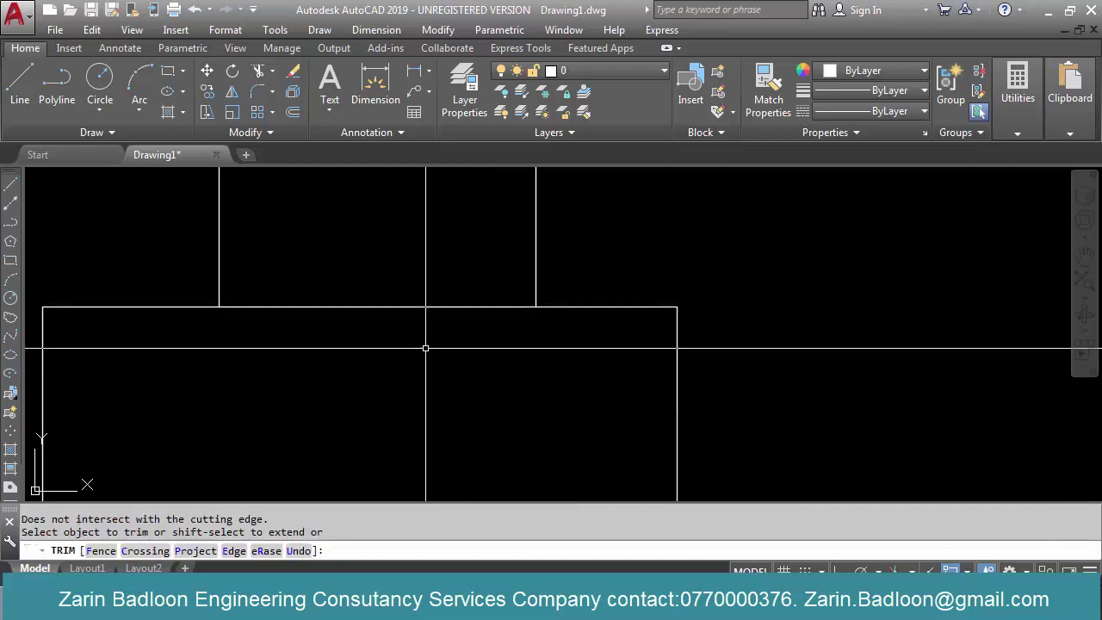
{"action": "key", "text": "Return"}
Try to trim the leftover overlapping segment between the two rectangles with all objects as cutting edges
{"action": "type", "text": "tr"}
{"action": "key", "text": "Return"}
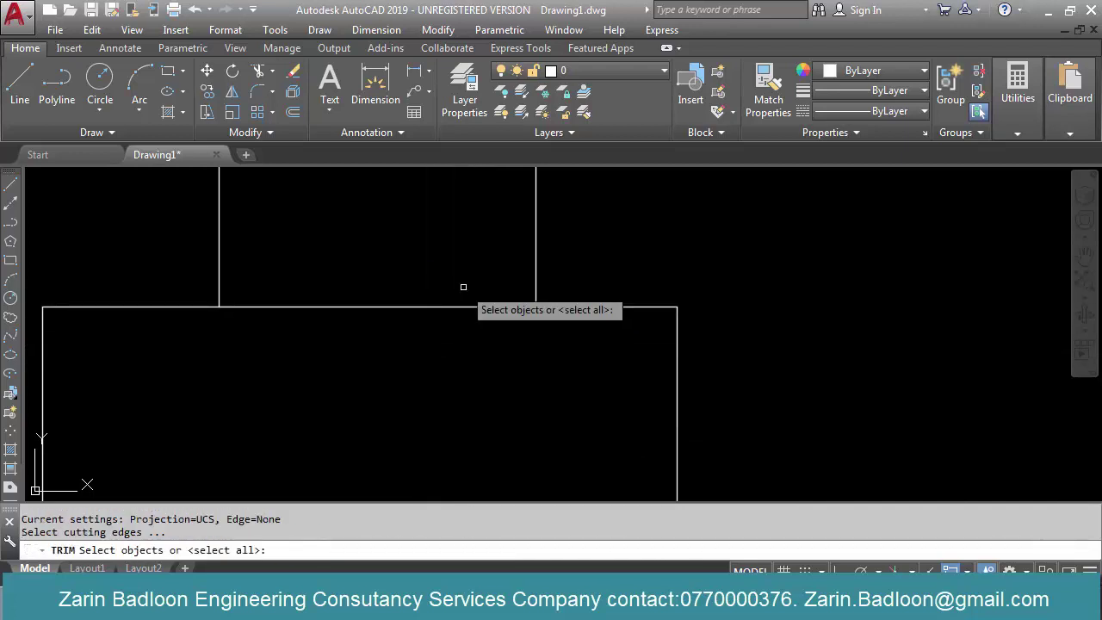
{"action": "key", "text": "Return"}
{"action": "left_click", "coordinate": [463, 291]}
{"action": "left_click", "coordinate": [449, 320]}
{"action": "key", "text": "Escape"}
Erase the smaller rectangle's bottom edge to merge the two shapes into one open outline
{"action": "left_click", "coordinate": [451, 305]}
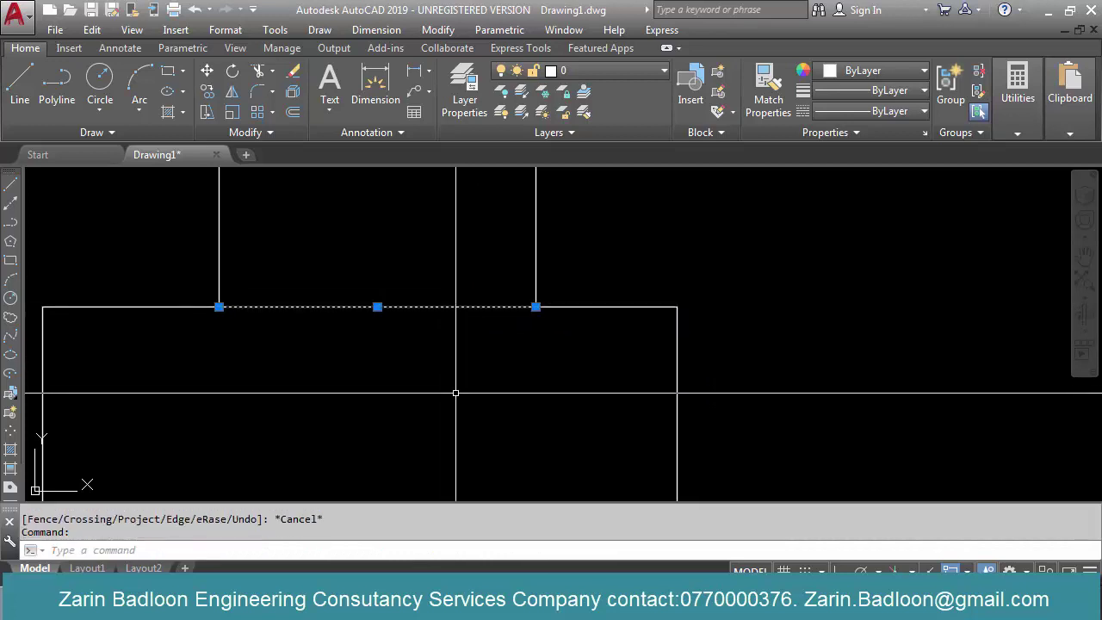
{"action": "scroll", "coordinate": [426, 341], "scroll_direction": "down", "scroll_amount": 5}
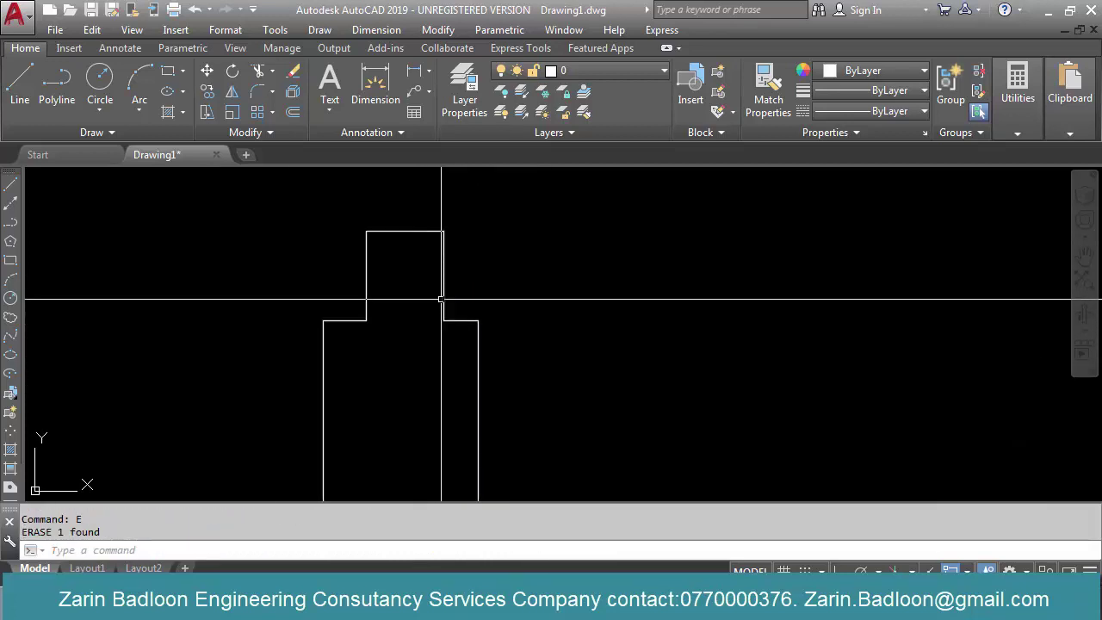
{"action": "scroll", "coordinate": [439, 318], "scroll_direction": "up", "scroll_amount": 5}
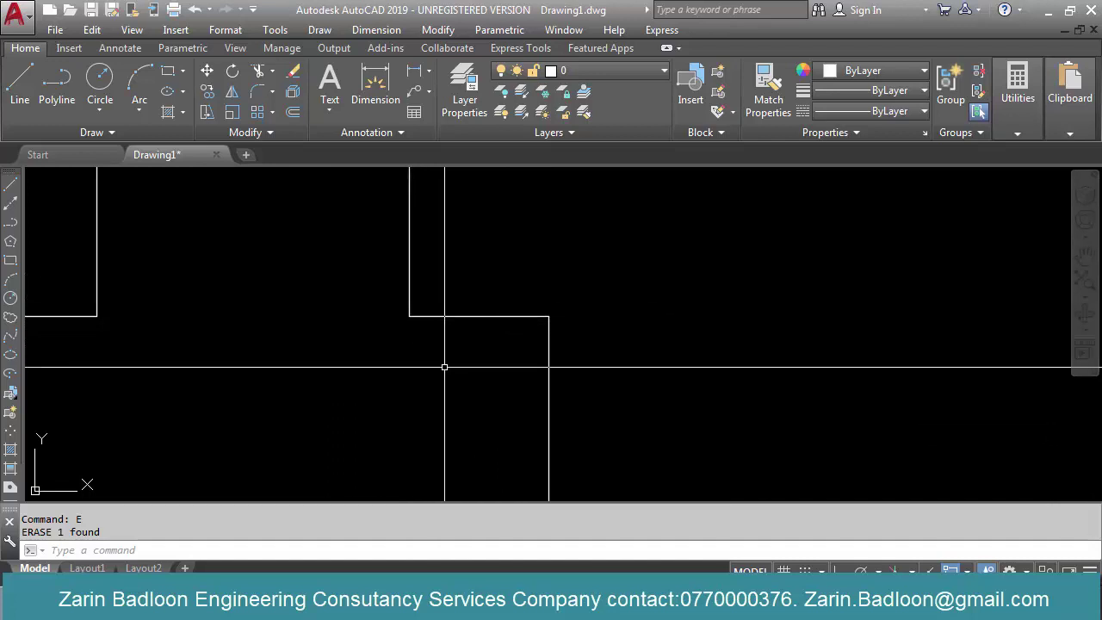
Draw a tangent-tangent-radius circle with a radius of about 1 in the inner corner beside the outline's narrow upper part, on its right side
{"action": "type", "text": "c"}
{"action": "key", "text": "Return"}
{"action": "type", "text": "ttr"}
{"action": "key", "text": "Return"}
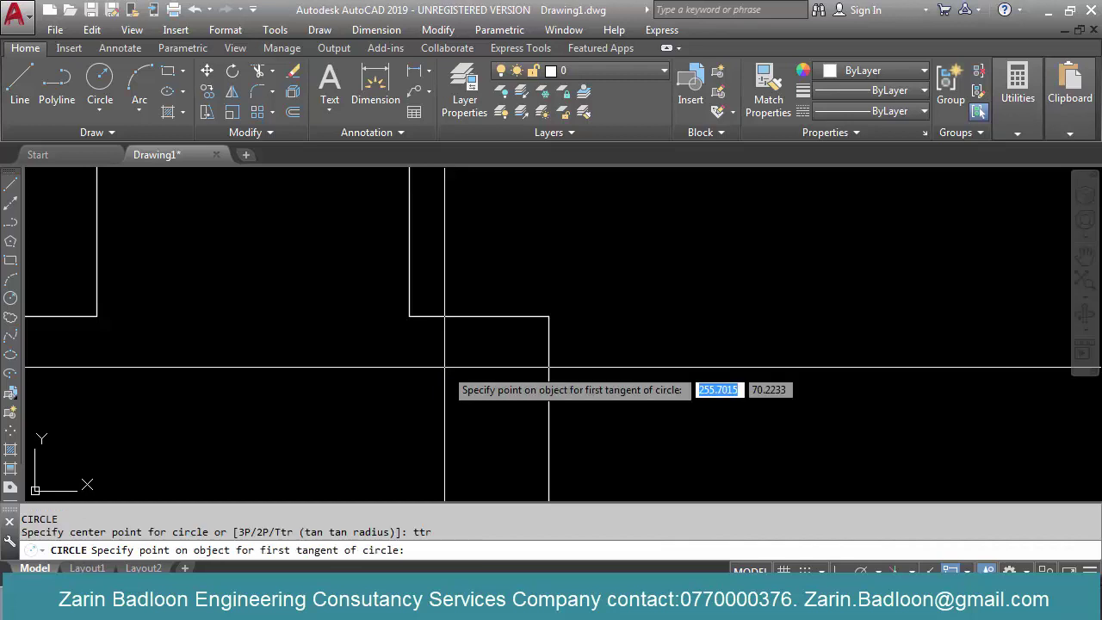
{"action": "left_click", "coordinate": [449, 315]}
{"action": "left_click", "coordinate": [413, 281]}
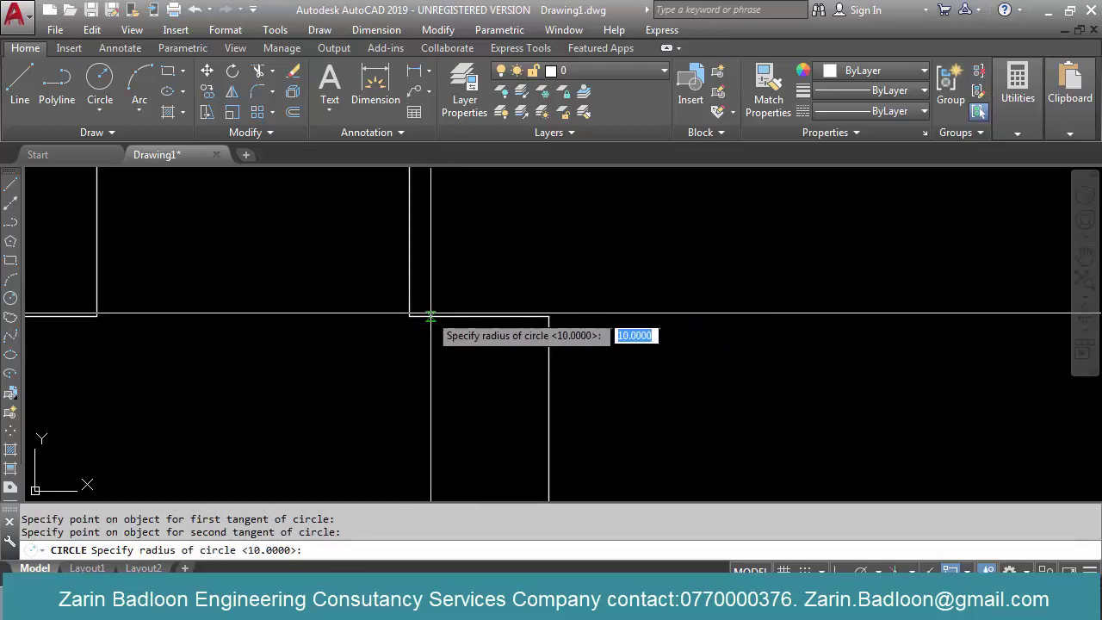
{"action": "scroll", "coordinate": [430, 311], "scroll_direction": "up", "scroll_amount": 2}
{"action": "left_click", "coordinate": [414, 305]}
{"action": "left_click", "coordinate": [434, 285]}
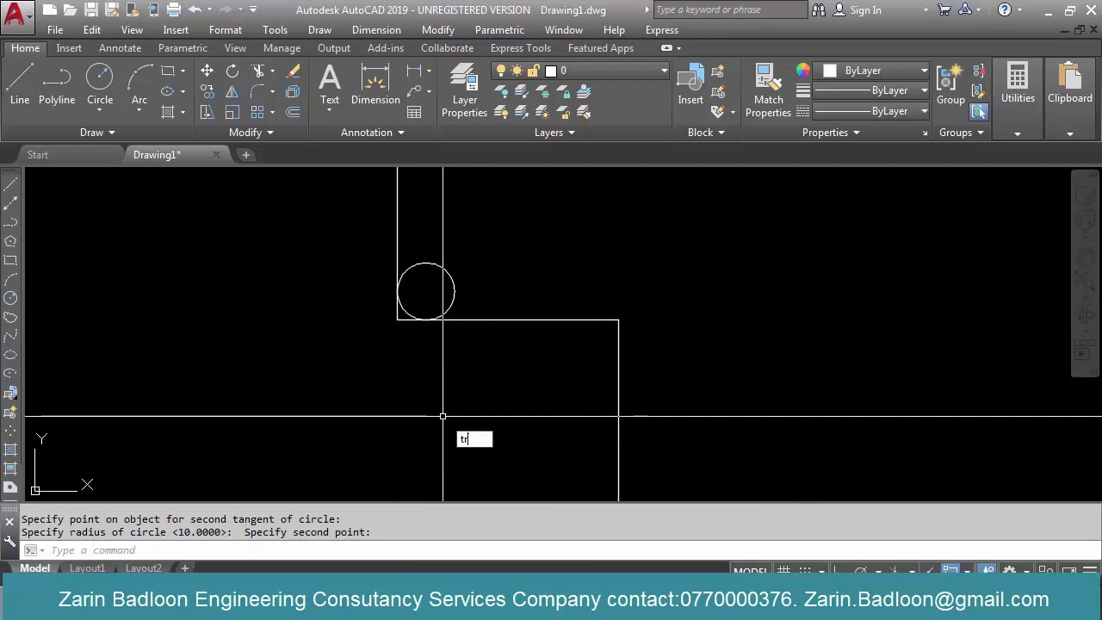
Trim away the outer part of the tangent circle and the leftover corner lines, leaving a rounded inner corner
{"action": "key", "text": "Return"}
{"action": "key", "text": "Return"}
{"action": "left_click", "coordinate": [455, 265]}
{"action": "left_click", "coordinate": [436, 285]}
{"action": "scroll", "coordinate": [407, 320], "scroll_direction": "up", "scroll_amount": 3}
{"action": "left_click", "coordinate": [393, 302]}
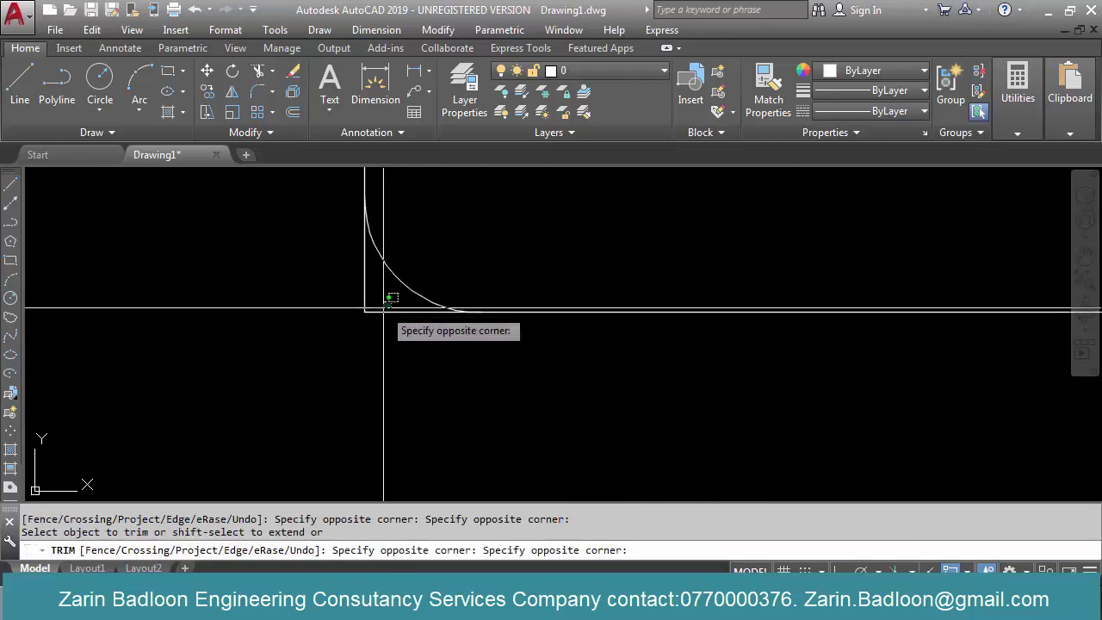
{"action": "left_click", "coordinate": [332, 336]}
{"action": "scroll", "coordinate": [489, 417], "scroll_direction": "down", "scroll_amount": 4}
{"action": "key", "text": "Escape"}
{"action": "scroll", "coordinate": [441, 387], "scroll_direction": "down", "scroll_amount": 6}
{"action": "scroll", "coordinate": [440, 381], "scroll_direction": "up", "scroll_amount": 2}
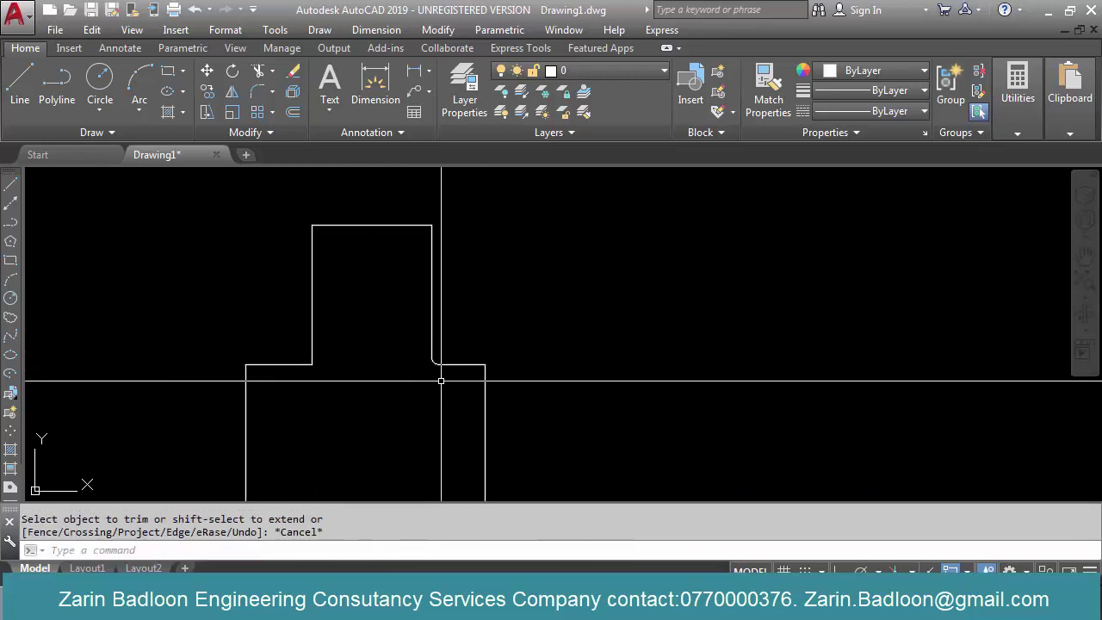
{"action": "scroll", "coordinate": [440, 380], "scroll_direction": "up", "scroll_amount": 2}
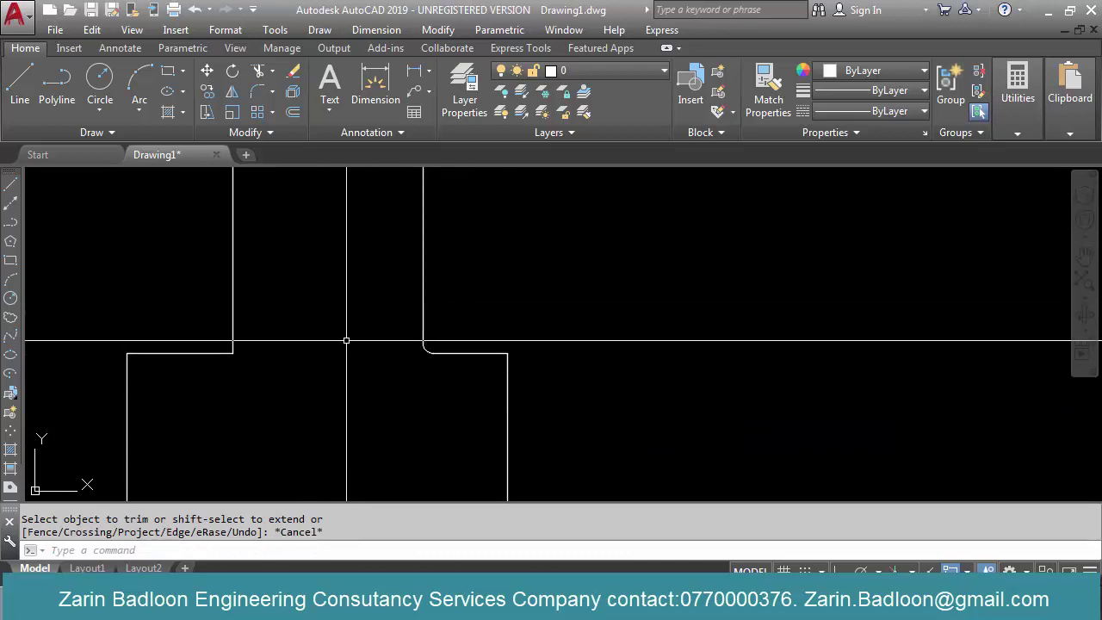
{"action": "scroll", "coordinate": [519, 295], "scroll_direction": "down", "scroll_amount": 4}
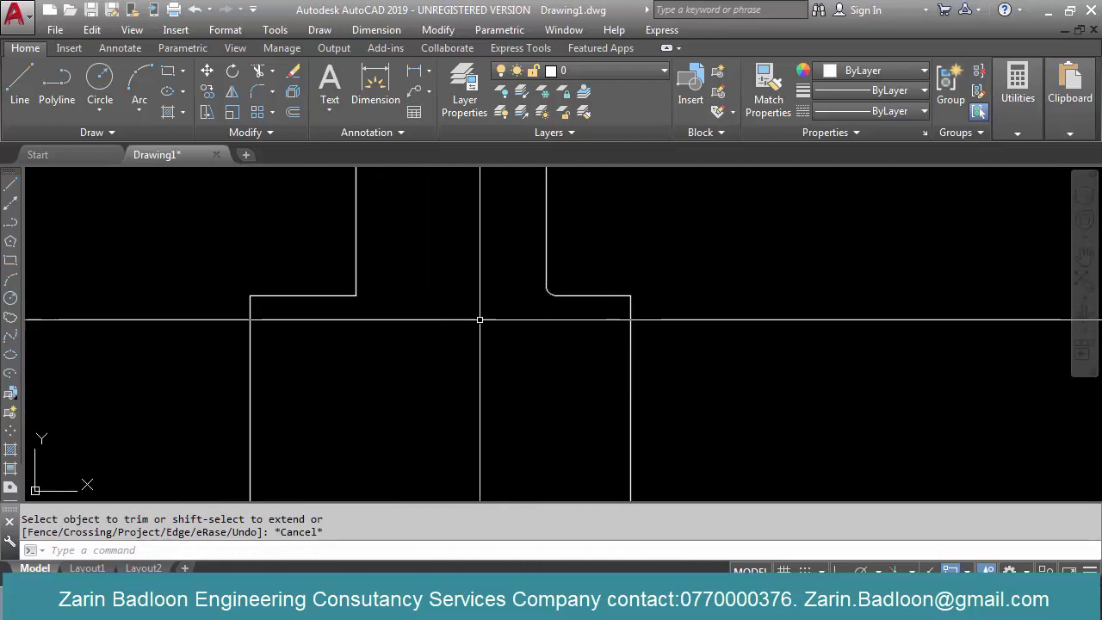
{"action": "scroll", "coordinate": [482, 310], "scroll_direction": "up", "scroll_amount": 5}
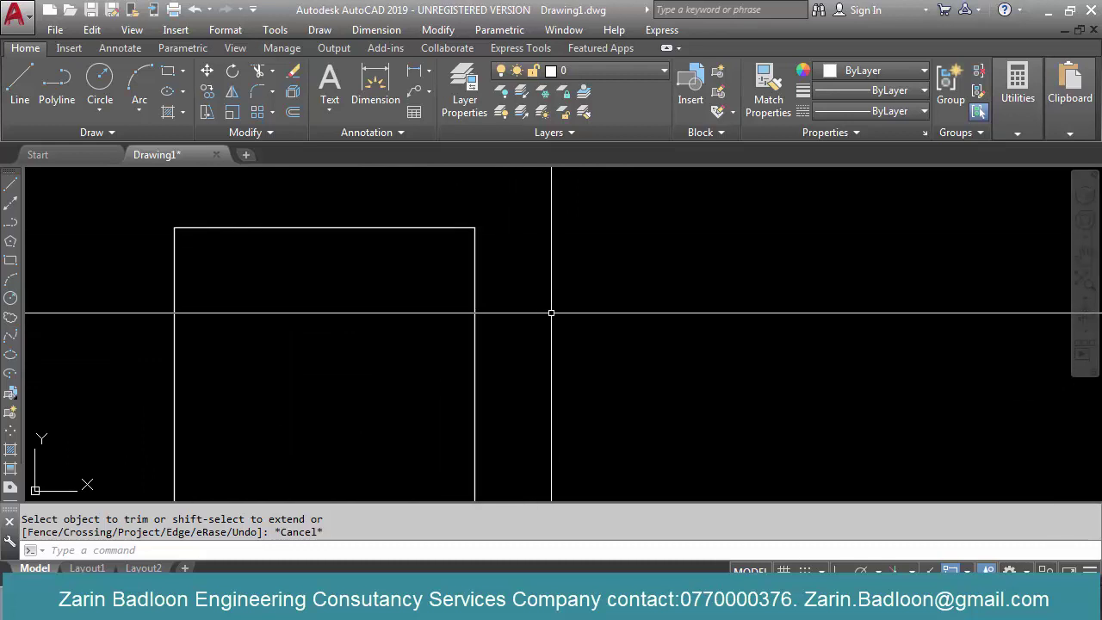
Draw a rectangle about 36.7 wide and 13.1 high to the right of the stepped outline
{"action": "scroll", "coordinate": [542, 312], "scroll_direction": "down", "scroll_amount": 5}
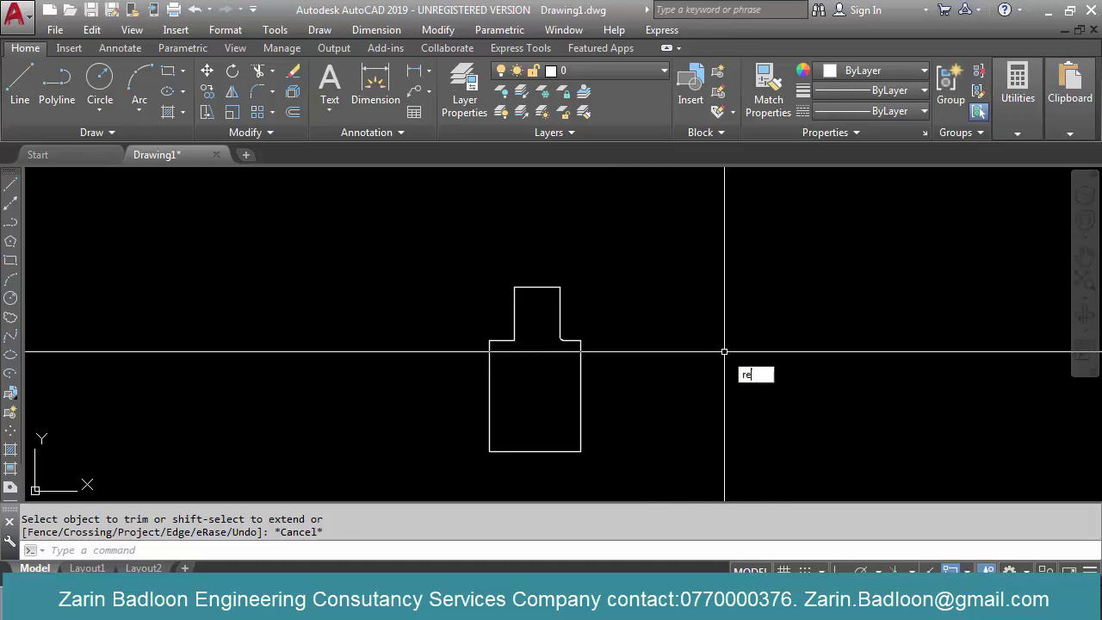
{"action": "type", "text": "c"}
{"action": "key", "text": "Return"}
{"action": "left_click", "coordinate": [669, 345]}
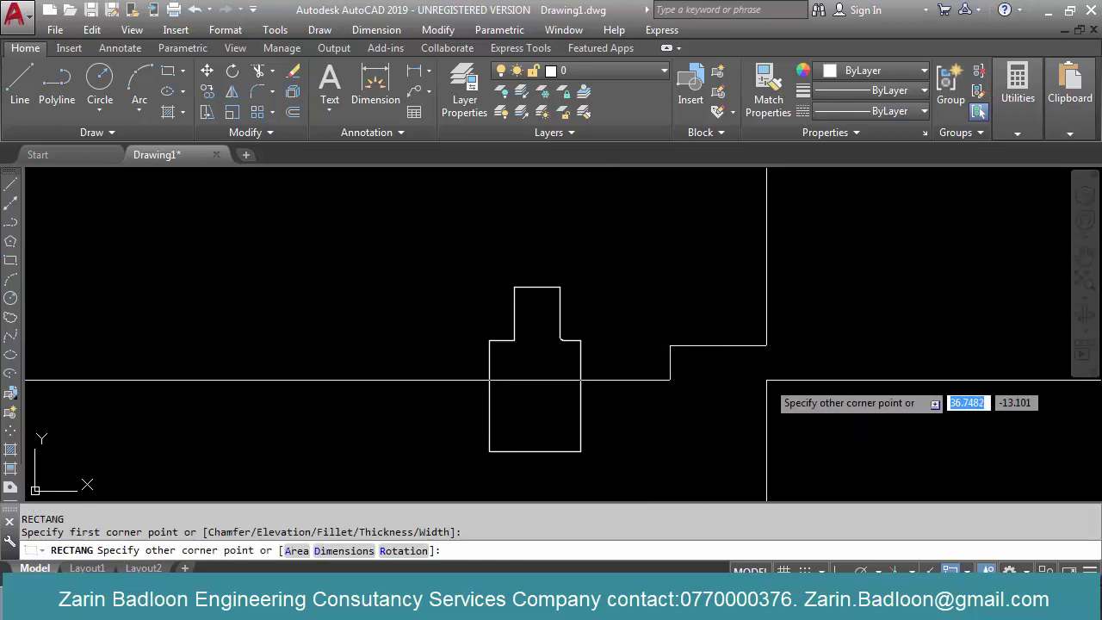
{"action": "left_click", "coordinate": [766, 379]}
Draw a vertical line between the new rectangle's bottom and top edges, near its right end
{"action": "type", "text": "l"}
{"action": "key", "text": "Return"}
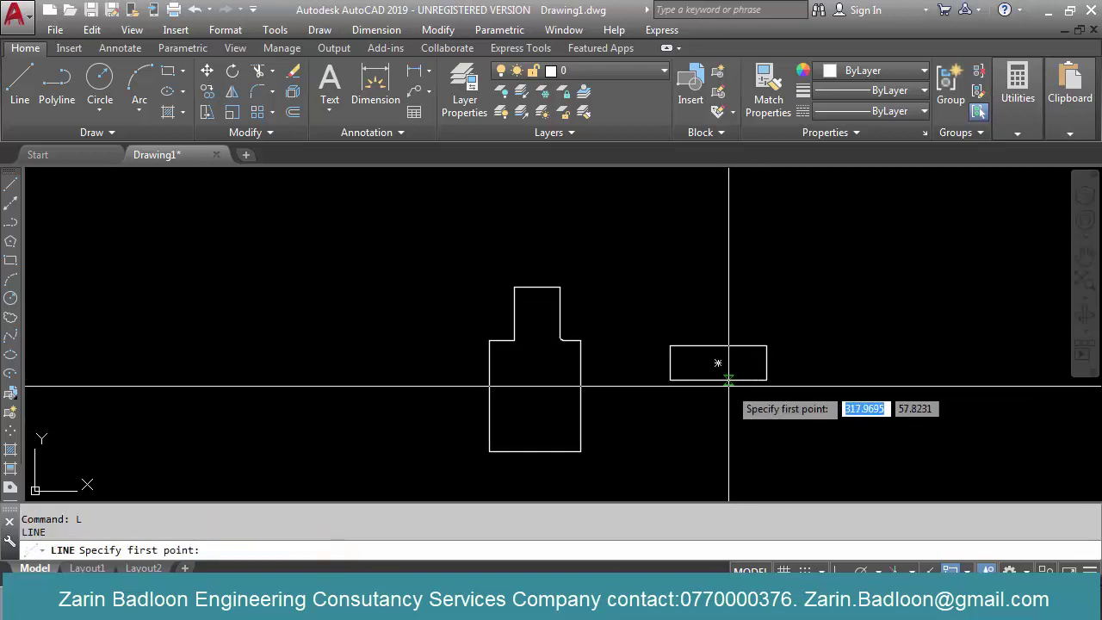
{"action": "left_click", "coordinate": [741, 380]}
{"action": "left_click", "coordinate": [743, 345]}
{"action": "key", "text": "Return"}
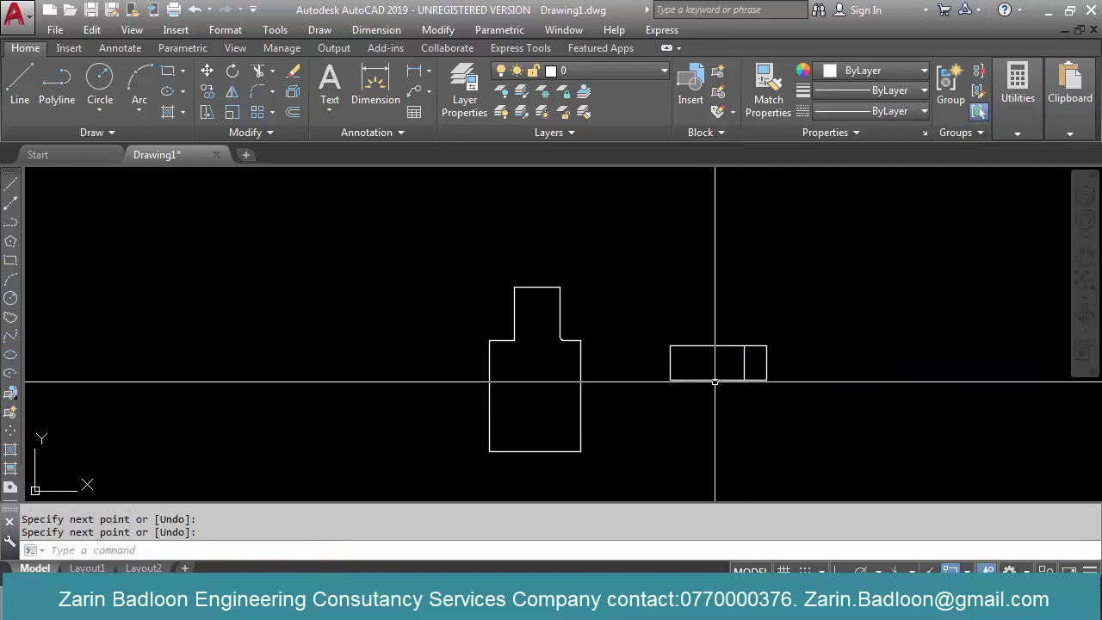
Mirror the vertical divider line about the rectangle's vertical centreline, keeping the original
{"action": "type", "text": "mi"}
{"action": "key", "text": "Return"}
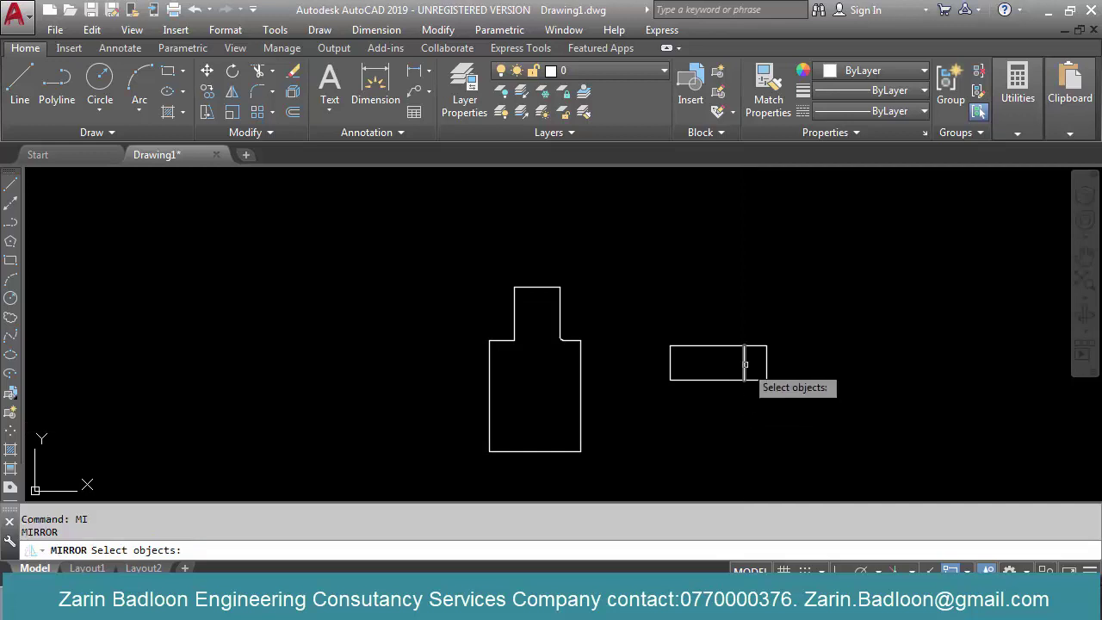
{"action": "left_click", "coordinate": [744, 362]}
{"action": "key", "text": "Return"}
{"action": "left_click", "coordinate": [718, 362]}
{"action": "left_click", "coordinate": [731, 404]}
{"action": "key", "text": "Return"}
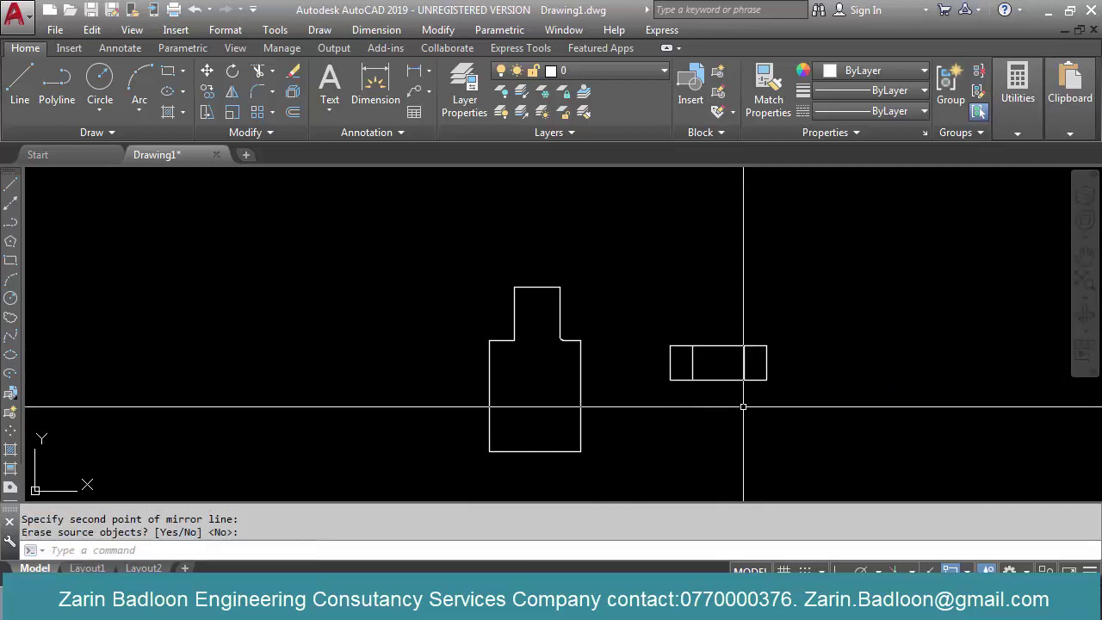
Try a circle with a radius of about 0.61 tangent to the left divider and the rectangle's top edge
{"action": "scroll", "coordinate": [691, 349], "scroll_direction": "up", "scroll_amount": 4}
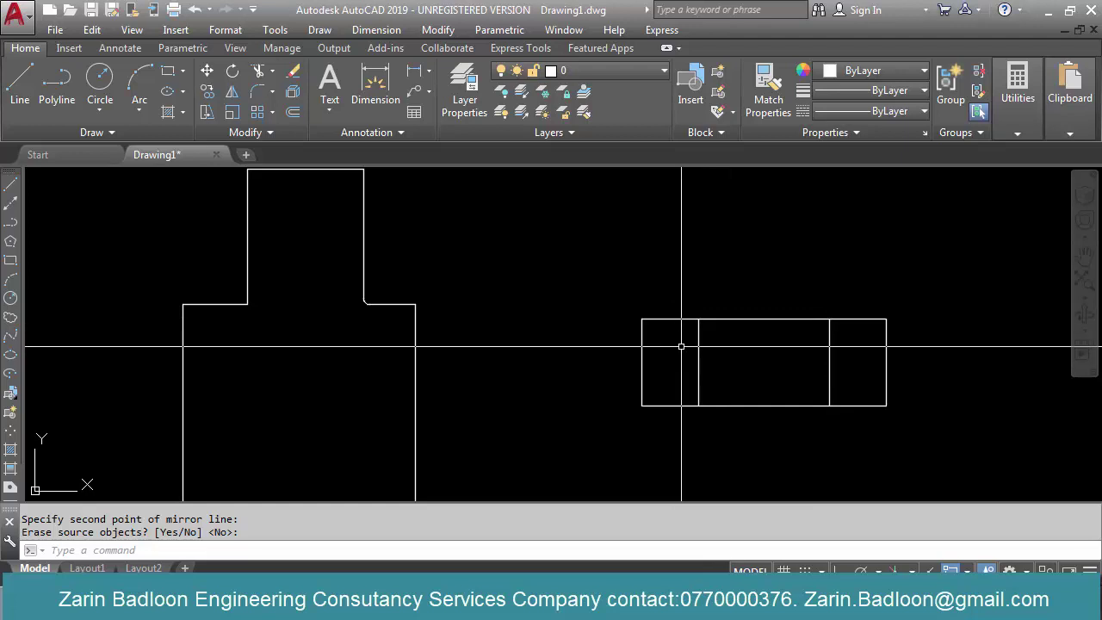
{"action": "type", "text": "c"}
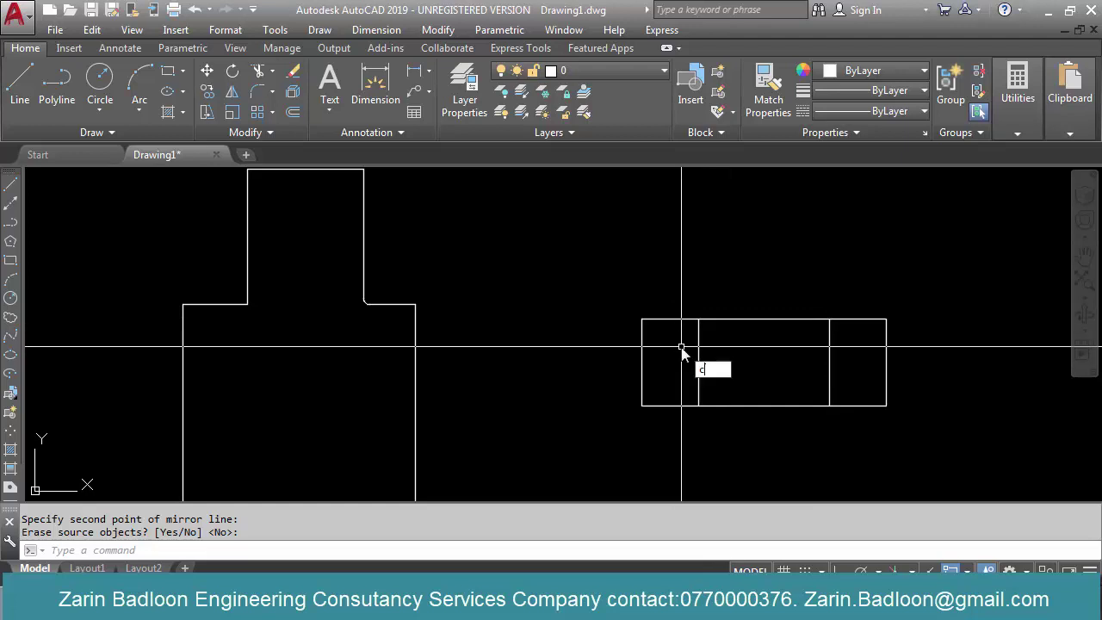
{"action": "key", "text": "Return"}
{"action": "type", "text": "ttr"}
{"action": "key", "text": "Return"}
{"action": "scroll", "coordinate": [682, 347], "scroll_direction": "up", "scroll_amount": 3}
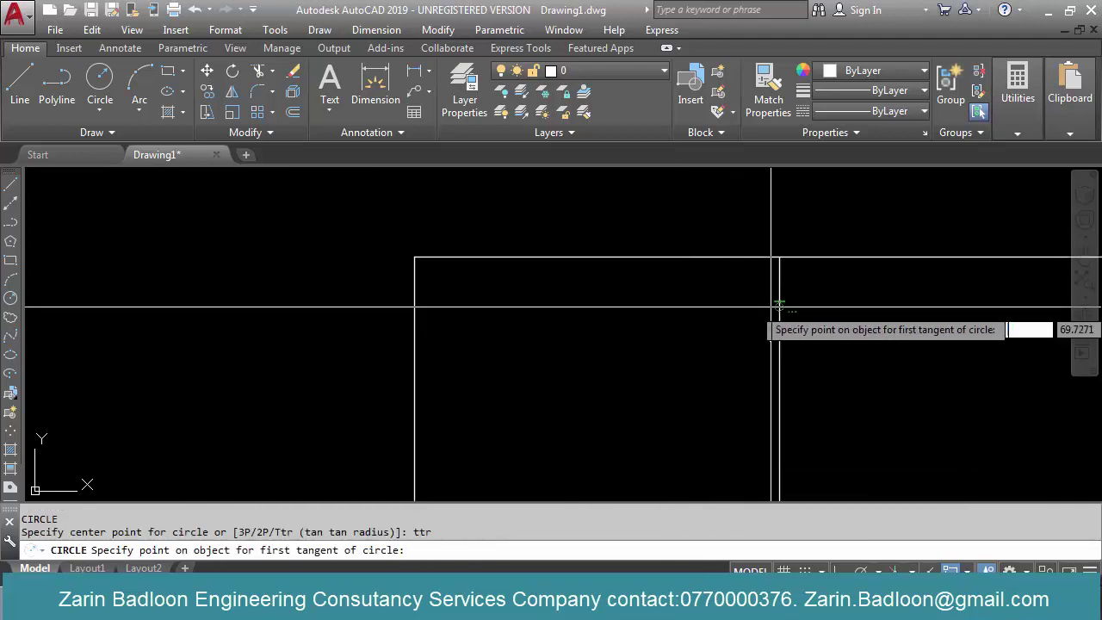
{"action": "left_click", "coordinate": [777, 293]}
{"action": "left_click", "coordinate": [743, 255]}
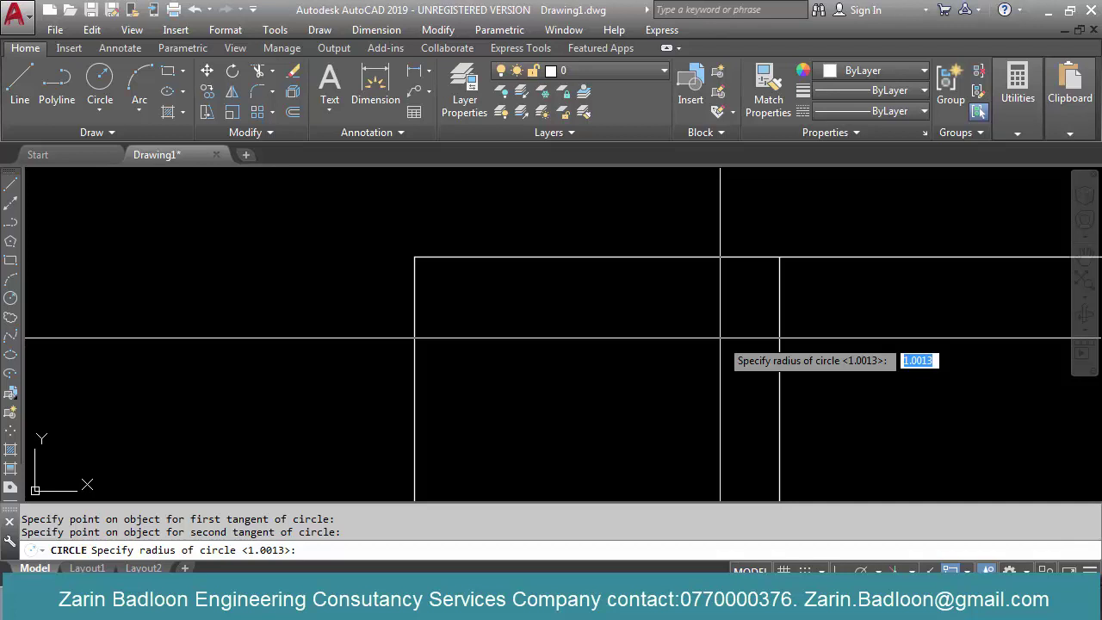
{"action": "left_click", "coordinate": [772, 264]}
{"action": "left_click", "coordinate": [754, 284]}
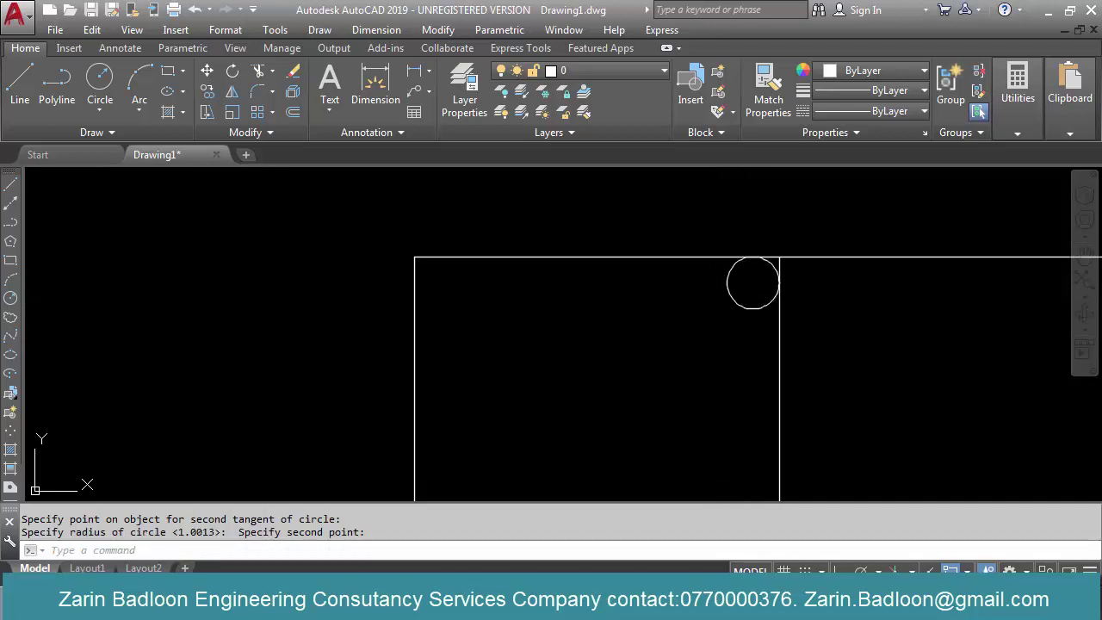
{"action": "key", "text": "Escape"}
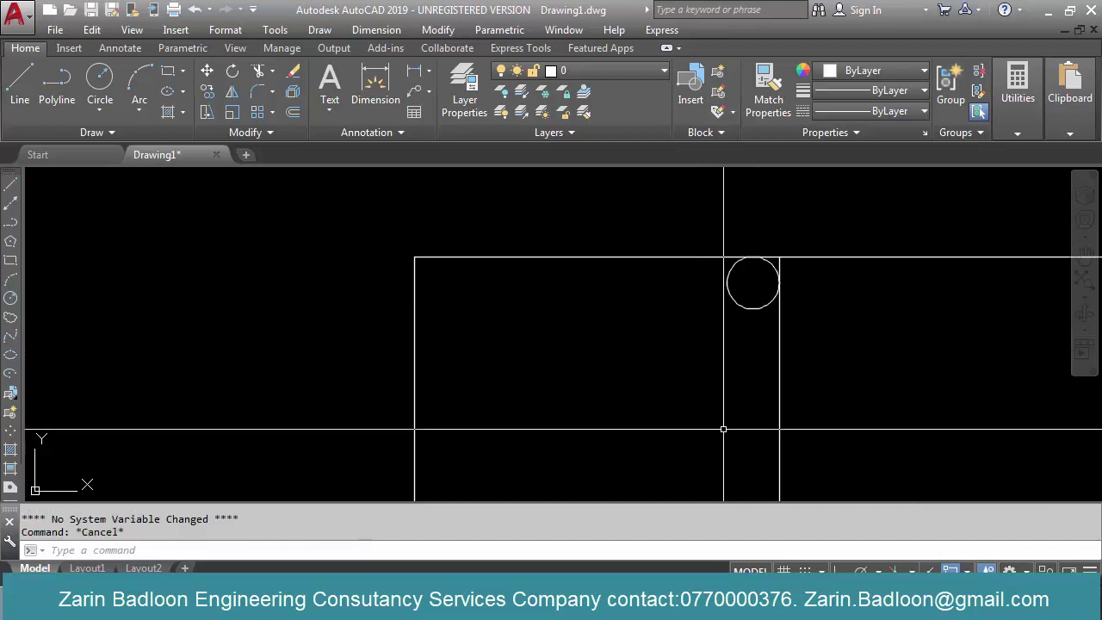
Erase the small tangent circle beside the left divider
{"action": "type", "text": "e"}
{"action": "key", "text": "Return"}
{"action": "left_click_drag", "start_coordinate": [732, 290], "coordinate": [702, 324]}
{"action": "key", "text": "Return"}
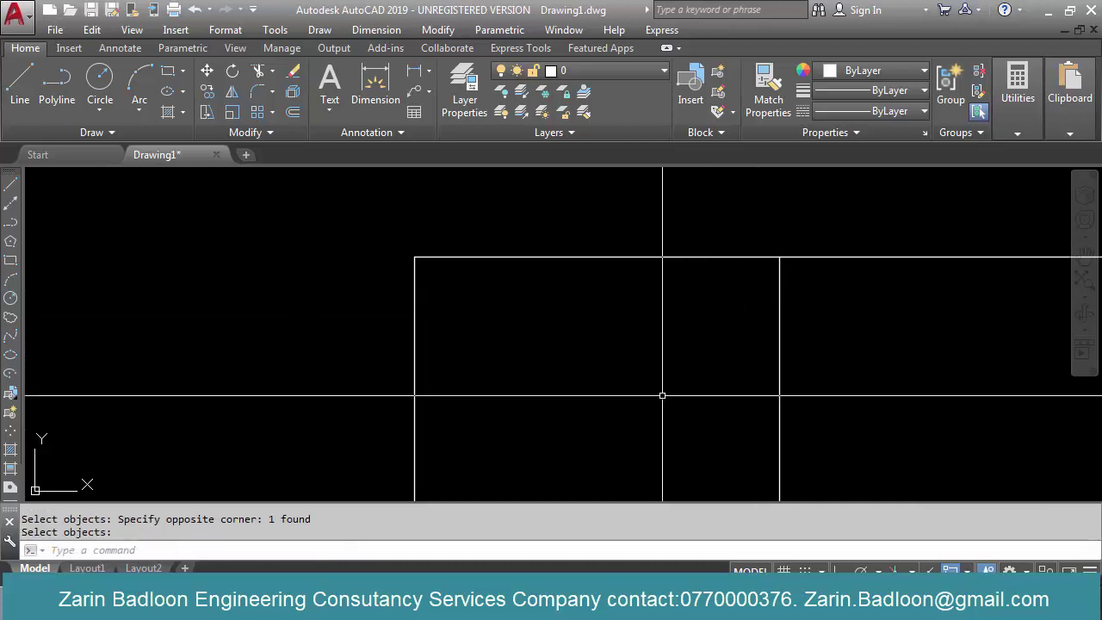
Draw a larger tangent-tangent-radius circle touching the left divider and the rectangle's top edge, inside the left compartment
{"action": "type", "text": "c"}
{"action": "key", "text": "Return"}
{"action": "type", "text": "tt"}
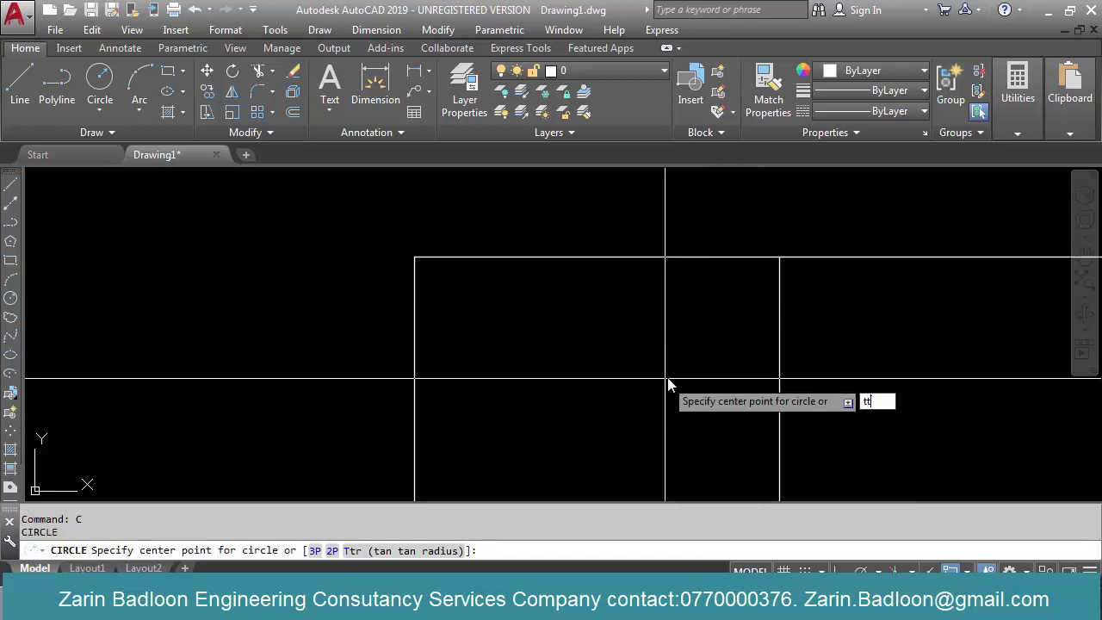
{"action": "type", "text": "r"}
{"action": "key", "text": "Return"}
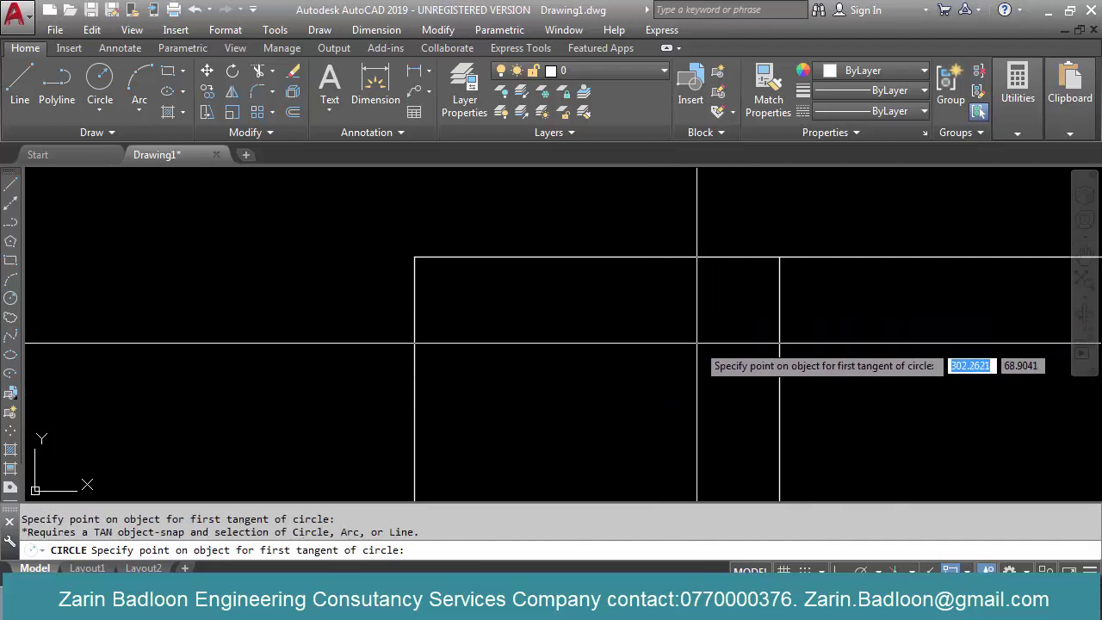
{"action": "left_click", "coordinate": [778, 283]}
{"action": "left_click", "coordinate": [745, 257]}
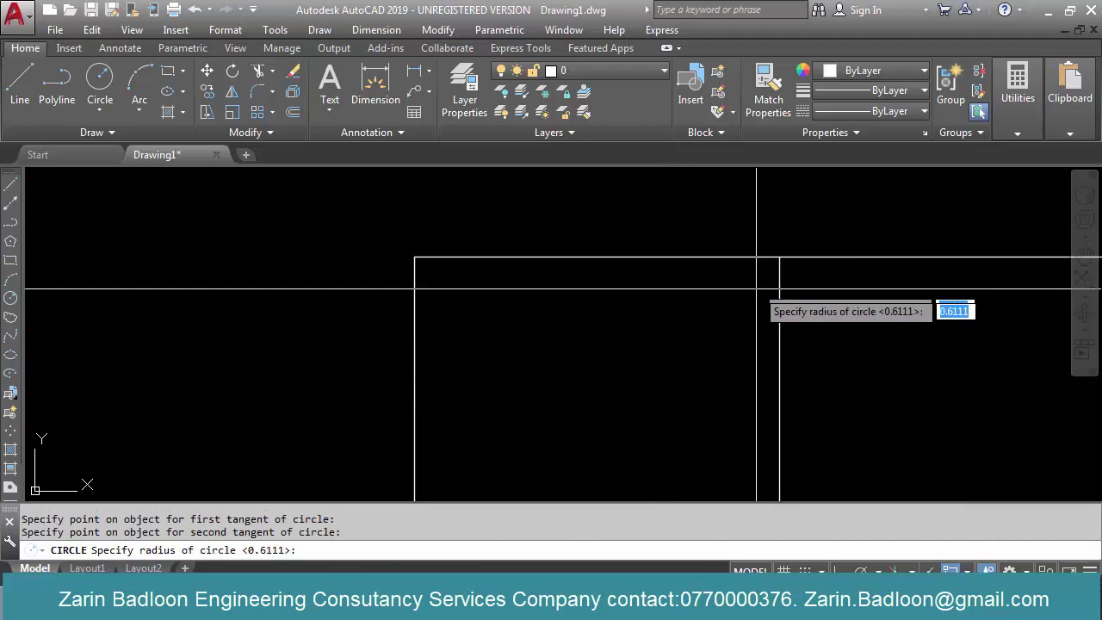
{"action": "left_click", "coordinate": [745, 290]}
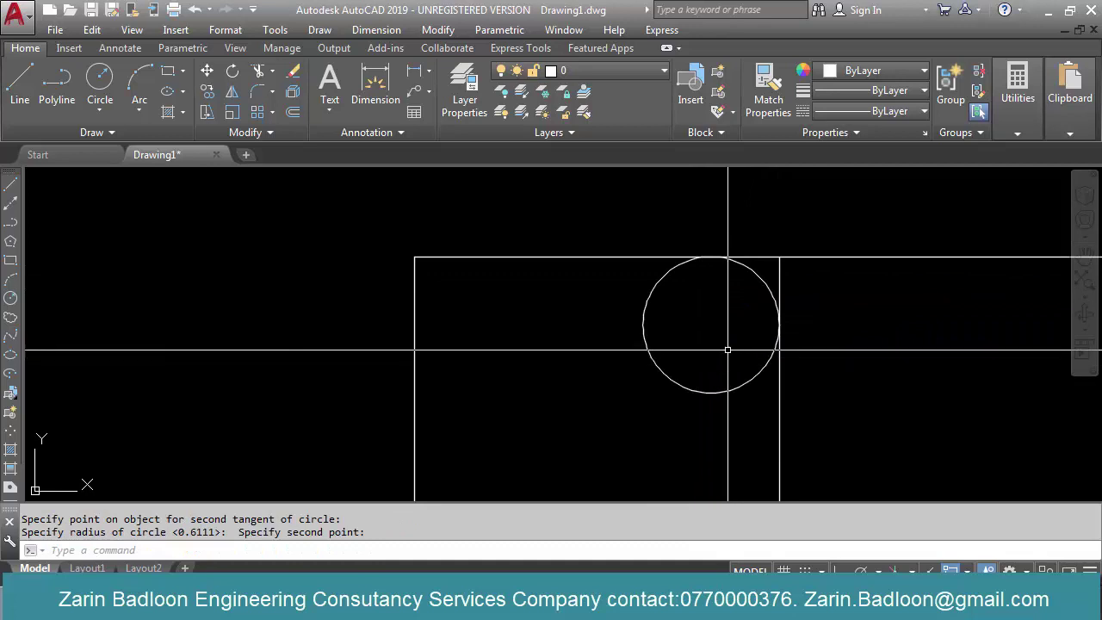
Trim the larger circle against all edges so only its arc at the top of the left divider remains
{"action": "key", "text": "Escape"}
{"action": "type", "text": "tr"}
{"action": "key", "text": "Return"}
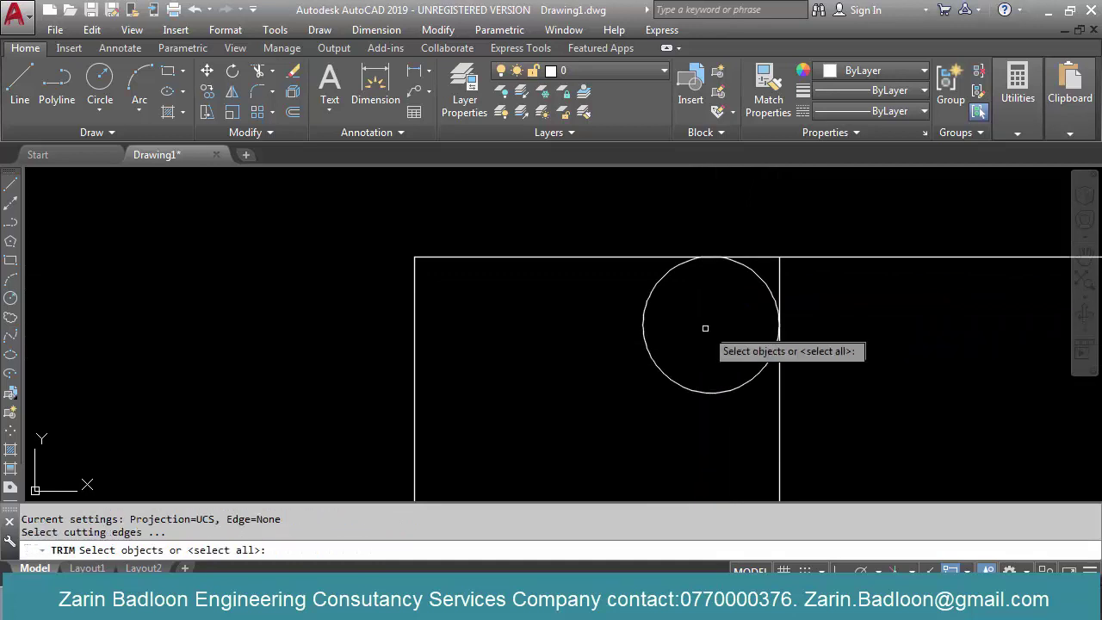
{"action": "key", "text": "Return"}
{"action": "left_click", "coordinate": [705, 328]}
{"action": "left_click", "coordinate": [640, 384]}
{"action": "key", "text": "Return"}
{"action": "scroll", "coordinate": [688, 381], "scroll_direction": "down", "scroll_amount": 5}
{"action": "scroll", "coordinate": [693, 381], "scroll_direction": "up", "scroll_amount": 5}
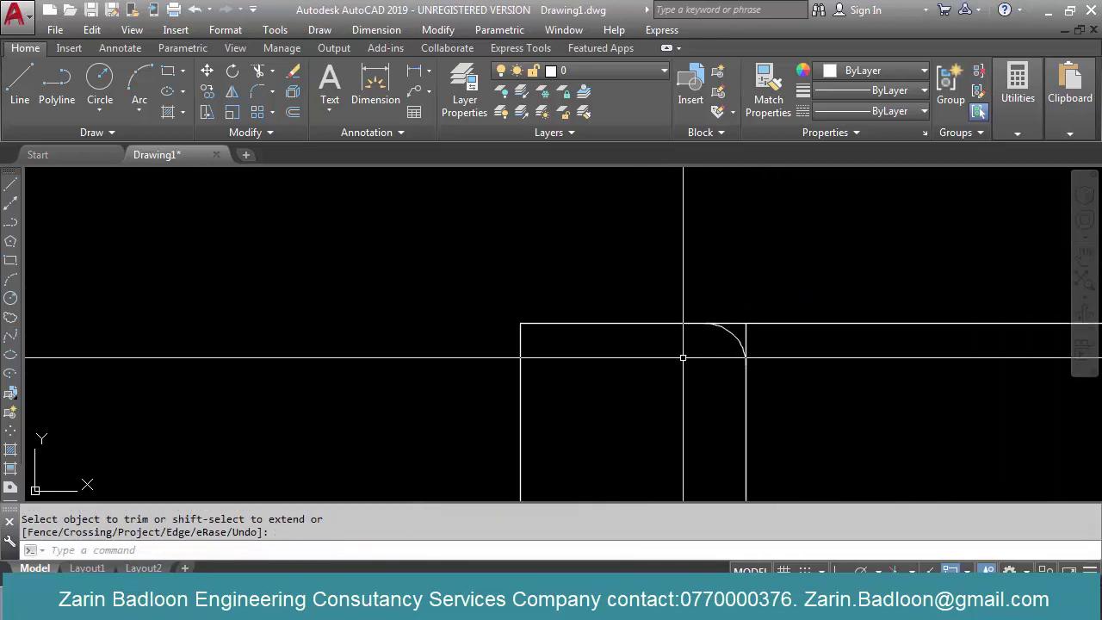
Mirror the corner arc about the left divider line, keeping the original arc
{"action": "type", "text": "m"}
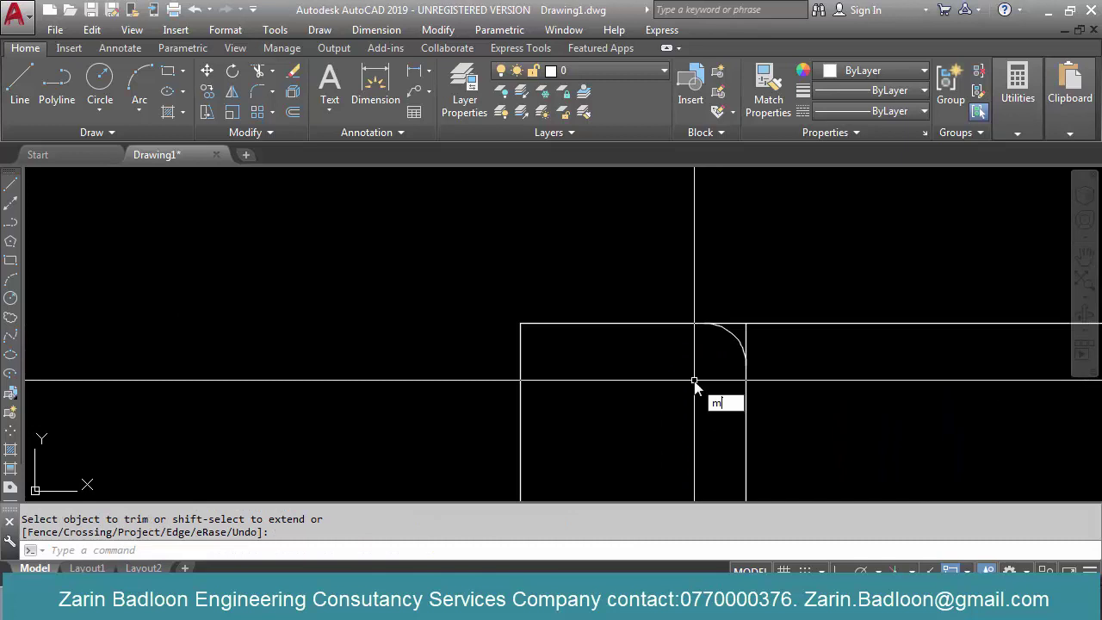
{"action": "type", "text": "i"}
{"action": "key", "text": "Return"}
{"action": "left_click", "coordinate": [729, 332]}
{"action": "key", "text": "Return"}
{"action": "left_click", "coordinate": [744, 413]}
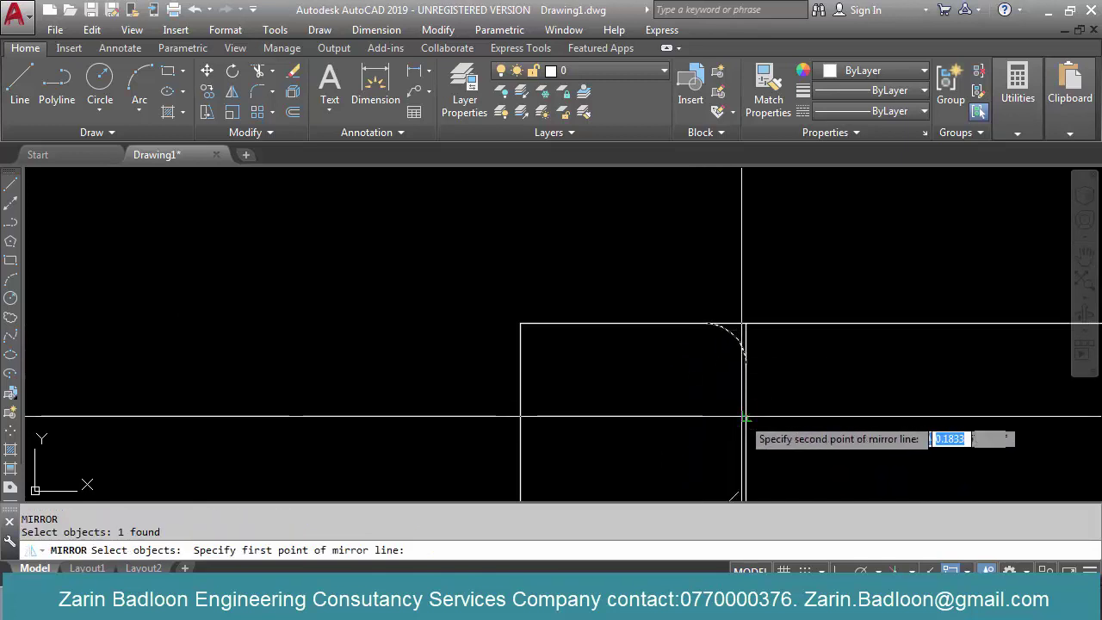
{"action": "left_click", "coordinate": [746, 328]}
{"action": "key", "text": "Return"}
{"action": "key", "text": "Return"}
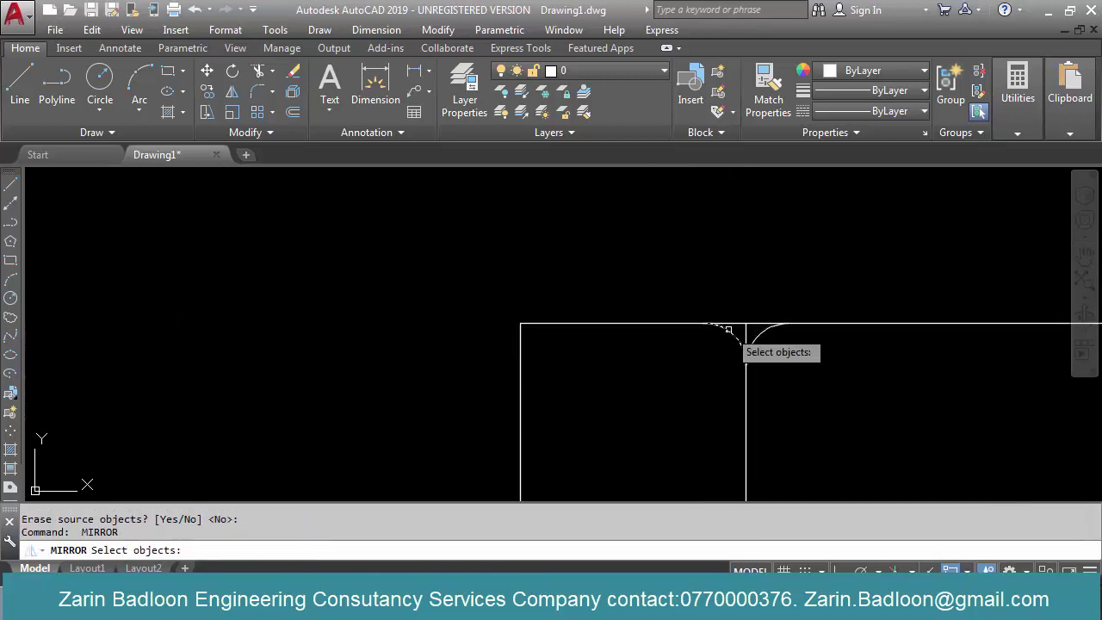
{"action": "left_click", "coordinate": [728, 331]}
{"action": "key", "text": "Return"}
{"action": "scroll", "coordinate": [640, 323], "scroll_direction": "down", "scroll_amount": 2}
{"action": "key", "text": "Escape"}
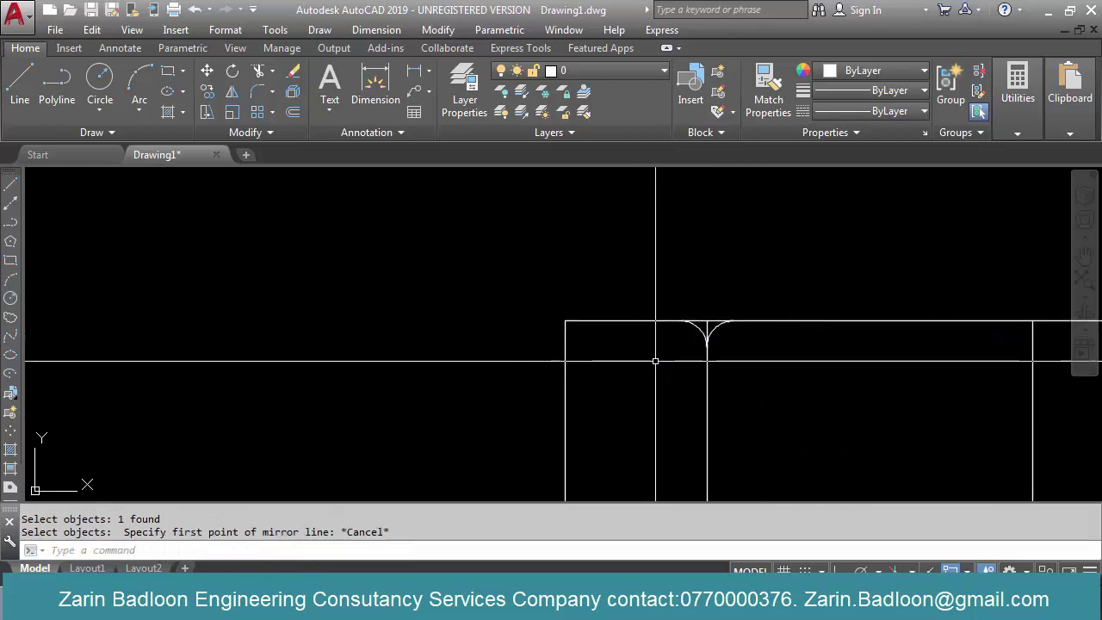
Mirror both arcs to the right divider about the rectangle's vertical centreline, keeping the originals
{"action": "scroll", "coordinate": [663, 319], "scroll_direction": "down", "scroll_amount": 4}
{"action": "key", "text": "Return"}
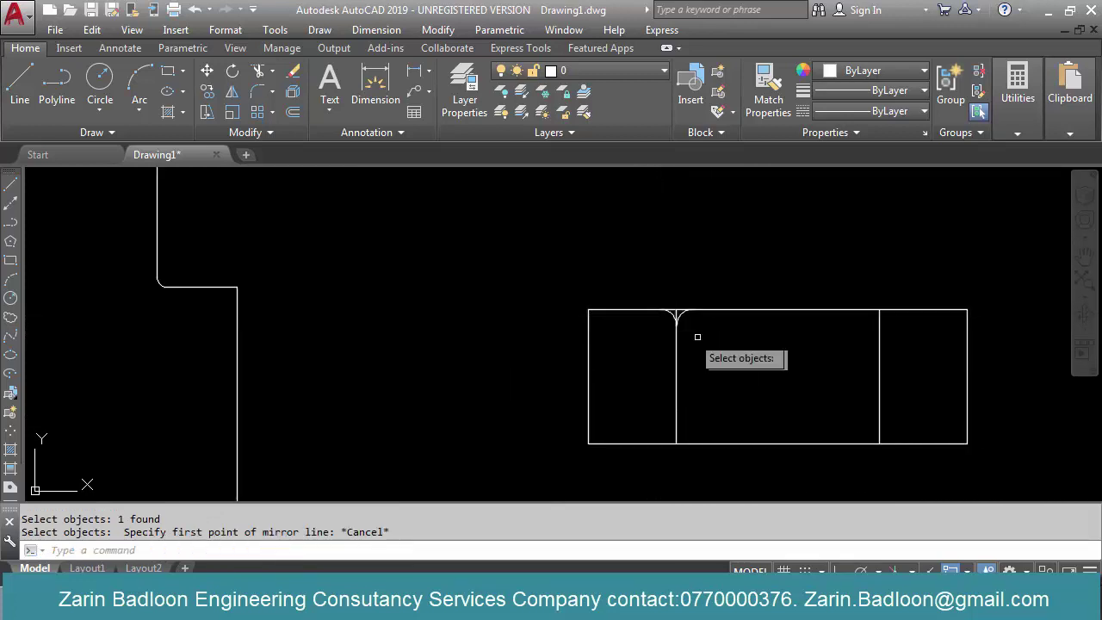
{"action": "left_click", "coordinate": [645, 339]}
{"action": "left_click", "coordinate": [719, 315]}
{"action": "key", "text": "Return"}
{"action": "left_click", "coordinate": [777, 309]}
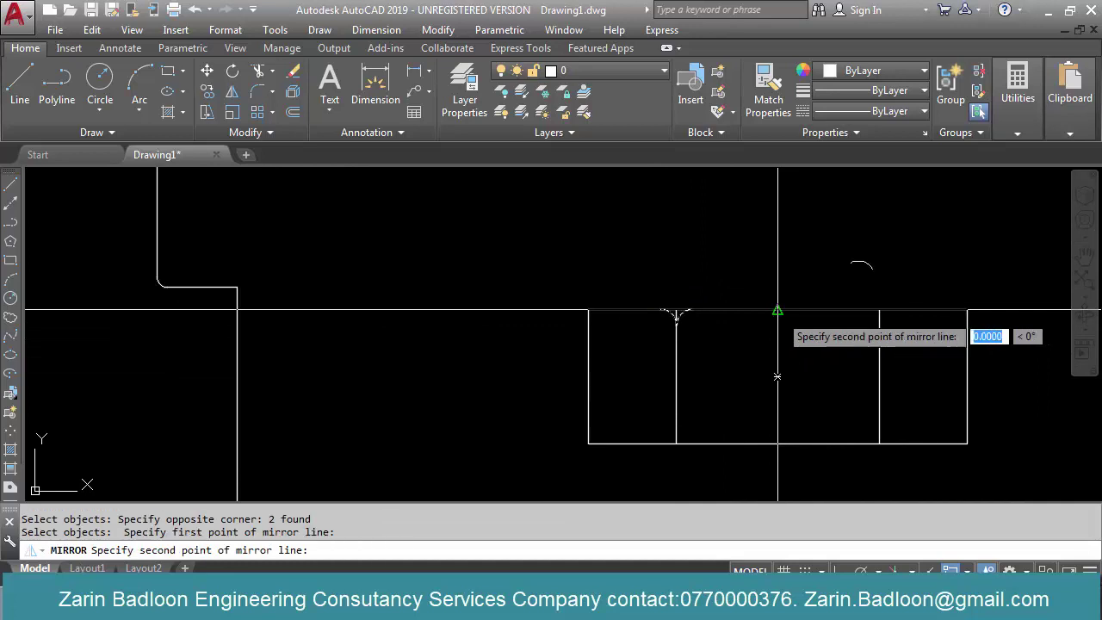
{"action": "left_click", "coordinate": [777, 445]}
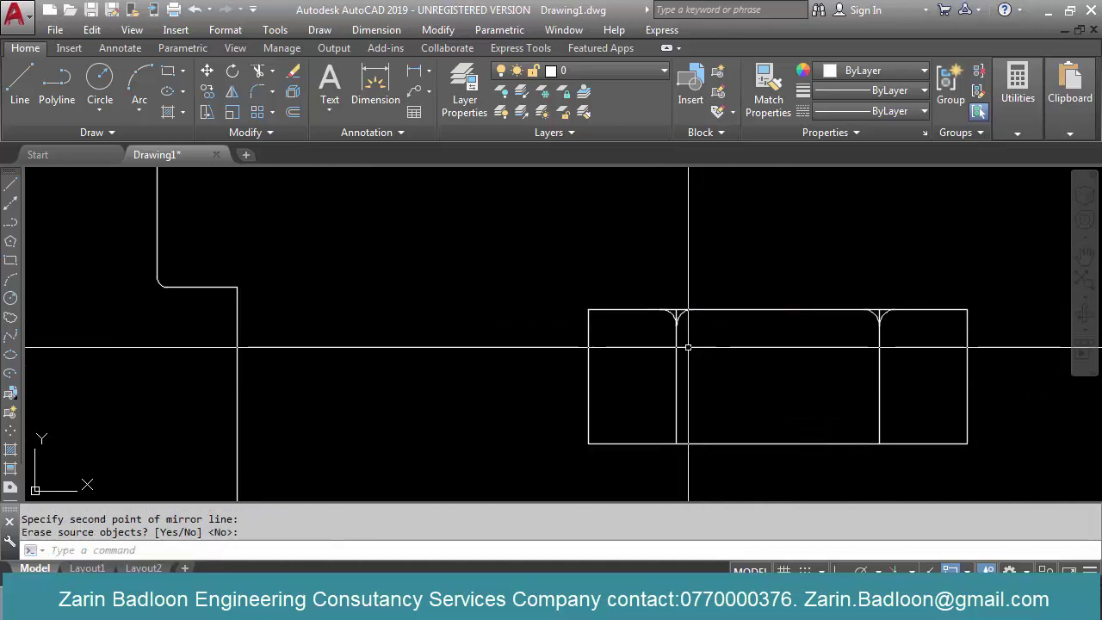
{"action": "key", "text": "Return"}
Mirror the four top arcs at the dividers to the bottom edge about the rectangle's horizontal centreline, keeping the originals
{"action": "key", "text": "Return"}
{"action": "left_click", "coordinate": [637, 340]}
{"action": "left_click", "coordinate": [907, 298]}
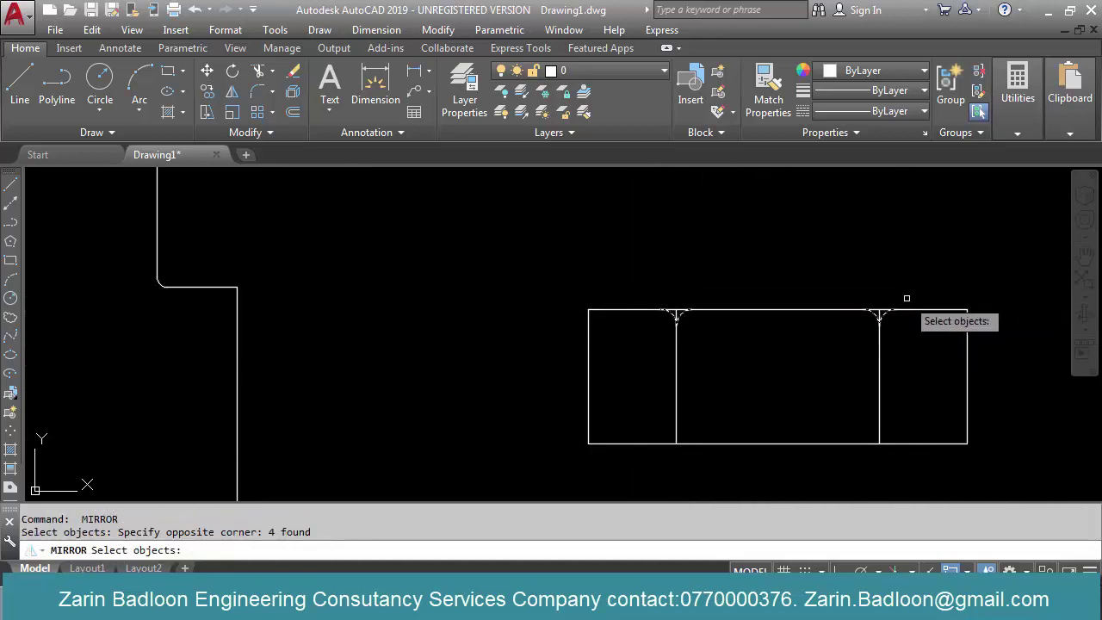
{"action": "key", "text": "Return"}
{"action": "left_click", "coordinate": [676, 376]}
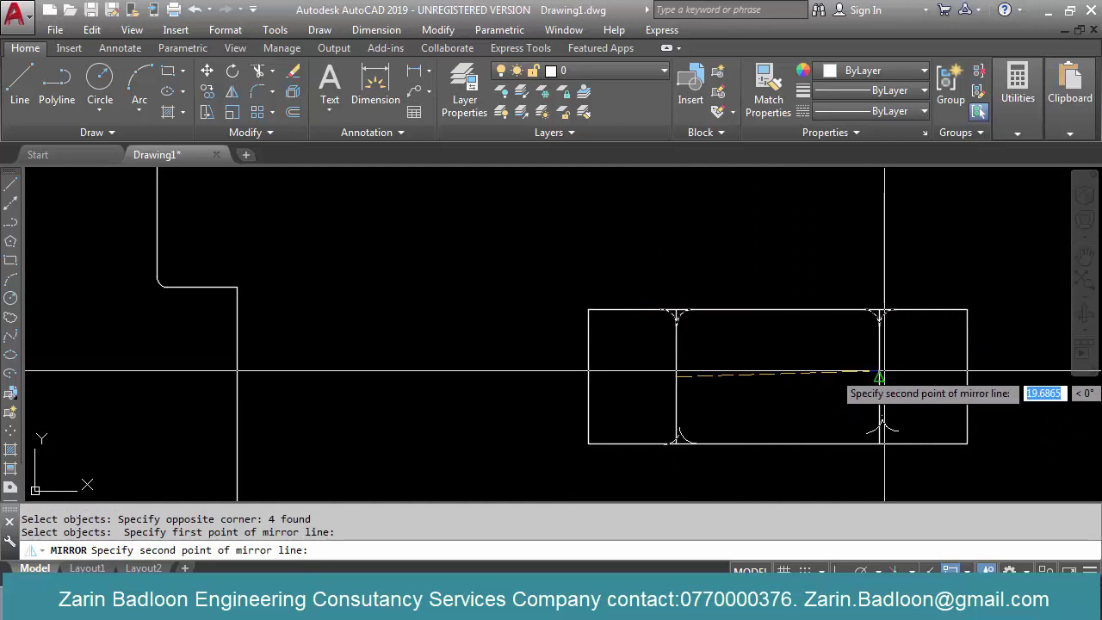
{"action": "left_click", "coordinate": [878, 376]}
{"action": "key", "text": "Return"}
Draw a horizontal line across the right compartment from the right divider's midpoint to the midpoint of the rectangle's right edge
{"action": "middle_click_drag", "start_coordinate": [900, 387], "coordinate": [797, 389]}
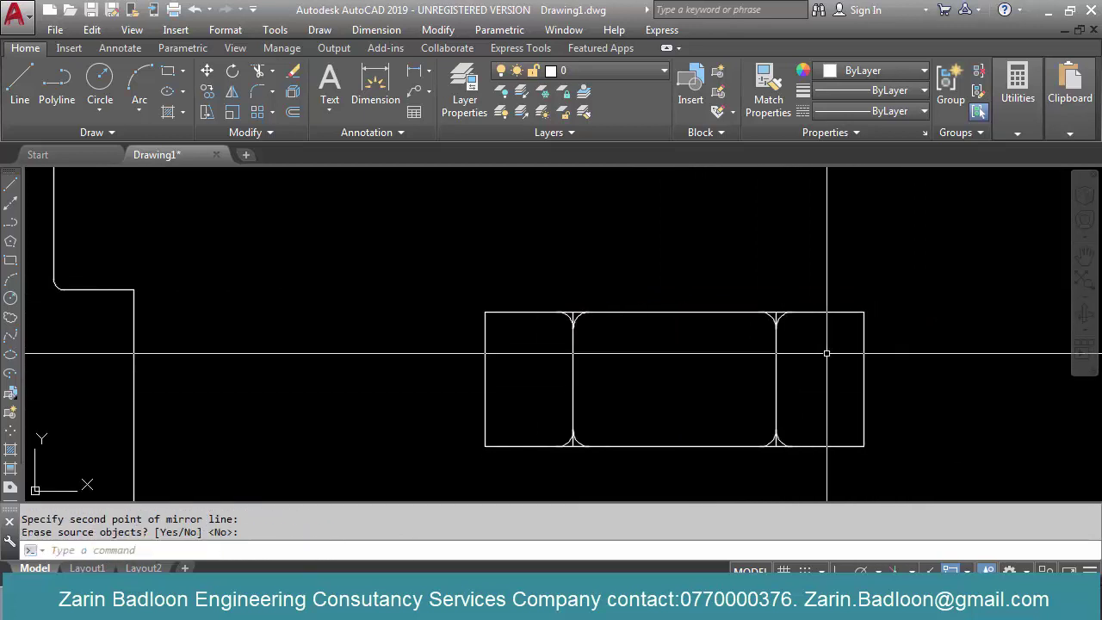
{"action": "scroll", "coordinate": [863, 310], "scroll_direction": "up", "scroll_amount": 2}
{"action": "type", "text": "L"}
{"action": "key", "text": "Return"}
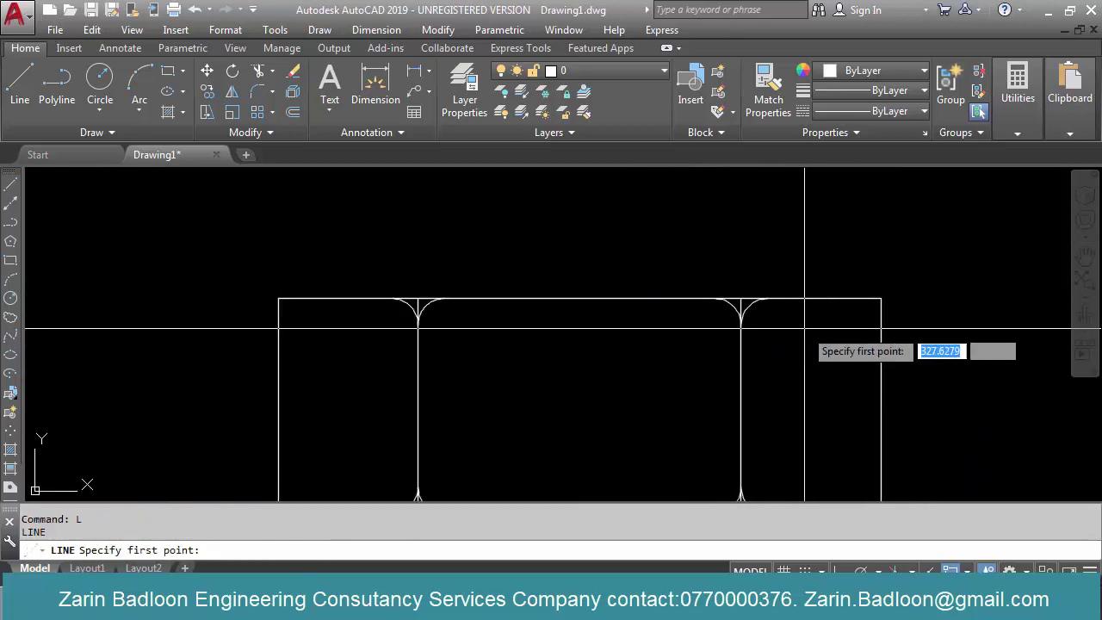
{"action": "left_click", "coordinate": [740, 405]}
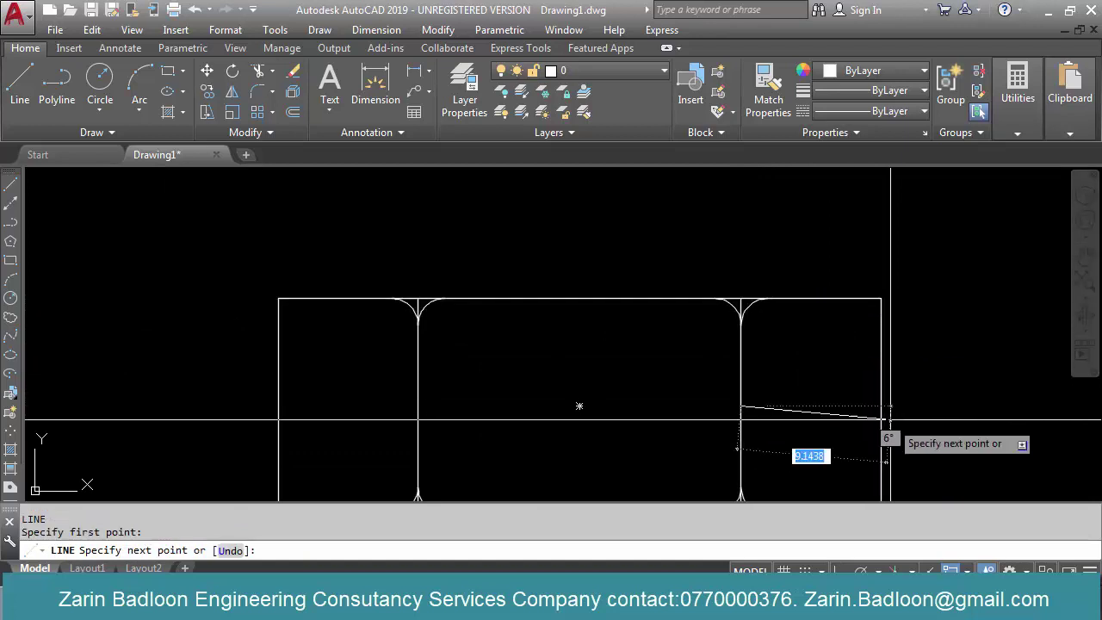
{"action": "left_click", "coordinate": [881, 406]}
{"action": "key", "text": "Return"}
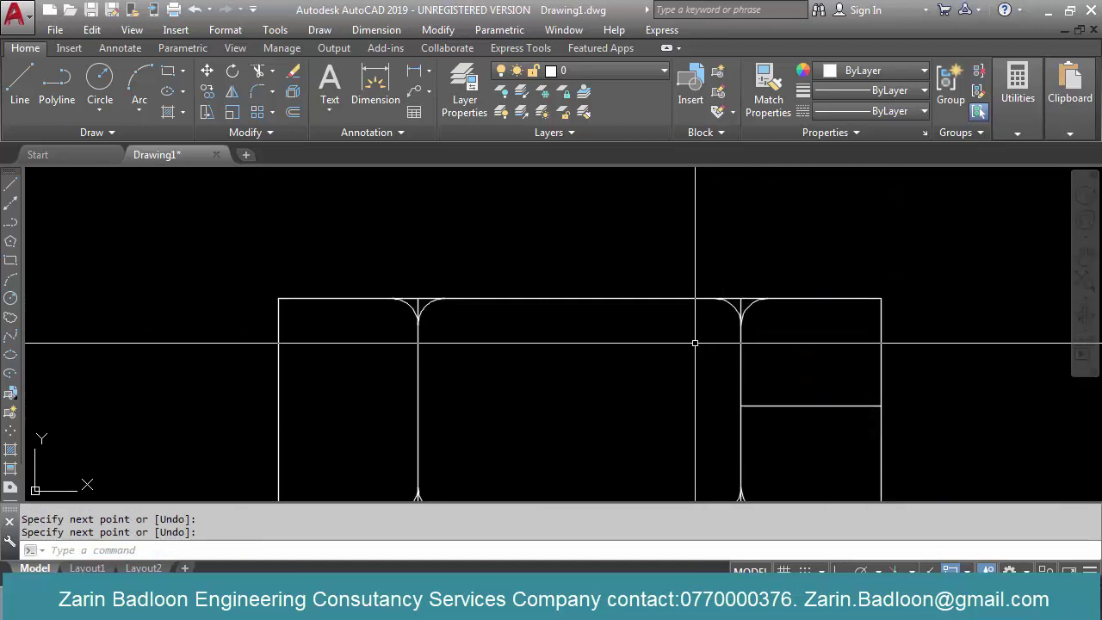
{"action": "type", "text": "m"}
{"action": "key", "text": "Return"}
{"action": "key", "text": "Escape"}
{"action": "key", "text": "Escape"}
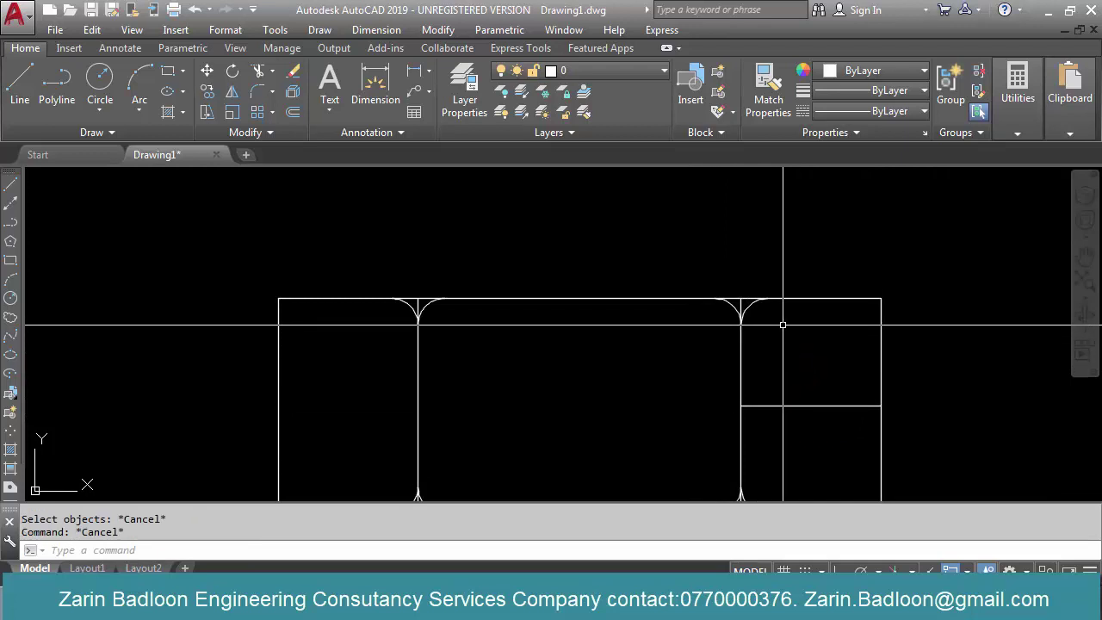
Mirror the right compartment's top arc at the divider to its outer corner about the helper line's midpoint vertical, keeping the original
{"action": "type", "text": "mi"}
{"action": "key", "text": "Return"}
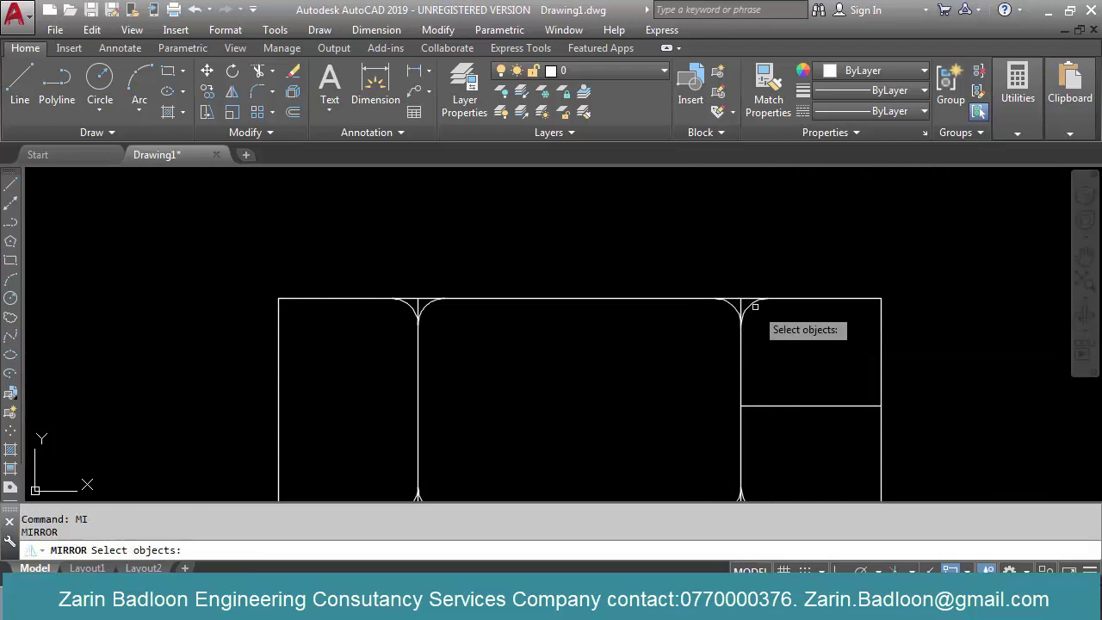
{"action": "scroll", "coordinate": [742, 297], "scroll_direction": "up", "scroll_amount": 4}
{"action": "scroll", "coordinate": [740, 295], "scroll_direction": "down", "scroll_amount": 4}
{"action": "key", "text": "Return"}
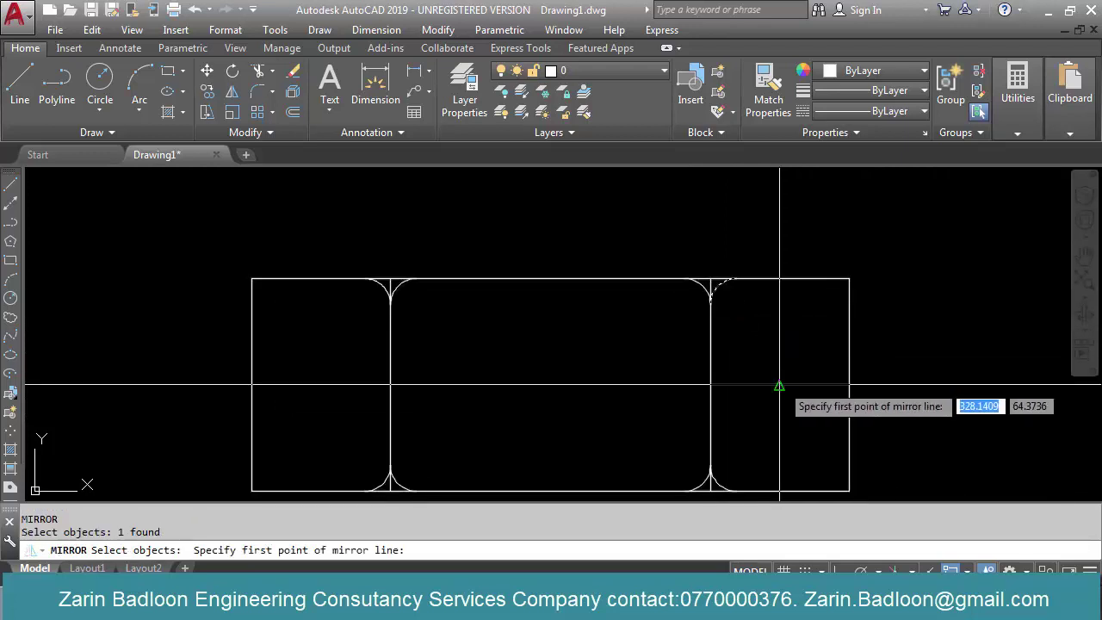
{"action": "left_click", "coordinate": [779, 384]}
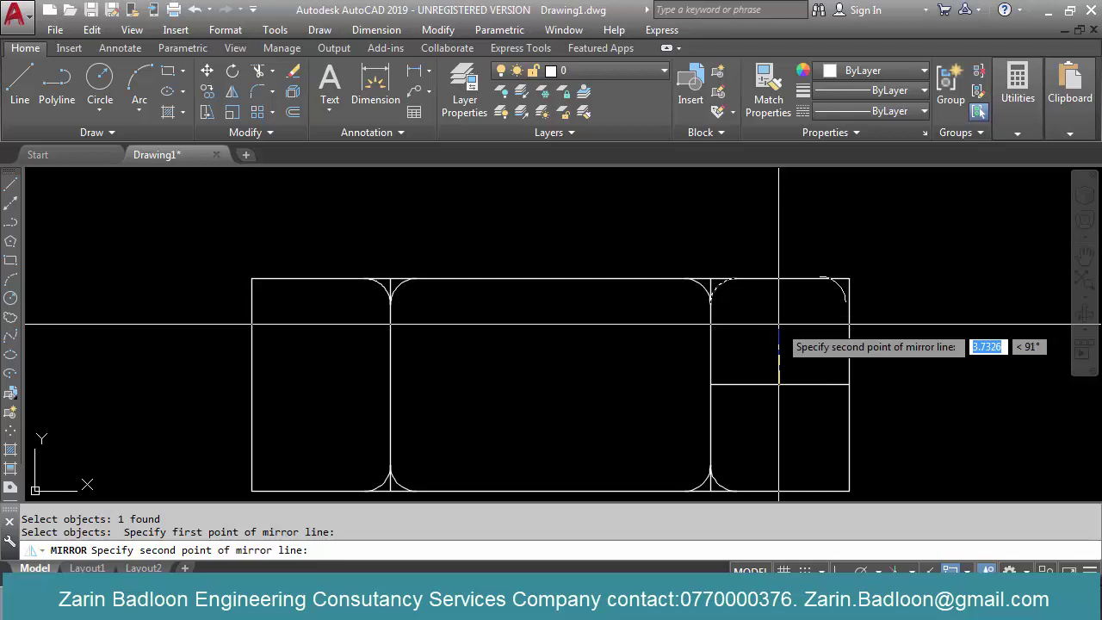
{"action": "left_click", "coordinate": [776, 331]}
{"action": "key", "text": "Return"}
Mirror the top-right outer corner arc to the top-left outer corner about the rectangle's vertical centreline, keeping the original
{"action": "key", "text": "Return"}
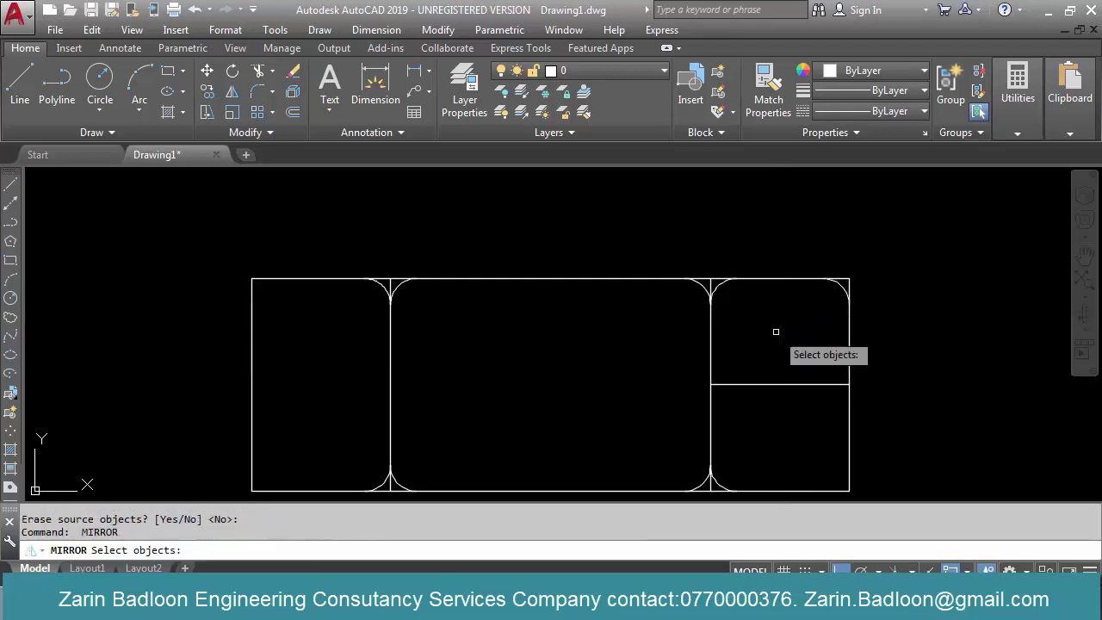
{"action": "left_click", "coordinate": [762, 327]}
{"action": "left_click", "coordinate": [866, 271]}
{"action": "key", "text": "Return"}
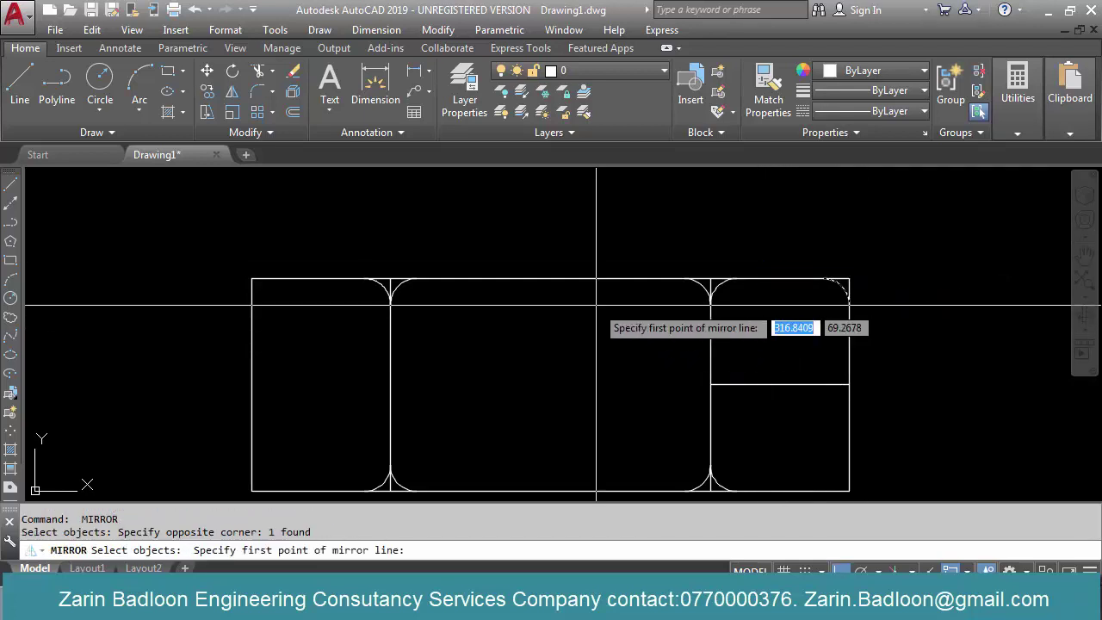
{"action": "left_click", "coordinate": [559, 279]}
{"action": "left_click", "coordinate": [555, 457]}
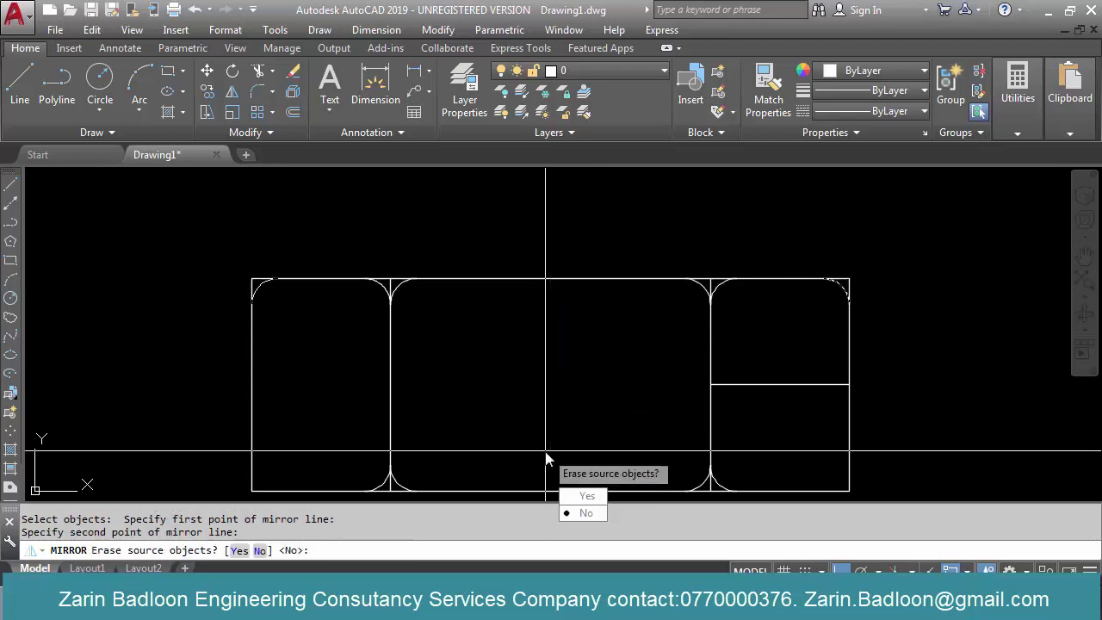
{"action": "key", "text": "Return"}
Mirror both top outer corner arcs to the bottom corners about the rectangle's horizontal centreline, keeping the originals
{"action": "key", "text": "Return"}
{"action": "left_click", "coordinate": [204, 347]}
{"action": "left_click", "coordinate": [319, 229]}
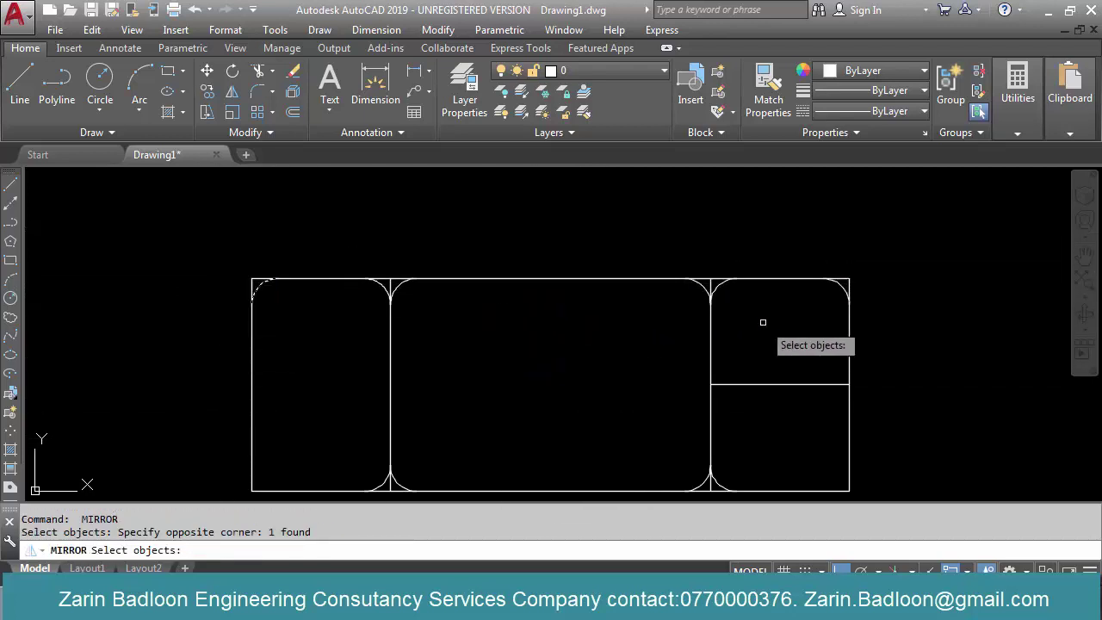
{"action": "left_click", "coordinate": [764, 321]}
{"action": "left_click", "coordinate": [877, 259]}
{"action": "scroll", "coordinate": [701, 339], "scroll_direction": "down", "scroll_amount": 3}
{"action": "key", "text": "Return"}
{"action": "scroll", "coordinate": [571, 371], "scroll_direction": "down", "scroll_amount": 1}
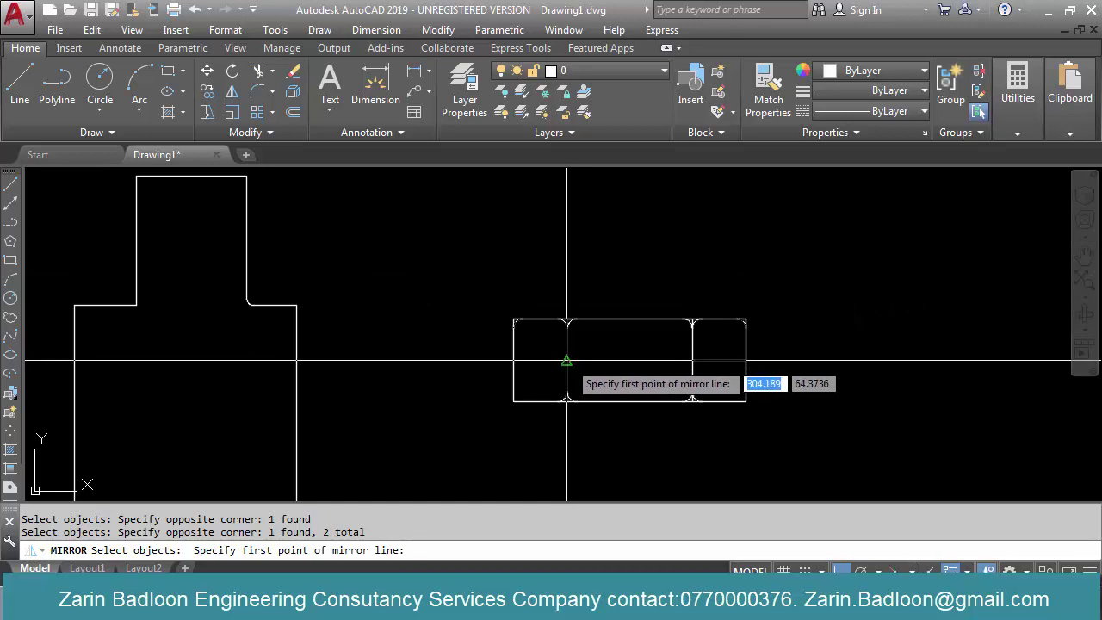
{"action": "left_click", "coordinate": [629, 359]}
{"action": "left_click", "coordinate": [837, 347]}
{"action": "key", "text": "Return"}
Erase the horizontal helper line in the right compartment
{"action": "scroll", "coordinate": [749, 418], "scroll_direction": "up", "scroll_amount": 2}
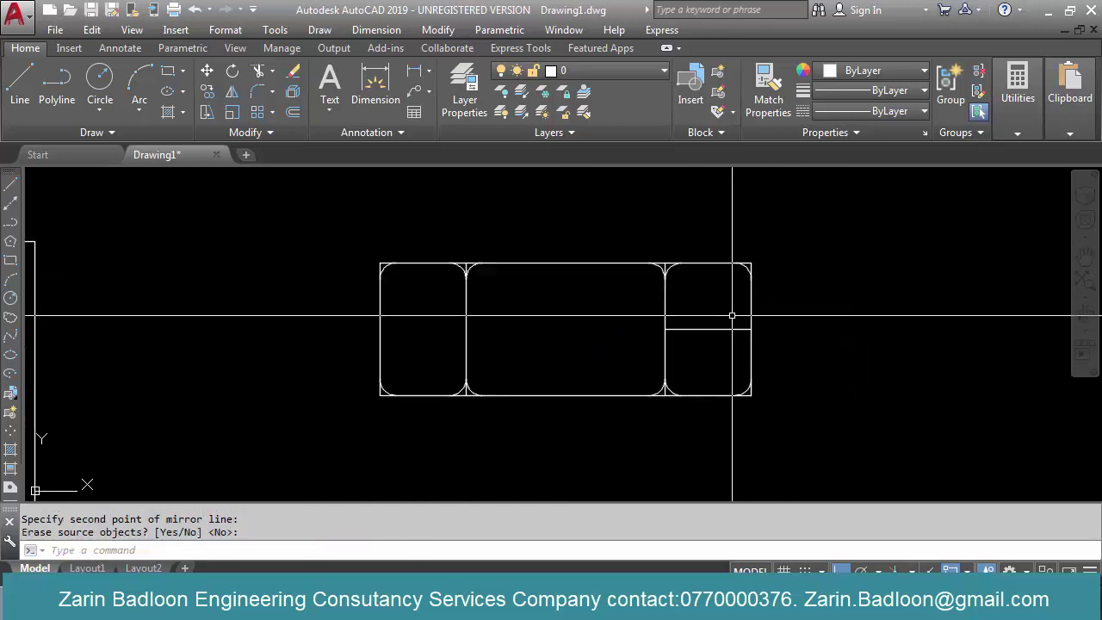
{"action": "type", "text": "e"}
{"action": "key", "text": "Return"}
{"action": "left_click", "coordinate": [725, 318]}
{"action": "left_click", "coordinate": [708, 347]}
{"action": "key", "text": "Return"}
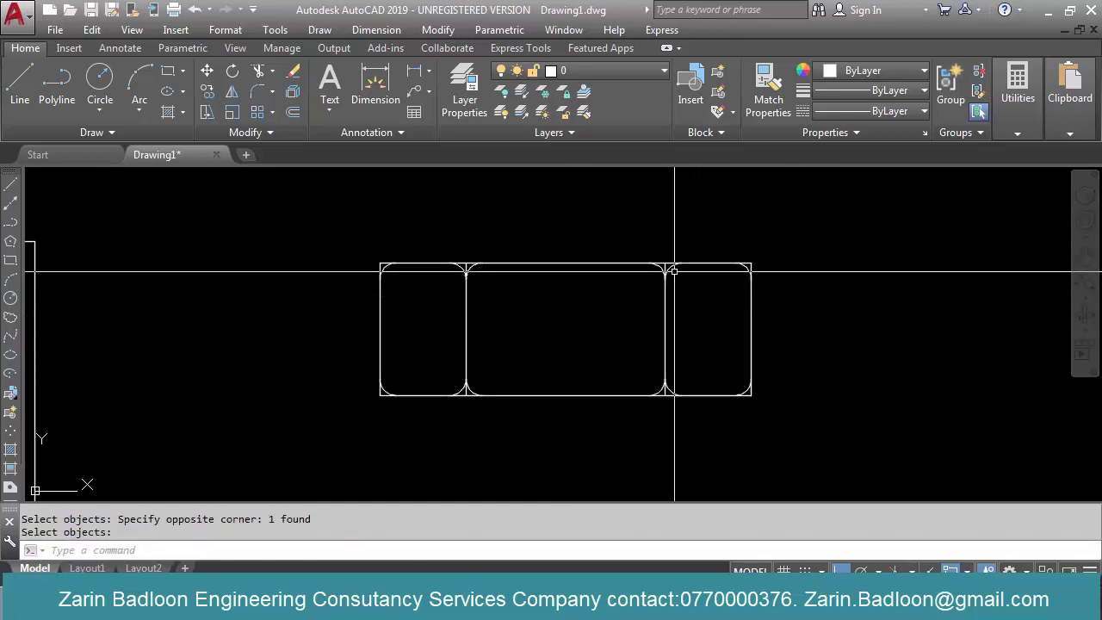
{"action": "scroll", "coordinate": [671, 268], "scroll_direction": "up", "scroll_amount": 5}
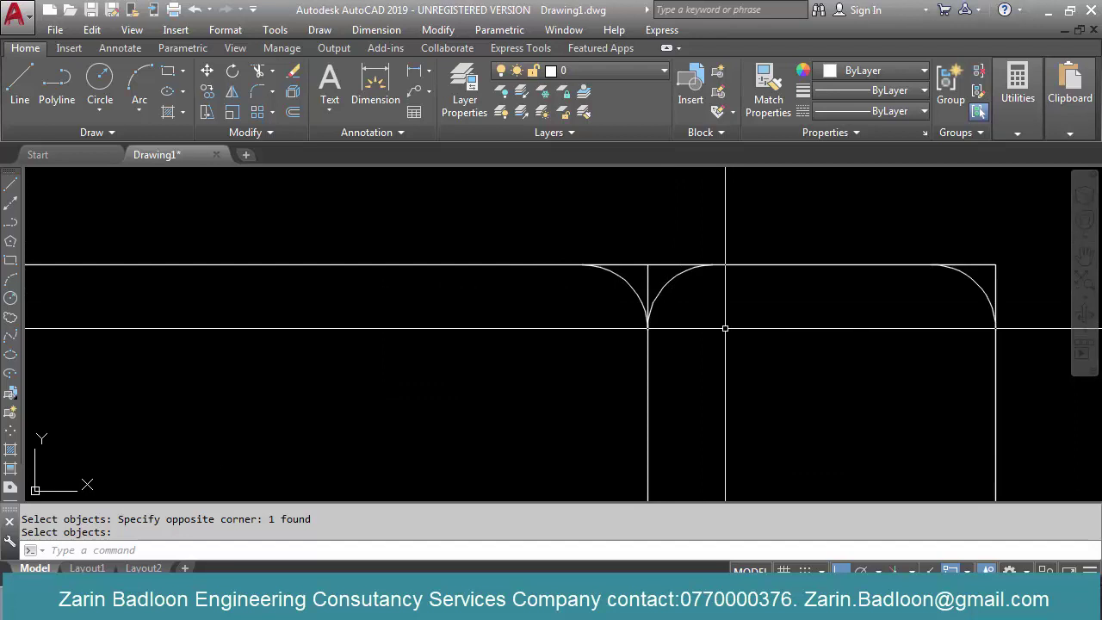
{"action": "scroll", "coordinate": [772, 331], "scroll_direction": "down", "scroll_amount": 5}
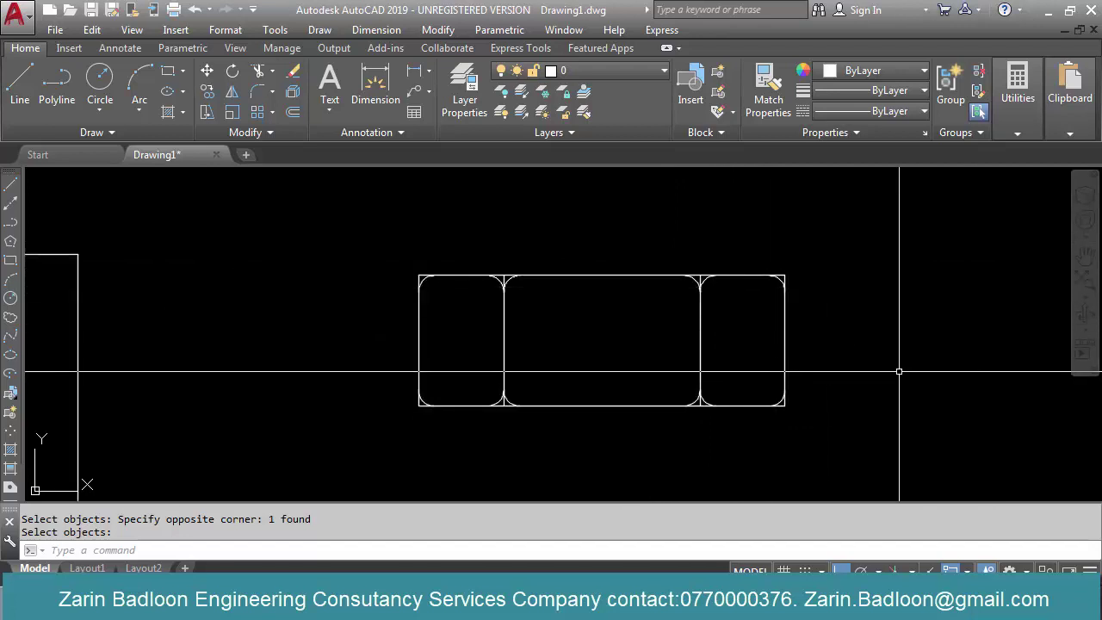
{"action": "scroll", "coordinate": [898, 371], "scroll_direction": "down", "scroll_amount": 2}
{"action": "scroll", "coordinate": [811, 341], "scroll_direction": "up", "scroll_amount": 2}
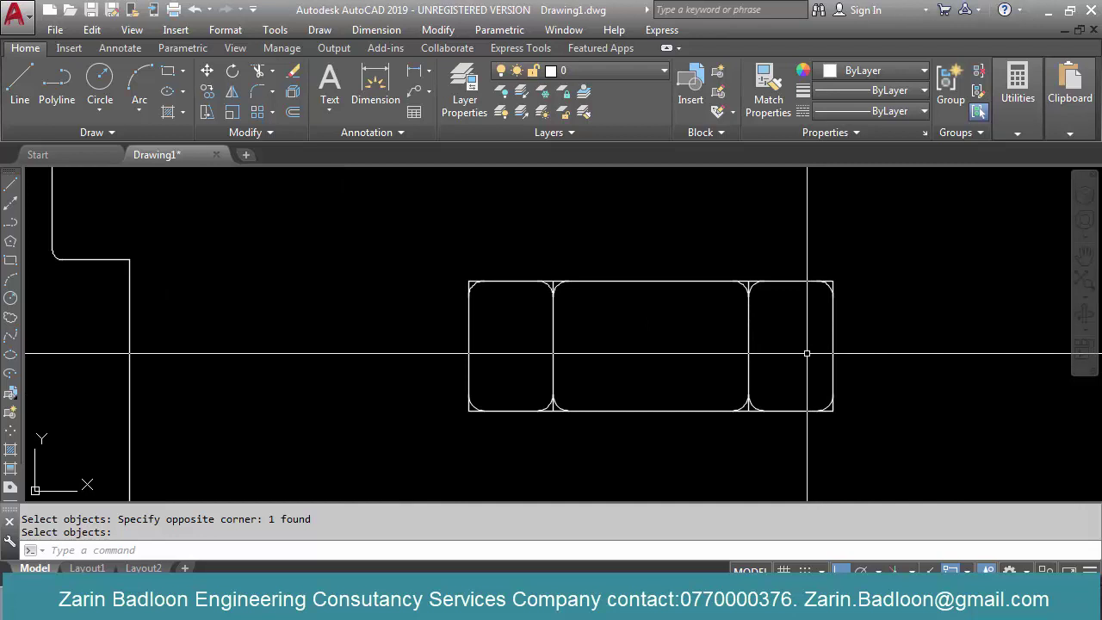
{"action": "type", "text": "L"}
{"action": "key", "text": "Return"}
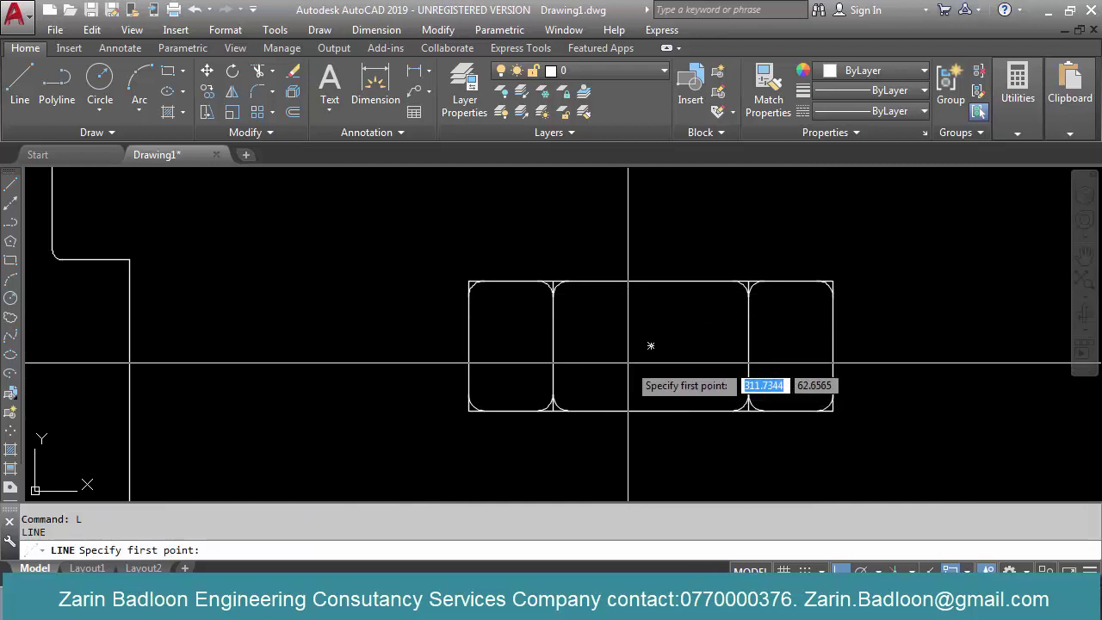
{"action": "key", "text": "Escape"}
{"action": "key", "text": "Escape"}
Draw a shank rectangle about 19 wide and 57 long, extending downward from the left divider's bottom end
{"action": "type", "text": "rec"}
{"action": "key", "text": "Return"}
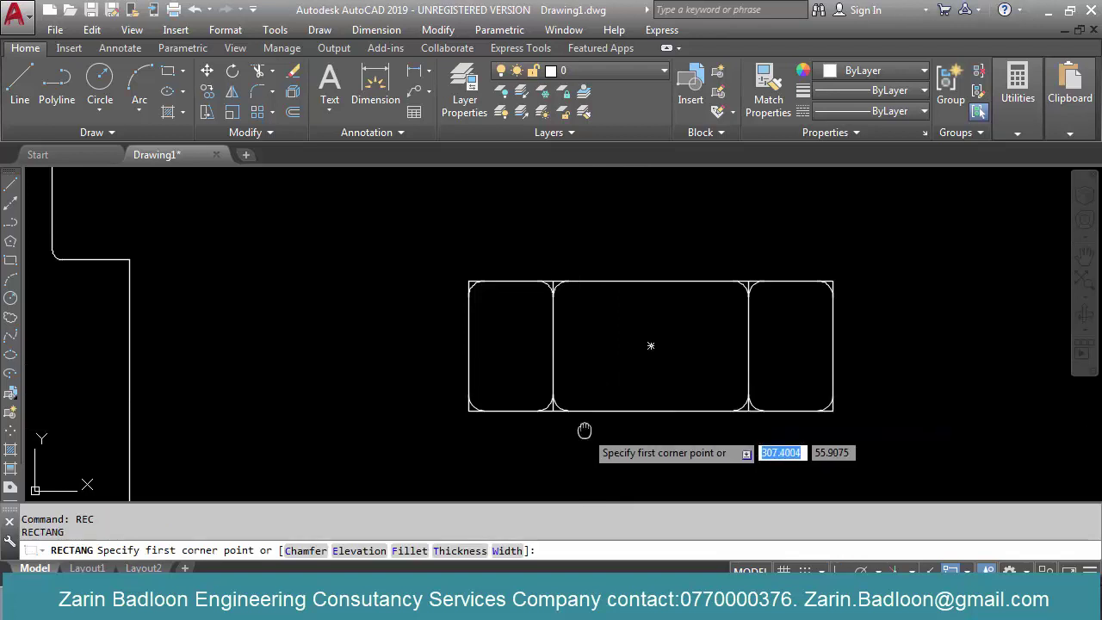
{"action": "middle_click_drag", "start_coordinate": [575, 420], "coordinate": [566, 304]}
{"action": "left_click", "coordinate": [560, 292]}
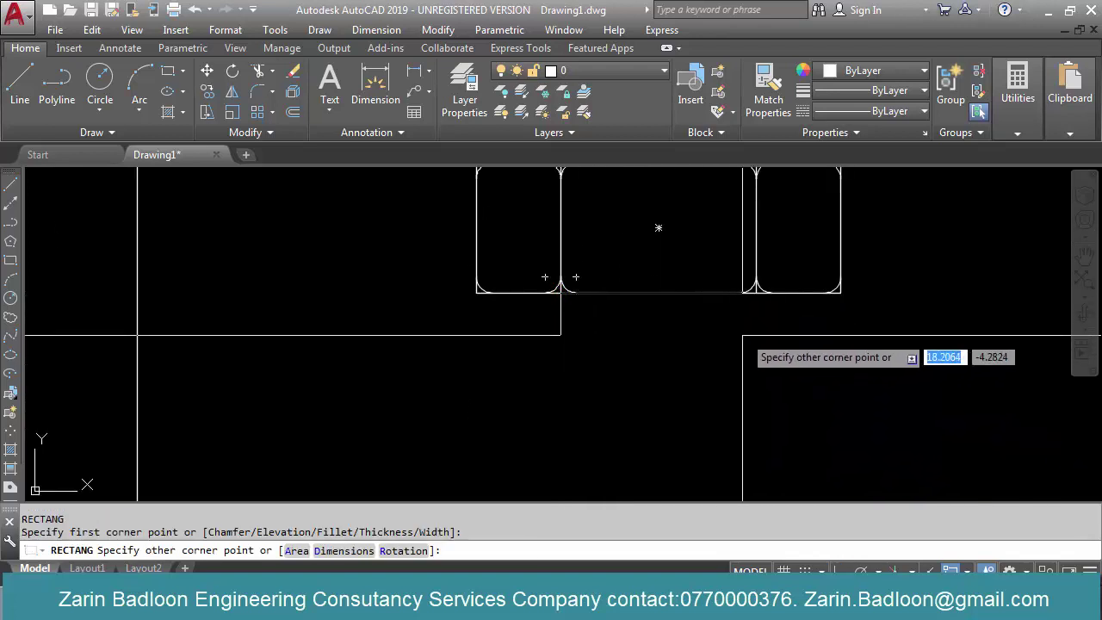
{"action": "scroll", "coordinate": [748, 361], "scroll_direction": "down", "scroll_amount": 5}
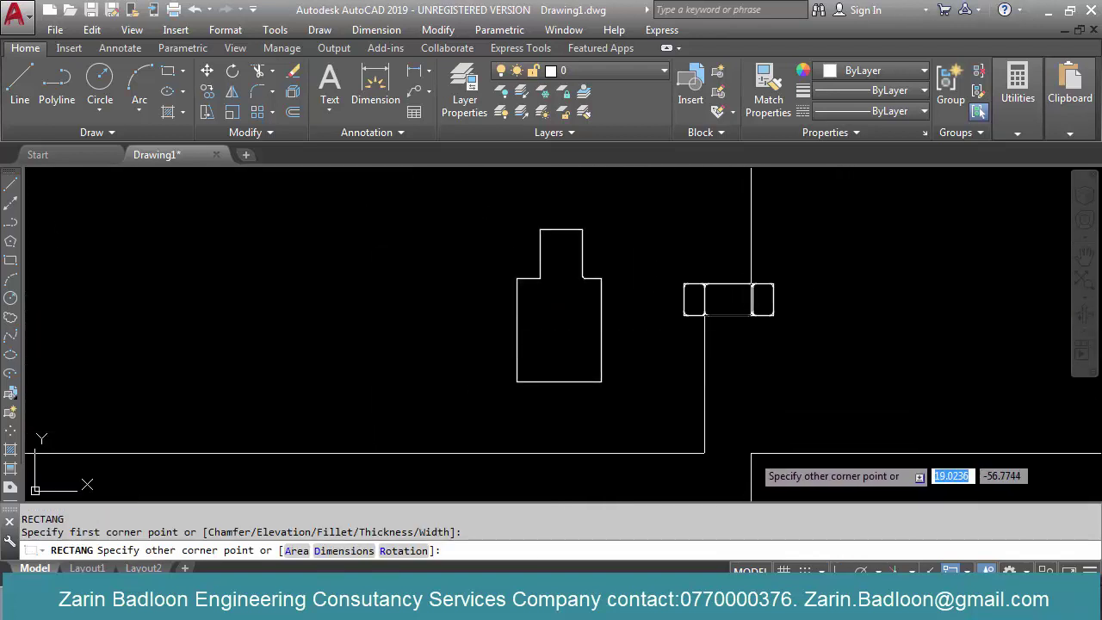
{"action": "left_click", "coordinate": [748, 454]}
{"action": "scroll", "coordinate": [747, 344], "scroll_direction": "up", "scroll_amount": 4}
{"action": "scroll", "coordinate": [755, 350], "scroll_direction": "up", "scroll_amount": 4}
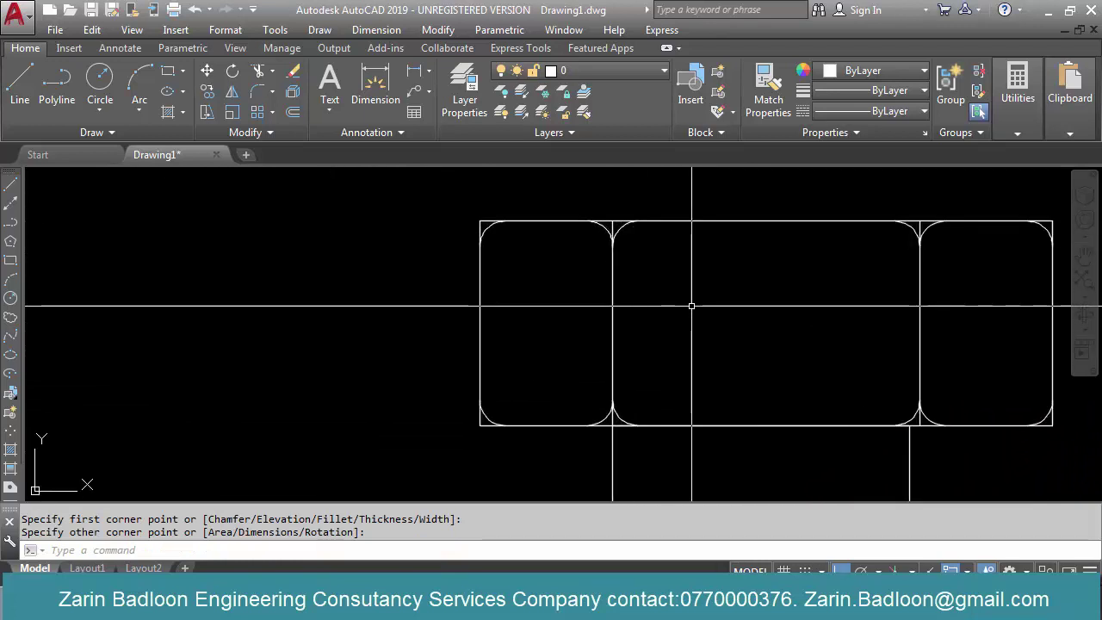
{"action": "scroll", "coordinate": [680, 228], "scroll_direction": "down", "scroll_amount": 4}
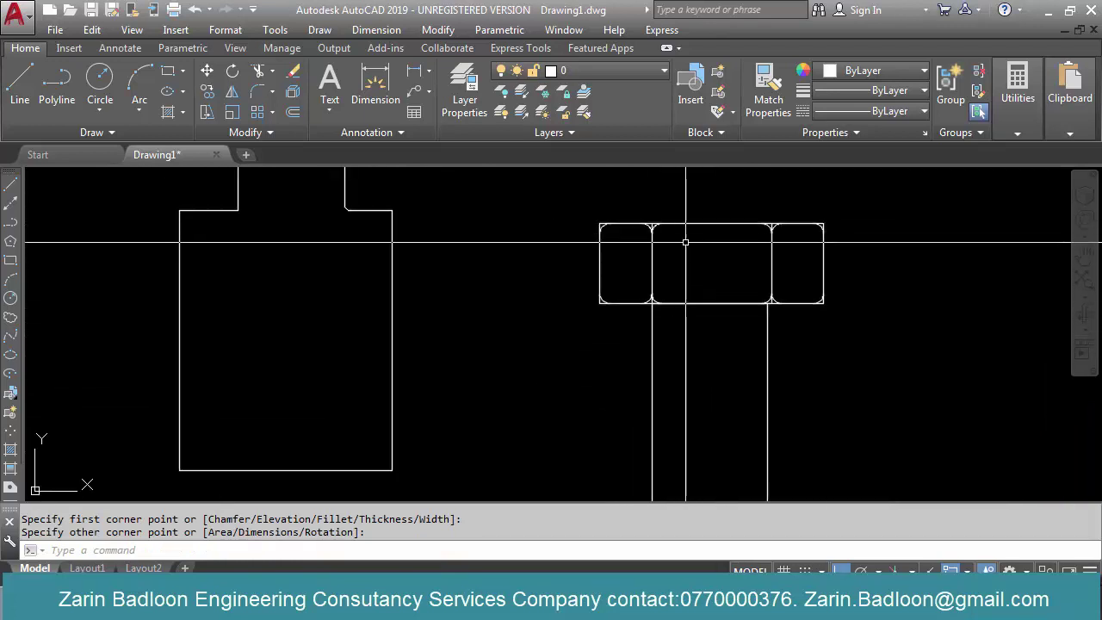
{"action": "scroll", "coordinate": [689, 239], "scroll_direction": "up", "scroll_amount": 2}
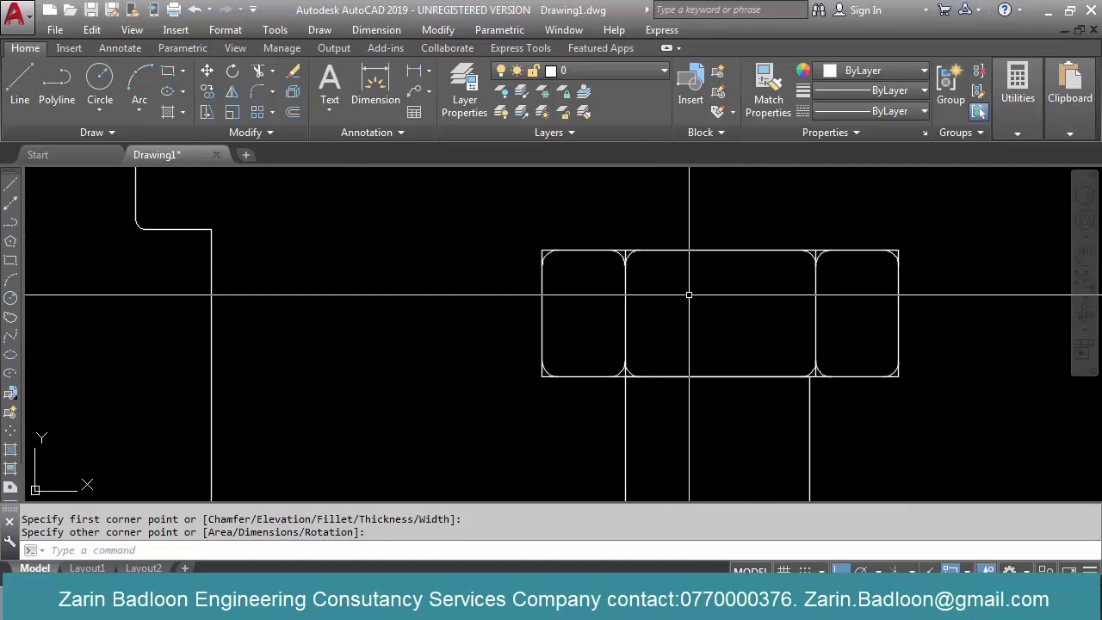
{"action": "scroll", "coordinate": [711, 302], "scroll_direction": "down", "scroll_amount": 2}
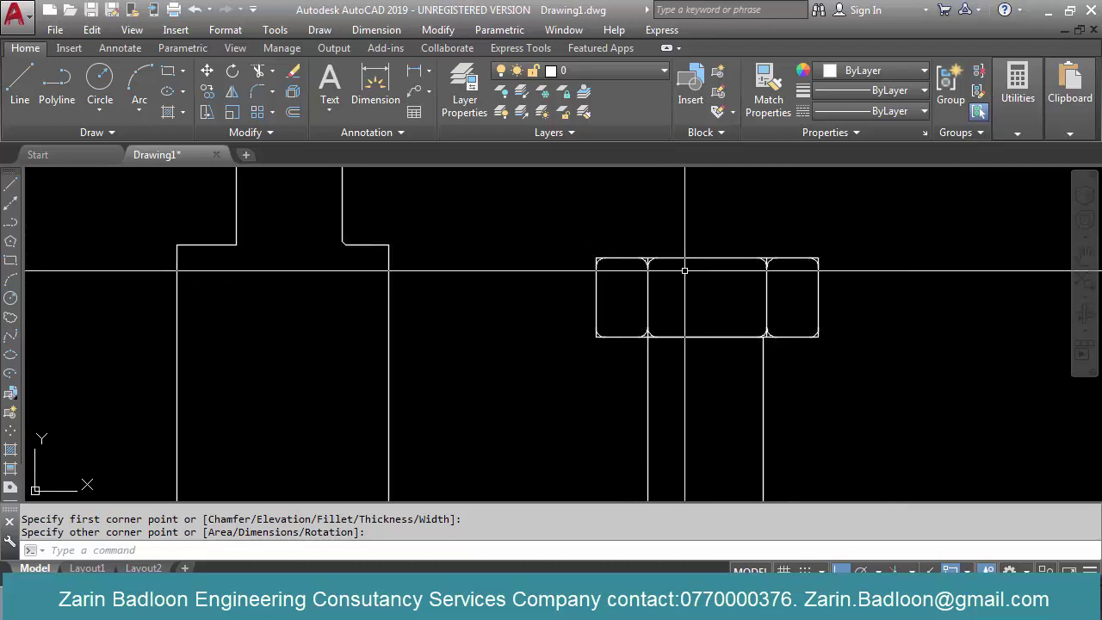
{"action": "scroll", "coordinate": [668, 327], "scroll_direction": "up", "scroll_amount": 7}
{"action": "scroll", "coordinate": [711, 311], "scroll_direction": "down", "scroll_amount": 5}
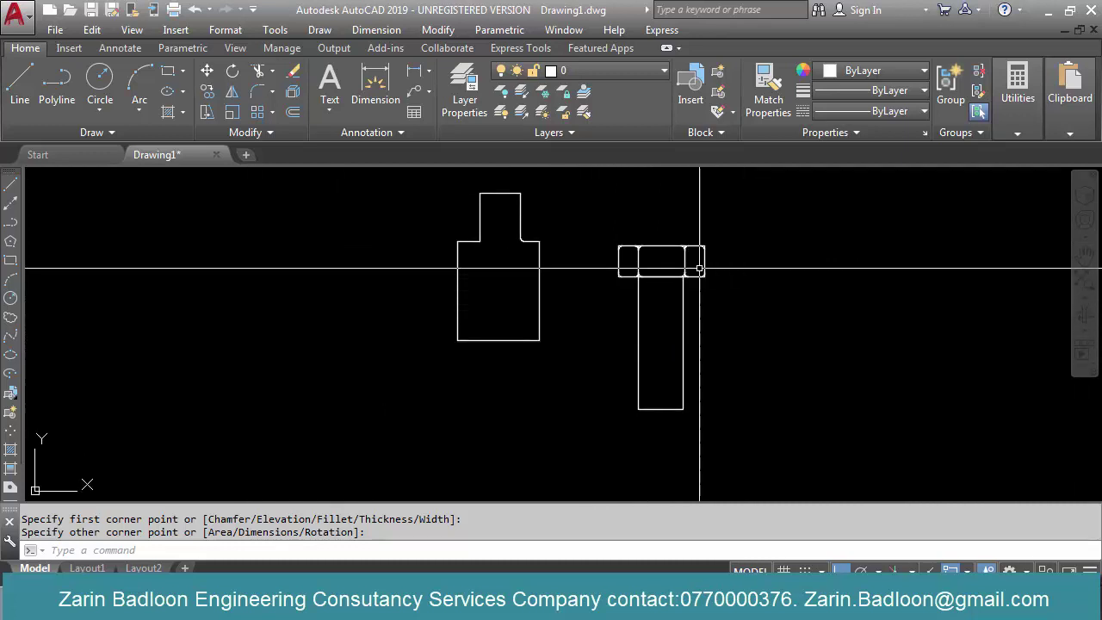
Draw a tangent-tangent-radius circle touching the head's bottom edge and the shank's right side, with a radius of about 1.5
{"action": "scroll", "coordinate": [692, 258], "scroll_direction": "up", "scroll_amount": 7}
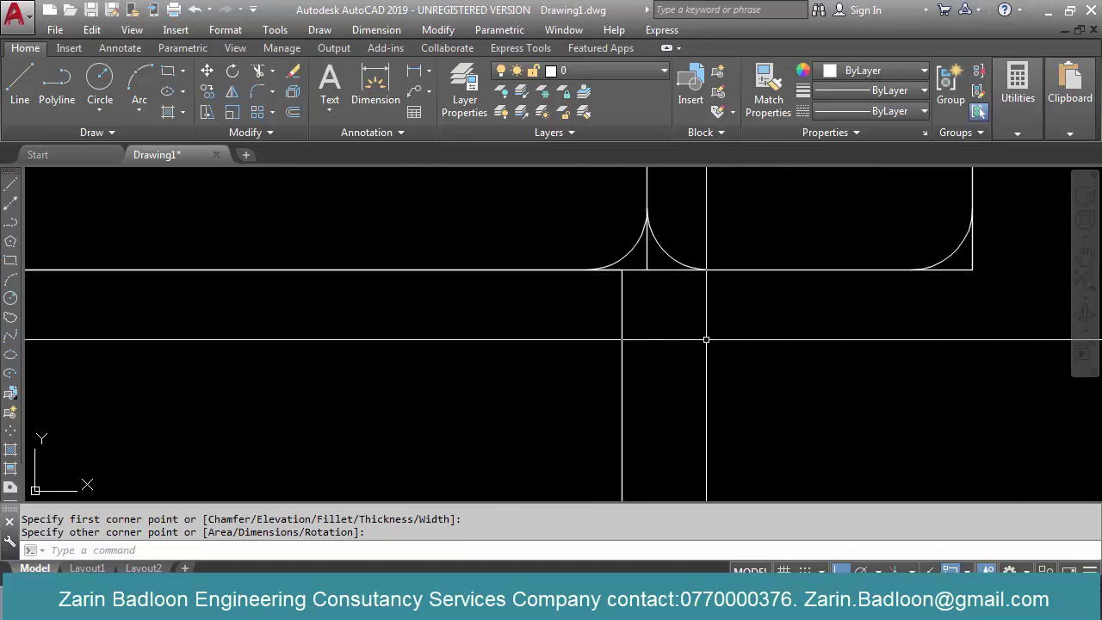
{"action": "key", "text": "Escape"}
{"action": "type", "text": "c"}
{"action": "key", "text": "Return"}
{"action": "type", "text": "ttr"}
{"action": "key", "text": "Return"}
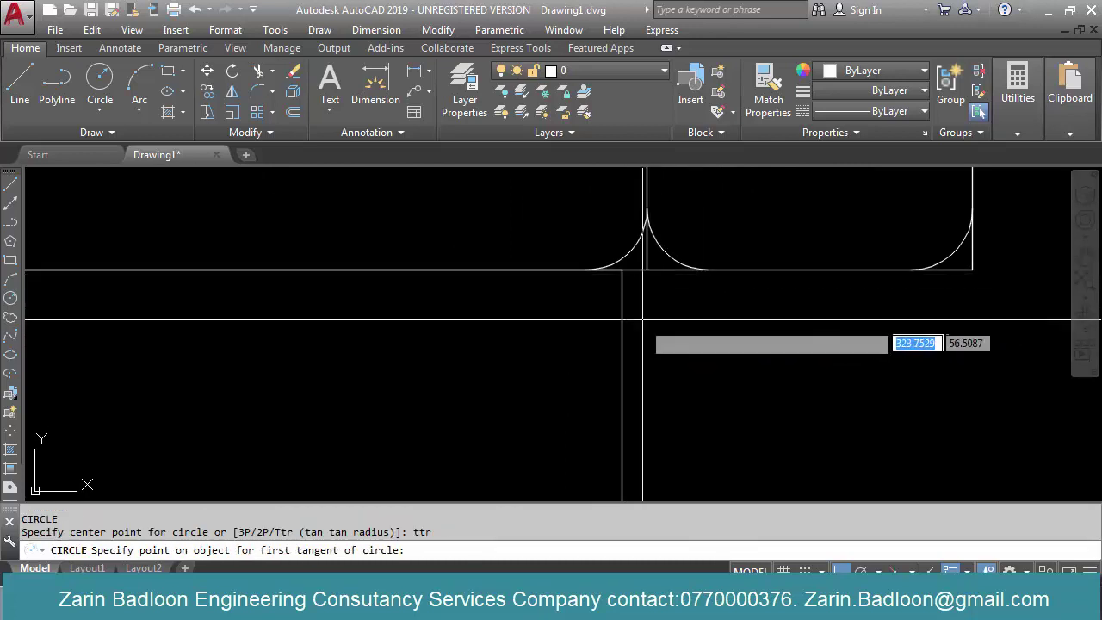
{"action": "left_click", "coordinate": [664, 273]}
{"action": "left_click", "coordinate": [645, 272]}
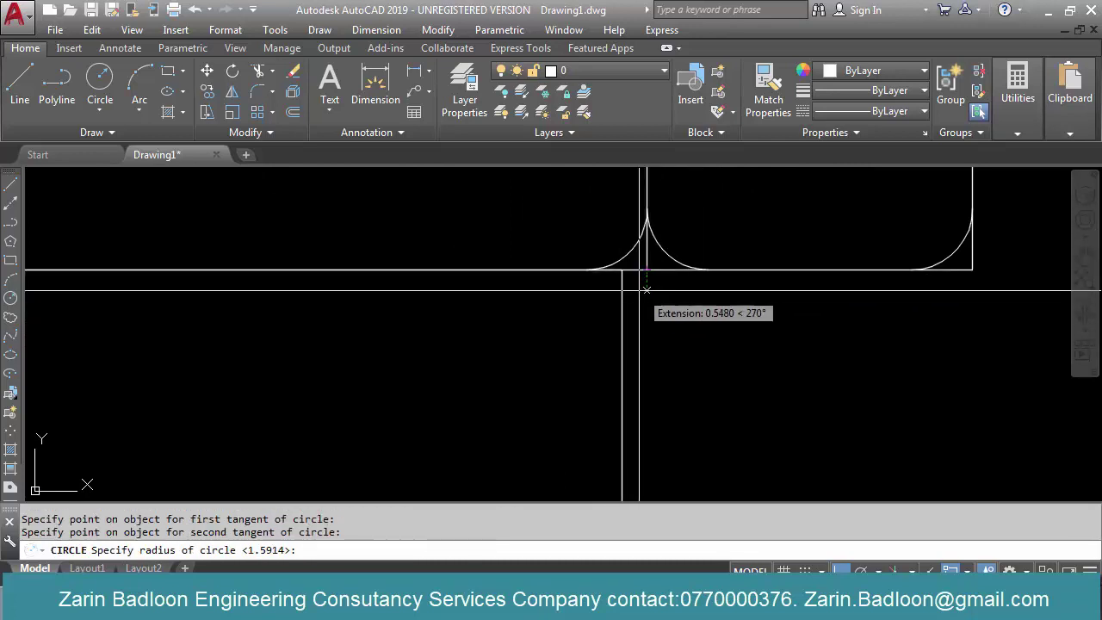
{"action": "left_click", "coordinate": [646, 293]}
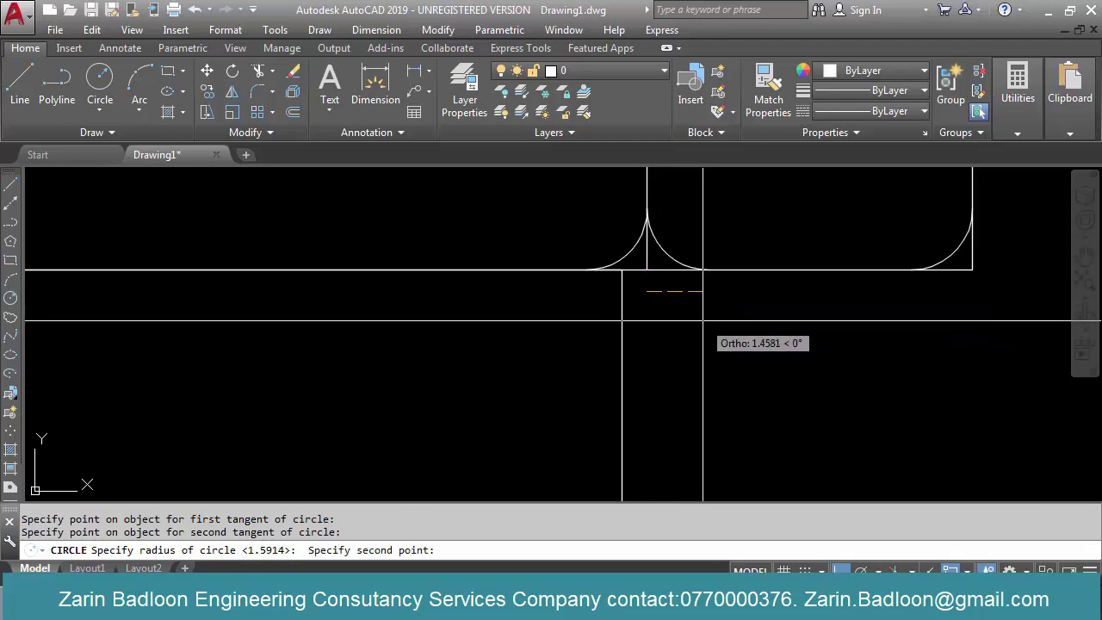
{"action": "left_click", "coordinate": [691, 354]}
{"action": "key", "text": "Escape"}
Trim the circle against all edges so only the corner arc between the head's bottom edge and the shank's right side remains
{"action": "type", "text": "tr"}
{"action": "key", "text": "Return"}
{"action": "key", "text": "Return"}
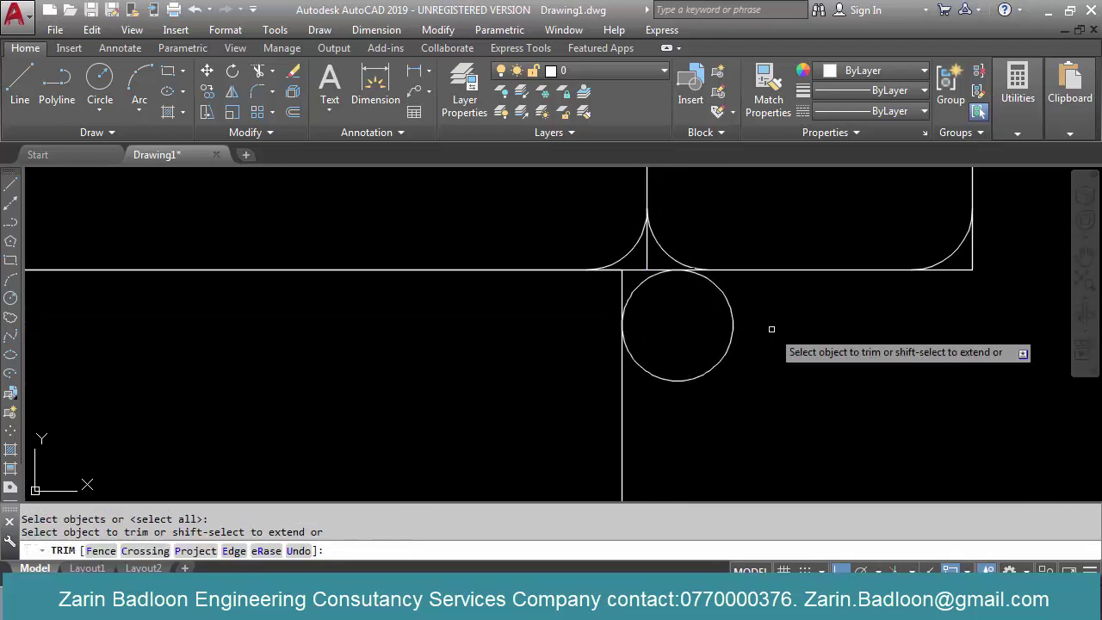
{"action": "left_click", "coordinate": [715, 363]}
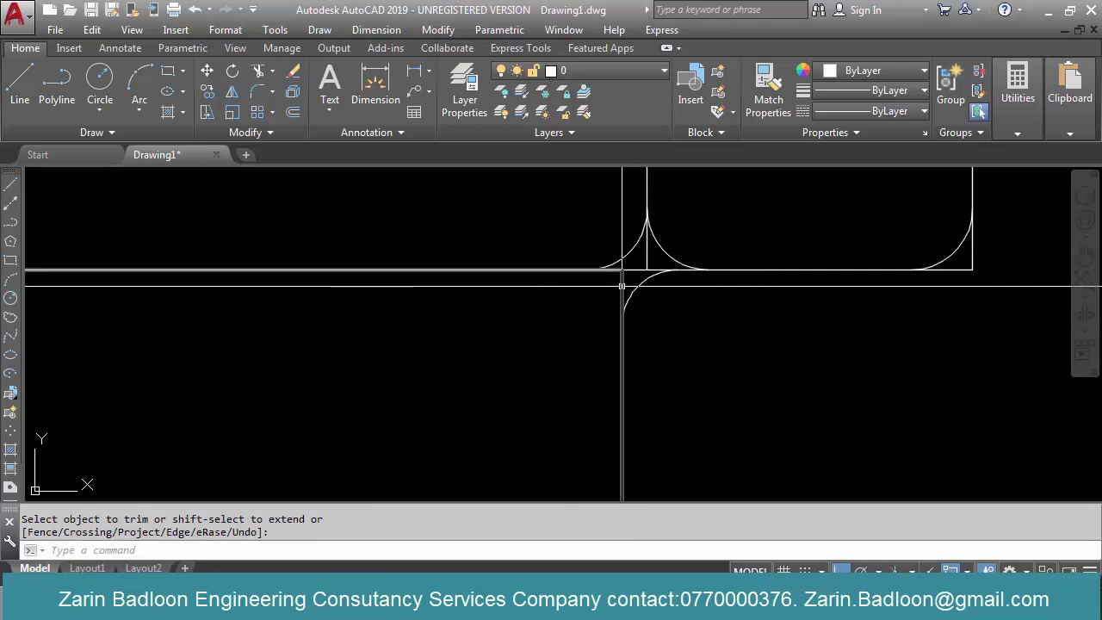
Erase both the stepped outline and the bolt shape so the drawing area is empty
{"action": "scroll", "coordinate": [625, 285], "scroll_direction": "down", "scroll_amount": 5}
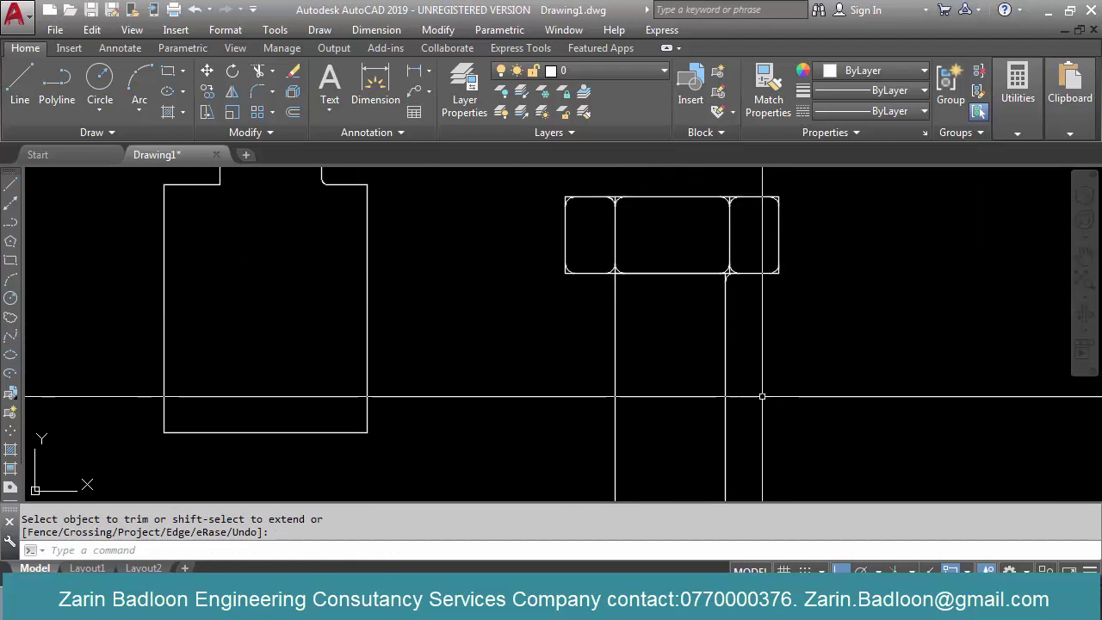
{"action": "scroll", "coordinate": [791, 310], "scroll_direction": "down", "scroll_amount": 3}
{"action": "scroll", "coordinate": [779, 283], "scroll_direction": "down", "scroll_amount": 5}
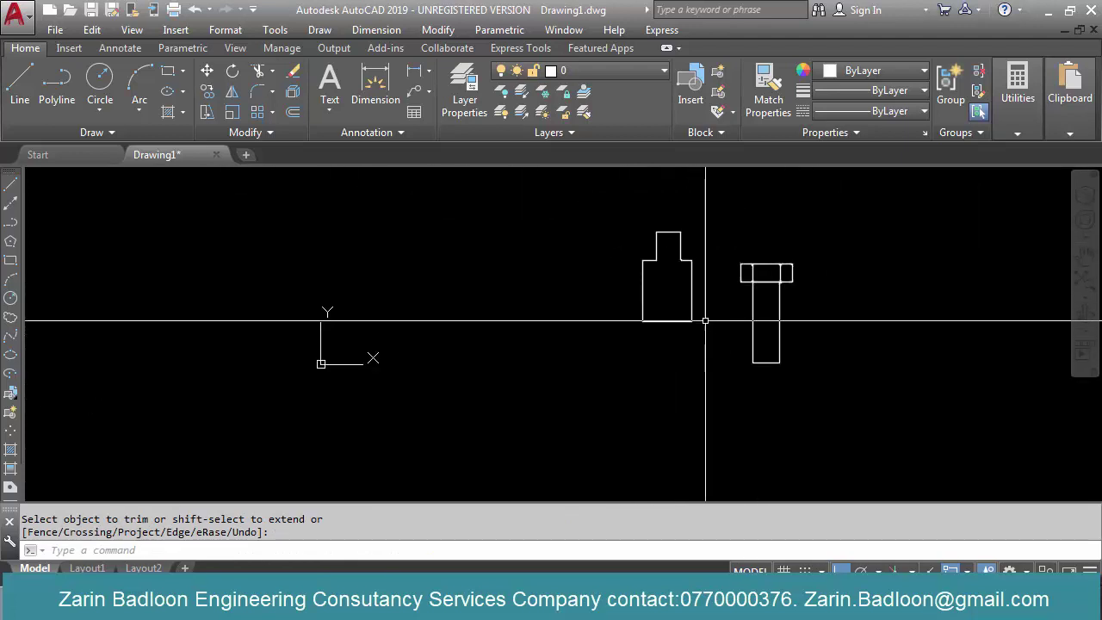
{"action": "middle_click_drag", "start_coordinate": [709, 282], "coordinate": [647, 321]}
{"action": "key", "text": "Escape"}
{"action": "type", "text": "e"}
{"action": "key", "text": "Return"}
{"action": "left_click", "coordinate": [829, 250]}
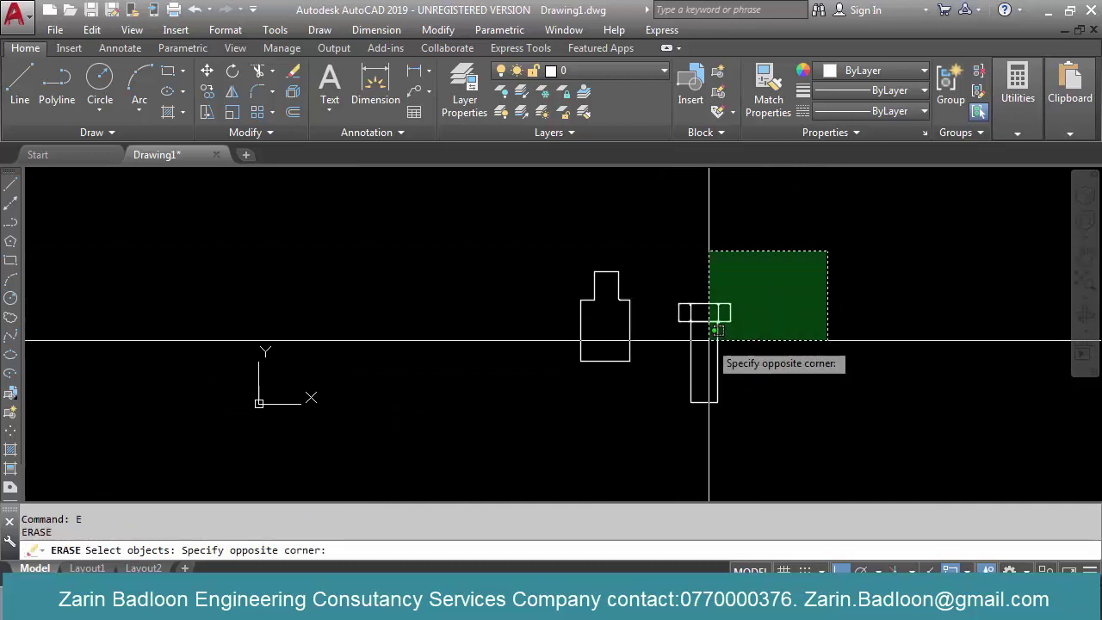
{"action": "left_click", "coordinate": [525, 414]}
{"action": "key", "text": "Return"}
{"action": "key", "text": "Escape"}
{"action": "key", "text": "Escape"}
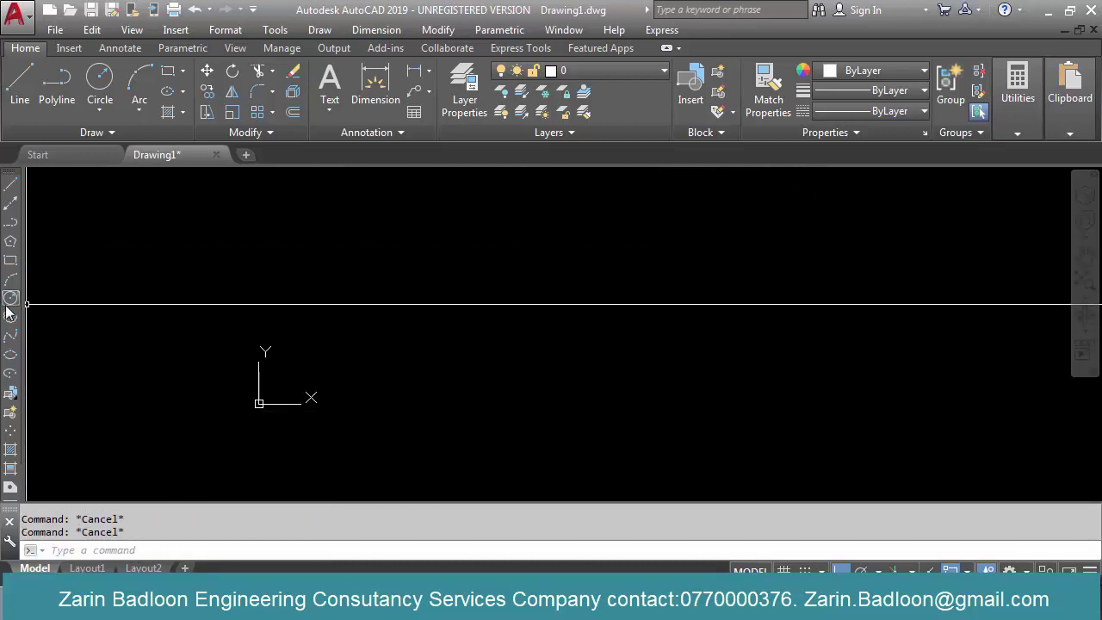
{"action": "left_click", "coordinate": [10, 298]}
{"action": "key", "text": "Escape"}
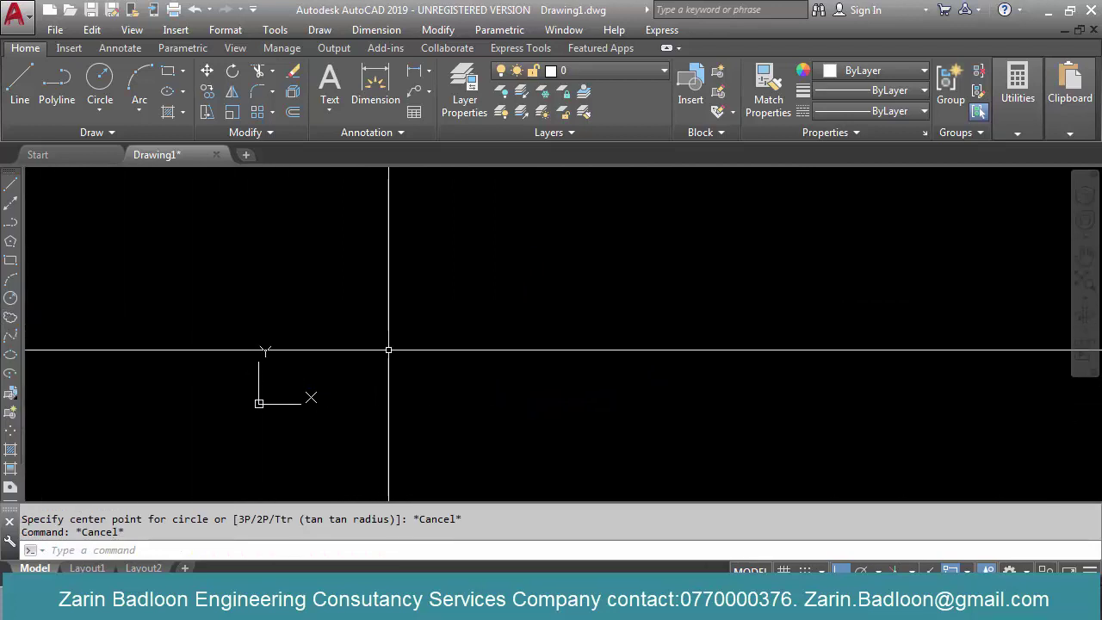
{"action": "middle_click_drag", "start_coordinate": [499, 381], "coordinate": [370, 357]}
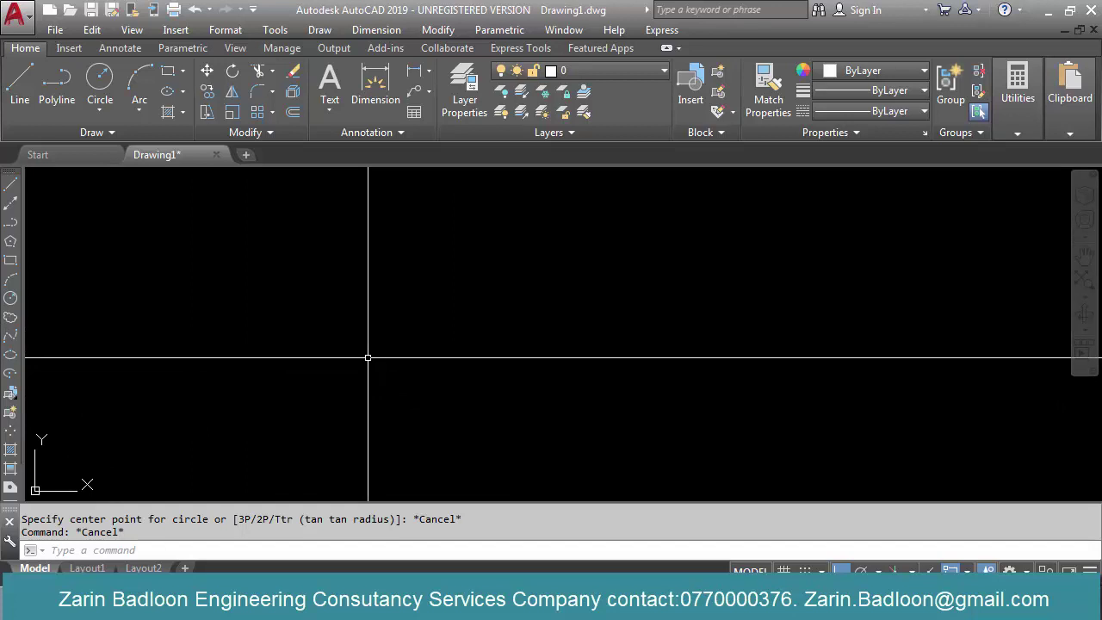
{"action": "type", "text": "v"}
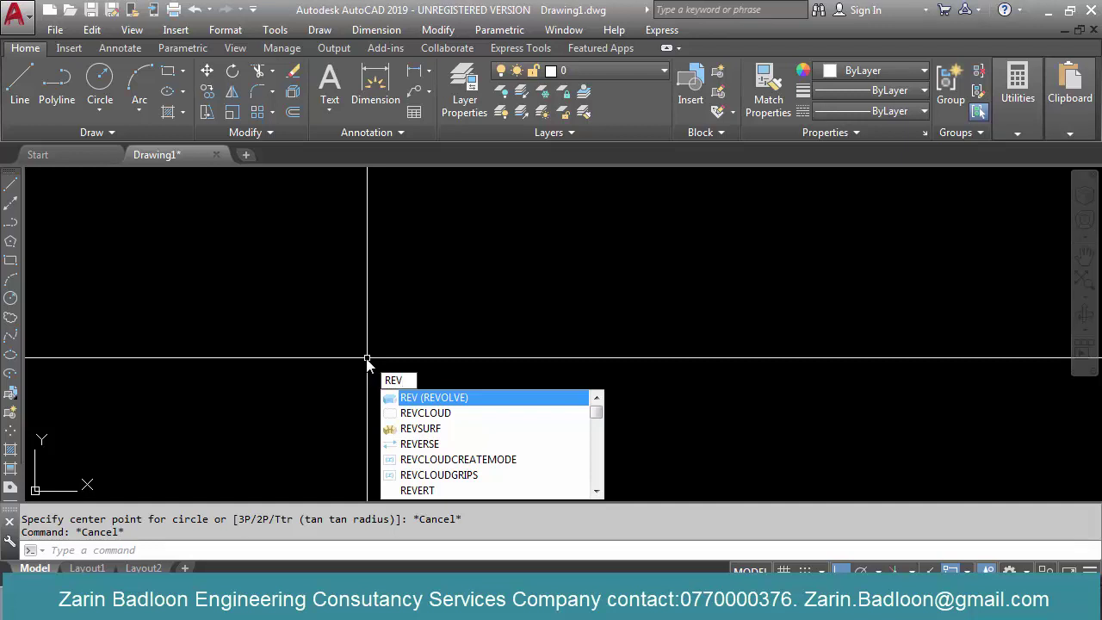
{"action": "type", "text": "cloud"}
{"action": "key", "text": "Return"}
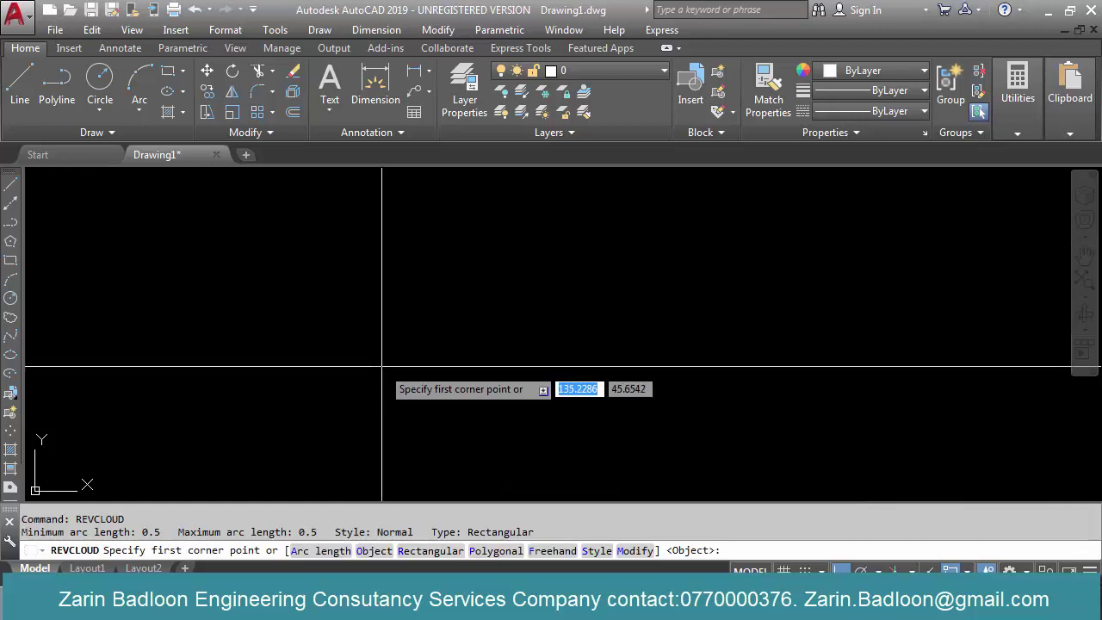
{"action": "left_click", "coordinate": [375, 373]}
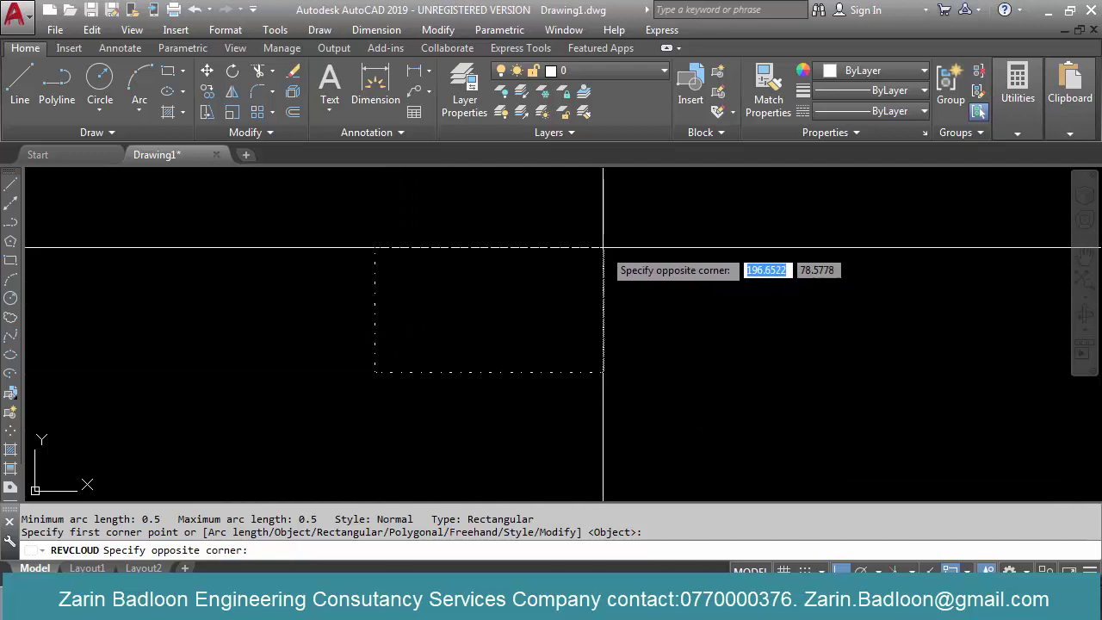
{"action": "key", "text": "F8"}
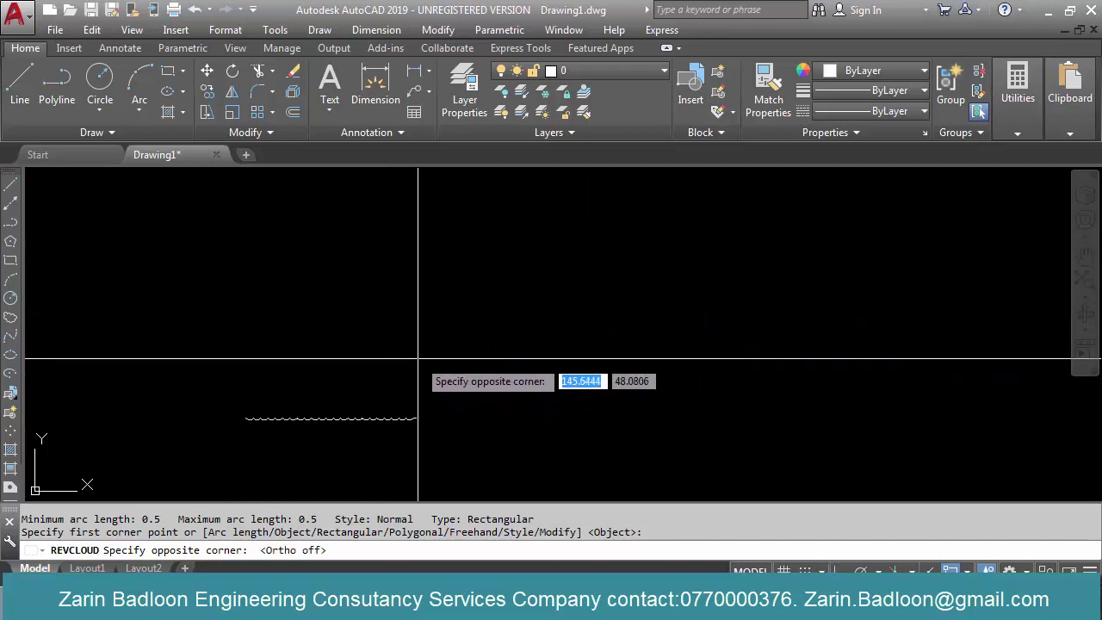
{"action": "key", "text": "Escape"}
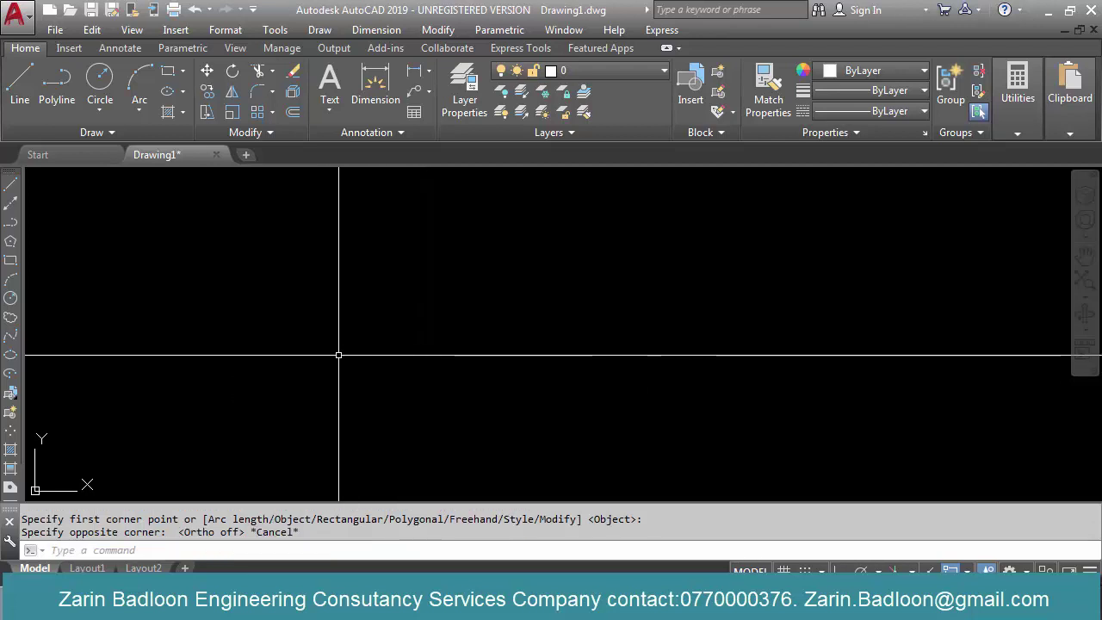
{"action": "key", "text": "Escape"}
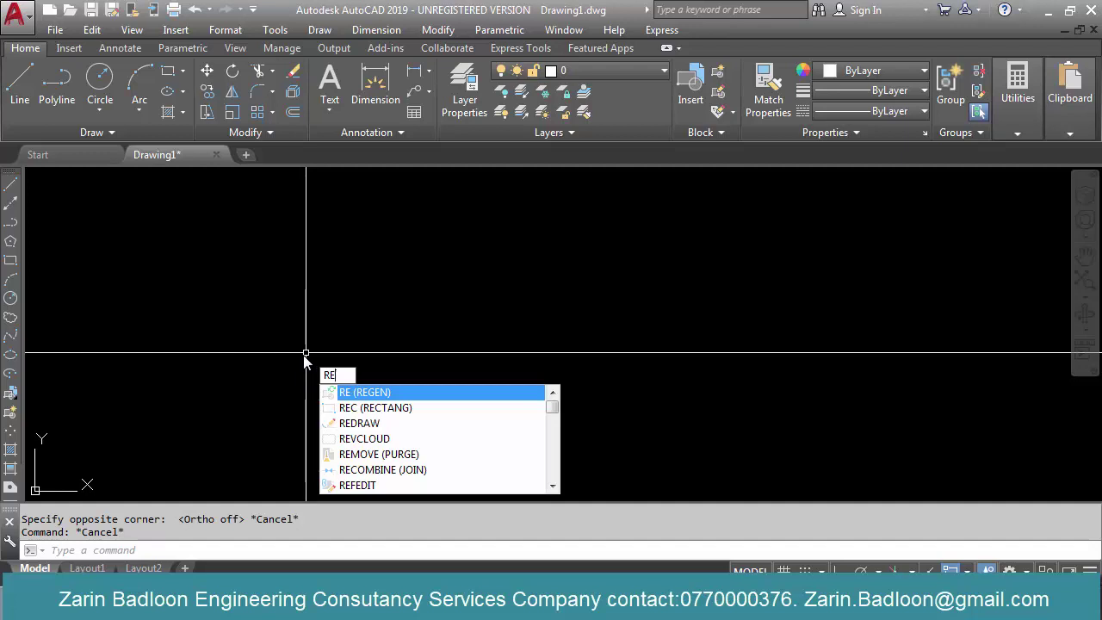
Draw a rectangular revision cloud about 21 wide and 10 high, keeping the current arc length of 0.5
{"action": "type", "text": "VCLOUD"}
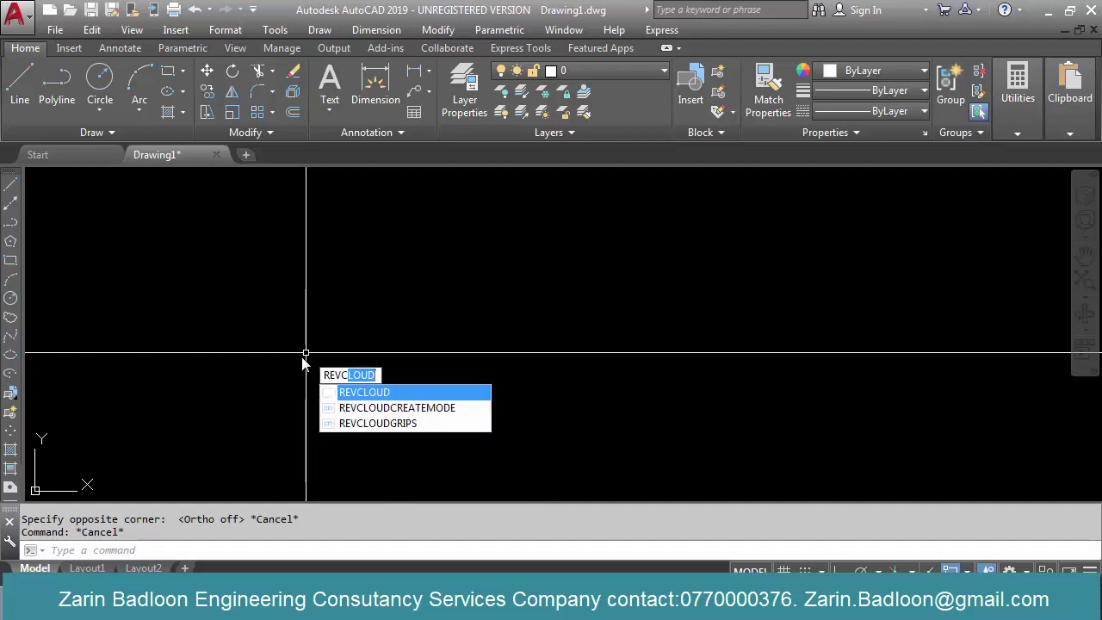
{"action": "key", "text": "Return"}
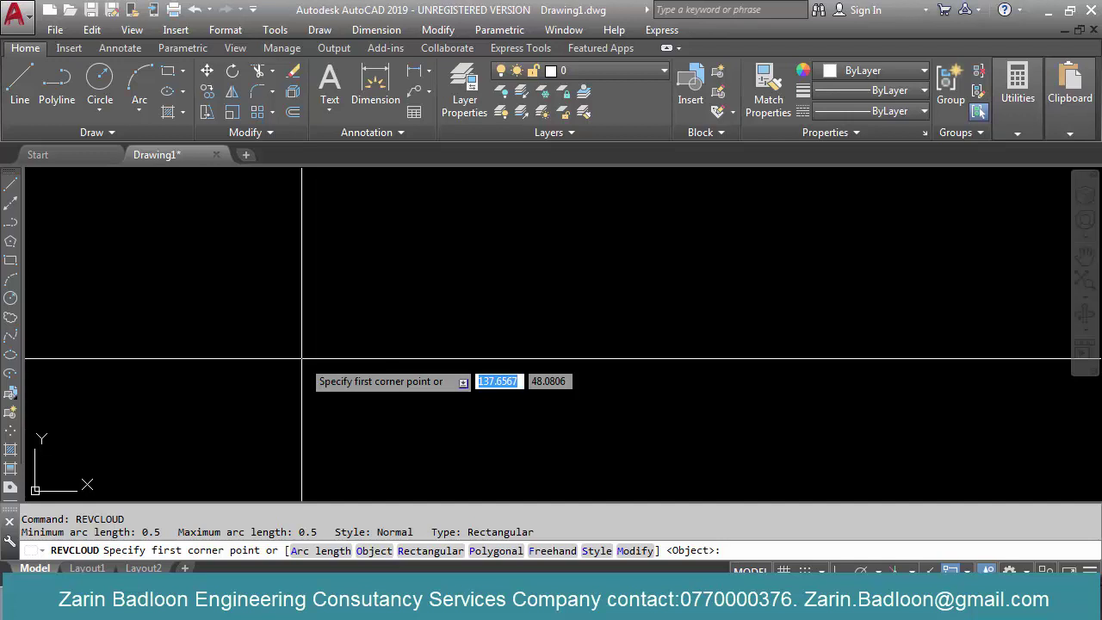
{"action": "left_click", "coordinate": [307, 403]}
{"action": "left_click", "coordinate": [611, 262]}
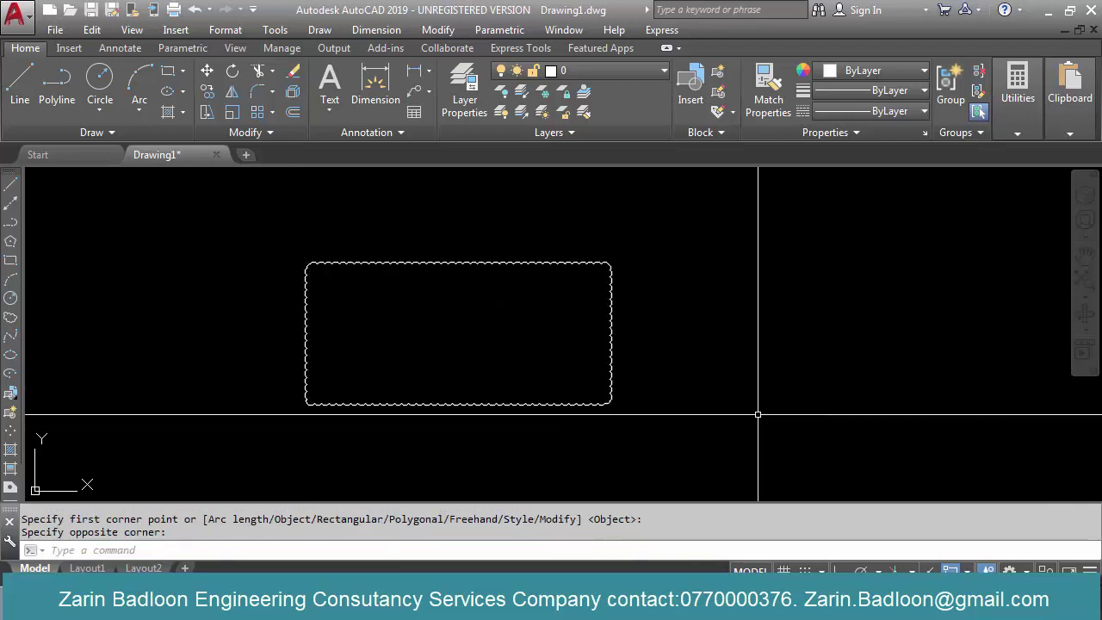
Draw a second rectangular revision cloud, about 15 by 6, beside the first, with minimum arc length 1 and maximum arc length 2
{"action": "key", "text": "Return"}
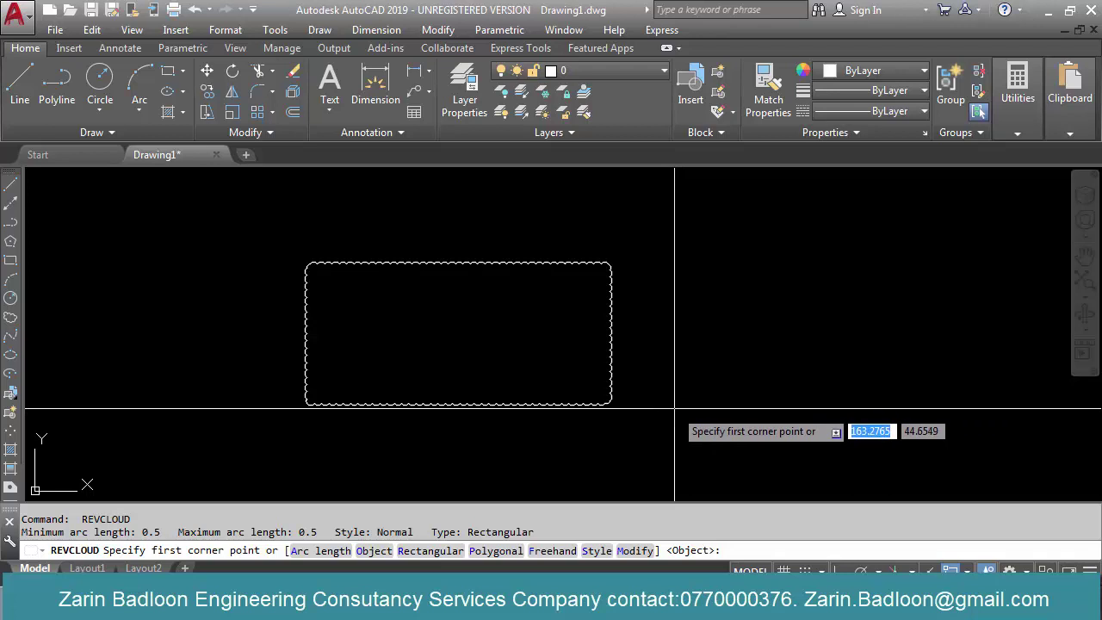
{"action": "type", "text": "a"}
{"action": "key", "text": "Return"}
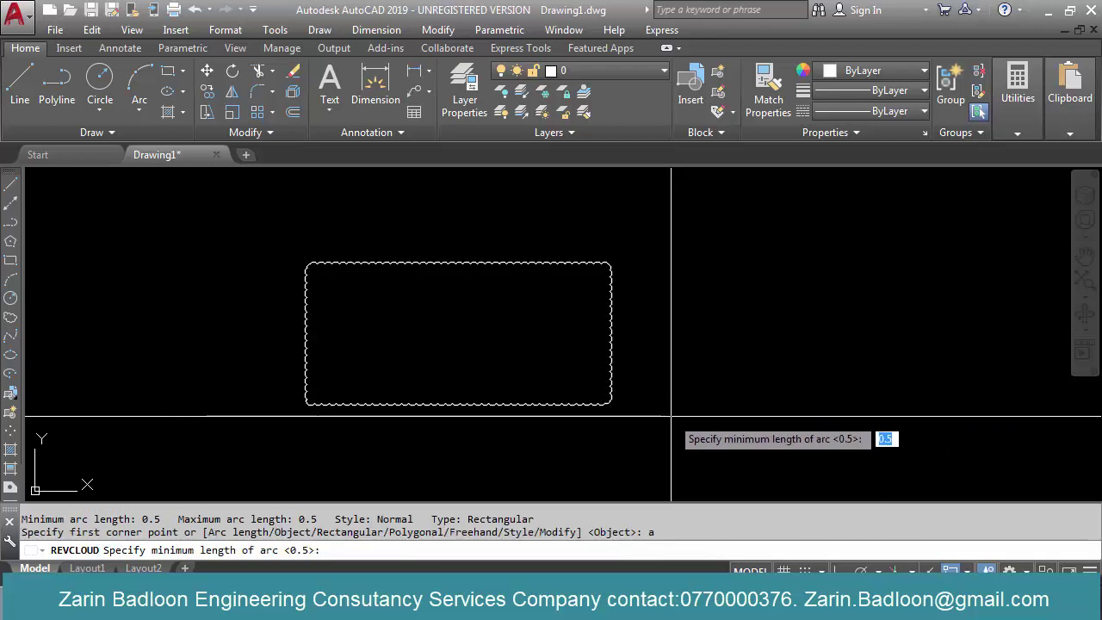
{"action": "scroll", "coordinate": [659, 413], "scroll_direction": "up", "scroll_amount": 5}
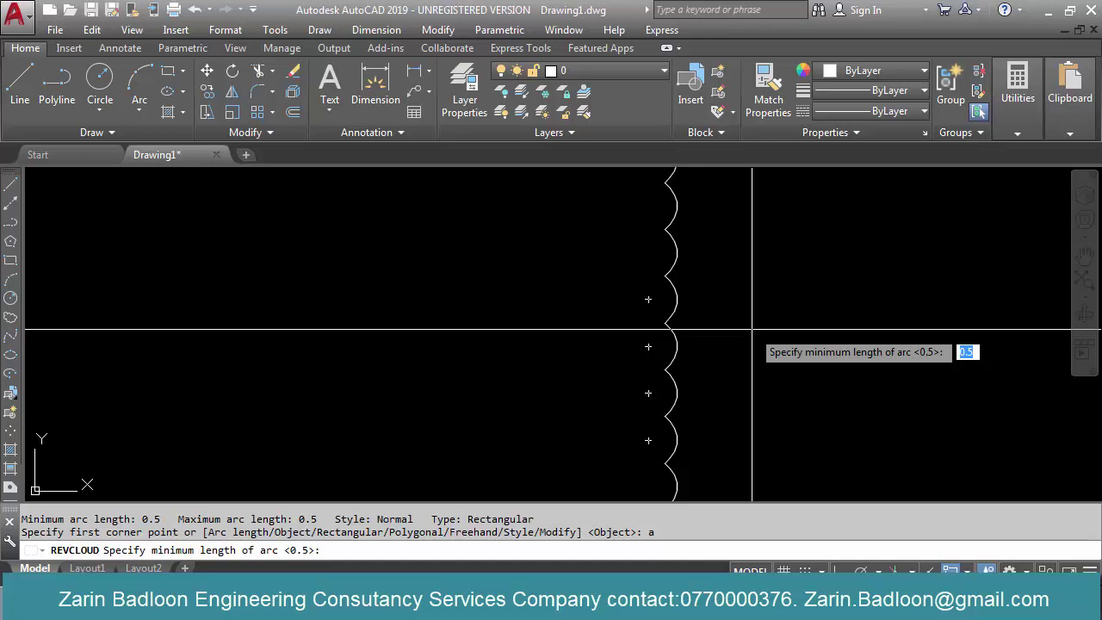
{"action": "key", "text": "Return"}
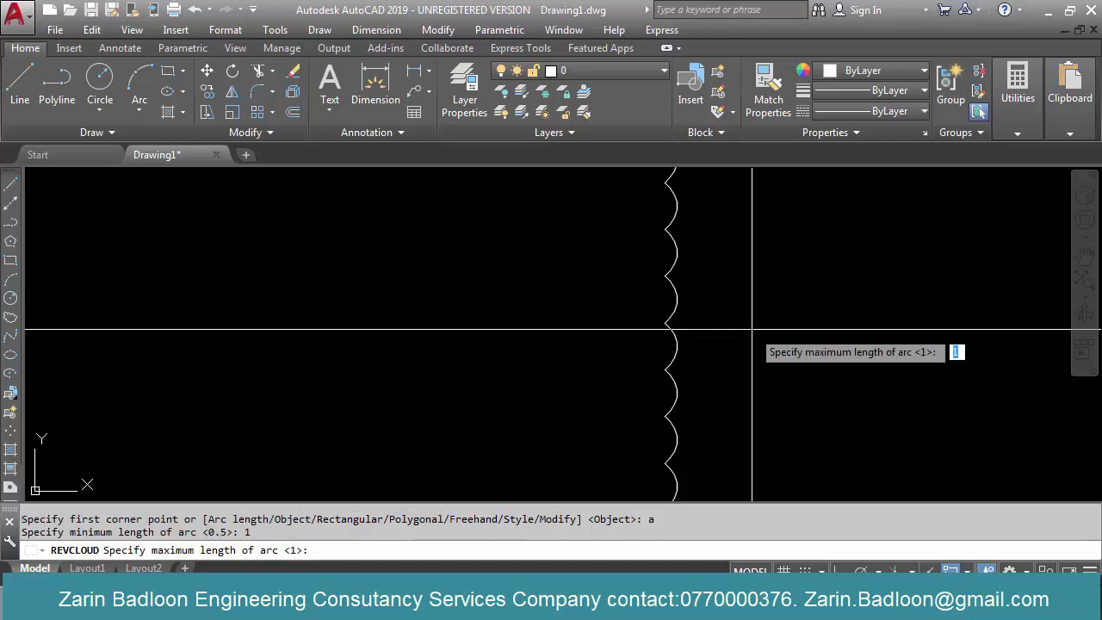
{"action": "key", "text": "Return"}
{"action": "left_click", "coordinate": [48, 178]}
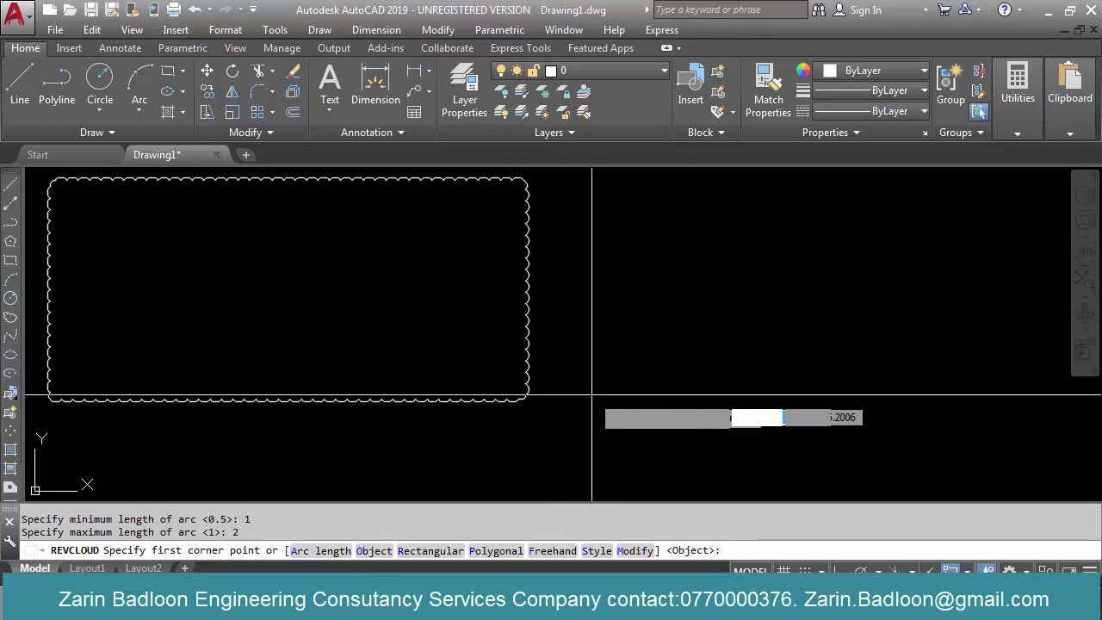
{"action": "left_click", "coordinate": [925, 257]}
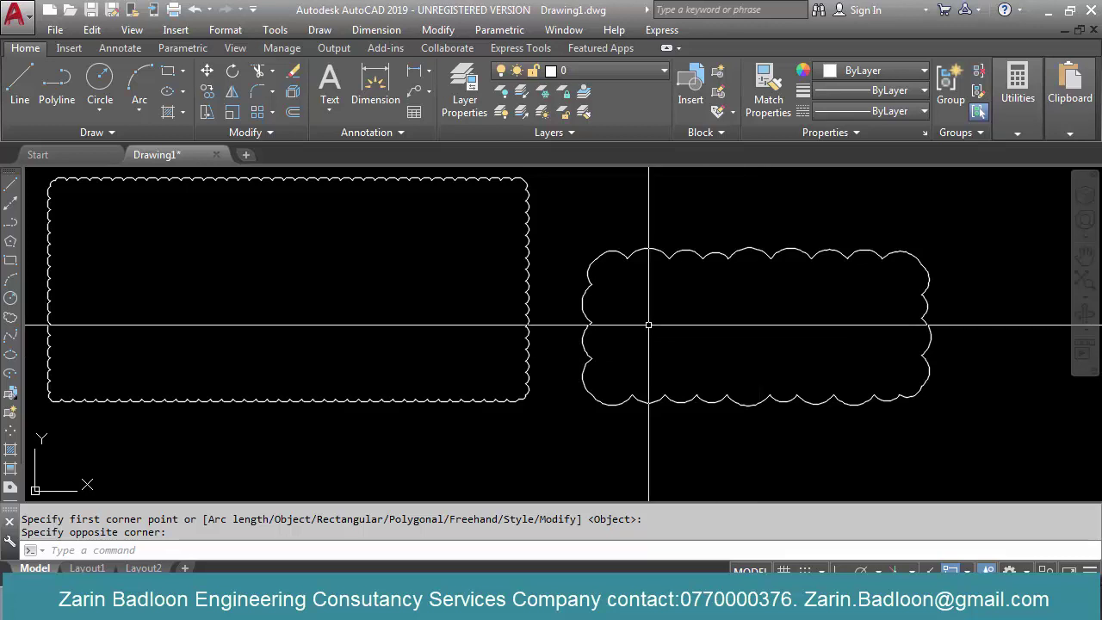
Draw an irregular seven-point polygonal revision cloud that overlaps the second rectangular cloud and extends below it
{"action": "scroll", "coordinate": [648, 324], "scroll_direction": "down", "scroll_amount": 2}
{"action": "key", "text": "Return"}
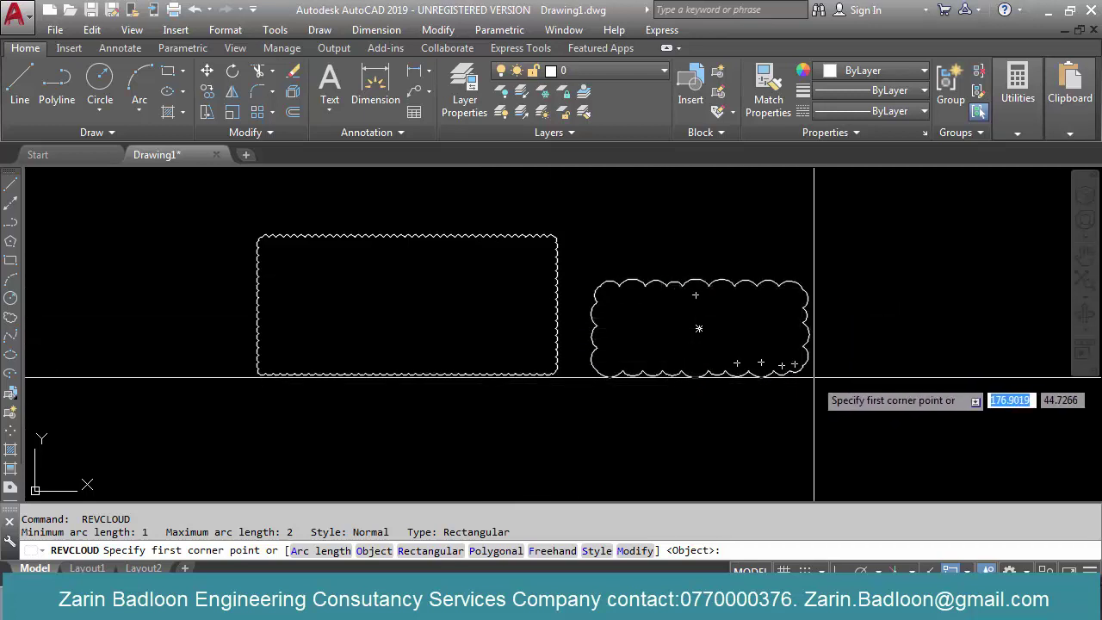
{"action": "type", "text": "p"}
{"action": "key", "text": "Return"}
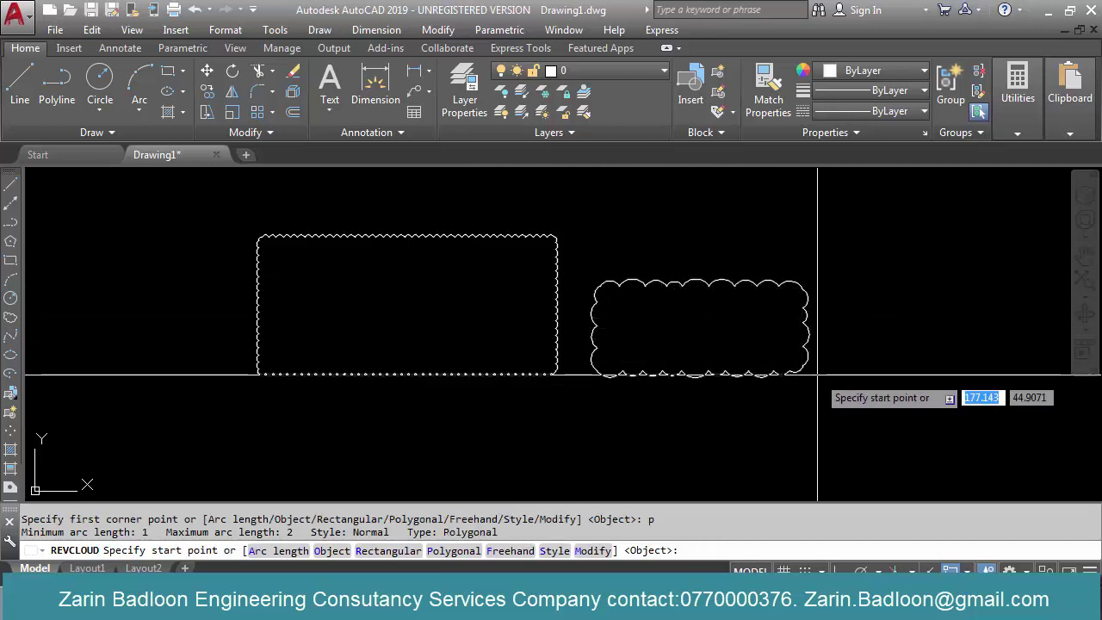
{"action": "left_click", "coordinate": [510, 437]}
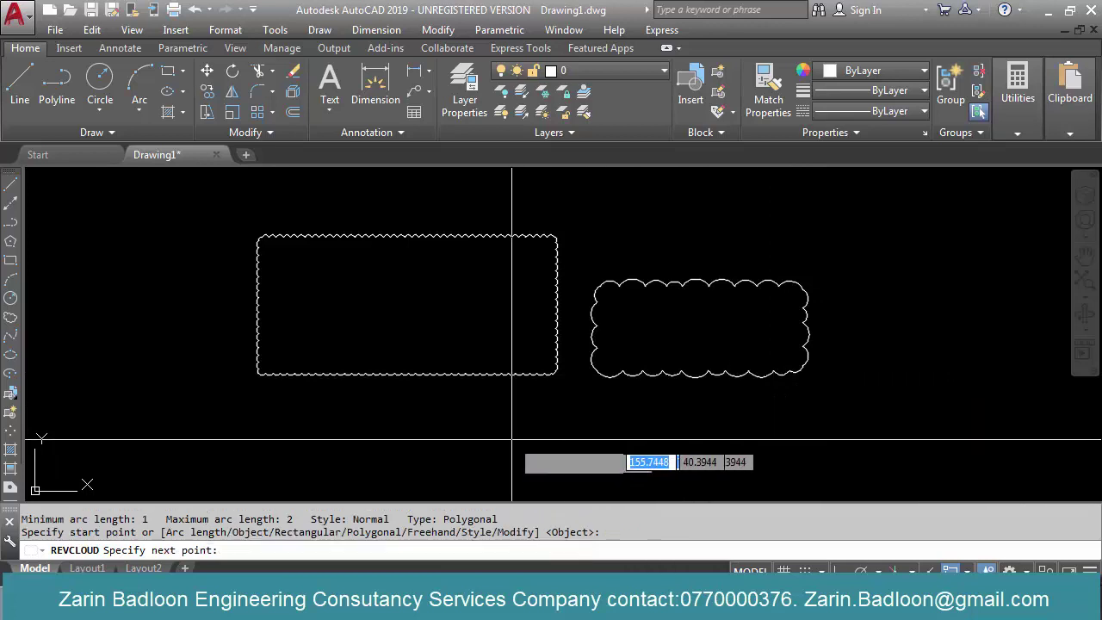
{"action": "left_click", "coordinate": [741, 309]}
{"action": "left_click", "coordinate": [849, 388]}
{"action": "left_click", "coordinate": [970, 312]}
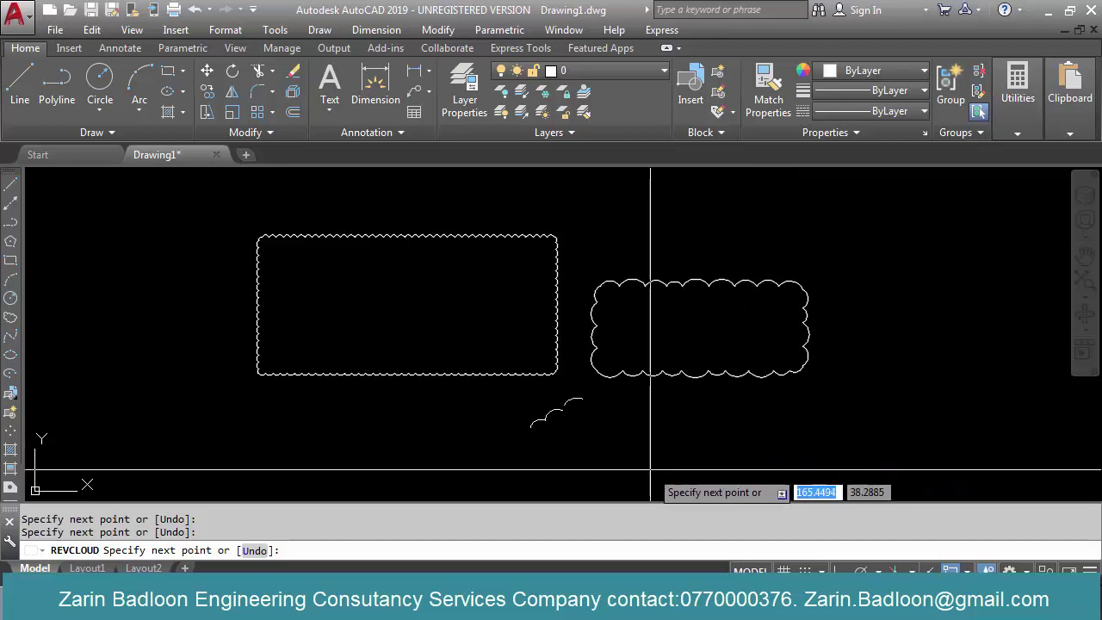
{"action": "scroll", "coordinate": [637, 406], "scroll_direction": "down", "scroll_amount": 3}
{"action": "scroll", "coordinate": [649, 388], "scroll_direction": "up", "scroll_amount": 2}
{"action": "left_click", "coordinate": [664, 389]}
{"action": "key", "text": "Return"}
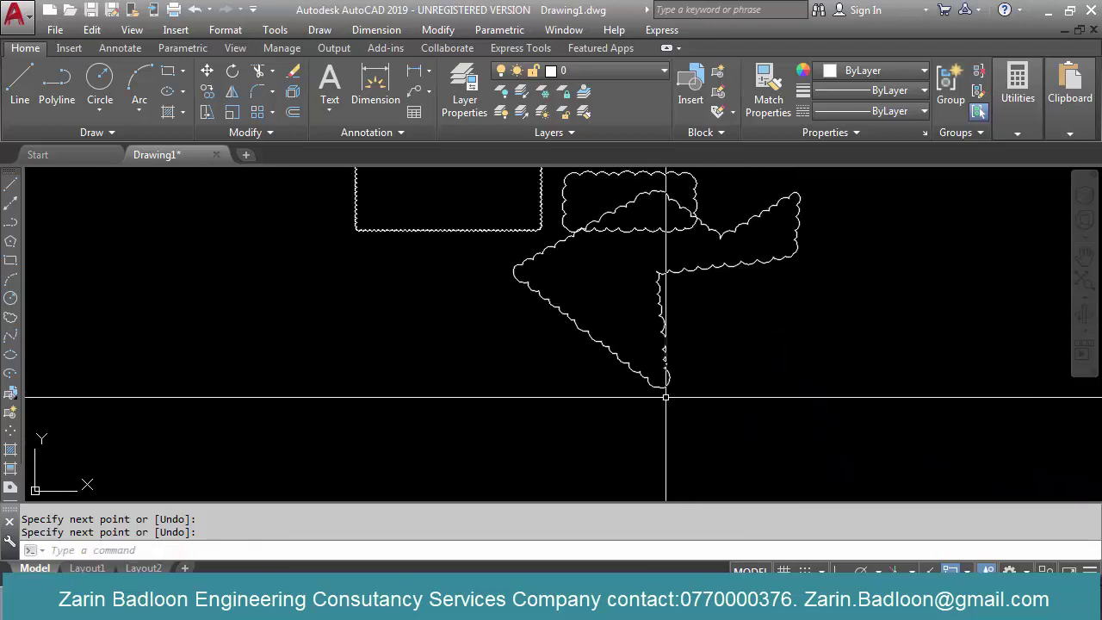
{"action": "key", "text": "Return"}
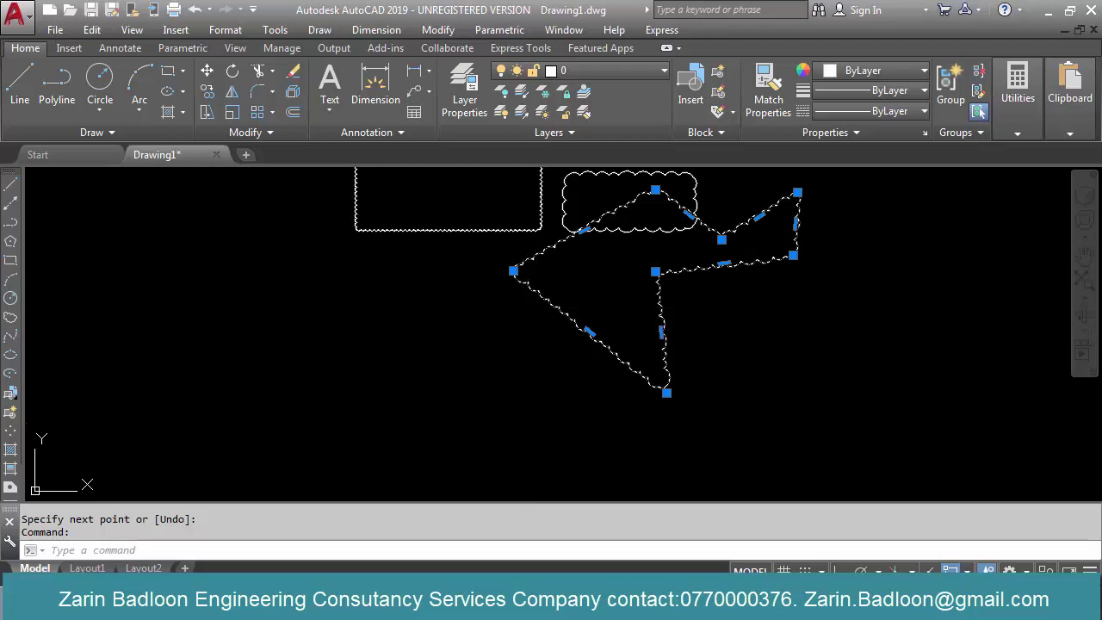
{"action": "middle_click_drag", "start_coordinate": [527, 357], "coordinate": [515, 386]}
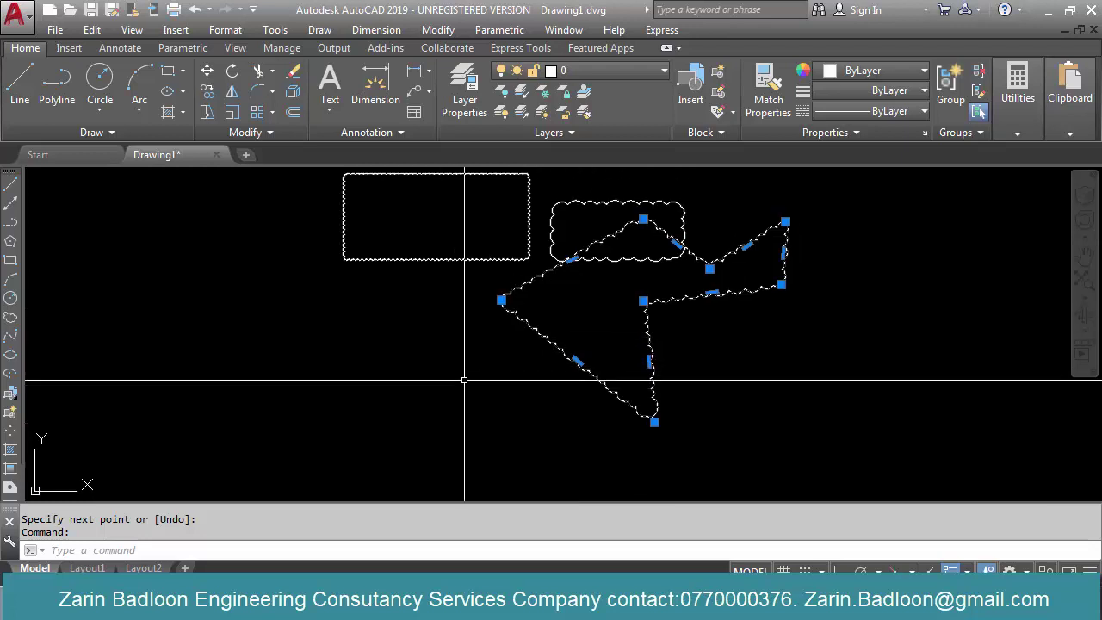
{"action": "key", "text": "Escape"}
Switch the revision cloud type back to Rectangular and draw a cloud about 25 by 14 overlapping the polygonal cloud's right arm
{"action": "middle_click_drag", "start_coordinate": [524, 334], "coordinate": [512, 367]}
{"action": "scroll", "coordinate": [512, 367], "scroll_direction": "up", "scroll_amount": 4}
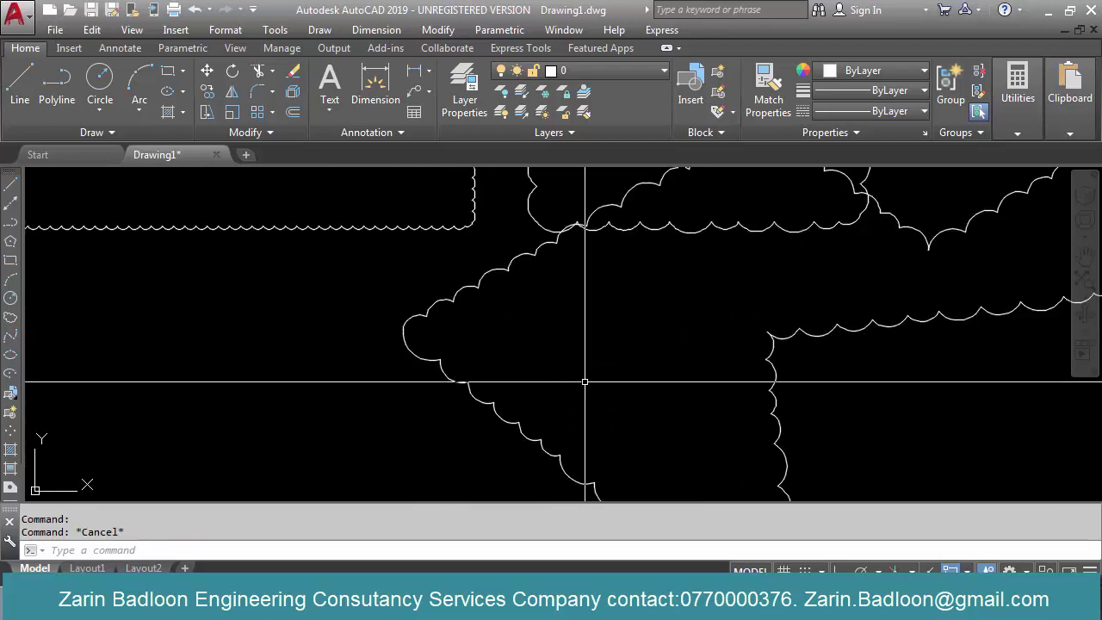
{"action": "scroll", "coordinate": [553, 366], "scroll_direction": "down", "scroll_amount": 6}
{"action": "scroll", "coordinate": [566, 355], "scroll_direction": "up", "scroll_amount": 4}
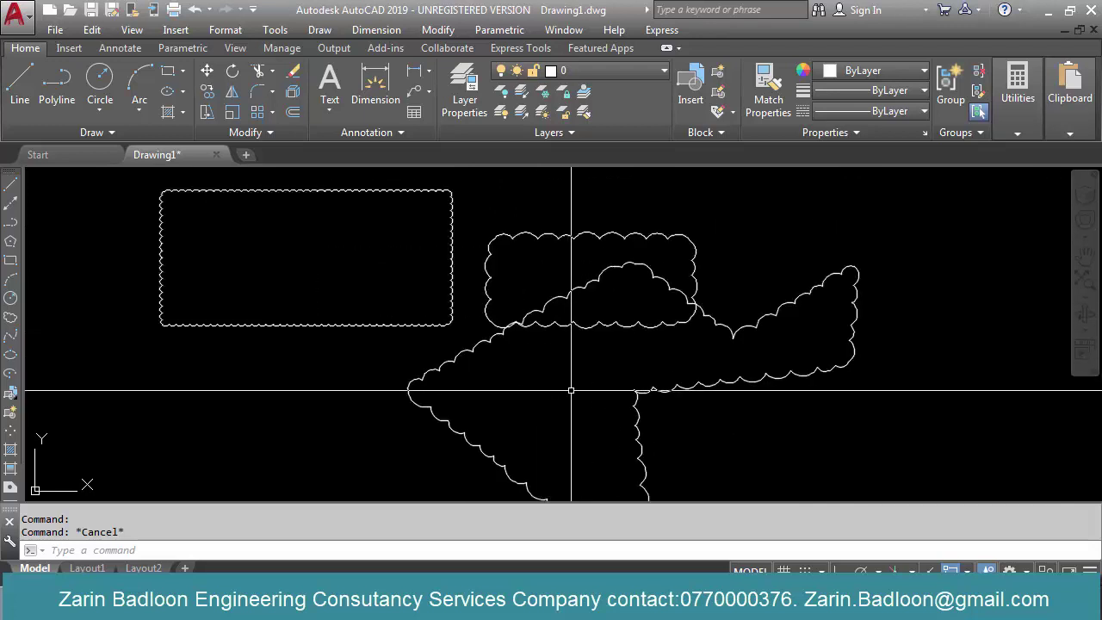
{"action": "key", "text": "Return"}
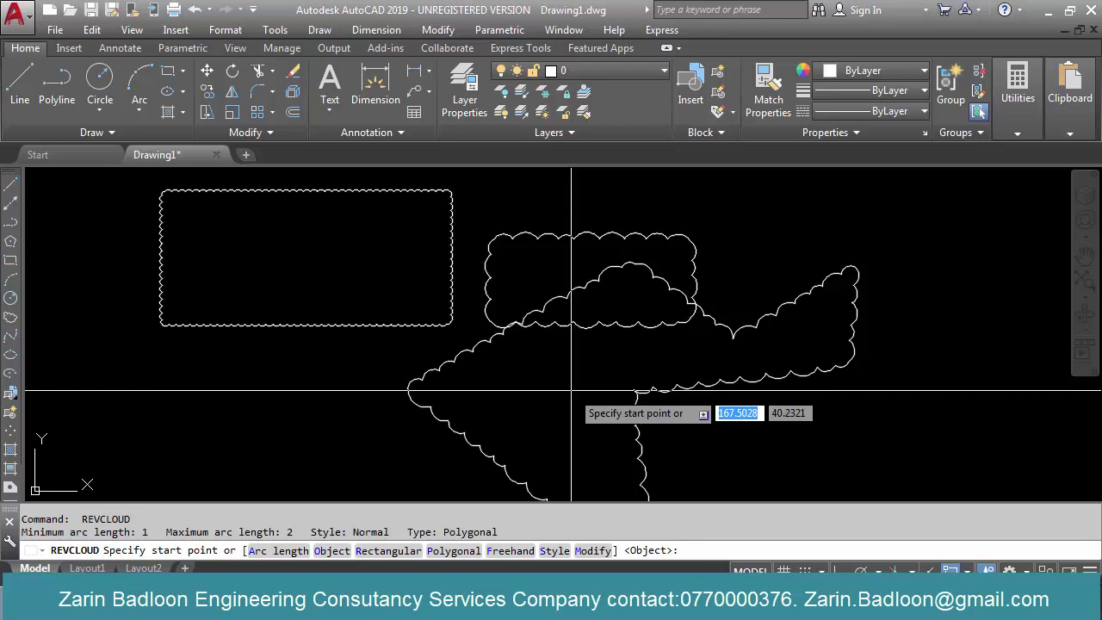
{"action": "type", "text": "r"}
{"action": "key", "text": "Return"}
{"action": "scroll", "coordinate": [570, 388], "scroll_direction": "down", "scroll_amount": 2}
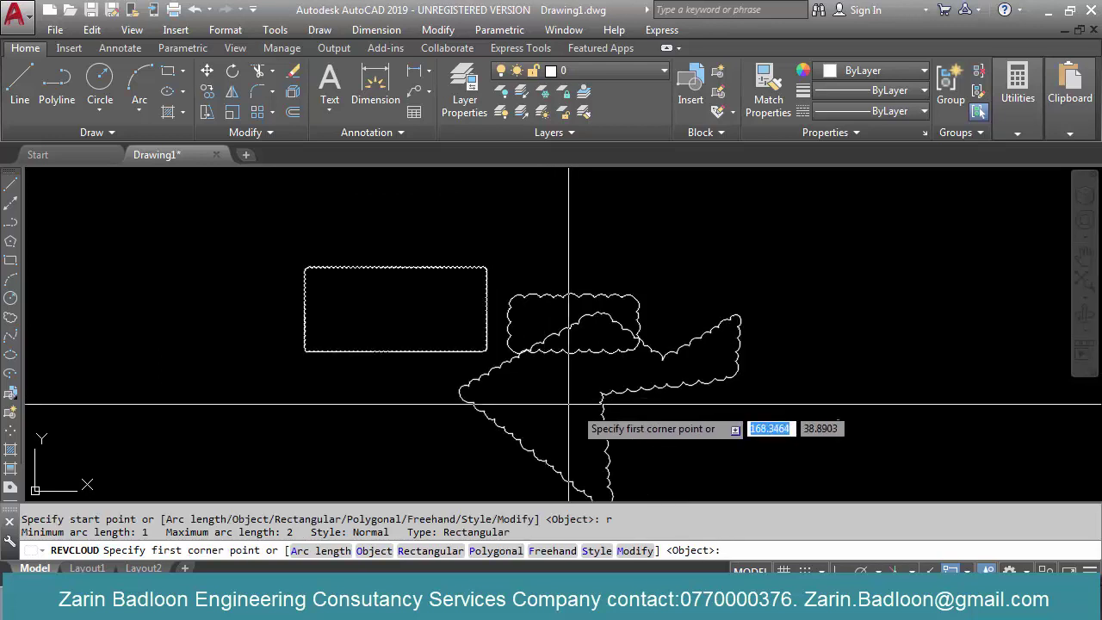
{"action": "left_click", "coordinate": [777, 364]}
{"action": "left_click", "coordinate": [900, 327]}
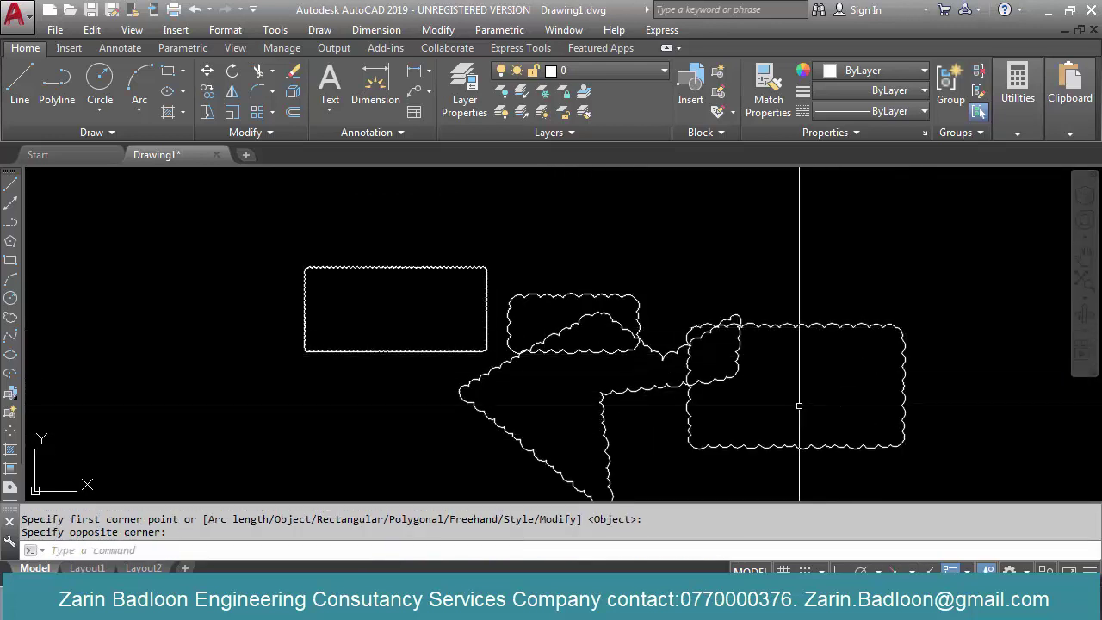
{"action": "key", "text": "Return"}
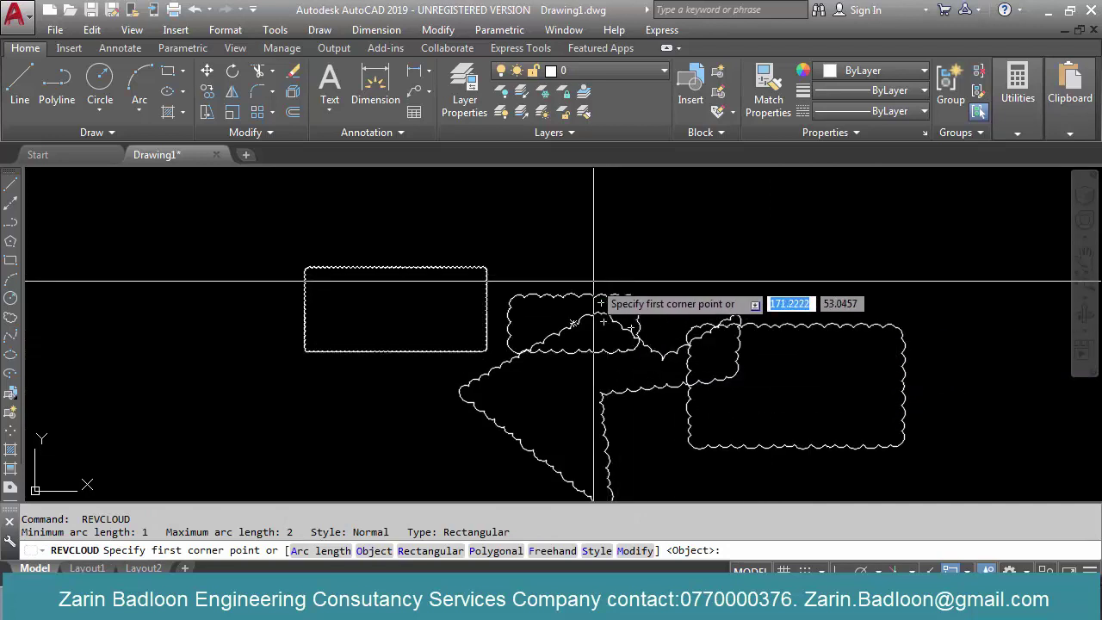
{"action": "key", "text": "Escape"}
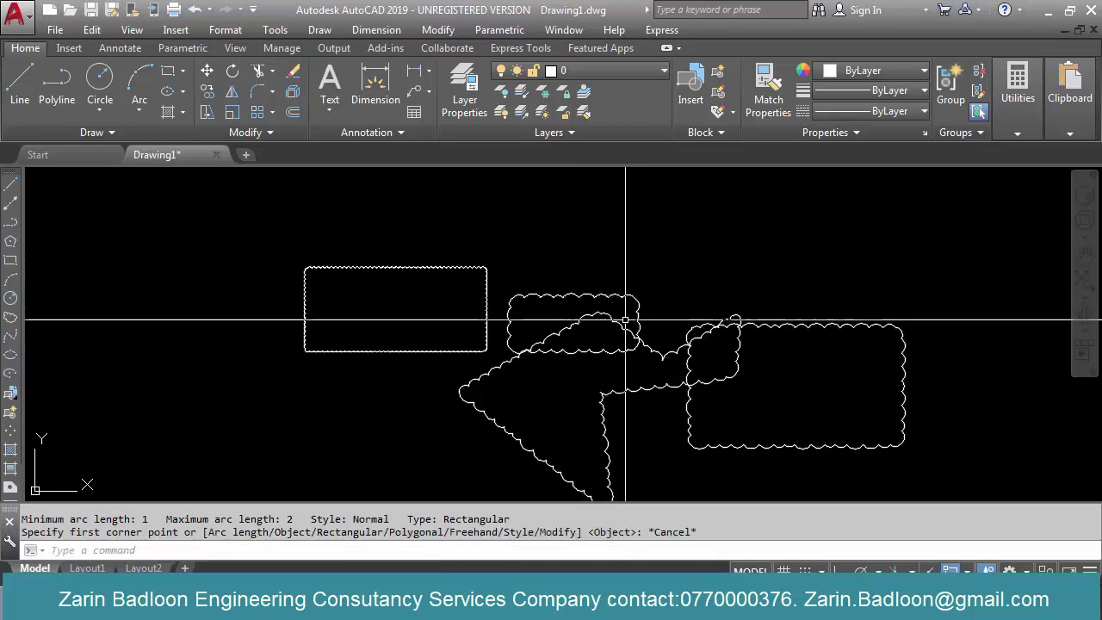
Erase all the practice revision clouds from the drawing area
{"action": "type", "text": "E"}
{"action": "key", "text": "Return"}
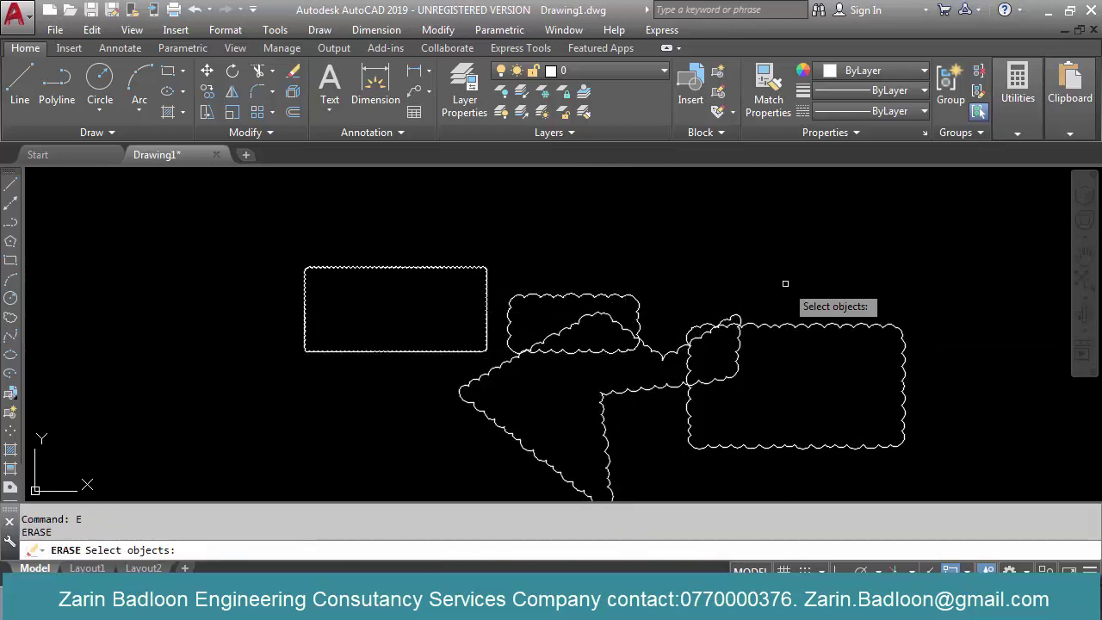
{"action": "left_click", "coordinate": [801, 277]}
{"action": "left_click", "coordinate": [438, 442]}
{"action": "key", "text": "Return"}
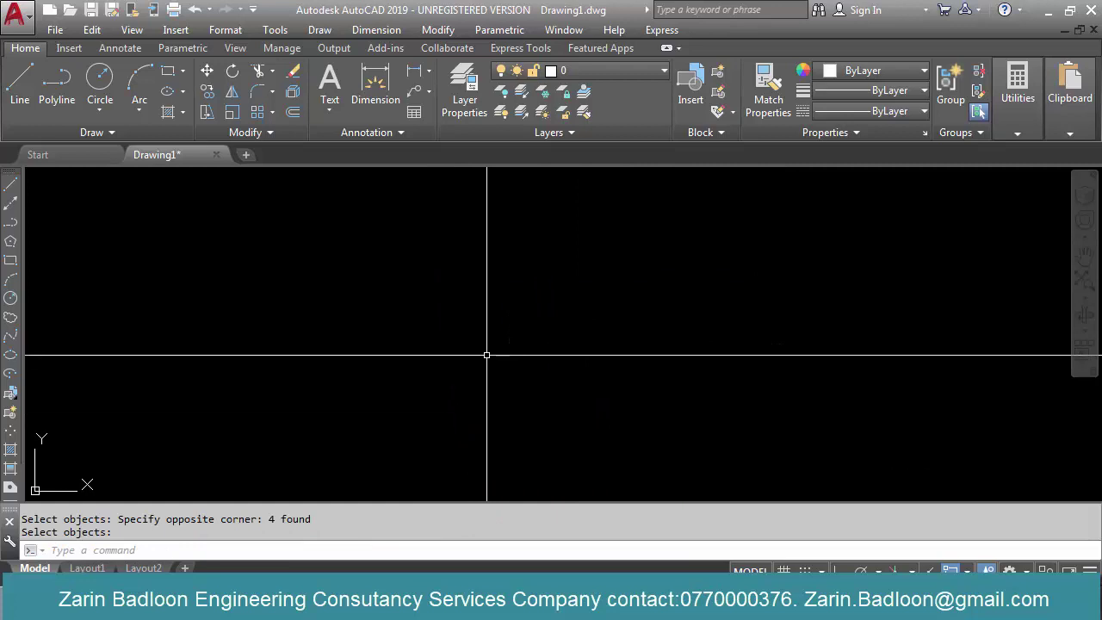
{"action": "key", "text": "Escape"}
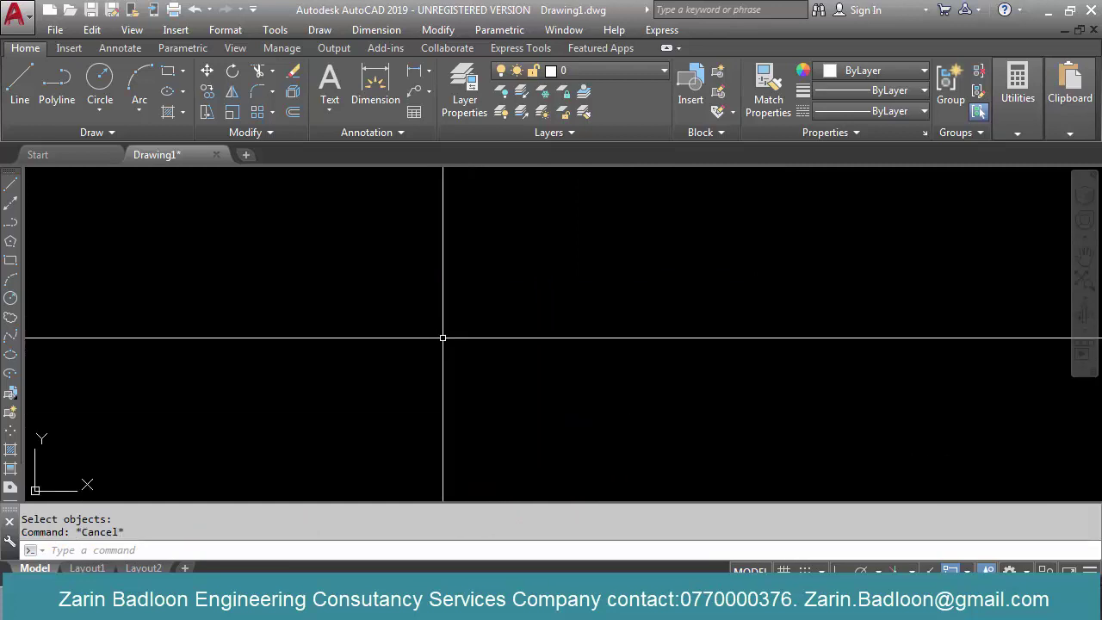
Draw a circle with a radius of about 9.1 in the empty drawing area
{"action": "type", "text": "c"}
{"action": "key", "text": "Return"}
{"action": "left_click", "coordinate": [426, 358]}
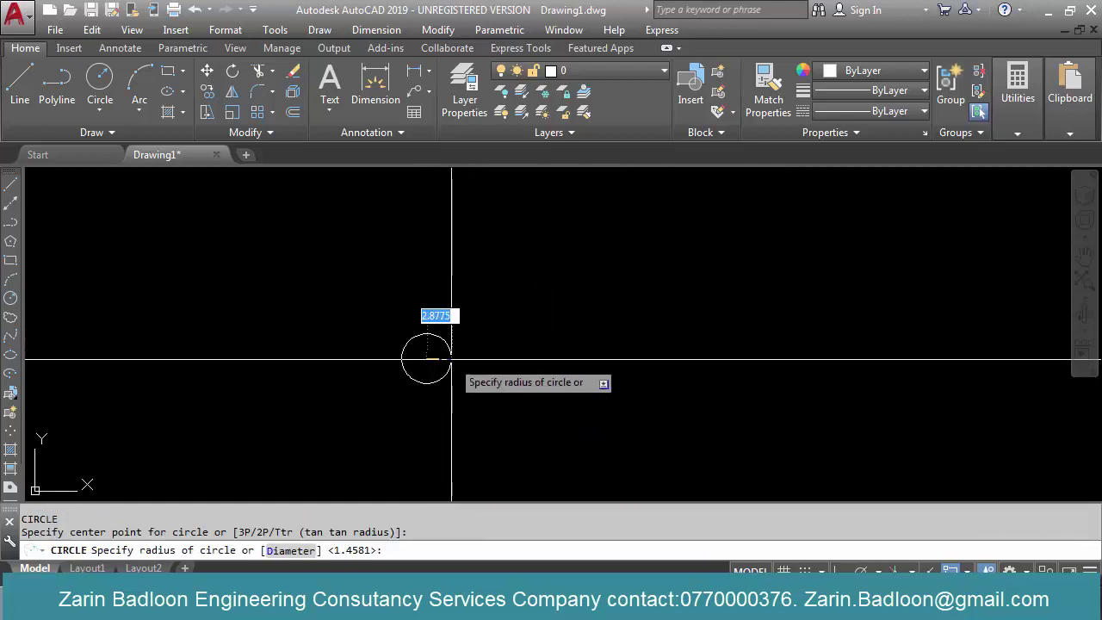
{"action": "left_click", "coordinate": [505, 363]}
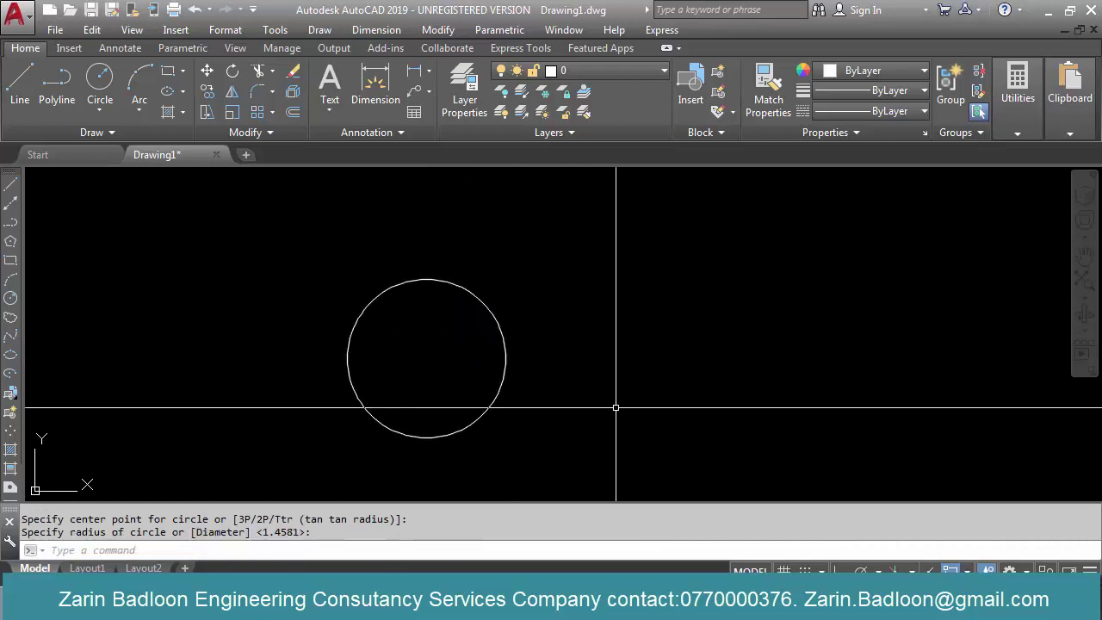
Draw a horizontal rectangle, wider than the circle, to the right of it with a clear gap between them
{"action": "type", "text": "rec"}
{"action": "key", "text": "Return"}
{"action": "left_click", "coordinate": [643, 419]}
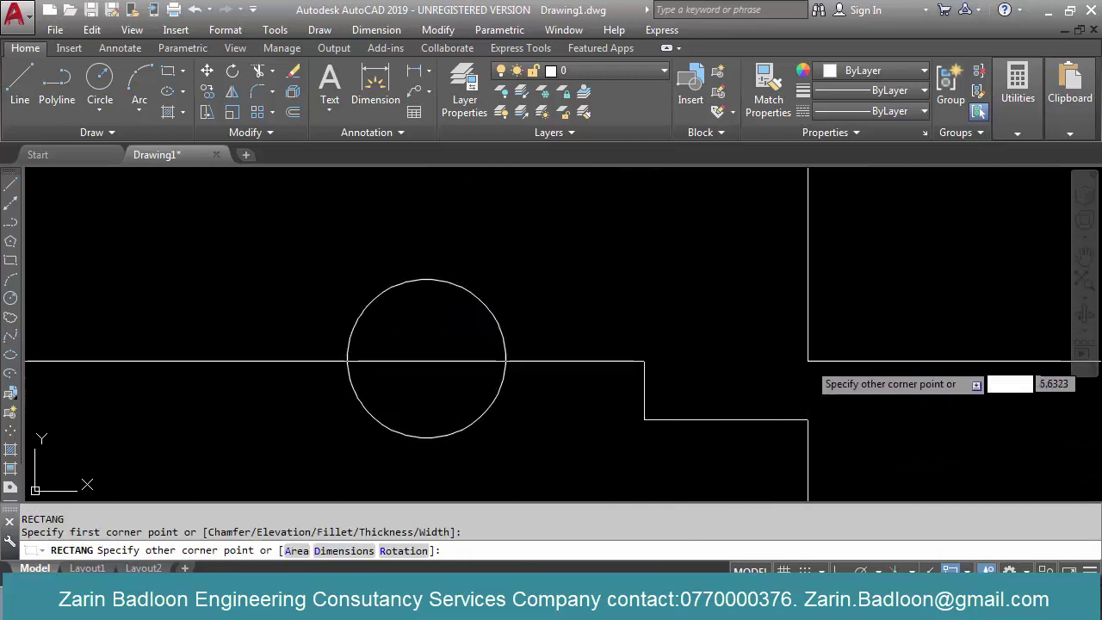
{"action": "left_click", "coordinate": [883, 315]}
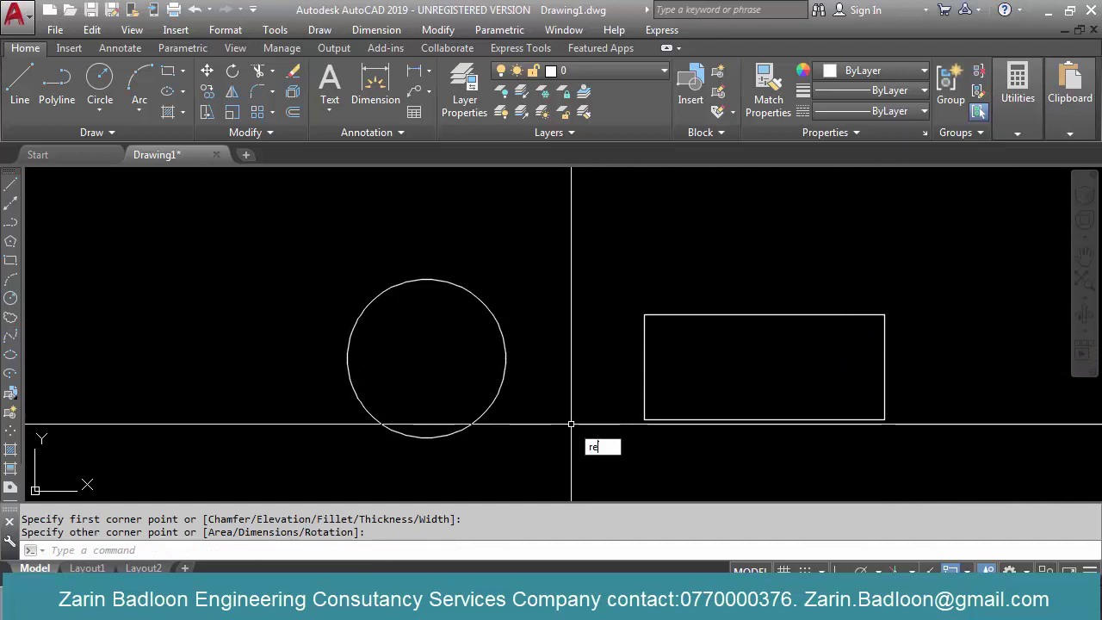
Convert the circle into a revision cloud with the Object option and reverse the arc direction
{"action": "type", "text": "vc"}
{"action": "key", "text": "Return"}
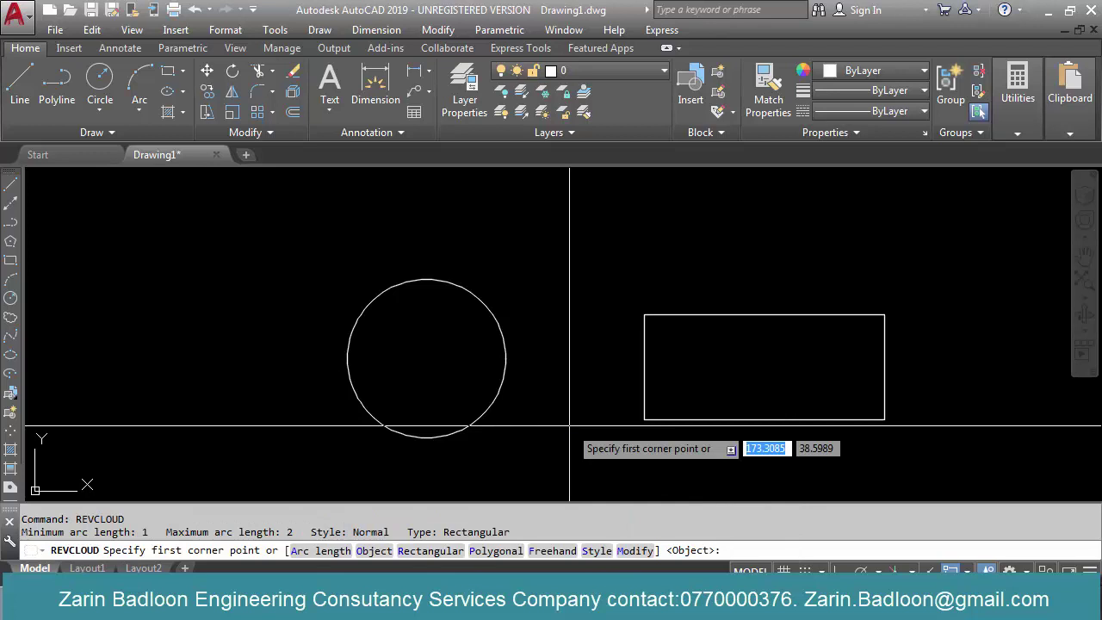
{"action": "type", "text": "o"}
{"action": "key", "text": "Return"}
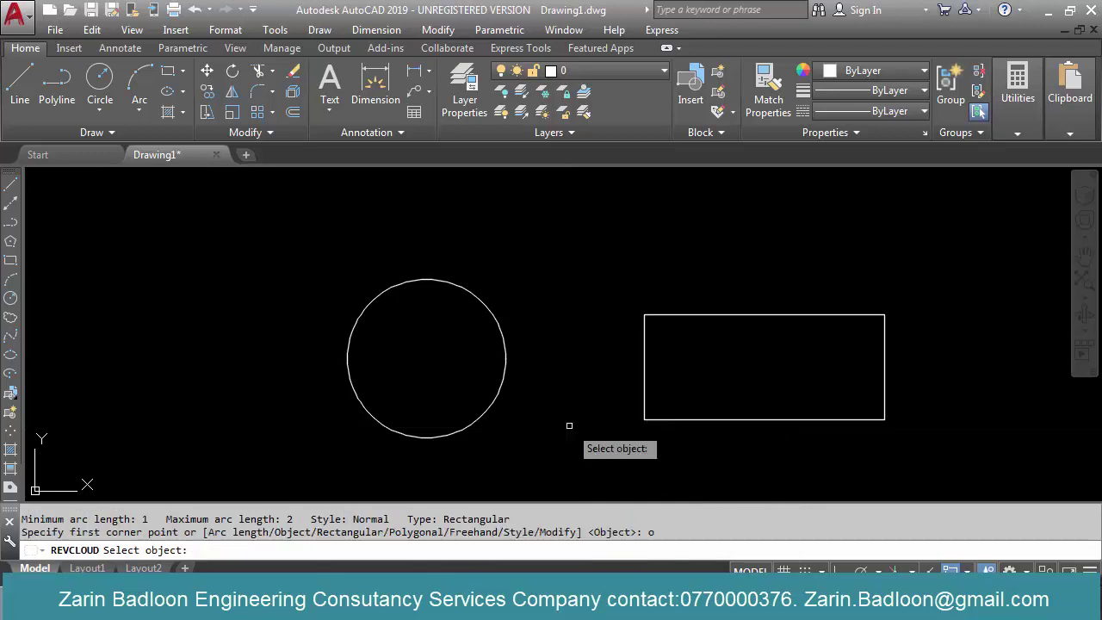
{"action": "left_click", "coordinate": [504, 336]}
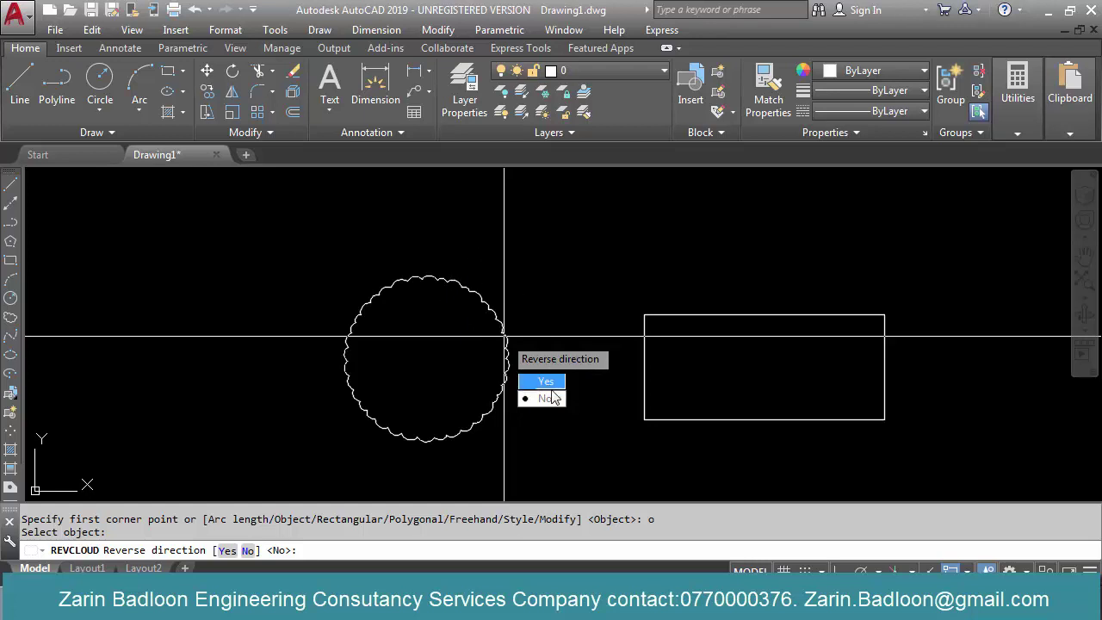
{"action": "left_click", "coordinate": [548, 383]}
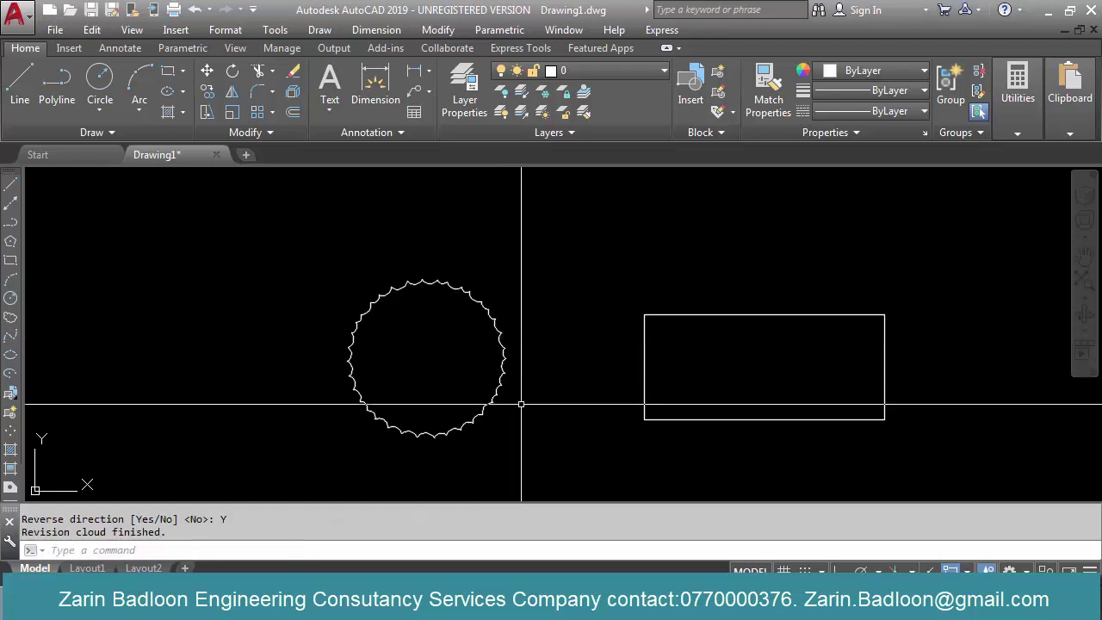
{"action": "scroll", "coordinate": [490, 322], "scroll_direction": "up", "scroll_amount": 5}
{"action": "scroll", "coordinate": [487, 337], "scroll_direction": "down", "scroll_amount": 5}
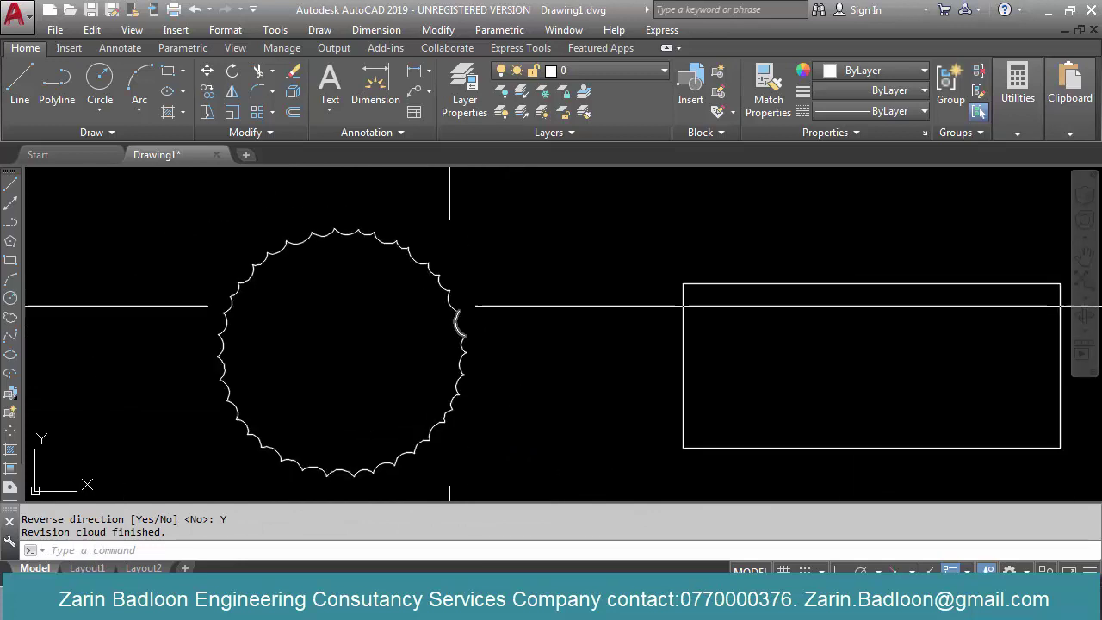
Convert the rectangle into a revision cloud with the Object option, without reversing the arc direction
{"action": "key", "text": "Return"}
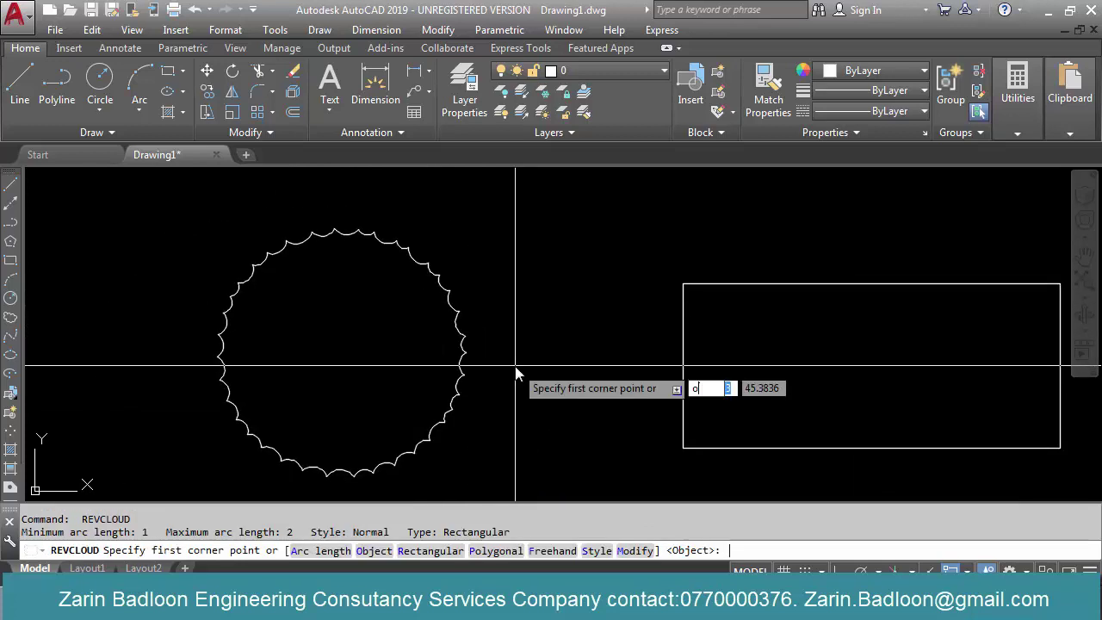
{"action": "type", "text": "o"}
{"action": "key", "text": "Return"}
{"action": "left_click", "coordinate": [716, 285]}
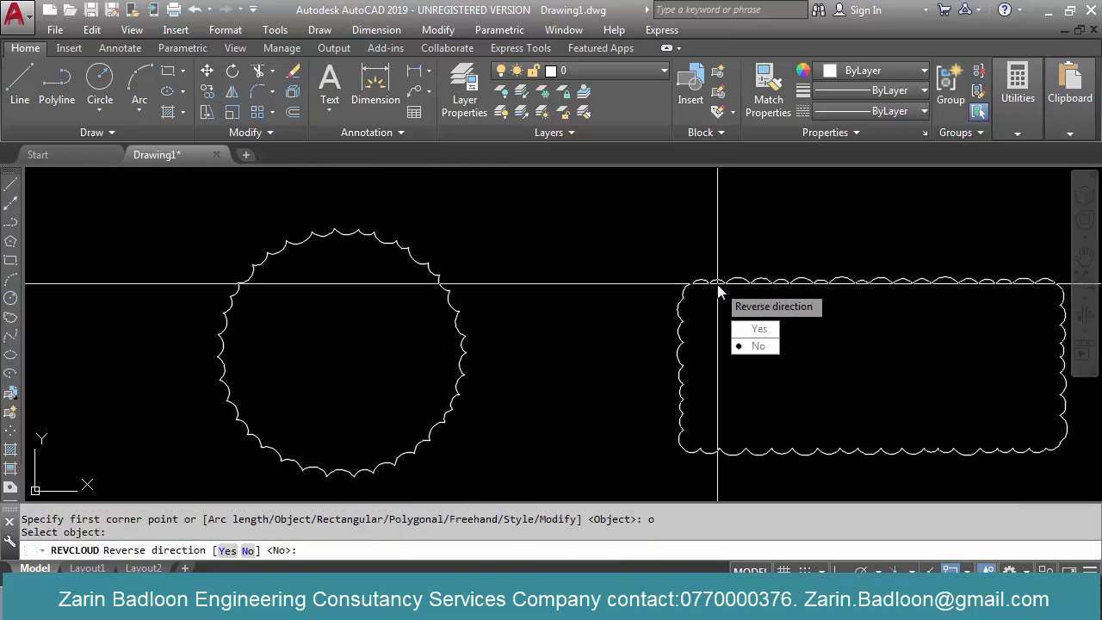
{"action": "left_click", "coordinate": [753, 346]}
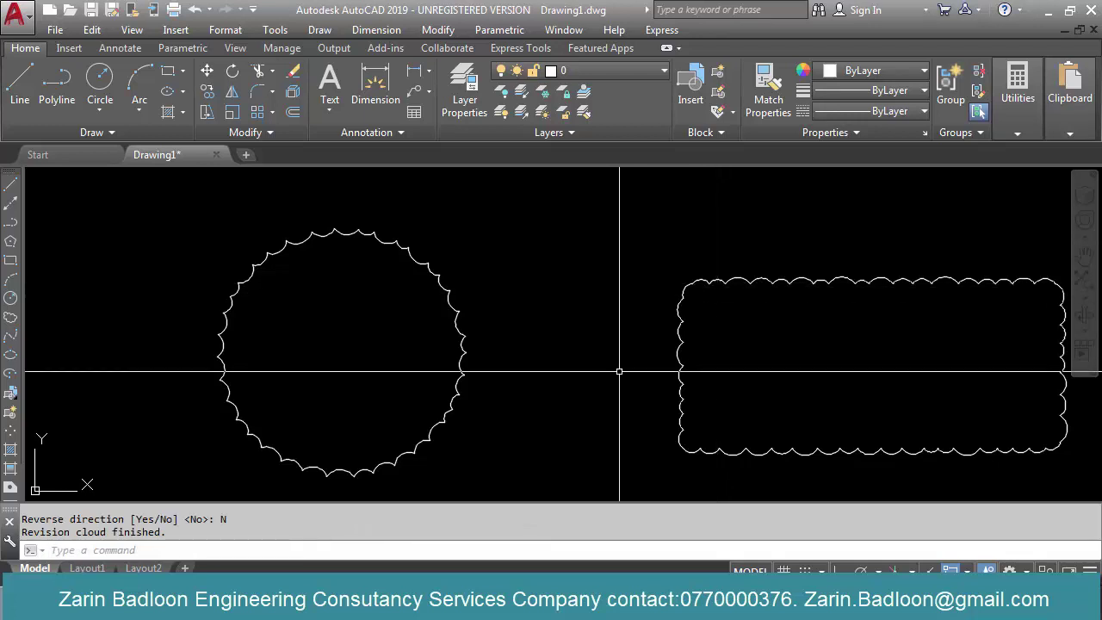
Draw a small circle just below the gap between the circular and rectangular revision clouds
{"action": "scroll", "coordinate": [451, 292], "scroll_direction": "down", "scroll_amount": 4}
{"action": "scroll", "coordinate": [516, 284], "scroll_direction": "down", "scroll_amount": 2}
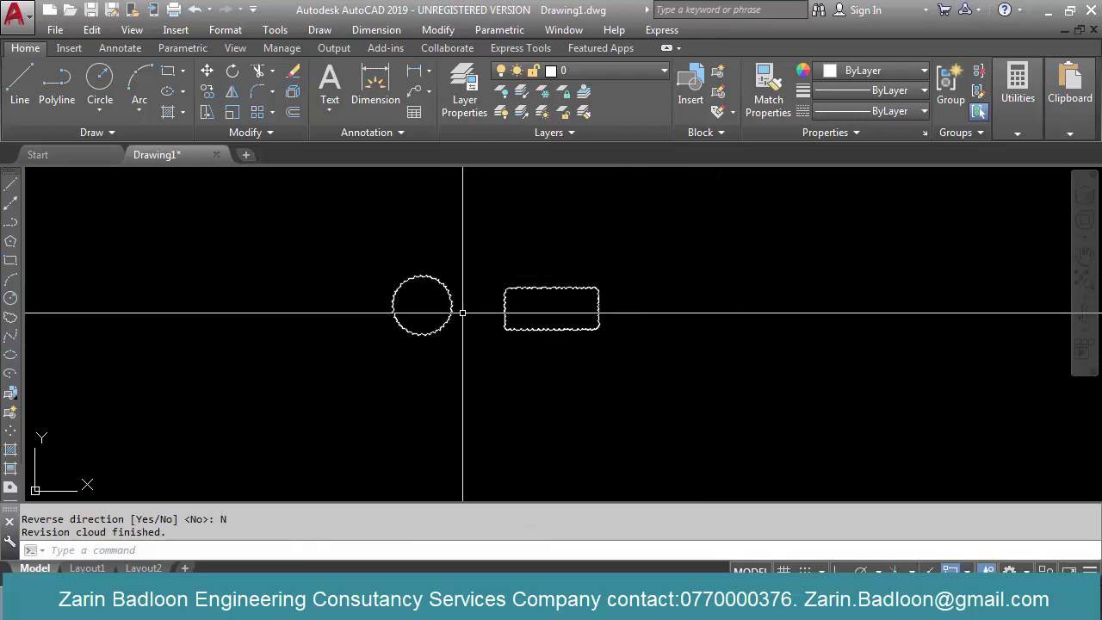
{"action": "scroll", "coordinate": [465, 318], "scroll_direction": "up", "scroll_amount": 2}
{"action": "key", "text": "Return"}
{"action": "left_click", "coordinate": [471, 365]}
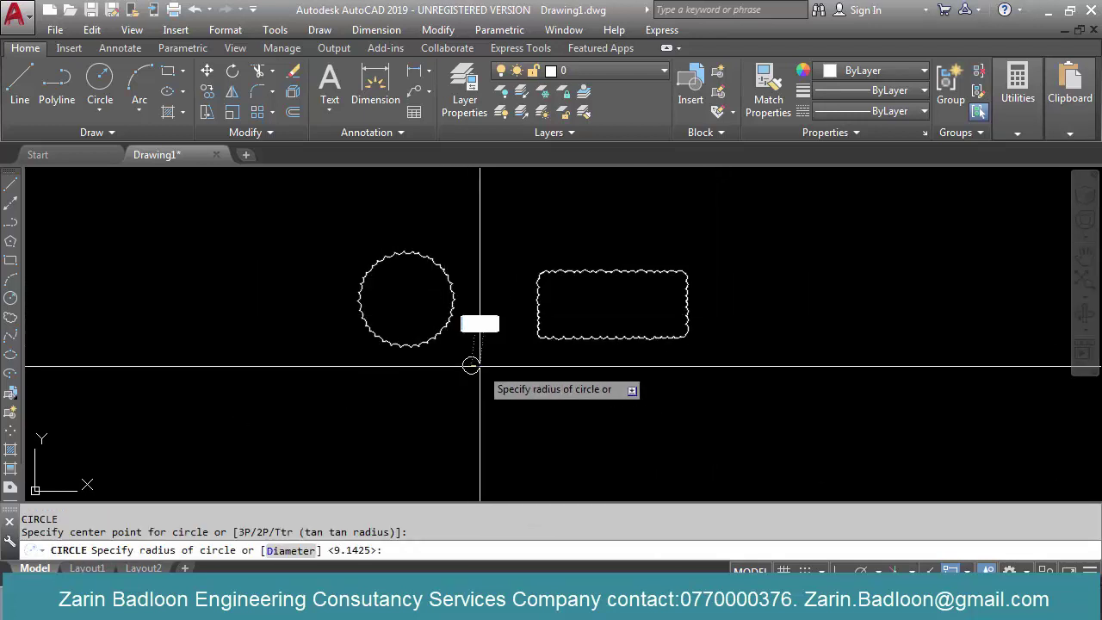
{"action": "left_click", "coordinate": [483, 365]}
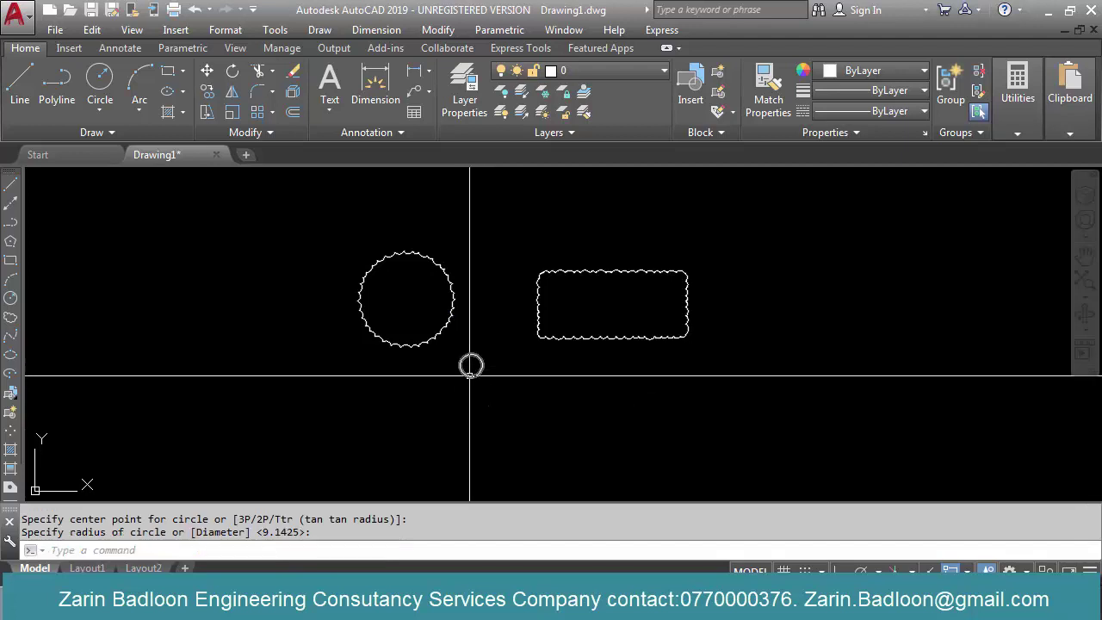
Convert the small circle into a revision cloud with the Object option, without reversing the arc direction
{"action": "scroll", "coordinate": [472, 365], "scroll_direction": "up", "scroll_amount": 6}
{"action": "type", "text": "re"}
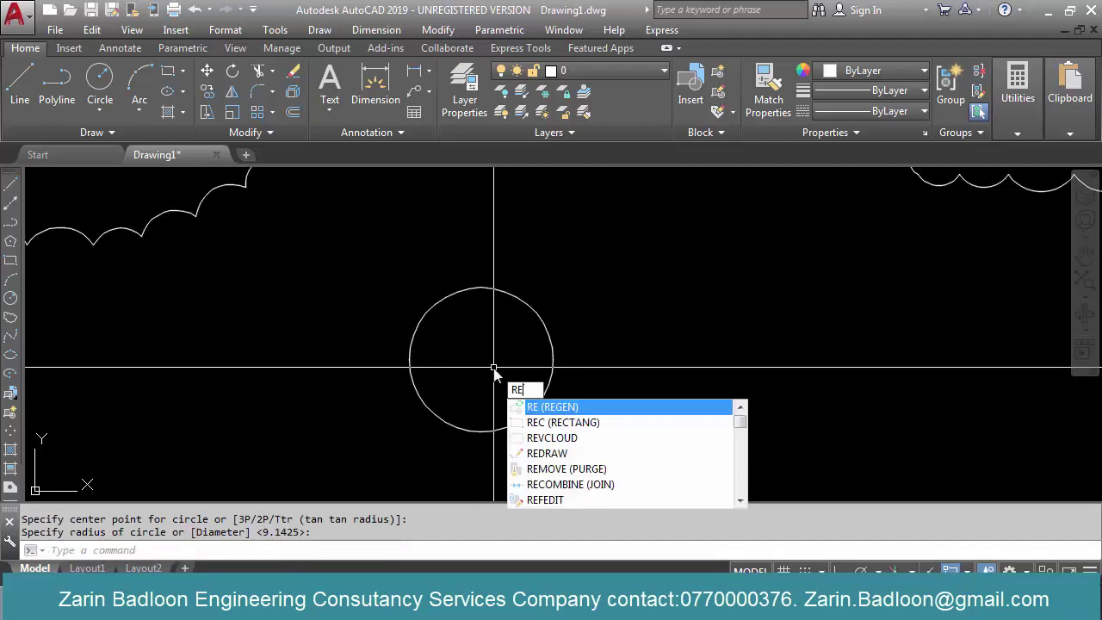
{"action": "type", "text": "vc"}
{"action": "key", "text": "Return"}
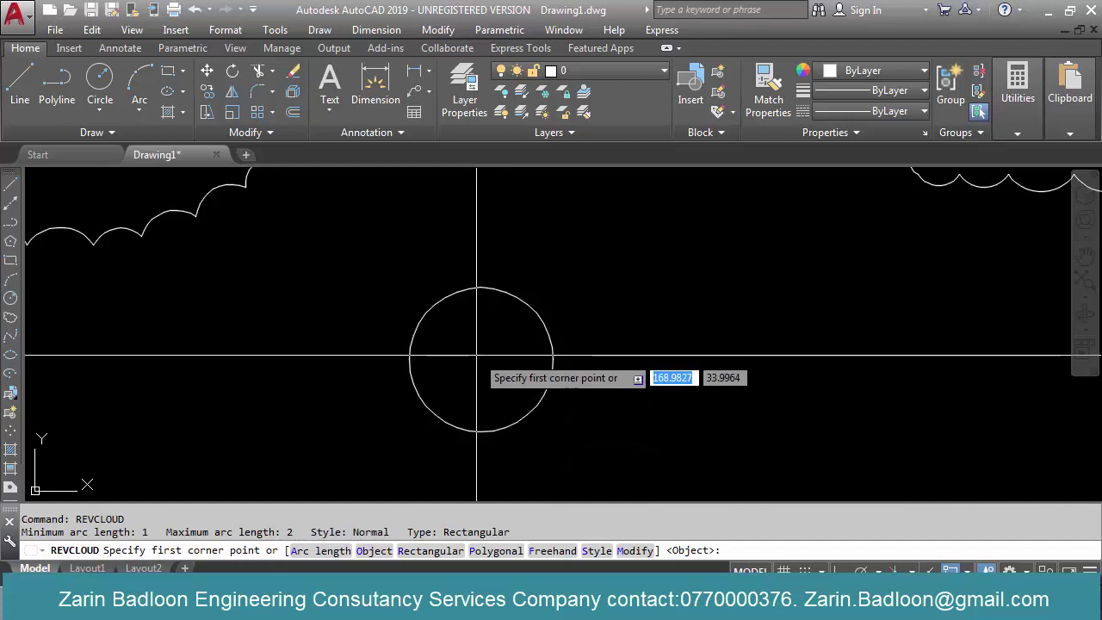
{"action": "key", "text": "Return"}
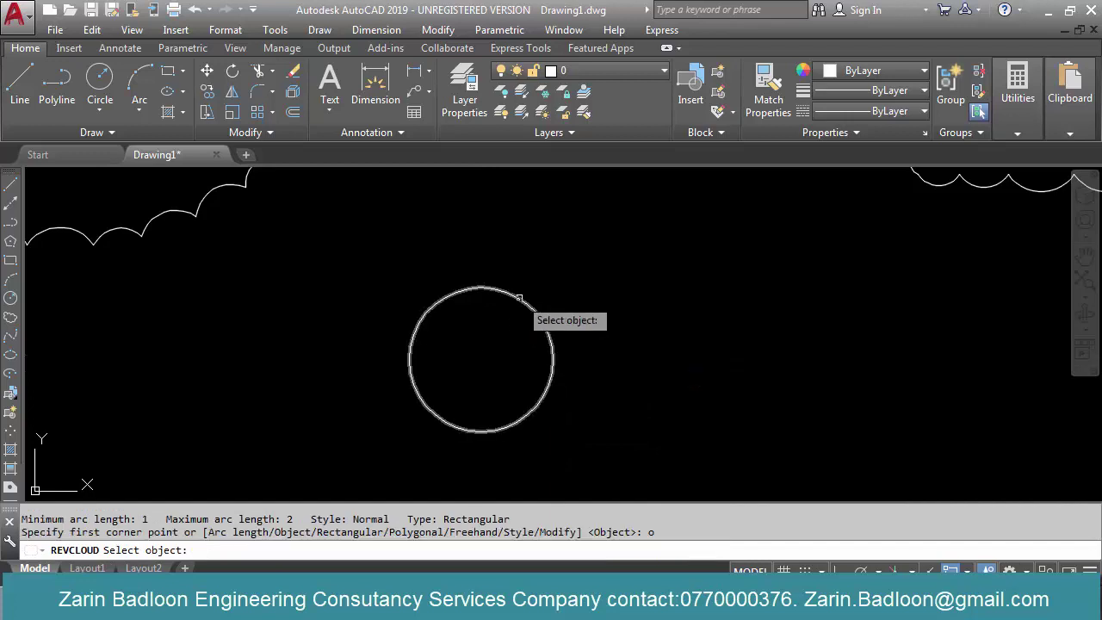
{"action": "left_click", "coordinate": [519, 298]}
{"action": "left_click", "coordinate": [557, 360]}
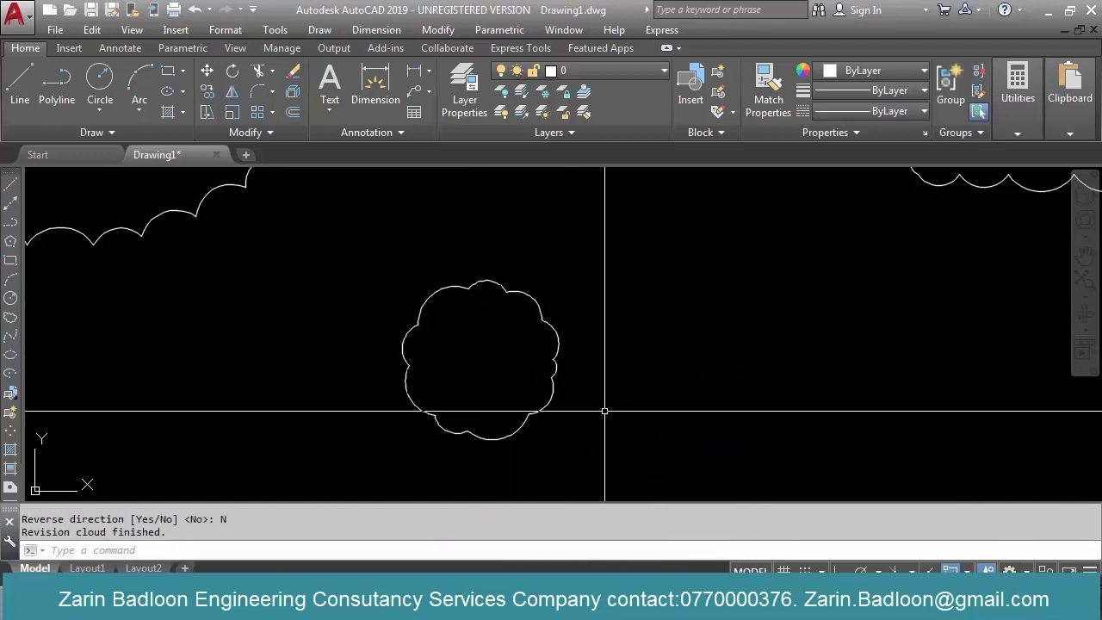
{"action": "scroll", "coordinate": [590, 413], "scroll_direction": "down", "scroll_amount": 2}
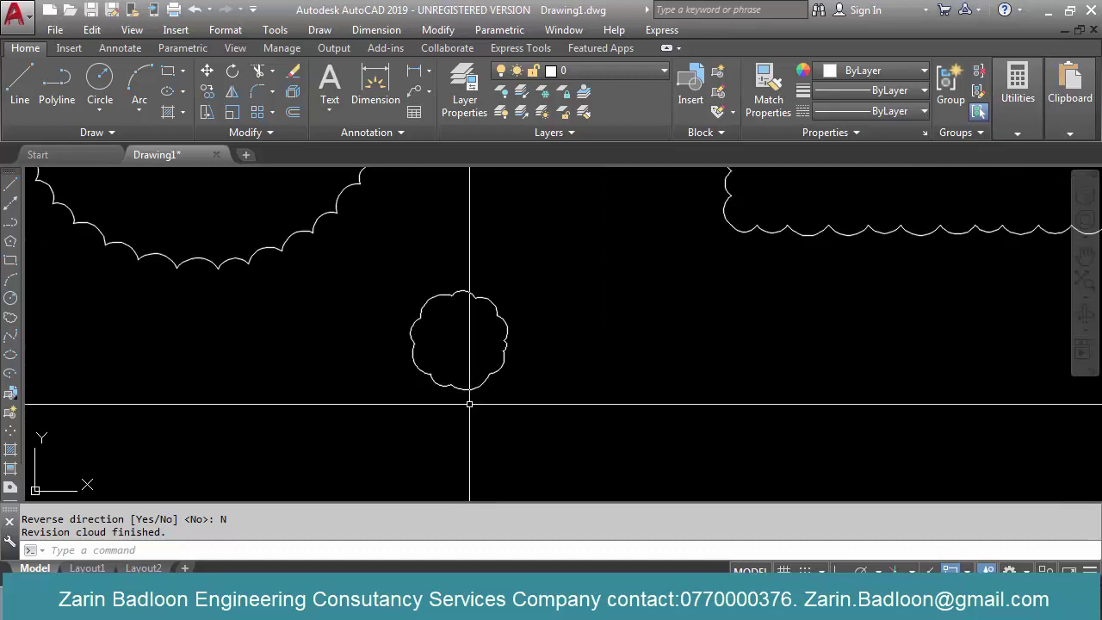
{"action": "scroll", "coordinate": [469, 405], "scroll_direction": "down", "scroll_amount": 2}
{"action": "middle_click_drag", "start_coordinate": [450, 381], "coordinate": [495, 393]}
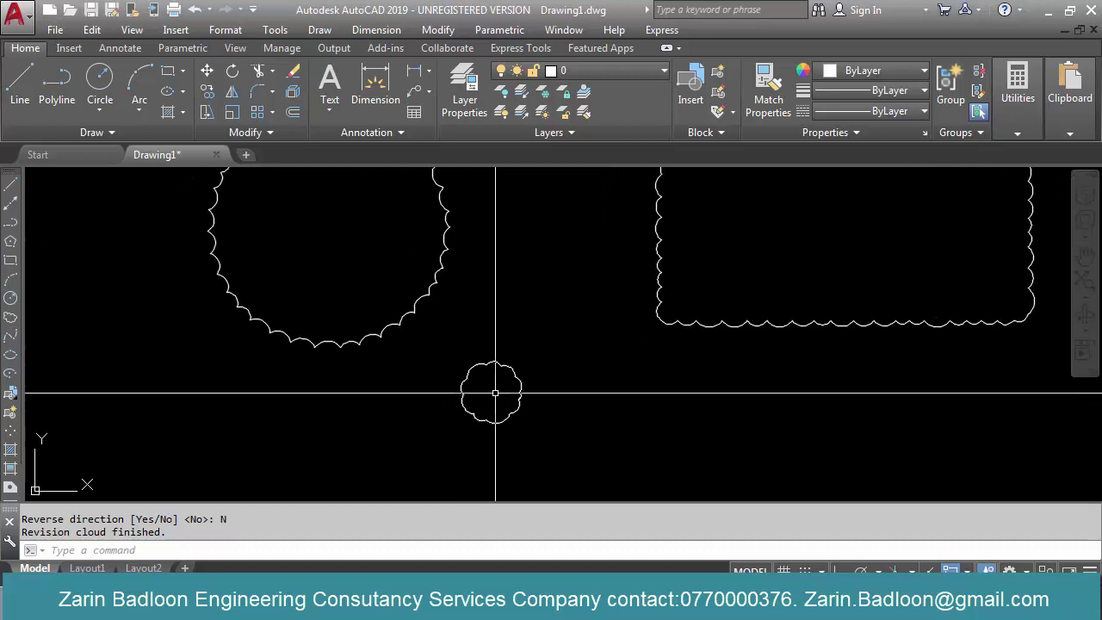
{"action": "scroll", "coordinate": [506, 388], "scroll_direction": "down", "scroll_amount": 3}
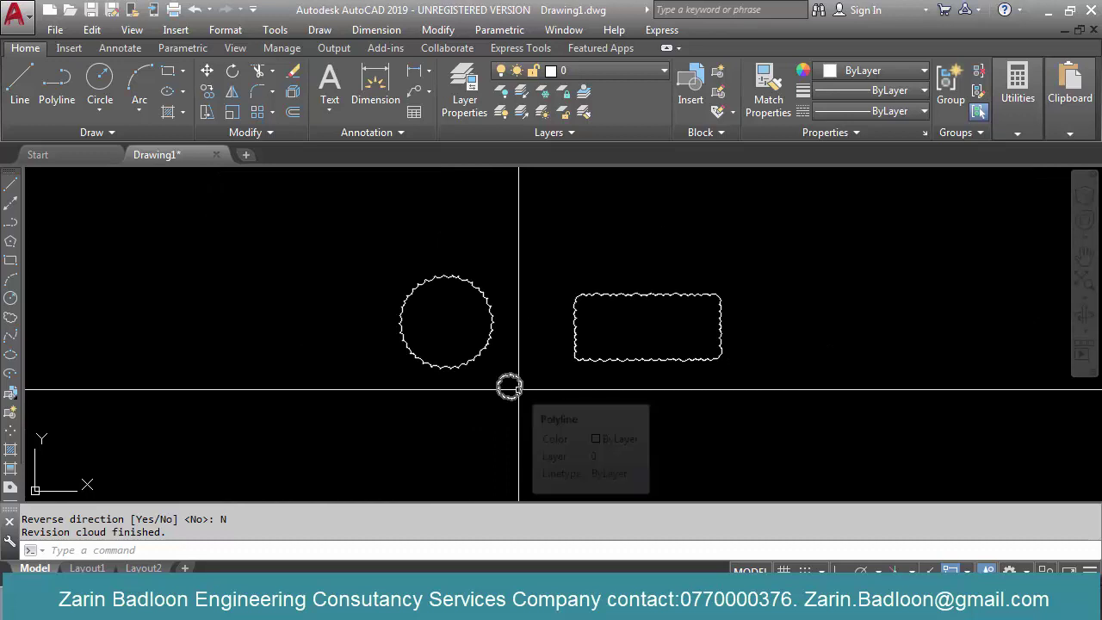
{"action": "type", "text": "ETRANSMIT"}
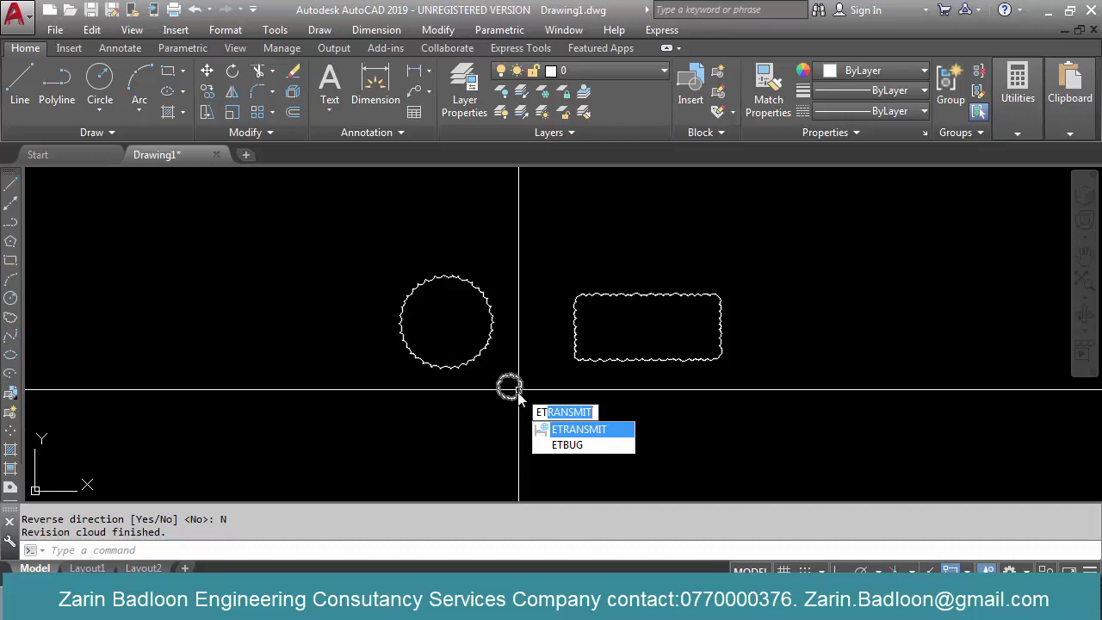
{"action": "key", "text": "Escape"}
{"action": "key", "text": "Escape"}
Extrude the circular, rectangular and small revision clouds together into tall solids
{"action": "key", "text": "Return"}
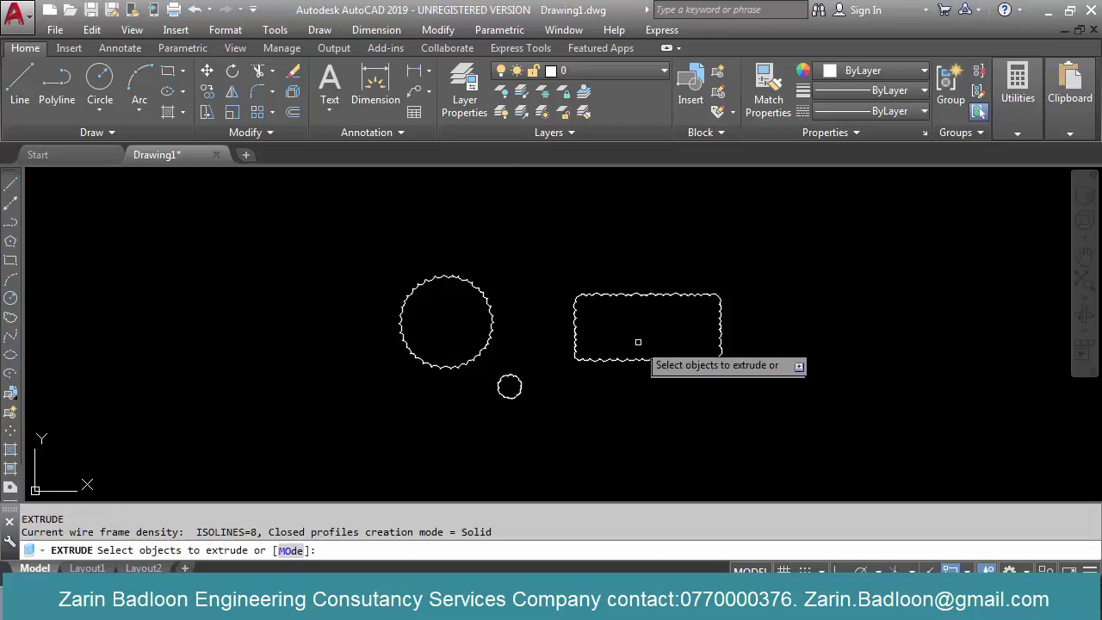
{"action": "left_click", "coordinate": [660, 240]}
{"action": "left_click", "coordinate": [421, 440]}
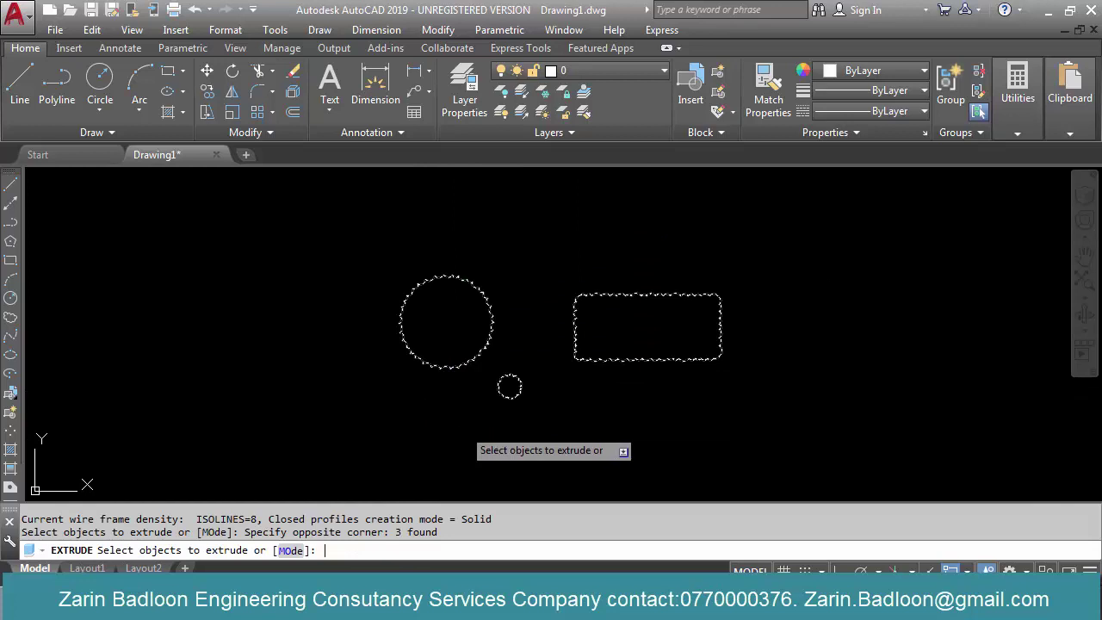
{"action": "key", "text": "Return"}
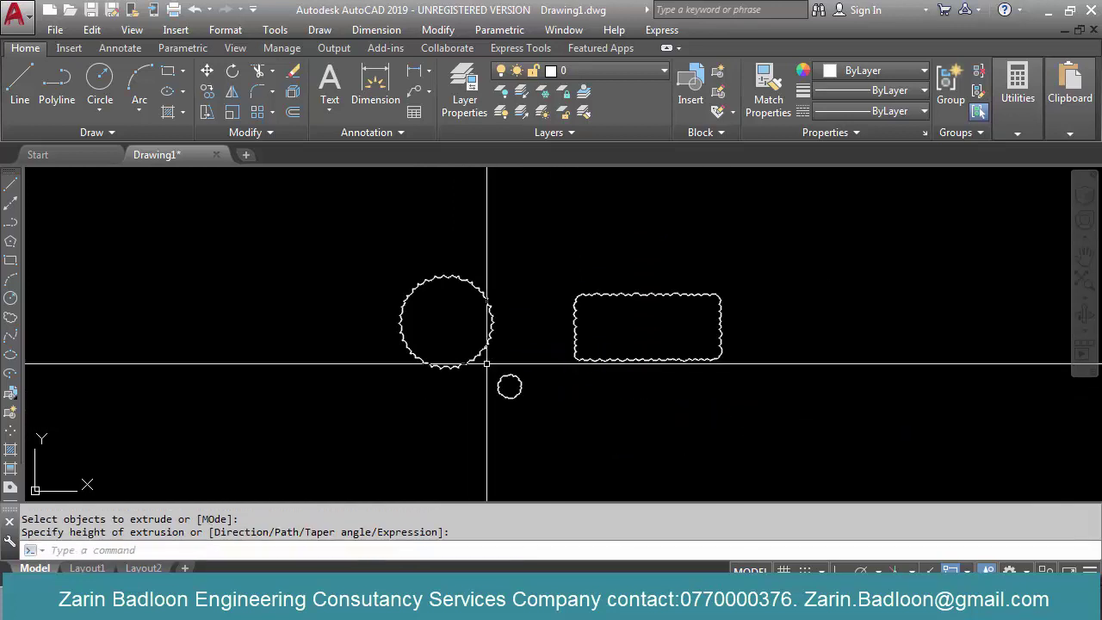
Switch the model to the SW Isometric view and apply the Realistic visual style
{"action": "left_click", "coordinate": [134, 31]}
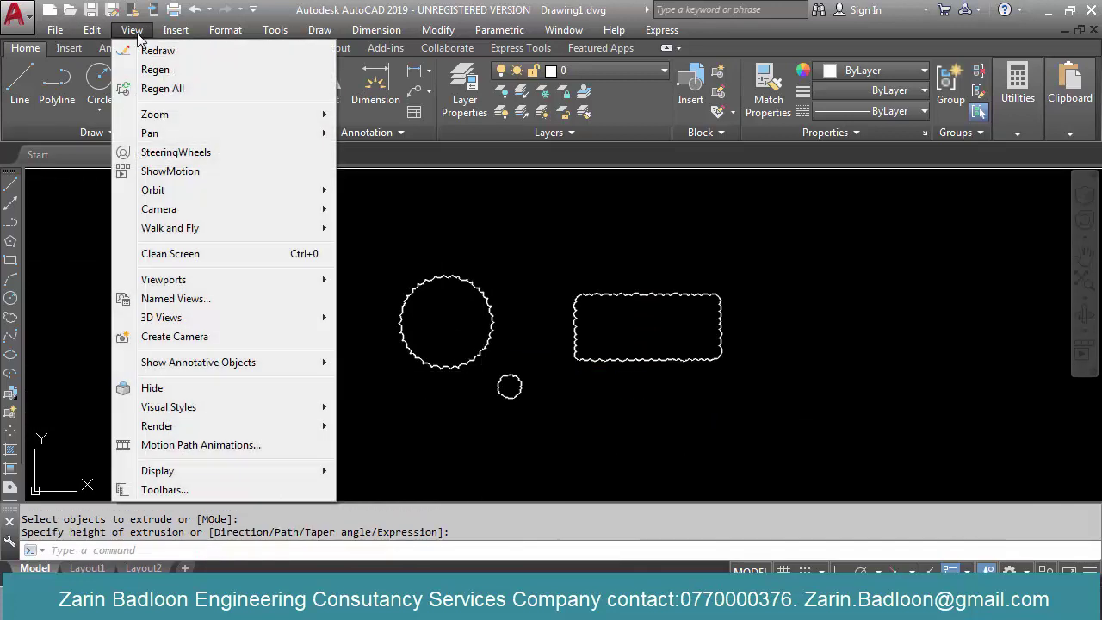
{"action": "mouse_move", "coordinate": [217, 320]}
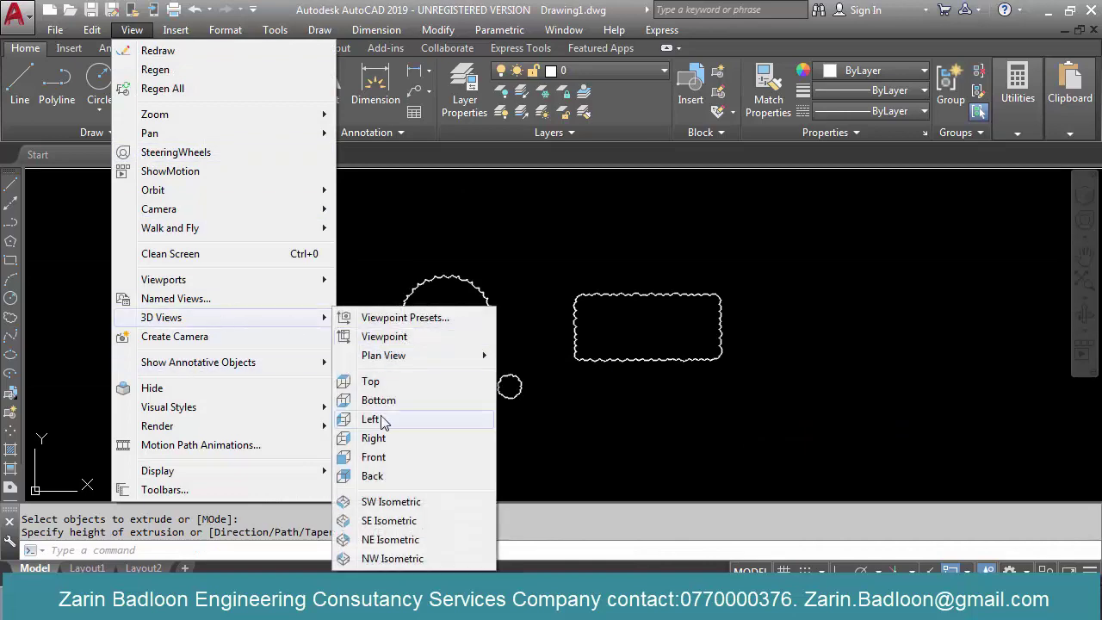
{"action": "left_click", "coordinate": [381, 503]}
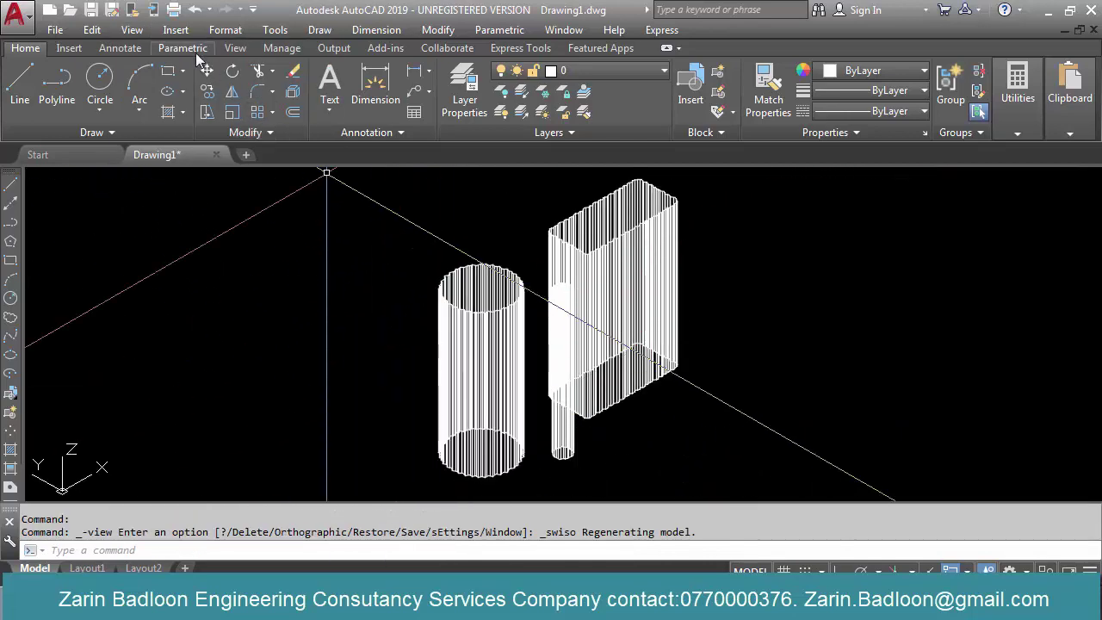
{"action": "left_click", "coordinate": [132, 31]}
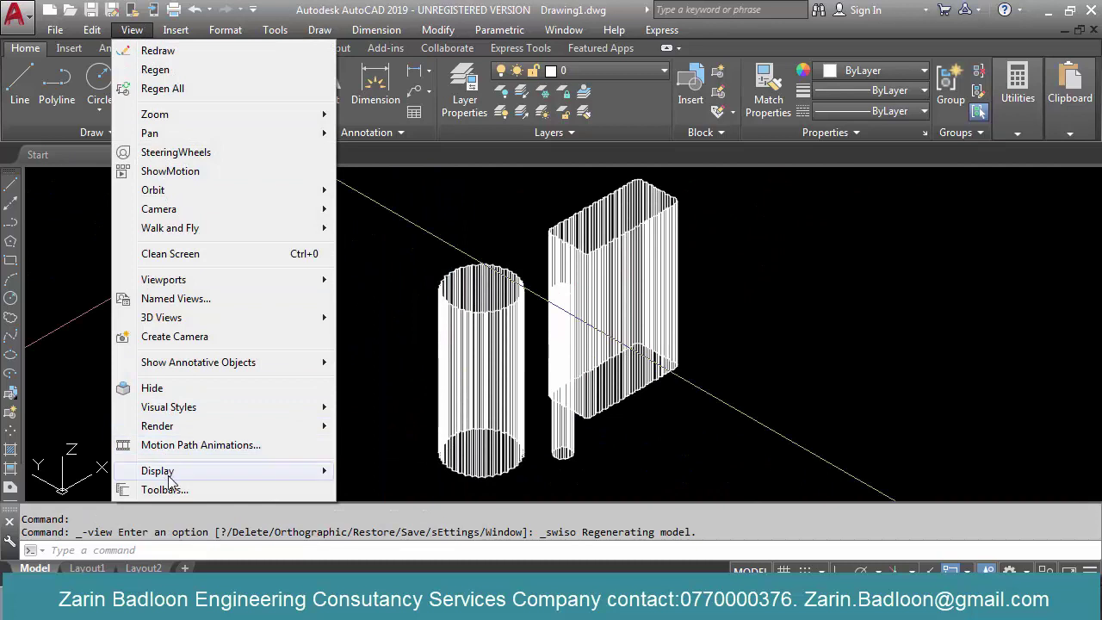
{"action": "mouse_move", "coordinate": [259, 410]}
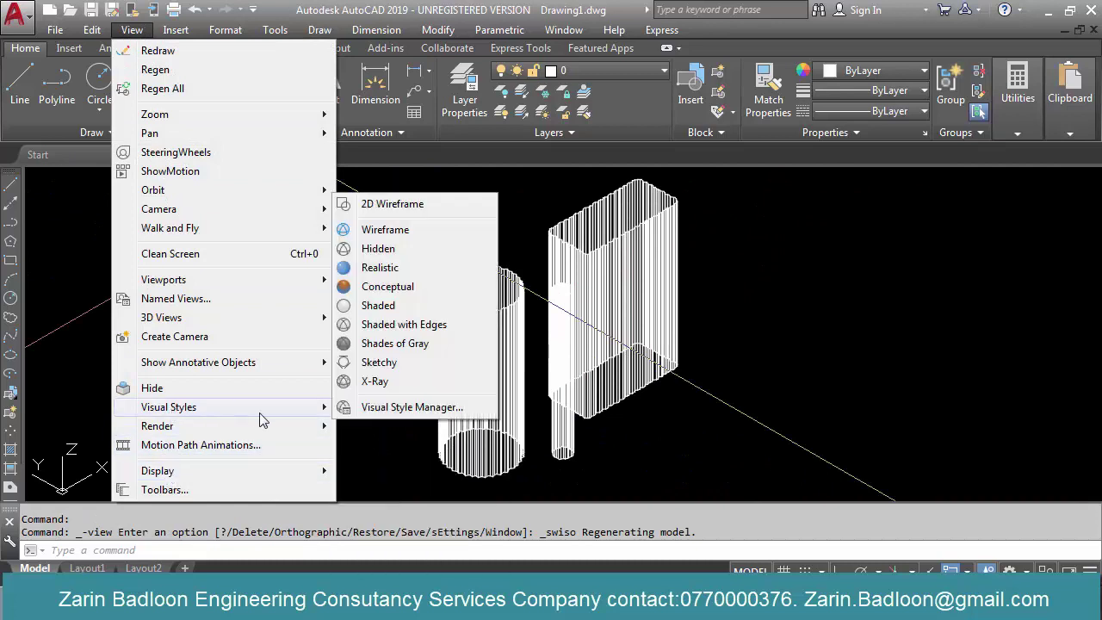
{"action": "left_click", "coordinate": [348, 268]}
{"action": "scroll", "coordinate": [561, 320], "scroll_direction": "up", "scroll_amount": 5}
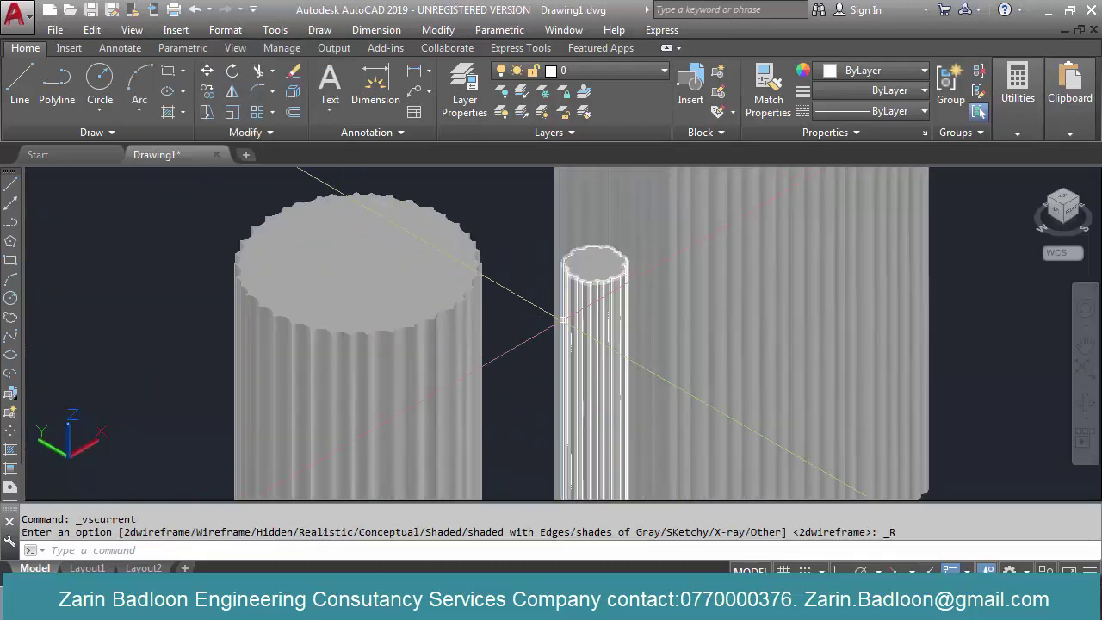
Examine the scalloped sides, bases and tops of the three extruded revision cloud solids
{"action": "scroll", "coordinate": [592, 321], "scroll_direction": "up", "scroll_amount": 4}
{"action": "scroll", "coordinate": [453, 174], "scroll_direction": "down", "scroll_amount": 8}
{"action": "scroll", "coordinate": [491, 392], "scroll_direction": "up", "scroll_amount": 7}
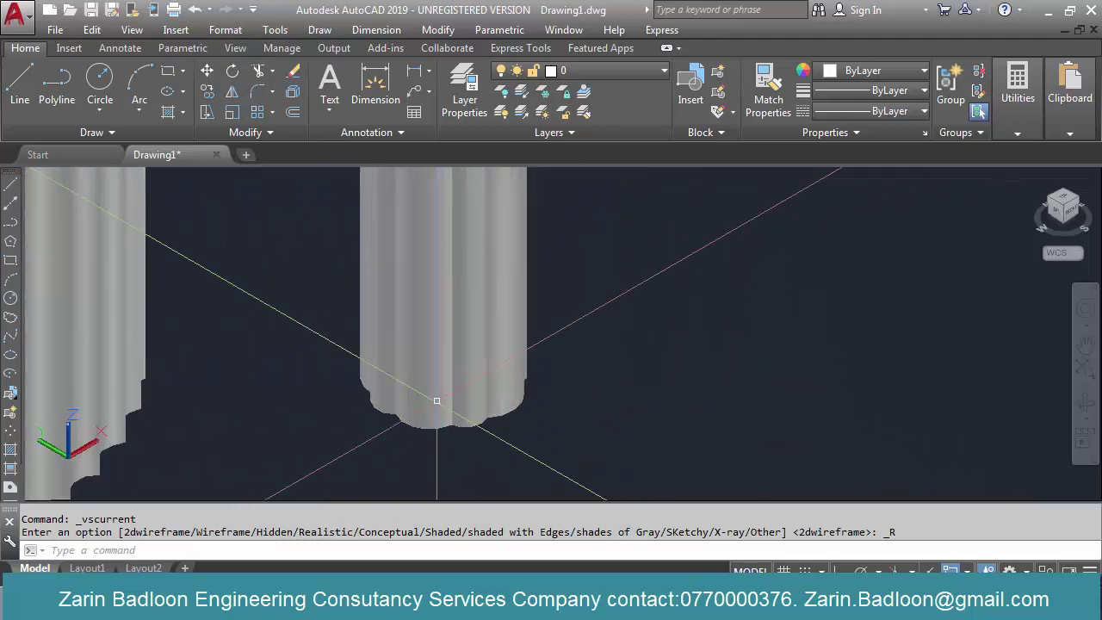
{"action": "scroll", "coordinate": [436, 401], "scroll_direction": "up", "scroll_amount": 2}
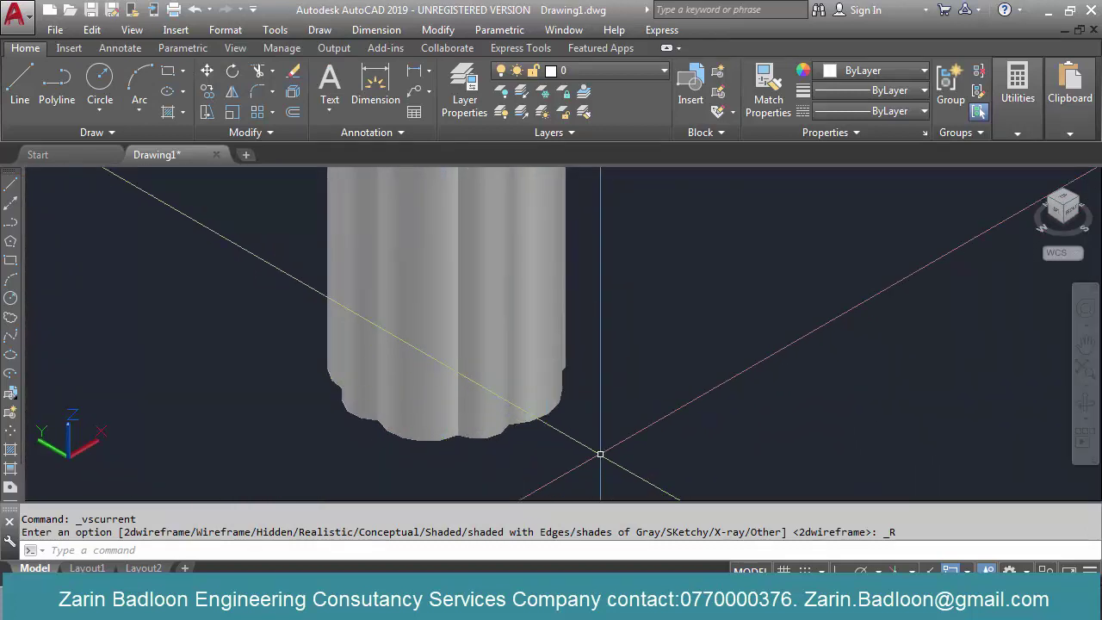
{"action": "scroll", "coordinate": [585, 444], "scroll_direction": "up", "scroll_amount": 5}
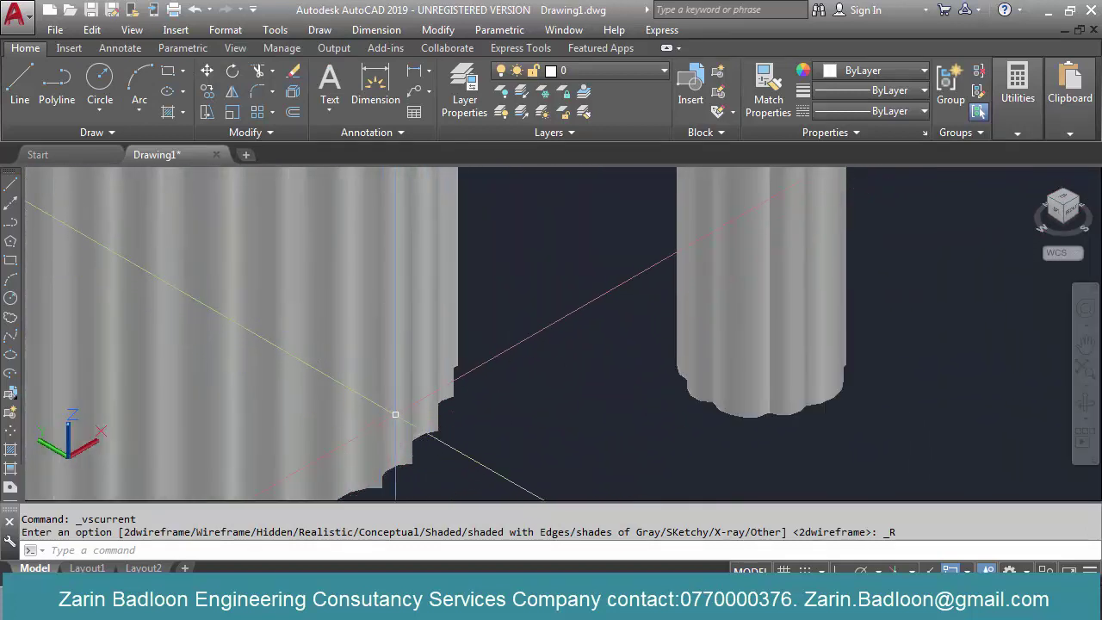
{"action": "scroll", "coordinate": [395, 414], "scroll_direction": "down", "scroll_amount": 2}
{"action": "scroll", "coordinate": [335, 430], "scroll_direction": "up", "scroll_amount": 3}
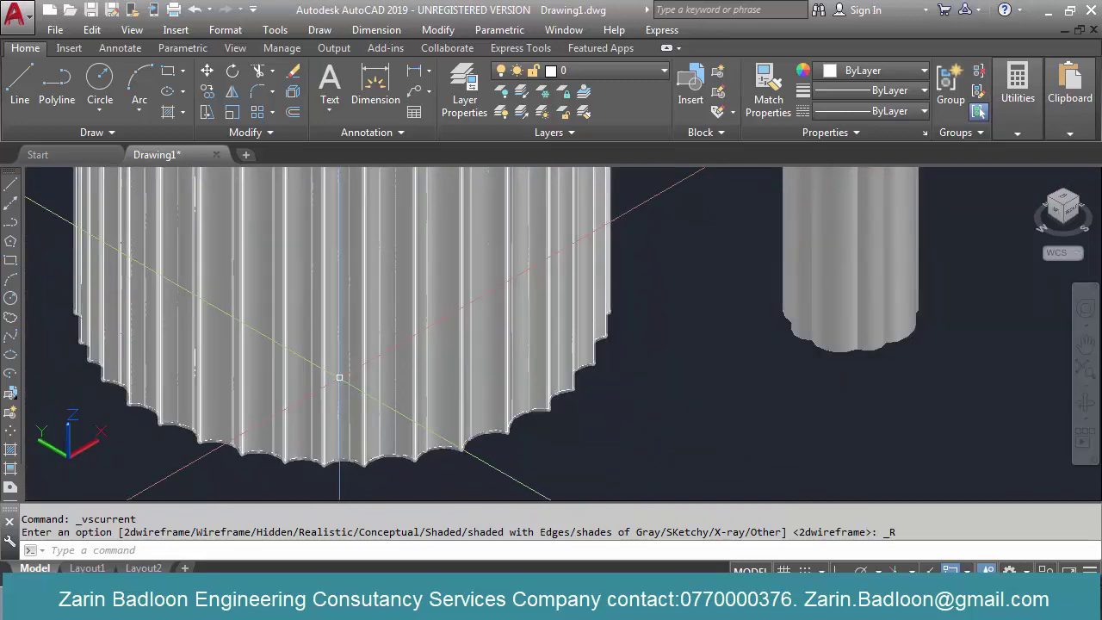
{"action": "scroll", "coordinate": [339, 377], "scroll_direction": "down", "scroll_amount": 4}
{"action": "scroll", "coordinate": [541, 371], "scroll_direction": "up", "scroll_amount": 5}
{"action": "scroll", "coordinate": [472, 448], "scroll_direction": "down", "scroll_amount": 6}
{"action": "scroll", "coordinate": [527, 366], "scroll_direction": "up", "scroll_amount": 3}
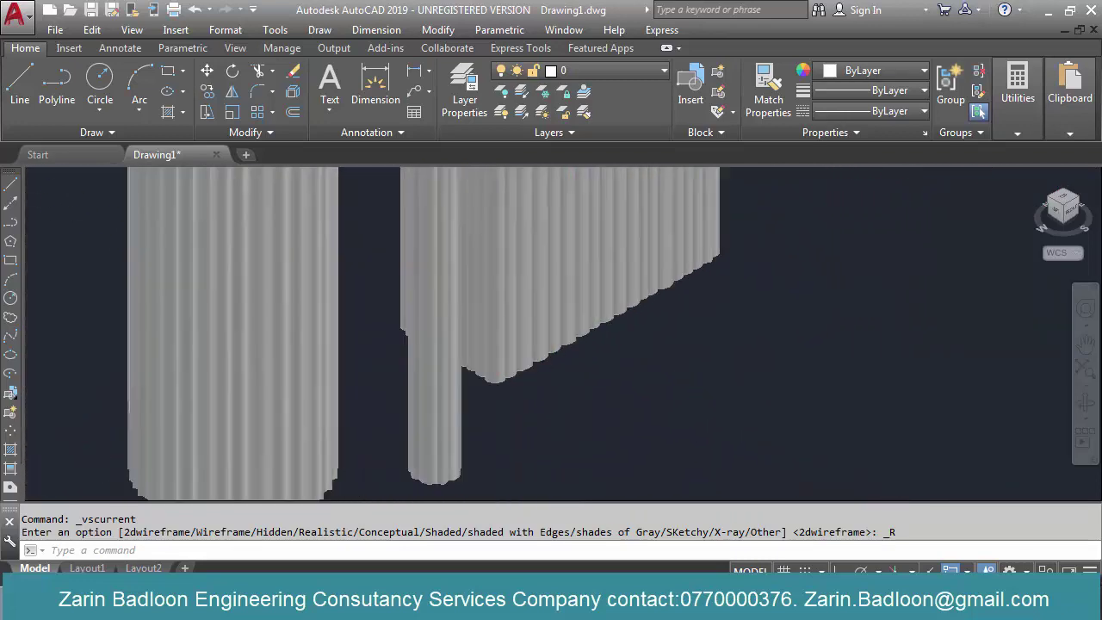
{"action": "scroll", "coordinate": [582, 312], "scroll_direction": "up", "scroll_amount": 4}
{"action": "scroll", "coordinate": [638, 413], "scroll_direction": "down", "scroll_amount": 5}
{"action": "middle_click_drag", "start_coordinate": [638, 339], "coordinate": [641, 487]}
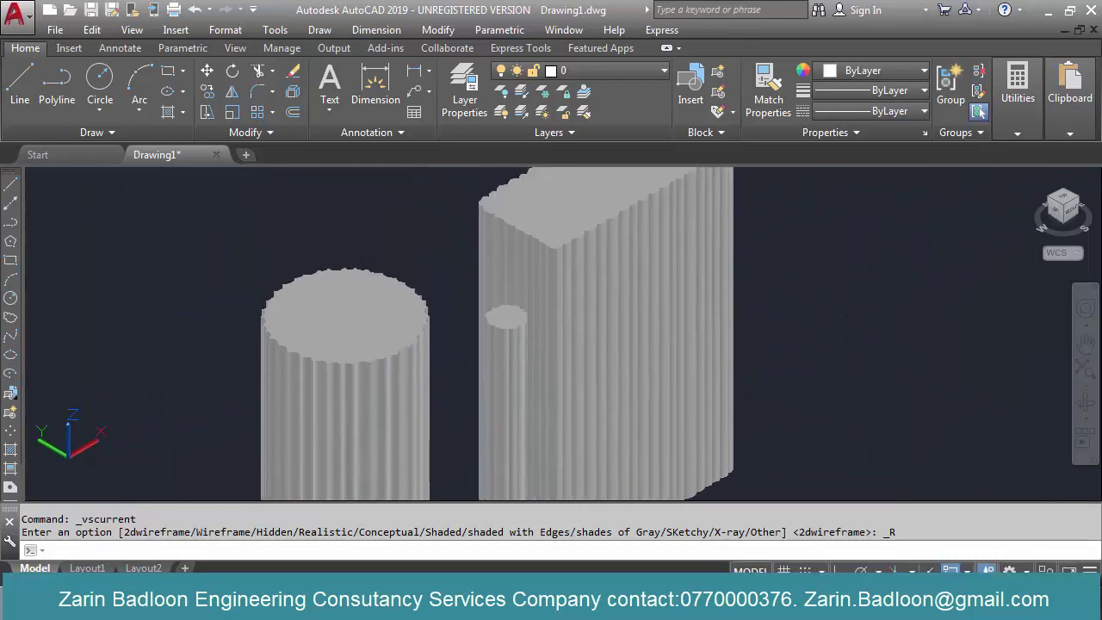
{"action": "scroll", "coordinate": [725, 442], "scroll_direction": "down", "scroll_amount": 3}
{"action": "scroll", "coordinate": [669, 358], "scroll_direction": "up", "scroll_amount": 6}
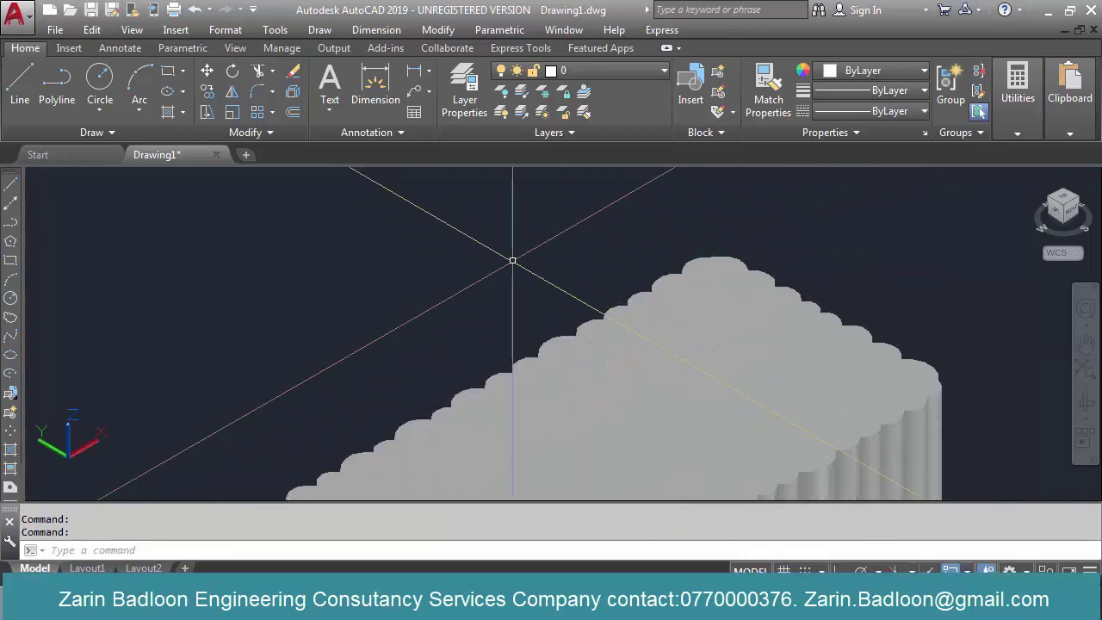
{"action": "scroll", "coordinate": [516, 258], "scroll_direction": "down", "scroll_amount": 8}
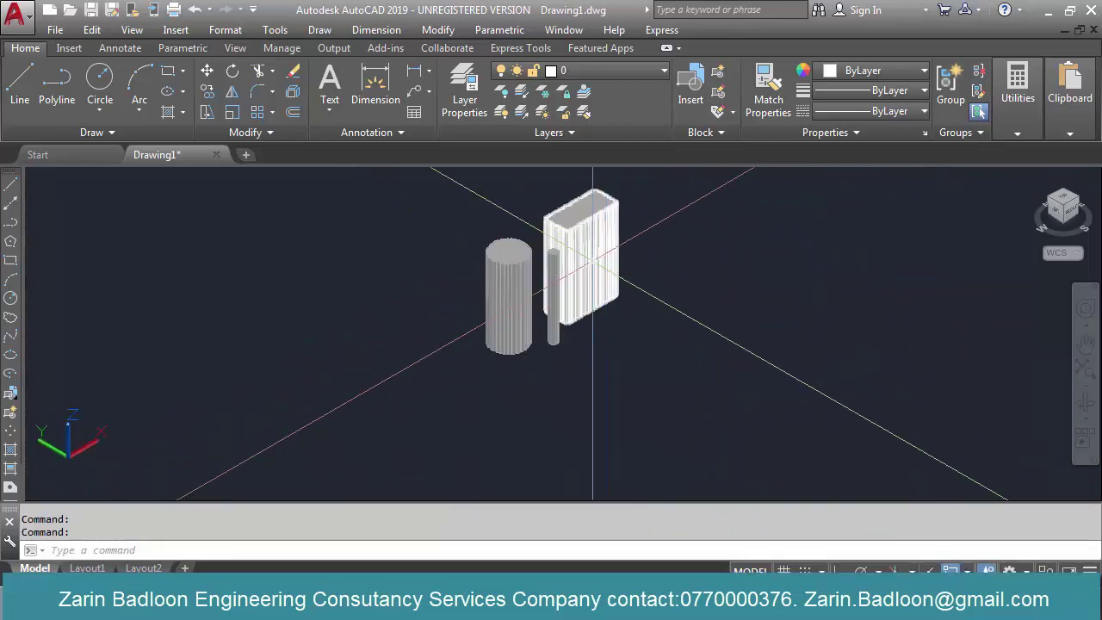
{"action": "scroll", "coordinate": [522, 249], "scroll_direction": "up", "scroll_amount": 2}
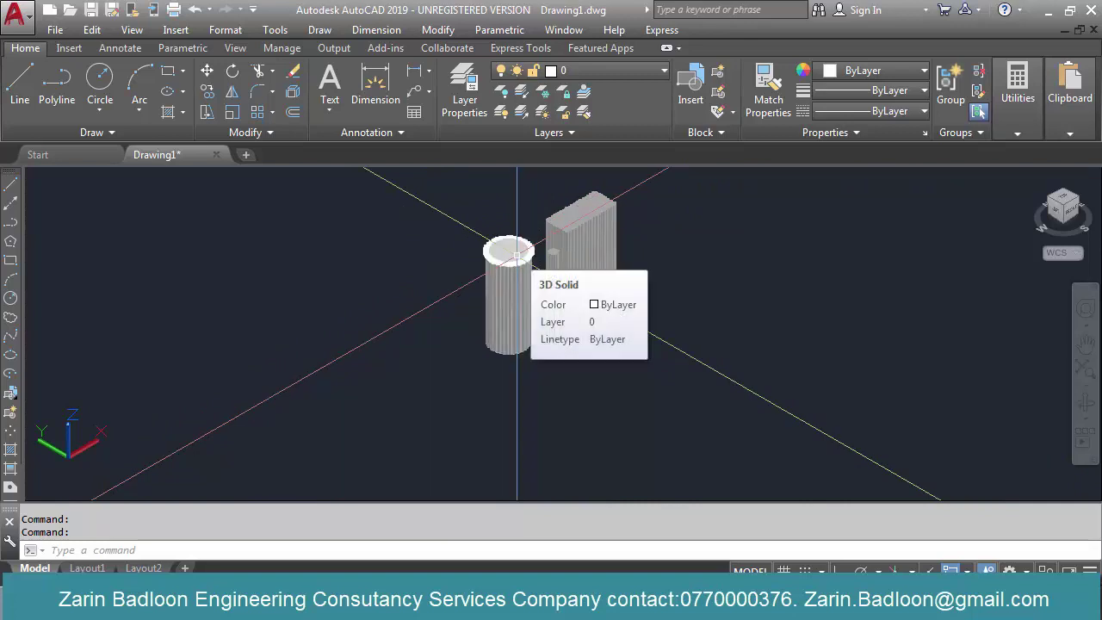
Undo the 3D view, the extrusions and the small revision cloud, keeping the flat circular and rectangular clouds
{"action": "key", "text": "ctrl+z"}
{"action": "scroll", "coordinate": [490, 263], "scroll_direction": "up", "scroll_amount": 10}
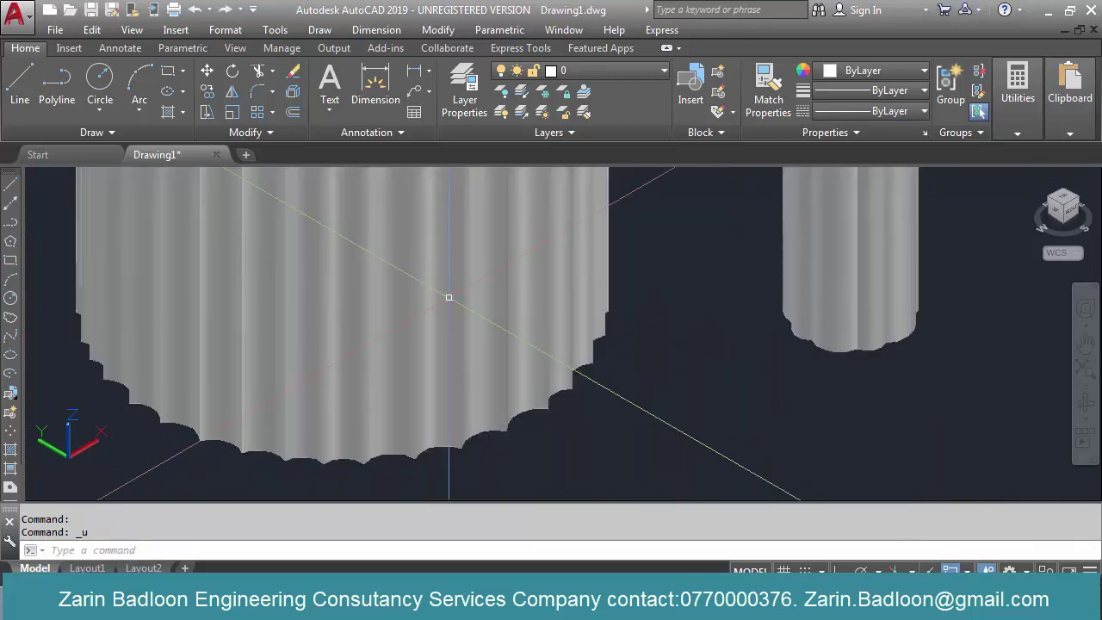
{"action": "key", "text": "ctrl+z"}
{"action": "key", "text": "ctrl+z"}
{"action": "key", "text": "ctrl+z"}
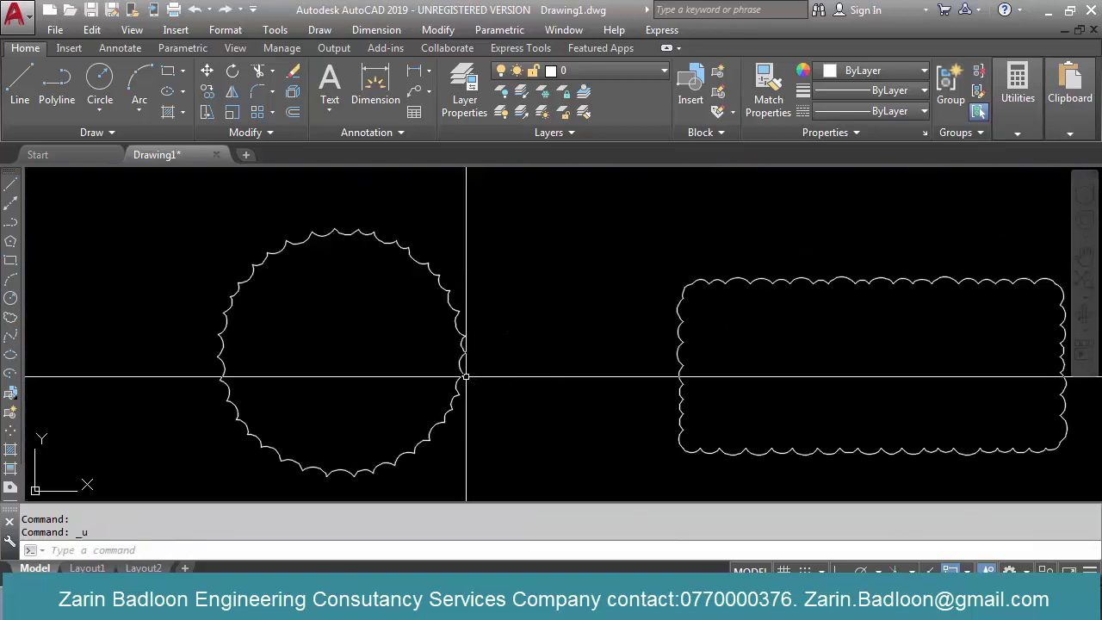
Draw a closed freehand revision cloud in Calligraphy arc style, starting between the two clouds and overlapping the rectangular one
{"action": "scroll", "coordinate": [478, 387], "scroll_direction": "down", "scroll_amount": 4}
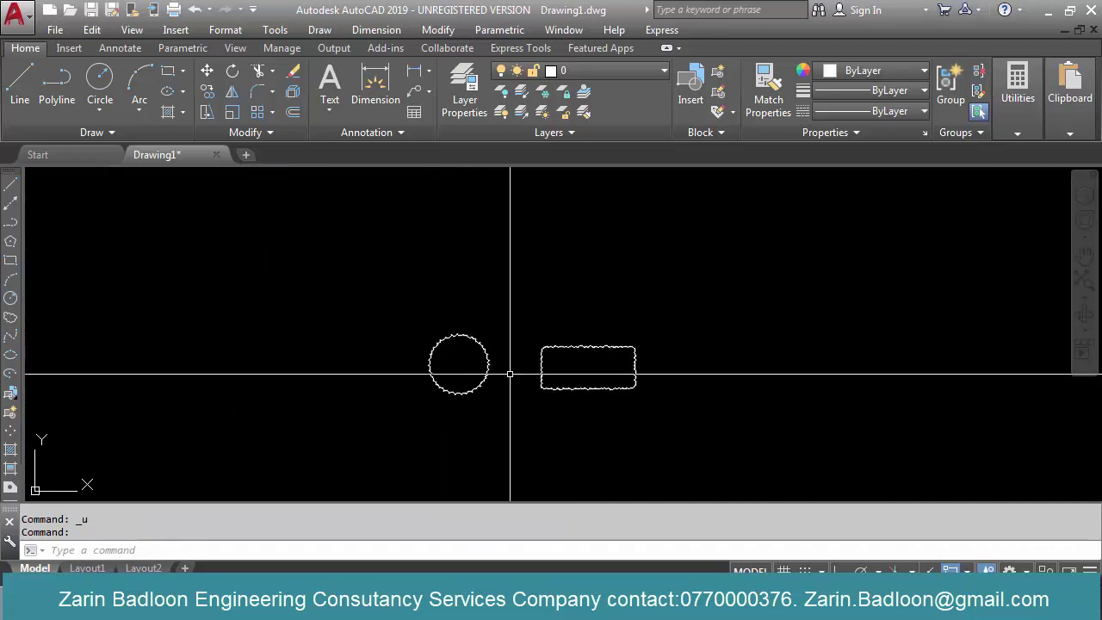
{"action": "scroll", "coordinate": [487, 362], "scroll_direction": "up", "scroll_amount": 5}
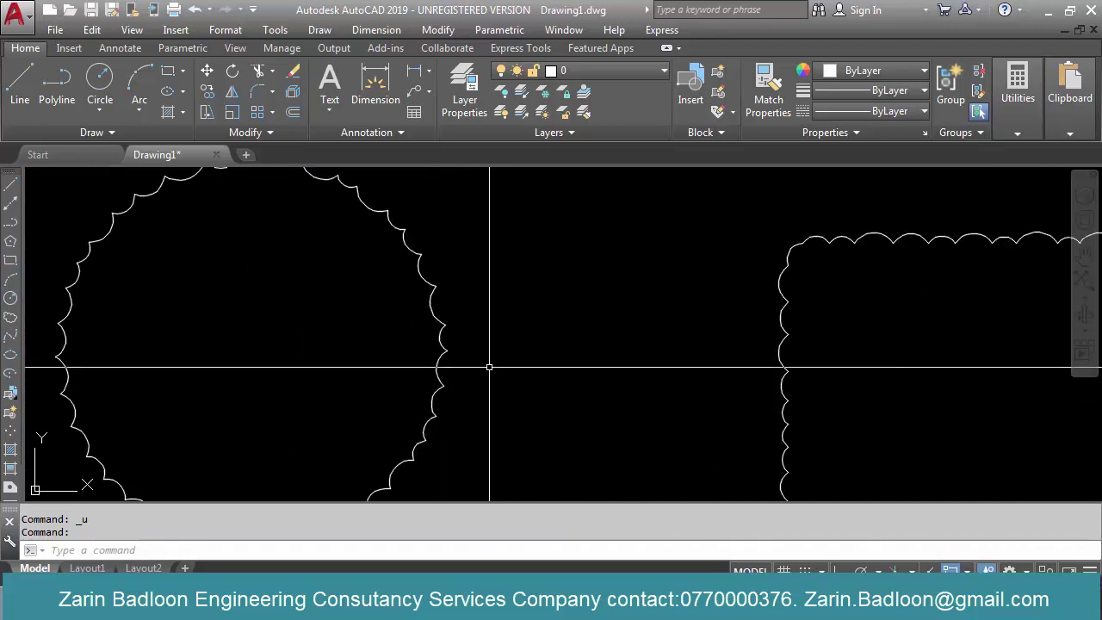
{"action": "scroll", "coordinate": [431, 284], "scroll_direction": "up", "scroll_amount": 2}
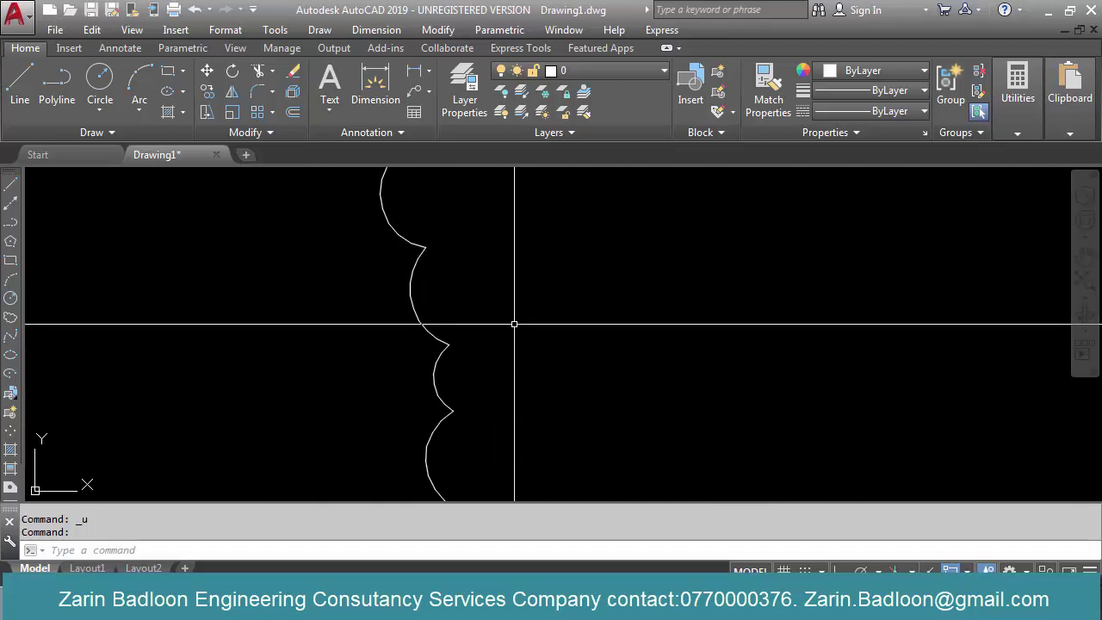
{"action": "scroll", "coordinate": [495, 345], "scroll_direction": "down", "scroll_amount": 5}
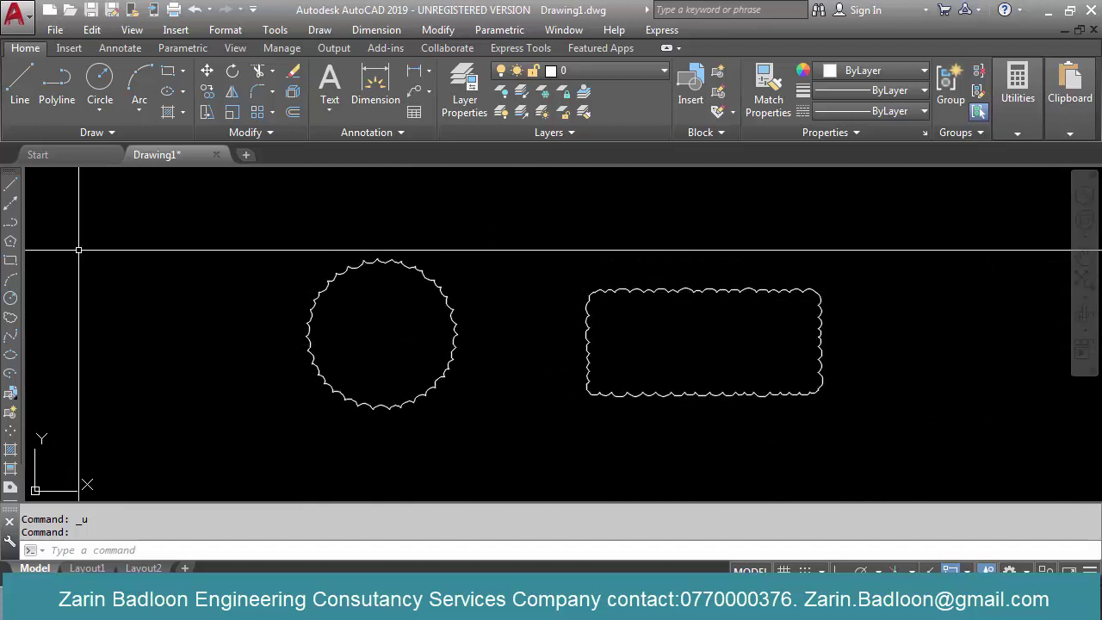
{"action": "left_click", "coordinate": [10, 317]}
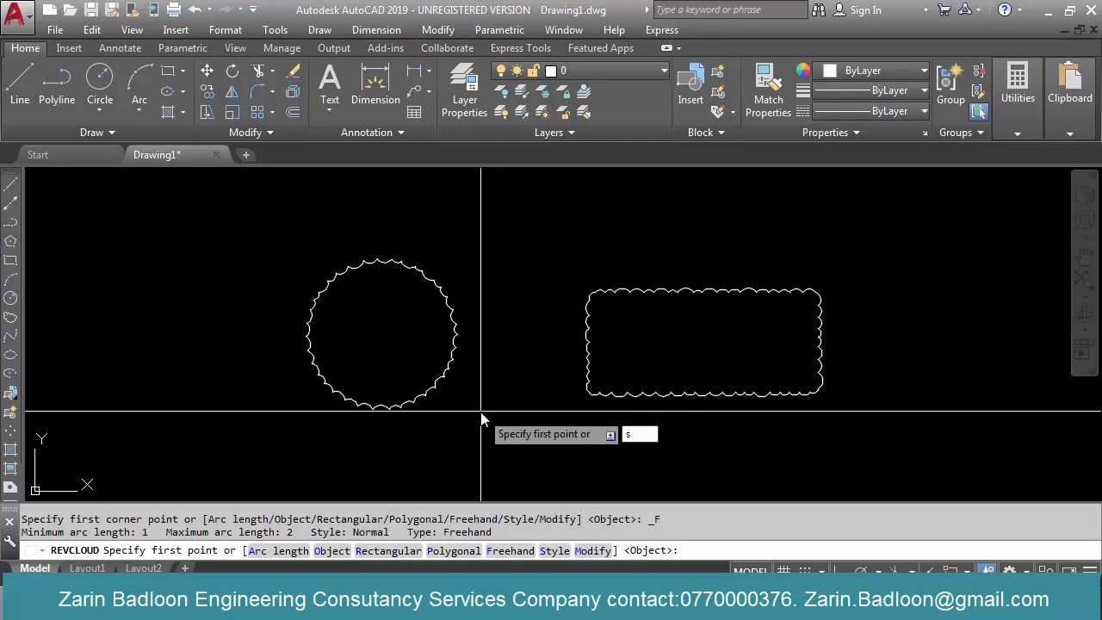
{"action": "key", "text": "Return"}
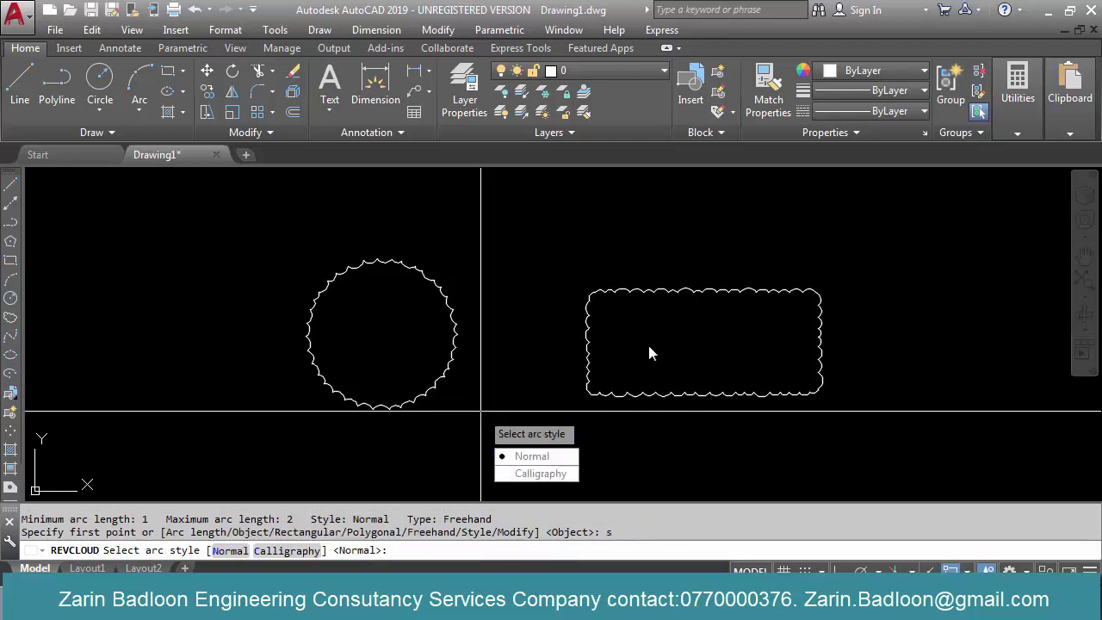
{"action": "left_click", "coordinate": [535, 474]}
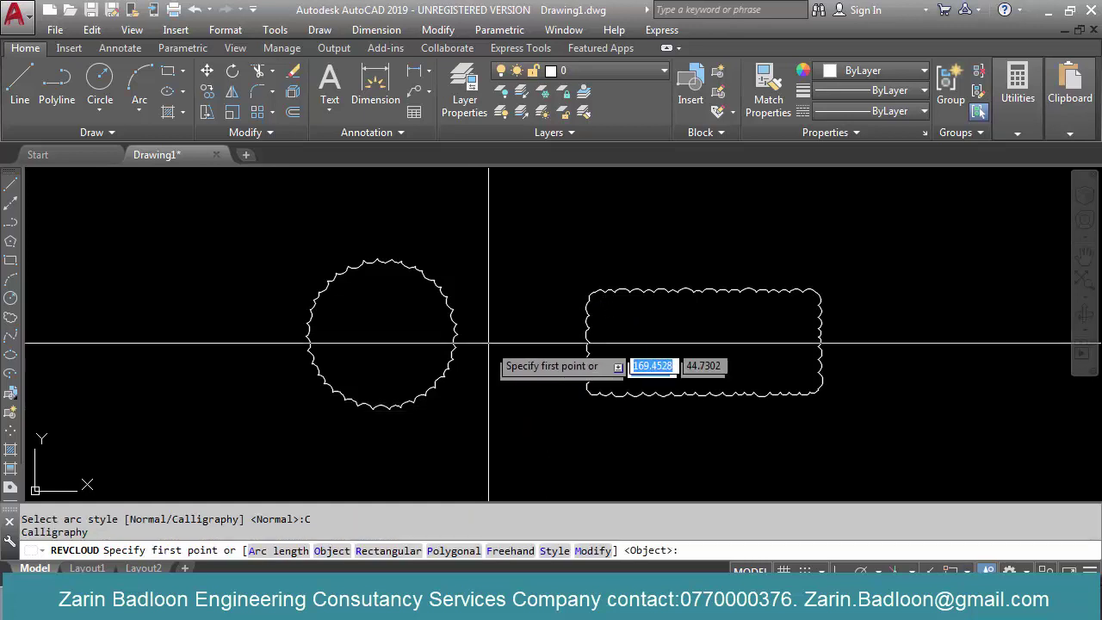
{"action": "left_click", "coordinate": [499, 313]}
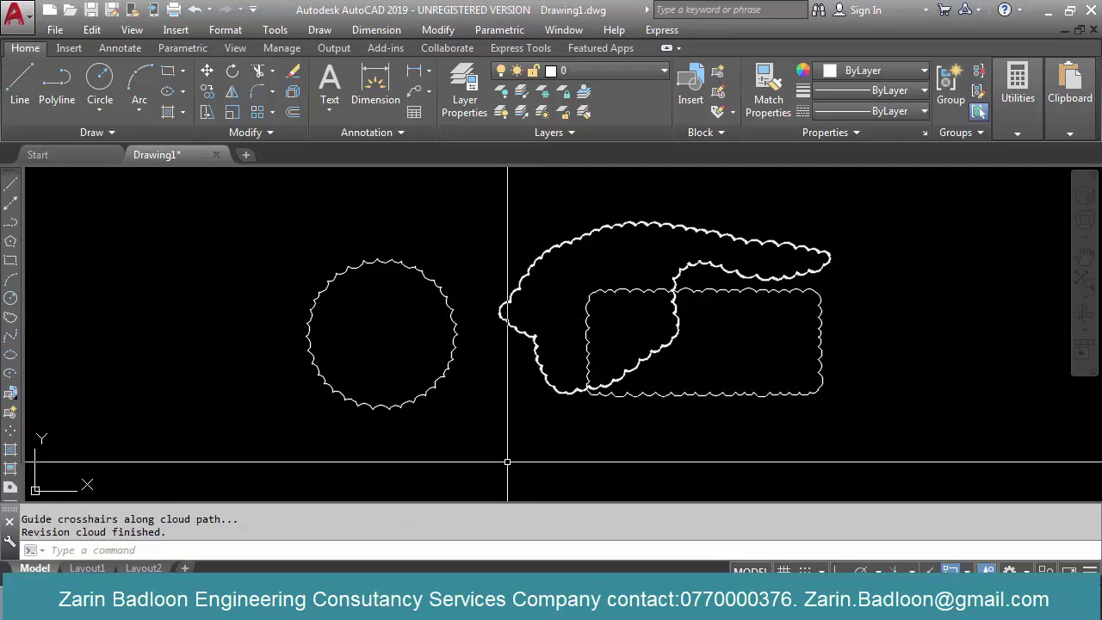
Erase the freehand, circular and rectangular revision clouds from the drawing
{"action": "scroll", "coordinate": [611, 240], "scroll_direction": "up", "scroll_amount": 5}
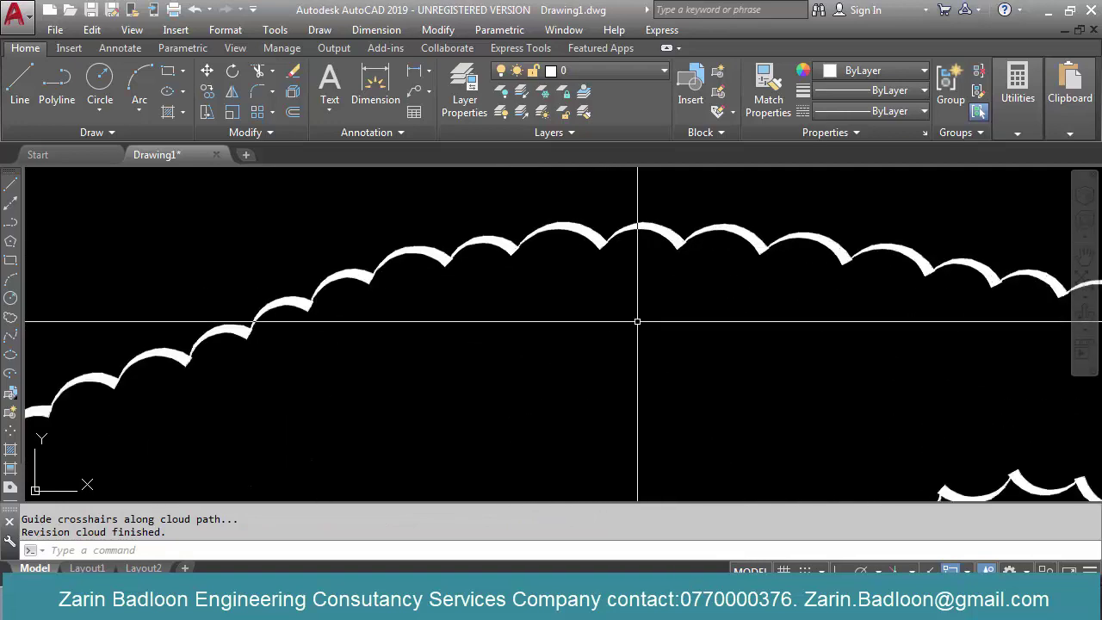
{"action": "scroll", "coordinate": [615, 298], "scroll_direction": "down", "scroll_amount": 5}
{"action": "middle_click_drag", "start_coordinate": [575, 303], "coordinate": [581, 265]}
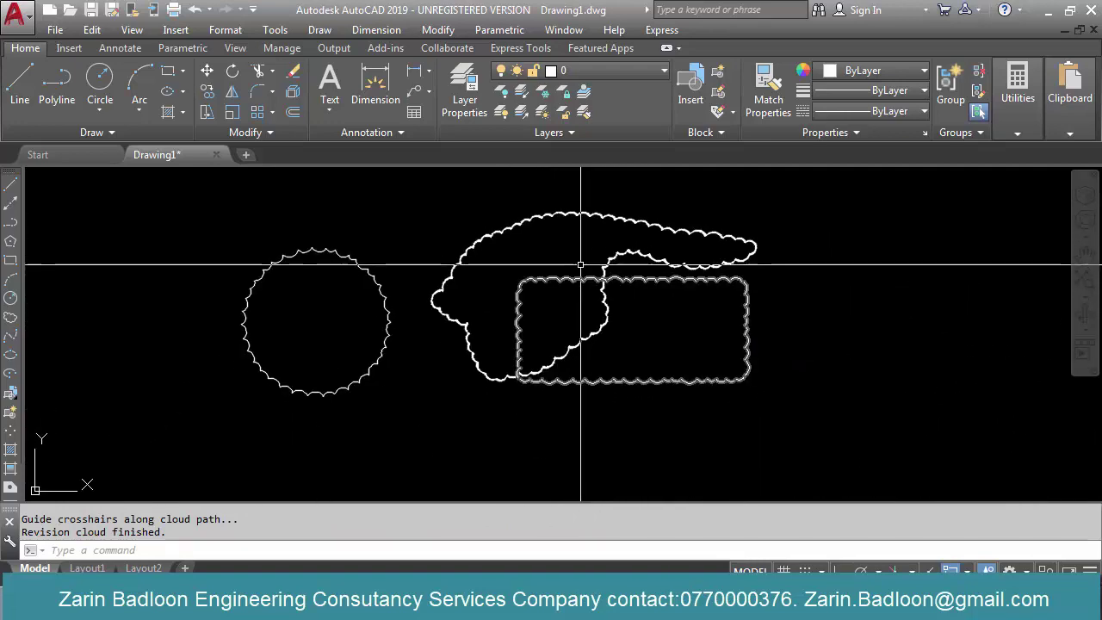
{"action": "scroll", "coordinate": [580, 267], "scroll_direction": "up", "scroll_amount": 3}
{"action": "scroll", "coordinate": [450, 253], "scroll_direction": "down", "scroll_amount": 4}
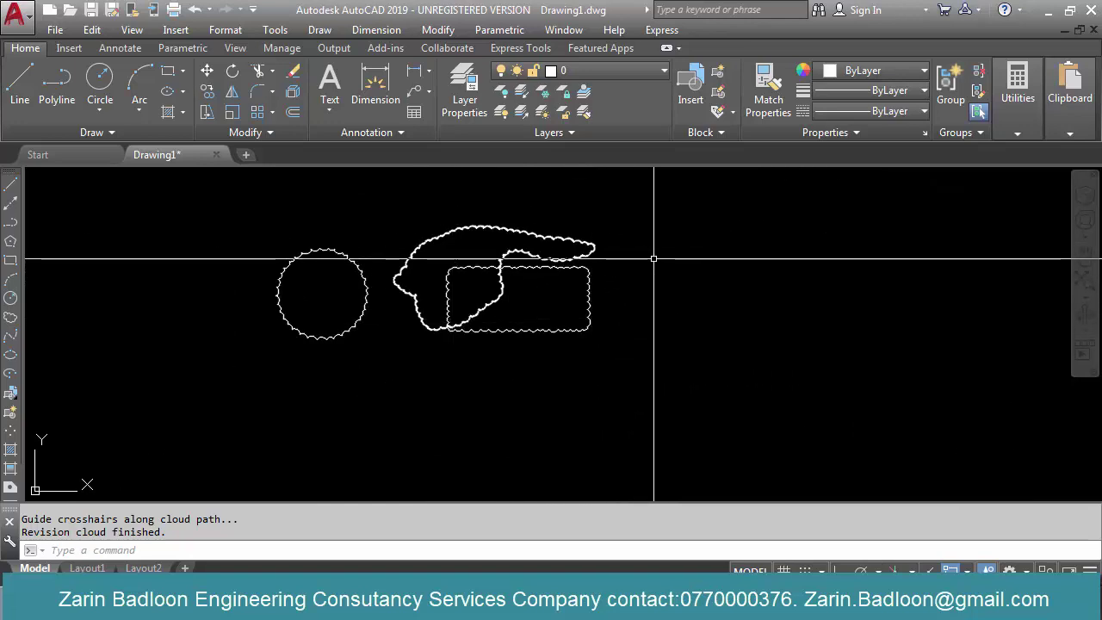
{"action": "type", "text": "e"}
{"action": "key", "text": "Return"}
{"action": "left_click", "coordinate": [654, 226]}
{"action": "left_click", "coordinate": [298, 322]}
{"action": "key", "text": "Return"}
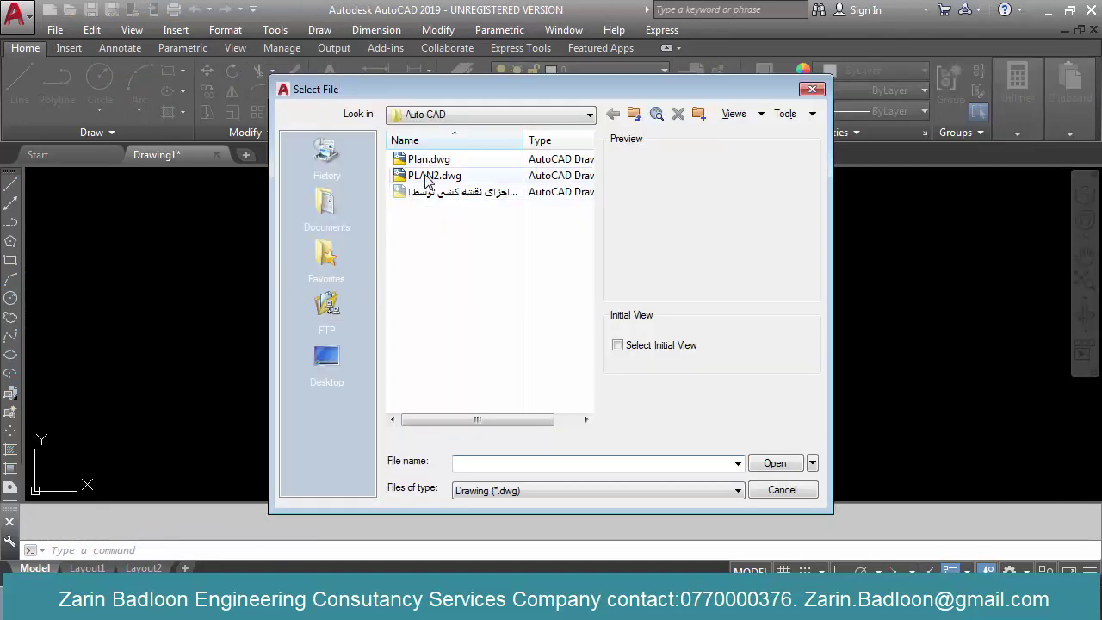
Open Plan.dwg from the Auto CAD folder and locate the building's front elevation
{"action": "left_click", "coordinate": [774, 463]}
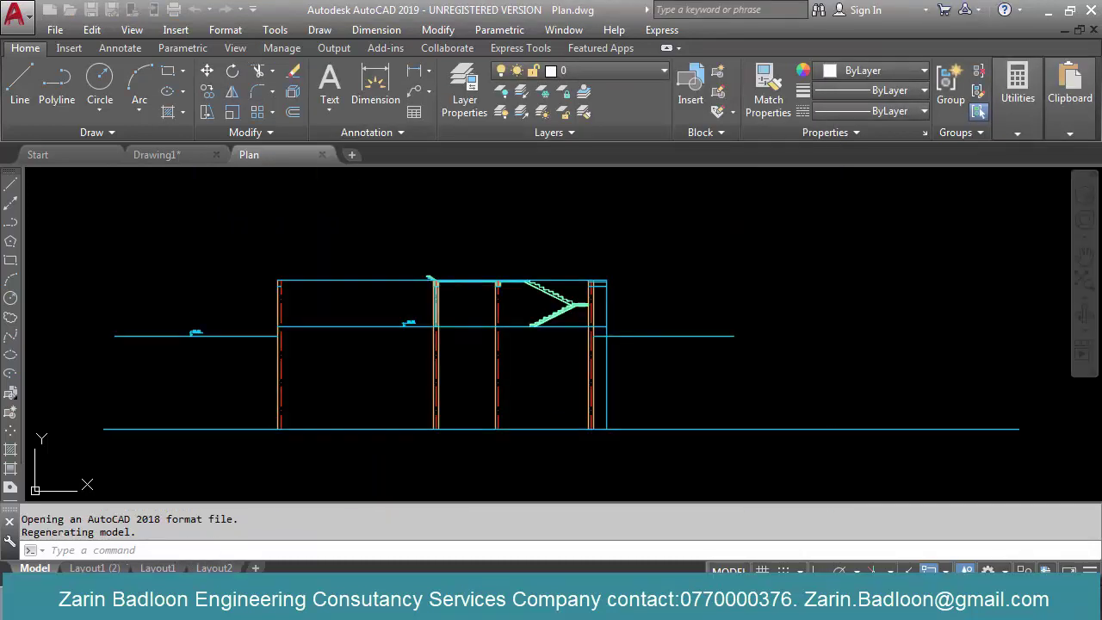
{"action": "scroll", "coordinate": [735, 405], "scroll_direction": "down", "scroll_amount": 5}
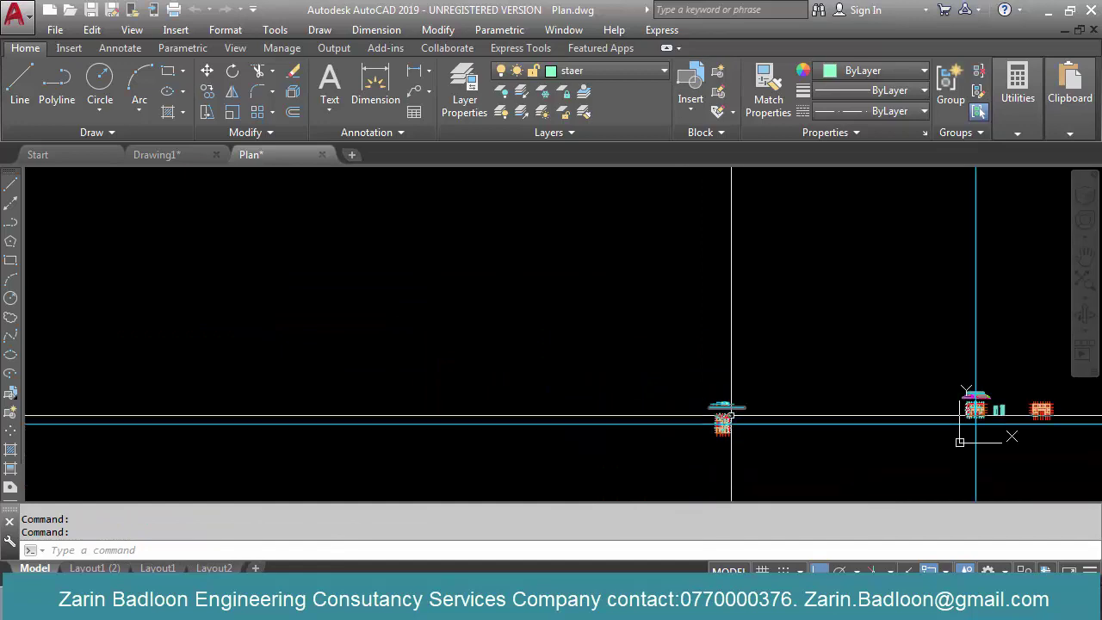
{"action": "scroll", "coordinate": [987, 402], "scroll_direction": "up", "scroll_amount": 9}
{"action": "middle_click_drag", "start_coordinate": [826, 304], "coordinate": [736, 357]}
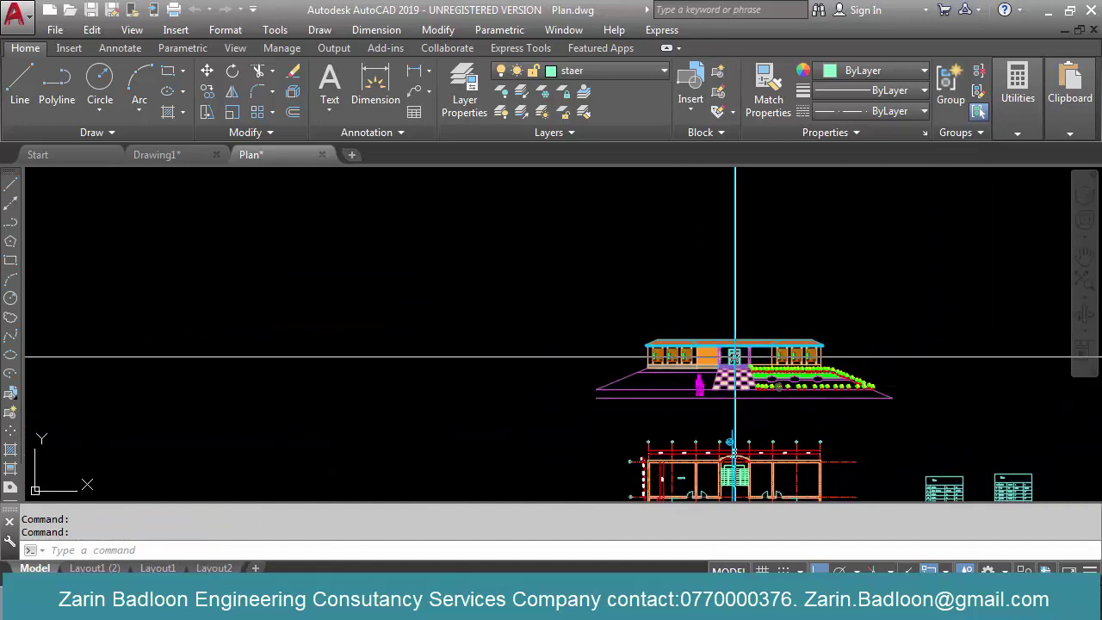
{"action": "scroll", "coordinate": [737, 357], "scroll_direction": "up", "scroll_amount": 5}
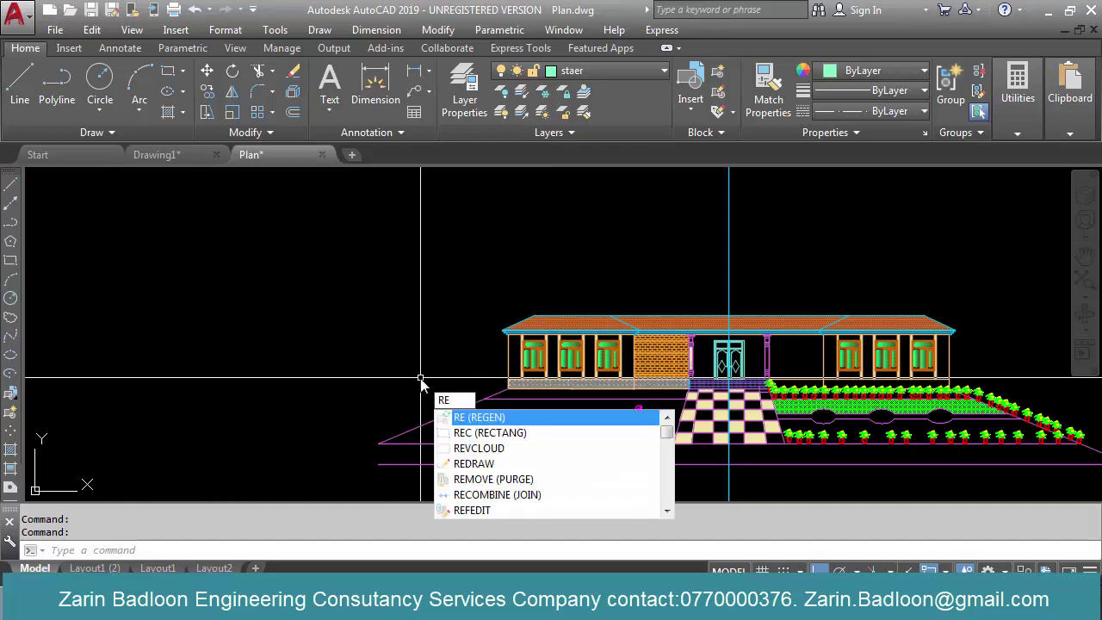
Draw a rectangle from the lower-left corner of the elevation's building to a point above and beyond the garden's right end
{"action": "key", "text": "Return"}
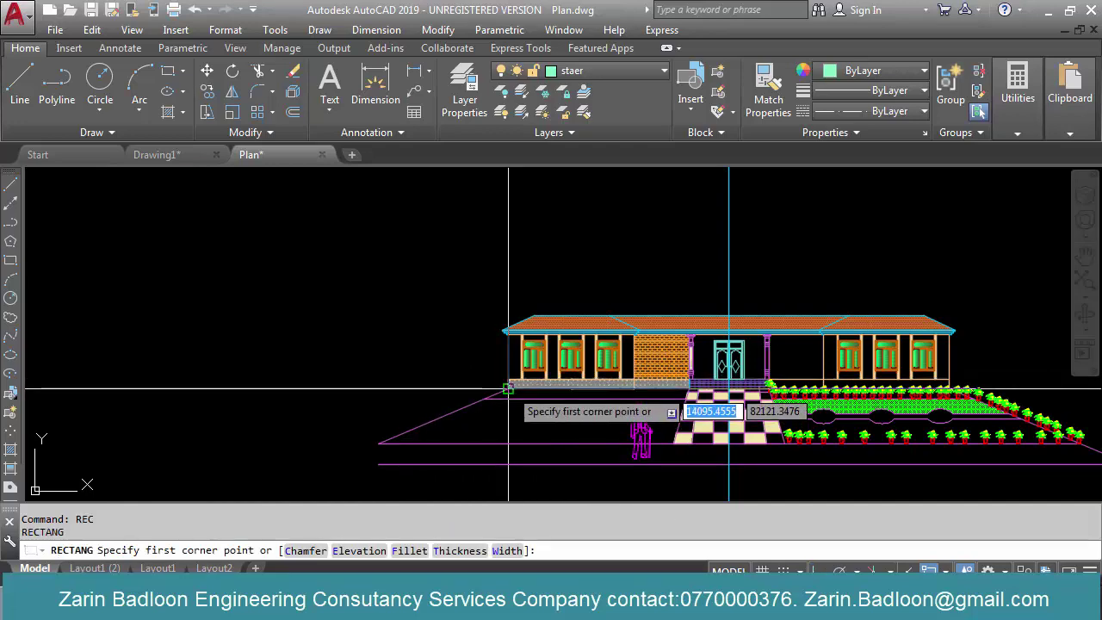
{"action": "left_click", "coordinate": [508, 389]}
{"action": "scroll", "coordinate": [757, 353], "scroll_direction": "down", "scroll_amount": 4}
{"action": "left_click", "coordinate": [885, 284]}
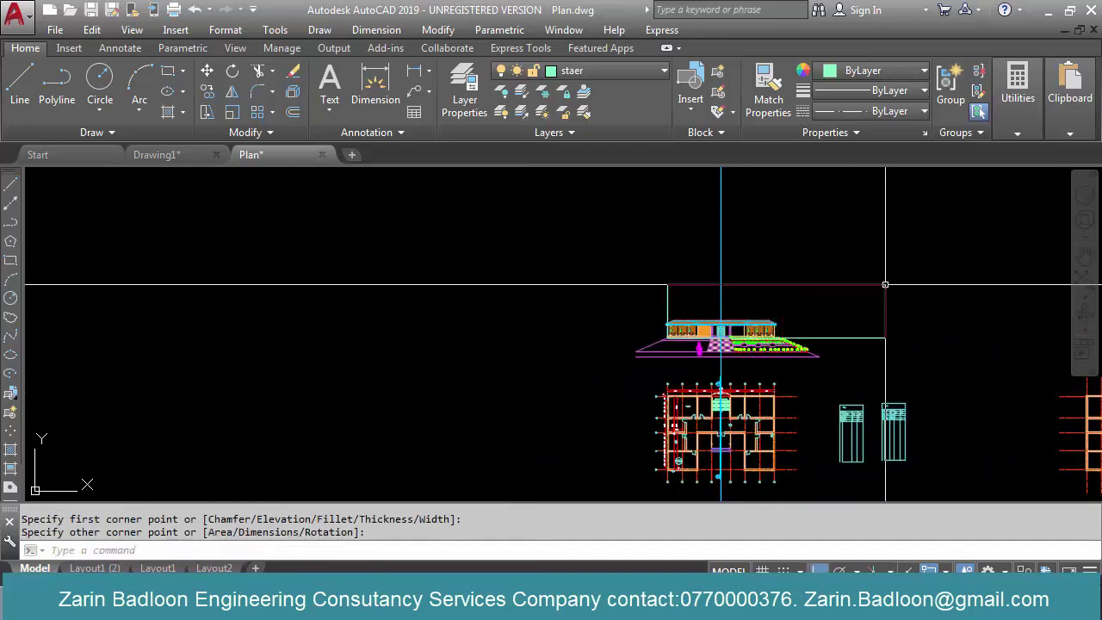
{"action": "scroll", "coordinate": [851, 367], "scroll_direction": "up", "scroll_amount": 2}
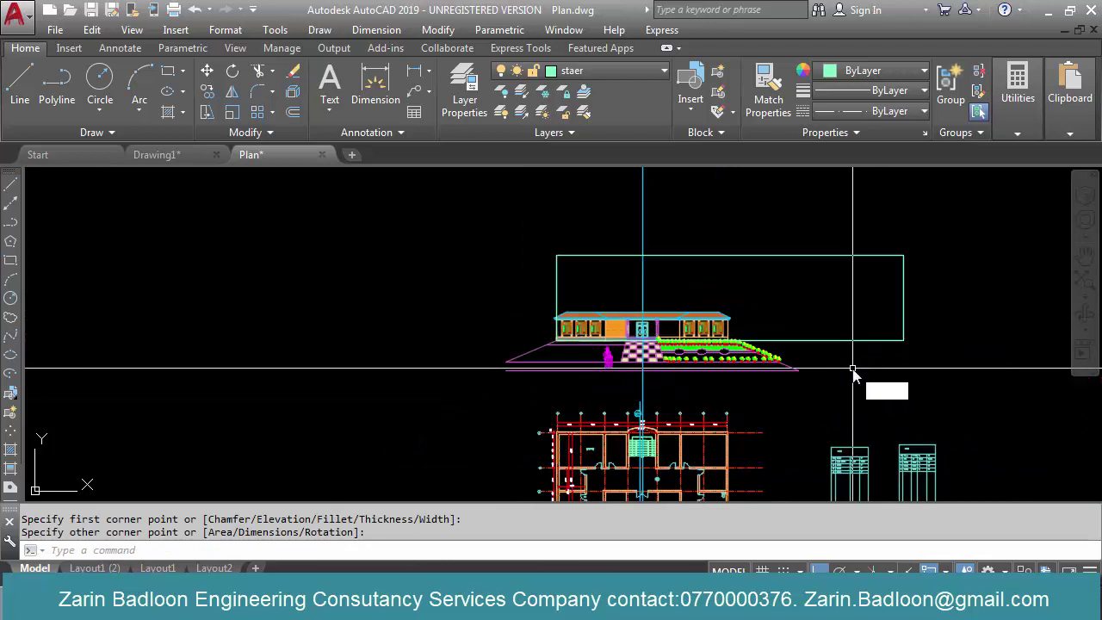
Move the rectangle horizontally to the left so that it frames the building on both sides
{"action": "type", "text": "m"}
{"action": "key", "text": "Return"}
{"action": "left_click", "coordinate": [850, 339]}
{"action": "key", "text": "Return"}
{"action": "left_click", "coordinate": [876, 355]}
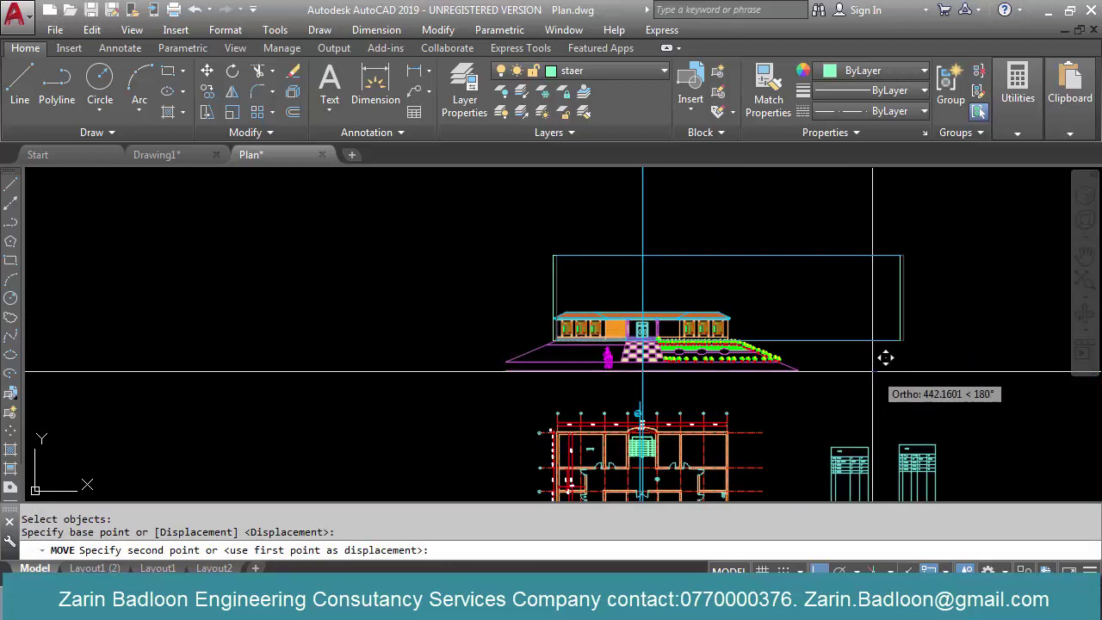
{"action": "left_click", "coordinate": [826, 355]}
{"action": "scroll", "coordinate": [642, 314], "scroll_direction": "up", "scroll_amount": 4}
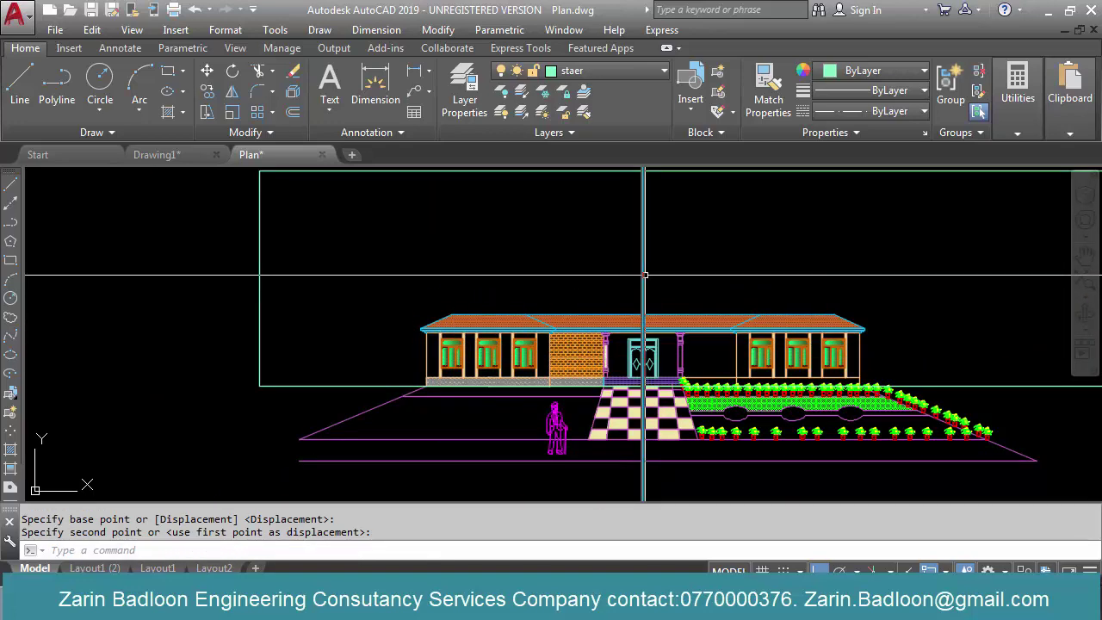
Erase the long vertical line running through the middle of the front elevation
{"action": "scroll", "coordinate": [668, 267], "scroll_direction": "down", "scroll_amount": 3}
{"action": "key", "text": "Return"}
{"action": "left_click", "coordinate": [664, 257]}
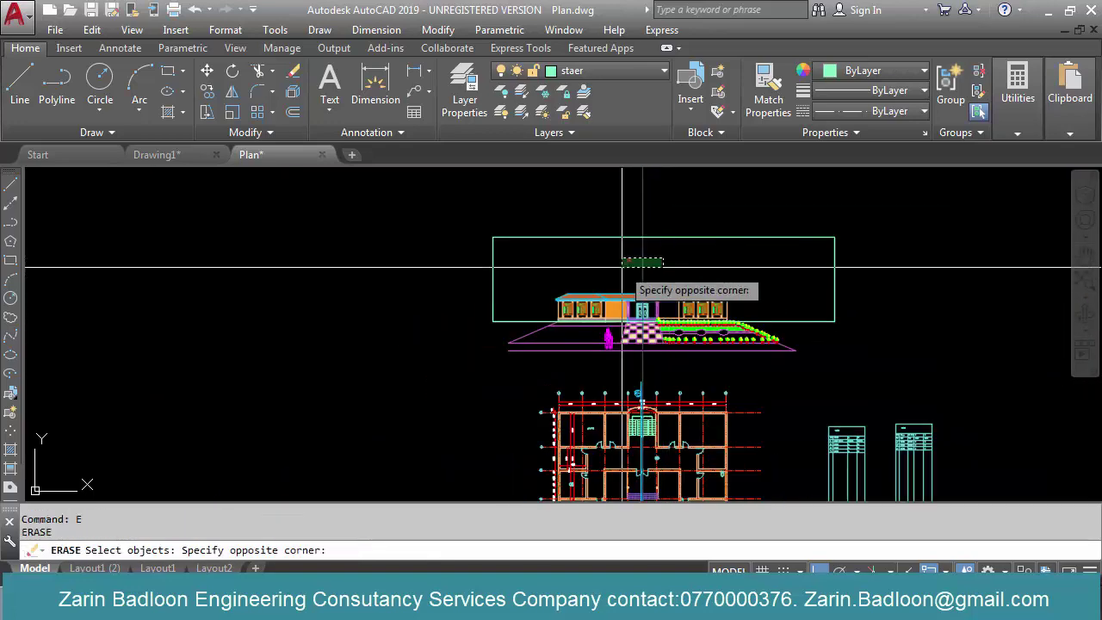
{"action": "left_click", "coordinate": [622, 268]}
{"action": "key", "text": "Return"}
{"action": "middle_click_drag", "start_coordinate": [616, 297], "coordinate": [618, 343]}
{"action": "scroll", "coordinate": [583, 332], "scroll_direction": "up", "scroll_amount": 2}
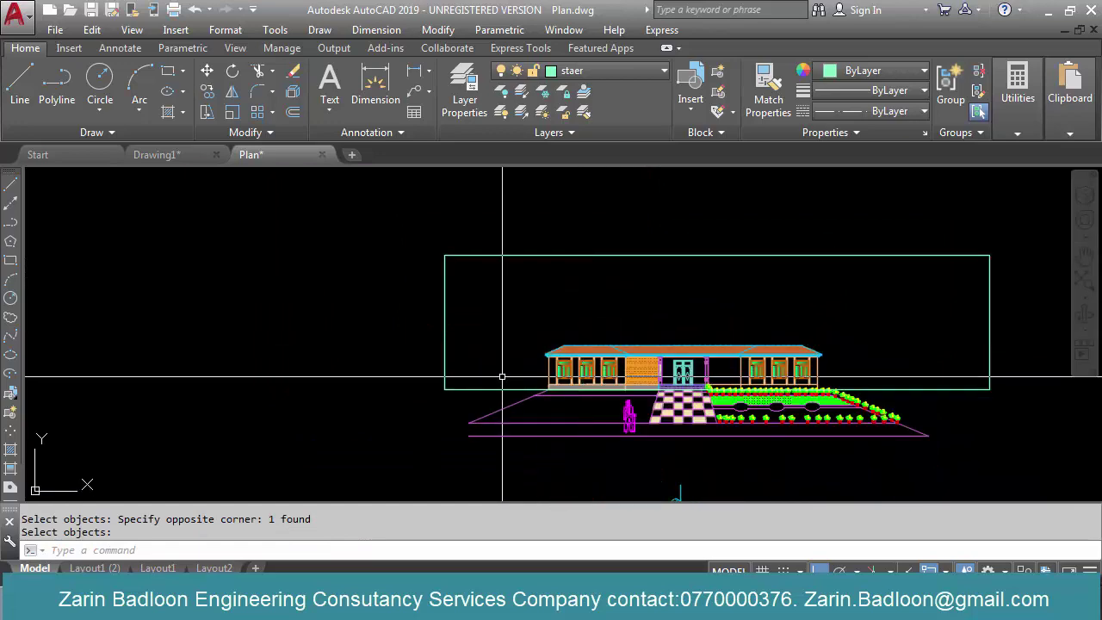
{"action": "scroll", "coordinate": [504, 386], "scroll_direction": "up", "scroll_amount": 5}
{"action": "scroll", "coordinate": [504, 386], "scroll_direction": "down", "scroll_amount": 4}
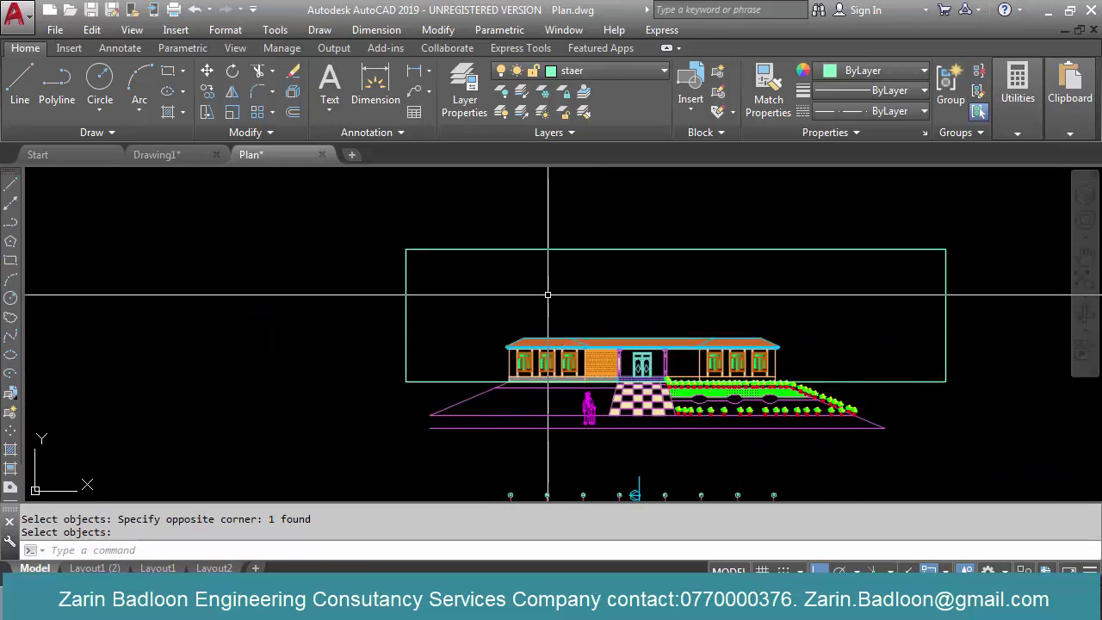
Start a freehand revision cloud and set its arc style to Normal
{"action": "left_click", "coordinate": [13, 319]}
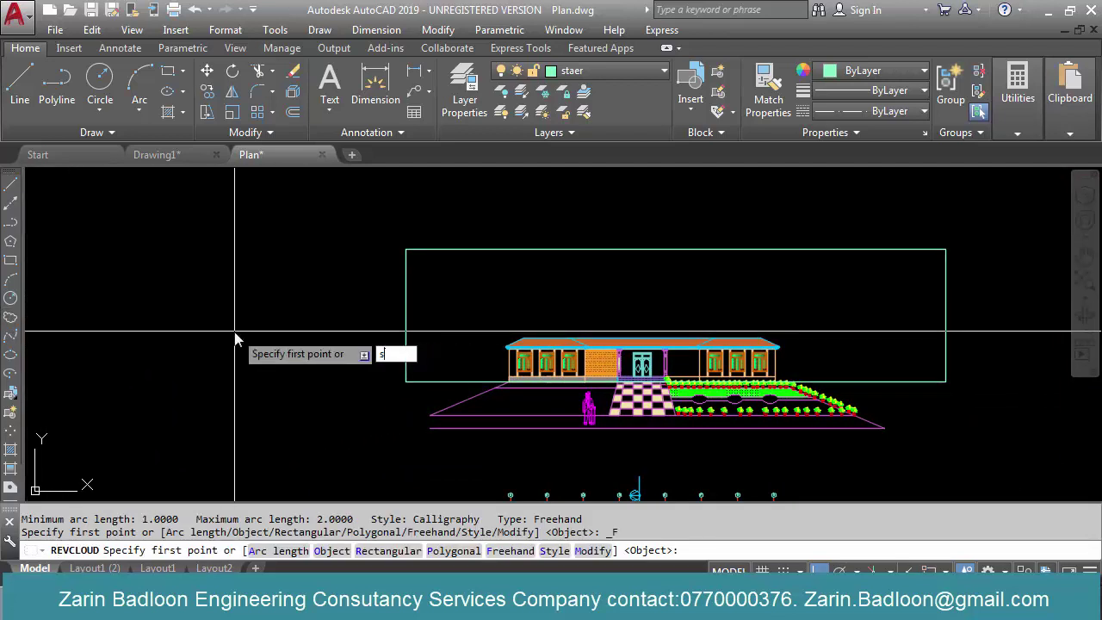
{"action": "key", "text": "Return"}
{"action": "left_click", "coordinate": [279, 378]}
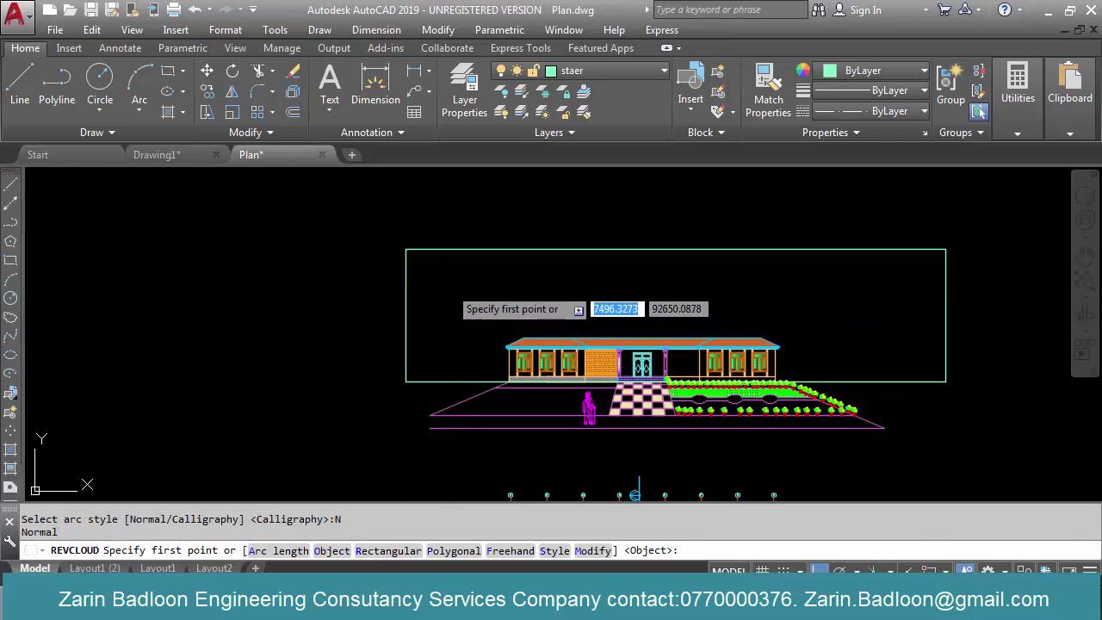
Draw a freehand revision cloud in the sky above the building's left end without reversing the arc direction
{"action": "left_click", "coordinate": [449, 283]}
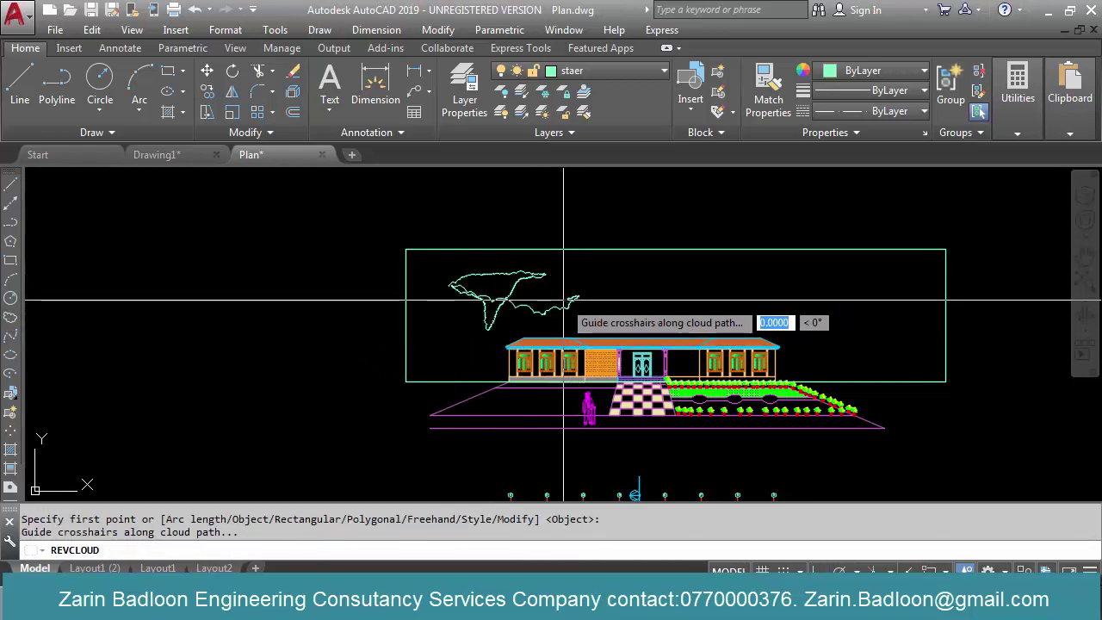
{"action": "key", "text": "Escape"}
{"action": "key", "text": "Return"}
{"action": "left_click", "coordinate": [457, 300]}
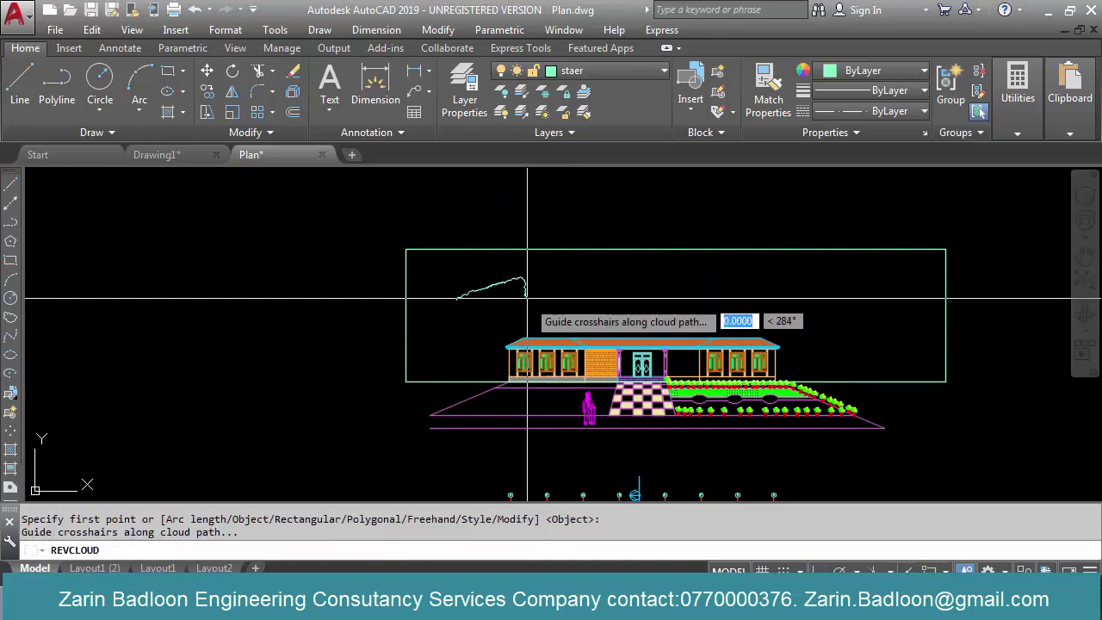
{"action": "scroll", "coordinate": [455, 302], "scroll_direction": "up", "scroll_amount": 3}
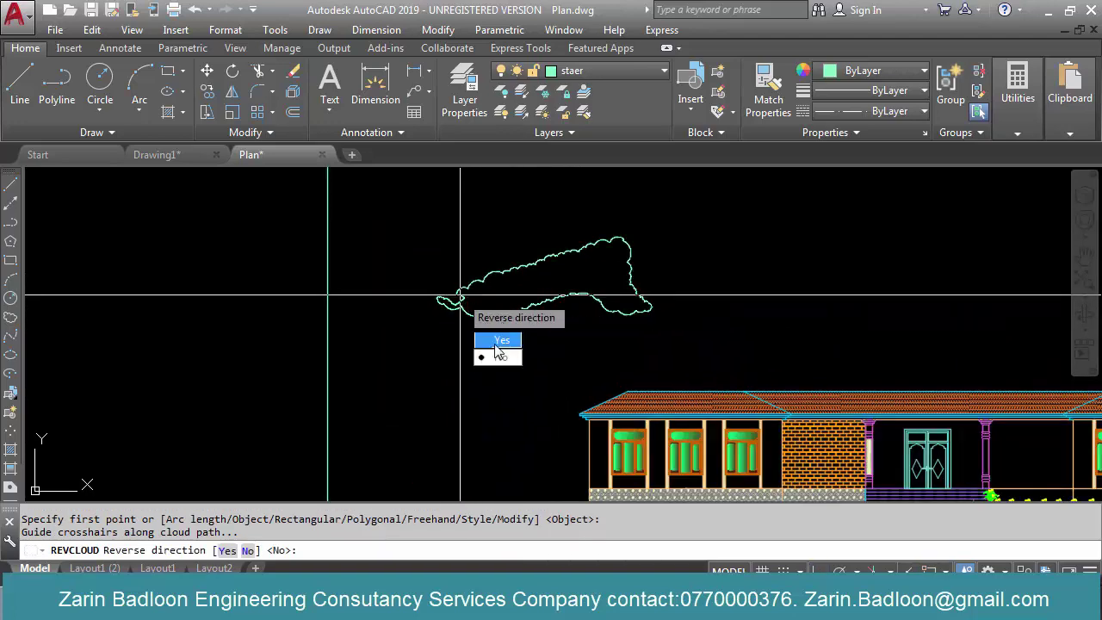
{"action": "left_click", "coordinate": [499, 358]}
{"action": "scroll", "coordinate": [511, 295], "scroll_direction": "down", "scroll_amount": 3}
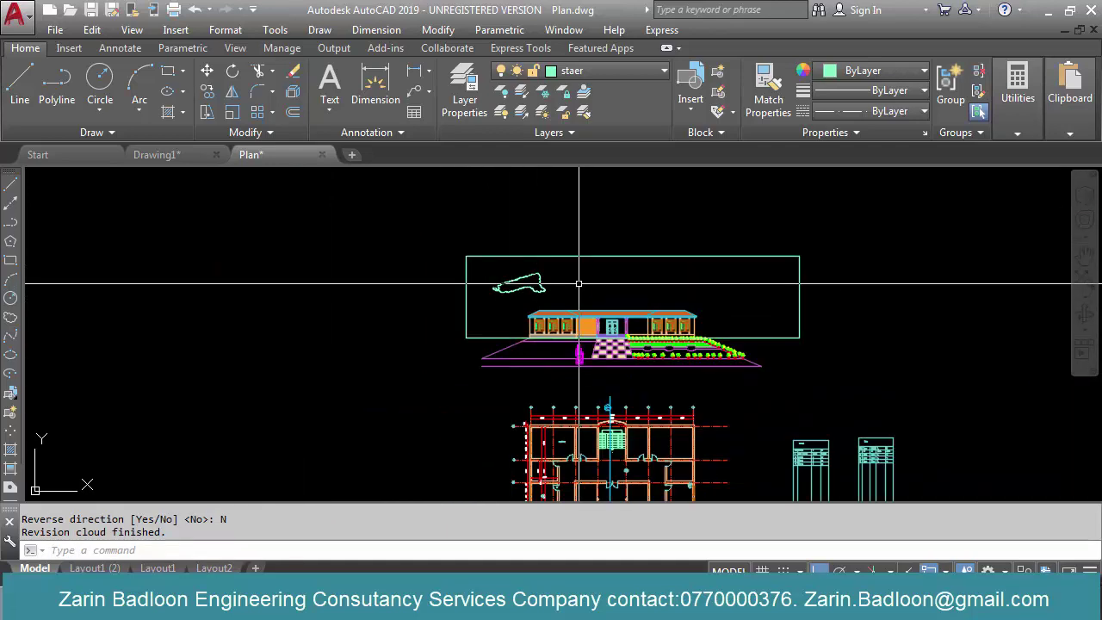
Draw a second freehand cloud in the sky above the building's entrance, keeping the arc direction
{"action": "scroll", "coordinate": [578, 270], "scroll_direction": "up", "scroll_amount": 2}
{"action": "key", "text": "Return"}
{"action": "left_click", "coordinate": [625, 284]}
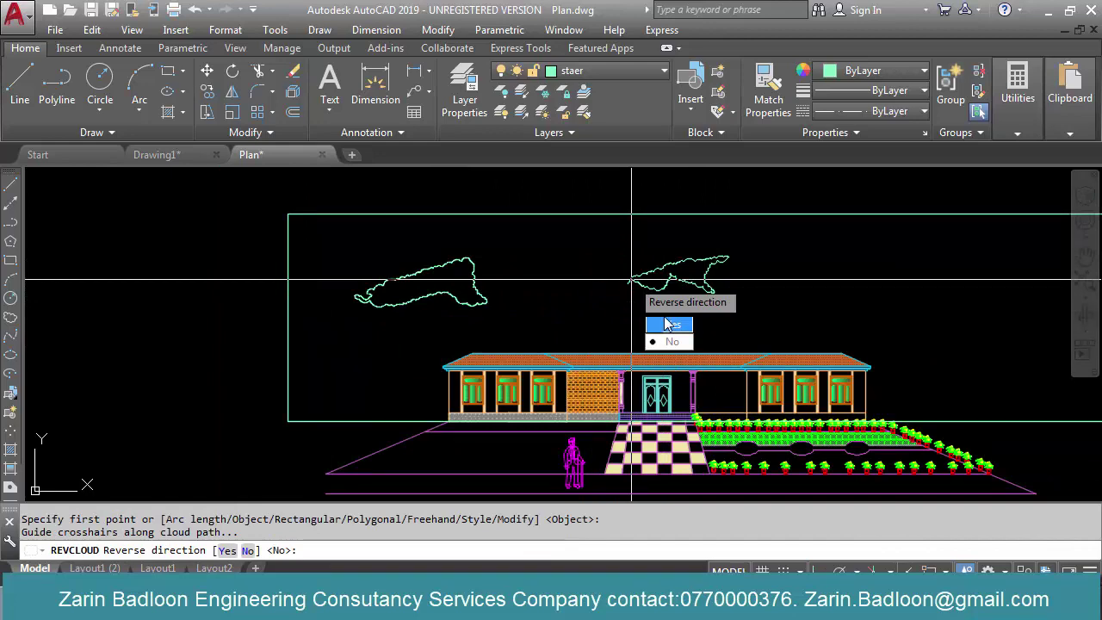
{"action": "left_click", "coordinate": [670, 341]}
{"action": "scroll", "coordinate": [571, 258], "scroll_direction": "down", "scroll_amount": 3}
{"action": "scroll", "coordinate": [658, 254], "scroll_direction": "up", "scroll_amount": 2}
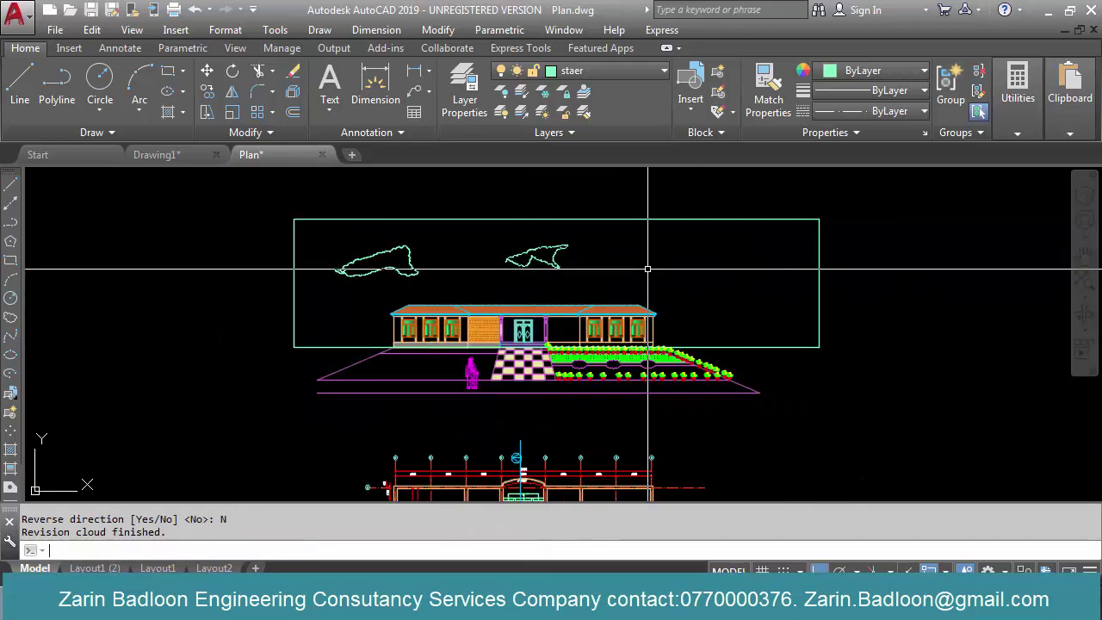
Draw a third freehand cloud in the sky beyond the building's right end, keeping the arc direction
{"action": "key", "text": "Return"}
{"action": "left_click", "coordinate": [658, 257]}
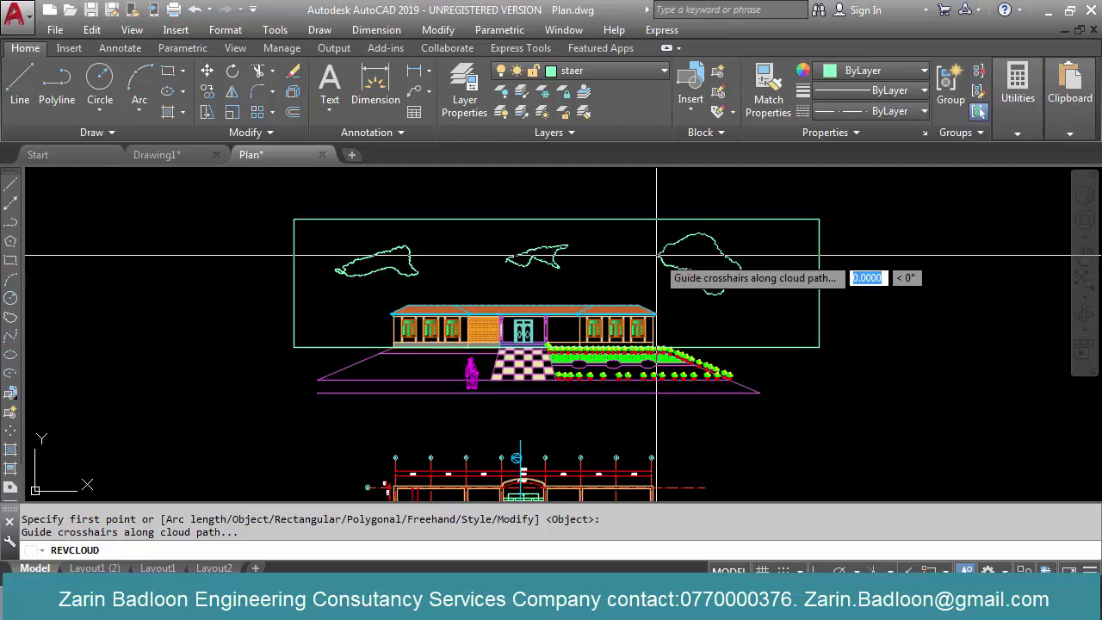
{"action": "left_click", "coordinate": [684, 319]}
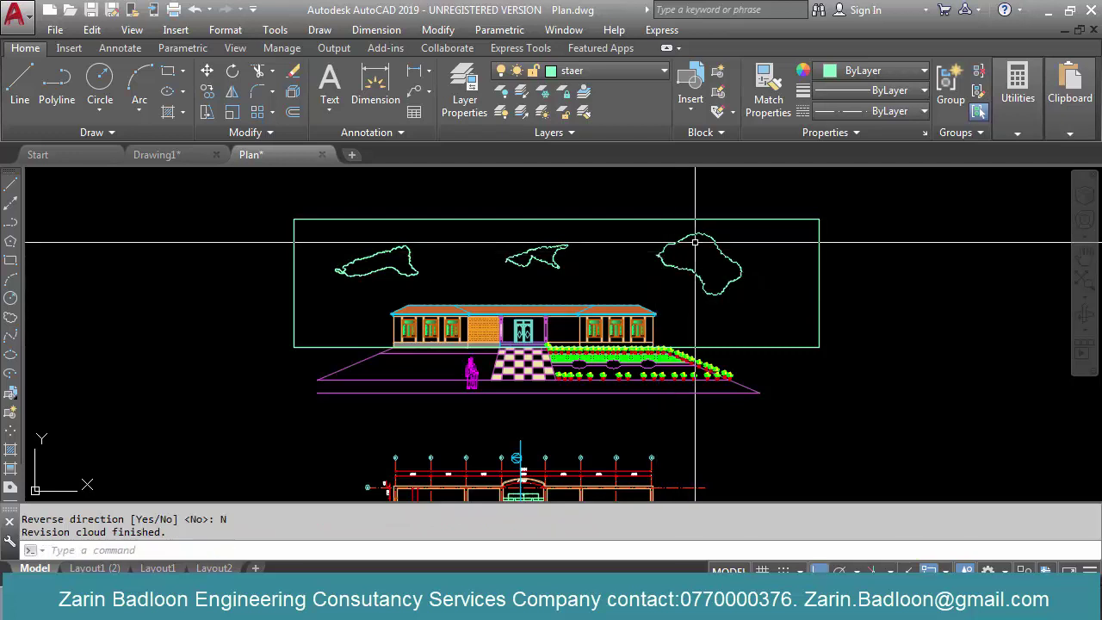
Try to fill the sky around the clouds inside the rectangle with a solid hatch in colour 248,153,30
{"action": "scroll", "coordinate": [618, 247], "scroll_direction": "up", "scroll_amount": 2}
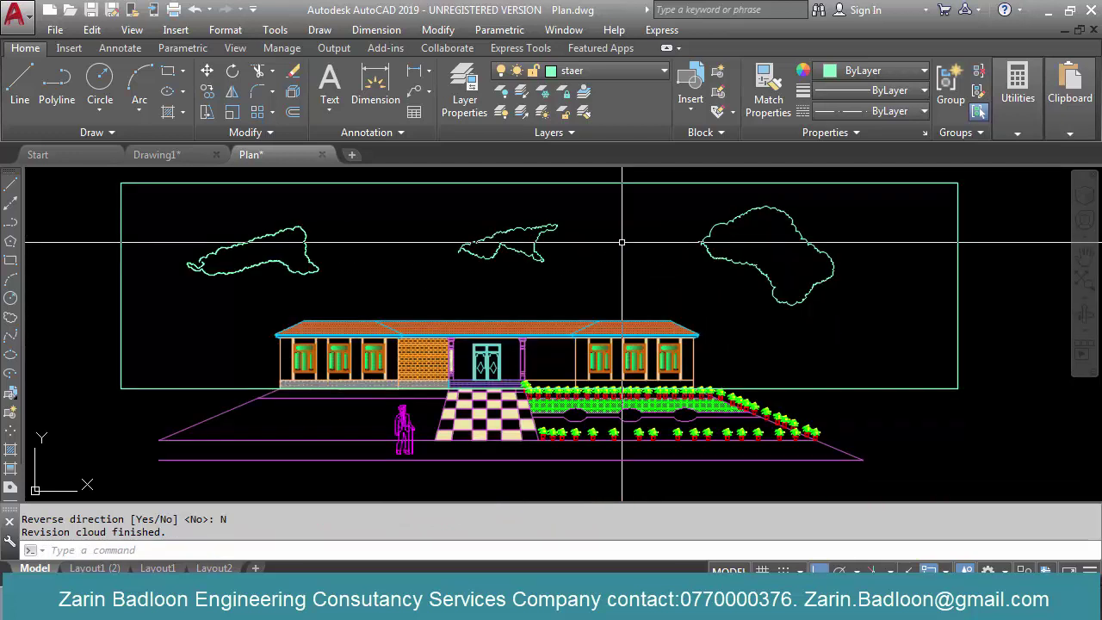
{"action": "type", "text": "h"}
{"action": "key", "text": "Return"}
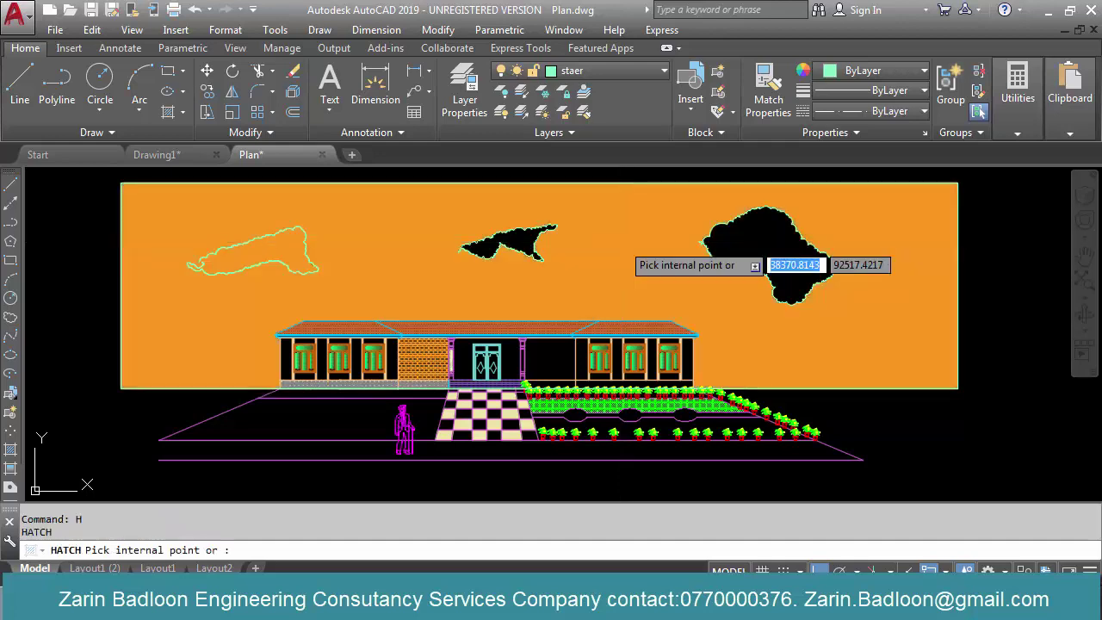
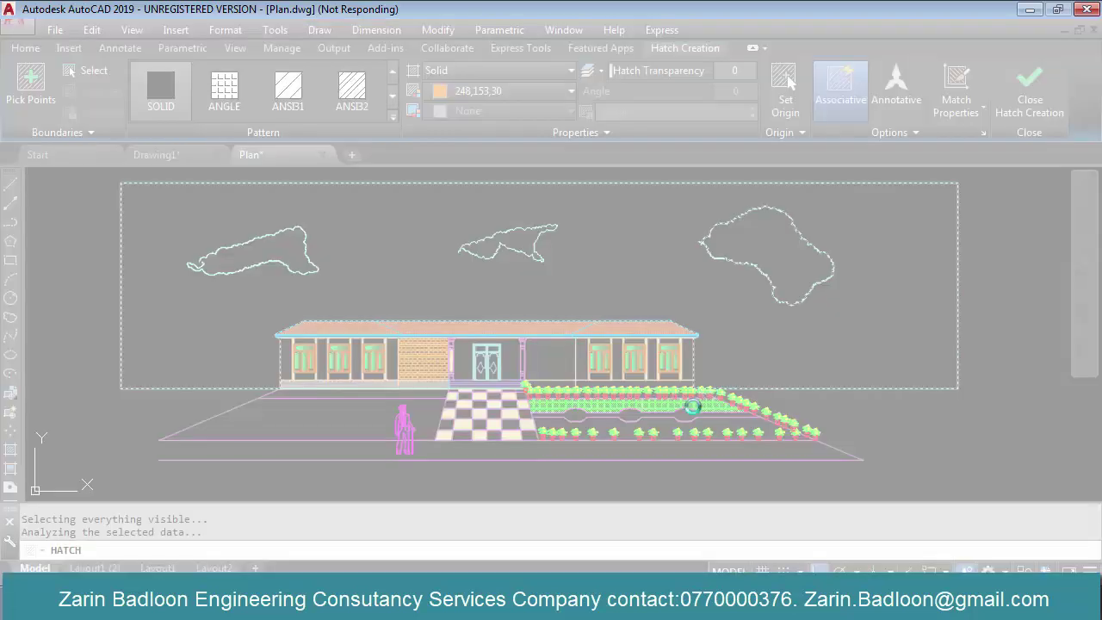
{"action": "left_click", "coordinate": [506, 602]}
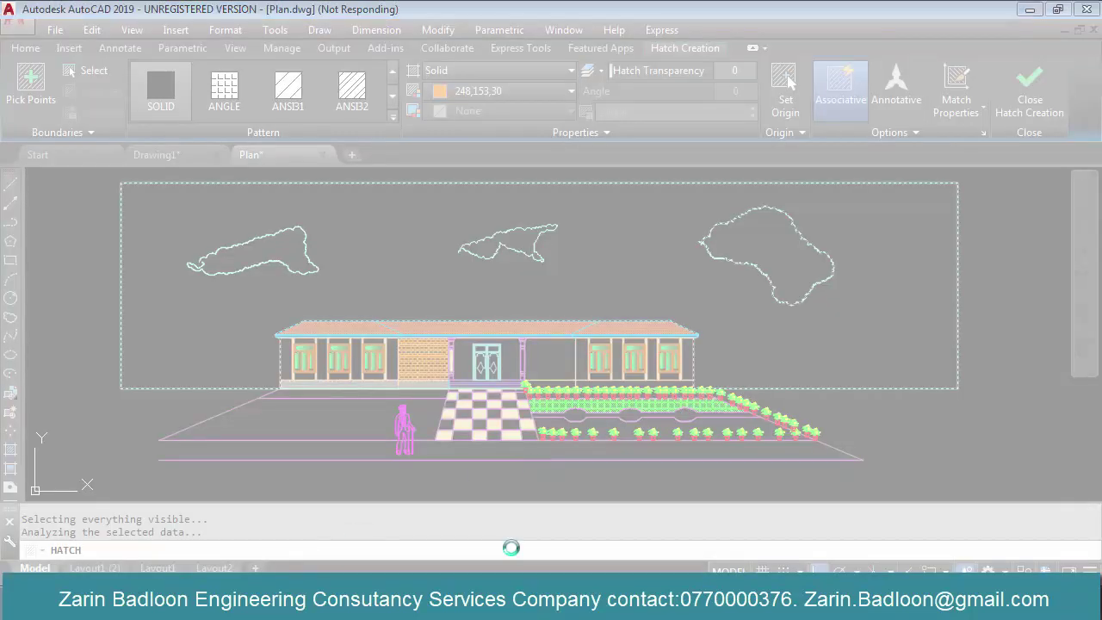
{"action": "left_click", "coordinate": [908, 491]}
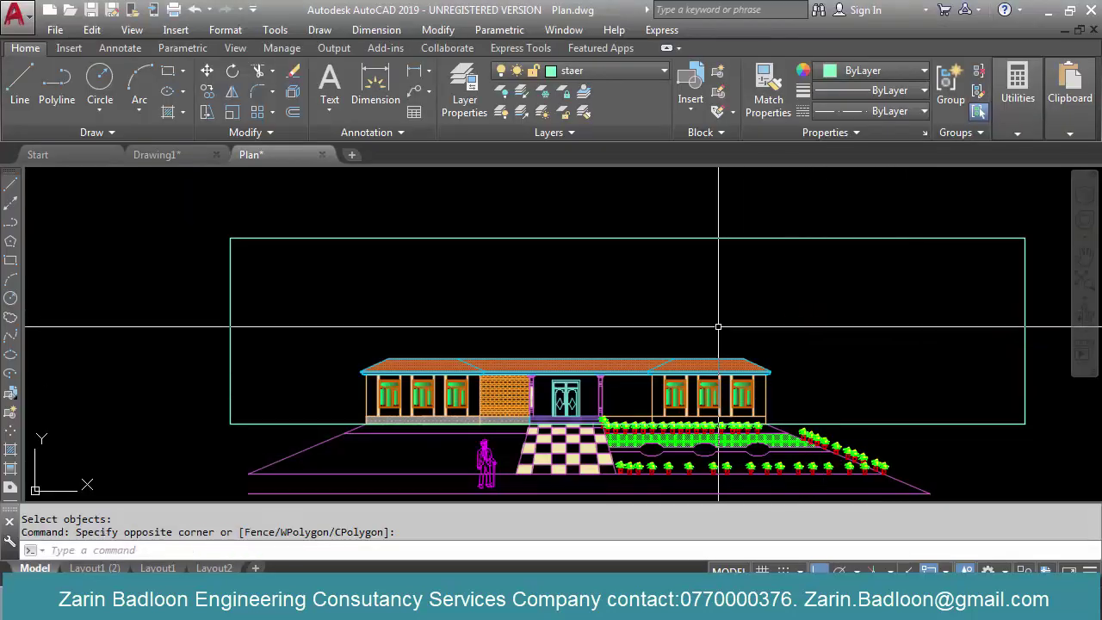
{"action": "middle_click_drag", "start_coordinate": [718, 326], "coordinate": [679, 319]}
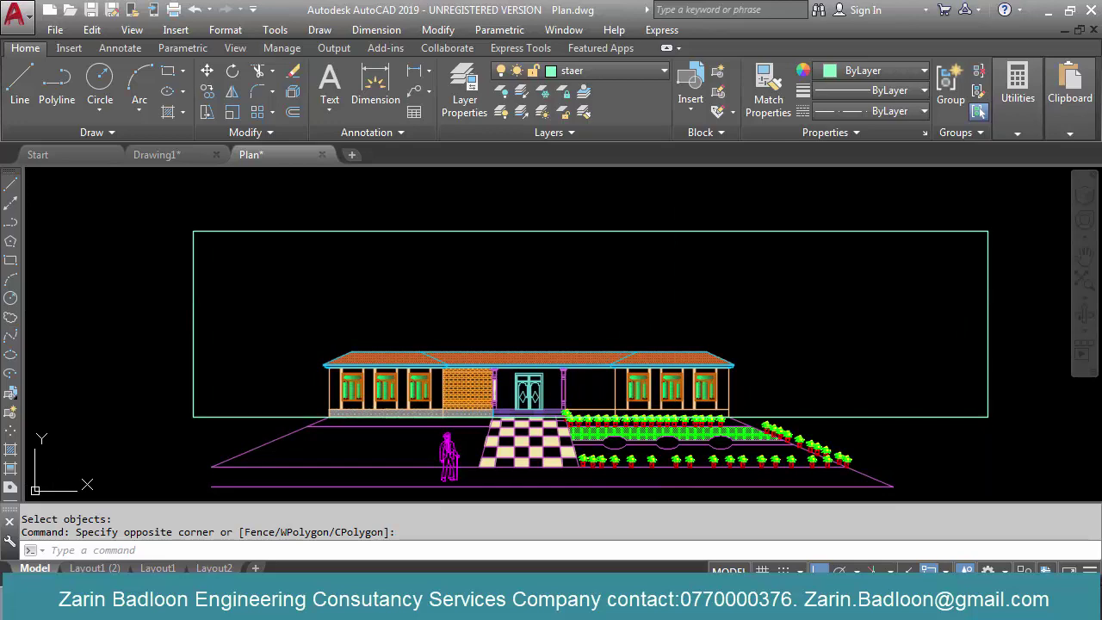
{"action": "type", "text": "h"}
{"action": "key", "text": "Return"}
{"action": "key", "text": "Escape"}
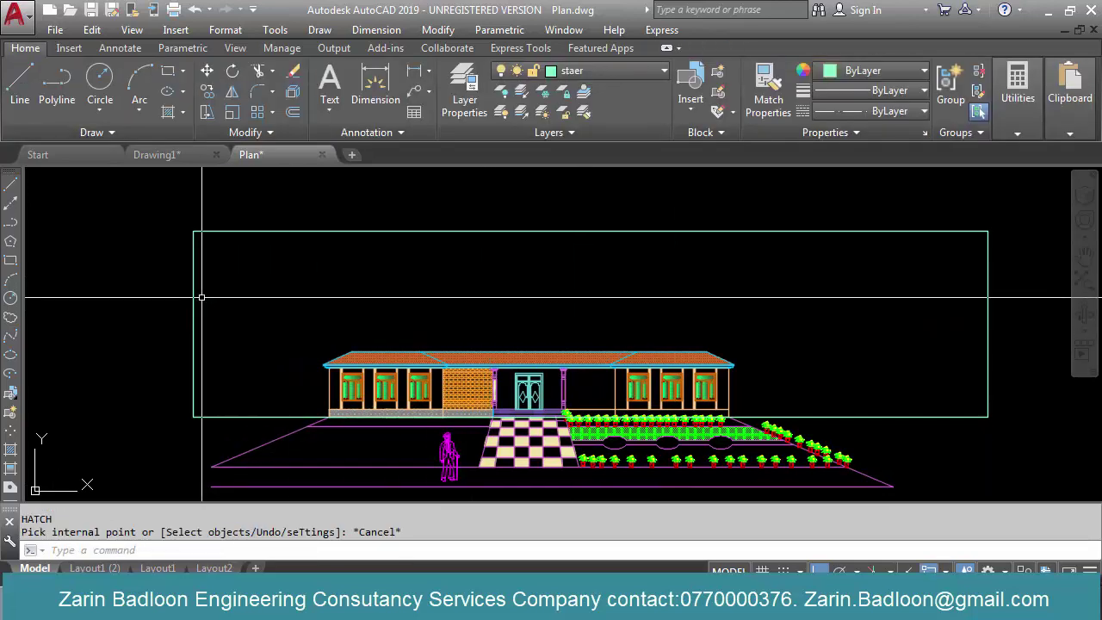
Draw a freehand Normal-style revision cloud in the rectangle's upper-left area, keeping the arc direction
{"action": "left_click", "coordinate": [10, 317]}
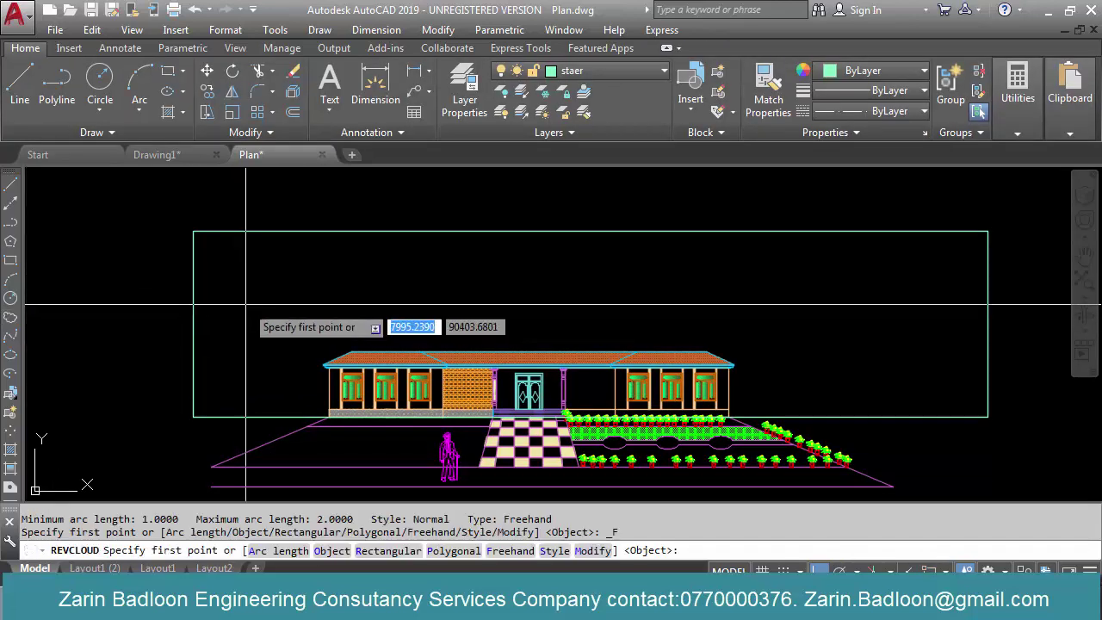
{"action": "left_click", "coordinate": [252, 299]}
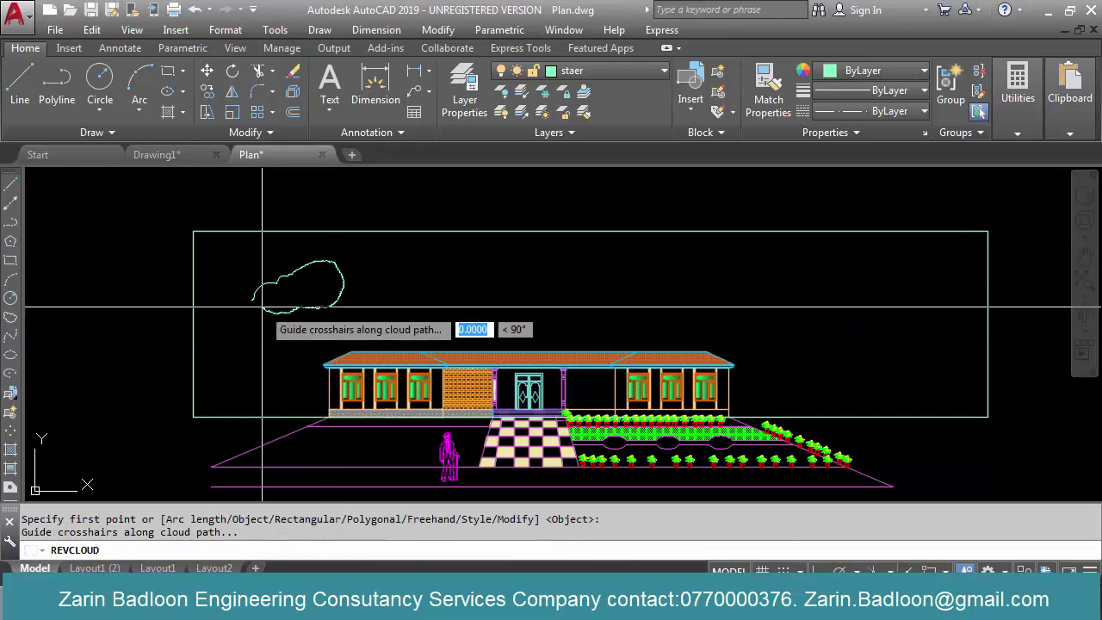
{"action": "left_click", "coordinate": [296, 368]}
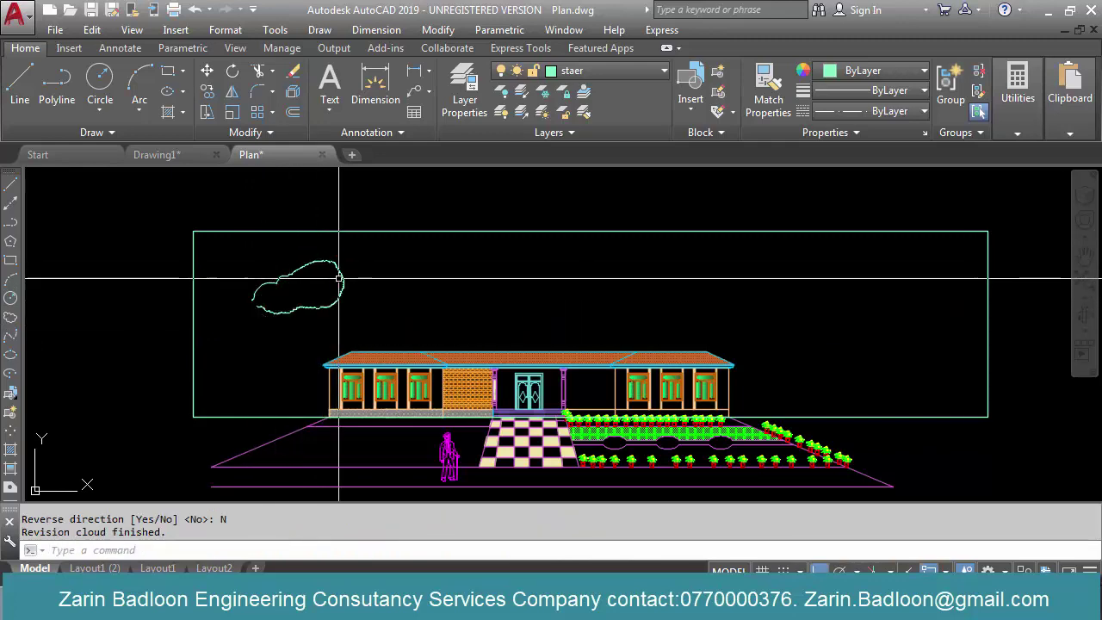
Stretch the end vertex at the cloud's left tip to close the gap in its outline
{"action": "scroll", "coordinate": [261, 299], "scroll_direction": "up", "scroll_amount": 5}
{"action": "left_click", "coordinate": [226, 298]}
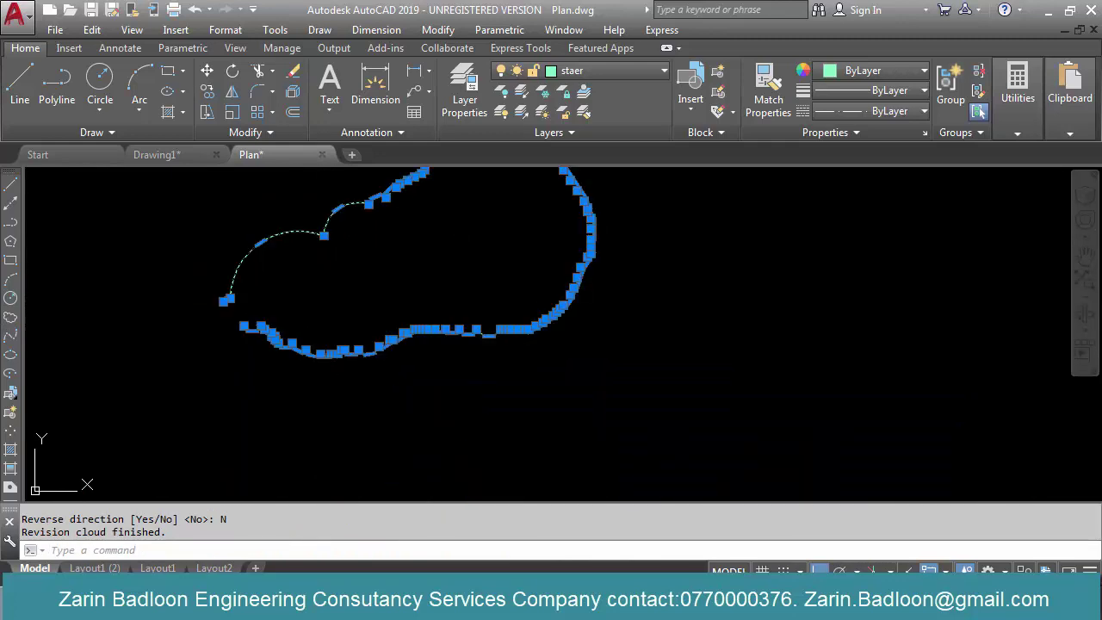
{"action": "left_click", "coordinate": [226, 299]}
{"action": "key", "text": "Escape"}
{"action": "scroll", "coordinate": [358, 376], "scroll_direction": "down", "scroll_amount": 5}
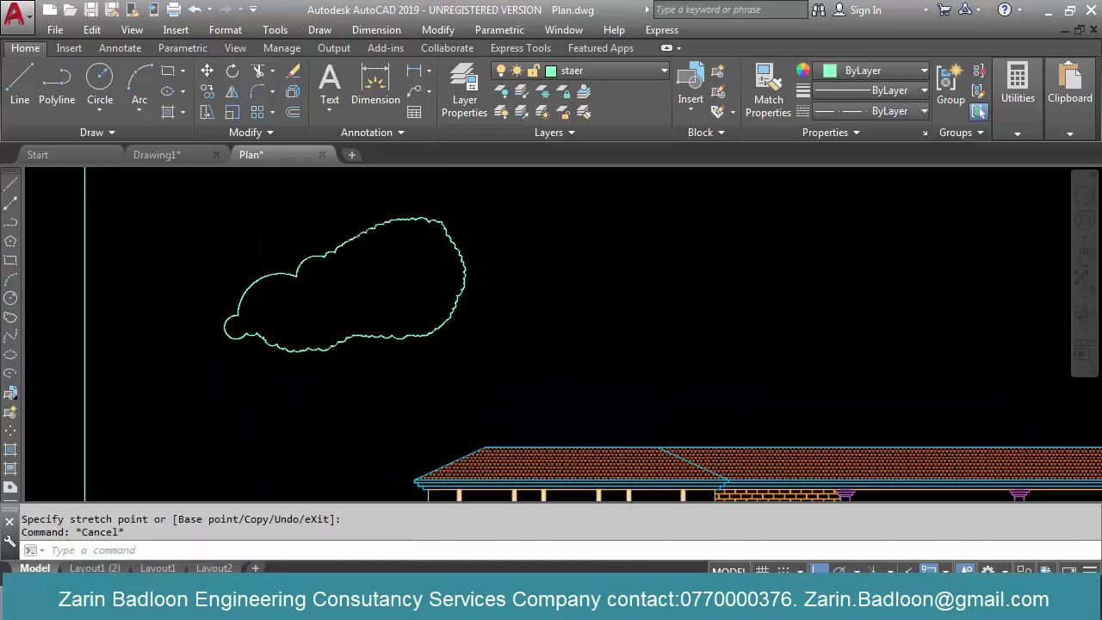
{"action": "scroll", "coordinate": [456, 302], "scroll_direction": "up", "scroll_amount": 4}
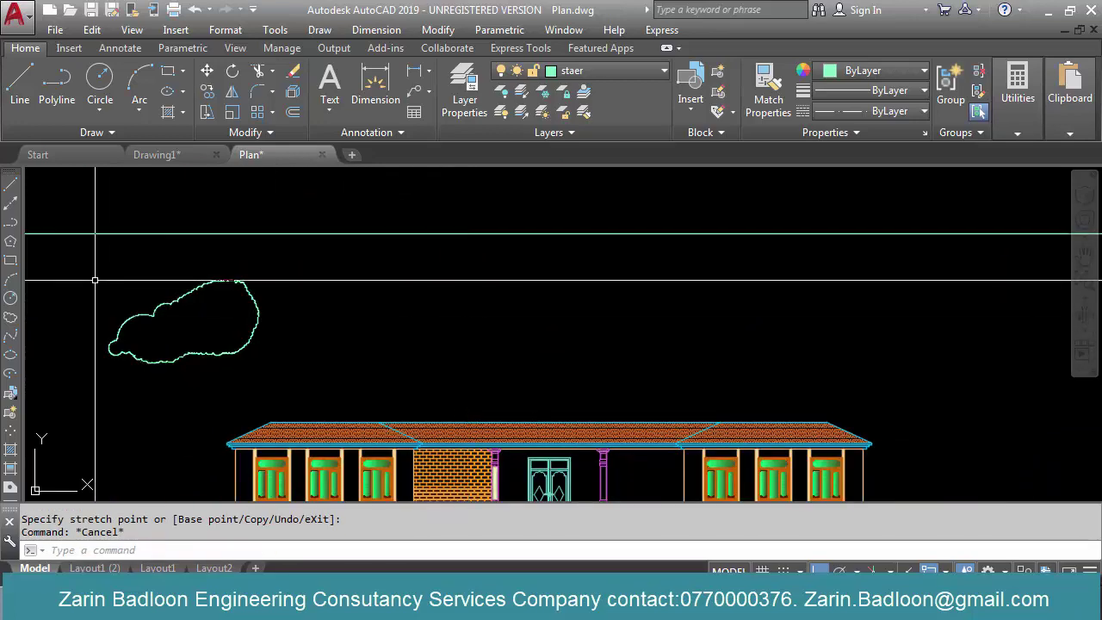
Draw another freehand revision cloud in the sky above the middle of the building without reversing its arcs
{"action": "left_click", "coordinate": [12, 317]}
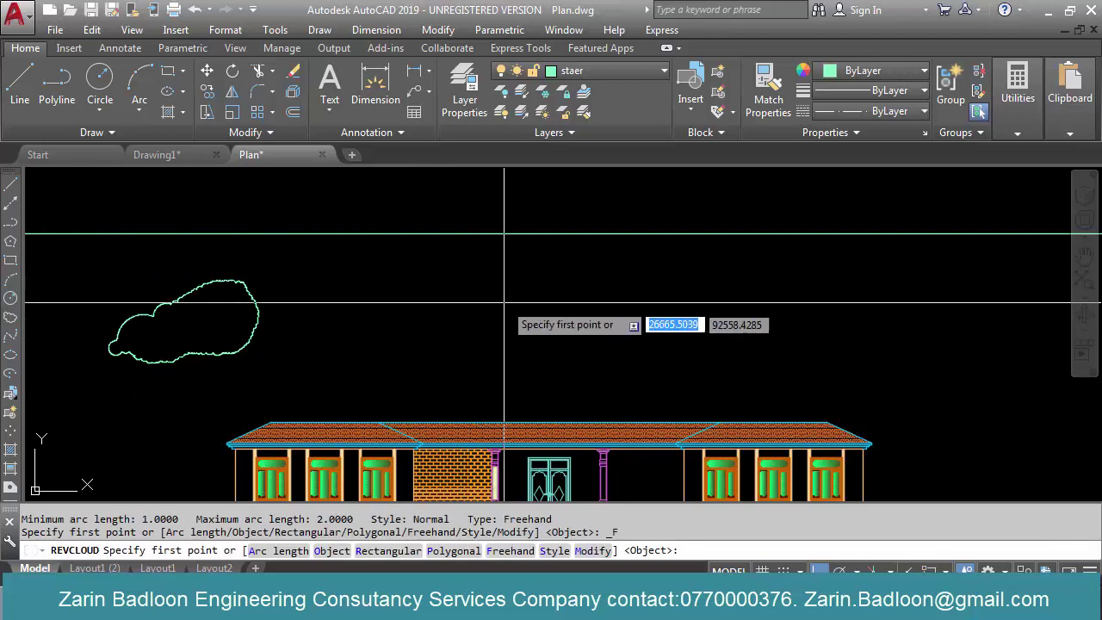
{"action": "left_click", "coordinate": [511, 319]}
{"action": "scroll", "coordinate": [506, 313], "scroll_direction": "up", "scroll_amount": 5}
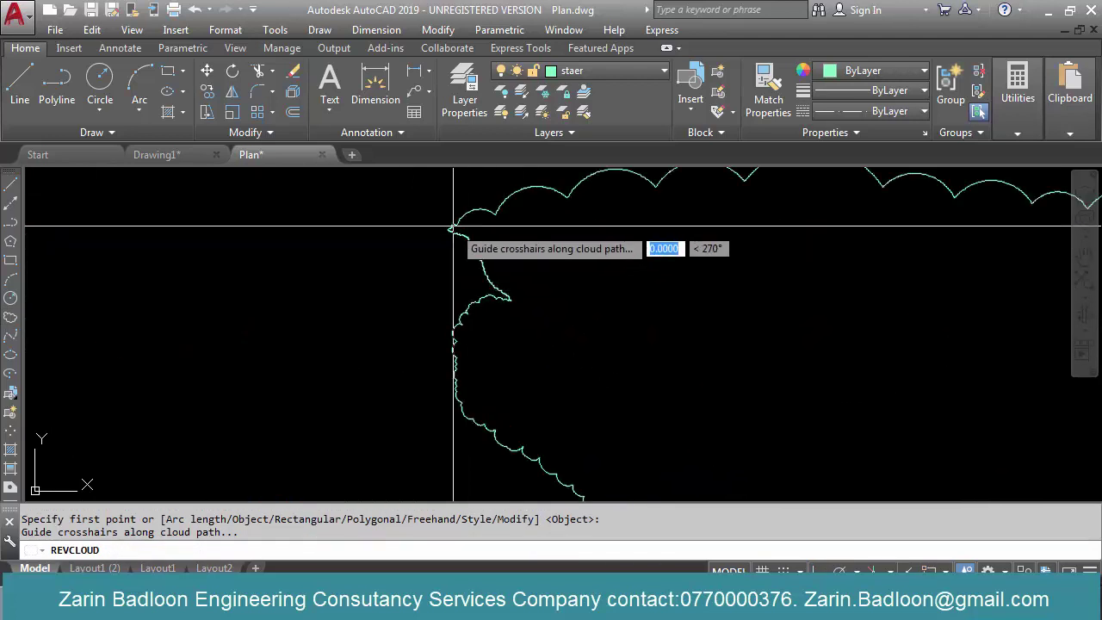
{"action": "left_click", "coordinate": [490, 288]}
Stretch the loose end vertex of the middle cloud onto its neighbouring vertex to close the outline
{"action": "scroll", "coordinate": [447, 241], "scroll_direction": "up", "scroll_amount": 5}
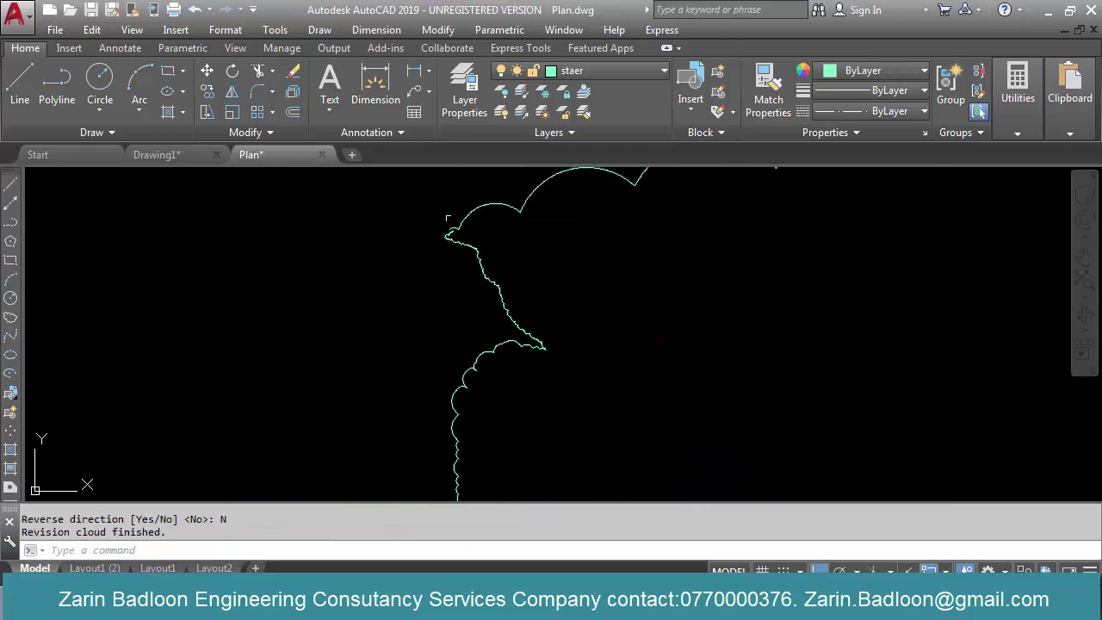
{"action": "left_click", "coordinate": [445, 233]}
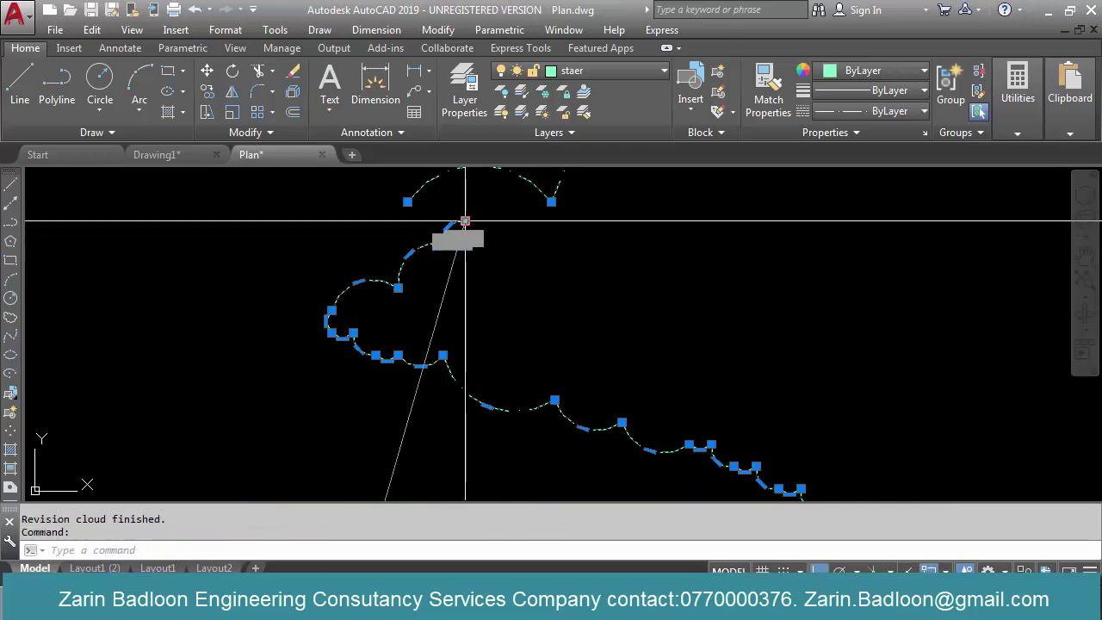
{"action": "left_click", "coordinate": [466, 222]}
{"action": "left_click", "coordinate": [408, 202]}
{"action": "key", "text": "Escape"}
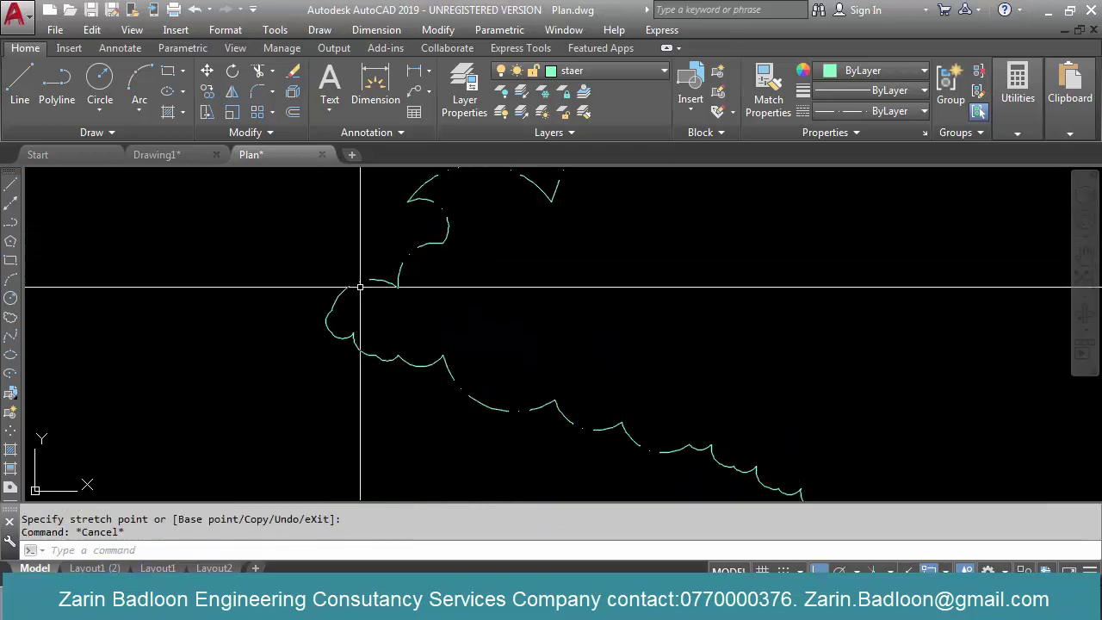
Change the middle cloud's linetype from ByLayer to 0 in its properties
{"action": "scroll", "coordinate": [368, 294], "scroll_direction": "up", "scroll_amount": 3}
{"action": "left_click", "coordinate": [410, 264]}
{"action": "left_click", "coordinate": [408, 321]}
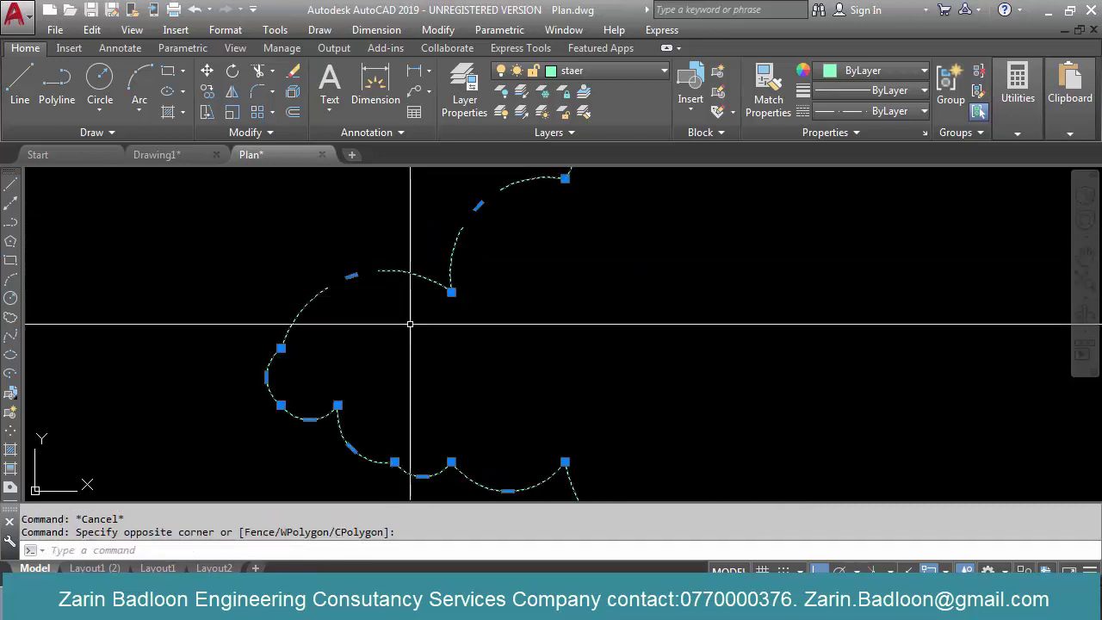
{"action": "type", "text": "pr"}
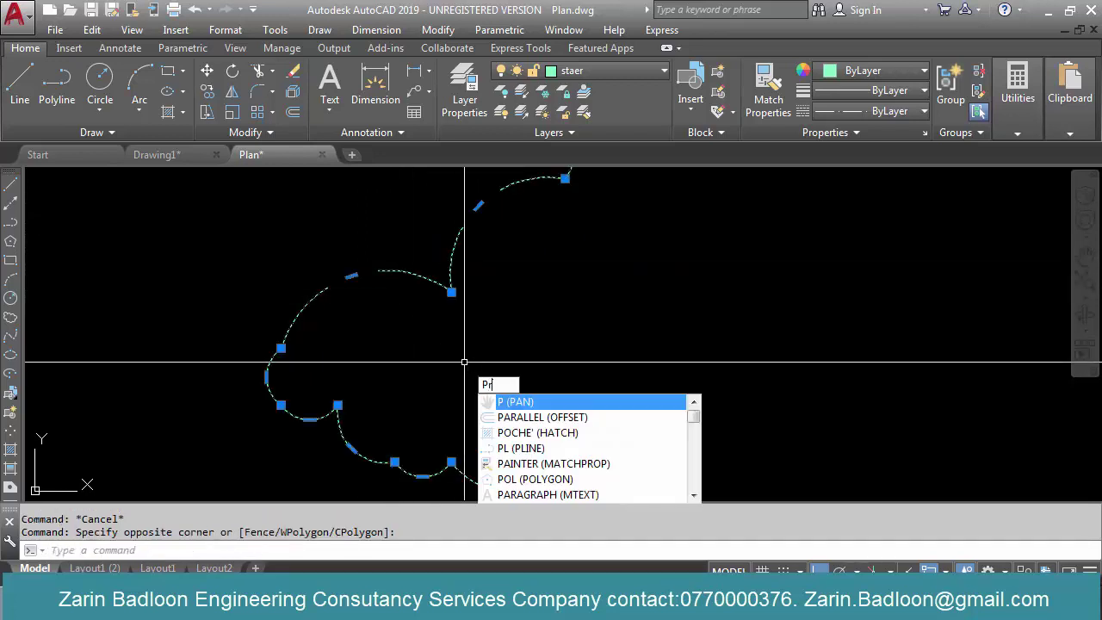
{"action": "key", "text": "Return"}
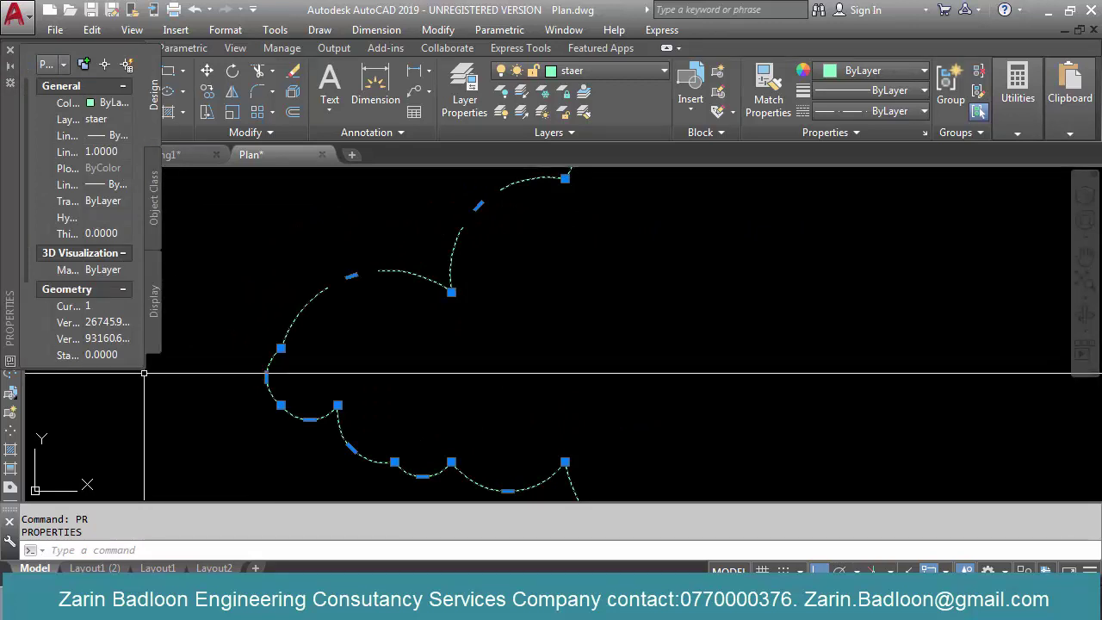
{"action": "left_click_drag", "start_coordinate": [143, 368], "coordinate": [247, 449]}
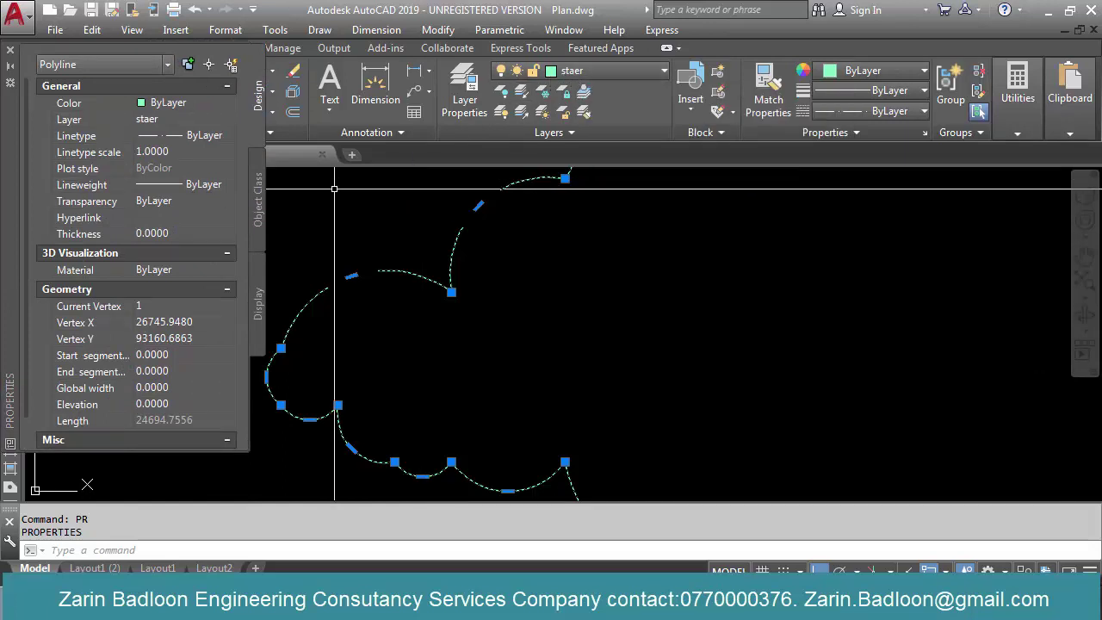
{"action": "left_click", "coordinate": [196, 137]}
{"action": "left_click", "coordinate": [195, 137]}
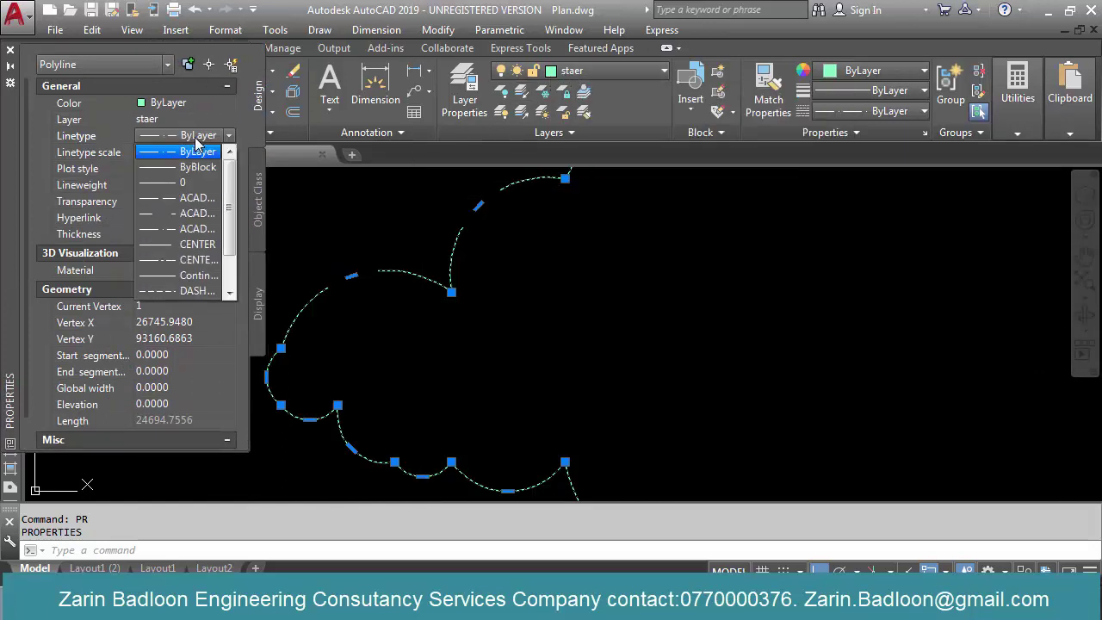
{"action": "left_click", "coordinate": [184, 186]}
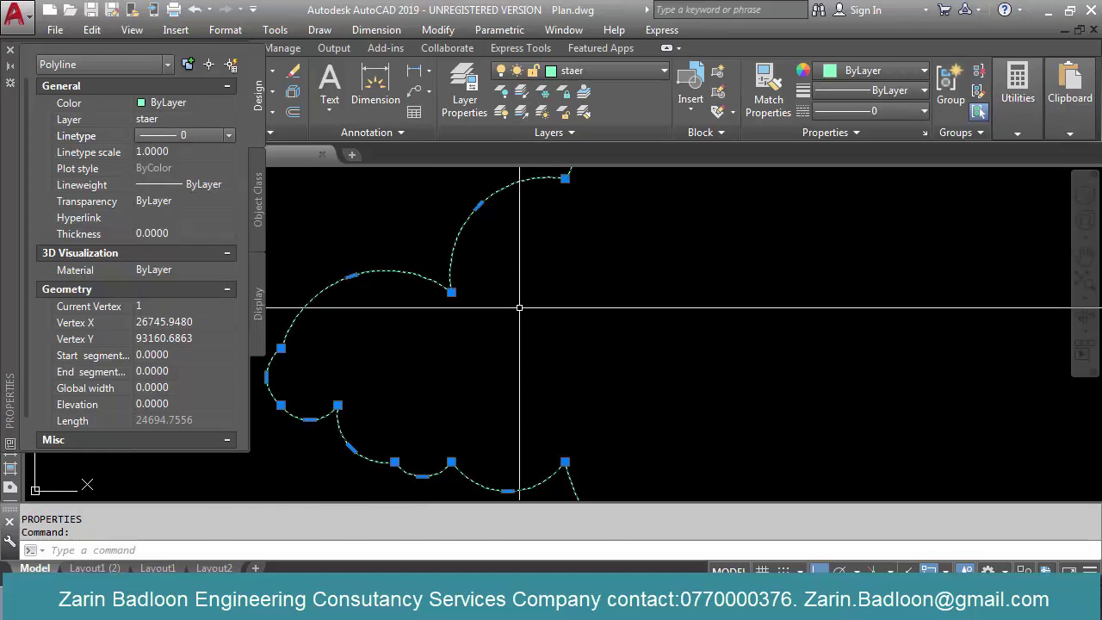
{"action": "left_click", "coordinate": [10, 51]}
{"action": "key", "text": "Escape"}
{"action": "scroll", "coordinate": [370, 293], "scroll_direction": "down", "scroll_amount": 8}
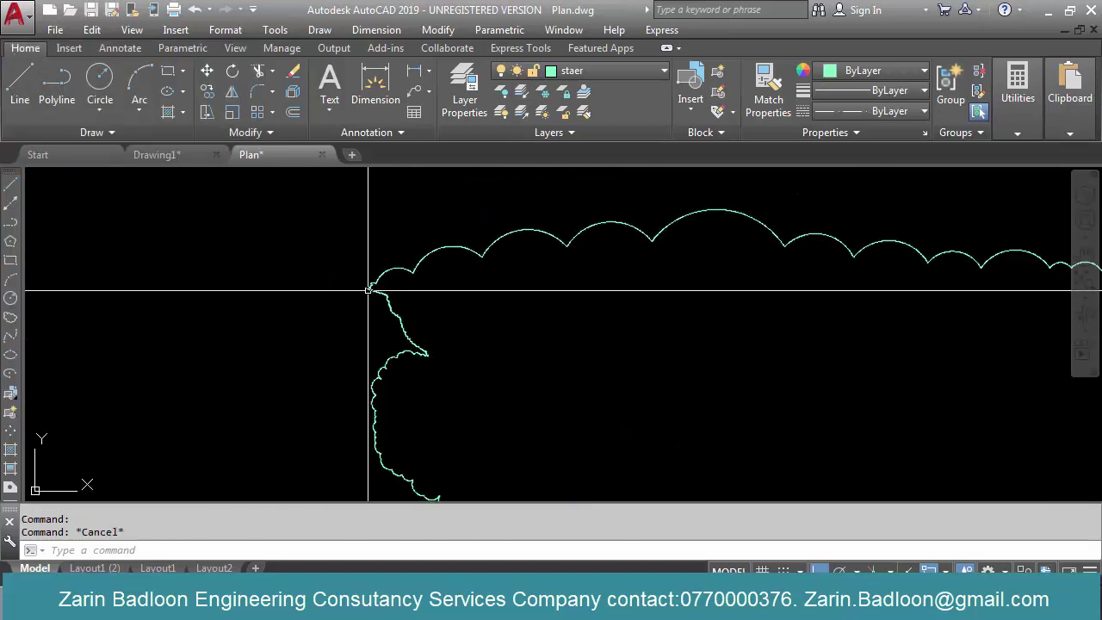
Hatch the sky area inside the rectangle, around the clouds and building, with a solid fill in index colour 140
{"action": "scroll", "coordinate": [448, 284], "scroll_direction": "down", "scroll_amount": 2}
{"action": "scroll", "coordinate": [460, 295], "scroll_direction": "up", "scroll_amount": 2}
{"action": "scroll", "coordinate": [422, 295], "scroll_direction": "down", "scroll_amount": 2}
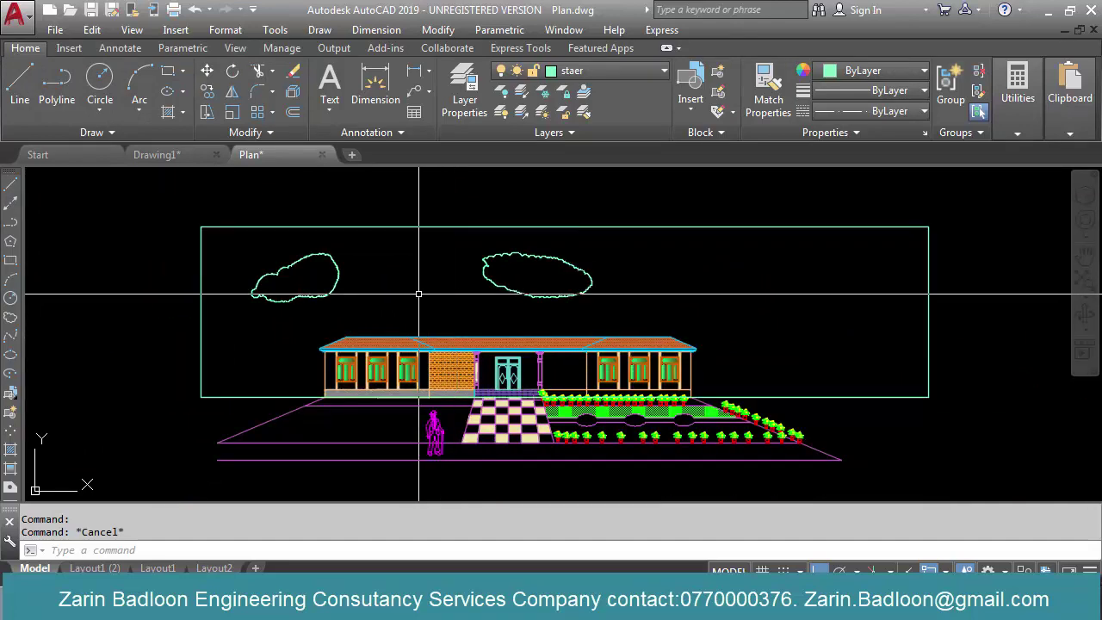
{"action": "scroll", "coordinate": [423, 291], "scroll_direction": "up", "scroll_amount": 2}
{"action": "scroll", "coordinate": [423, 291], "scroll_direction": "down", "scroll_amount": 2}
{"action": "type", "text": "h"}
{"action": "key", "text": "Return"}
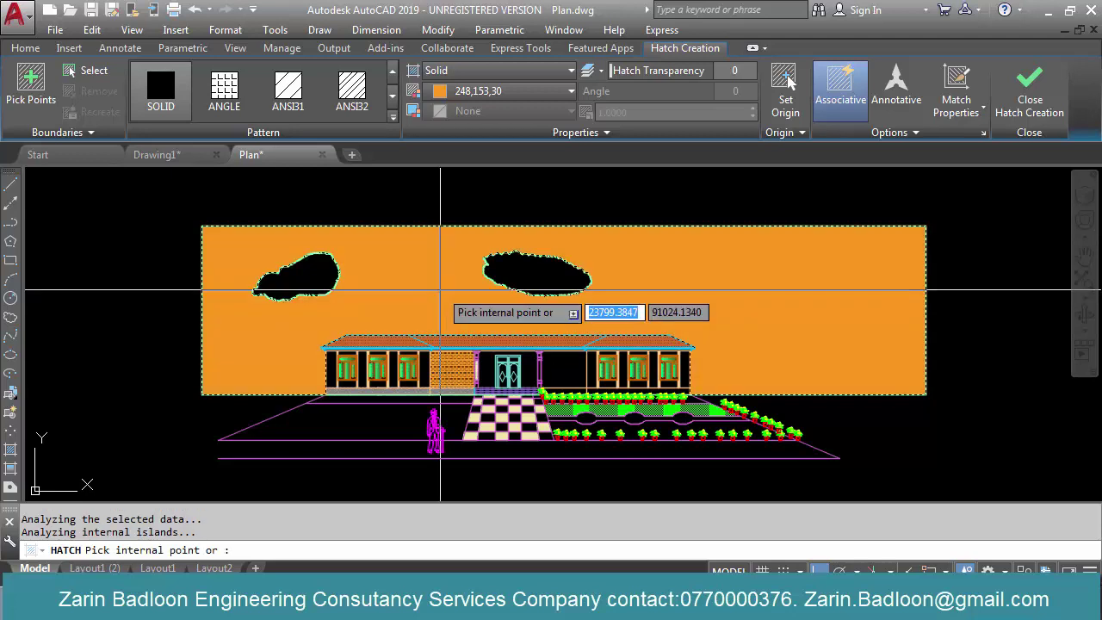
{"action": "left_click", "coordinate": [480, 91]}
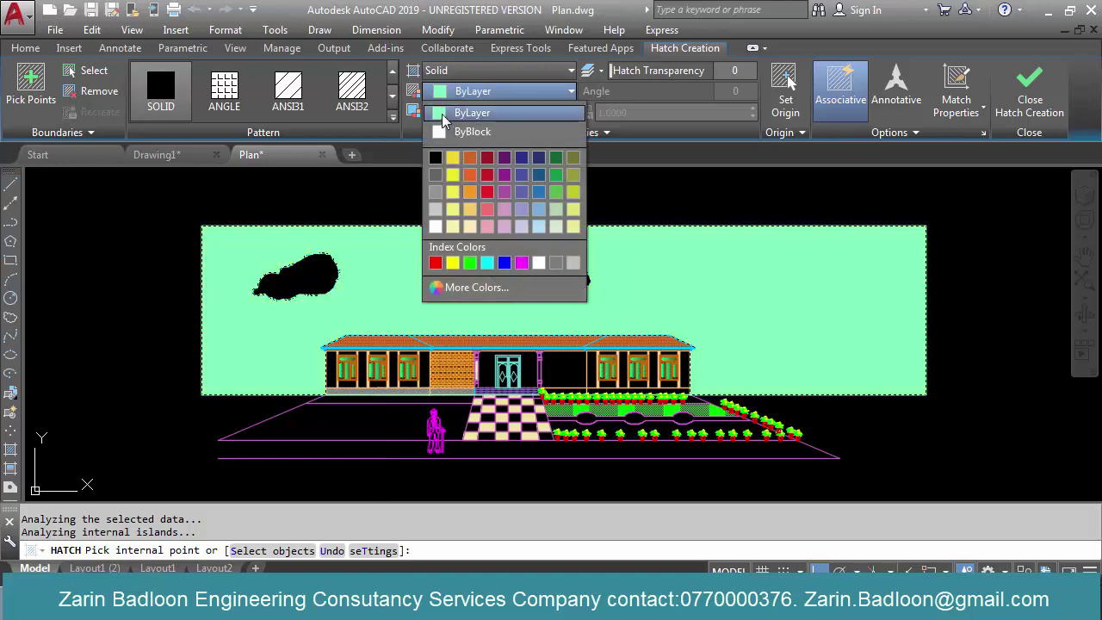
{"action": "left_click", "coordinate": [460, 113]}
{"action": "left_click", "coordinate": [475, 91]}
{"action": "left_click", "coordinate": [479, 287]}
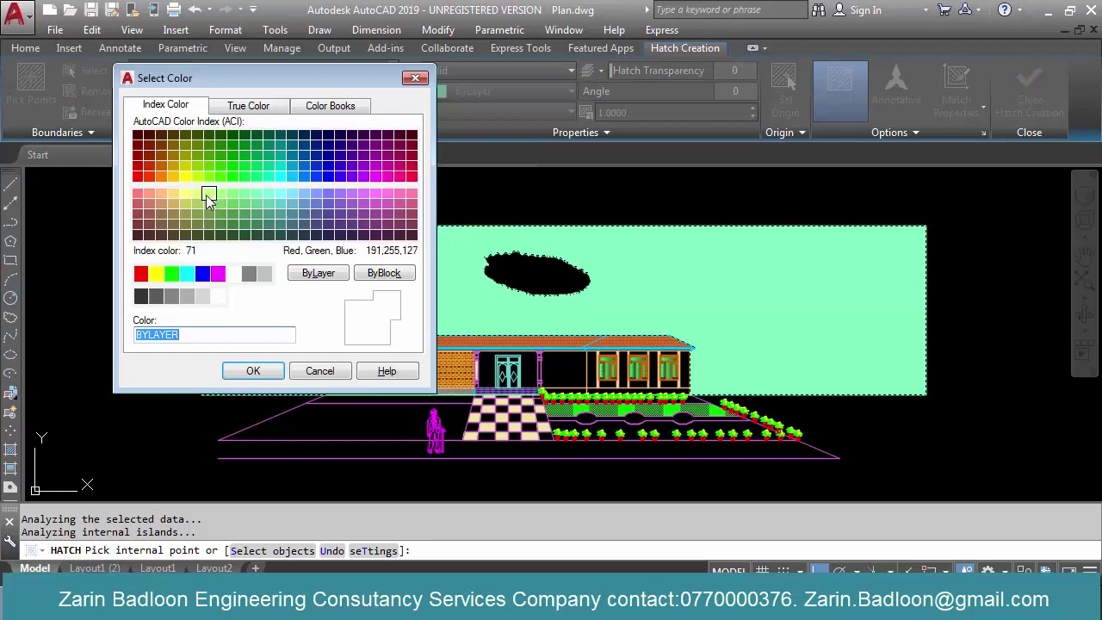
{"action": "left_click", "coordinate": [295, 178]}
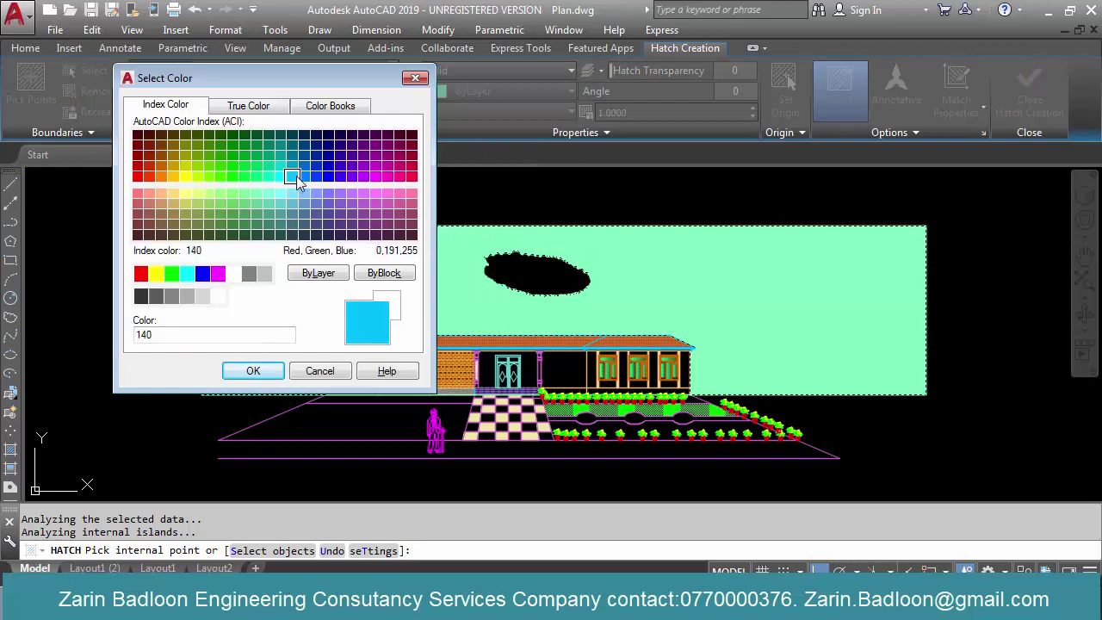
{"action": "left_click", "coordinate": [253, 371]}
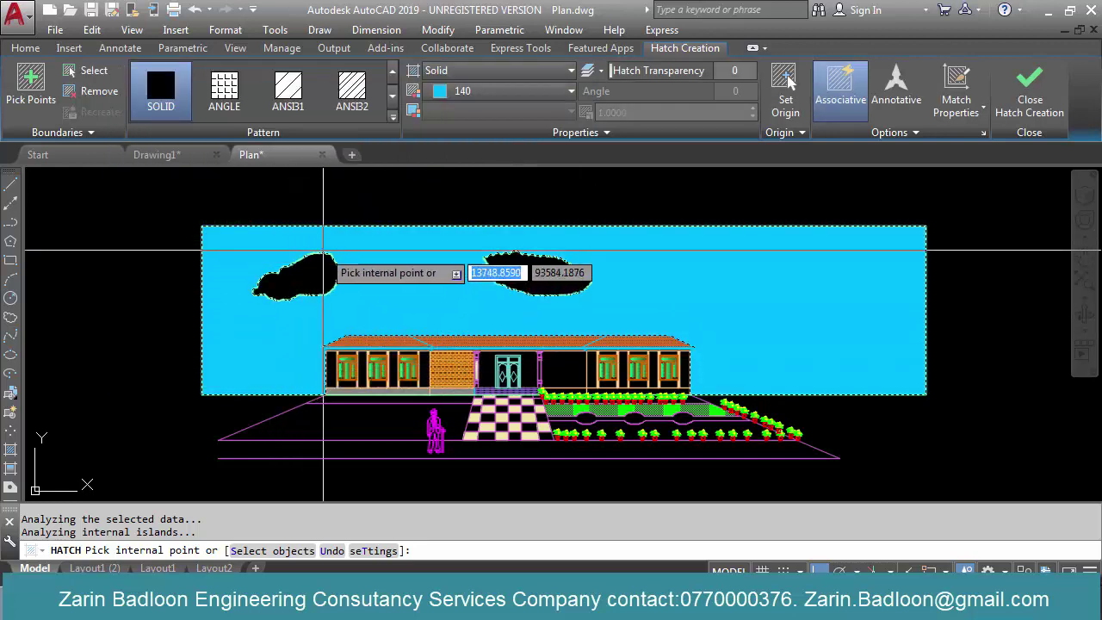
Change the sky hatch from solid to a gradient with the GR_CURVED pattern
{"action": "left_click", "coordinate": [469, 73]}
{"action": "left_click", "coordinate": [451, 108]}
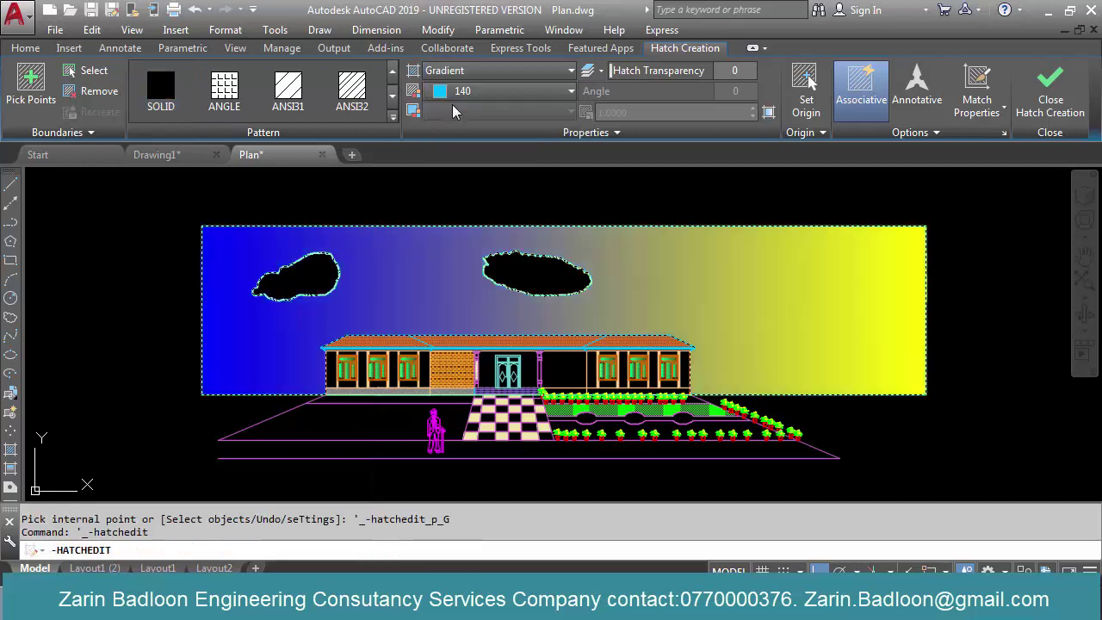
{"action": "left_click", "coordinate": [471, 112]}
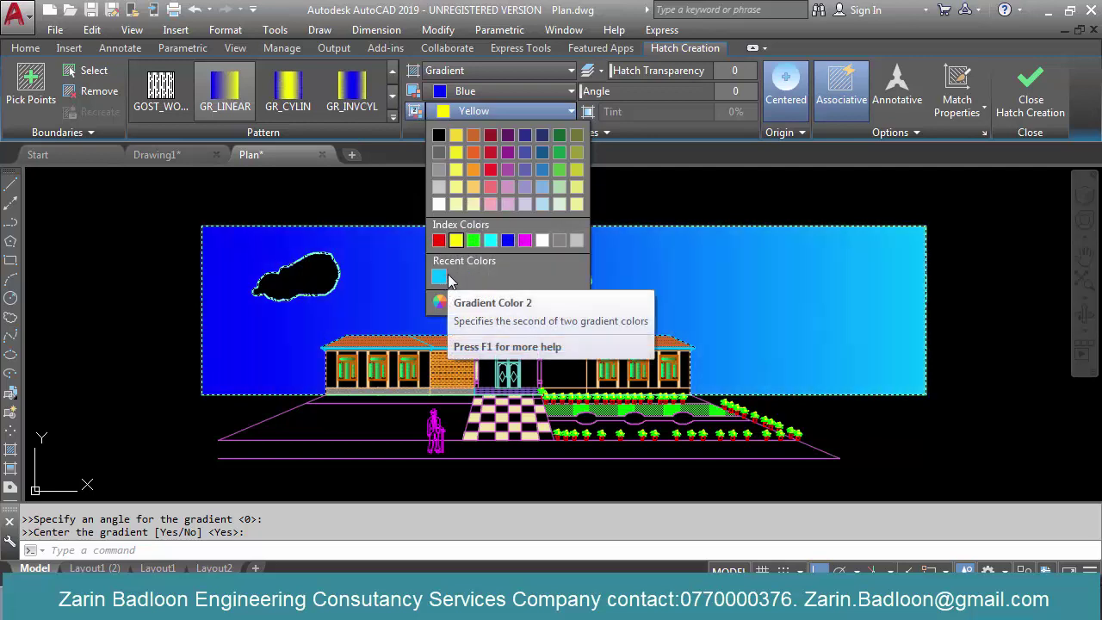
{"action": "left_click", "coordinate": [393, 119]}
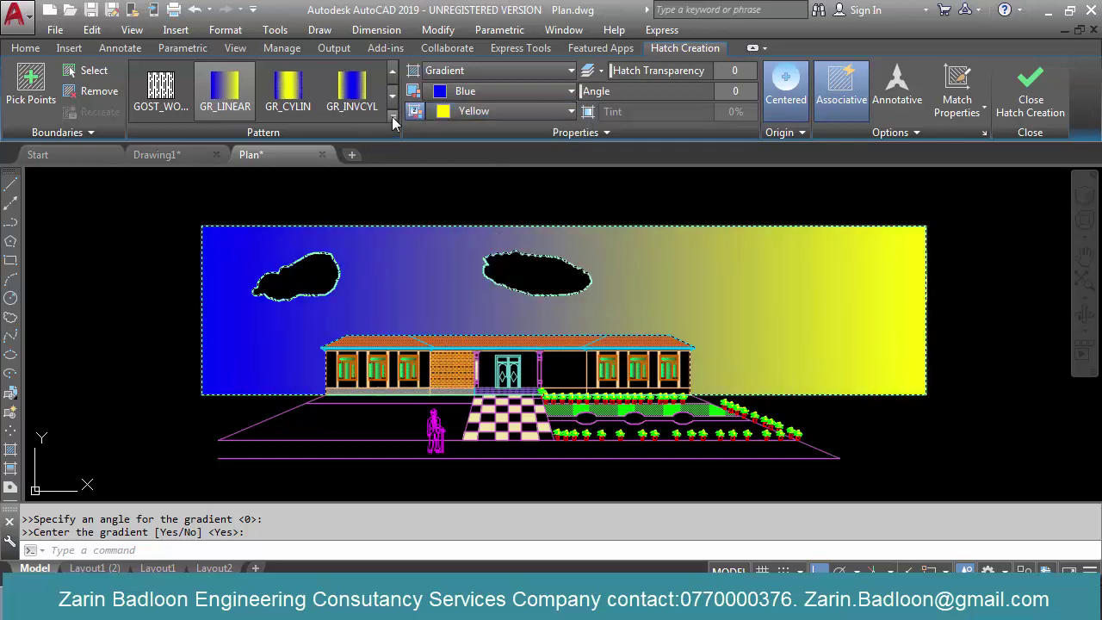
{"action": "left_click", "coordinate": [392, 117]}
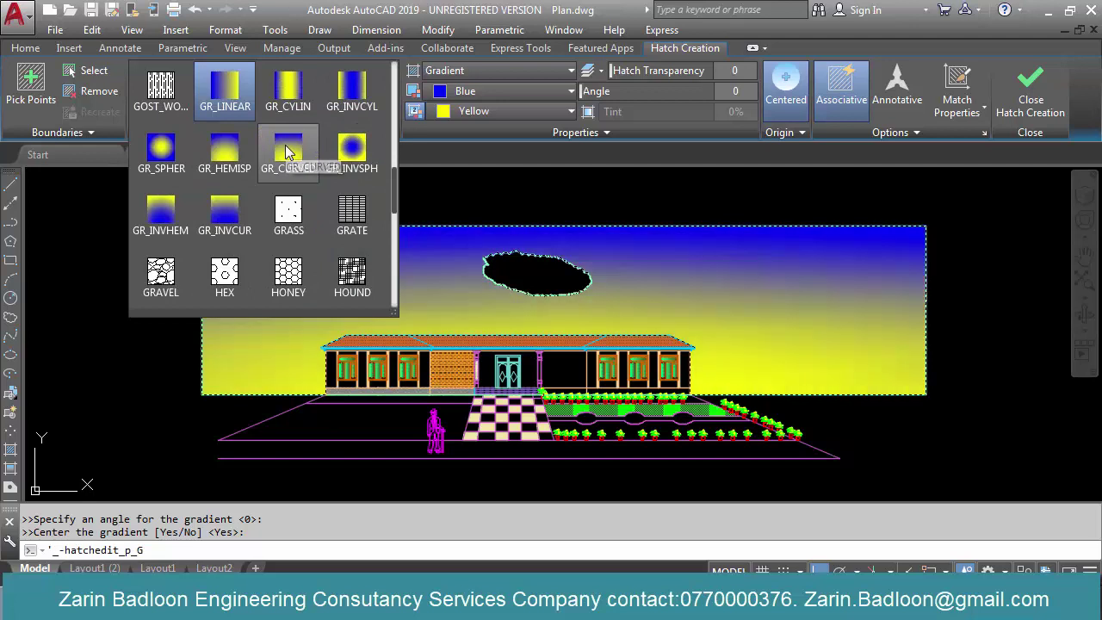
{"action": "left_click", "coordinate": [286, 153]}
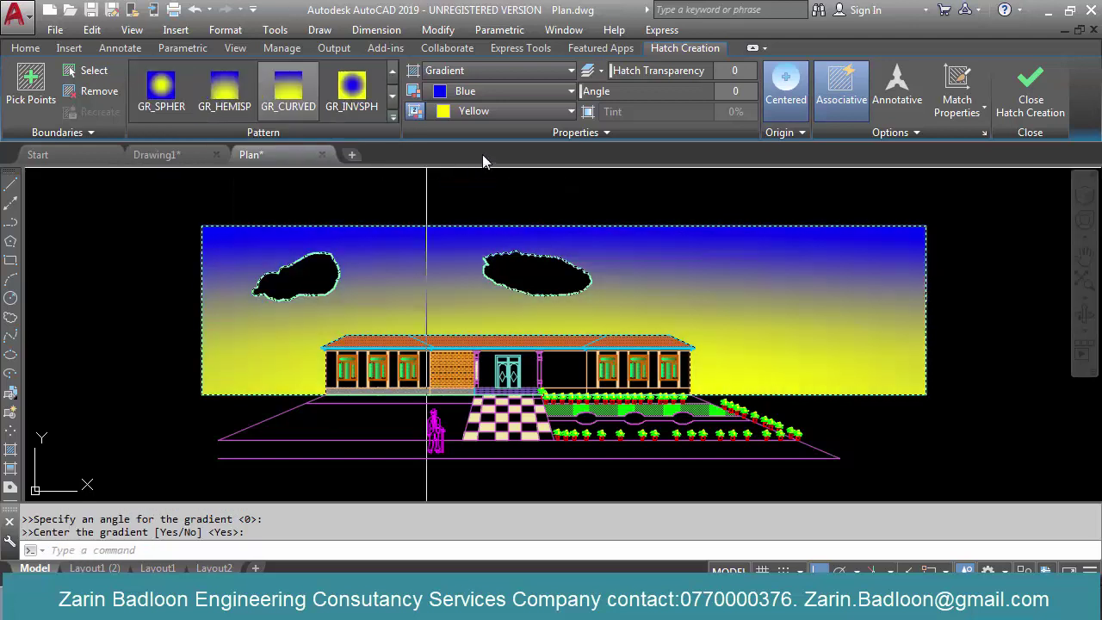
Set the sky gradient's second colour to the pale true colour 187,251,238 and finish the hatch
{"action": "left_click", "coordinate": [475, 112]}
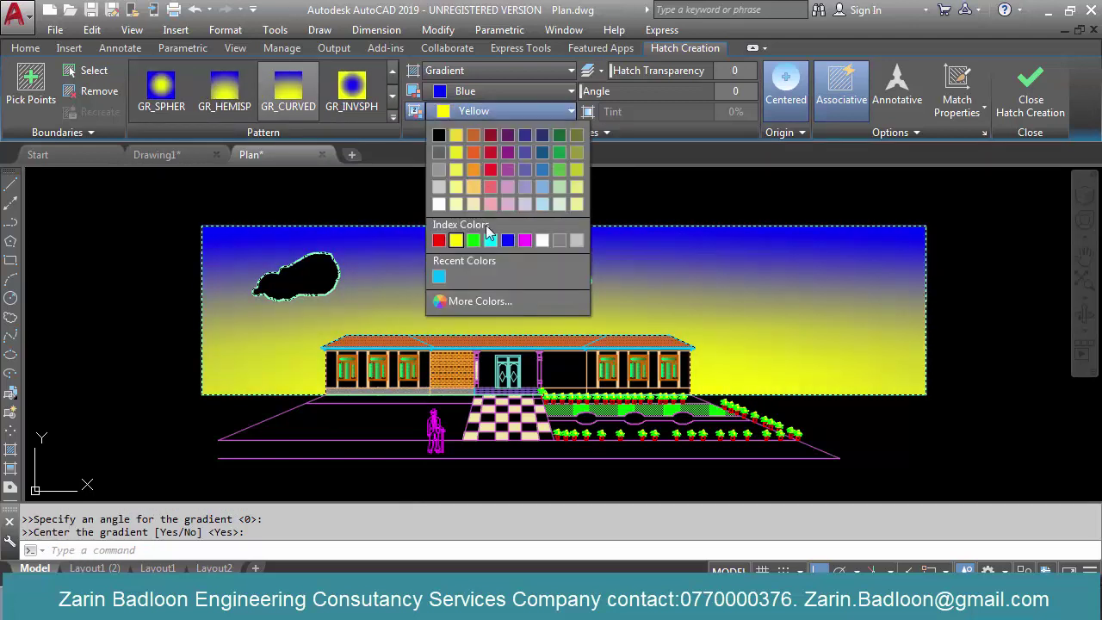
{"action": "left_click", "coordinate": [472, 300]}
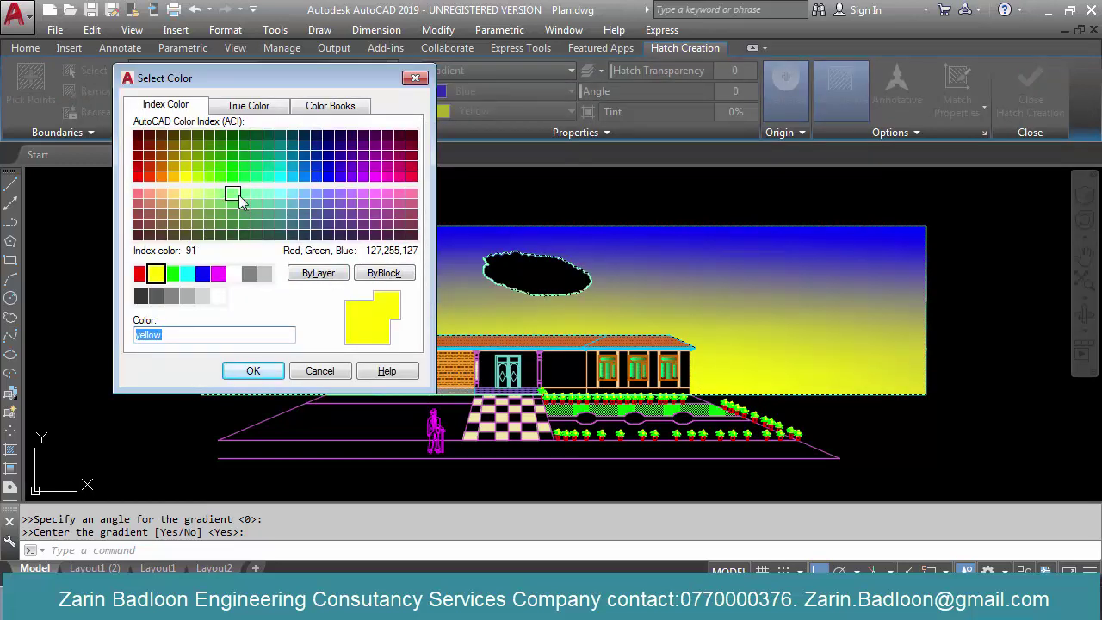
{"action": "left_click", "coordinate": [187, 193]}
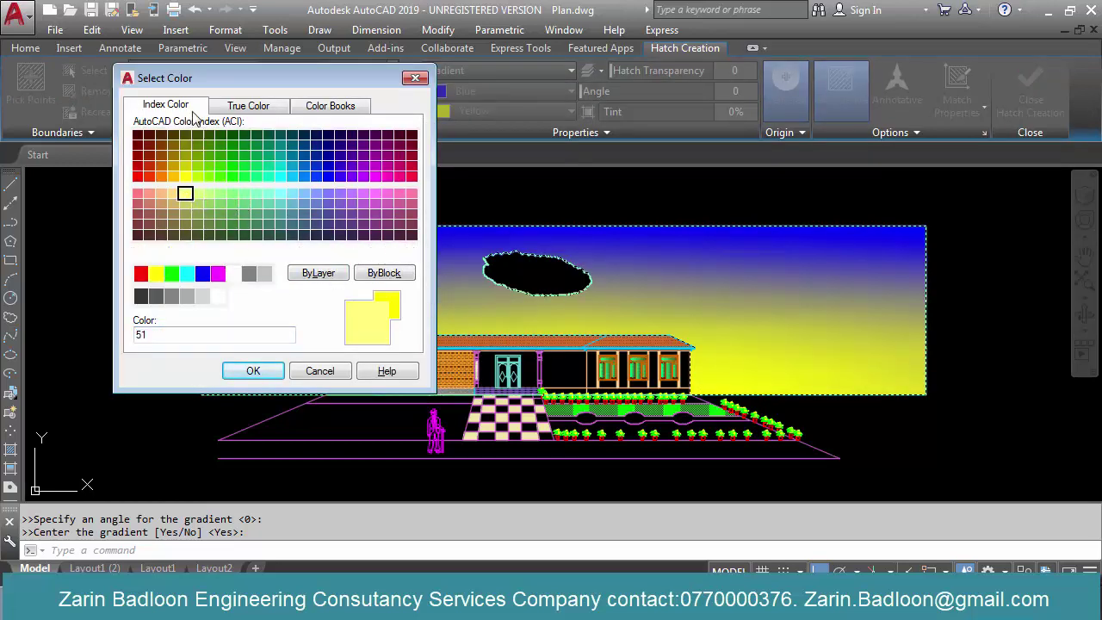
{"action": "left_click", "coordinate": [237, 104]}
{"action": "left_click_drag", "start_coordinate": [314, 222], "coordinate": [319, 170]}
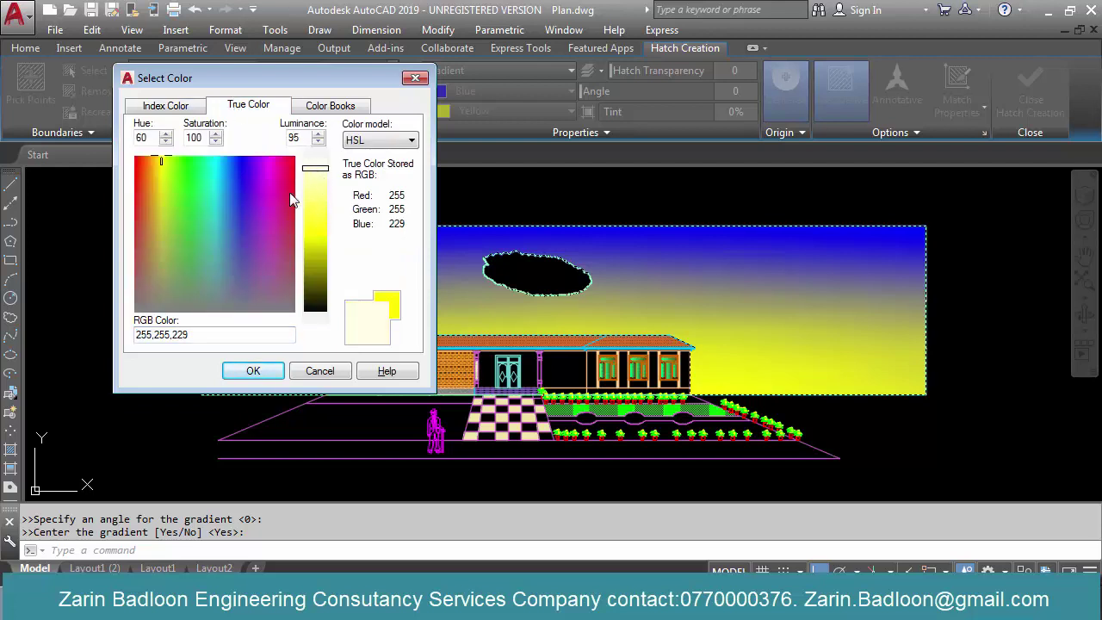
{"action": "left_click", "coordinate": [198, 187]}
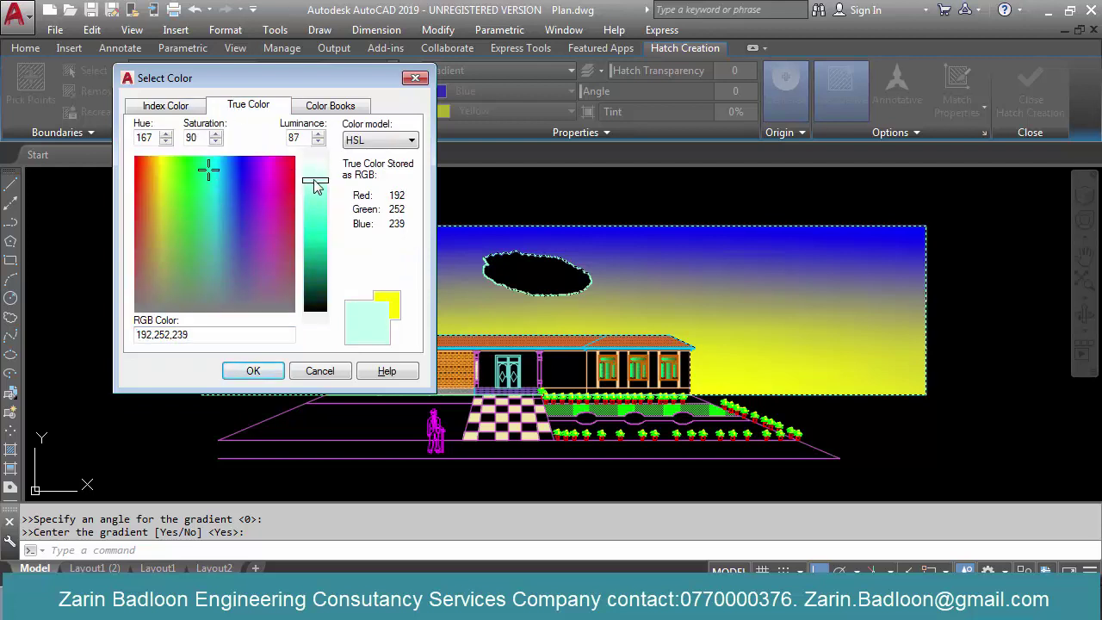
{"action": "left_click", "coordinate": [252, 370]}
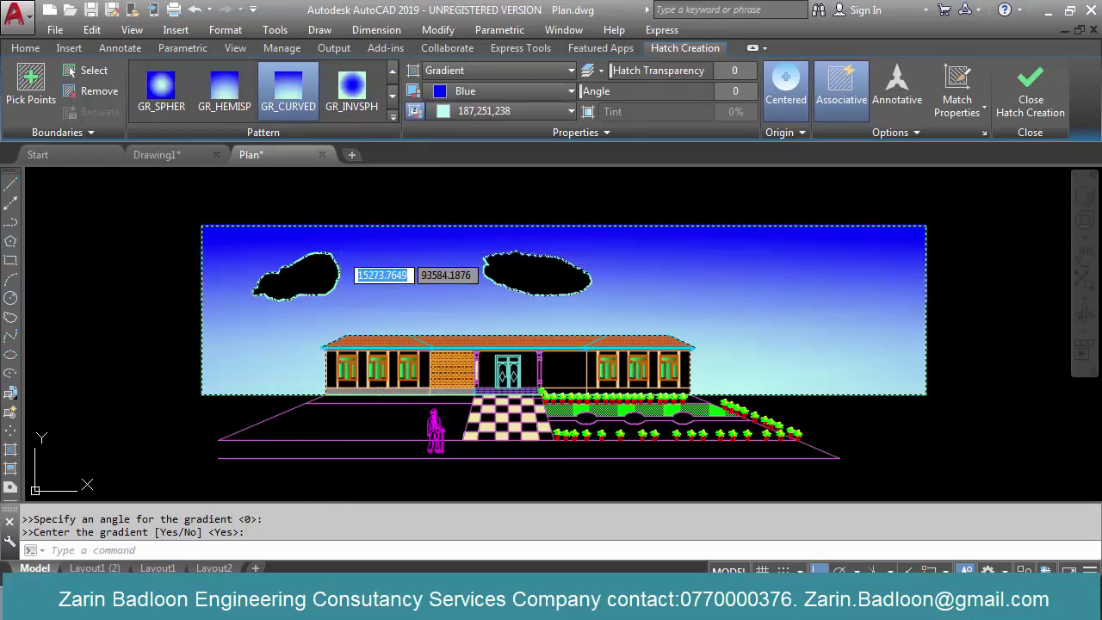
{"action": "key", "text": "Return"}
Hatch the inside of the middle cloud with a gradient in the GR_INVSPH pattern
{"action": "scroll", "coordinate": [531, 280], "scroll_direction": "up", "scroll_amount": 3}
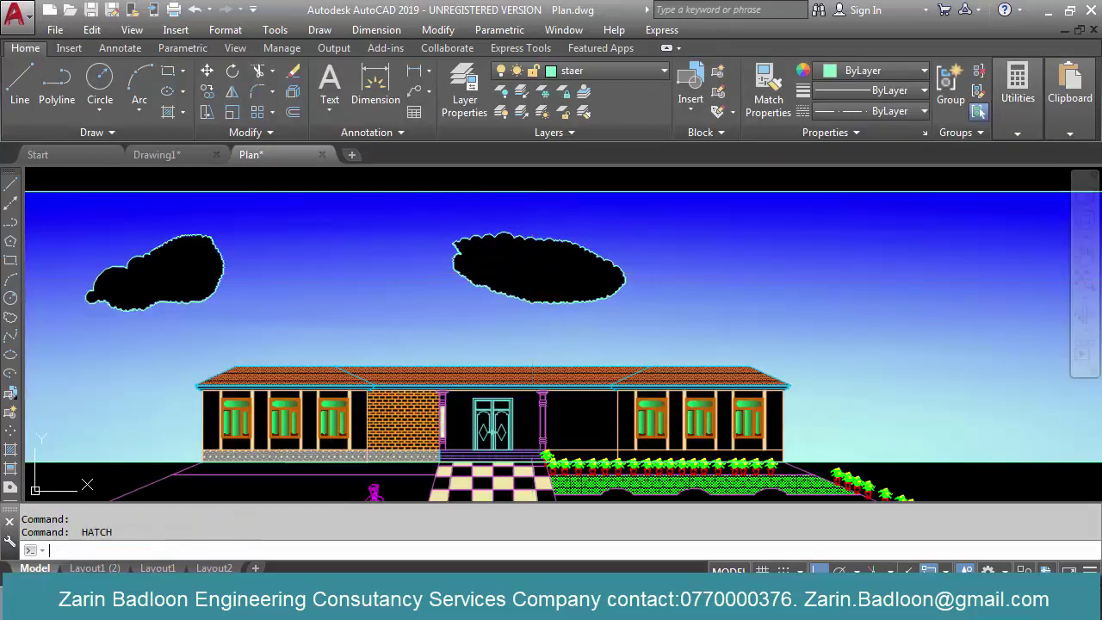
{"action": "left_click", "coordinate": [531, 269]}
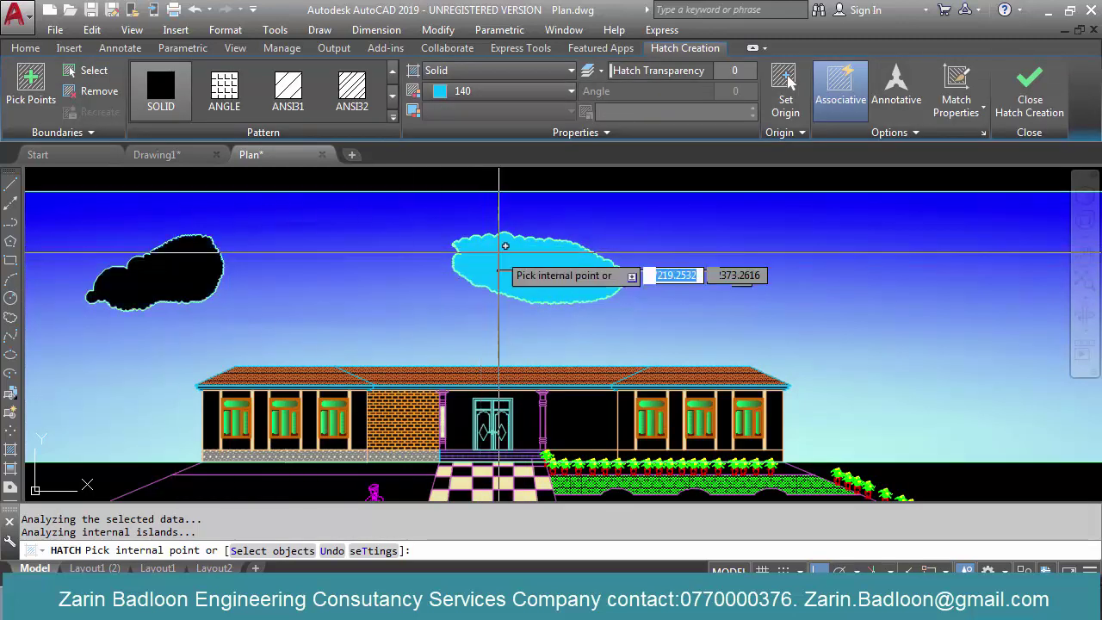
{"action": "left_click", "coordinate": [486, 72]}
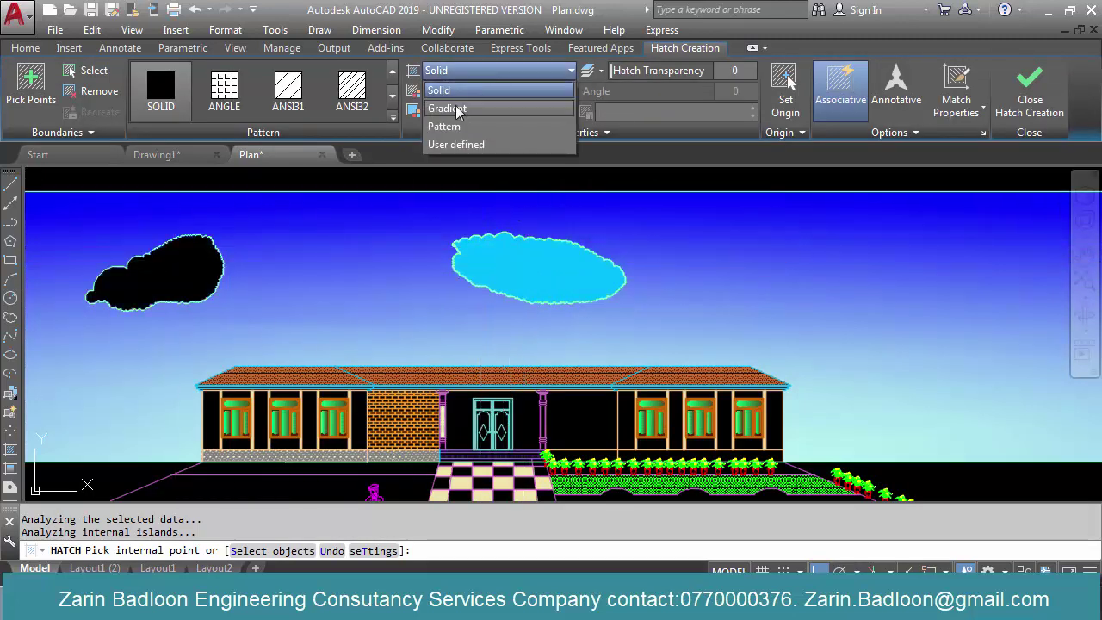
{"action": "left_click", "coordinate": [452, 109]}
{"action": "left_click", "coordinate": [342, 115]}
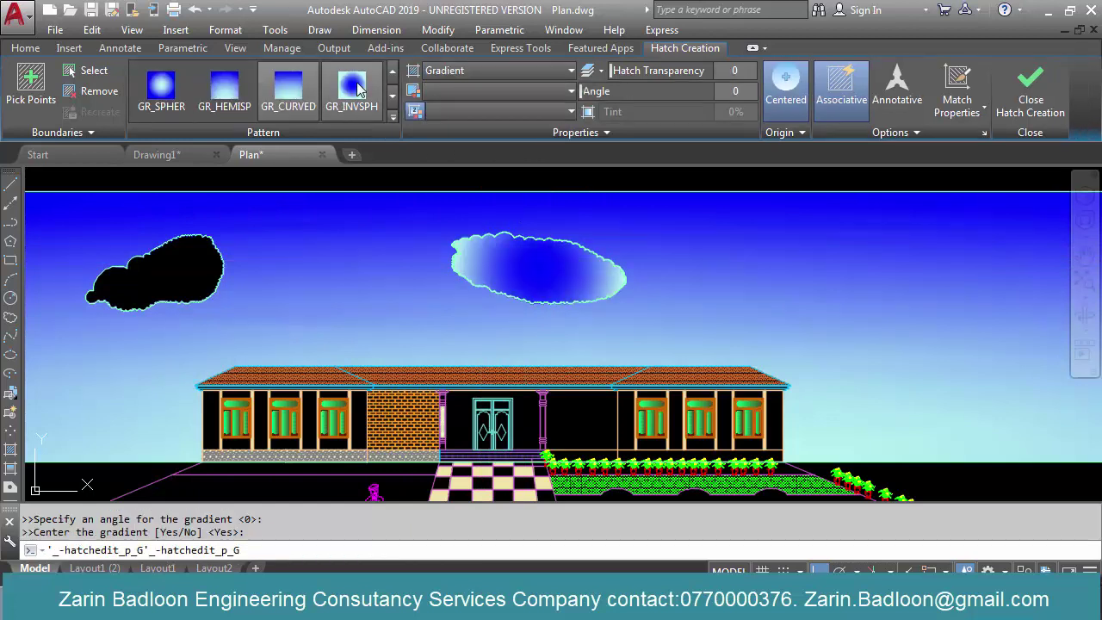
{"action": "left_click", "coordinate": [220, 93]}
{"action": "left_click", "coordinate": [351, 86]}
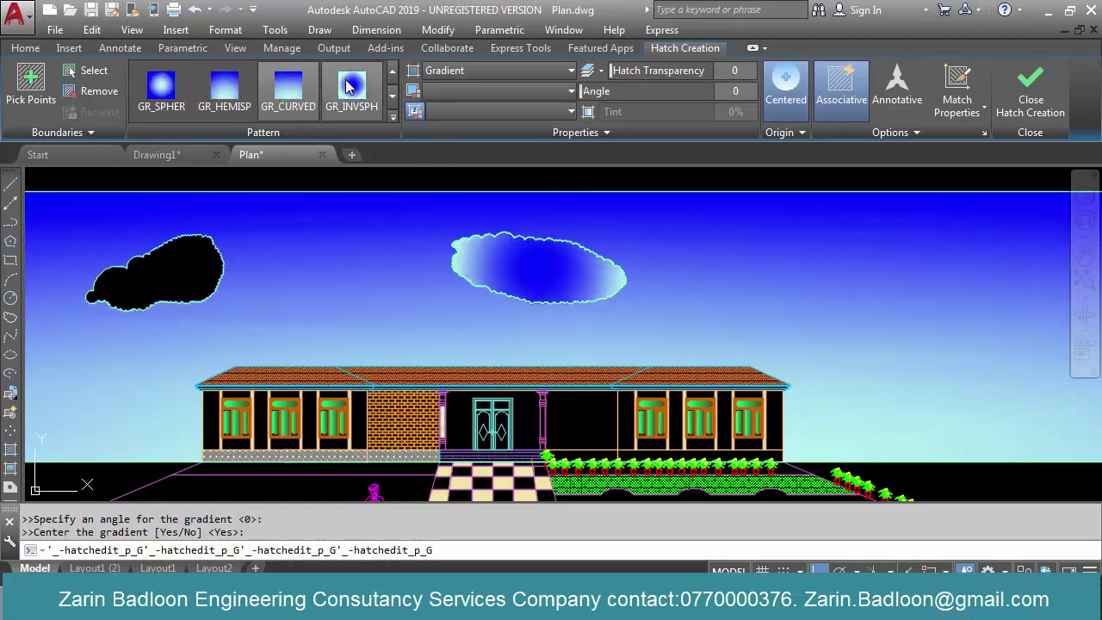
Set the middle cloud's gradient colours to 187,251,238 and true colour 247,251,253, and finish the hatch
{"action": "left_click", "coordinate": [464, 92]}
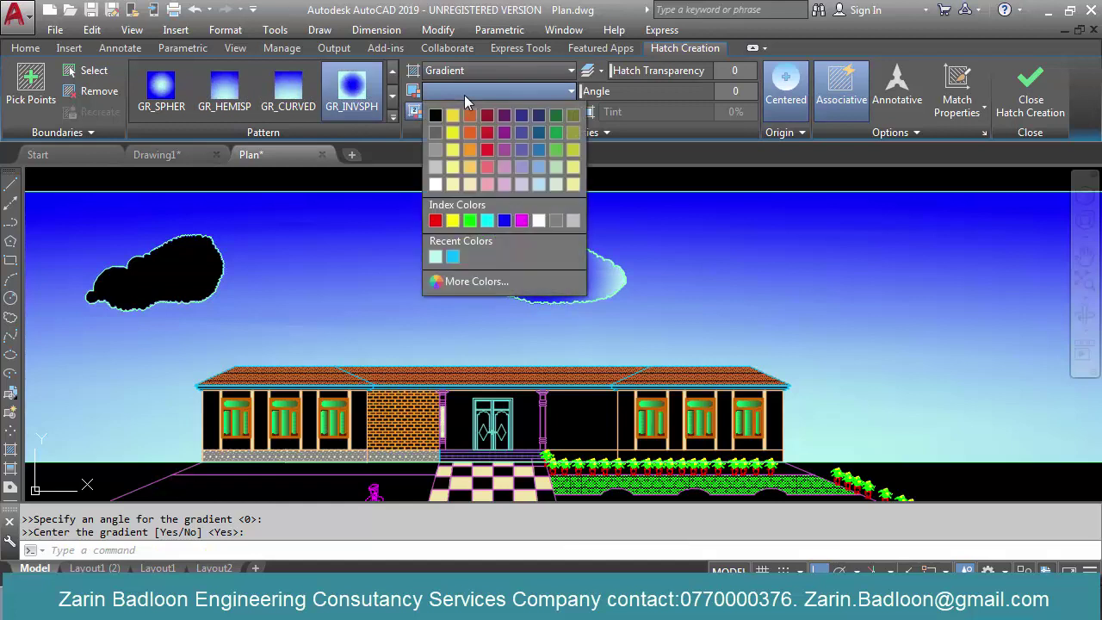
{"action": "left_click", "coordinate": [436, 258]}
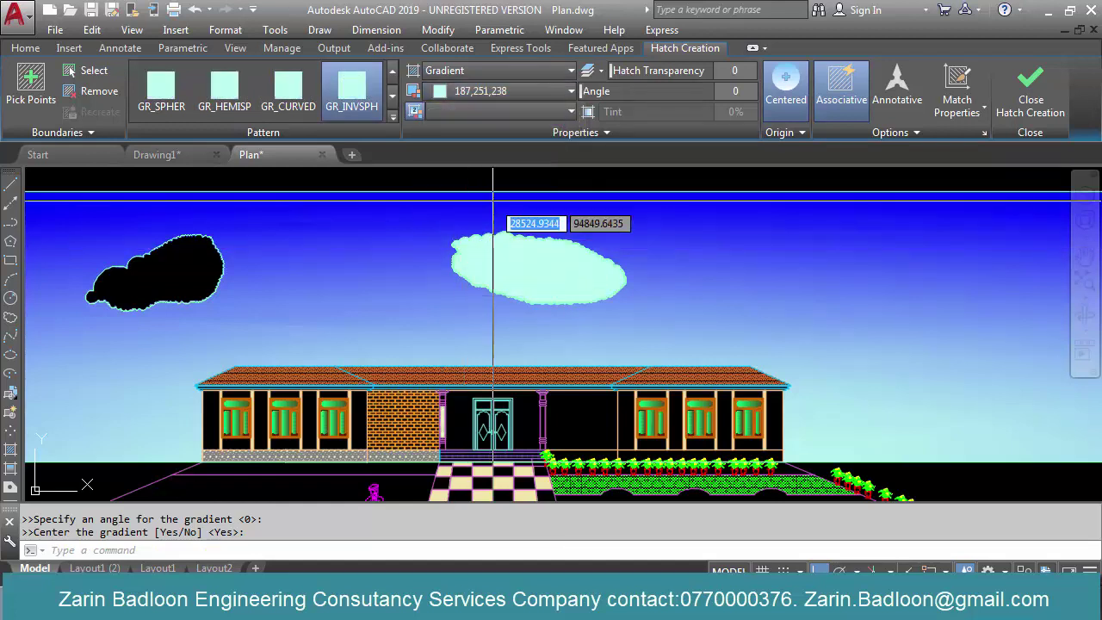
{"action": "left_click", "coordinate": [466, 110]}
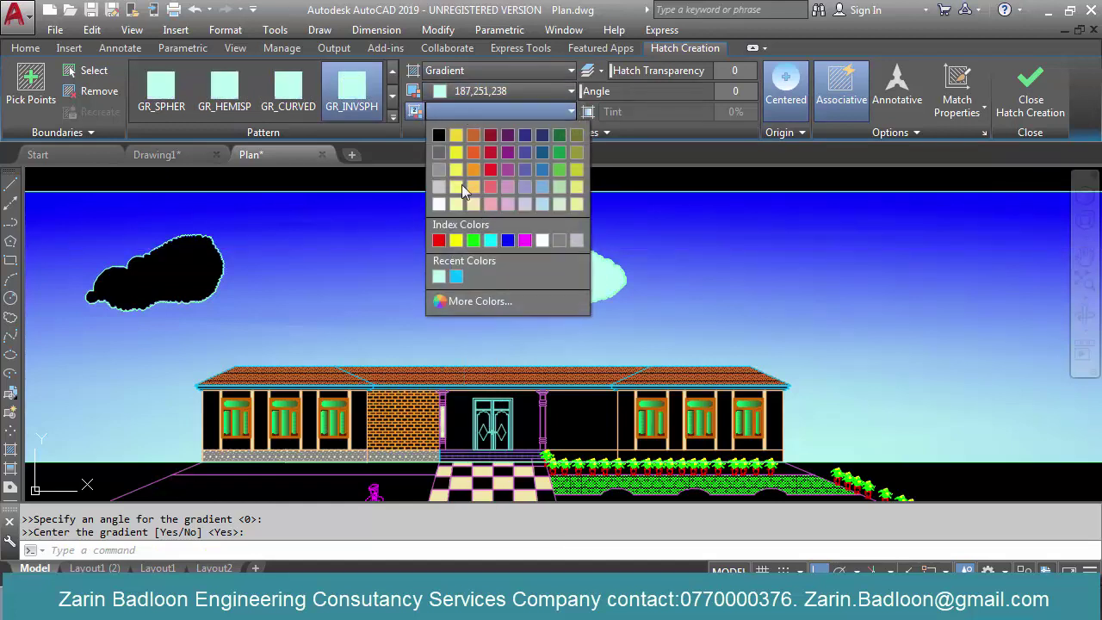
{"action": "left_click", "coordinate": [469, 301]}
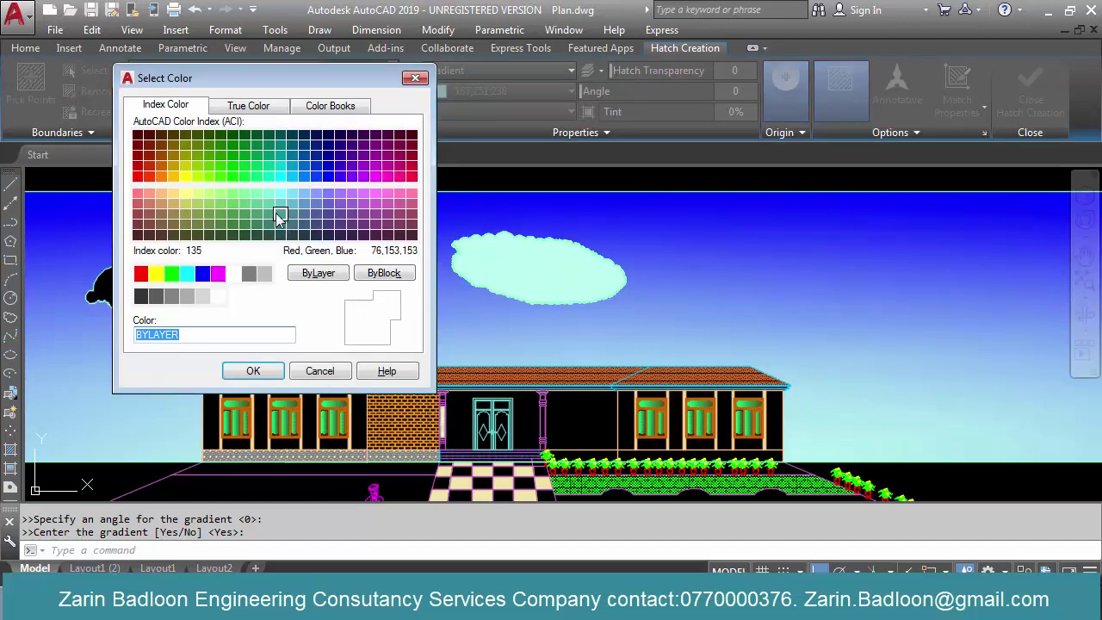
{"action": "left_click", "coordinate": [267, 108]}
{"action": "left_click_drag", "start_coordinate": [314, 198], "coordinate": [316, 170]}
{"action": "left_click", "coordinate": [240, 222]}
{"action": "left_click", "coordinate": [223, 218]}
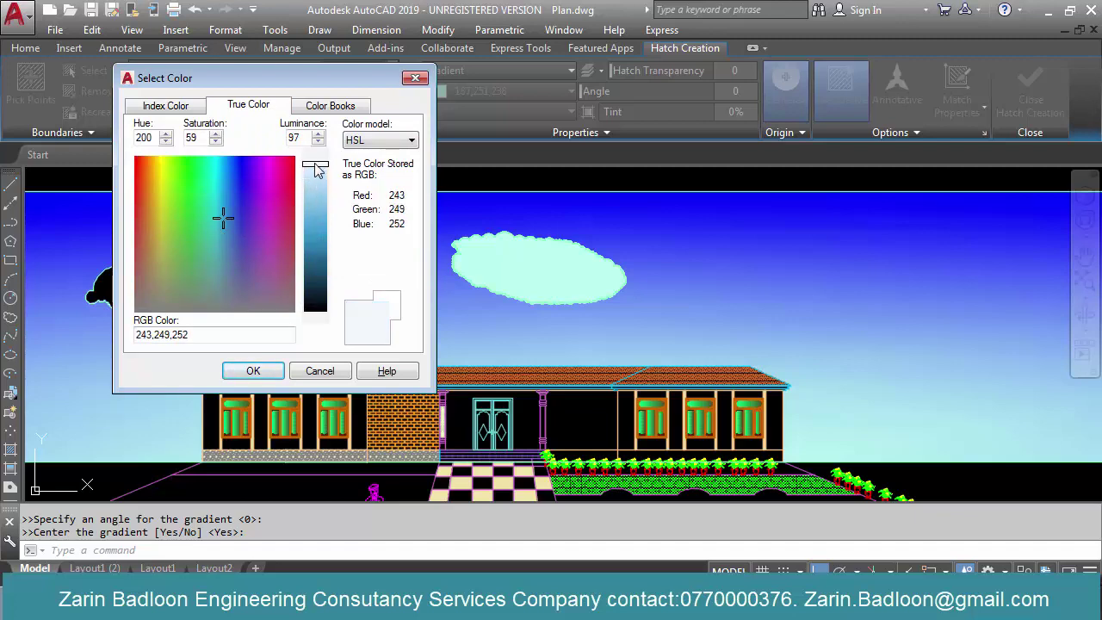
{"action": "left_click", "coordinate": [252, 371]}
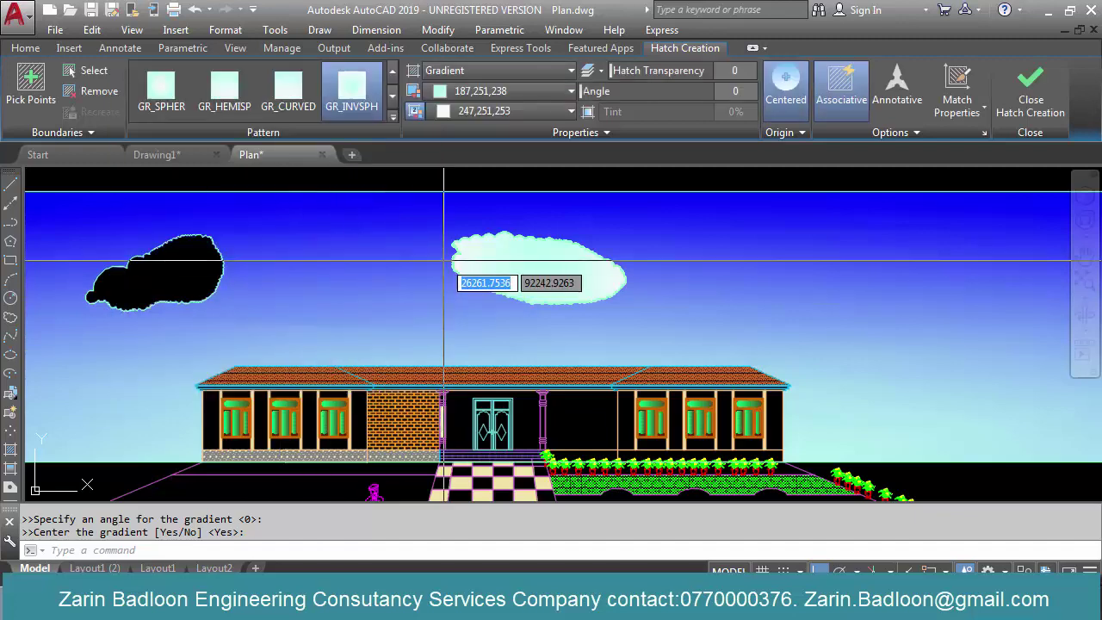
{"action": "key", "text": "Return"}
Draw a short sloping line in the sky below the left cloud with Ortho turned off
{"action": "scroll", "coordinate": [504, 188], "scroll_direction": "down", "scroll_amount": 5}
{"action": "scroll", "coordinate": [541, 239], "scroll_direction": "up", "scroll_amount": 4}
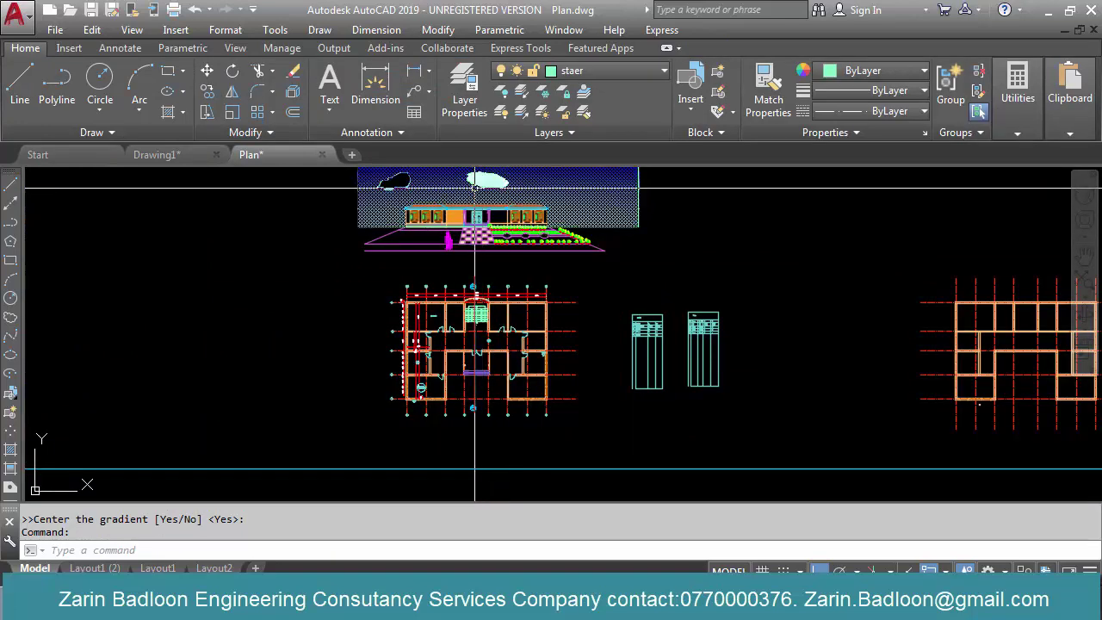
{"action": "scroll", "coordinate": [437, 320], "scroll_direction": "up", "scroll_amount": 4}
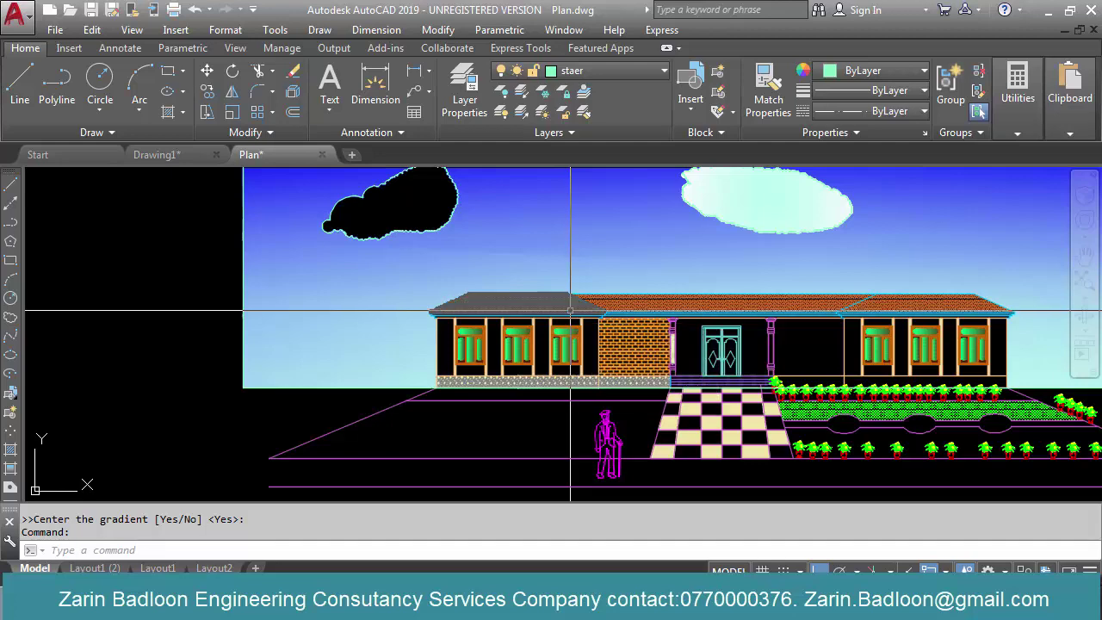
{"action": "middle_click_drag", "start_coordinate": [664, 380], "coordinate": [488, 435]}
{"action": "type", "text": "l"}
{"action": "key", "text": "Return"}
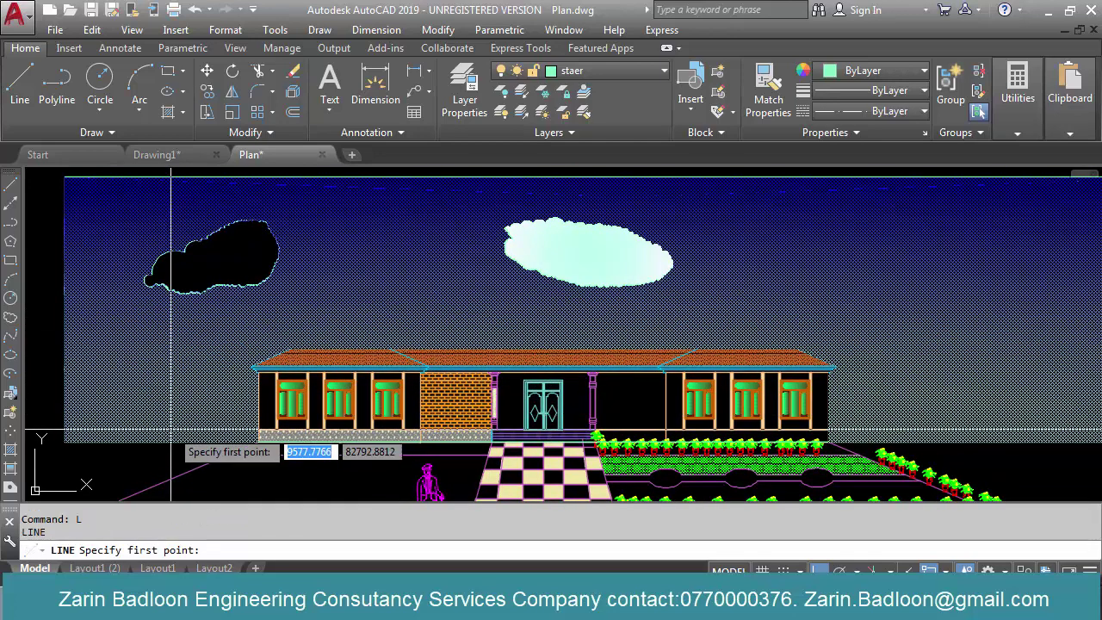
{"action": "left_click", "coordinate": [170, 442]}
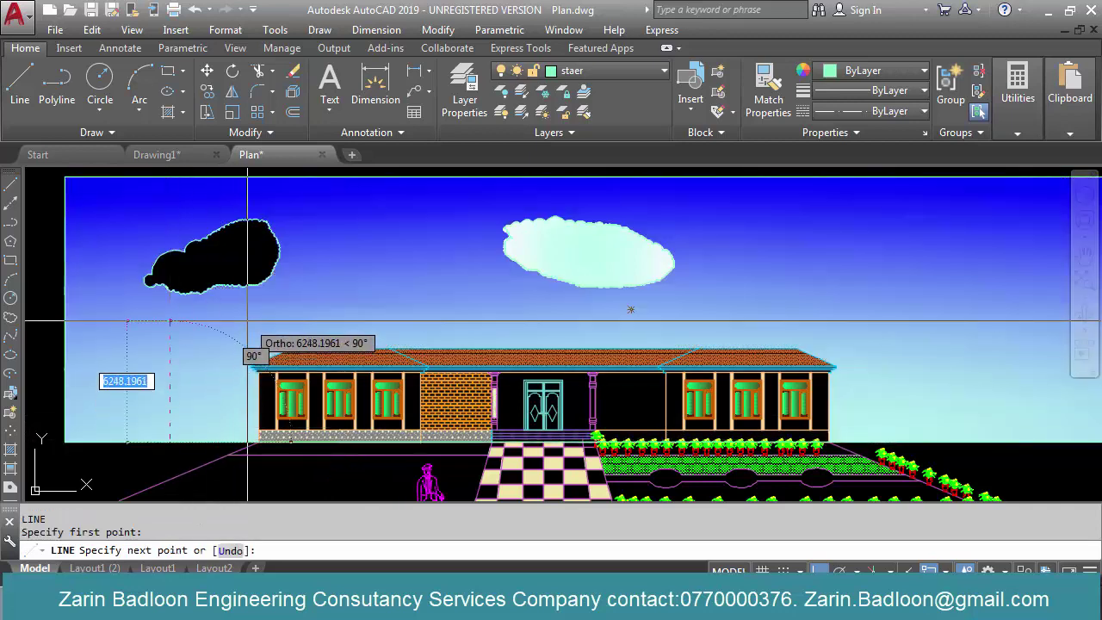
{"action": "key", "text": "F8"}
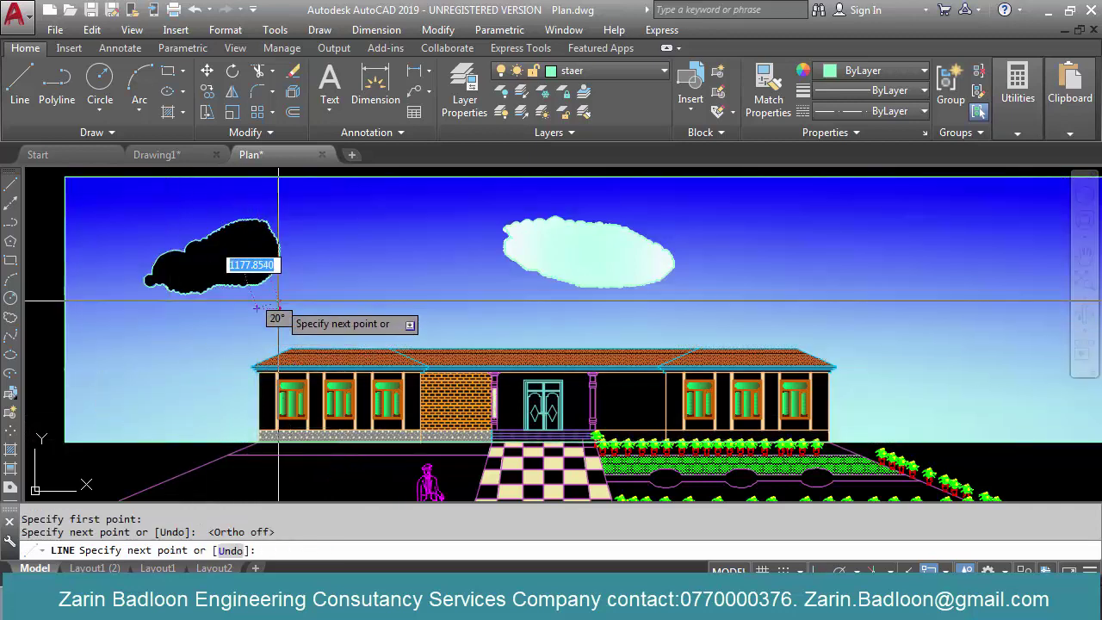
{"action": "left_click", "coordinate": [298, 332]}
{"action": "key", "text": "Return"}
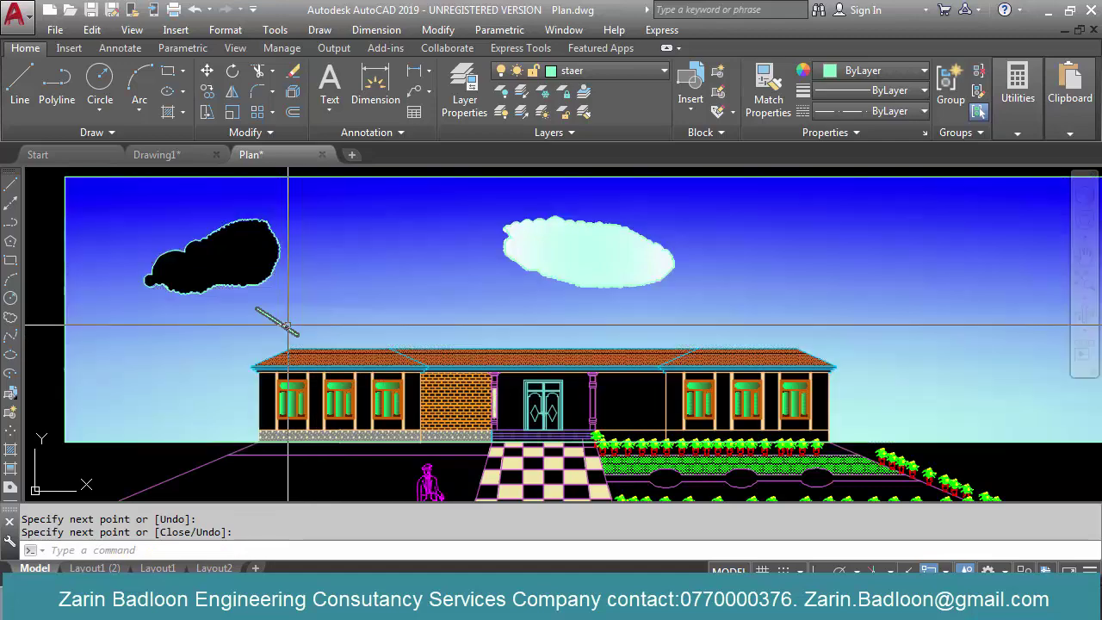
Draw another line in the sky from below the left cloud up toward the middle cloud
{"action": "key", "text": "Return"}
{"action": "left_click", "coordinate": [285, 326]}
{"action": "left_click", "coordinate": [351, 250]}
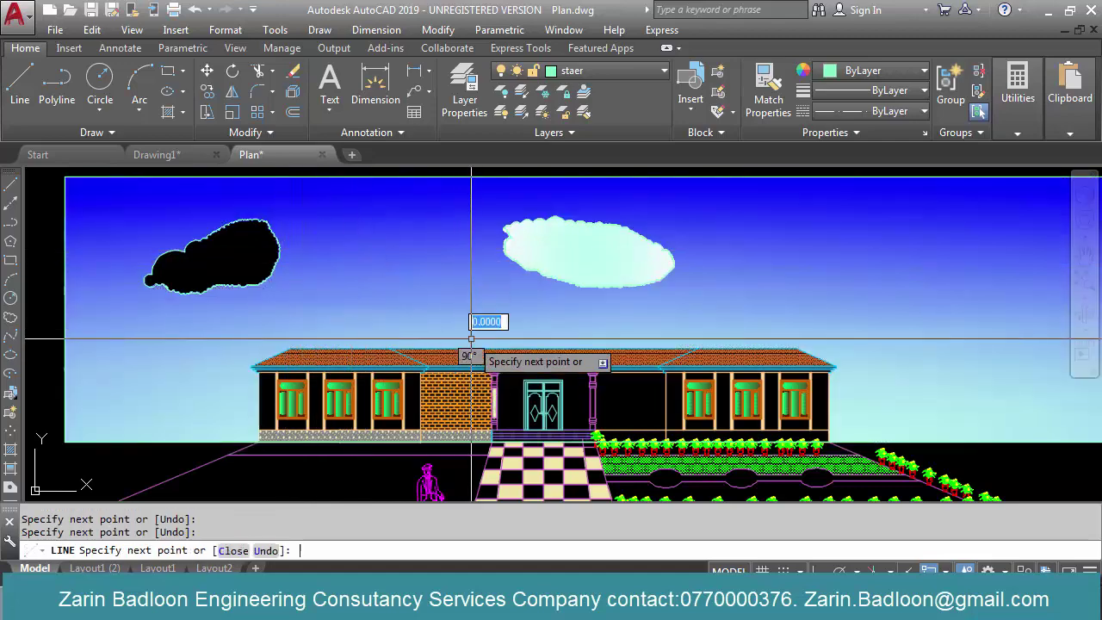
{"action": "key", "text": "Return"}
{"action": "scroll", "coordinate": [547, 285], "scroll_direction": "down", "scroll_amount": 5}
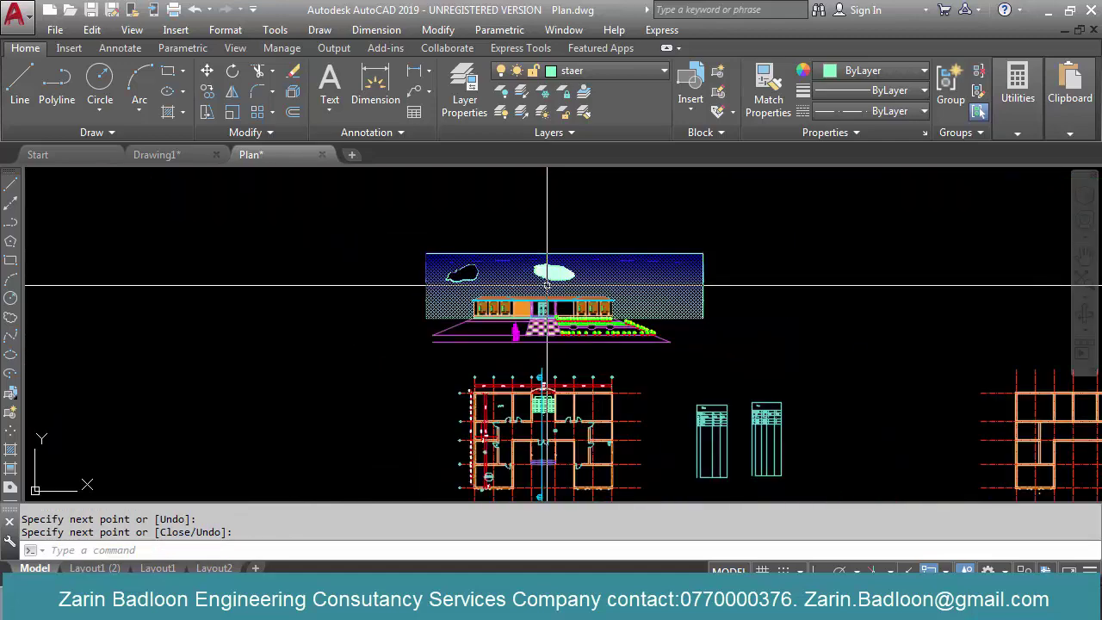
{"action": "scroll", "coordinate": [546, 285], "scroll_direction": "up", "scroll_amount": 5}
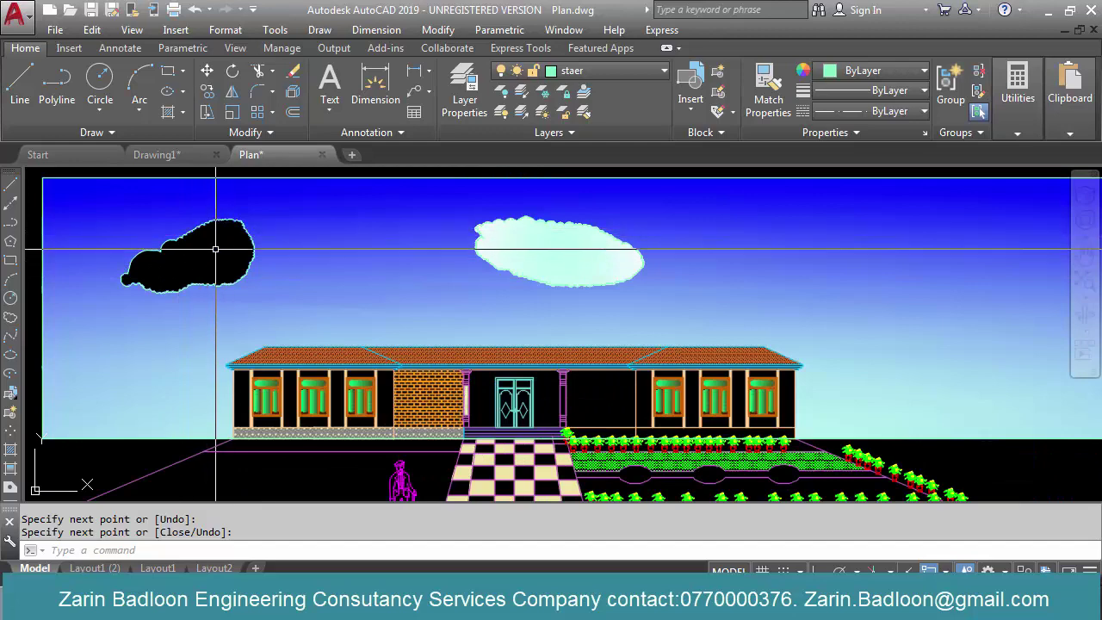
{"action": "scroll", "coordinate": [217, 256], "scroll_direction": "down", "scroll_amount": 4}
{"action": "scroll", "coordinate": [266, 231], "scroll_direction": "up", "scroll_amount": 2}
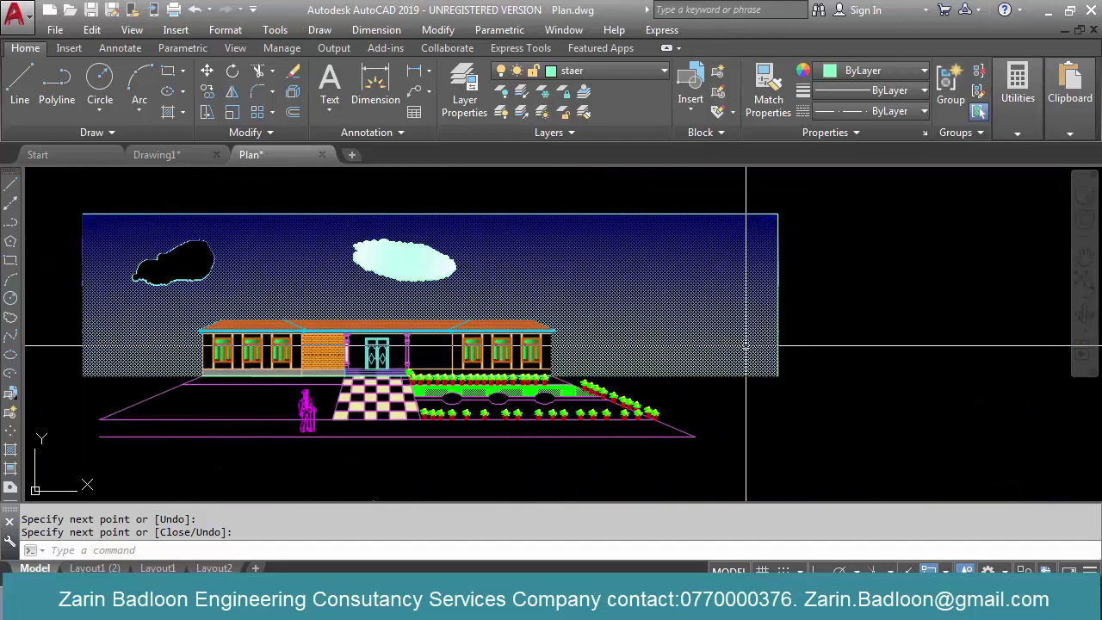
{"action": "middle_click_drag", "start_coordinate": [881, 313], "coordinate": [944, 320]}
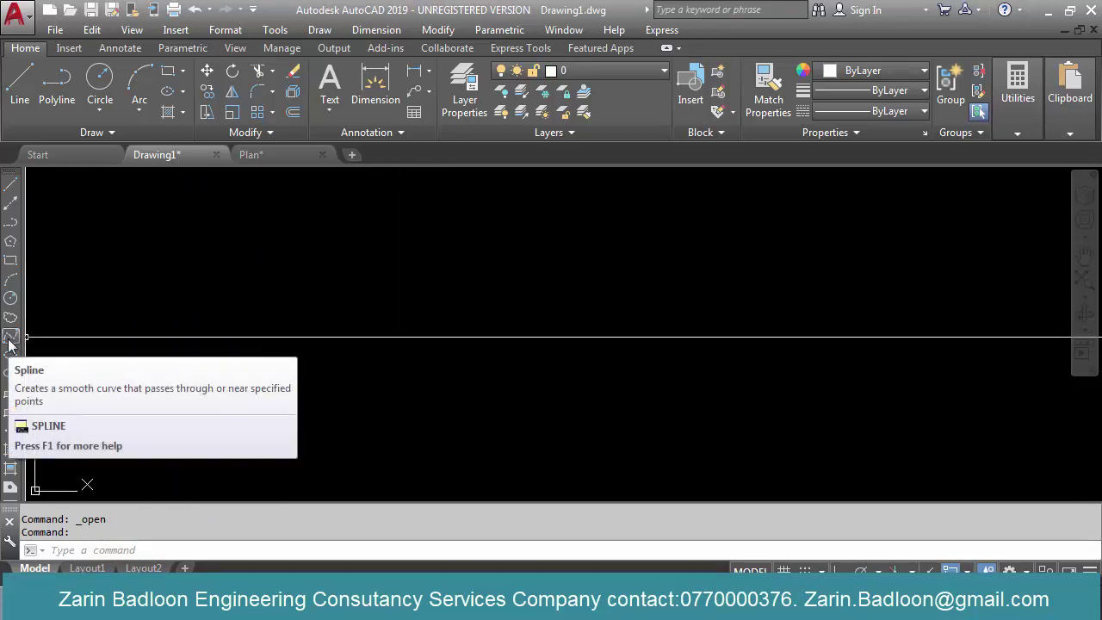
In Drawing1.dwg, draw a wavy spline with the Fit method through five points, forming two crests and one trough
{"action": "left_click", "coordinate": [483, 314]}
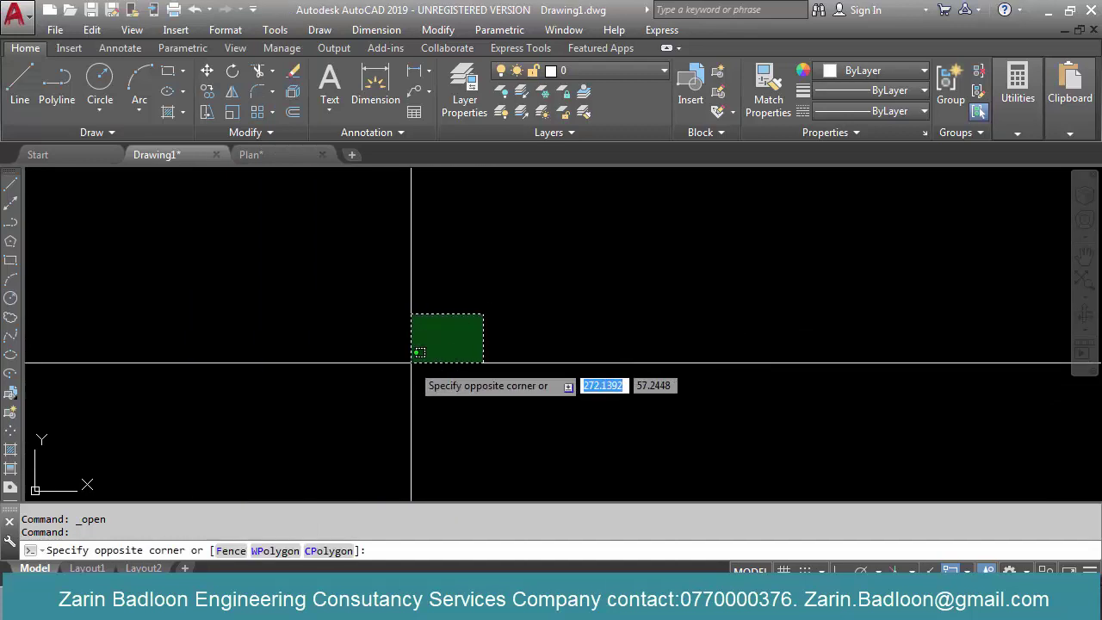
{"action": "left_click", "coordinate": [412, 363]}
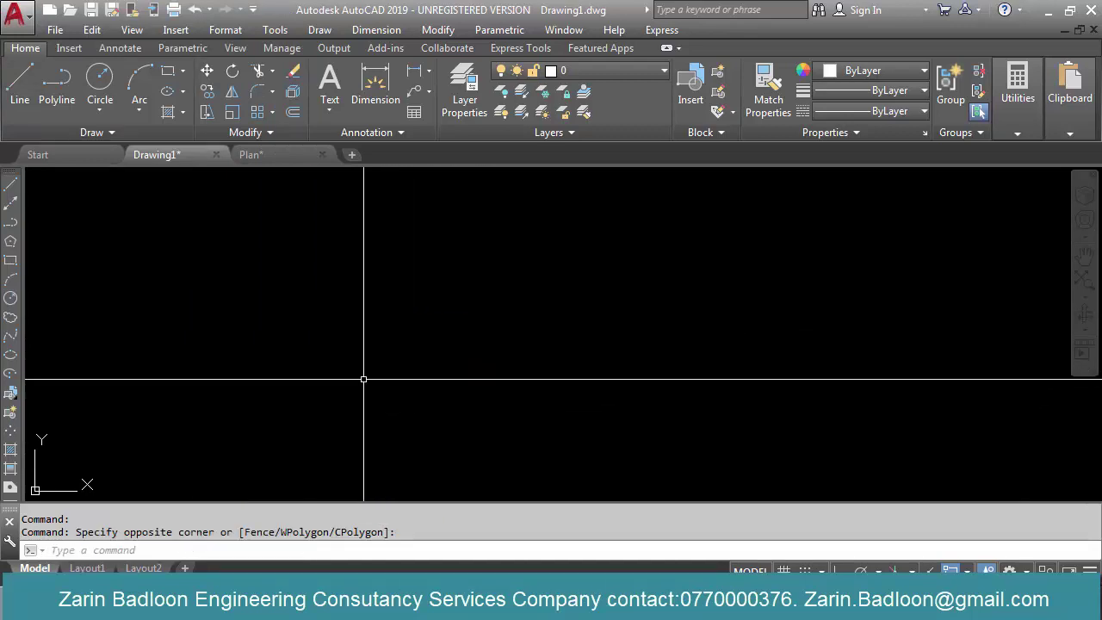
{"action": "type", "text": "s"}
{"action": "key", "text": "Return"}
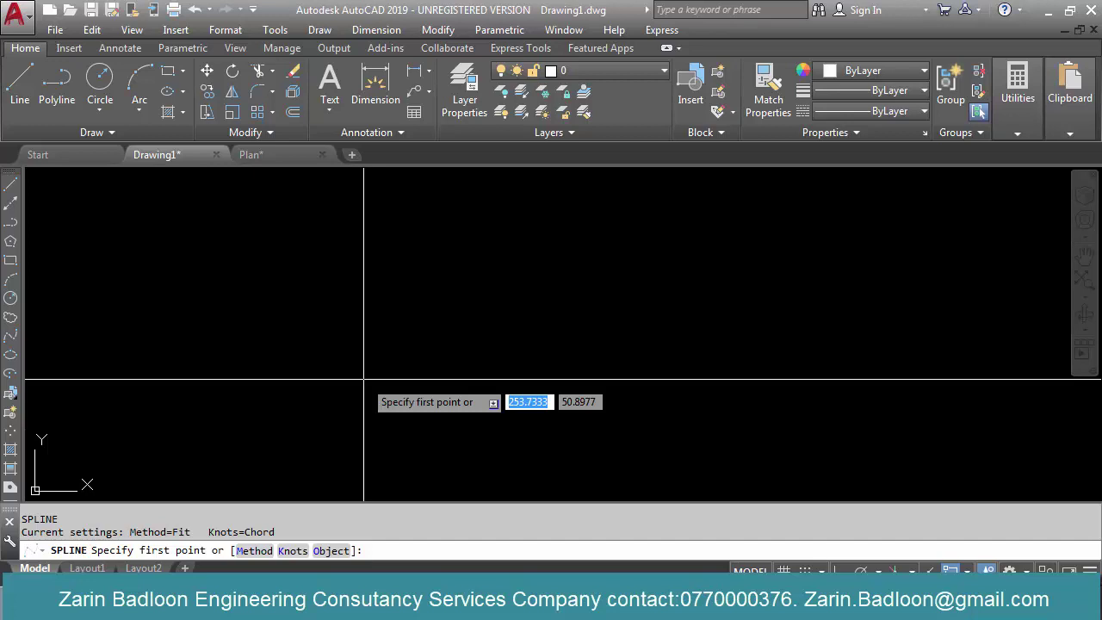
{"action": "left_click", "coordinate": [330, 427]}
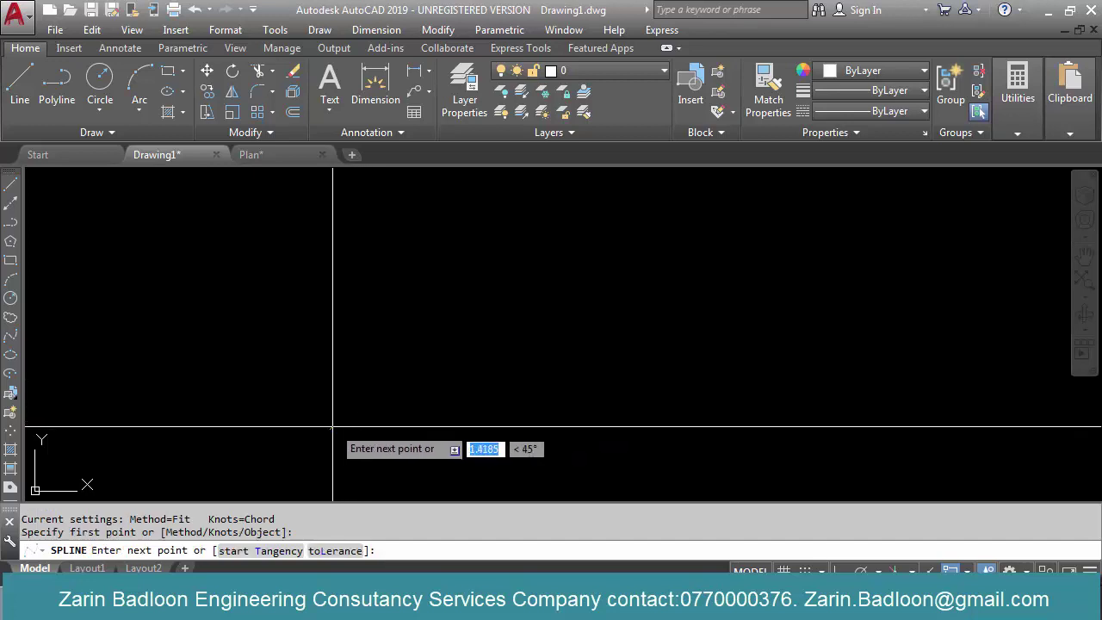
{"action": "left_click", "coordinate": [456, 307]}
{"action": "left_click", "coordinate": [610, 404]}
{"action": "left_click", "coordinate": [801, 277]}
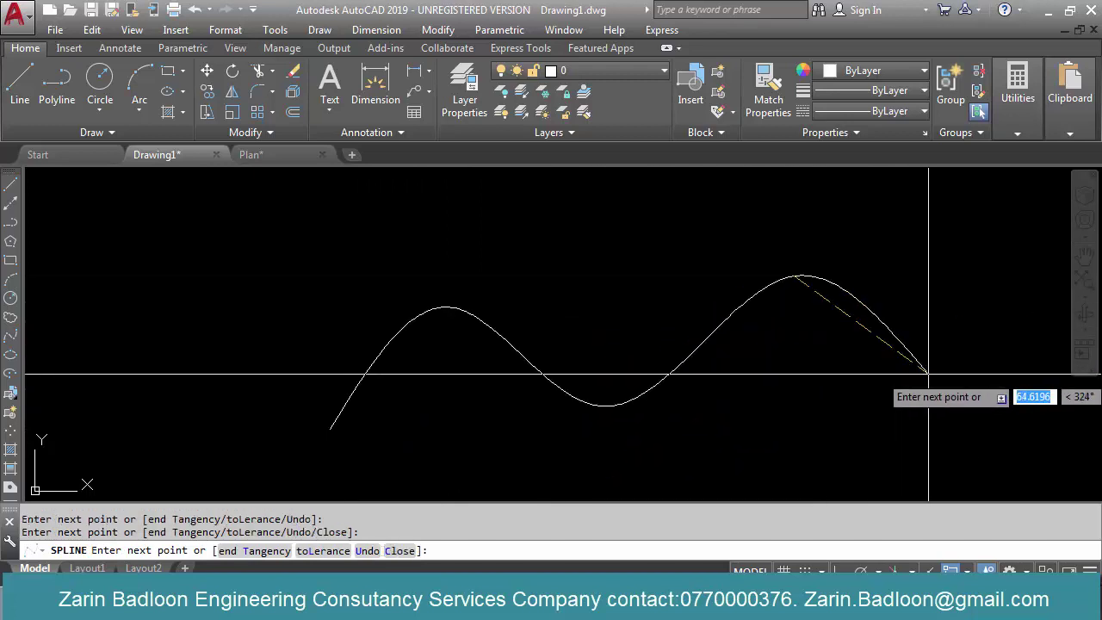
{"action": "left_click", "coordinate": [928, 372]}
{"action": "key", "text": "Return"}
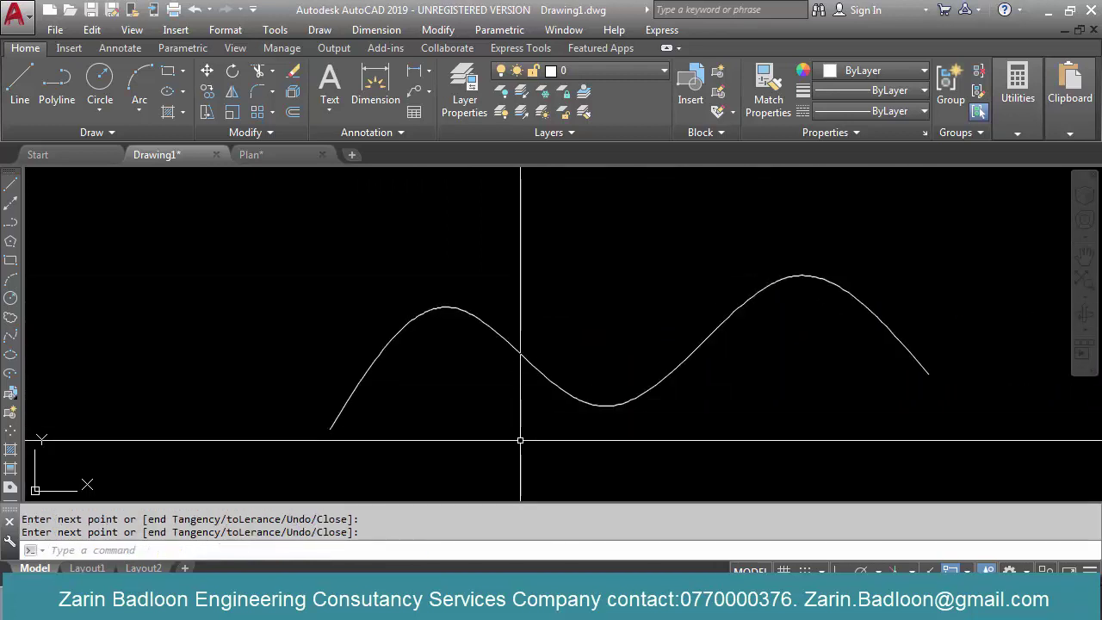
Draw a straight line across the spline between its two outer slopes, and erase that line
{"action": "type", "text": "L"}
{"action": "key", "text": "Return"}
{"action": "left_click", "coordinate": [359, 383]}
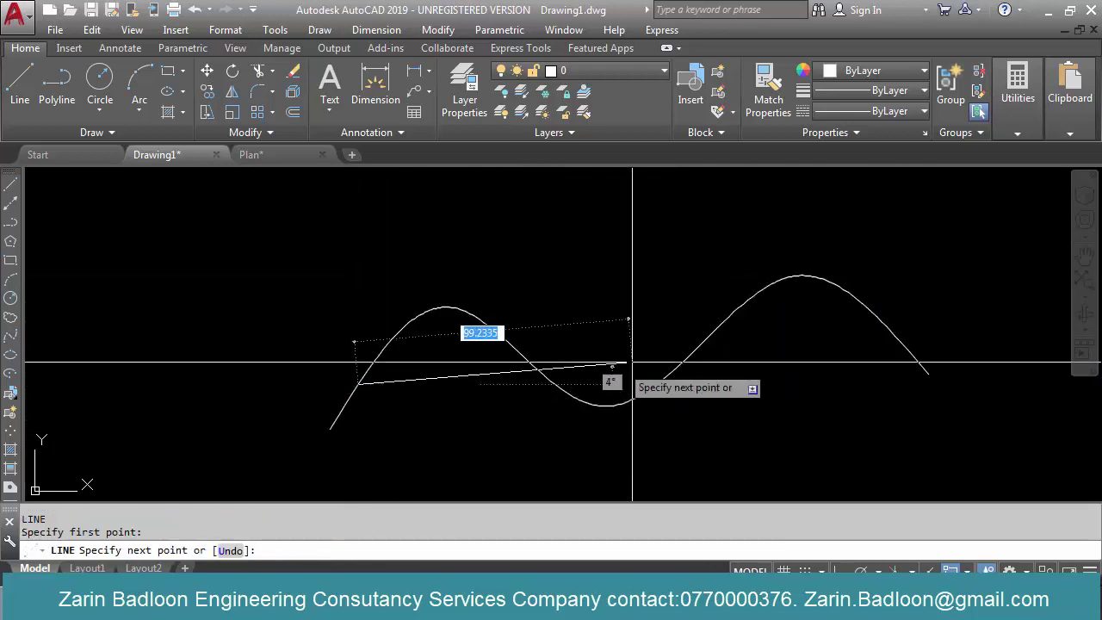
{"action": "left_click", "coordinate": [869, 309]}
{"action": "key", "text": "Return"}
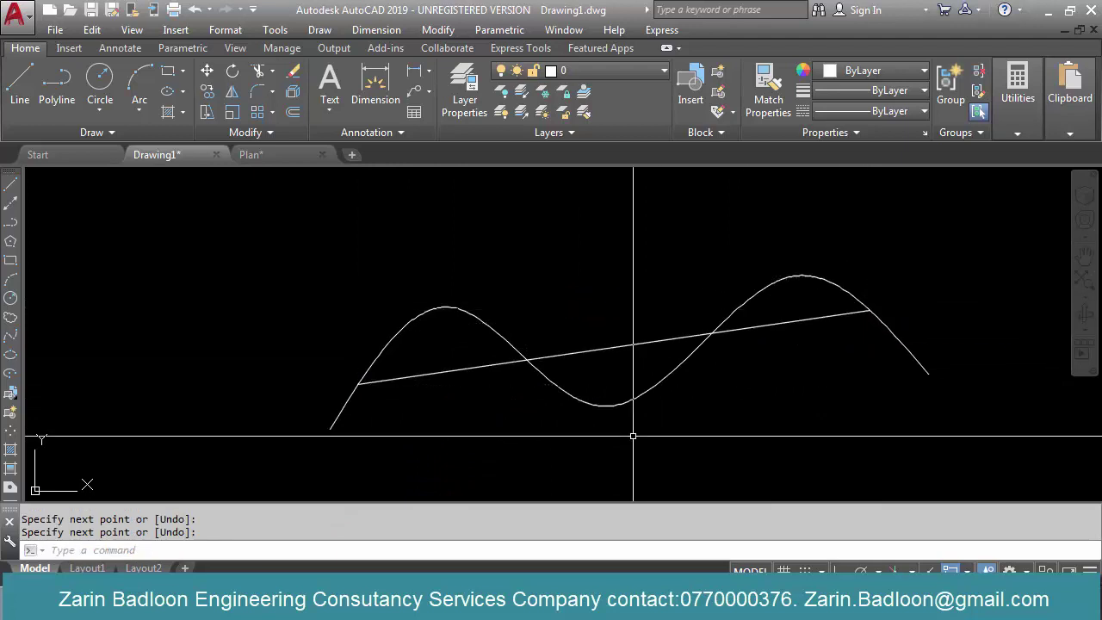
{"action": "key", "text": "Return"}
{"action": "left_click", "coordinate": [617, 346]}
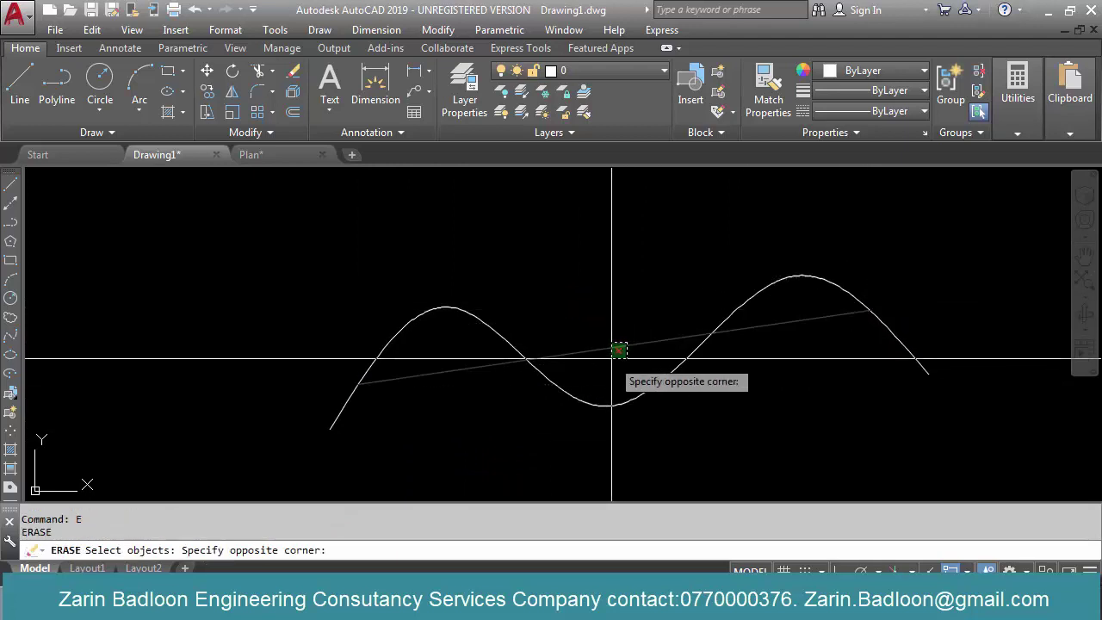
{"action": "left_click", "coordinate": [523, 420]}
Draw a second five-point fit spline above the first one, following a similar wave shape
{"action": "type", "text": "s"}
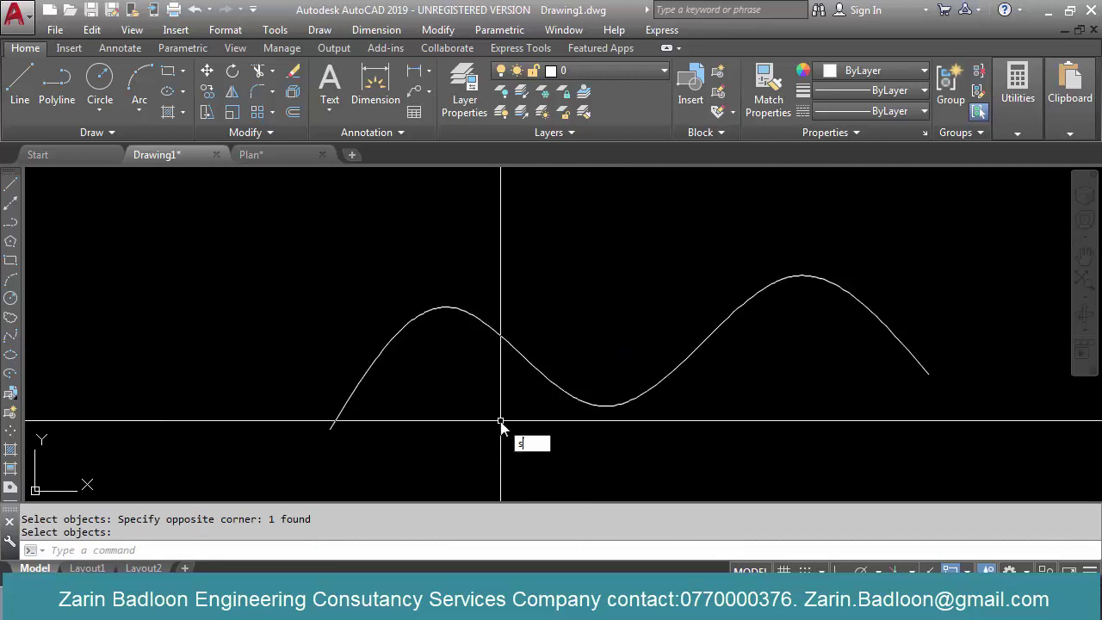
{"action": "type", "text": "pl"}
{"action": "key", "text": "Return"}
{"action": "left_click", "coordinate": [274, 390]}
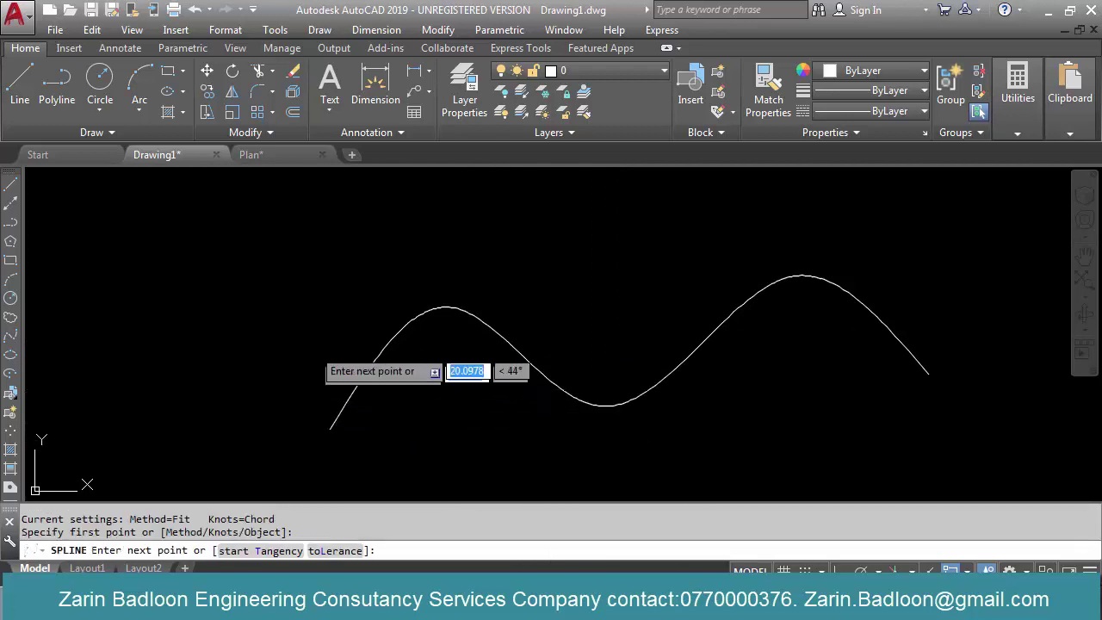
{"action": "left_click", "coordinate": [452, 241]}
{"action": "left_click", "coordinate": [602, 241]}
{"action": "left_click", "coordinate": [779, 226]}
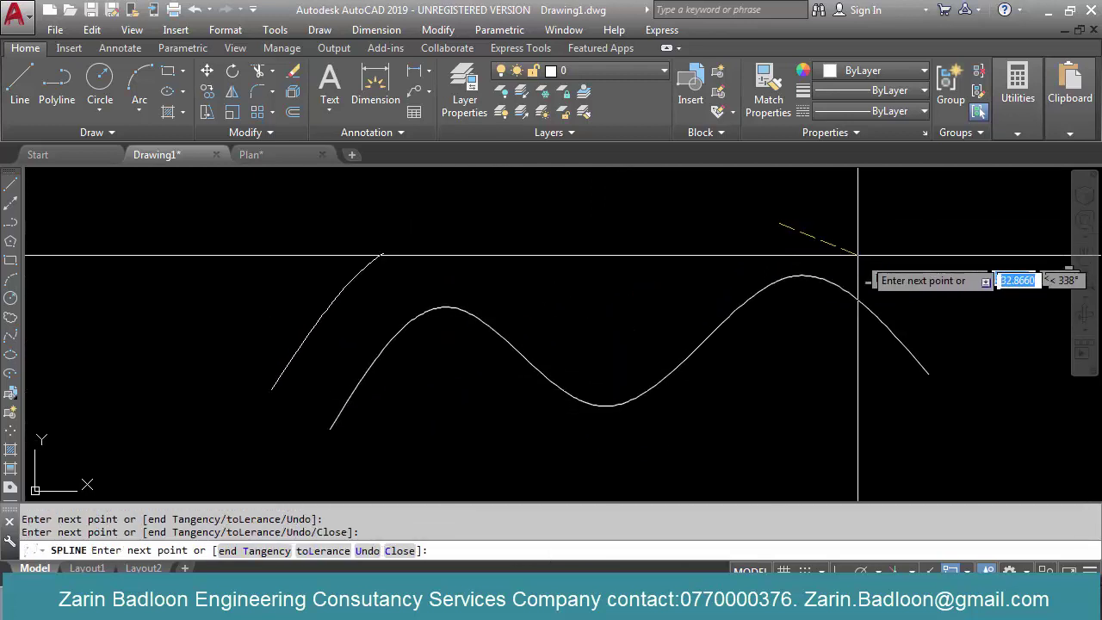
{"action": "left_click", "coordinate": [914, 281]}
{"action": "key", "text": "Return"}
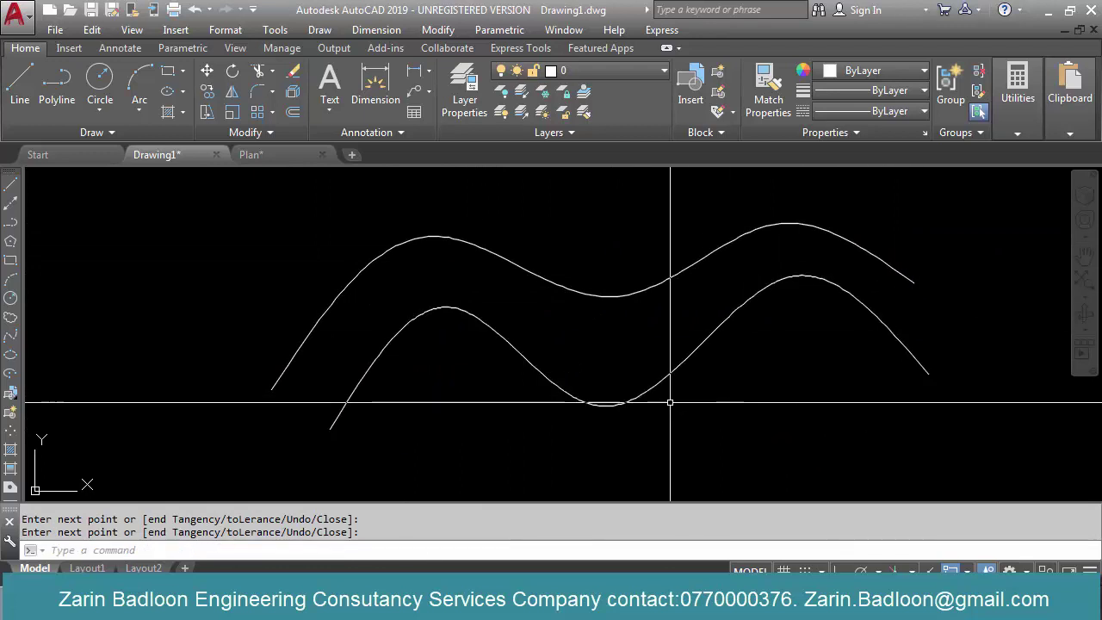
Draw a five-point fit spline starting at 0,0 and waving toward the two existing splines
{"action": "key", "text": "Return"}
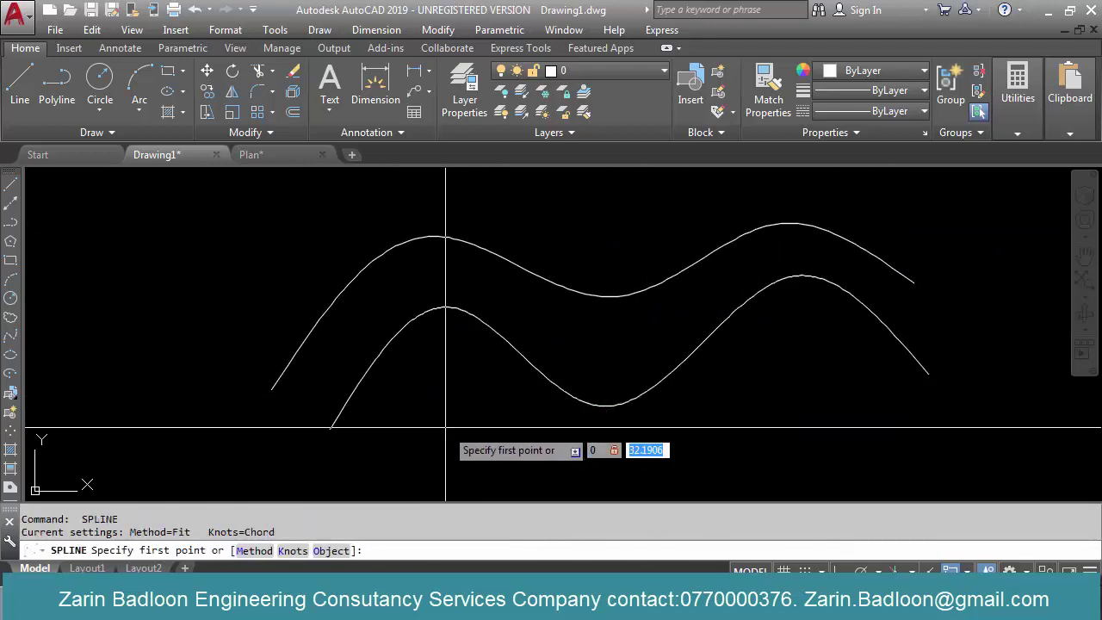
{"action": "type", "text": "0,0"}
{"action": "key", "text": "Return"}
{"action": "scroll", "coordinate": [442, 422], "scroll_direction": "down", "scroll_amount": 8}
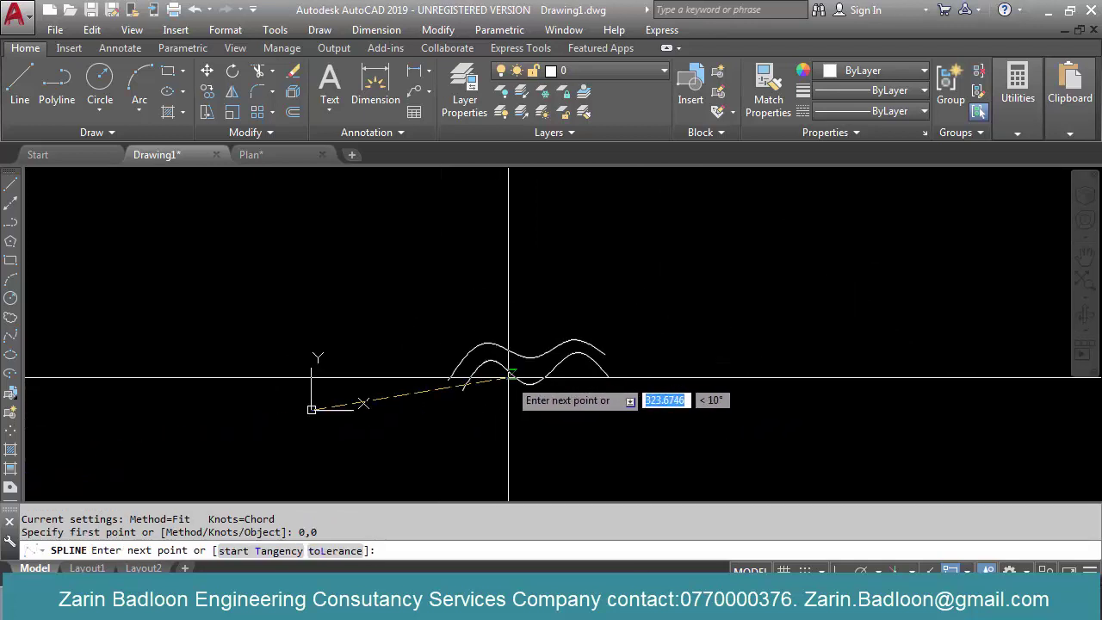
{"action": "scroll", "coordinate": [491, 362], "scroll_direction": "up", "scroll_amount": 6}
{"action": "left_click", "coordinate": [470, 376]}
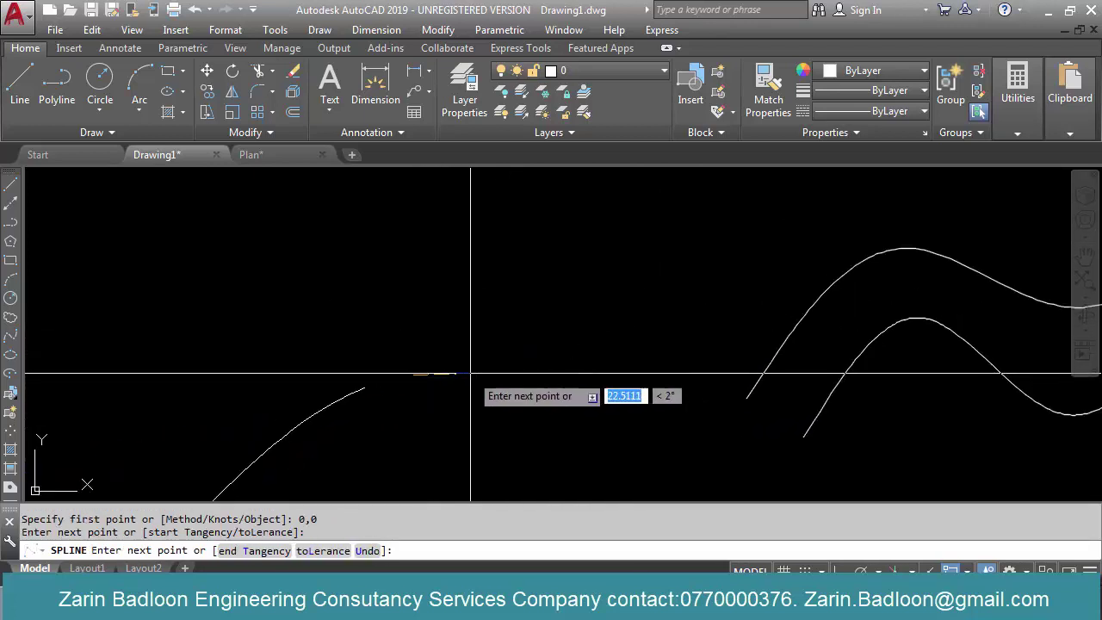
{"action": "left_click", "coordinate": [604, 472]}
{"action": "left_click", "coordinate": [661, 347]}
{"action": "left_click", "coordinate": [738, 432]}
{"action": "key", "text": "Return"}
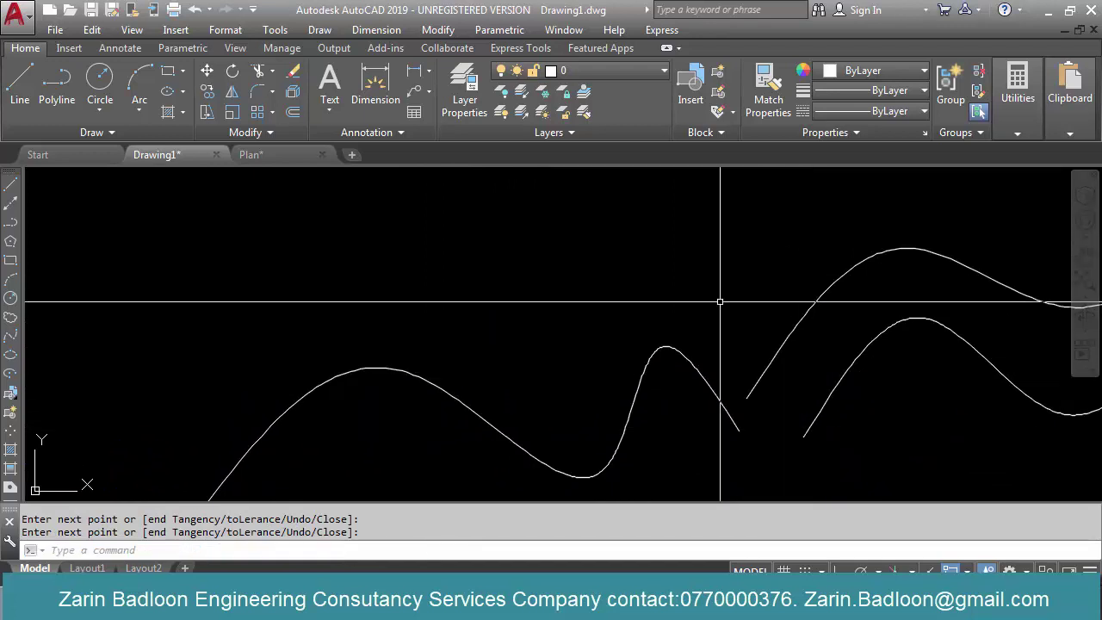
Erase the two parallel wavy splines, keeping the spline that starts at the origin
{"action": "scroll", "coordinate": [661, 289], "scroll_direction": "down", "scroll_amount": 8}
{"action": "key", "text": "Return"}
{"action": "left_click", "coordinate": [808, 270]}
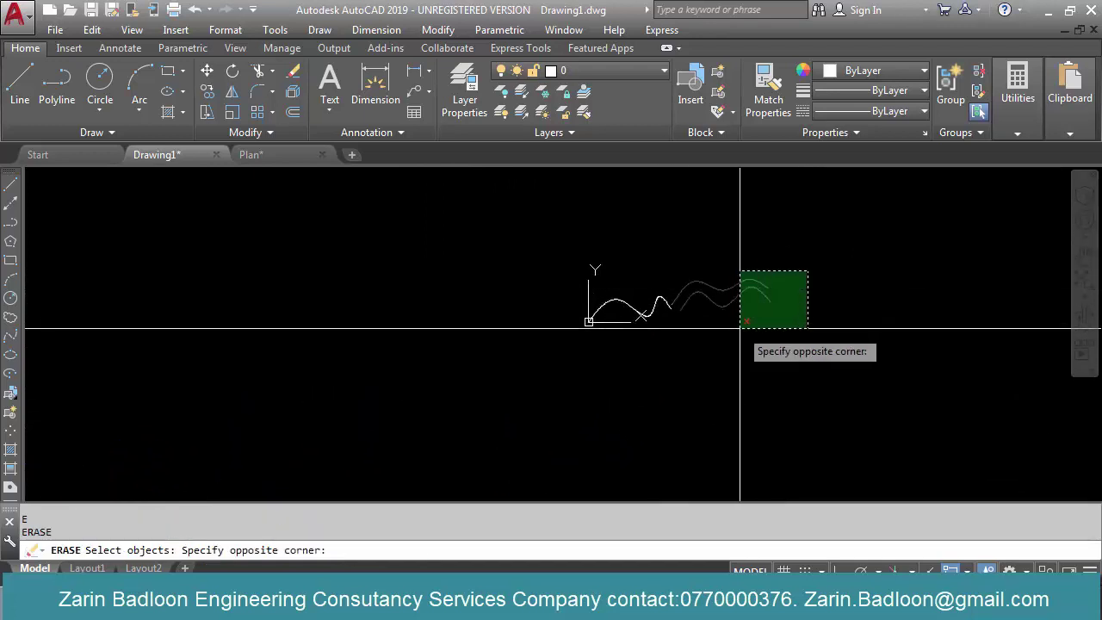
{"action": "left_click", "coordinate": [739, 328]}
{"action": "key", "text": "Return"}
Start a new spline and set its creation method to CV
{"action": "scroll", "coordinate": [665, 303], "scroll_direction": "up", "scroll_amount": 8}
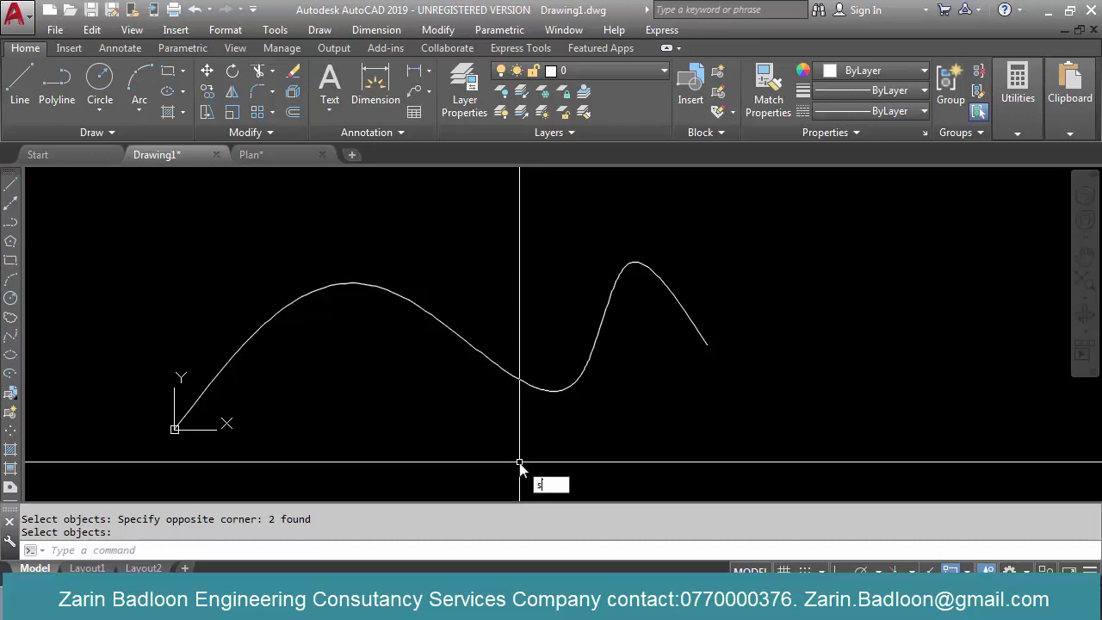
{"action": "type", "text": "spl"}
{"action": "key", "text": "Return"}
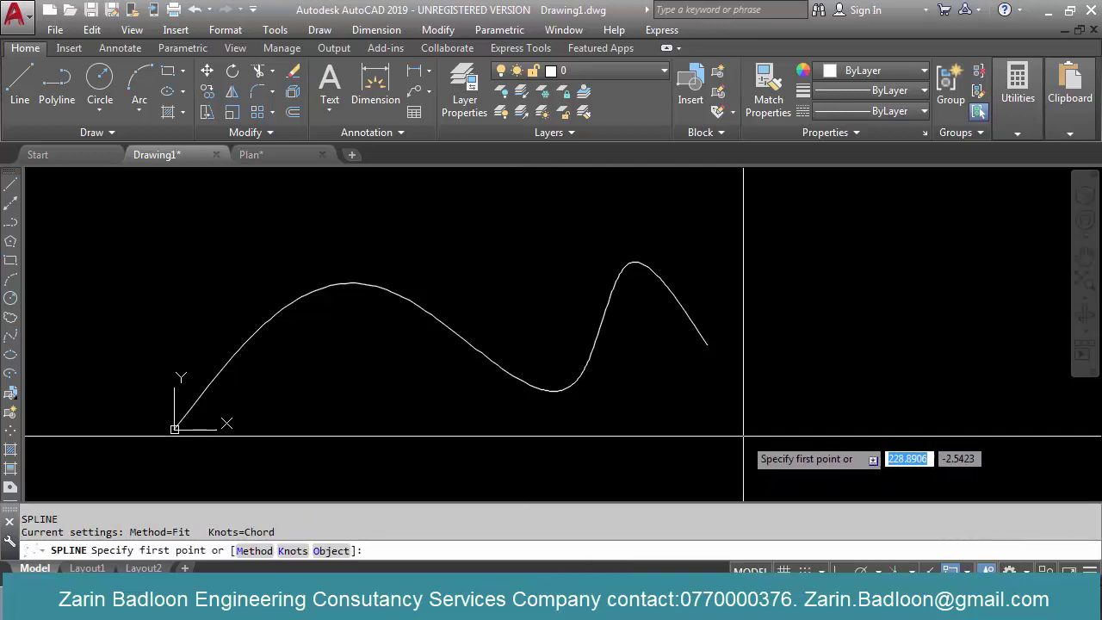
{"action": "type", "text": "m"}
{"action": "key", "text": "Return"}
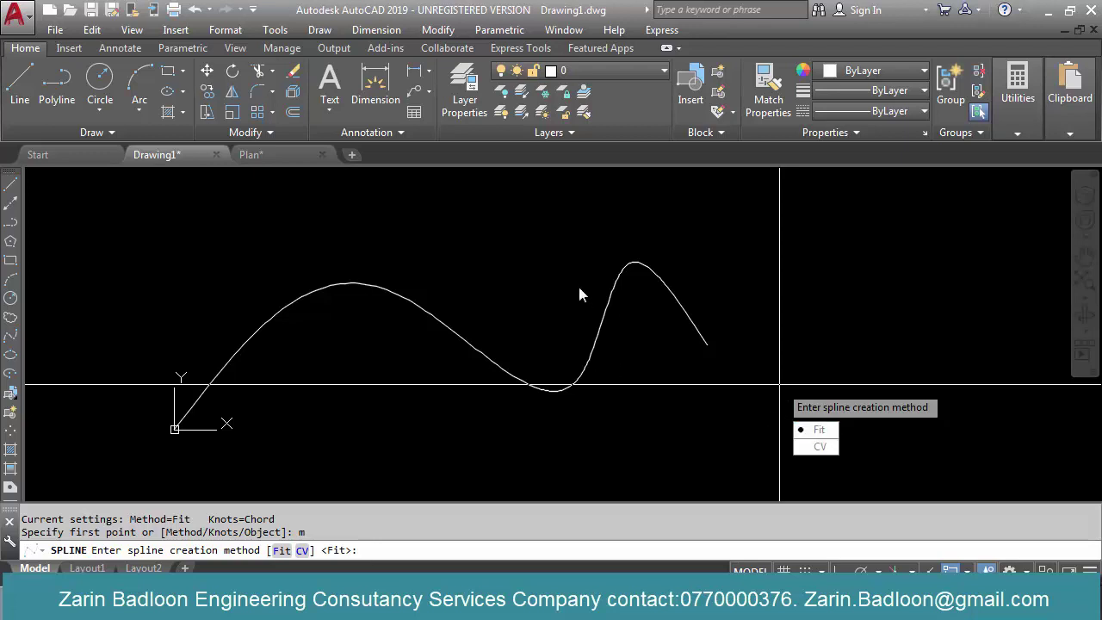
{"action": "left_click", "coordinate": [820, 454]}
Draw the CV spline with seven control vertices in the empty area to the right of the origin spline
{"action": "scroll", "coordinate": [479, 418], "scroll_direction": "down", "scroll_amount": 4}
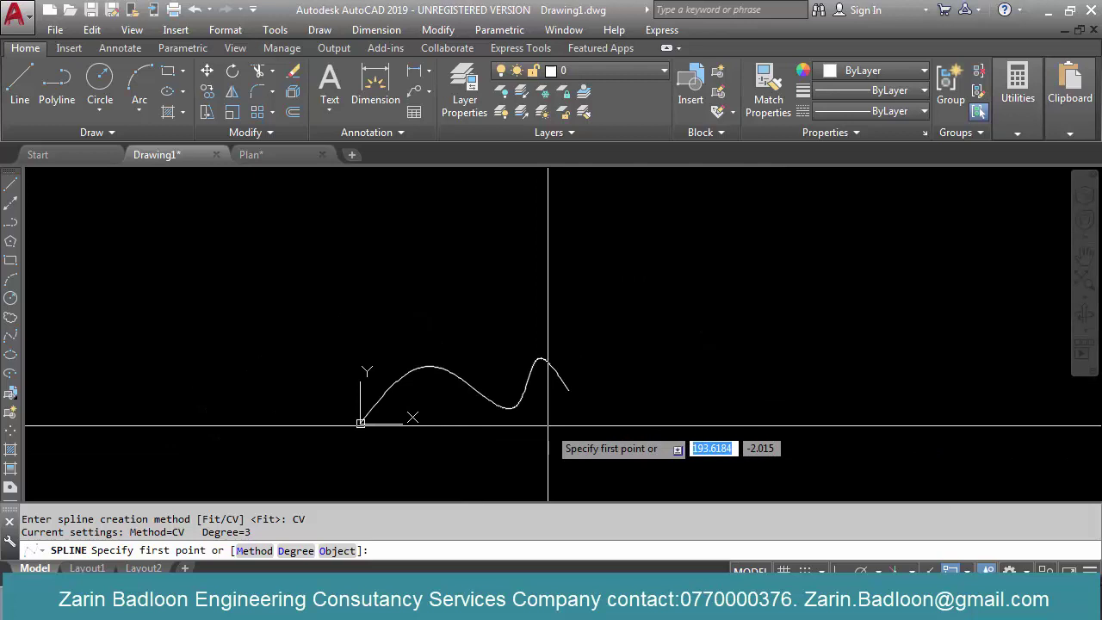
{"action": "left_click", "coordinate": [635, 419]}
{"action": "left_click", "coordinate": [707, 280]}
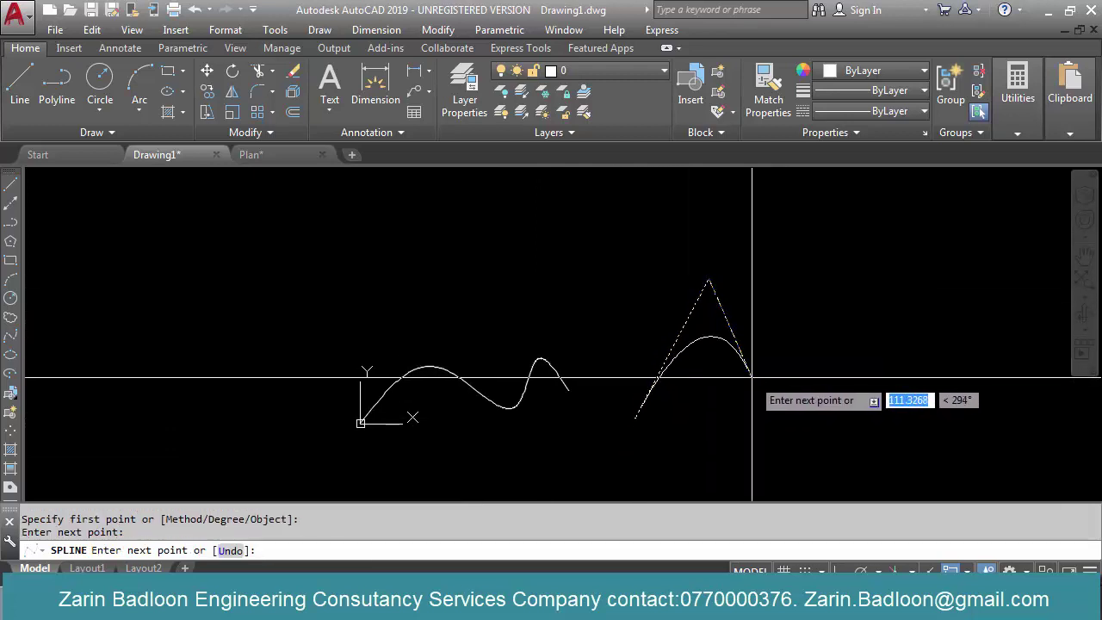
{"action": "left_click", "coordinate": [753, 376]}
{"action": "left_click", "coordinate": [833, 348]}
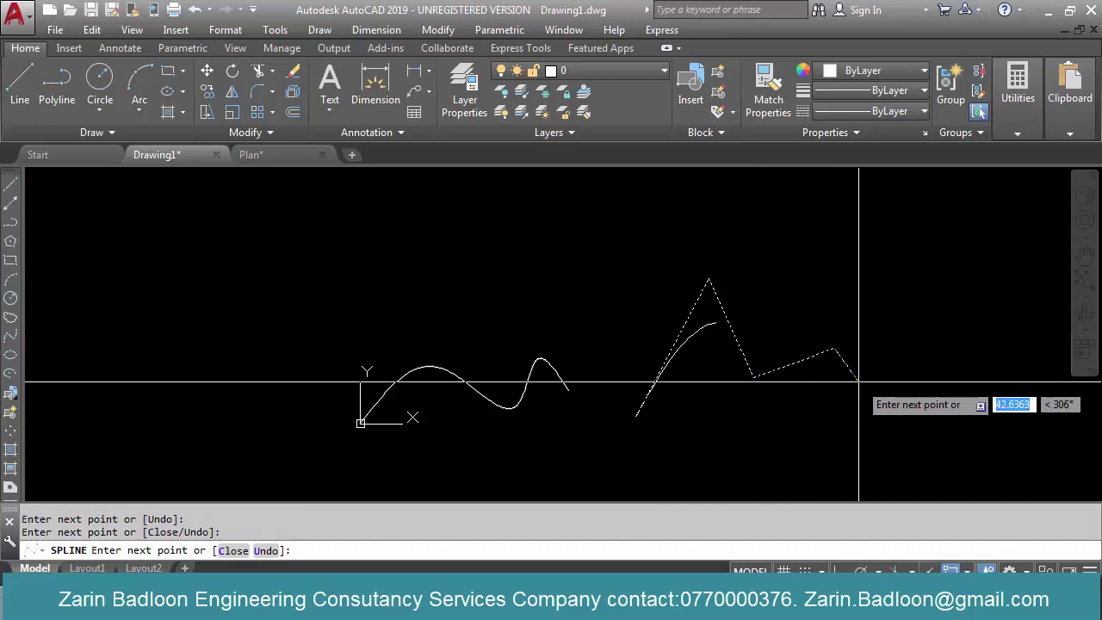
{"action": "left_click", "coordinate": [895, 403]}
{"action": "left_click", "coordinate": [966, 344]}
{"action": "left_click", "coordinate": [1011, 394]}
{"action": "key", "text": "Return"}
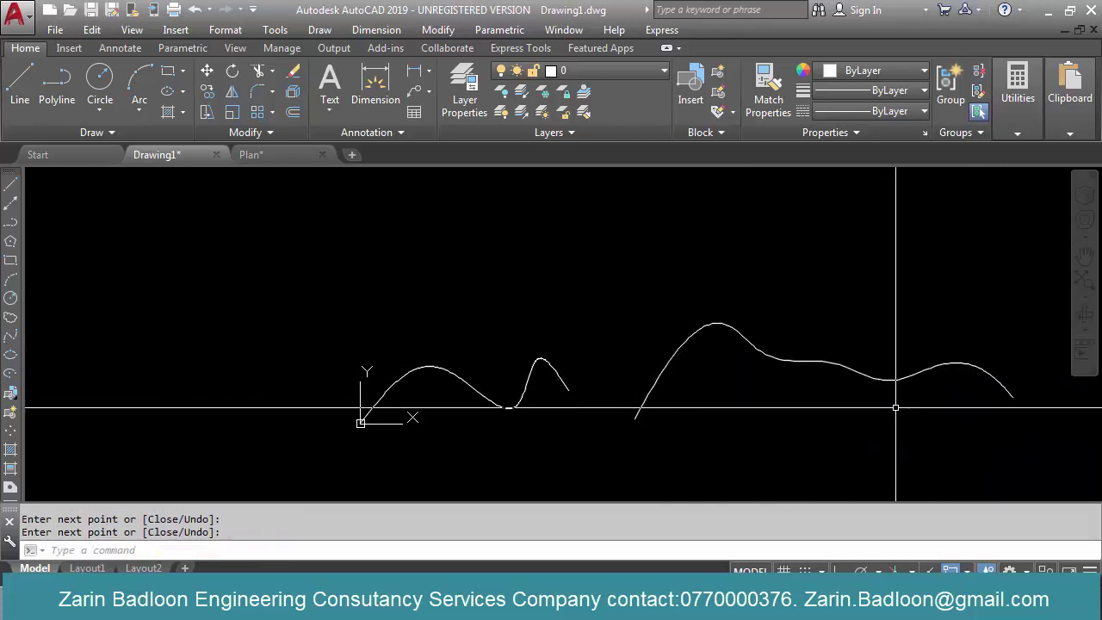
Select the CV spline and examine its control vertices
{"action": "middle_click_drag", "start_coordinate": [898, 401], "coordinate": [744, 357]}
{"action": "left_click", "coordinate": [685, 317]}
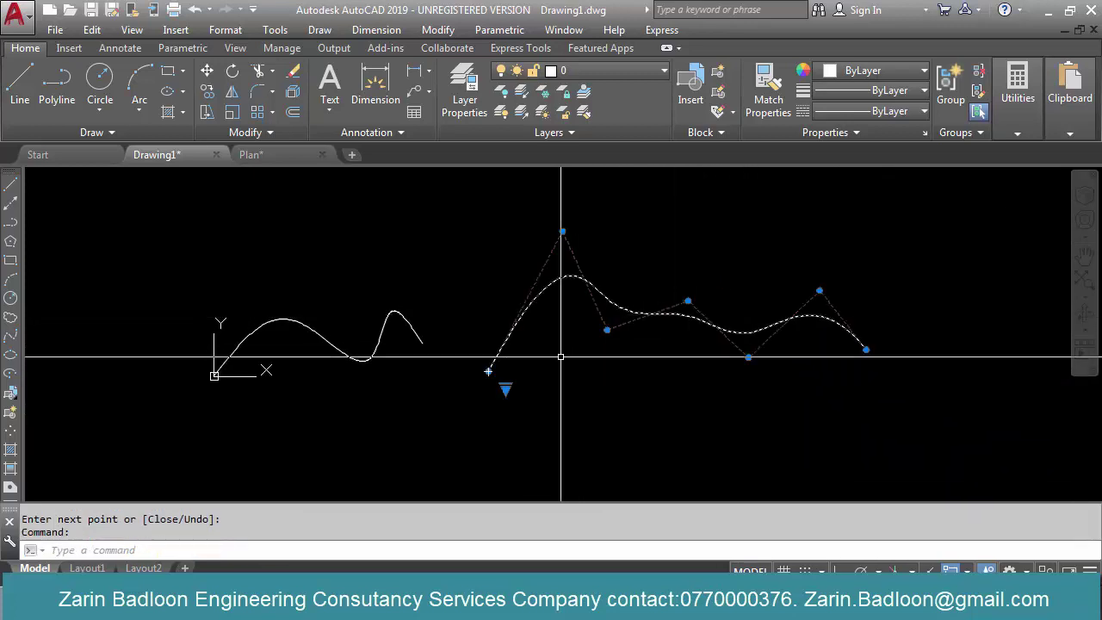
{"action": "mouse_move", "coordinate": [562, 231]}
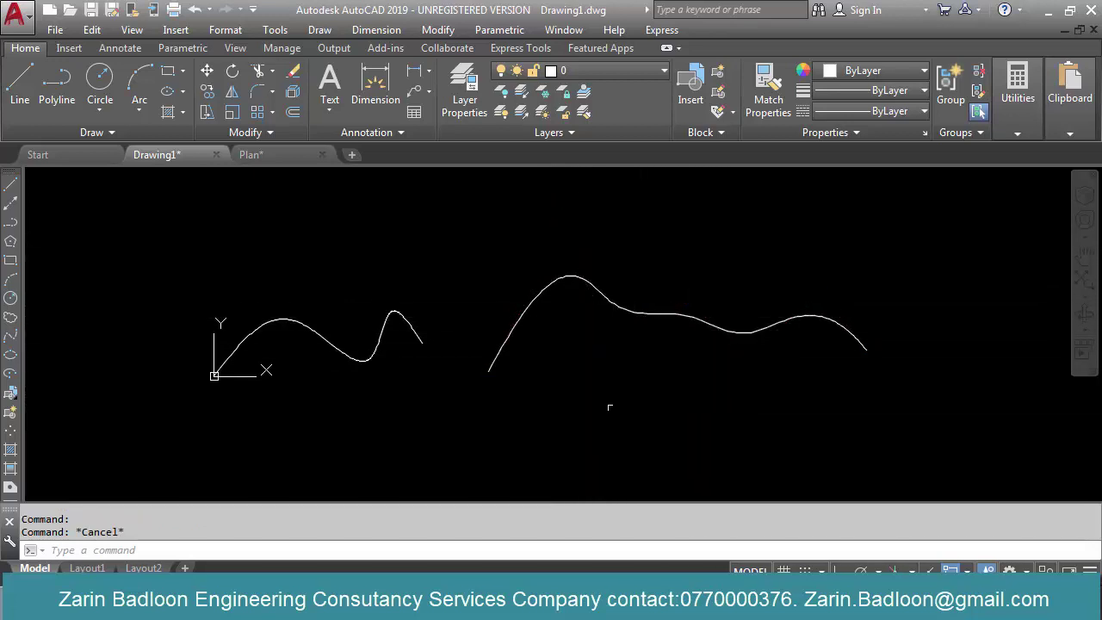
Draw a zigzag polyline of five straight segments below the CV spline
{"action": "type", "text": "pl"}
{"action": "key", "text": "Return"}
{"action": "left_click", "coordinate": [485, 445]}
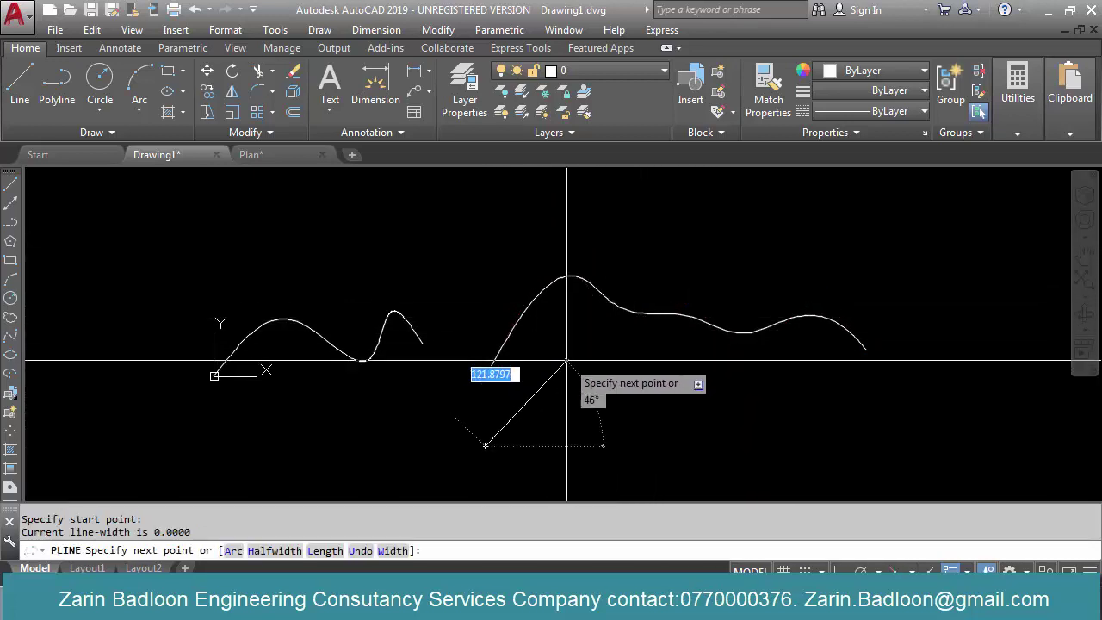
{"action": "left_click", "coordinate": [567, 362]}
{"action": "left_click", "coordinate": [682, 442]}
{"action": "left_click", "coordinate": [811, 386]}
{"action": "left_click", "coordinate": [949, 435]}
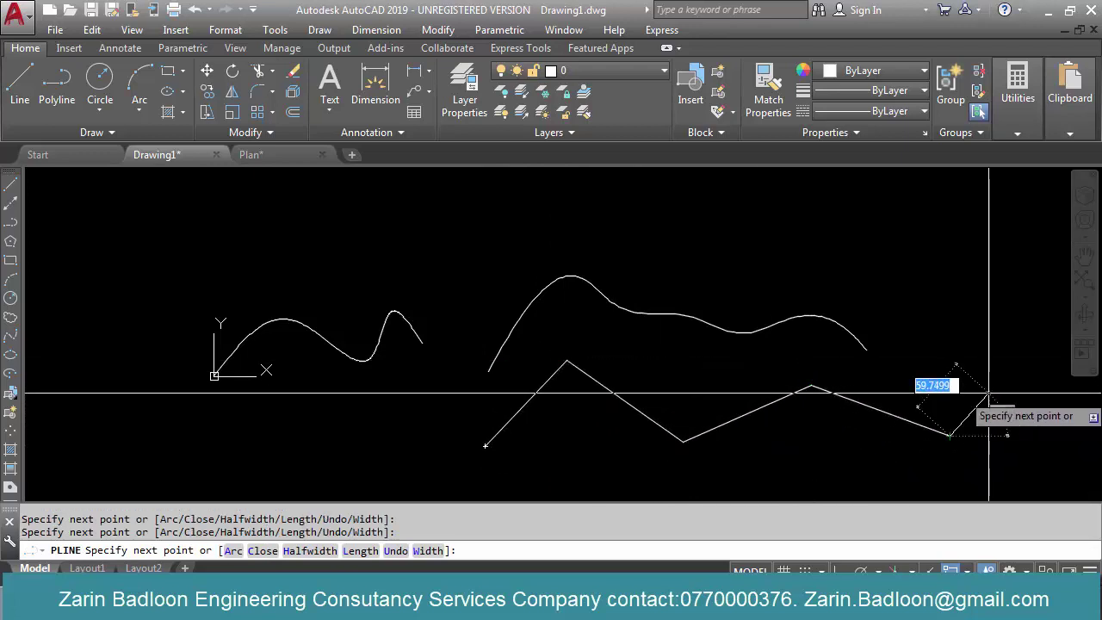
{"action": "left_click", "coordinate": [989, 393]}
{"action": "key", "text": "Return"}
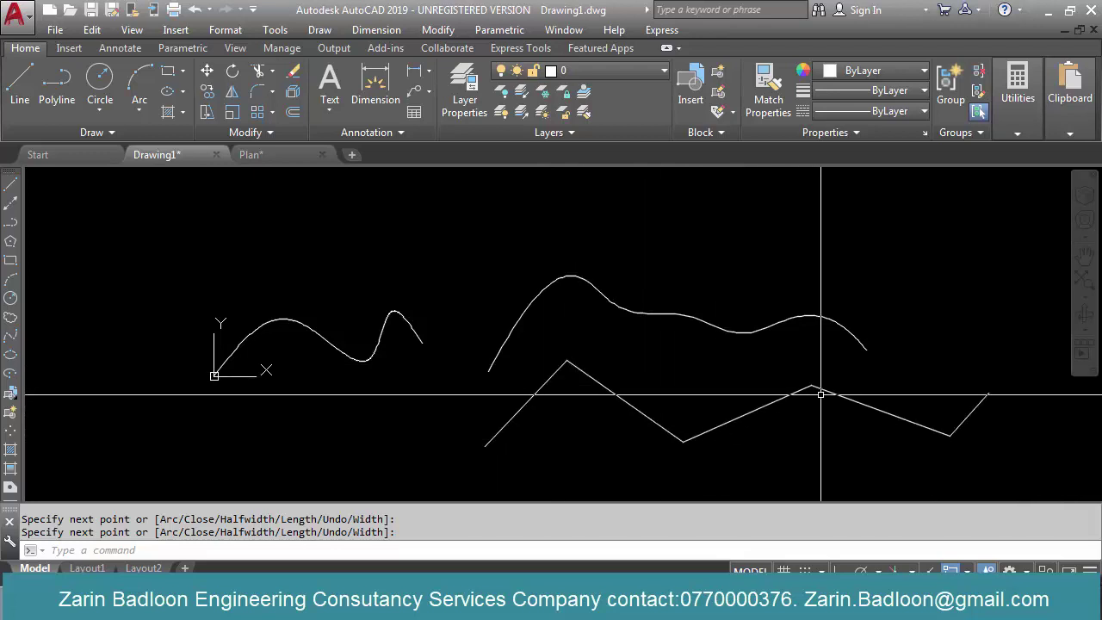
Select the CV spline above the zigzag polyline to compare its control vertices with the polyline's corners, and clear the selection
{"action": "left_click", "coordinate": [647, 312]}
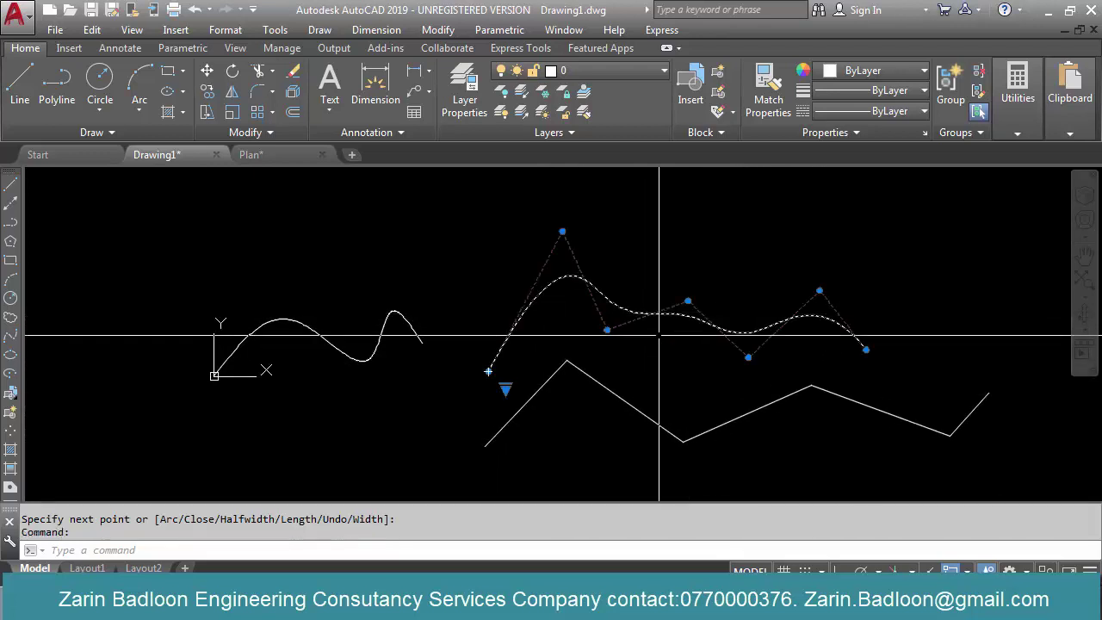
{"action": "key", "text": "Escape"}
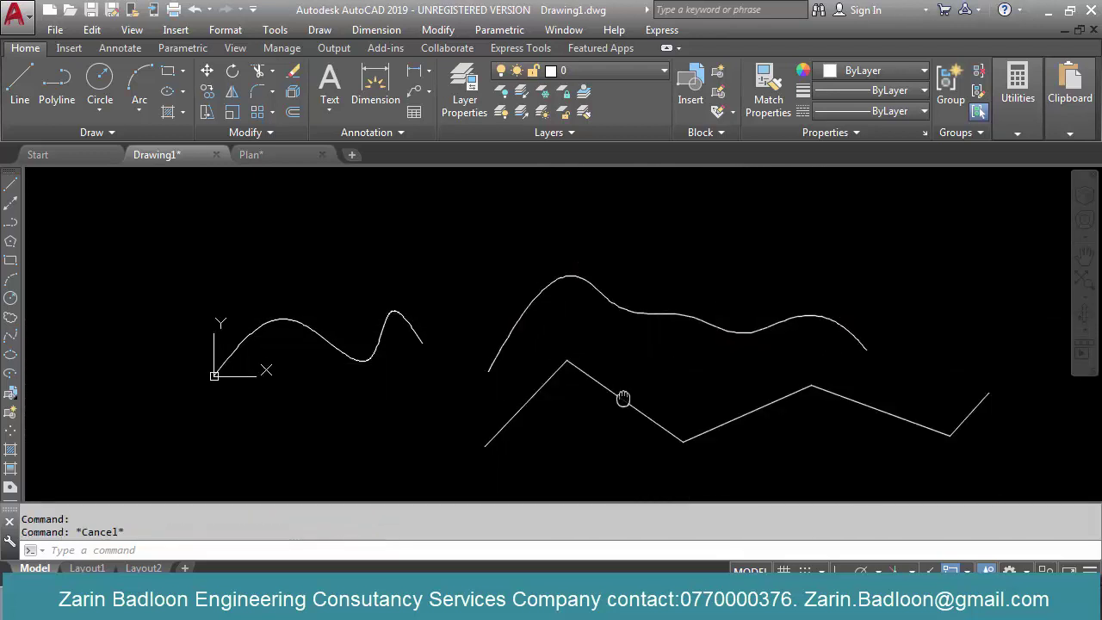
{"action": "middle_click_drag", "start_coordinate": [622, 396], "coordinate": [565, 317]}
{"action": "left_click", "coordinate": [566, 324]}
{"action": "left_click", "coordinate": [569, 319]}
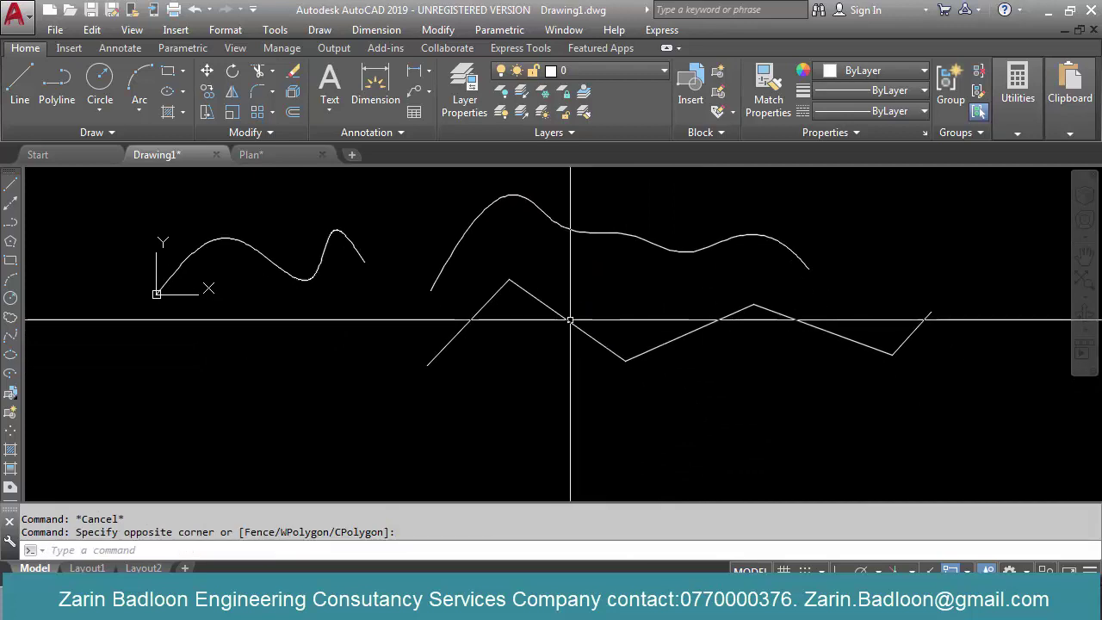
{"action": "left_click", "coordinate": [574, 317]}
{"action": "left_click", "coordinate": [557, 335]}
{"action": "key", "text": "Escape"}
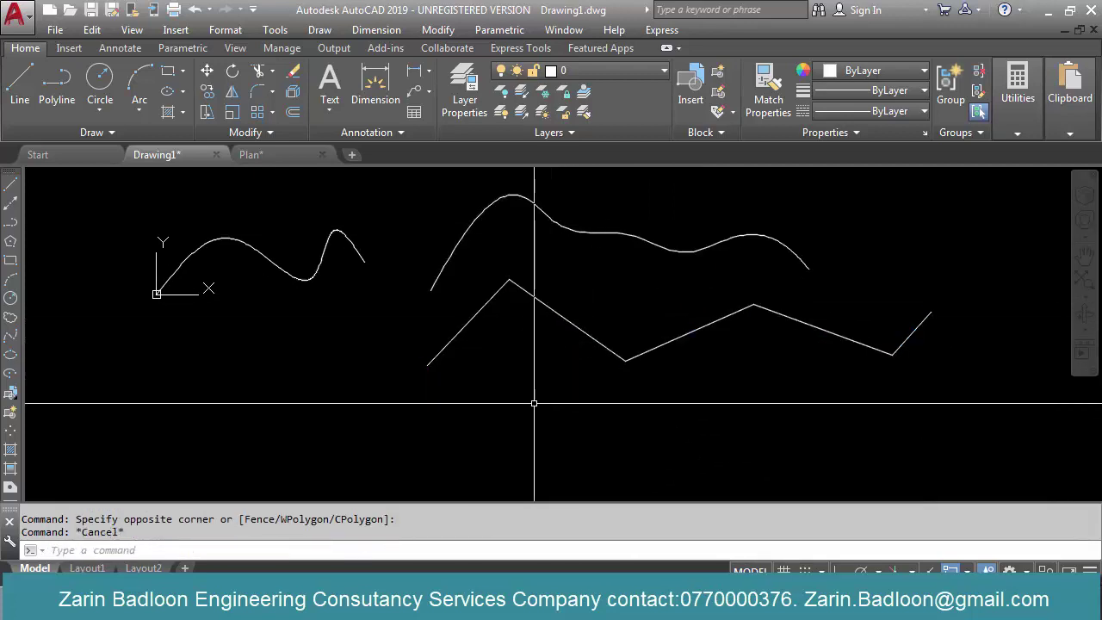
Convert the zigzag polyline into a spline using the Spline command's Object option
{"action": "type", "text": "spl"}
{"action": "key", "text": "Return"}
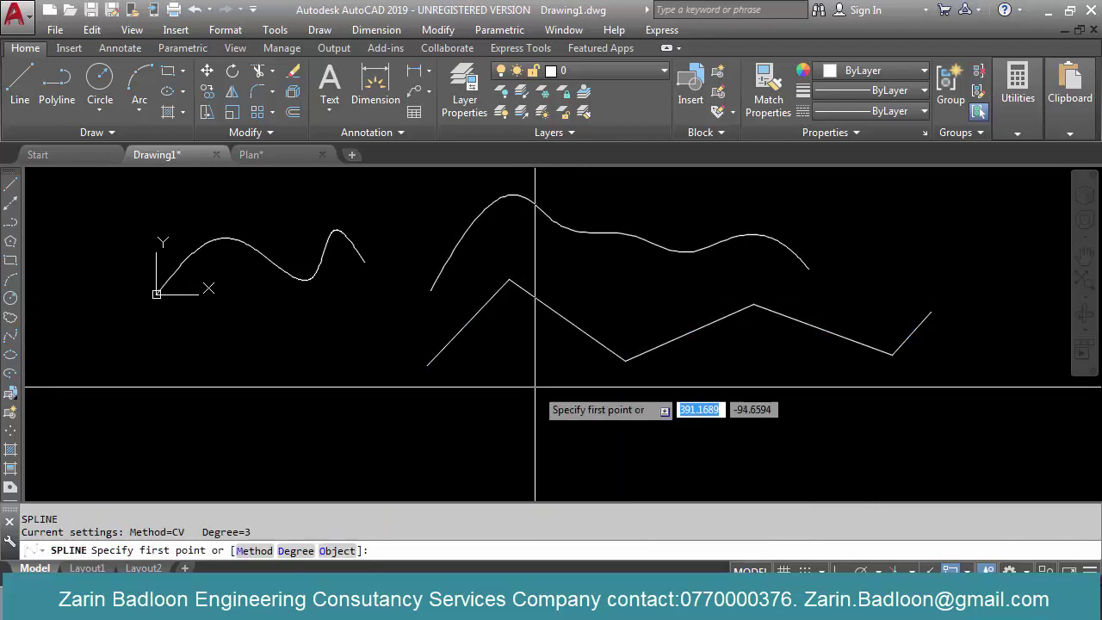
{"action": "type", "text": "o"}
{"action": "key", "text": "Return"}
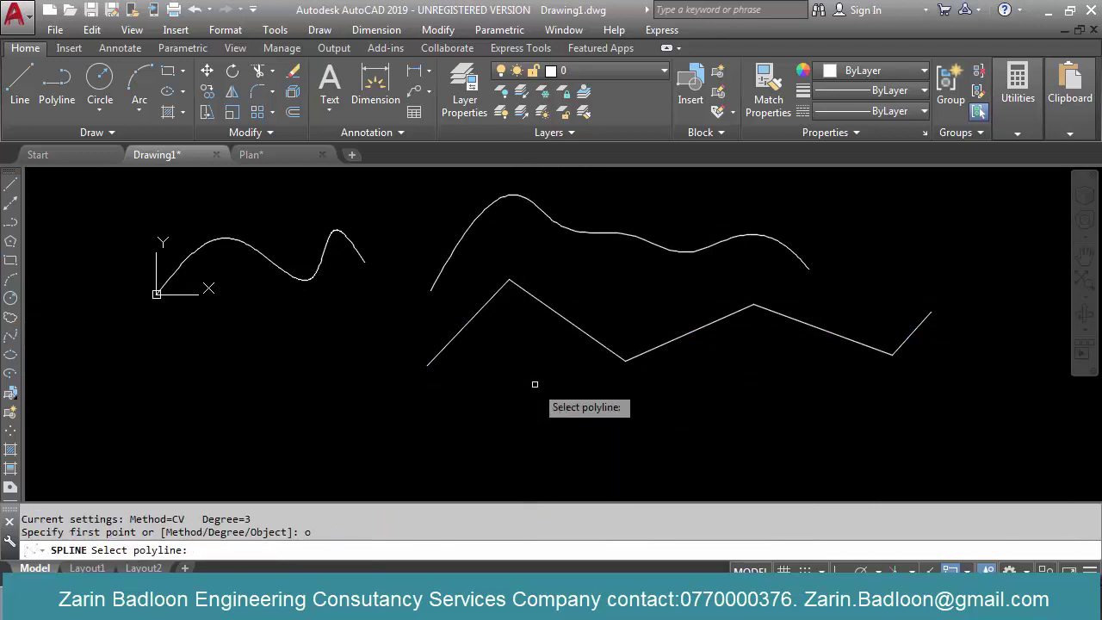
{"action": "left_click", "coordinate": [590, 335]}
{"action": "key", "text": "Return"}
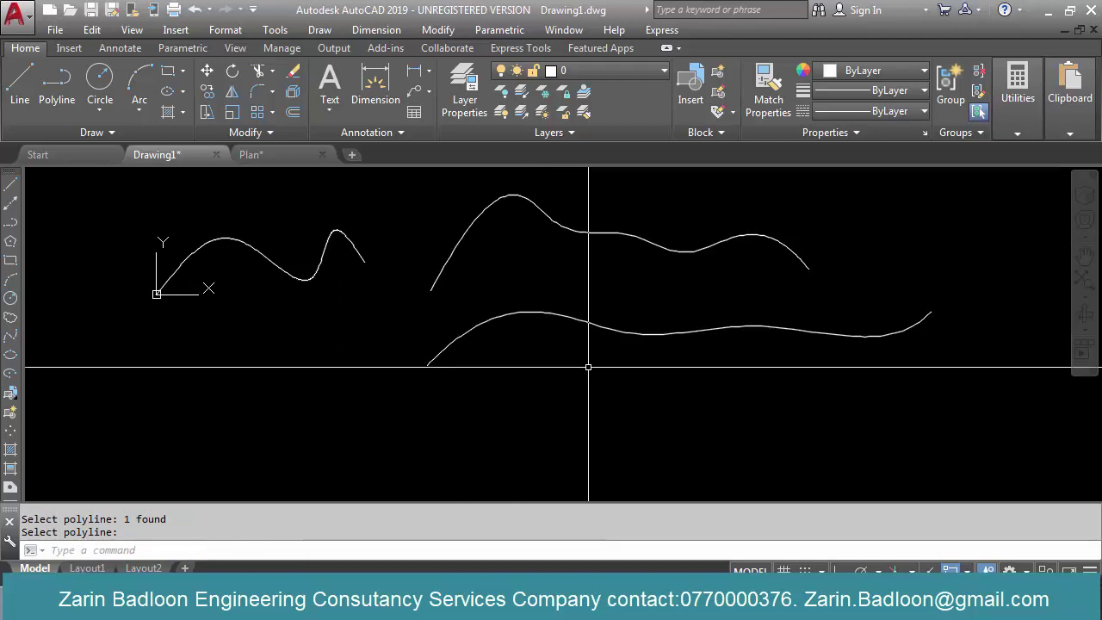
Select the spline converted from the polyline, examine its control vertices, and clear the selection
{"action": "key", "text": "Return"}
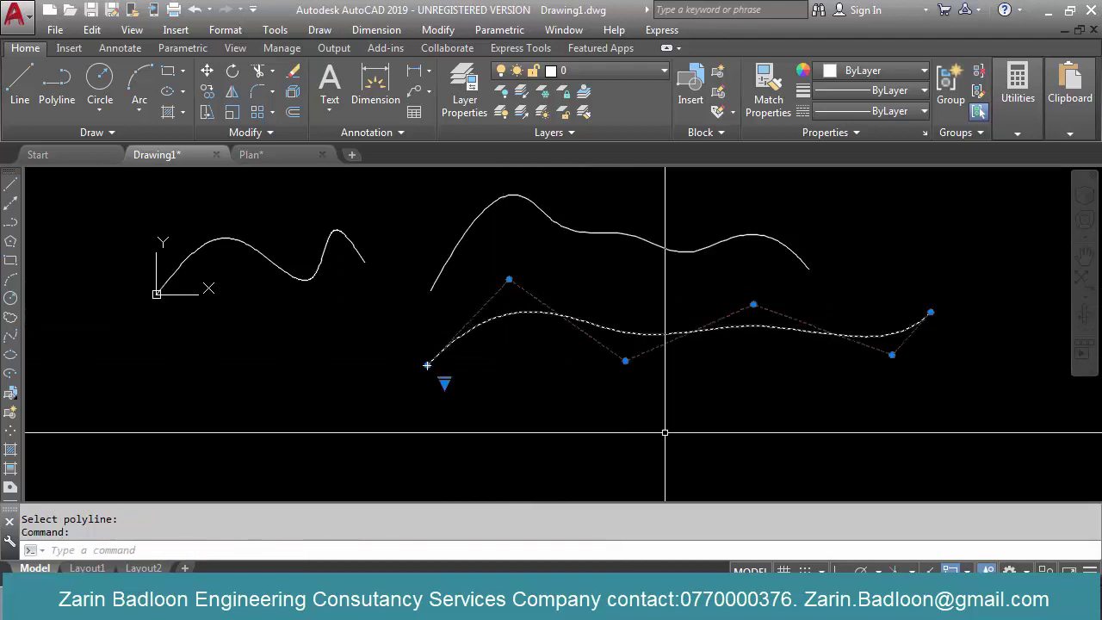
{"action": "key", "text": "Escape"}
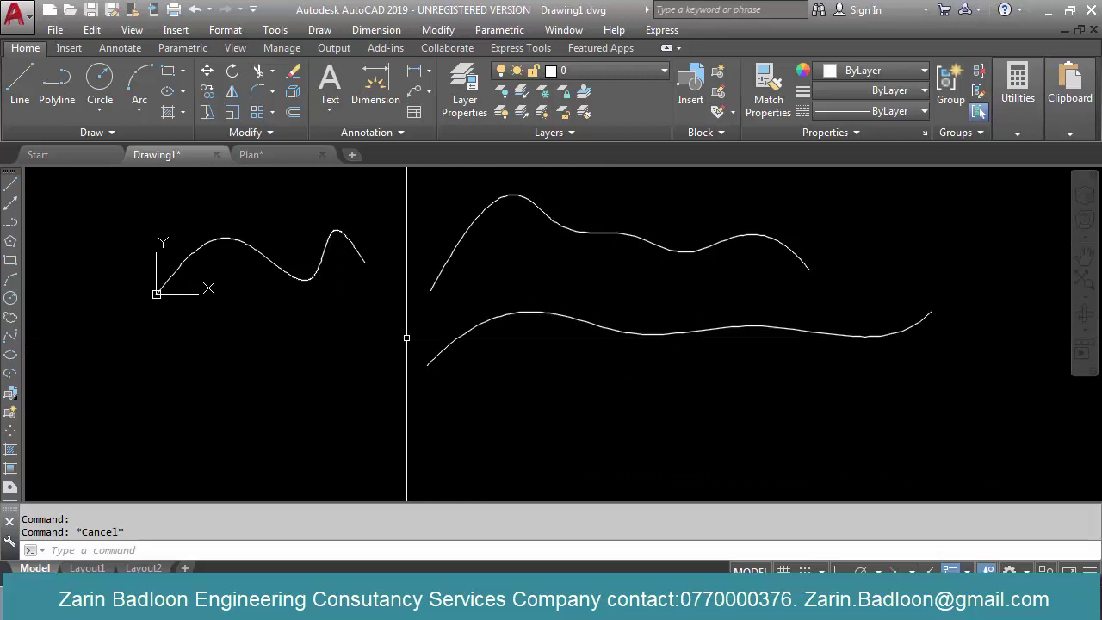
Erase the CV spline above the converted spline using a crossing selection
{"action": "left_click", "coordinate": [605, 214]}
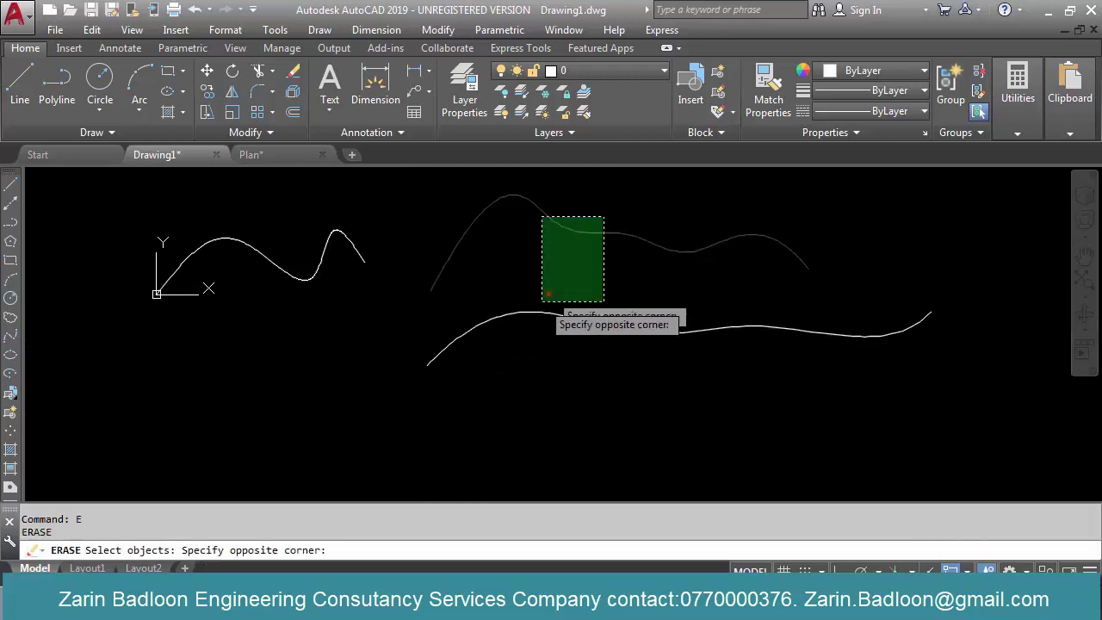
Erase all three existing splines from the drawing
{"action": "left_click", "coordinate": [335, 382]}
{"action": "key", "text": "Return"}
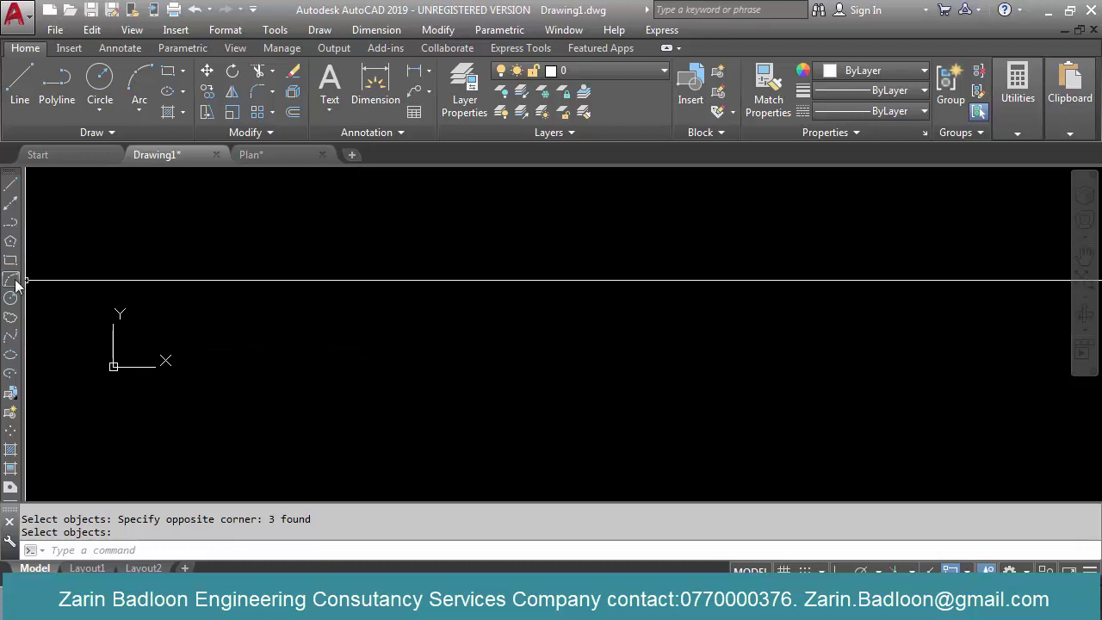
{"action": "left_click", "coordinate": [10, 337]}
{"action": "left_click", "coordinate": [278, 395]}
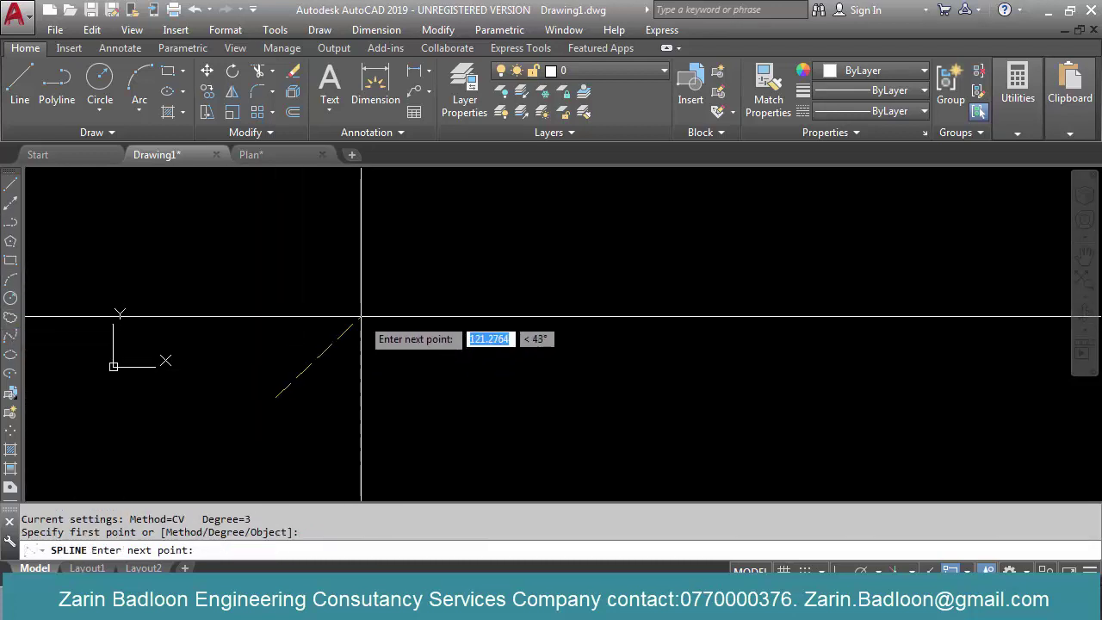
{"action": "left_click", "coordinate": [362, 317]}
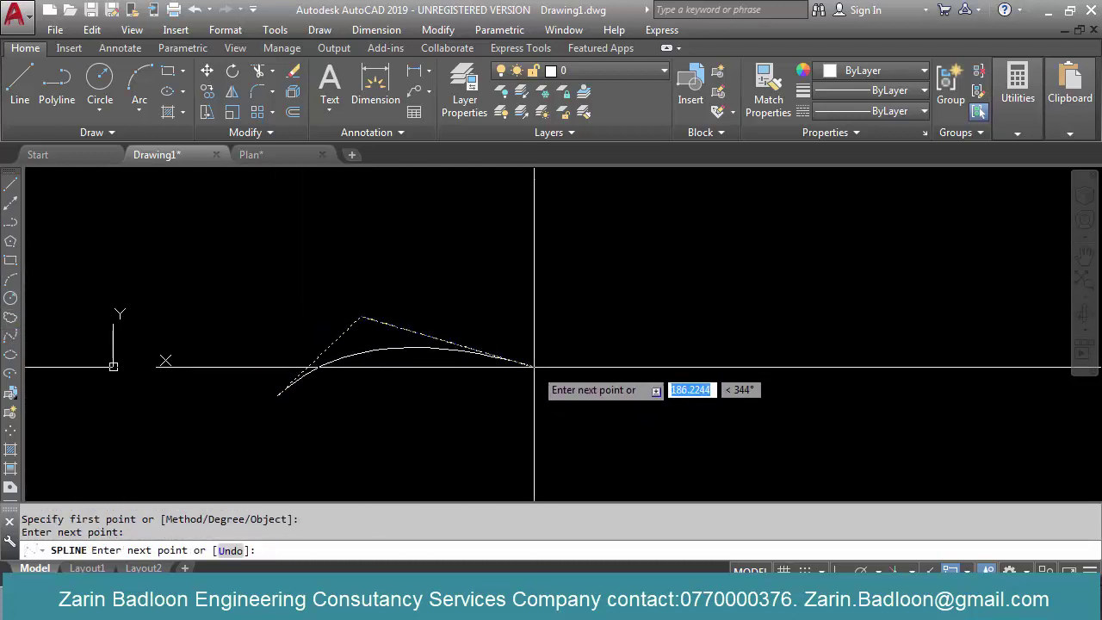
{"action": "key", "text": "Escape"}
Draw an open, wavy spline with the Fit method, passing through alternating high and low points and ending in an upward slope
{"action": "key", "text": "Return"}
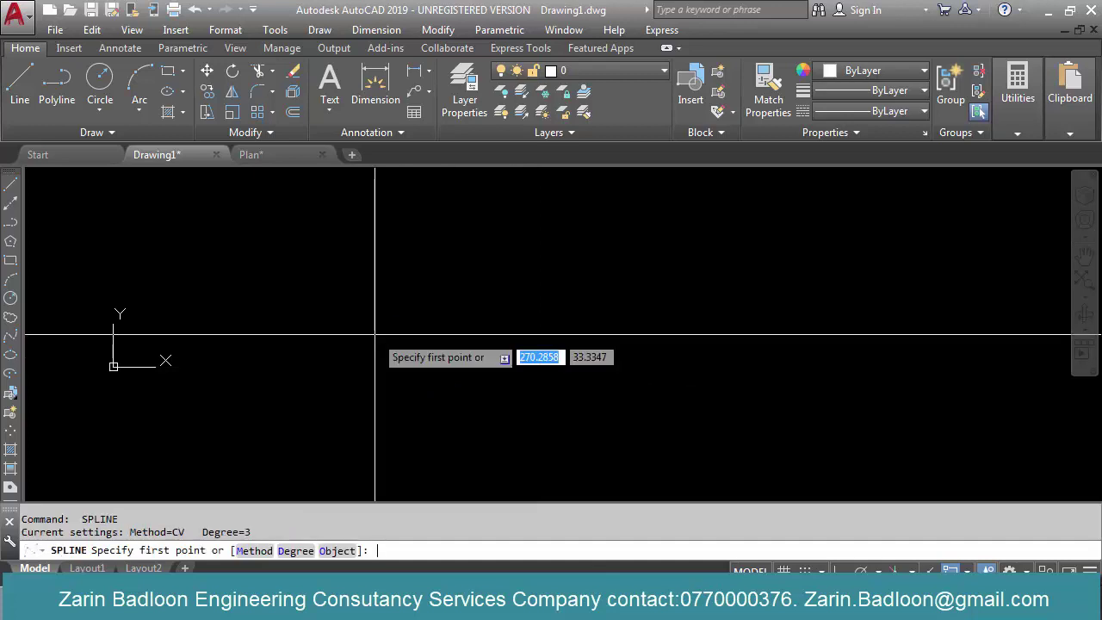
{"action": "type", "text": "m"}
{"action": "key", "text": "Return"}
{"action": "left_click", "coordinate": [399, 376]}
{"action": "left_click", "coordinate": [334, 342]}
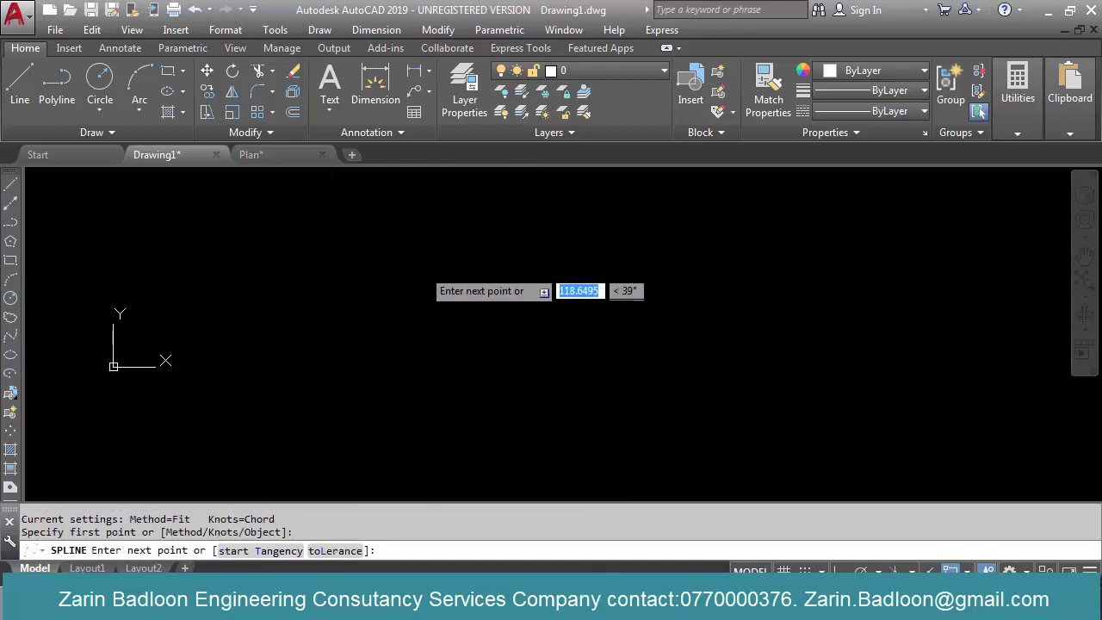
{"action": "left_click", "coordinate": [590, 320]}
{"action": "left_click", "coordinate": [761, 283]}
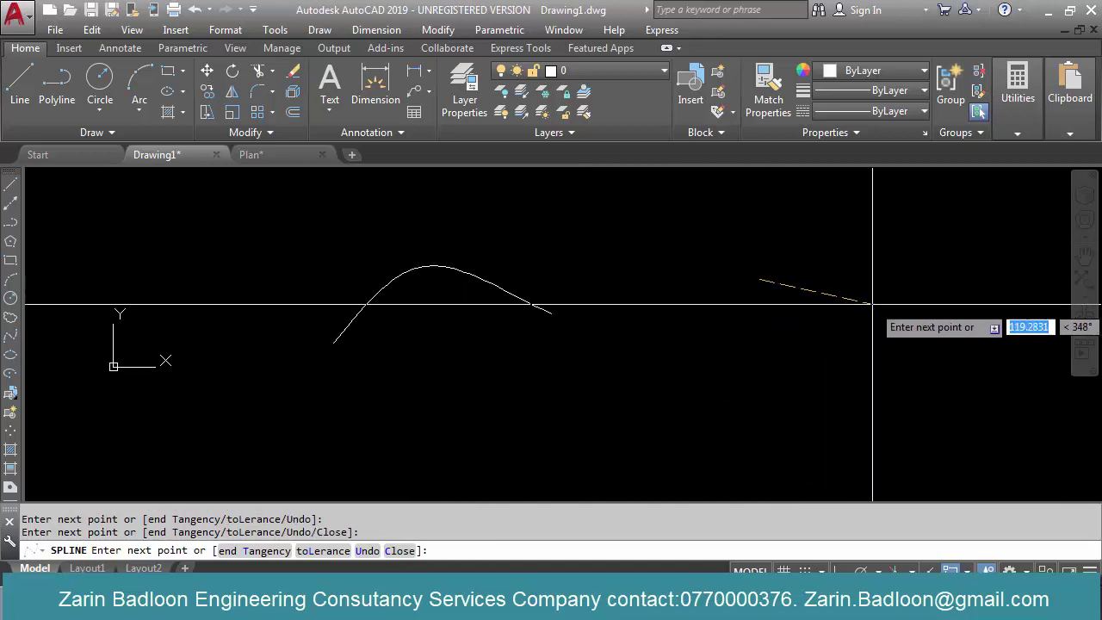
{"action": "left_click", "coordinate": [878, 308]}
{"action": "left_click", "coordinate": [992, 250]}
{"action": "key", "text": "Return"}
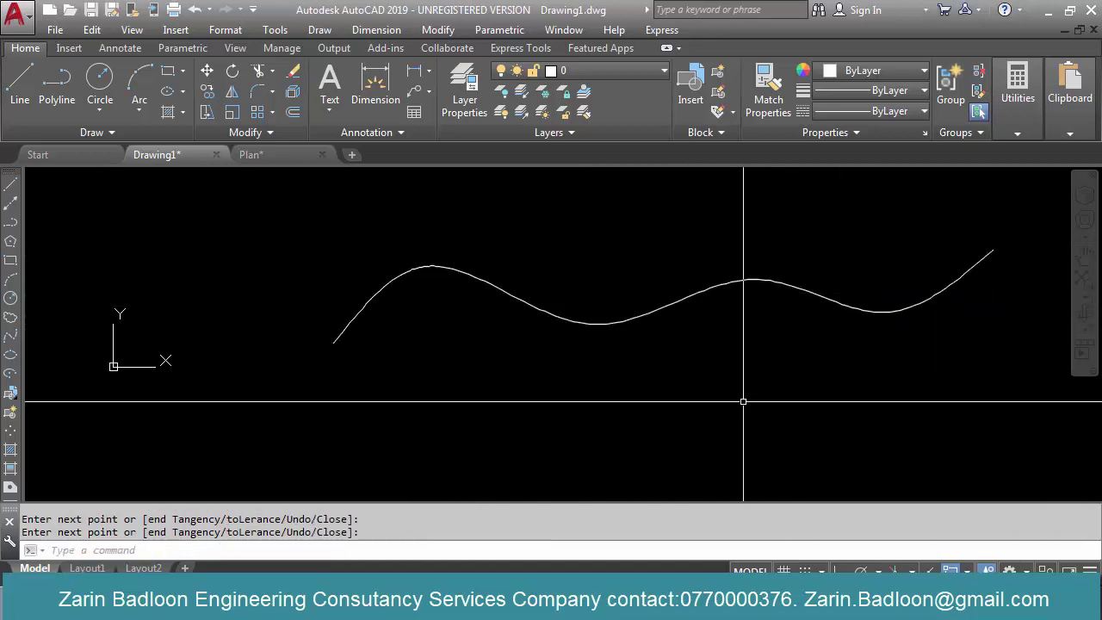
Draw a straight line across the spline, from a point on the curve near its start to a point on it near its end
{"action": "type", "text": "l"}
{"action": "key", "text": "Return"}
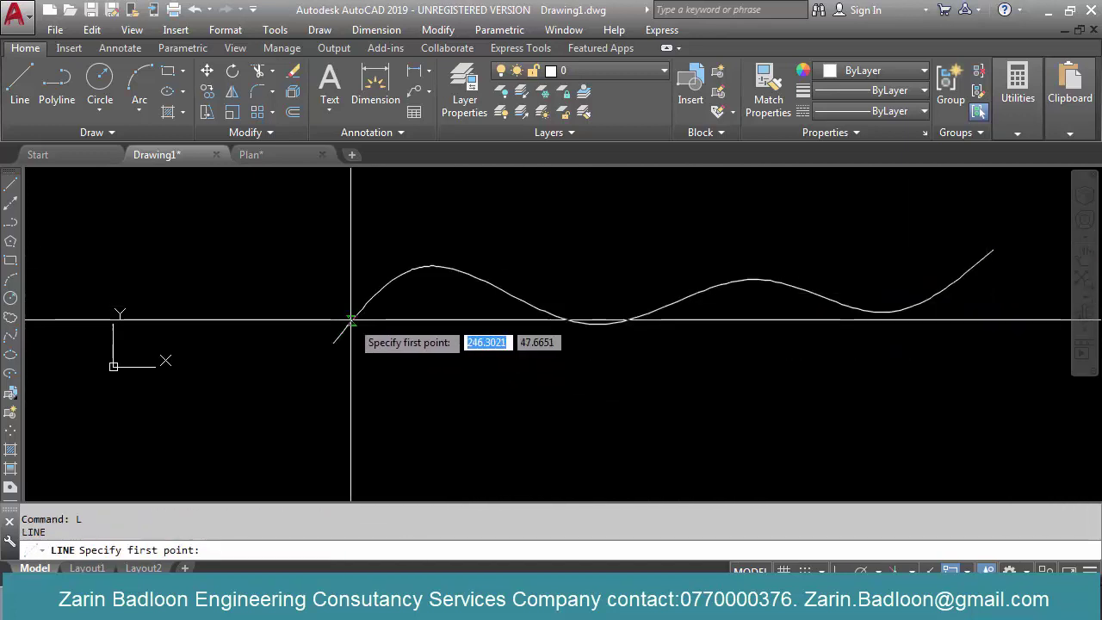
{"action": "left_click", "coordinate": [352, 319]}
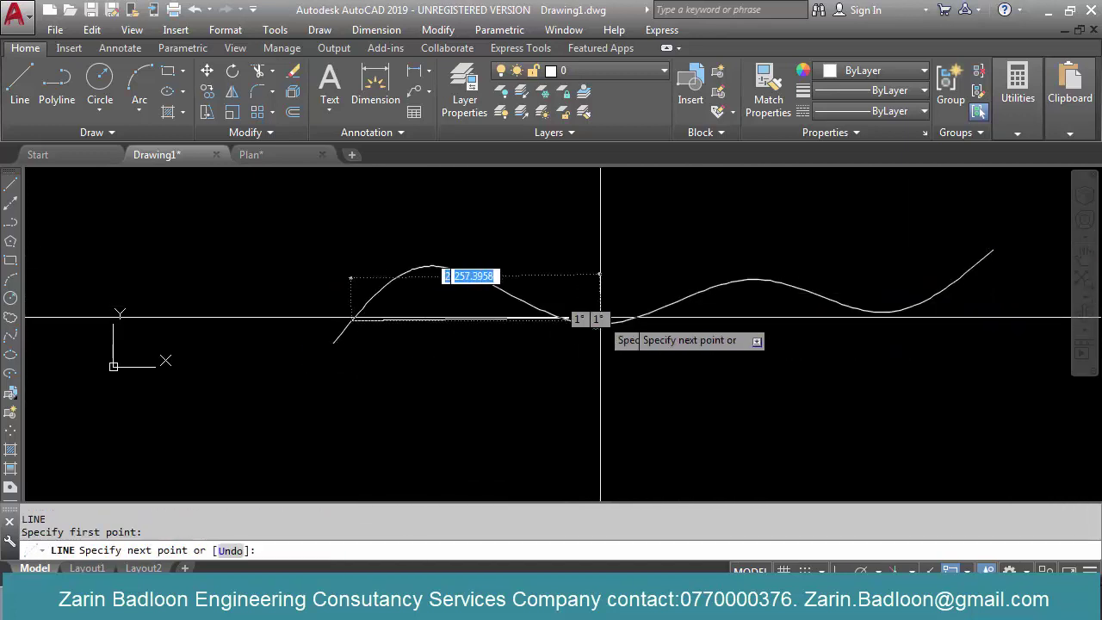
{"action": "left_click", "coordinate": [962, 276]}
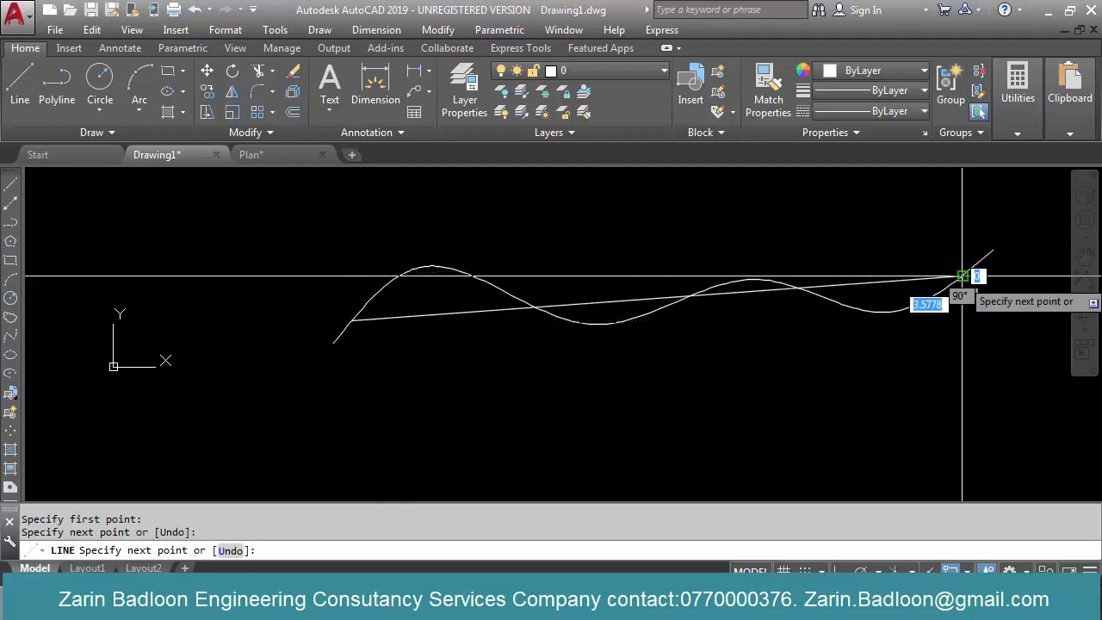
{"action": "key", "text": "Return"}
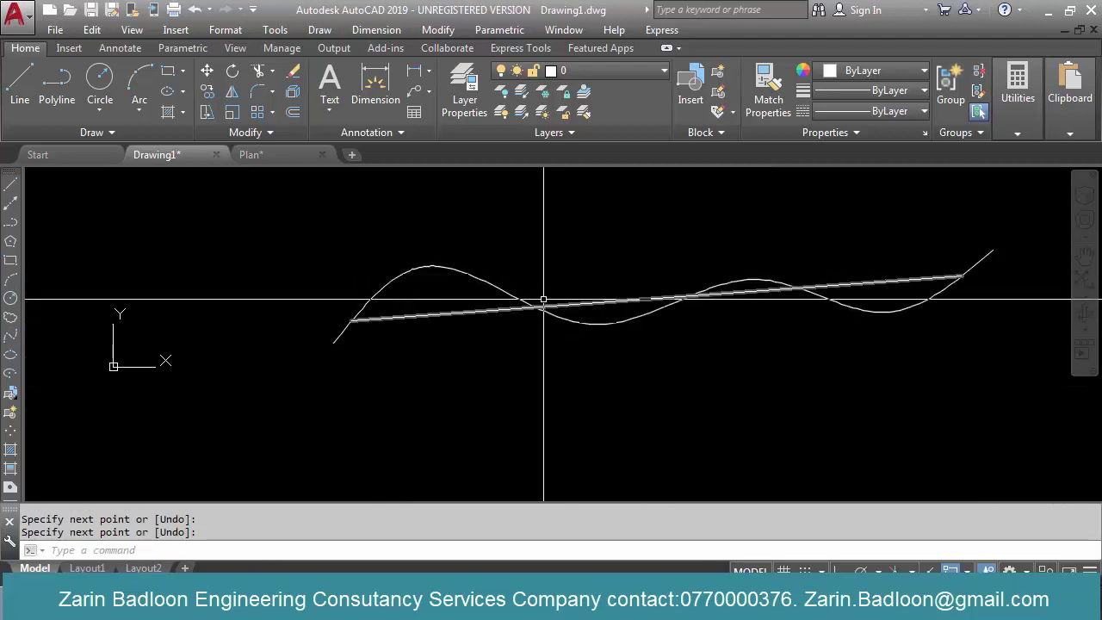
{"action": "left_click", "coordinate": [460, 291]}
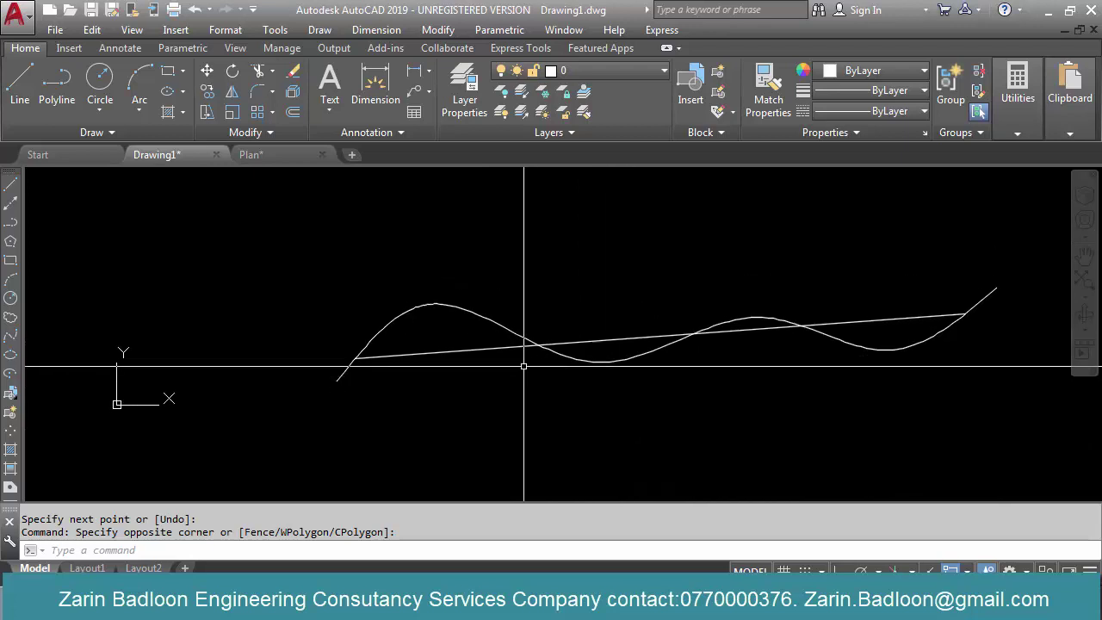
{"action": "scroll", "coordinate": [482, 358], "scroll_direction": "up", "scroll_amount": 2}
{"action": "middle_click_drag", "start_coordinate": [472, 357], "coordinate": [458, 366]}
{"action": "left_click", "coordinate": [405, 319]}
{"action": "left_click", "coordinate": [355, 327]}
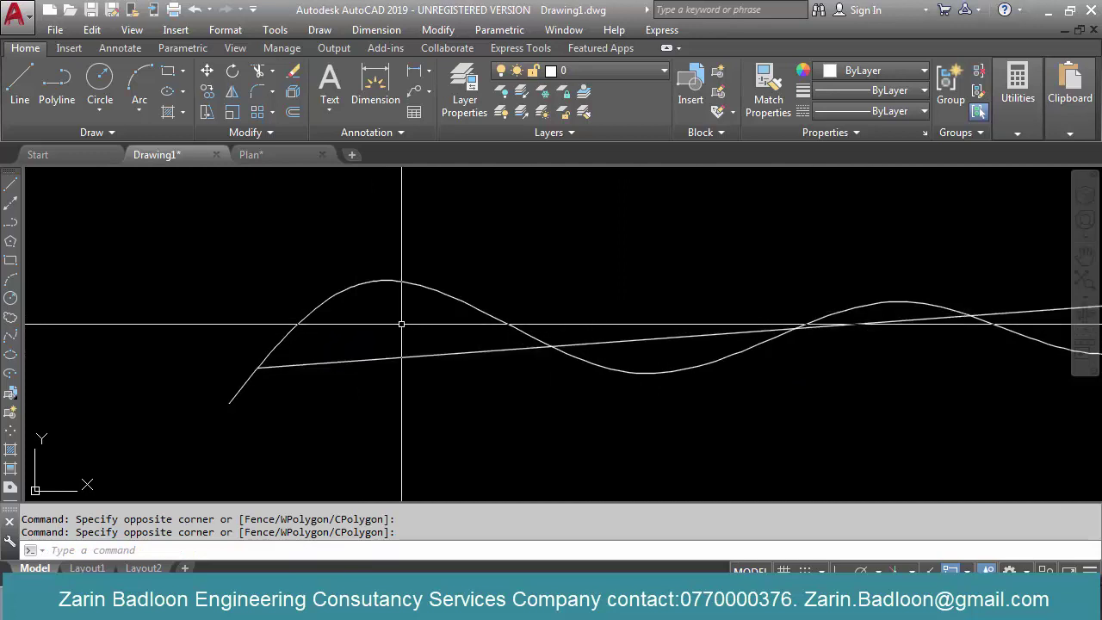
{"action": "scroll", "coordinate": [401, 324], "scroll_direction": "down", "scroll_amount": 2}
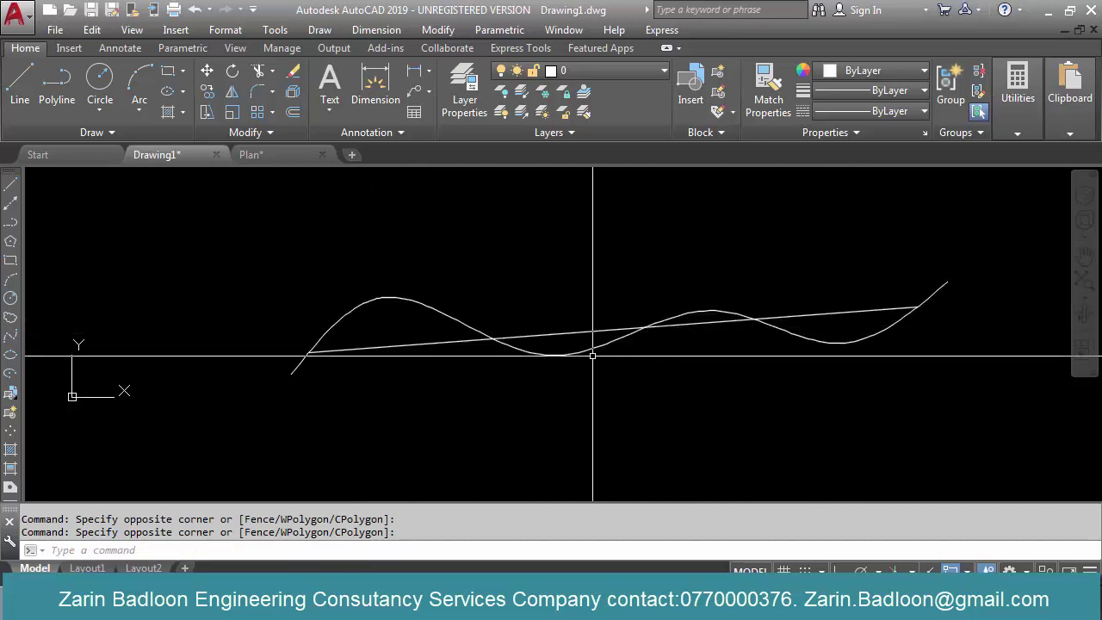
{"action": "scroll", "coordinate": [676, 405], "scroll_direction": "down", "scroll_amount": 3}
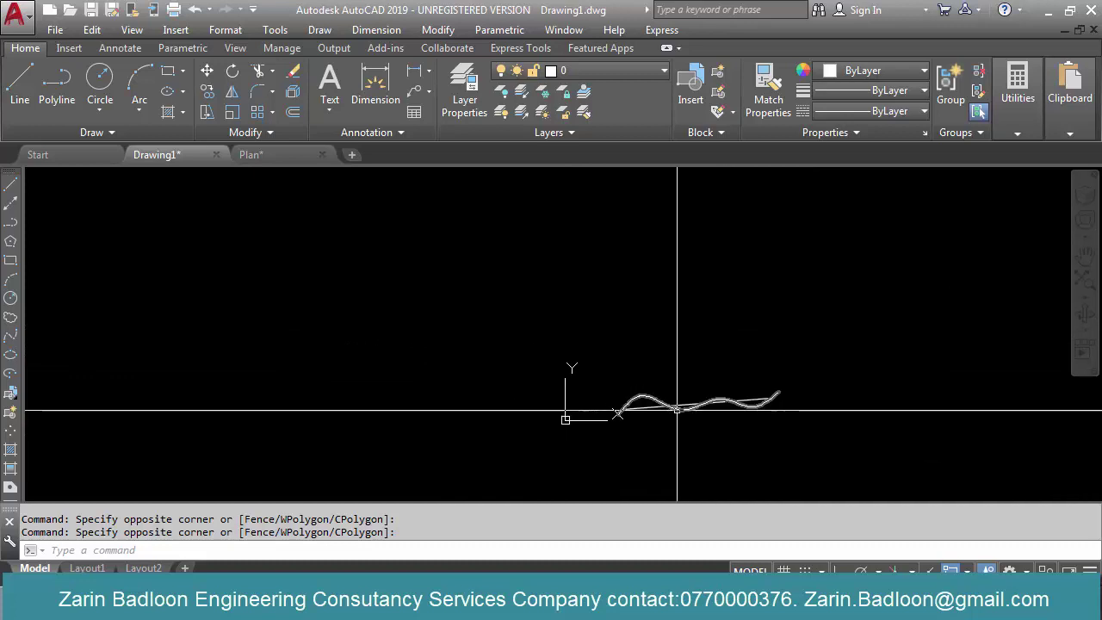
{"action": "scroll", "coordinate": [661, 438], "scroll_direction": "up", "scroll_amount": 5}
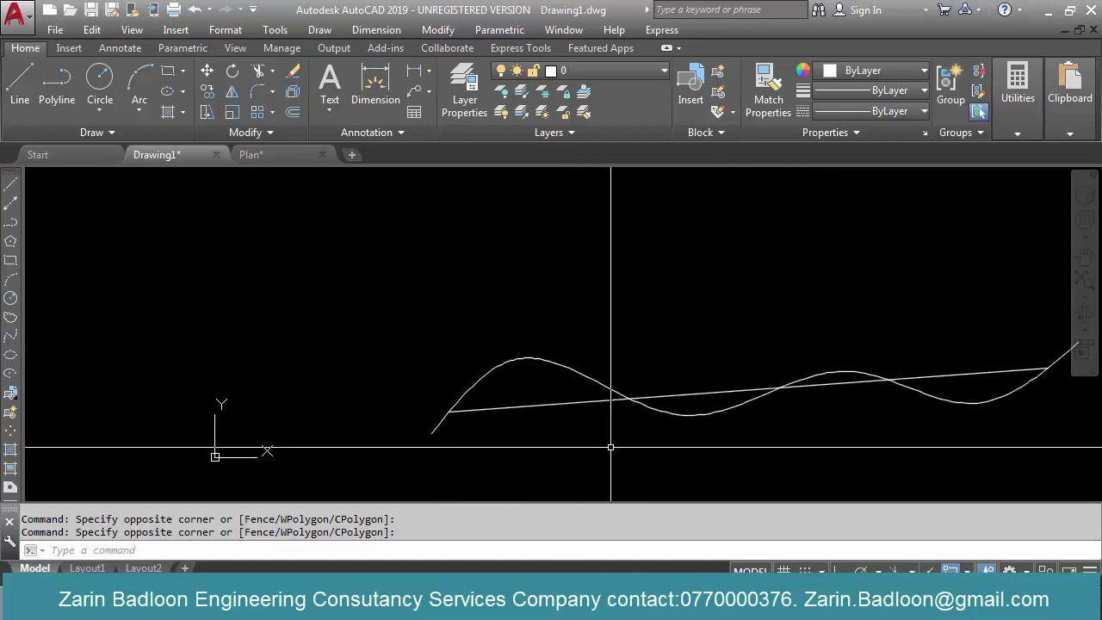
Draw a line from the straight line's start point on the spline diagonally up and away from the curve
{"action": "type", "text": "L"}
{"action": "key", "text": "Return"}
{"action": "left_click", "coordinate": [448, 412]}
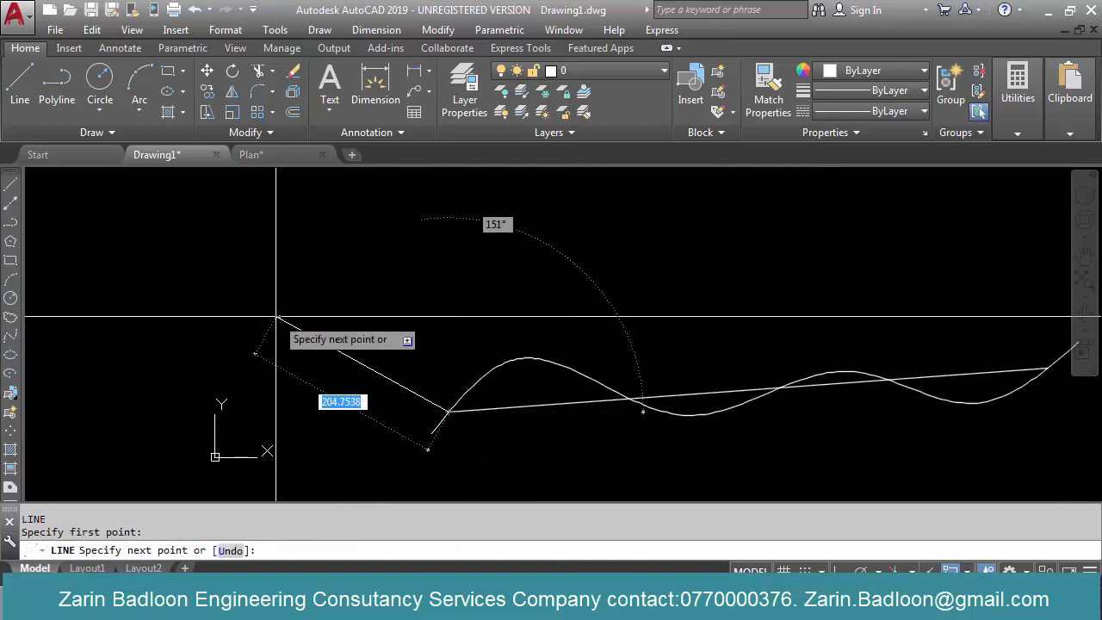
{"action": "left_click", "coordinate": [217, 308]}
{"action": "key", "text": "Return"}
Copy the spline from its junction with the two lines to the far end of the diagonal line
{"action": "type", "text": "c"}
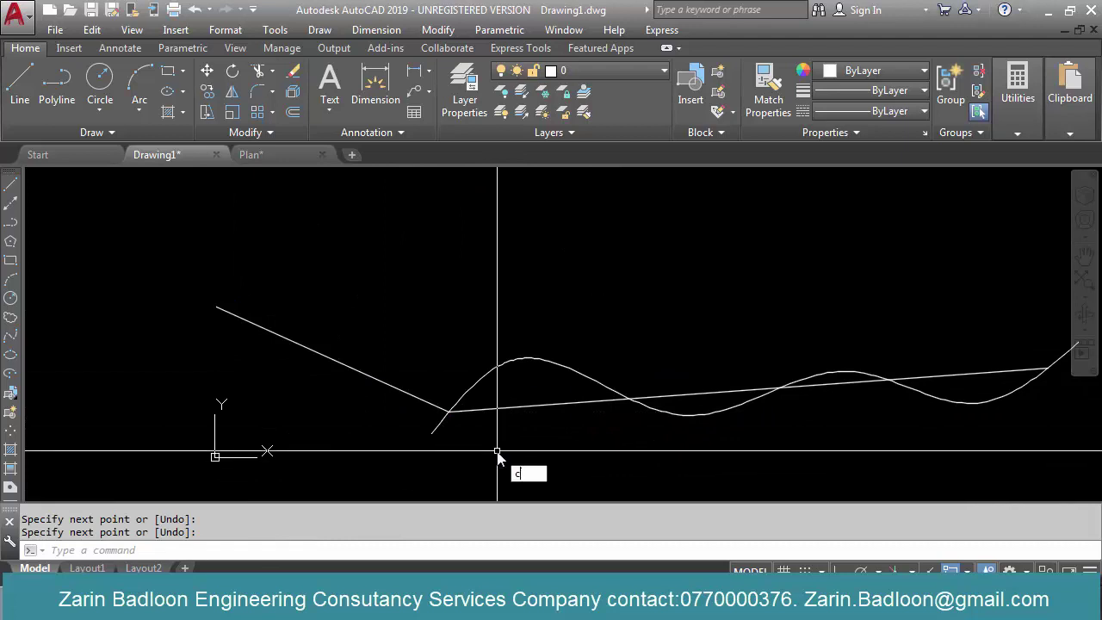
{"action": "type", "text": "o"}
{"action": "key", "text": "Return"}
{"action": "left_click", "coordinate": [507, 362]}
{"action": "key", "text": "Return"}
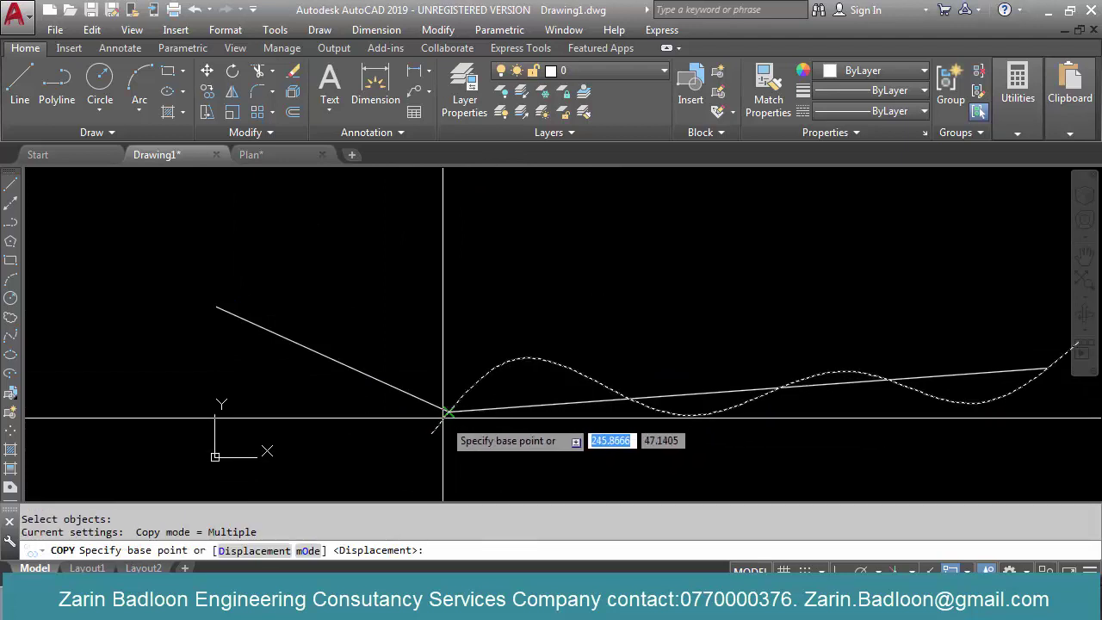
{"action": "left_click", "coordinate": [449, 412]}
{"action": "left_click", "coordinate": [217, 307]}
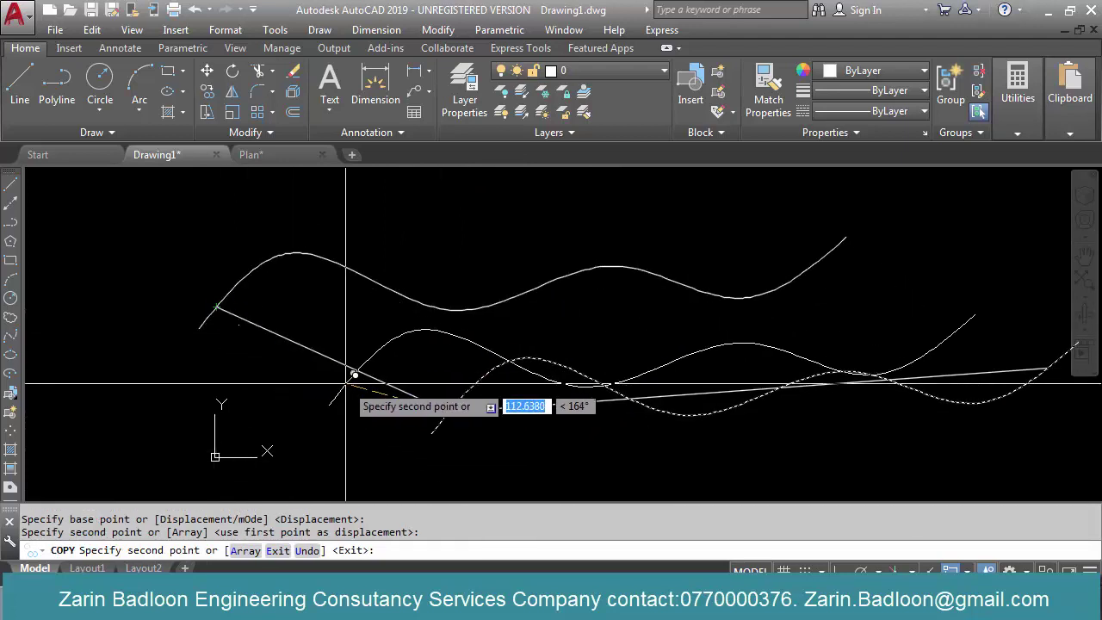
{"action": "key", "text": "Escape"}
{"action": "scroll", "coordinate": [487, 456], "scroll_direction": "down", "scroll_amount": 5}
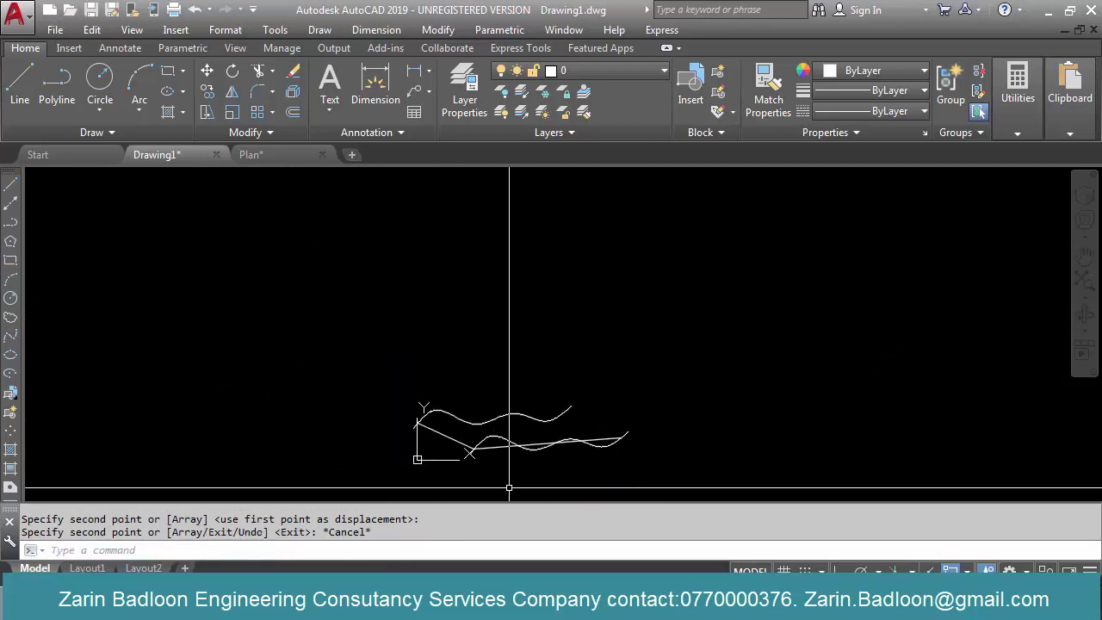
{"action": "scroll", "coordinate": [508, 485], "scroll_direction": "up", "scroll_amount": 4}
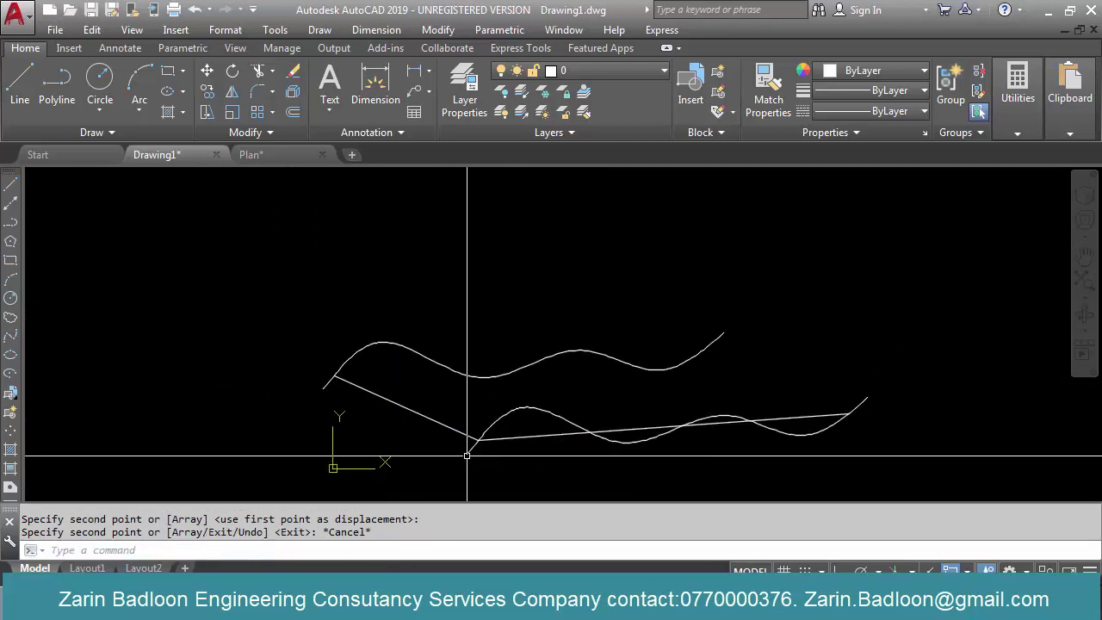
{"action": "scroll", "coordinate": [522, 448], "scroll_direction": "up", "scroll_amount": 4}
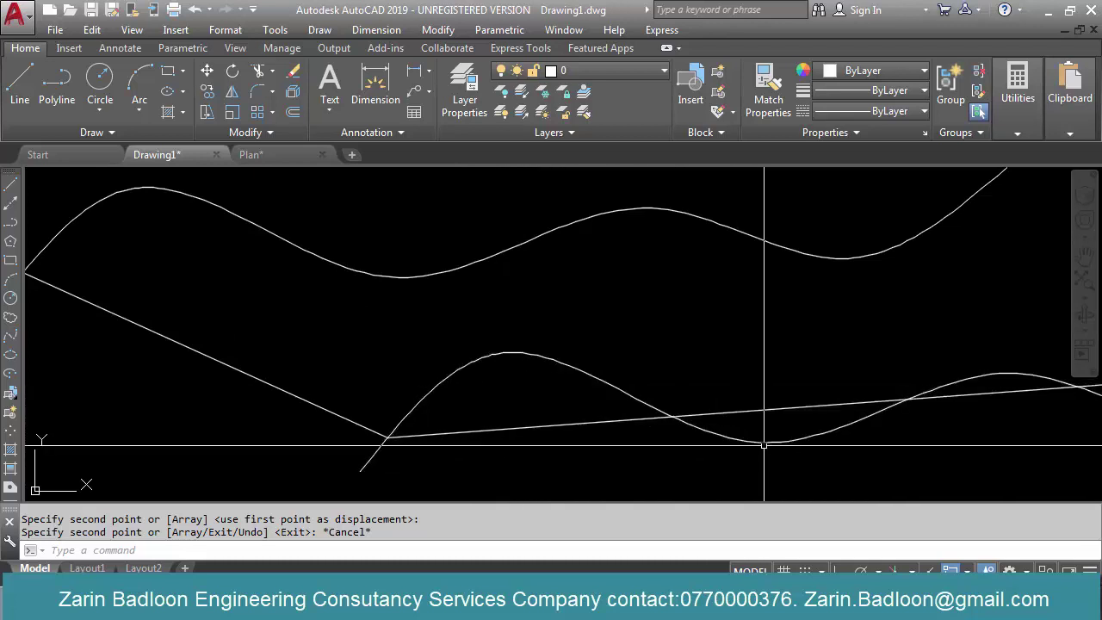
{"action": "scroll", "coordinate": [764, 445], "scroll_direction": "down", "scroll_amount": 5}
{"action": "scroll", "coordinate": [671, 413], "scroll_direction": "up", "scroll_amount": 3}
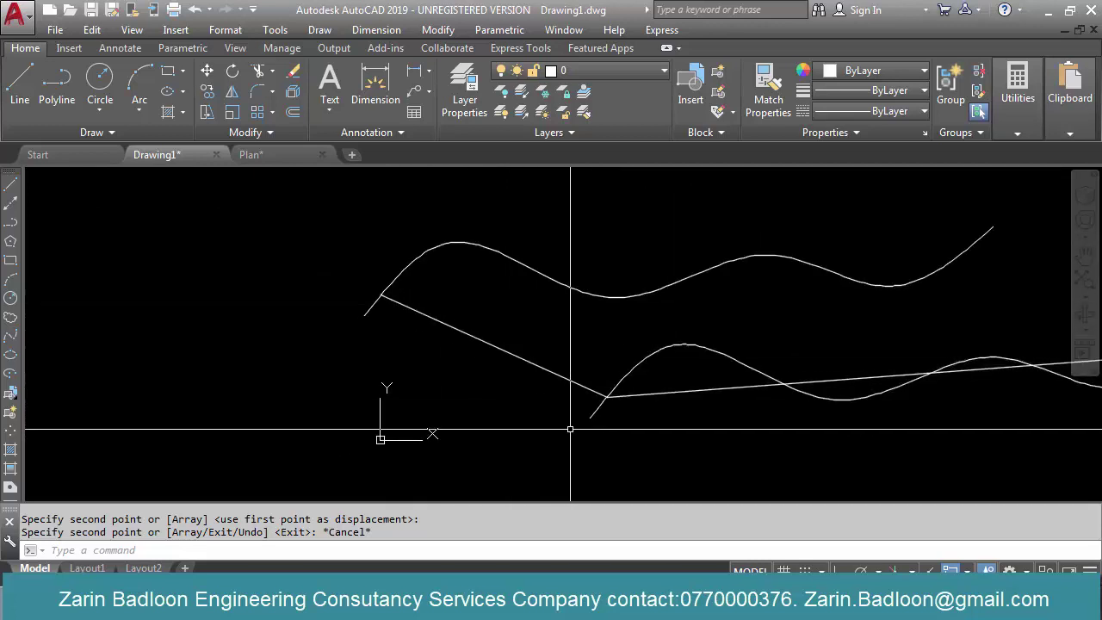
{"action": "scroll", "coordinate": [638, 448], "scroll_direction": "up", "scroll_amount": 2}
{"action": "middle_click_drag", "start_coordinate": [638, 448], "coordinate": [568, 411]}
{"action": "scroll", "coordinate": [571, 445], "scroll_direction": "down", "scroll_amount": 2}
{"action": "scroll", "coordinate": [576, 413], "scroll_direction": "up", "scroll_amount": 3}
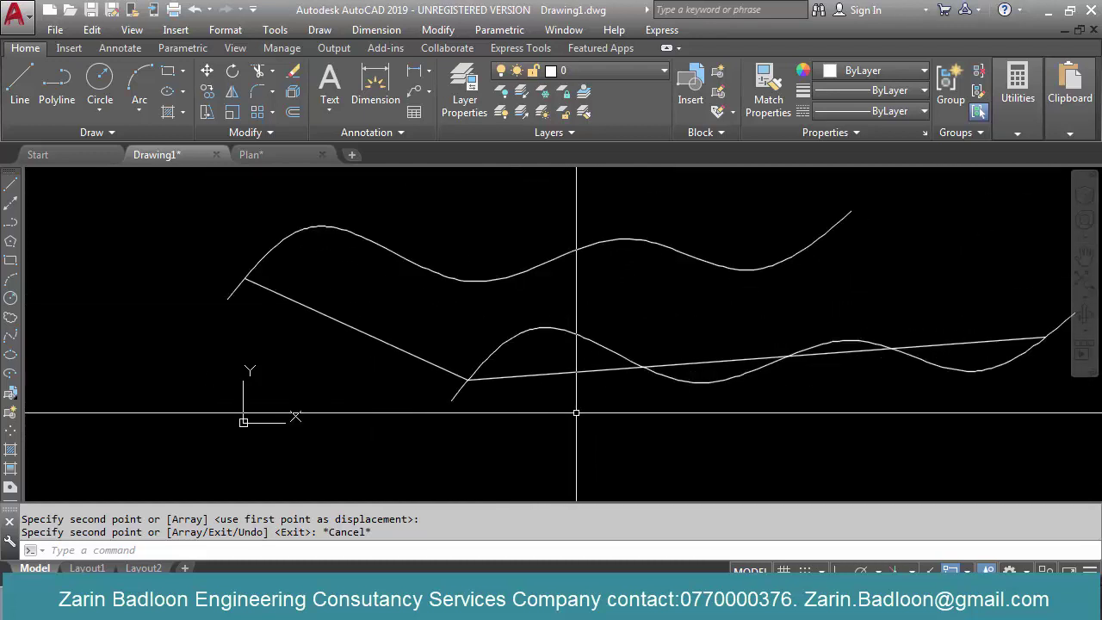
{"action": "key", "text": "Escape"}
{"action": "key", "text": "Escape"}
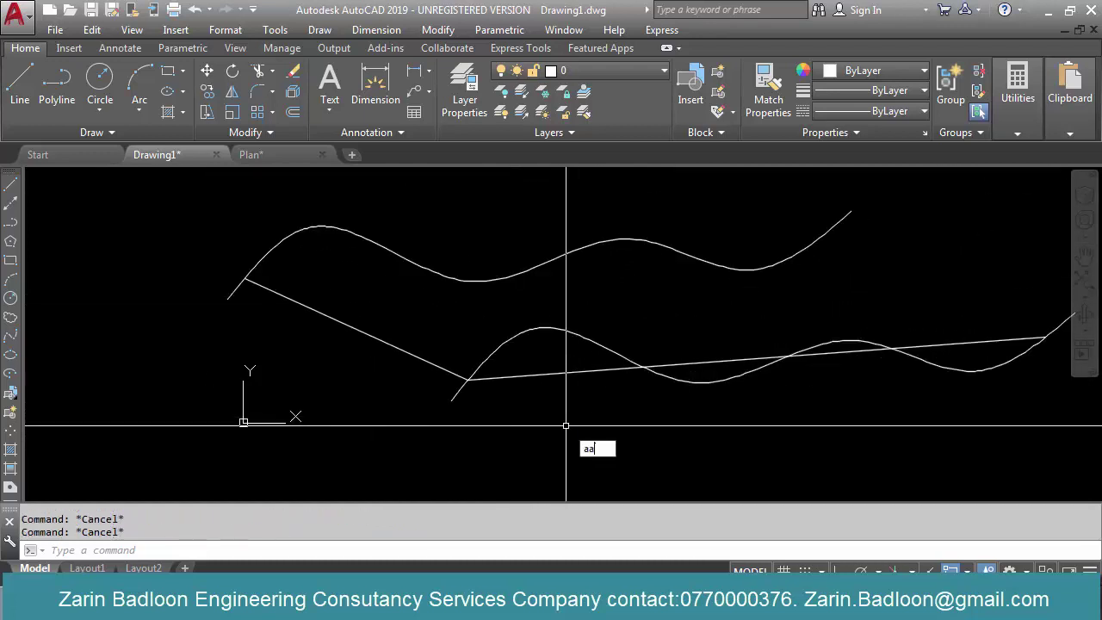
{"action": "type", "text": "aa"}
{"action": "key", "text": "Return"}
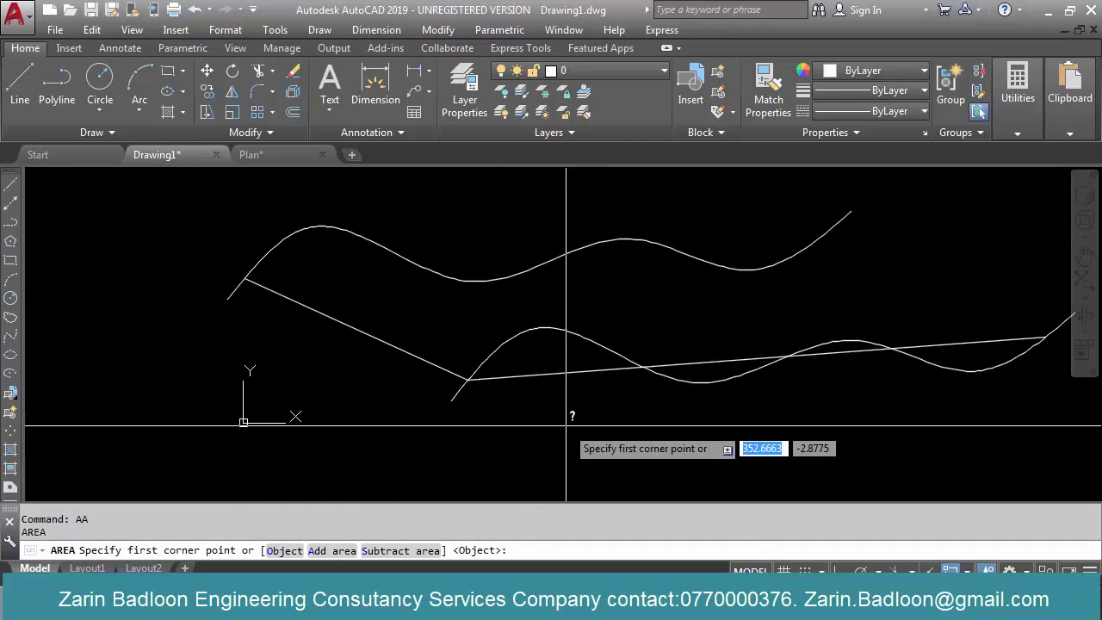
{"action": "left_click", "coordinate": [468, 378]}
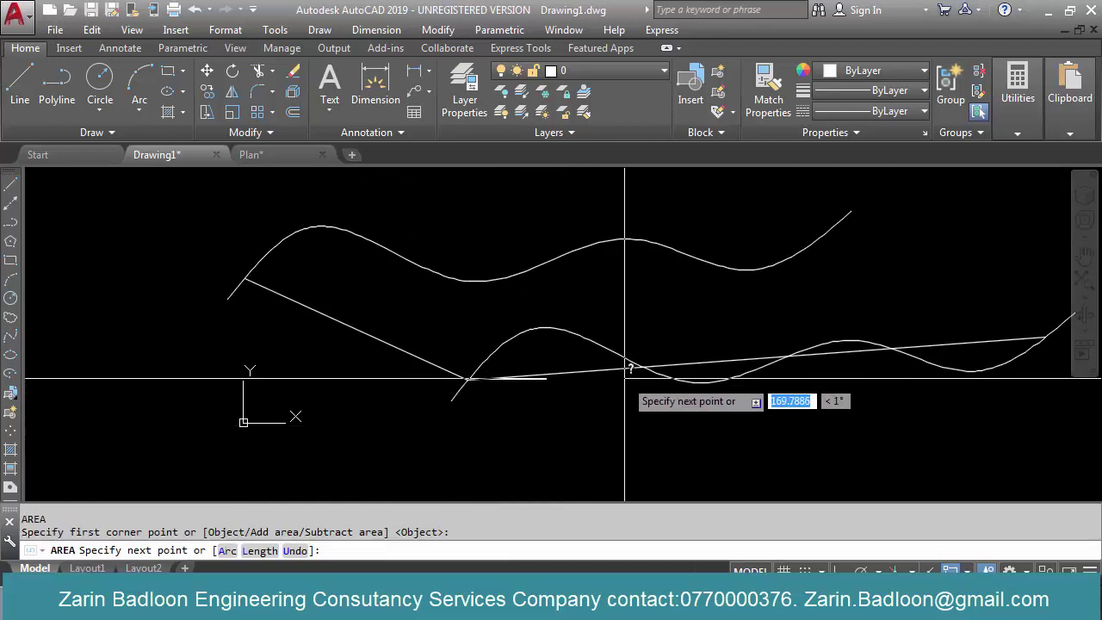
{"action": "left_click", "coordinate": [641, 368]}
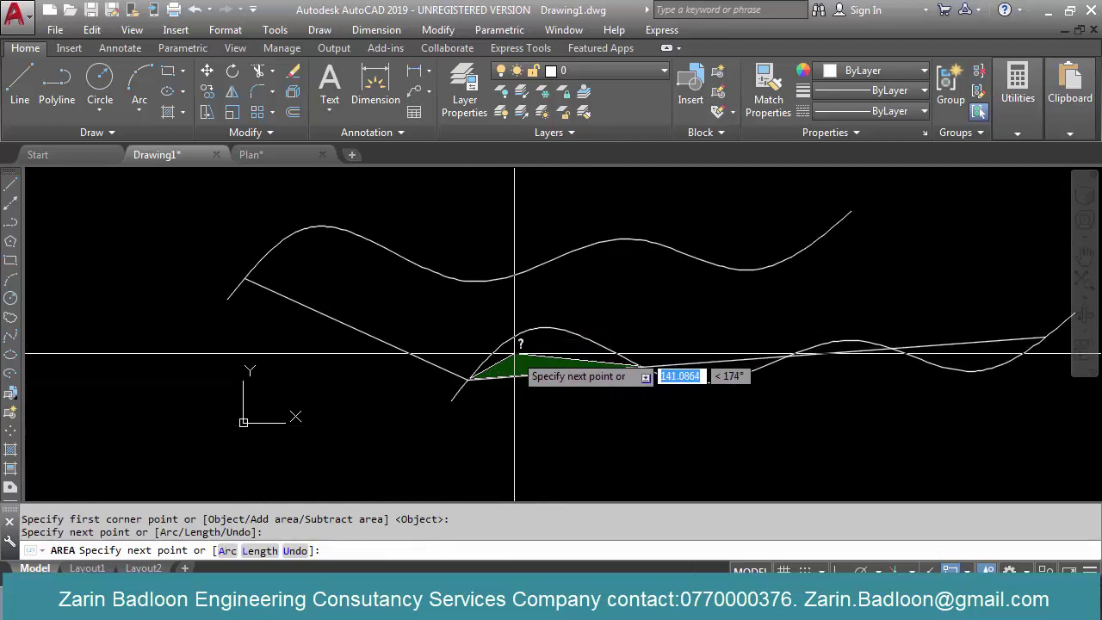
{"action": "key", "text": "Escape"}
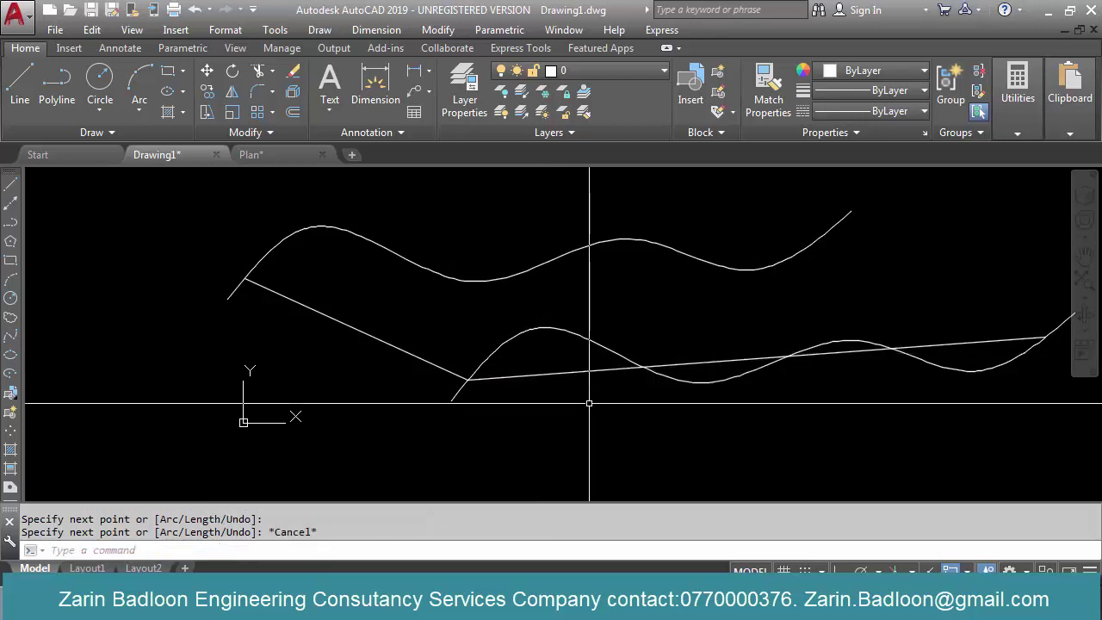
Use Boundary to create regions from the four areas enclosed between the lower spline and the straight line crossing it
{"action": "middle_click_drag", "start_coordinate": [626, 433], "coordinate": [514, 435]}
{"action": "type", "text": "b"}
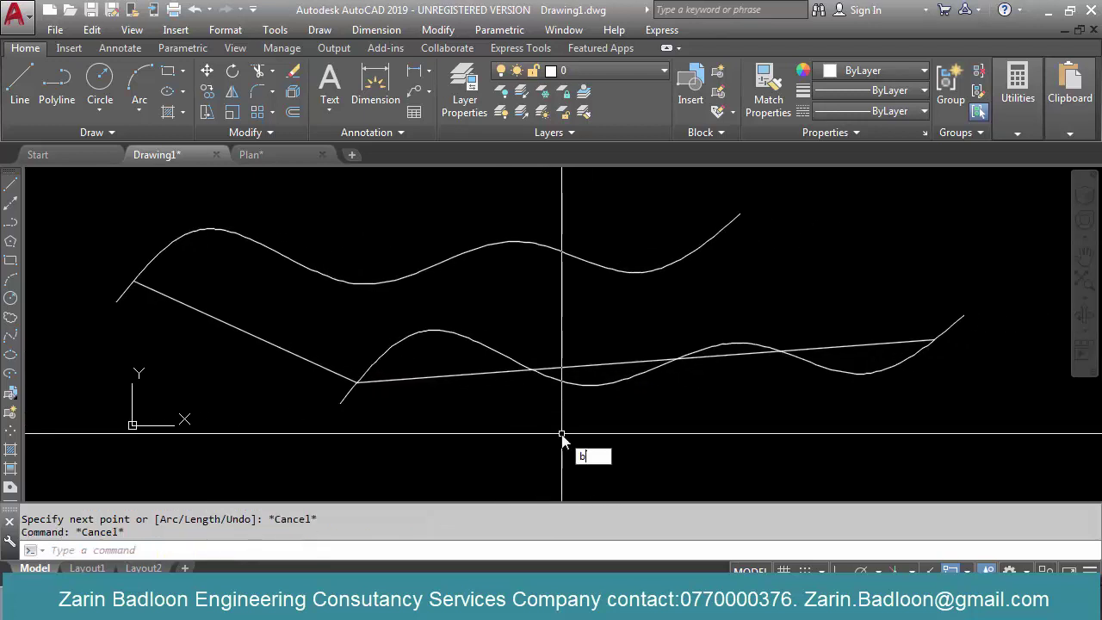
{"action": "type", "text": "o"}
{"action": "key", "text": "Return"}
{"action": "left_click", "coordinate": [450, 209]}
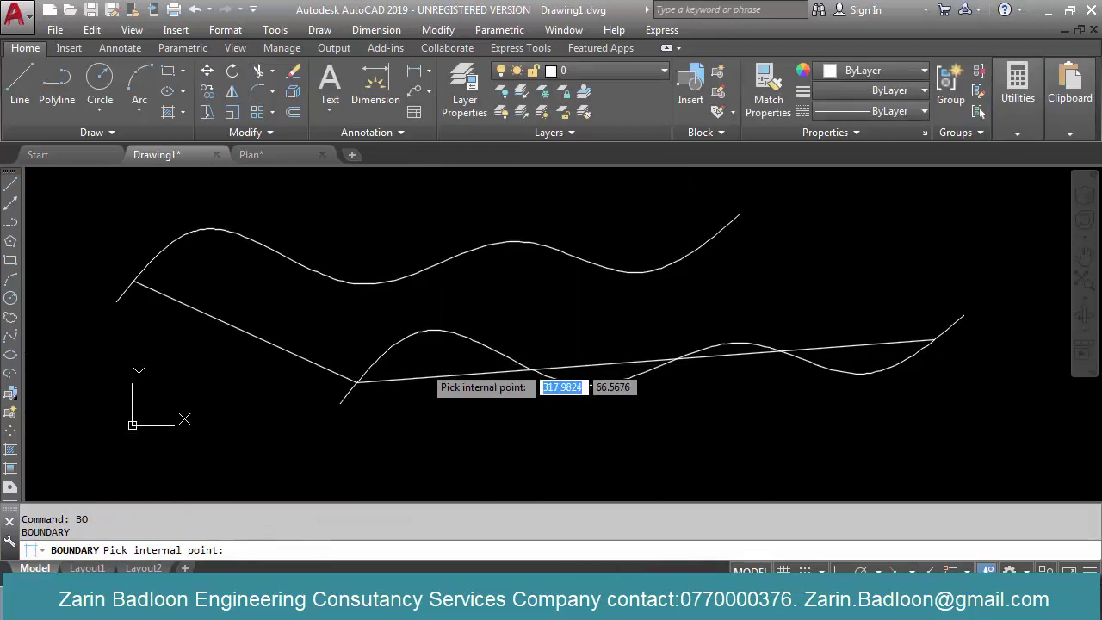
{"action": "left_click", "coordinate": [426, 365]}
{"action": "left_click", "coordinate": [600, 376]}
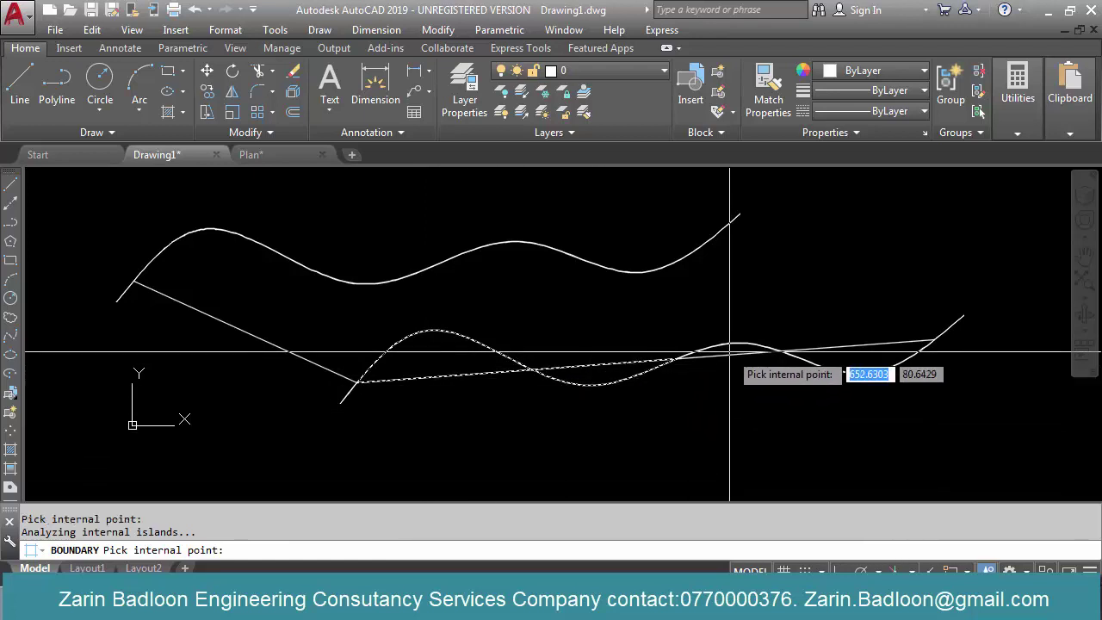
{"action": "left_click", "coordinate": [861, 364]}
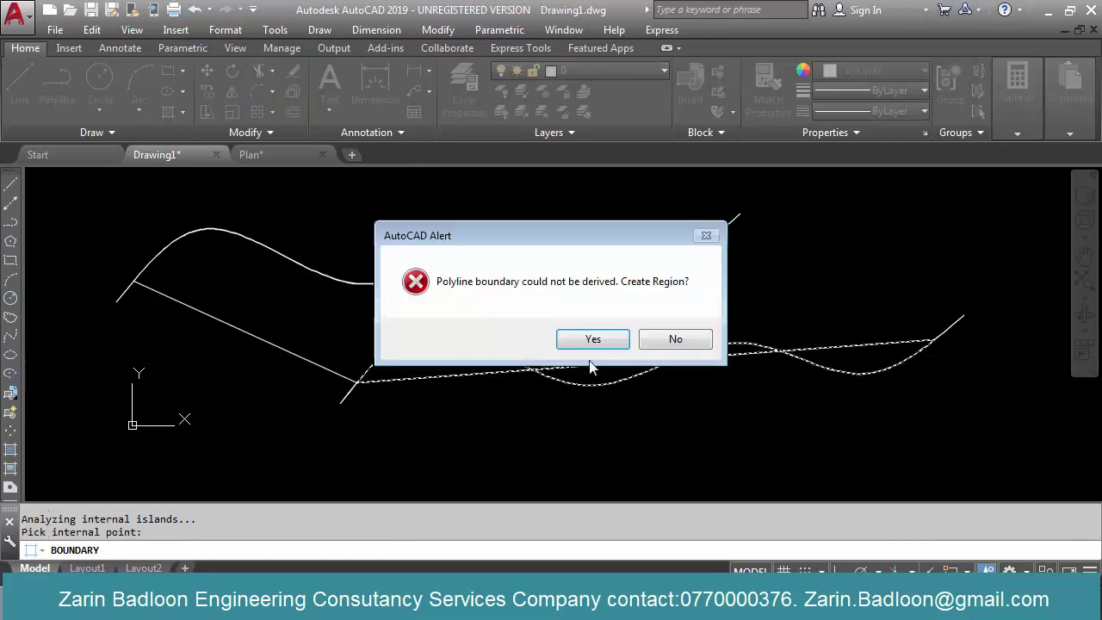
{"action": "key", "text": "Return"}
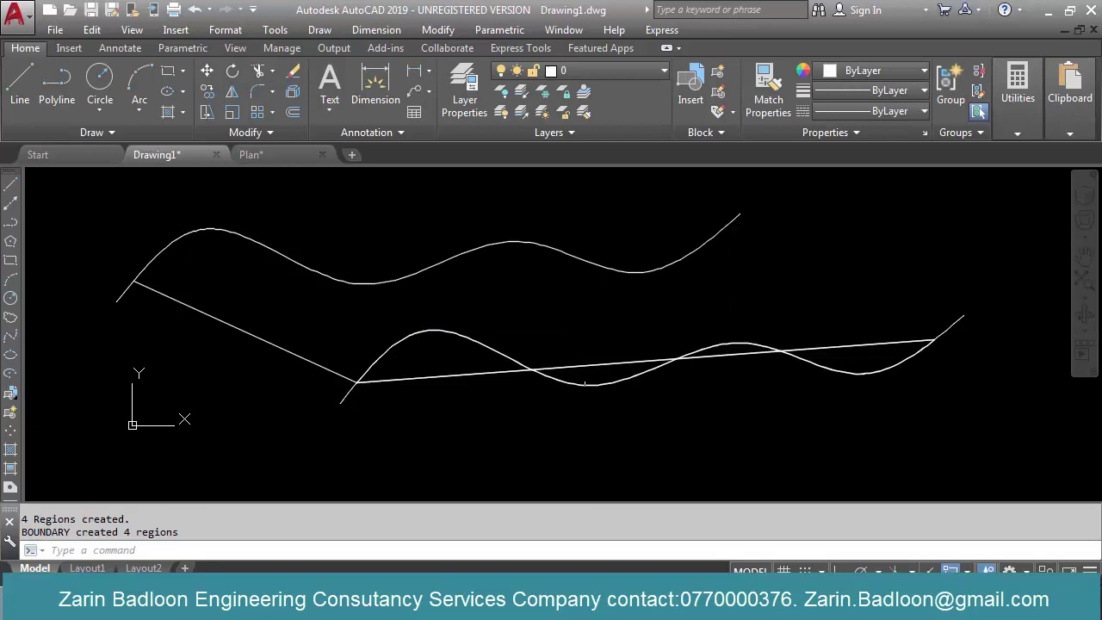
Check the four boundary regions along the lower spline by selecting each one, then clear the selection
{"action": "left_click", "coordinate": [467, 376]}
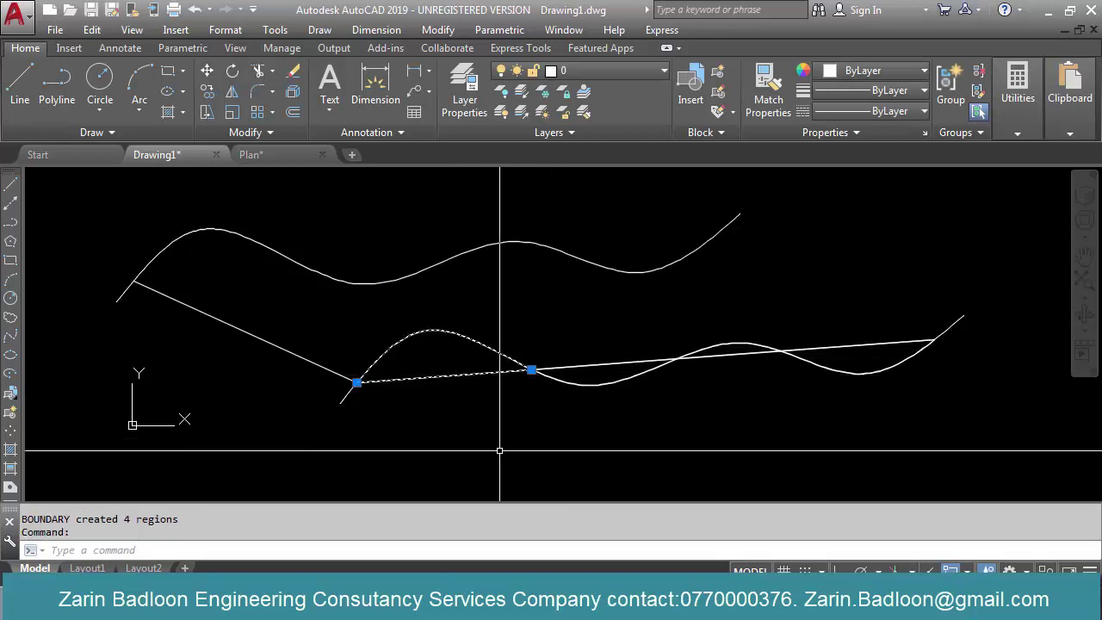
{"action": "left_click", "coordinate": [597, 385]}
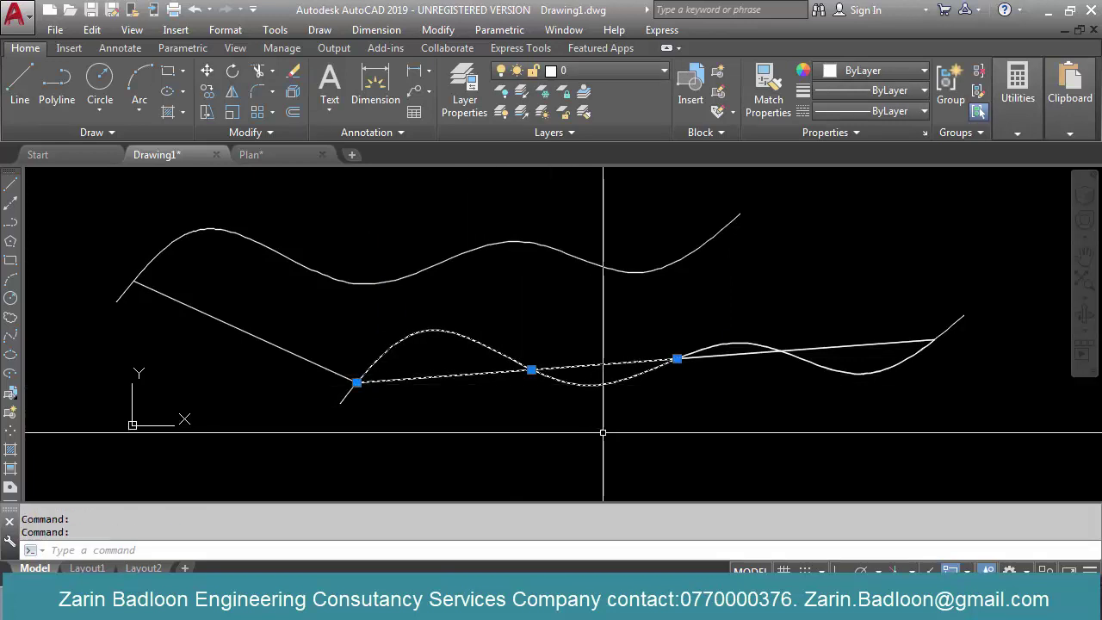
{"action": "left_click", "coordinate": [747, 342]}
{"action": "left_click", "coordinate": [843, 372]}
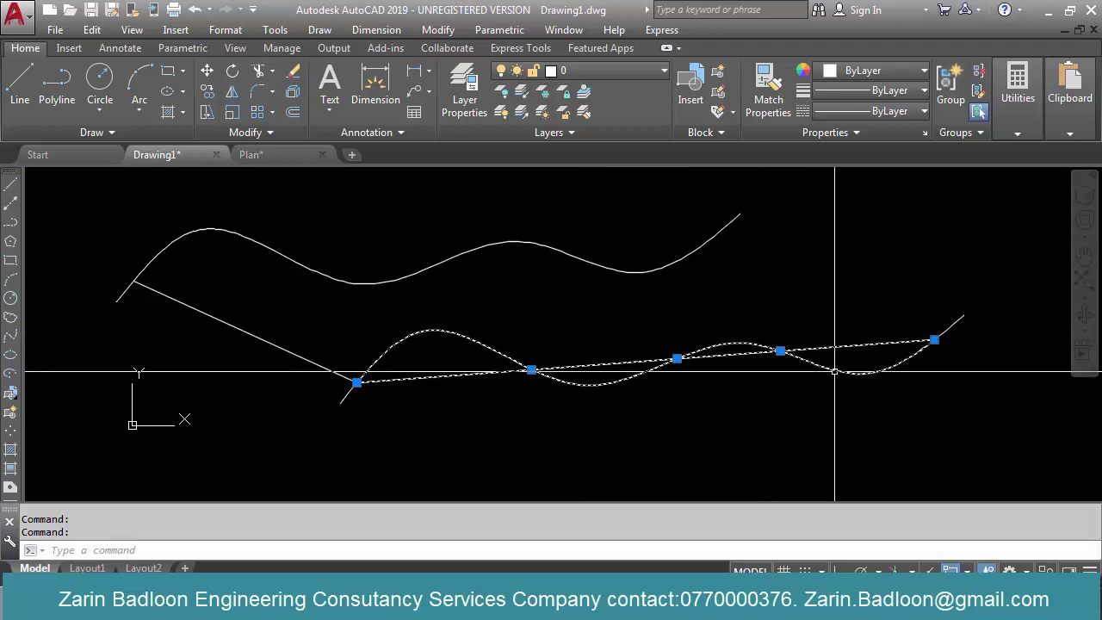
{"action": "key", "text": "Escape"}
{"action": "key", "text": "Escape"}
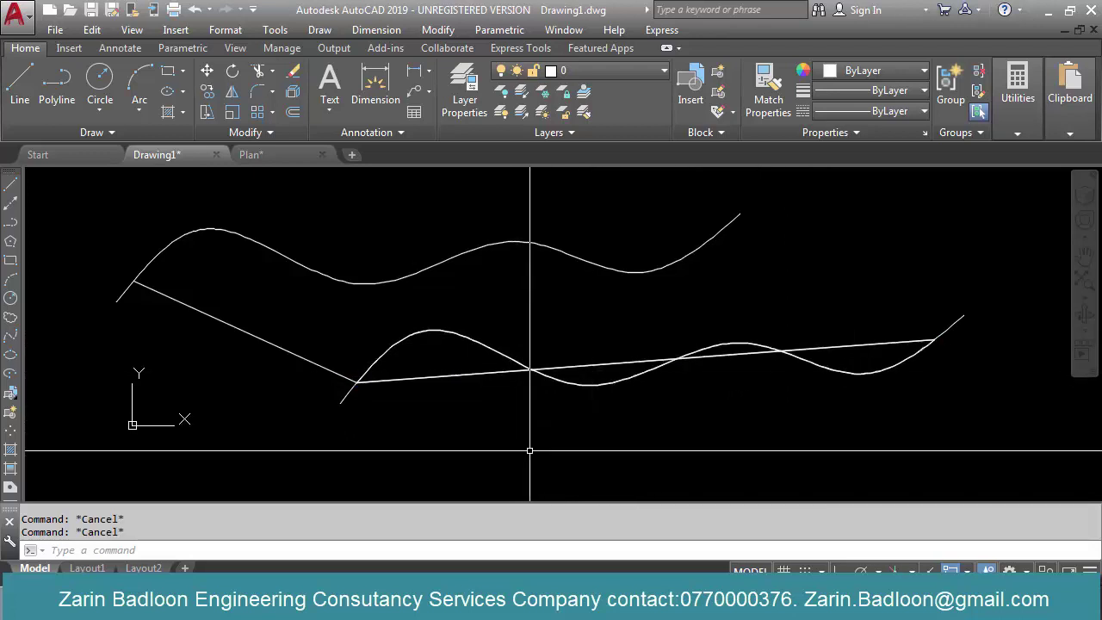
Measure the area of the first region above the straight line using the Area command's Object option
{"action": "type", "text": "aa"}
{"action": "key", "text": "Return"}
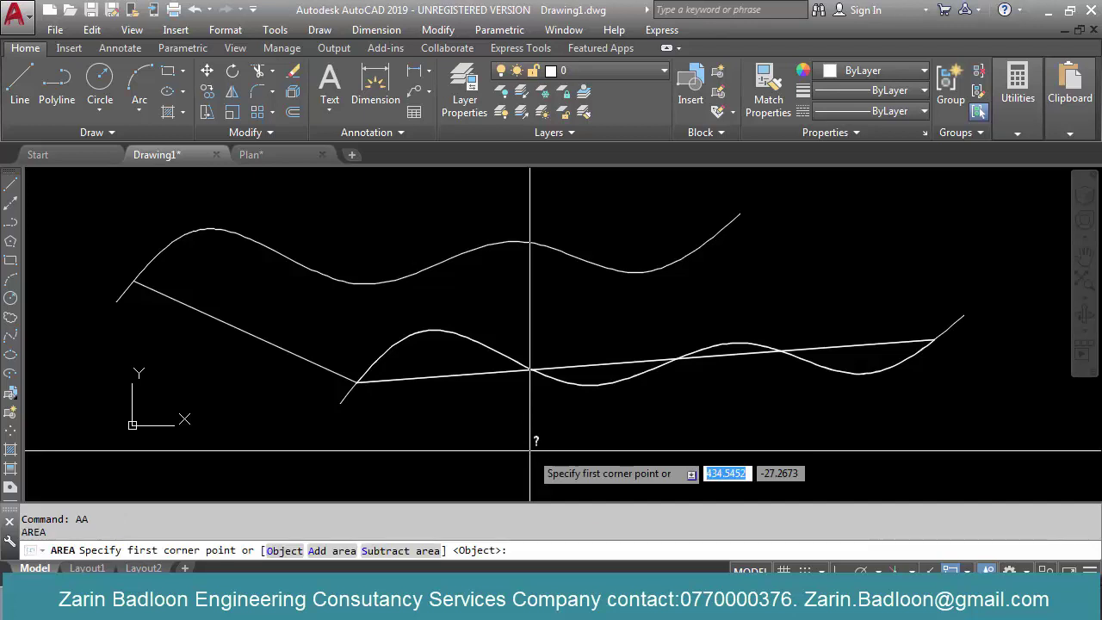
{"action": "type", "text": "o"}
{"action": "key", "text": "Return"}
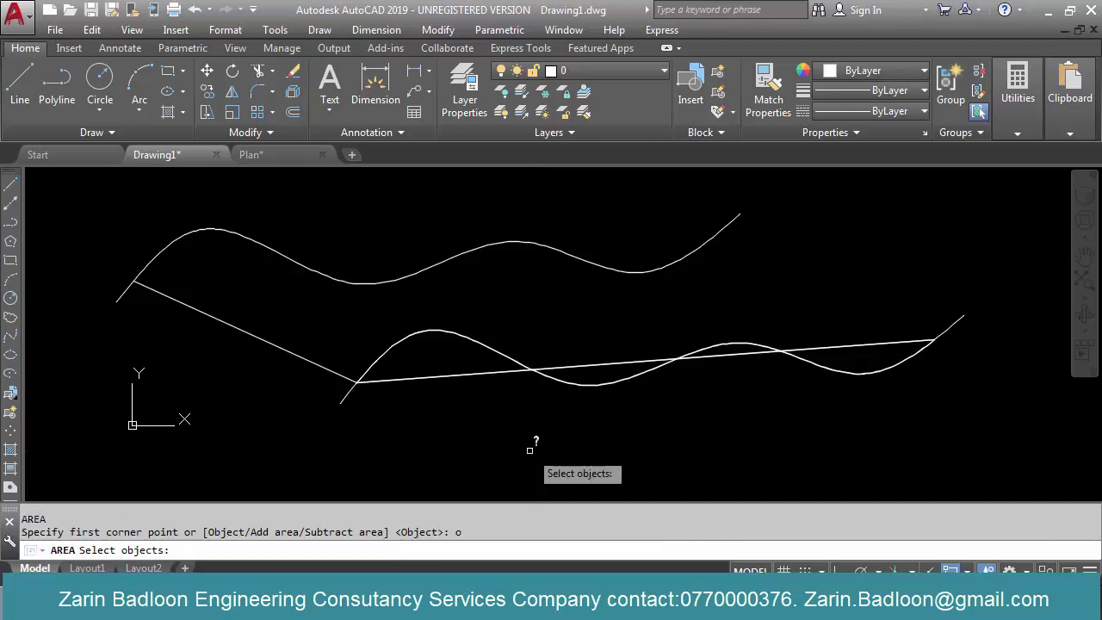
{"action": "left_click", "coordinate": [480, 344]}
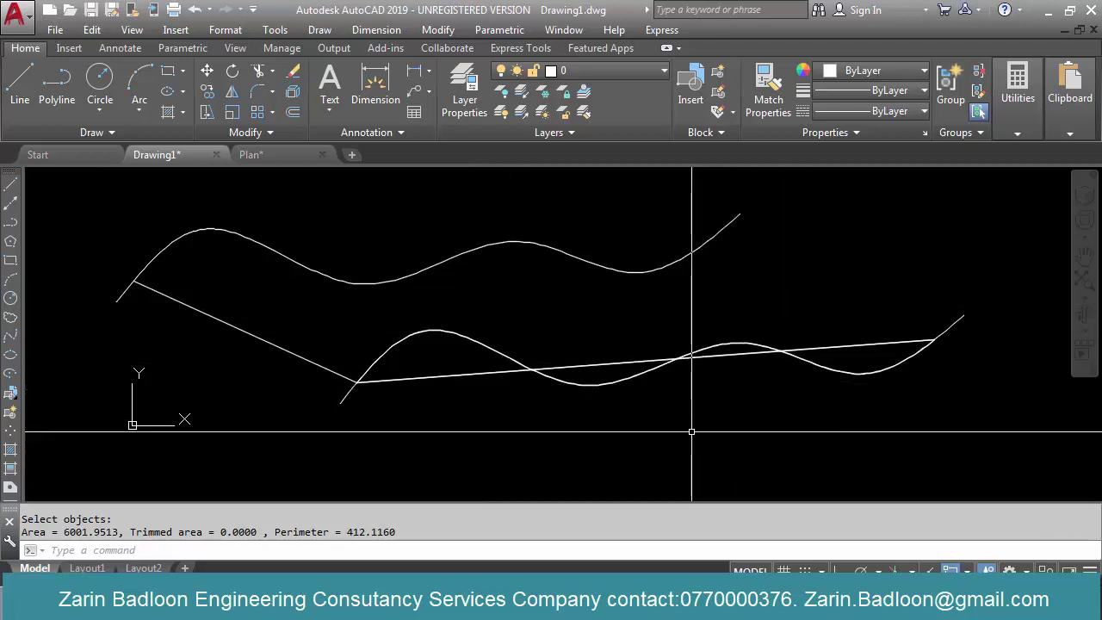
{"action": "key", "text": "Return"}
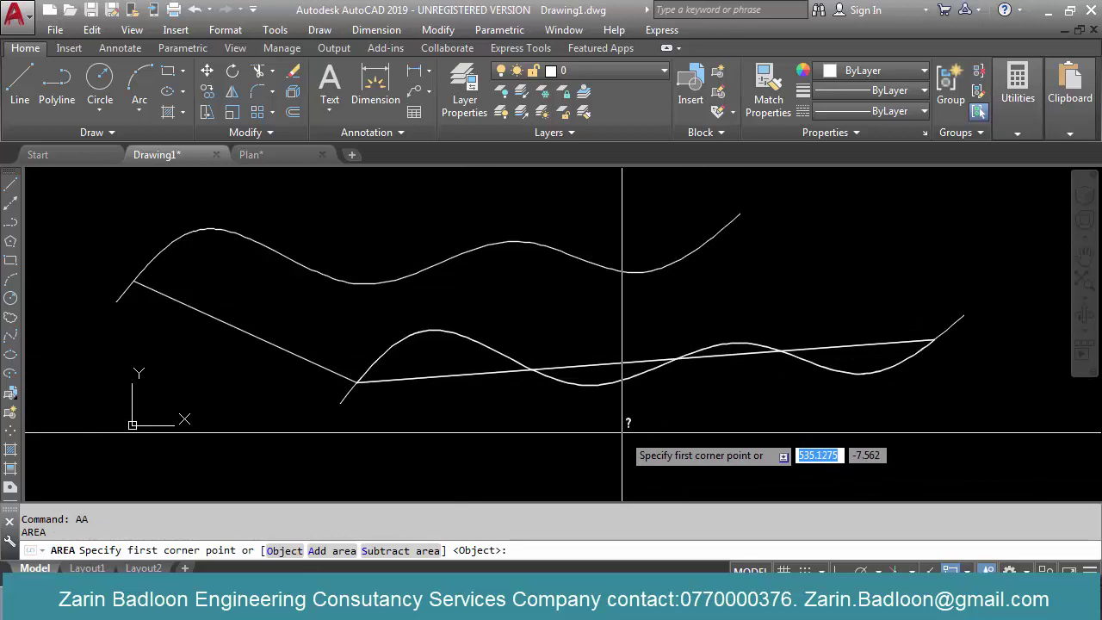
{"action": "type", "text": "o"}
{"action": "key", "text": "Return"}
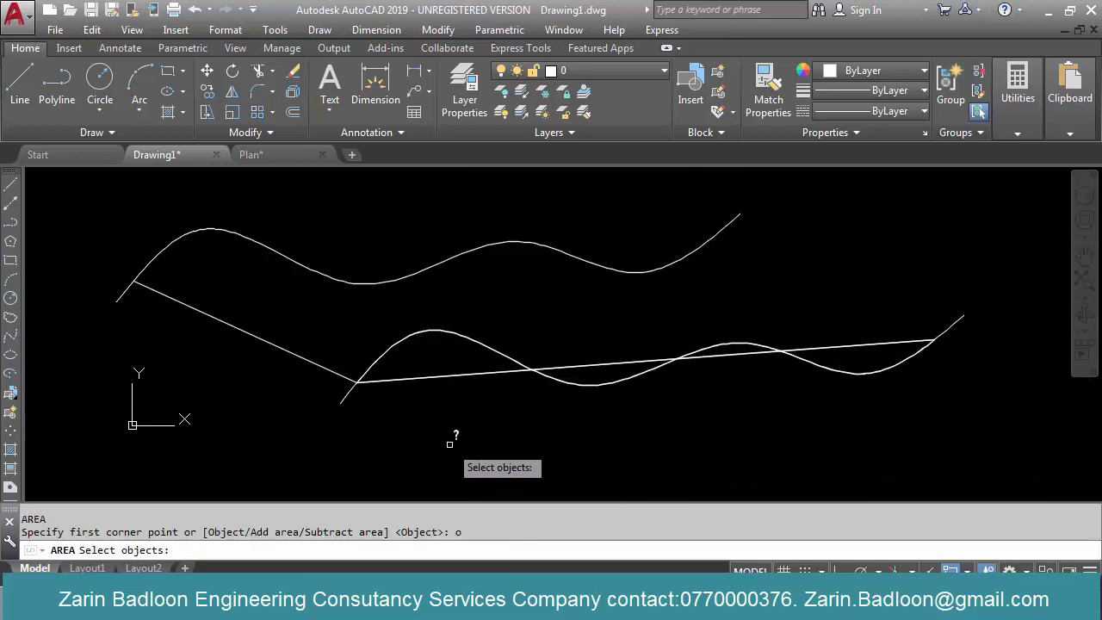
{"action": "key", "text": "Escape"}
{"action": "key", "text": "Return"}
{"action": "key", "text": "Return"}
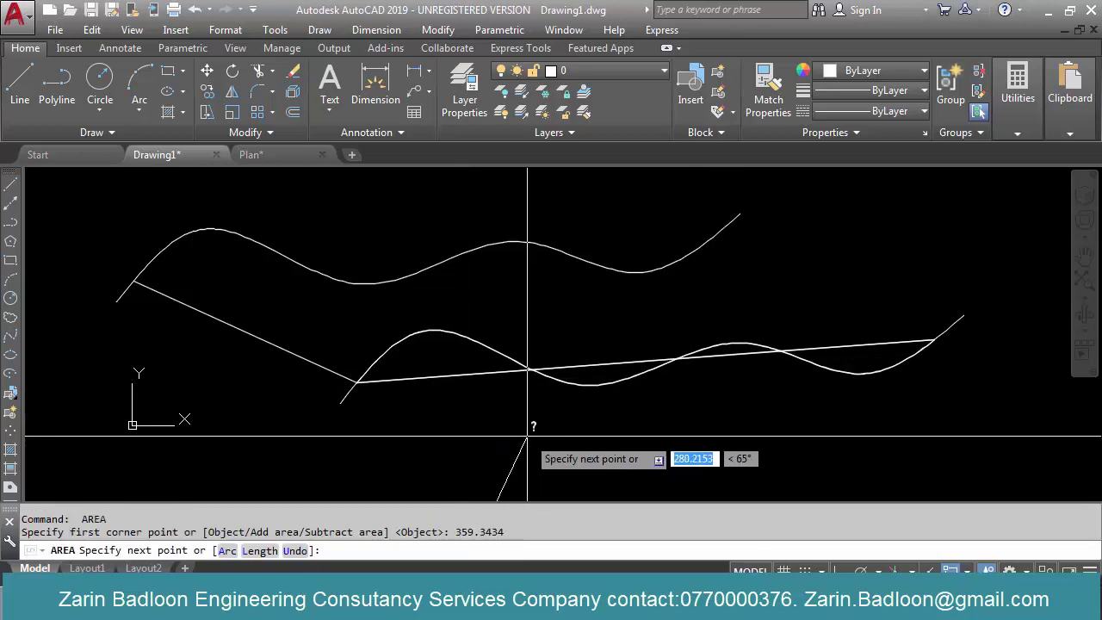
{"action": "key", "text": "Escape"}
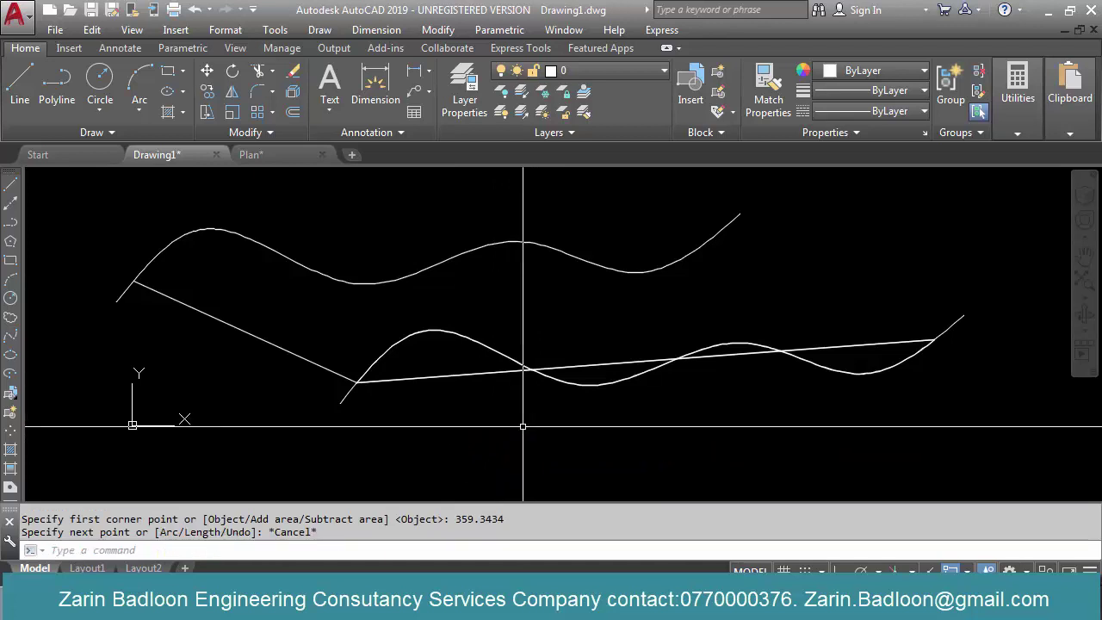
{"action": "key", "text": "Escape"}
Use Area's Add area mode with the Object option to total the two regions above the straight line
{"action": "key", "text": "Return"}
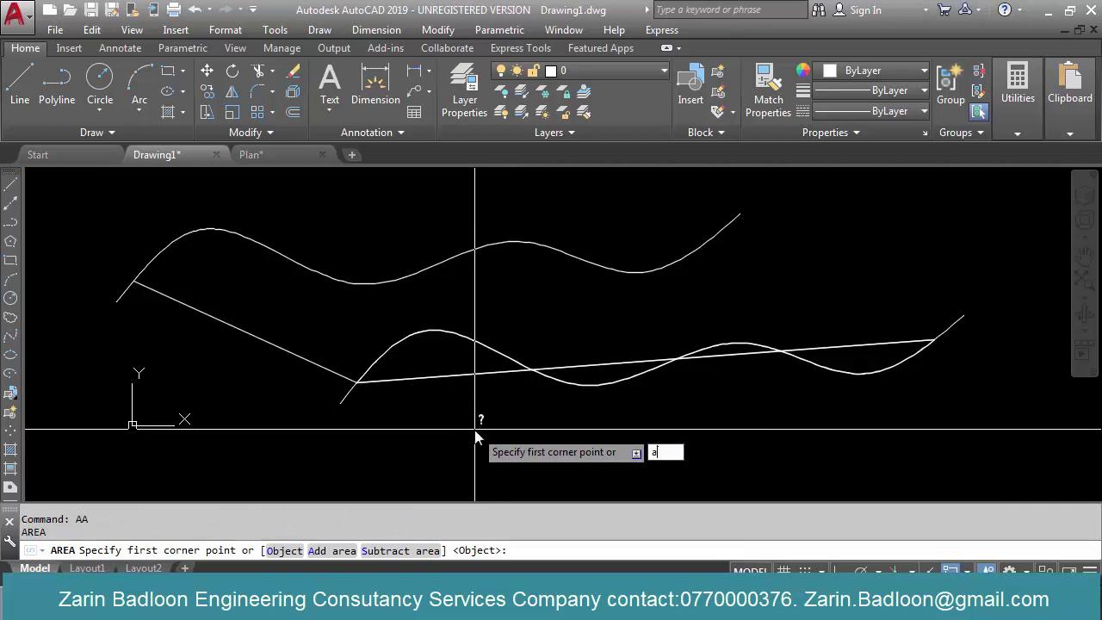
{"action": "key", "text": "Return"}
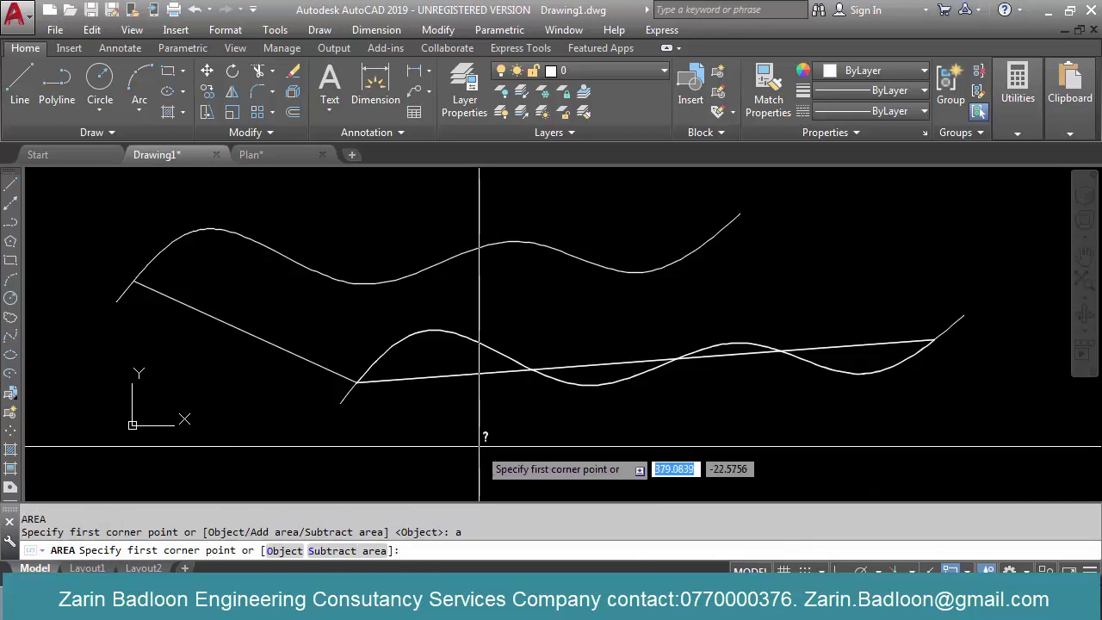
{"action": "type", "text": "o"}
{"action": "key", "text": "Return"}
{"action": "left_click", "coordinate": [444, 331]}
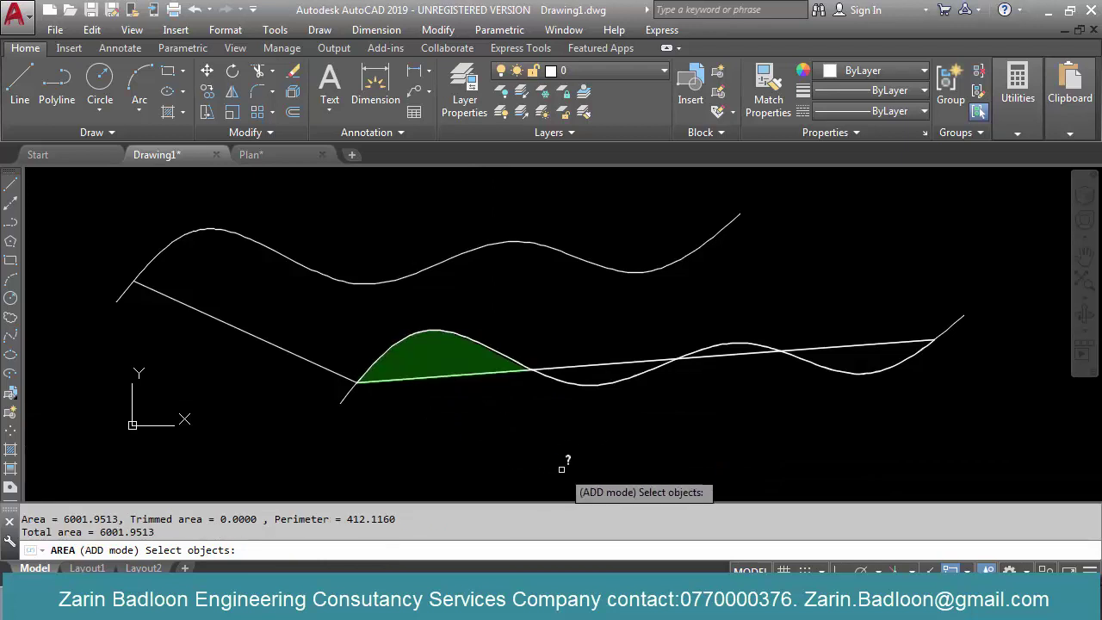
{"action": "left_click", "coordinate": [732, 341]}
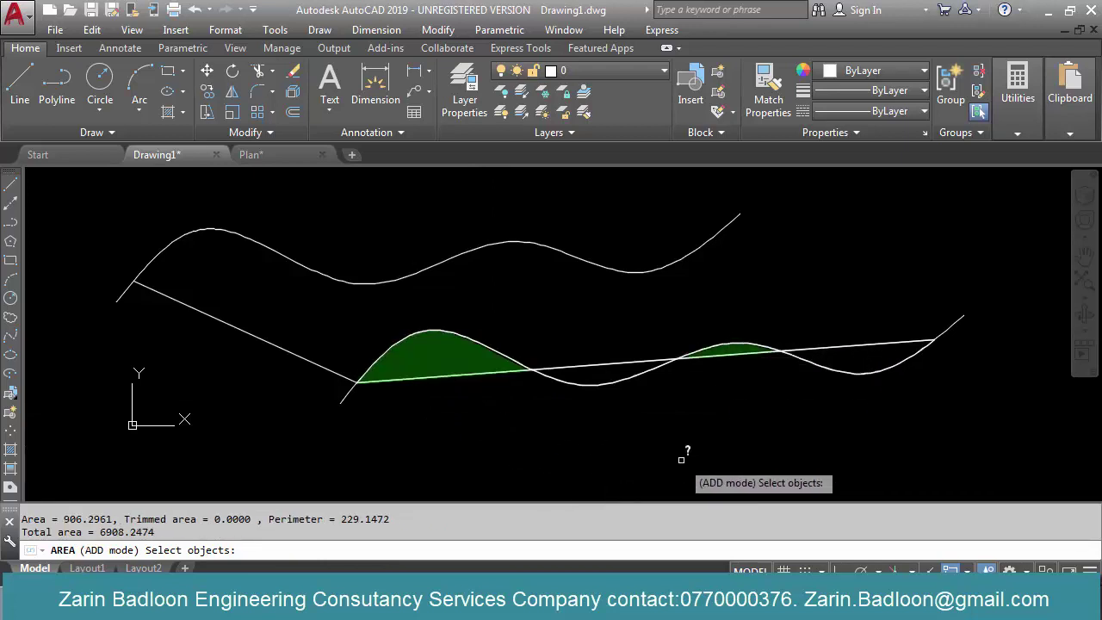
{"action": "key", "text": "Return"}
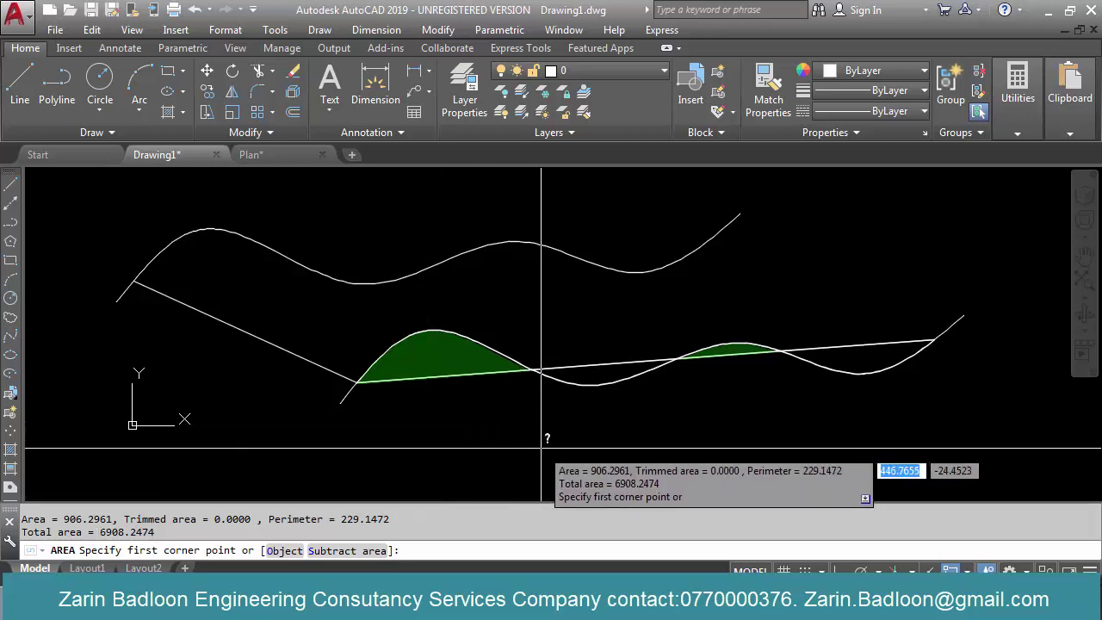
Subtract the two regions below the straight line from the running area total using the Object option, then end the Area command
{"action": "key", "text": "Return"}
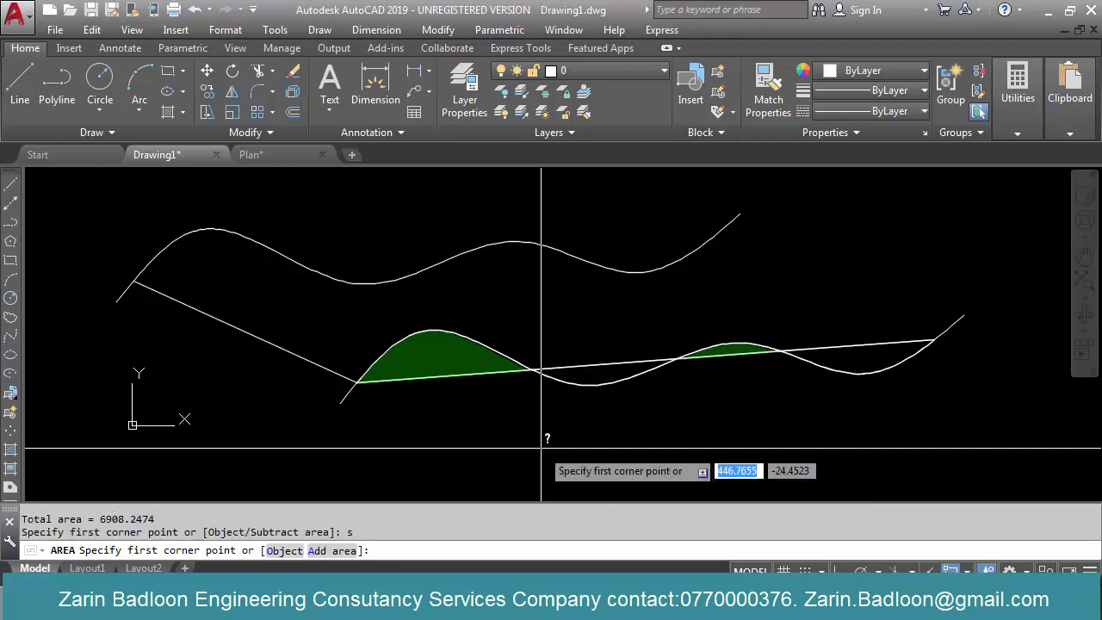
{"action": "type", "text": "o"}
{"action": "key", "text": "Return"}
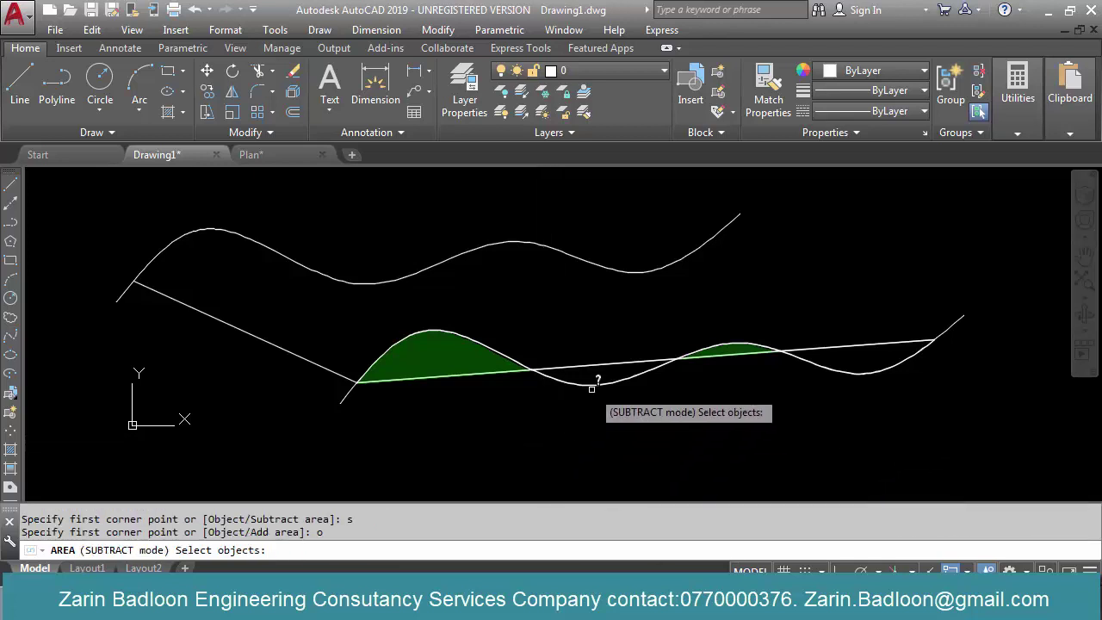
{"action": "left_click", "coordinate": [596, 379]}
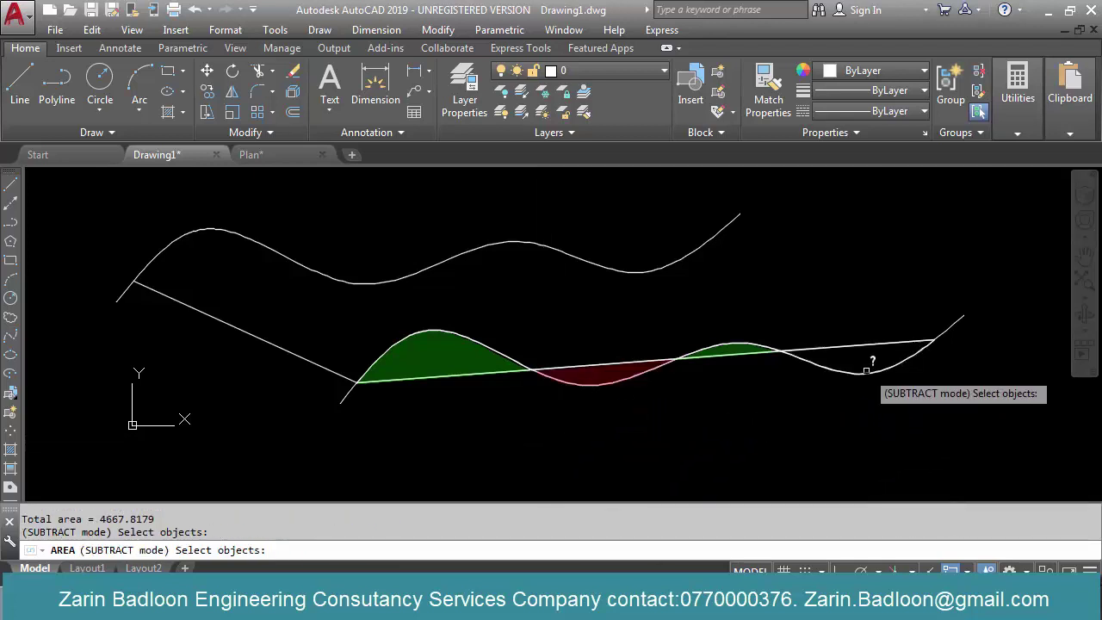
{"action": "left_click", "coordinate": [842, 375]}
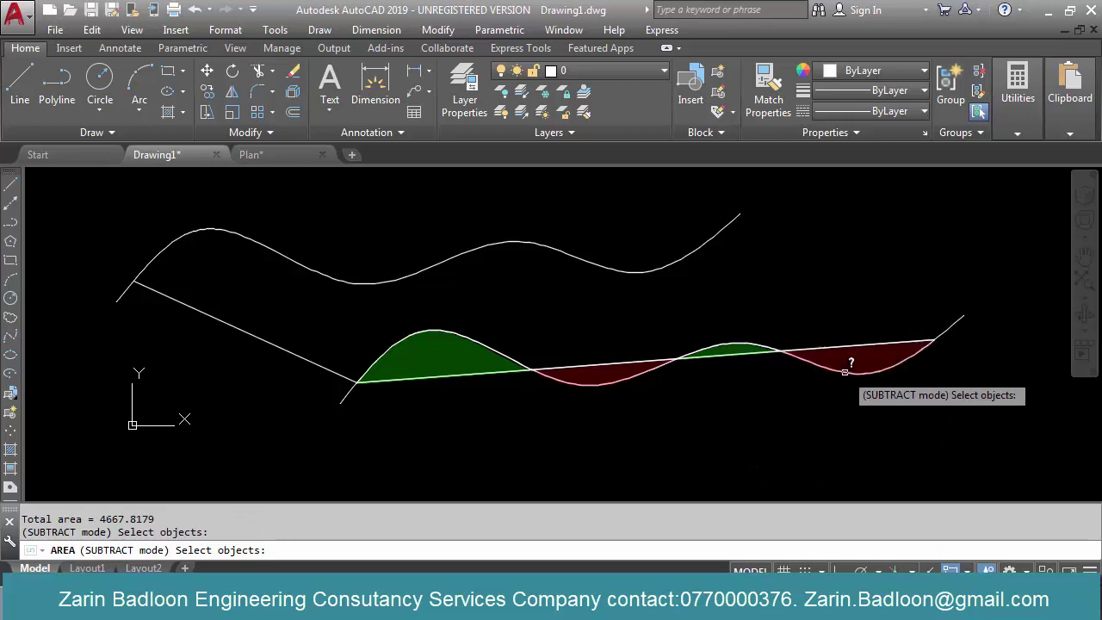
{"action": "key", "text": "Return"}
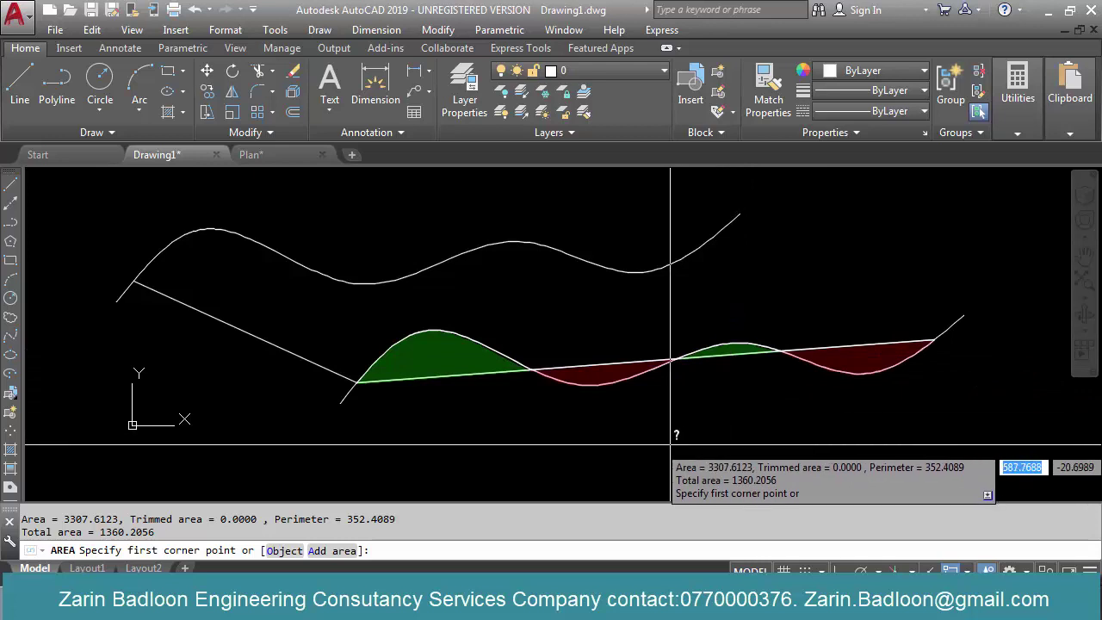
{"action": "key", "text": "Escape"}
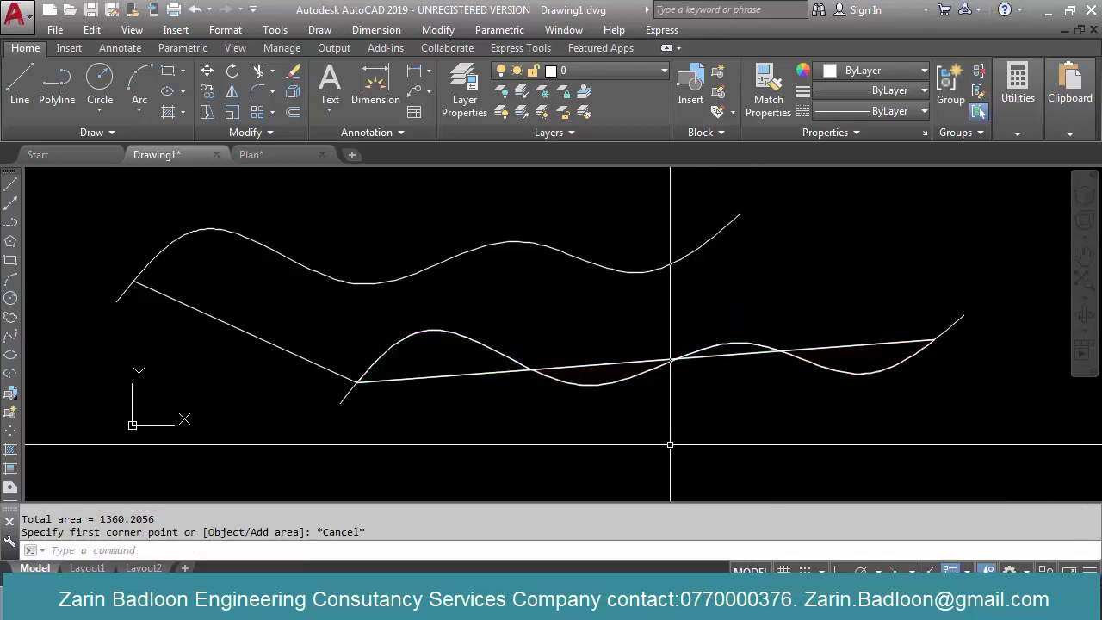
{"action": "key", "text": "Escape"}
Erase both splines, the lines and all the boundary regions from the drawing
{"action": "scroll", "coordinate": [637, 421], "scroll_direction": "down", "scroll_amount": 4}
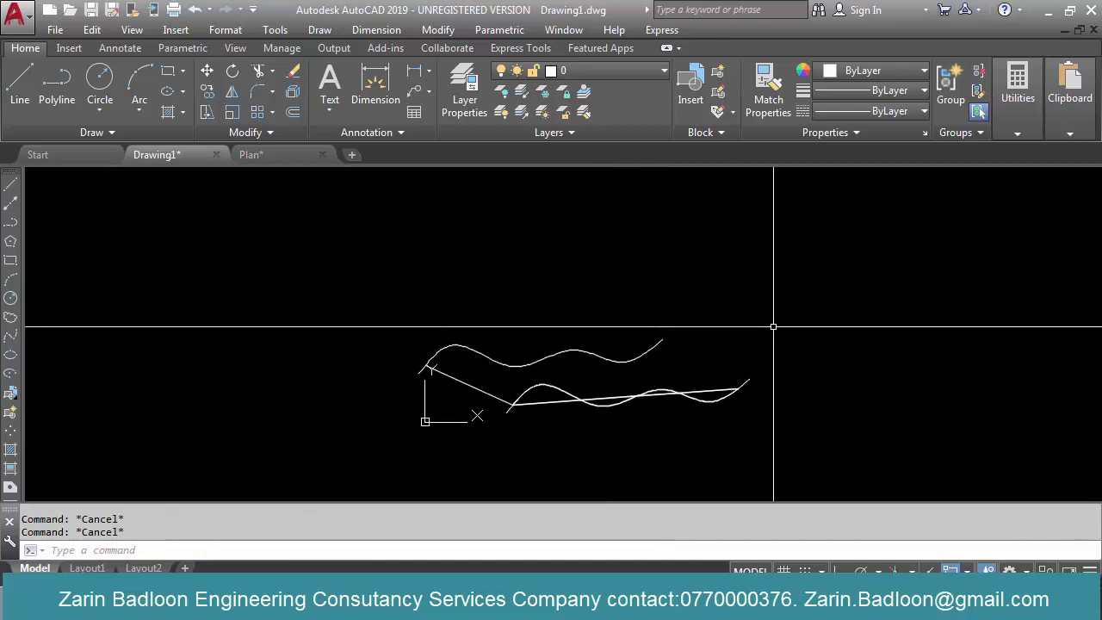
{"action": "type", "text": "e"}
{"action": "key", "text": "Return"}
{"action": "left_click", "coordinate": [792, 304]}
{"action": "left_click", "coordinate": [401, 504]}
{"action": "key", "text": "Return"}
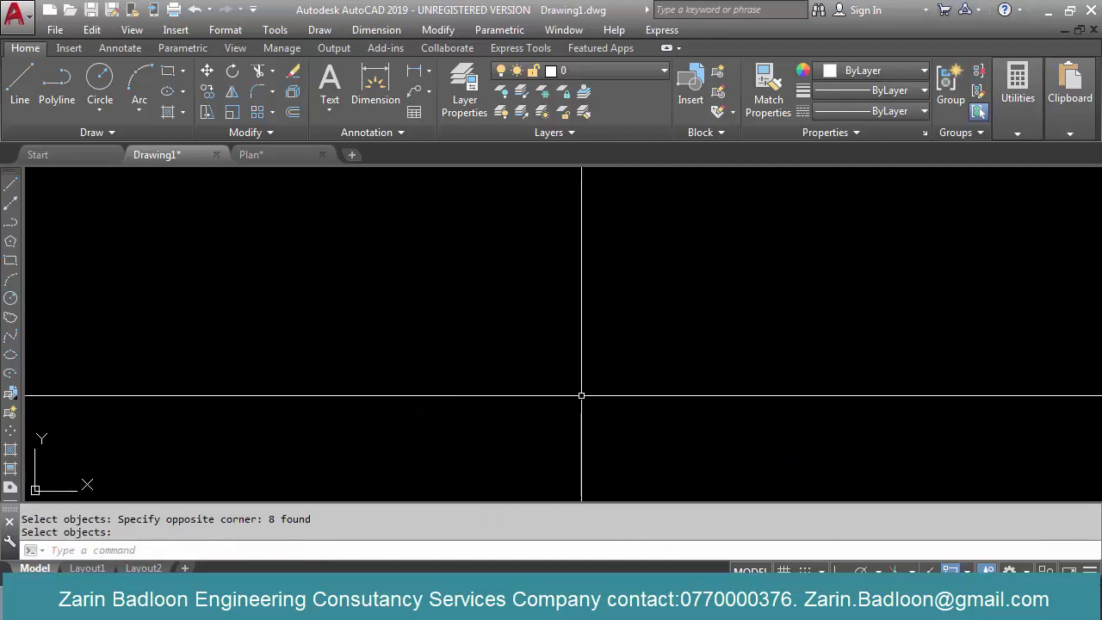
{"action": "key", "text": "Escape"}
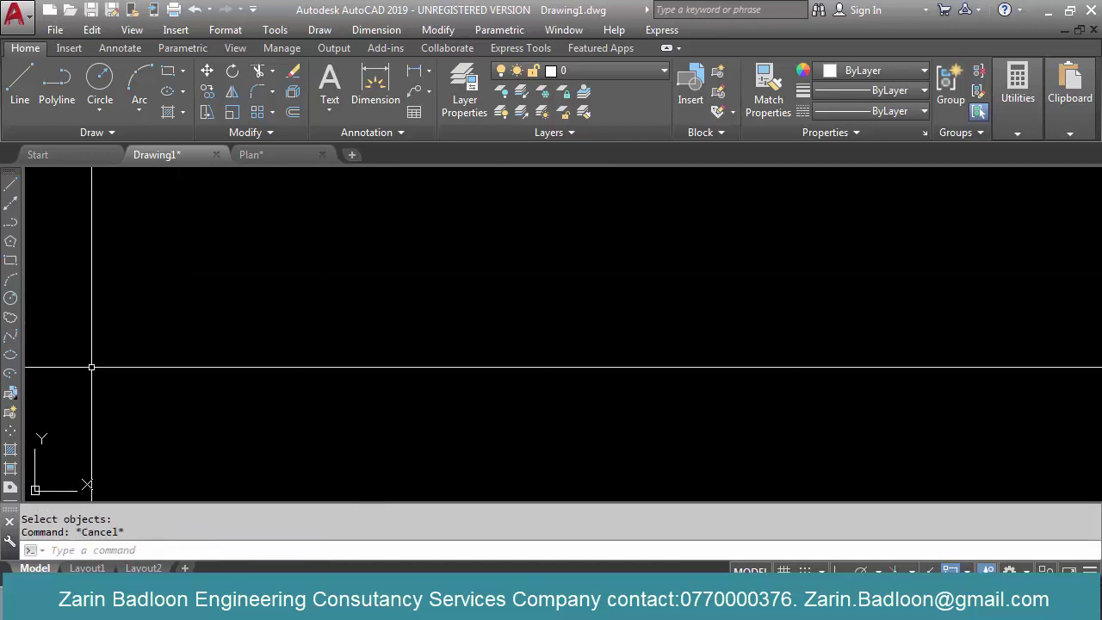
{"action": "left_click", "coordinate": [11, 336]}
{"action": "left_click", "coordinate": [268, 408]}
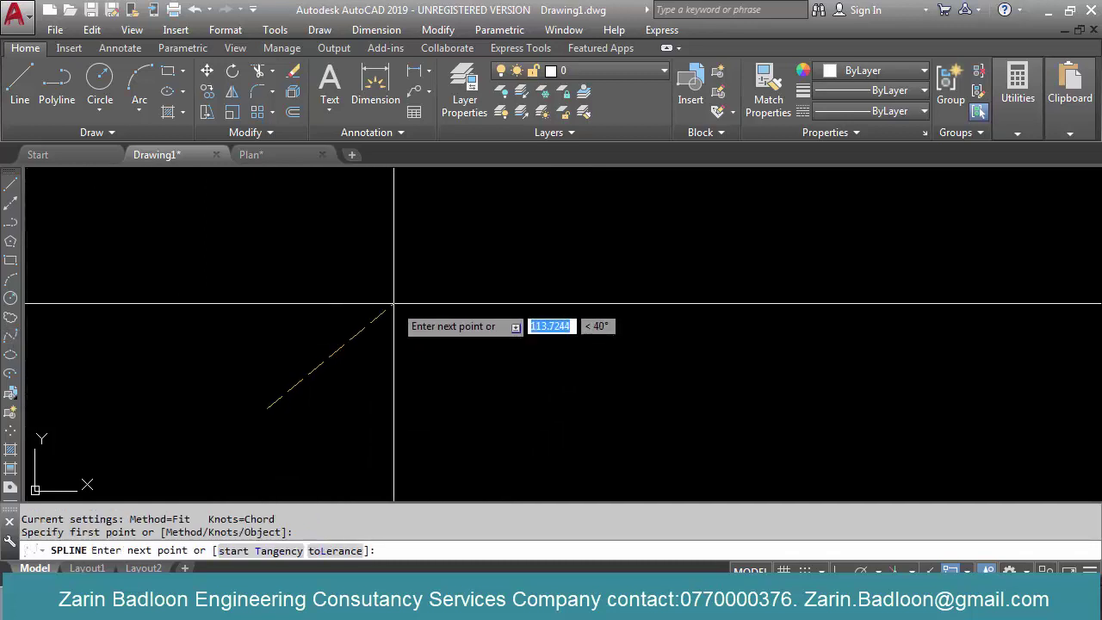
{"action": "left_click", "coordinate": [330, 330]}
{"action": "key", "text": "Escape"}
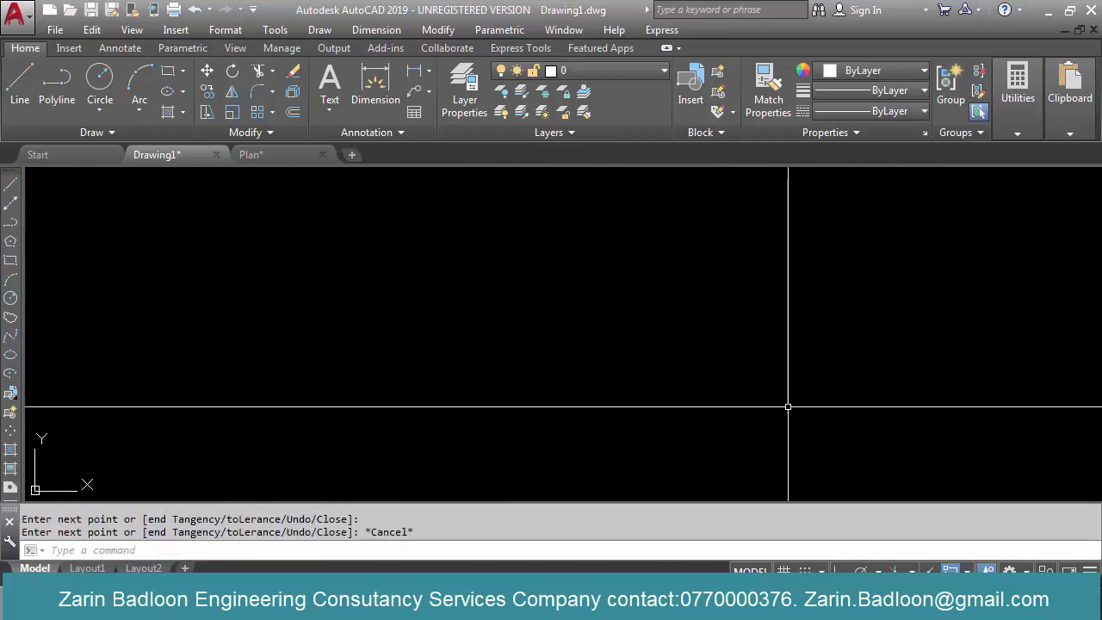
{"action": "key", "text": "Escape"}
{"action": "key", "text": "Escape"}
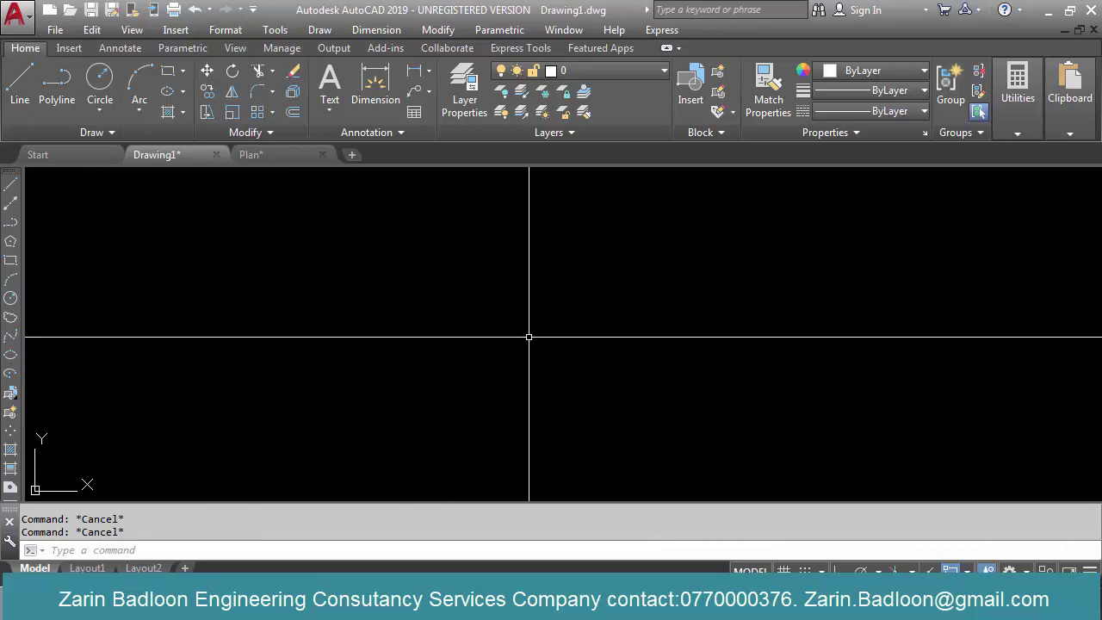
{"action": "type", "text": "el"}
{"action": "key", "text": "Return"}
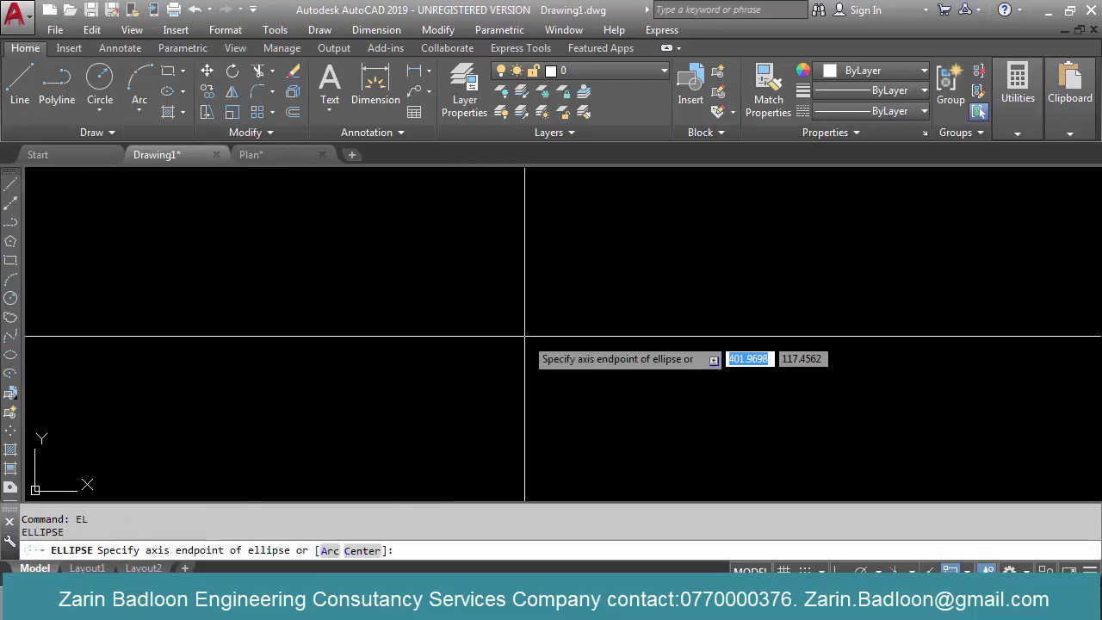
{"action": "left_click", "coordinate": [469, 365]}
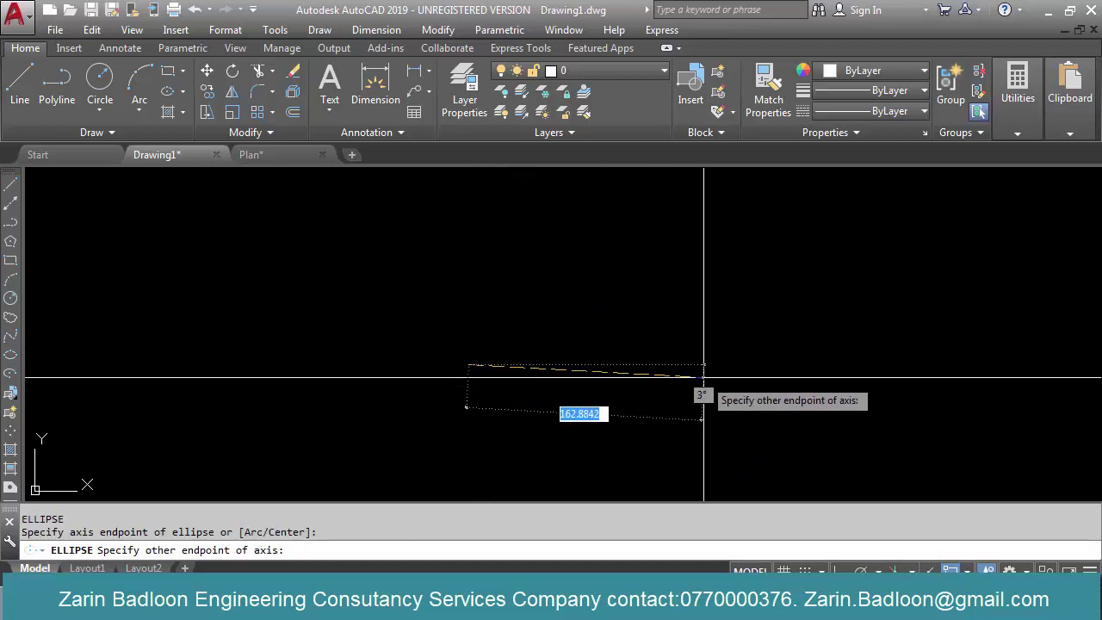
{"action": "key", "text": "Escape"}
Draw a short, nearly vertical line near the middle of the empty drawing area
{"action": "type", "text": "l"}
{"action": "key", "text": "Return"}
{"action": "left_click", "coordinate": [472, 419]}
{"action": "left_click", "coordinate": [467, 287]}
{"action": "key", "text": "Return"}
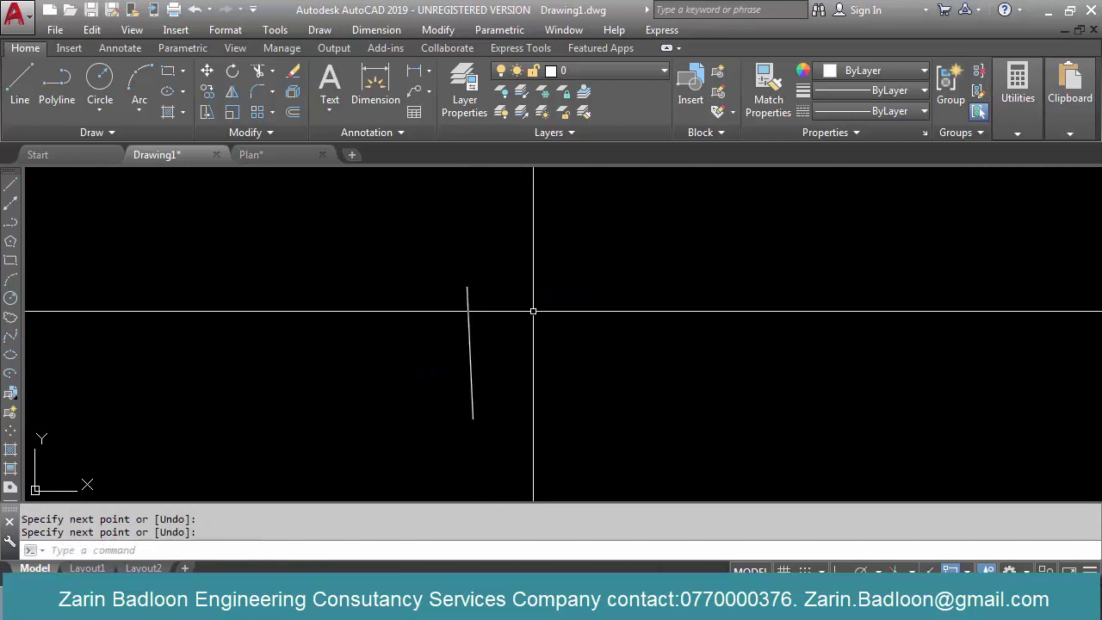
Draw a wide ellipse starting from a point on the nearly vertical line, with a distance to the other axis of about 43
{"action": "type", "text": "el"}
{"action": "key", "text": "Return"}
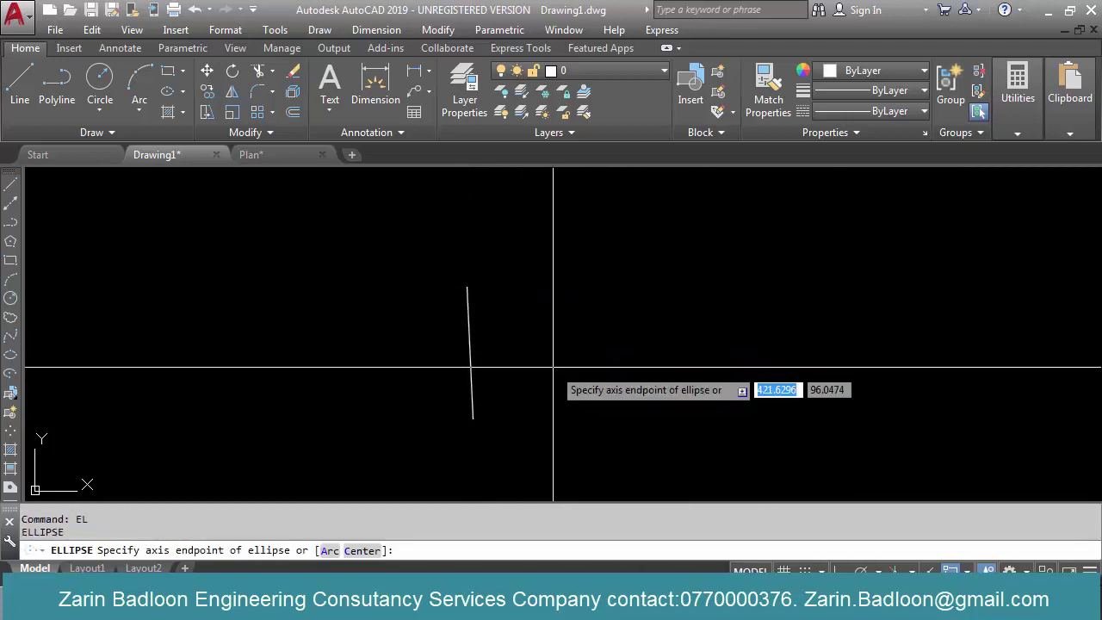
{"action": "left_click", "coordinate": [469, 354]}
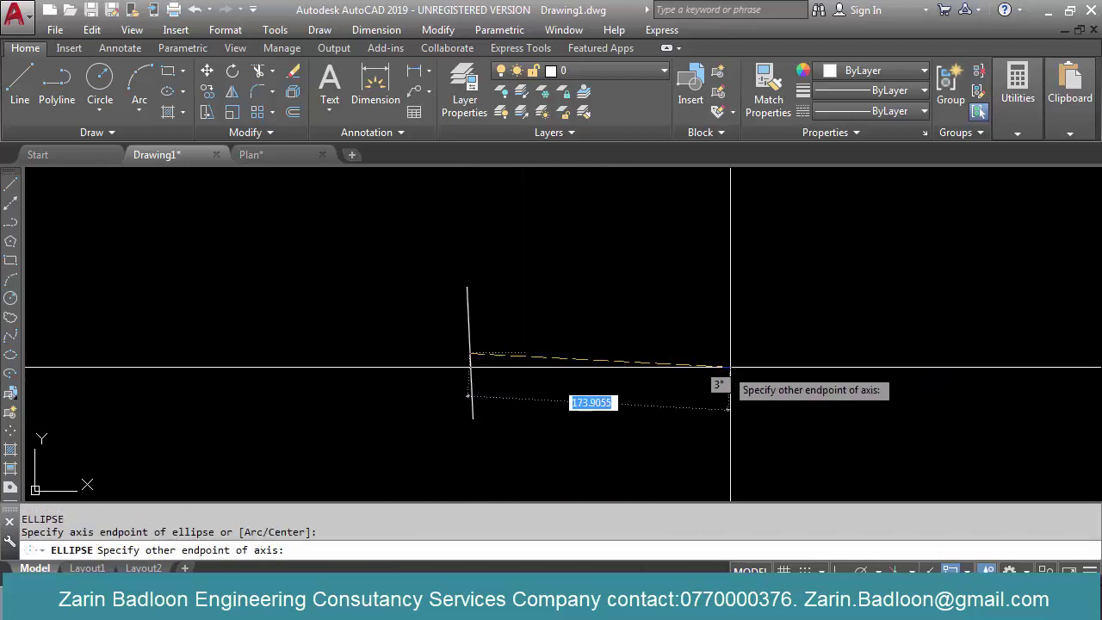
{"action": "left_click", "coordinate": [826, 344]}
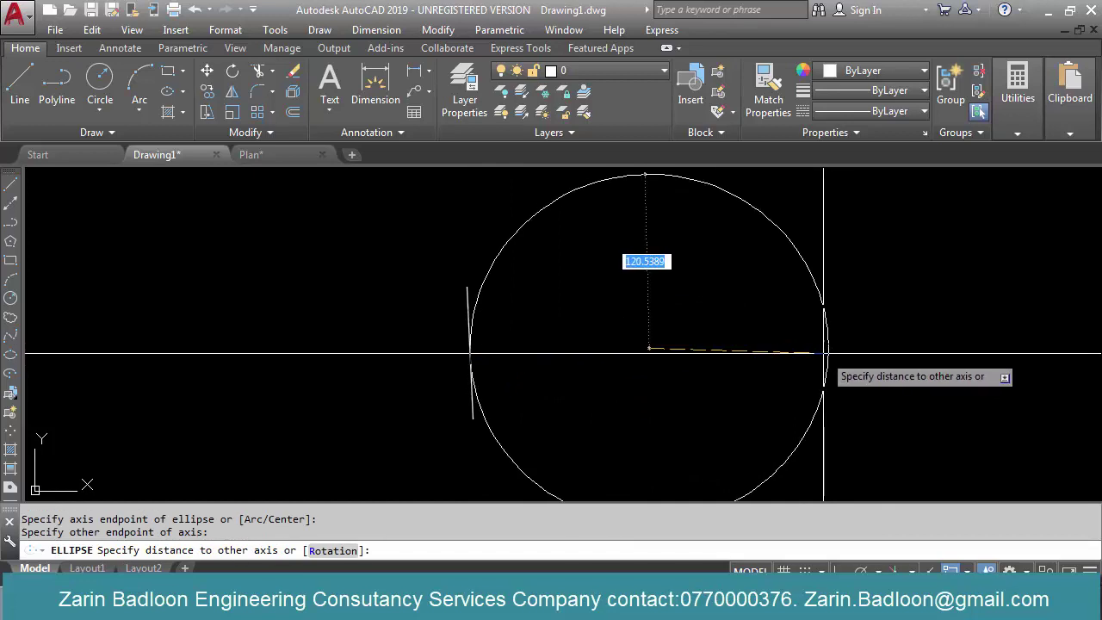
{"action": "left_click", "coordinate": [652, 283]}
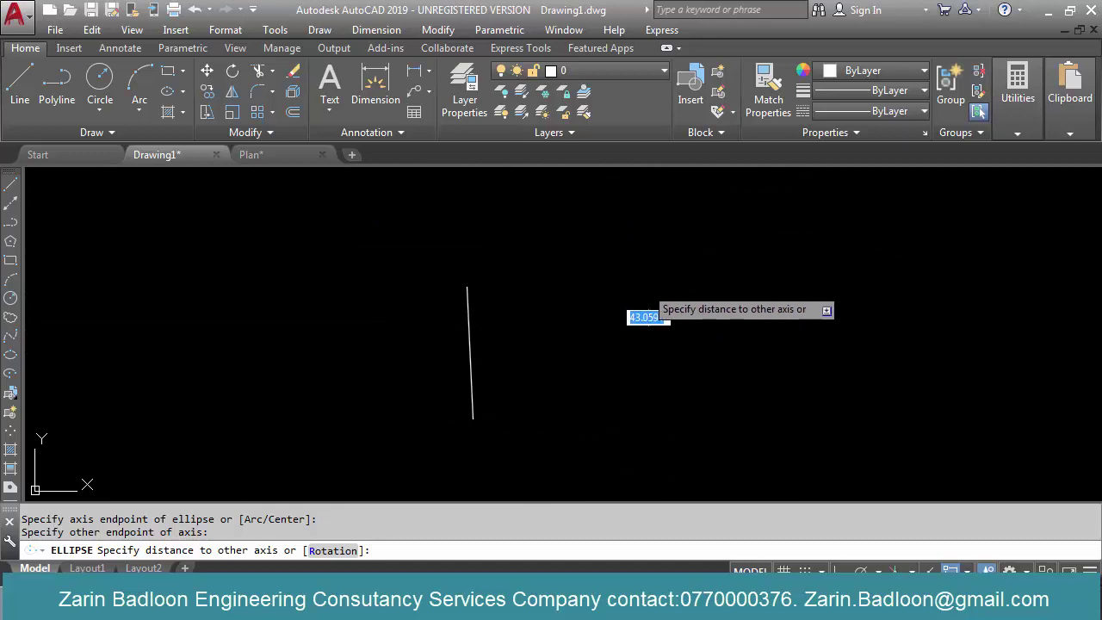
Draw an ellipse from the upper end of the nearly vertical line, with an axis length of 100 and a distance to the other axis of 50
{"action": "key", "text": "Return"}
{"action": "left_click", "coordinate": [466, 286]}
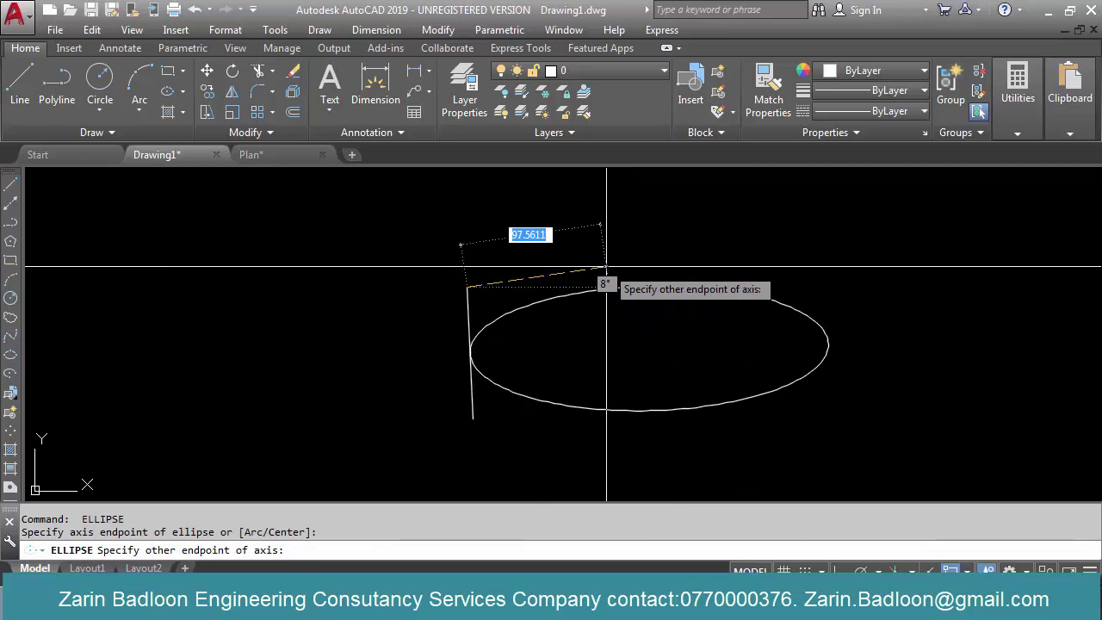
{"action": "key", "text": "Return"}
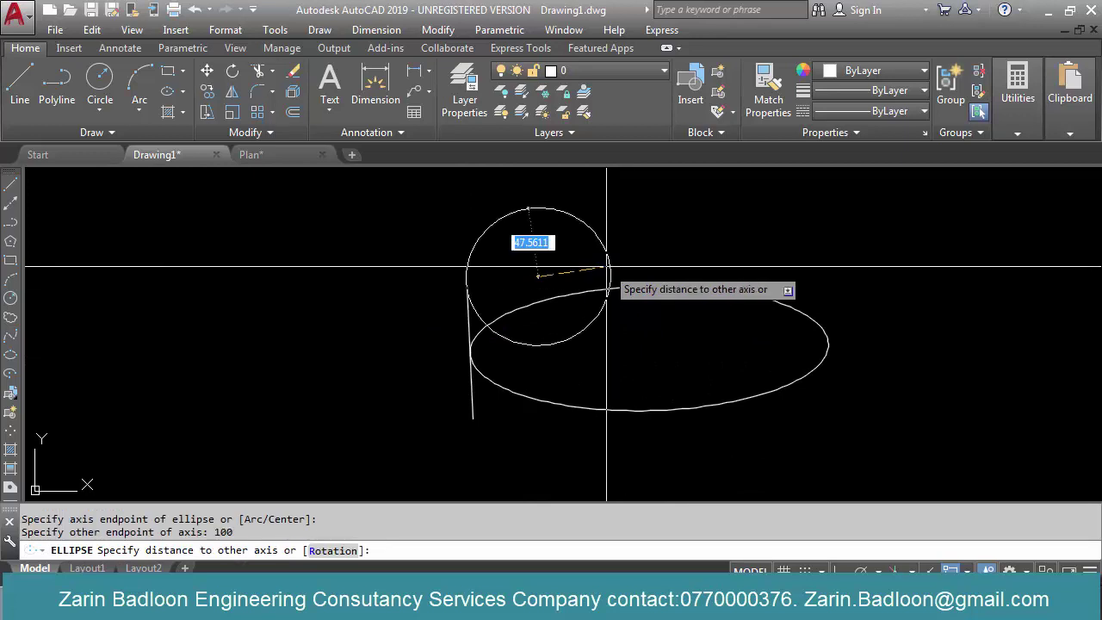
{"action": "scroll", "coordinate": [551, 242], "scroll_direction": "up", "scroll_amount": 3}
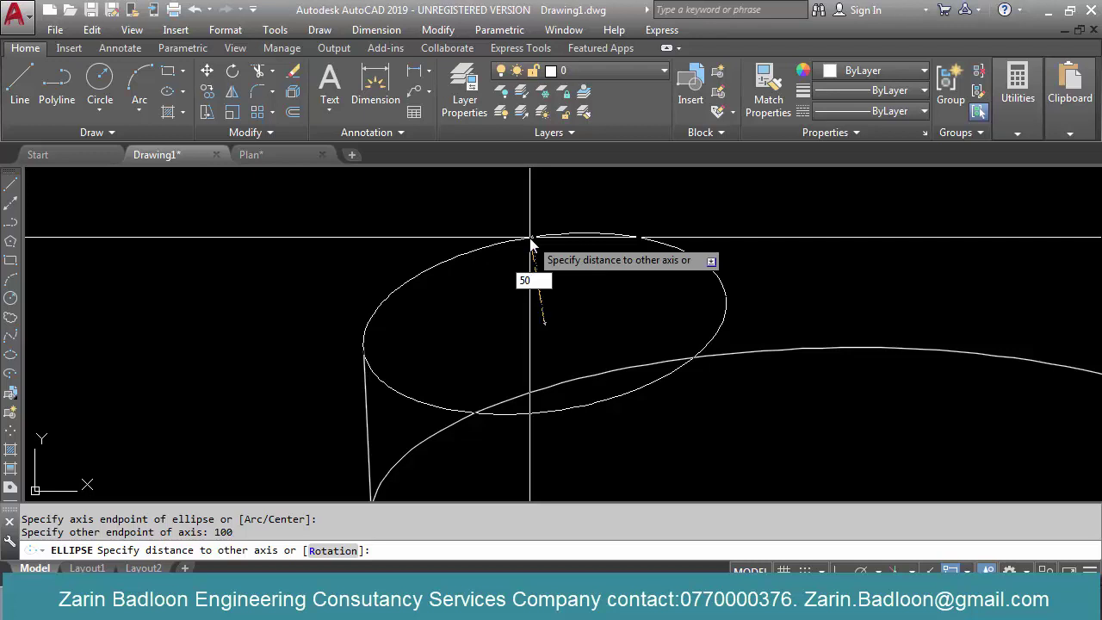
{"action": "key", "text": "Return"}
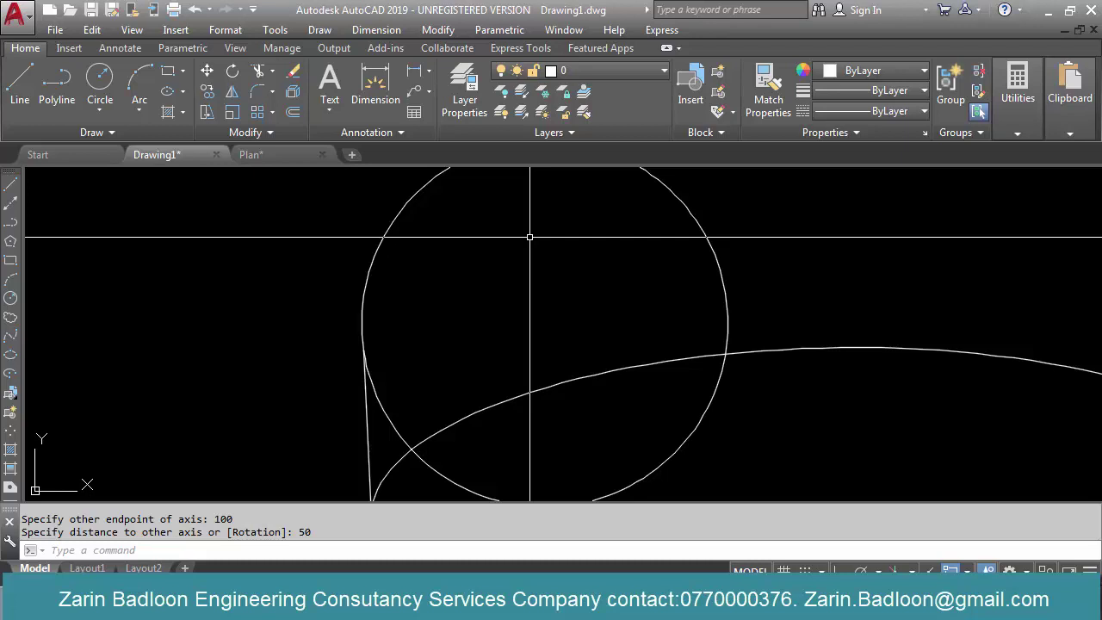
{"action": "scroll", "coordinate": [465, 210], "scroll_direction": "down", "scroll_amount": 4}
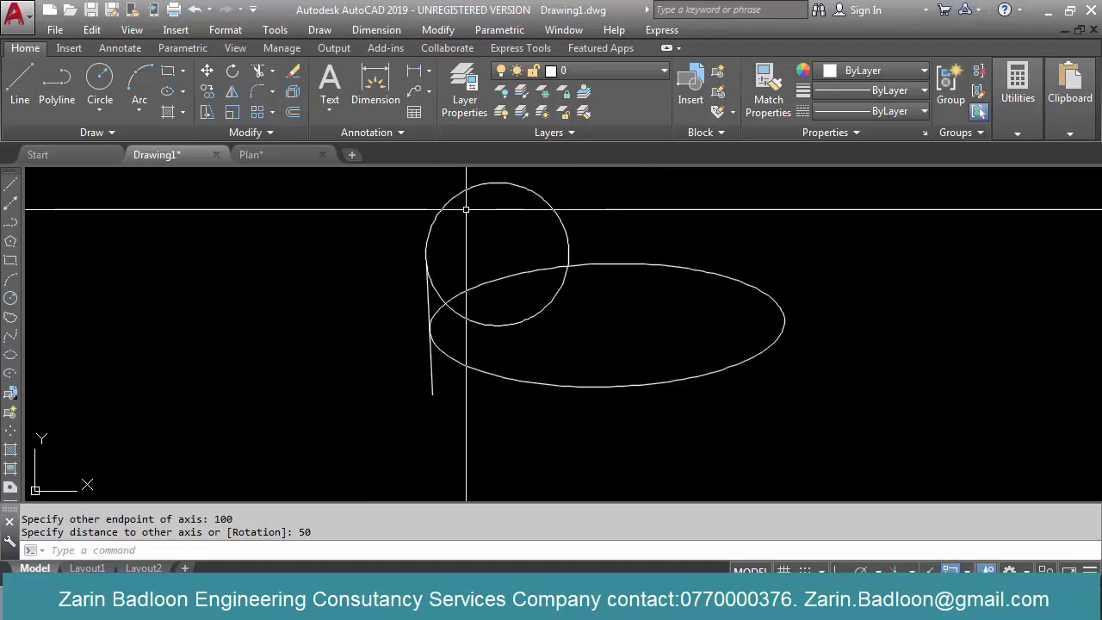
{"action": "middle_click_drag", "start_coordinate": [618, 332], "coordinate": [558, 339]}
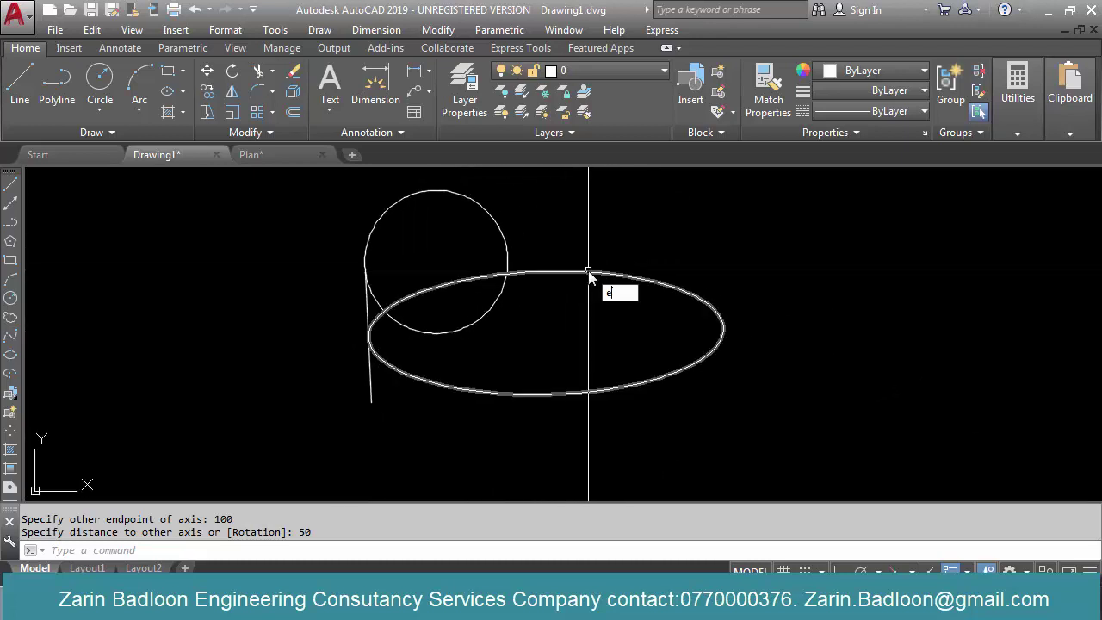
Erase both ellipses, keeping only the nearly vertical line
{"action": "key", "text": "Return"}
{"action": "left_click", "coordinate": [573, 246]}
{"action": "left_click", "coordinate": [542, 335]}
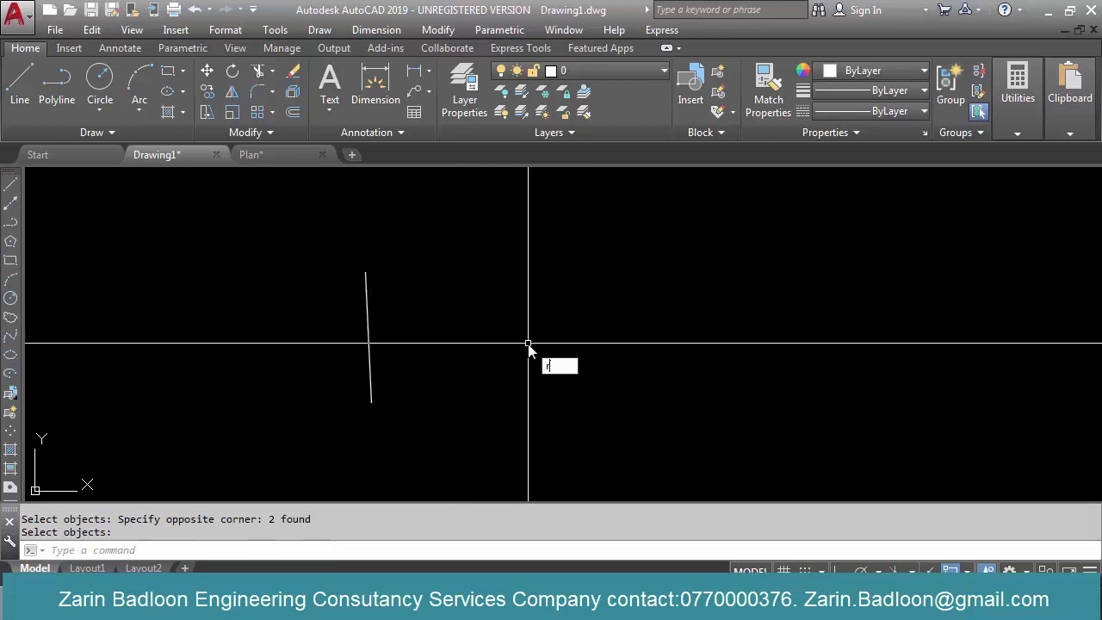
{"action": "type", "text": "l"}
{"action": "key", "text": "Return"}
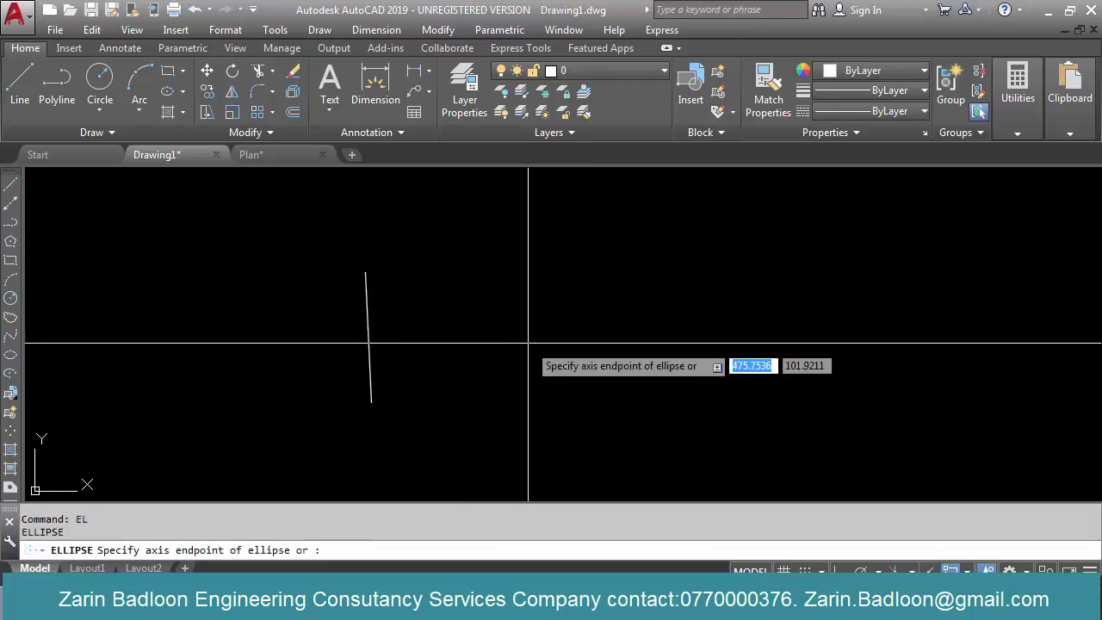
{"action": "left_click", "coordinate": [522, 350]}
{"action": "key", "text": "Escape"}
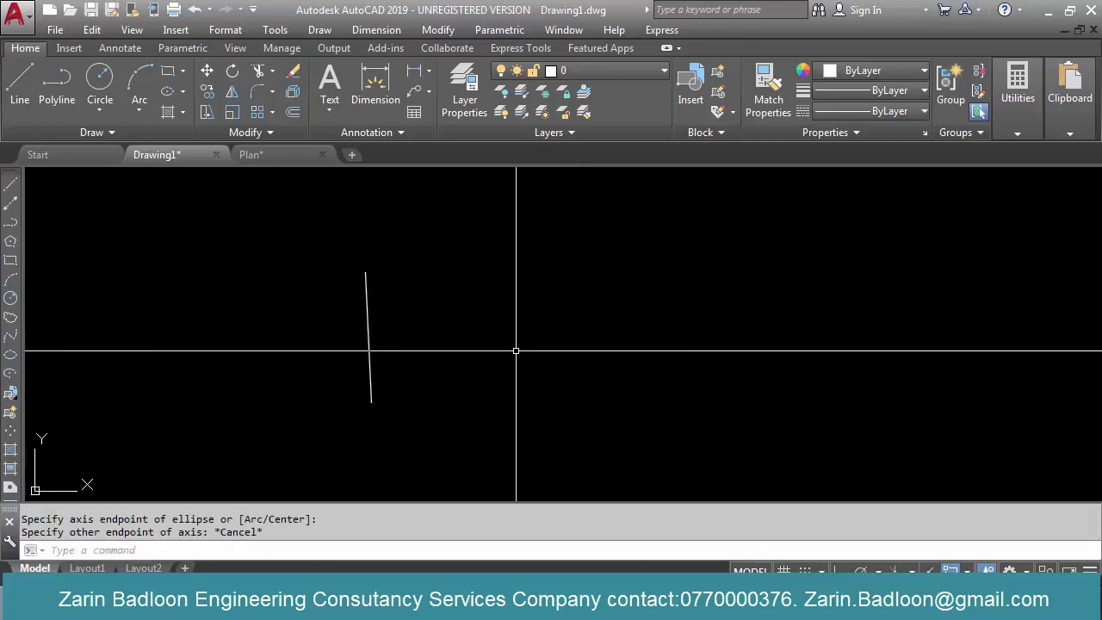
Draw a horizontal ellipse with the Center option beside the line, with Ortho on, half-axis 100 and distance to the other axis 50
{"action": "key", "text": "Return"}
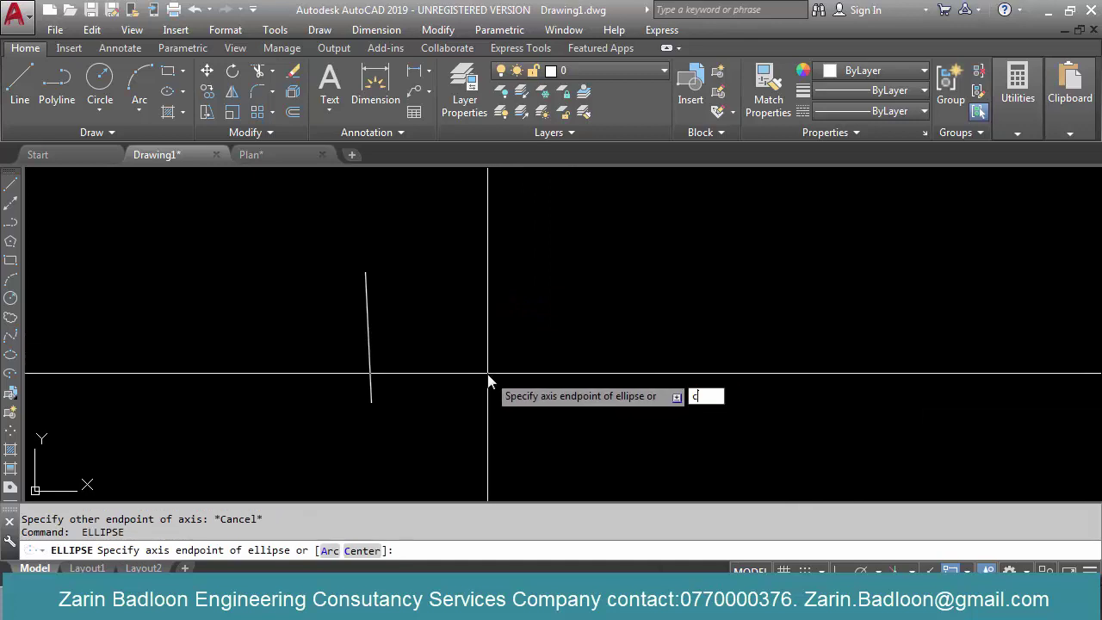
{"action": "key", "text": "Return"}
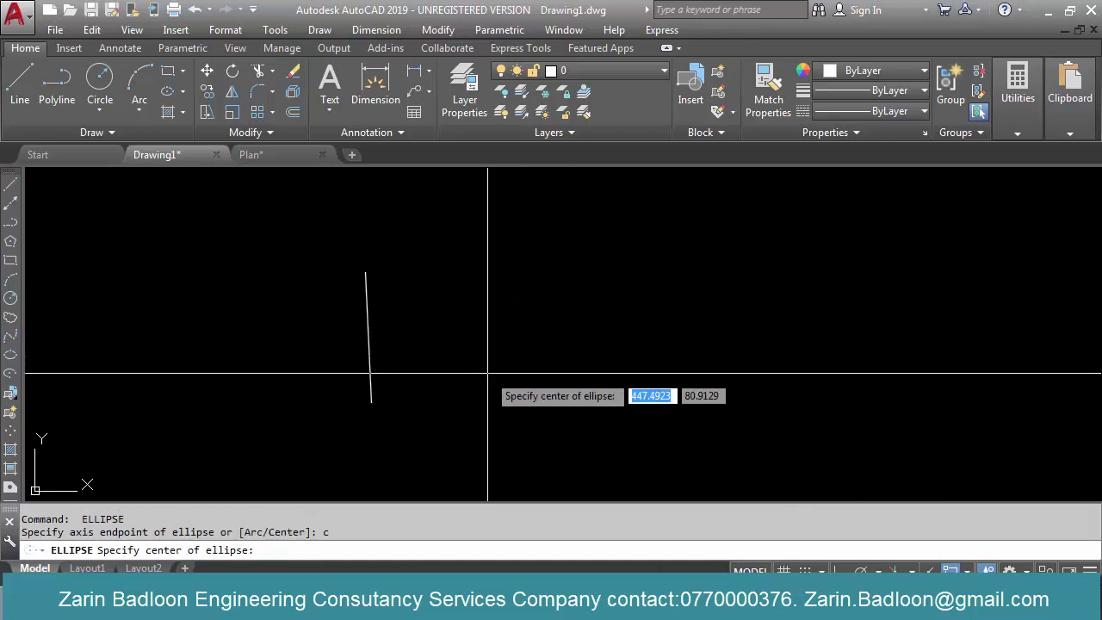
{"action": "left_click", "coordinate": [564, 384]}
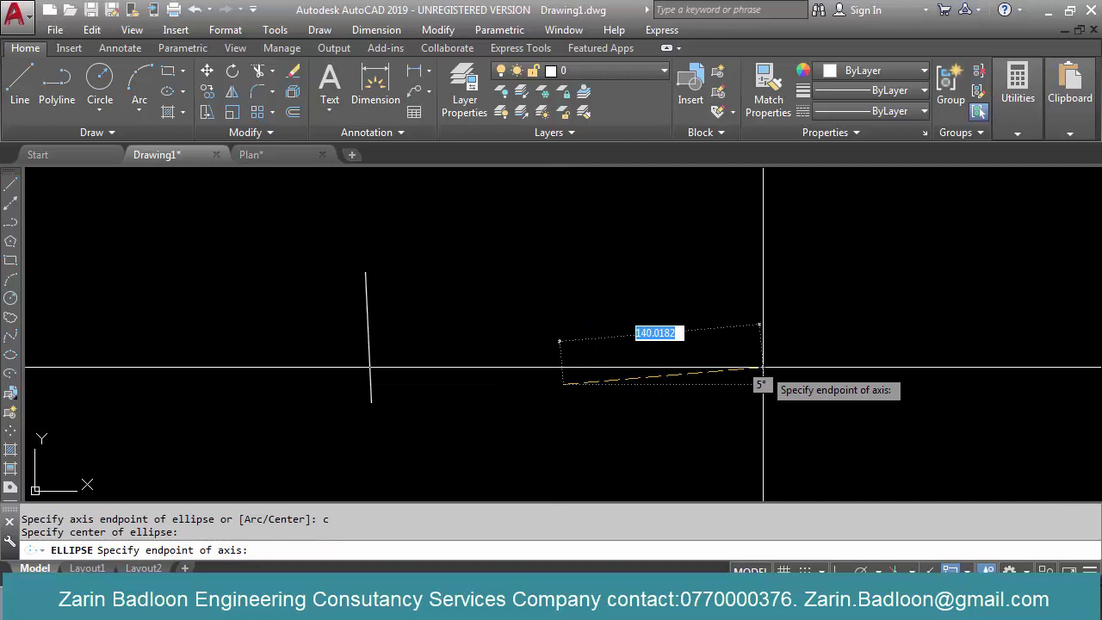
{"action": "key", "text": "F8"}
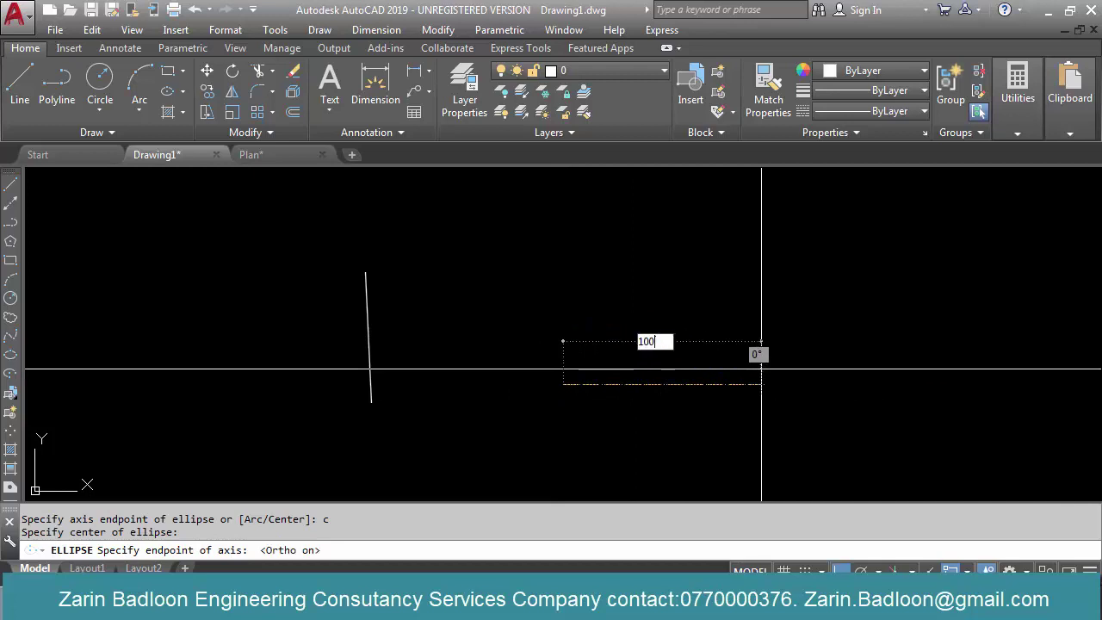
{"action": "key", "text": "Return"}
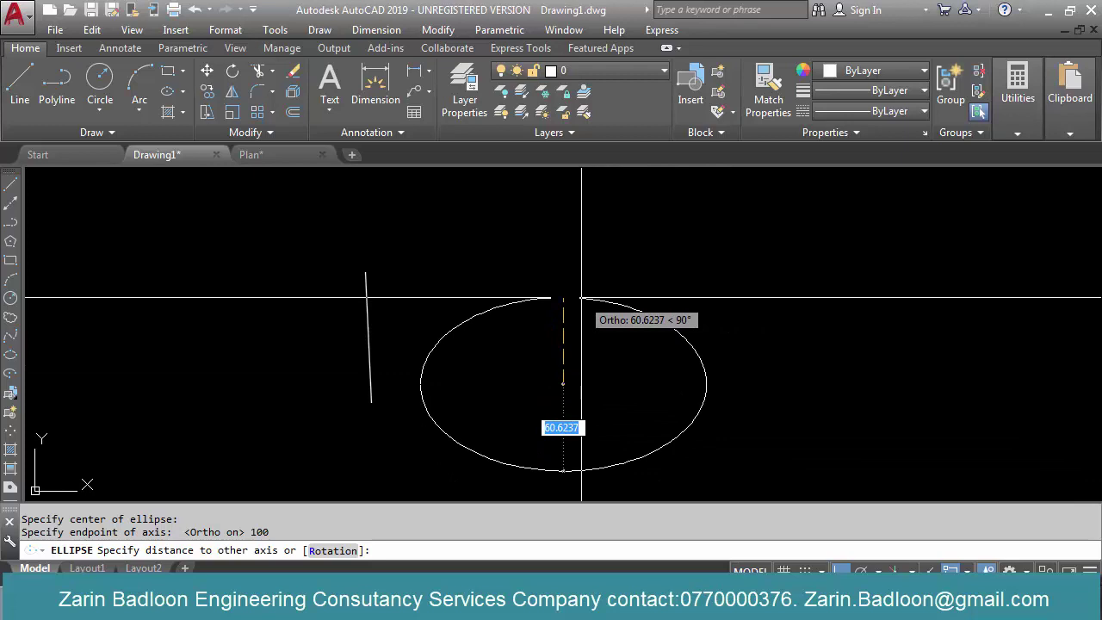
{"action": "key", "text": "Return"}
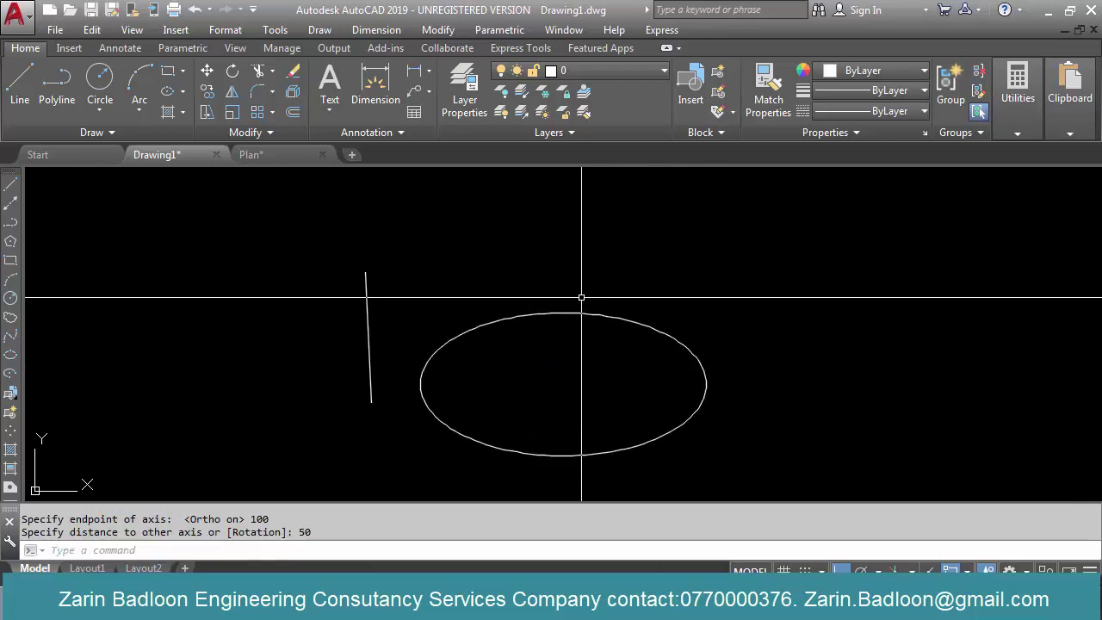
Erase the nearly vertical line beside the ellipse
{"action": "scroll", "coordinate": [517, 310], "scroll_direction": "down", "scroll_amount": 5}
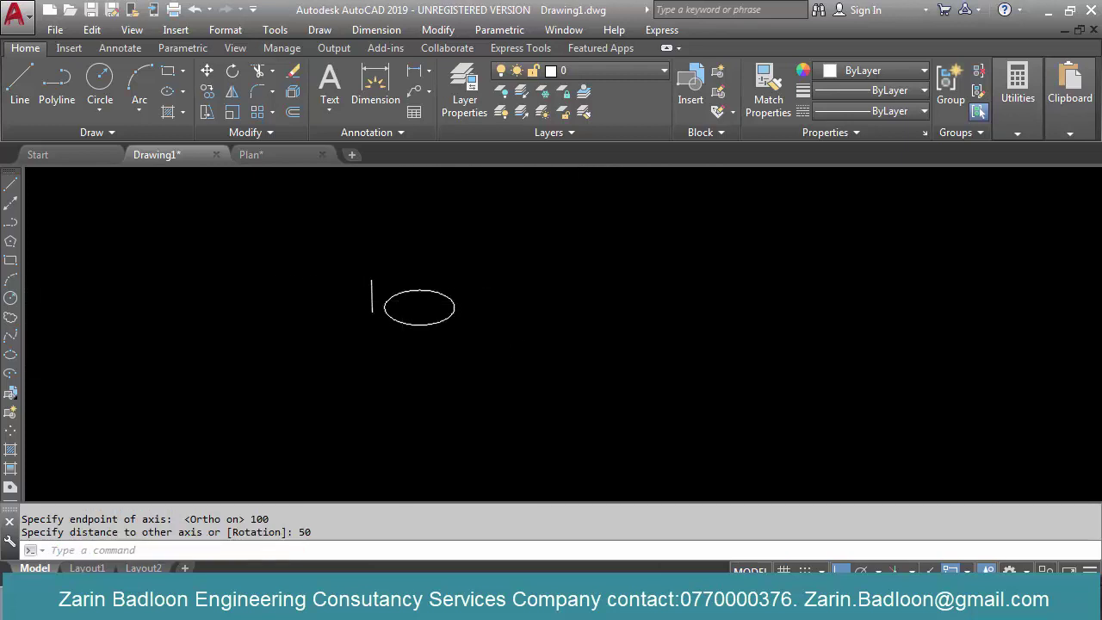
{"action": "type", "text": "e"}
{"action": "key", "text": "Return"}
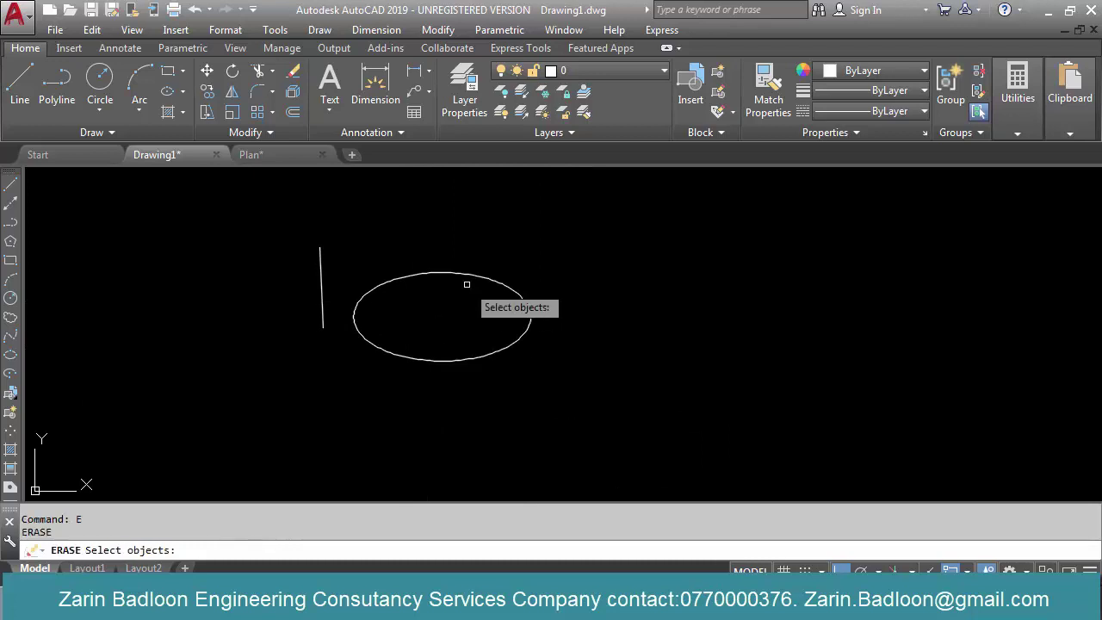
{"action": "left_click", "coordinate": [399, 240]}
{"action": "left_click", "coordinate": [292, 273]}
{"action": "key", "text": "Return"}
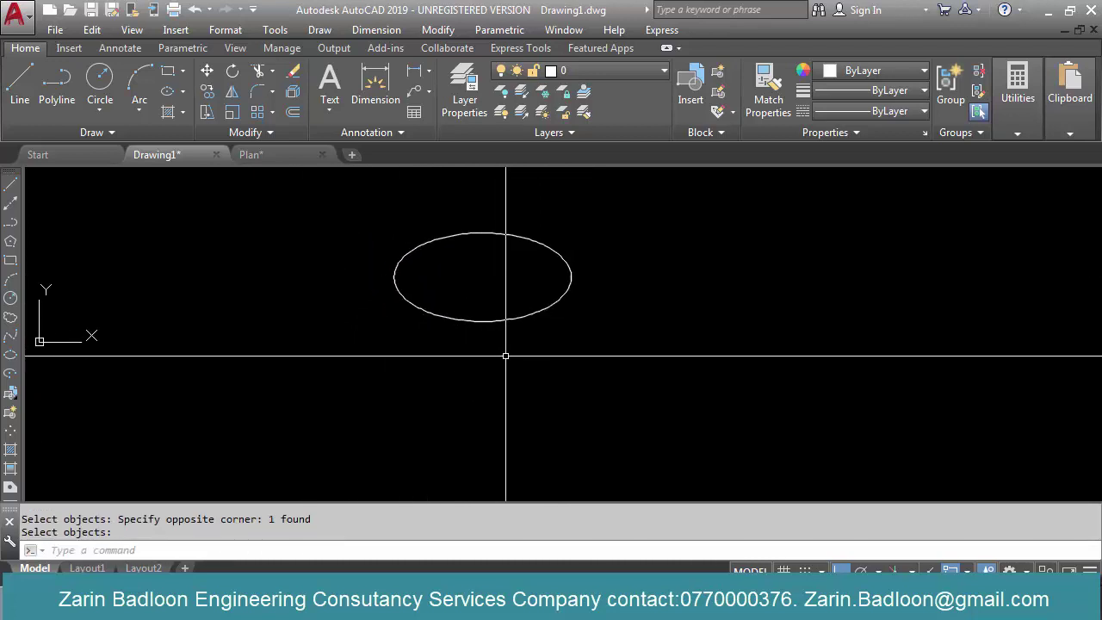
Copy the ellipse twice straight down, once slightly below so the two overlap and once well below both
{"action": "type", "text": "co"}
{"action": "key", "text": "Return"}
{"action": "left_click", "coordinate": [507, 318]}
{"action": "key", "text": "Return"}
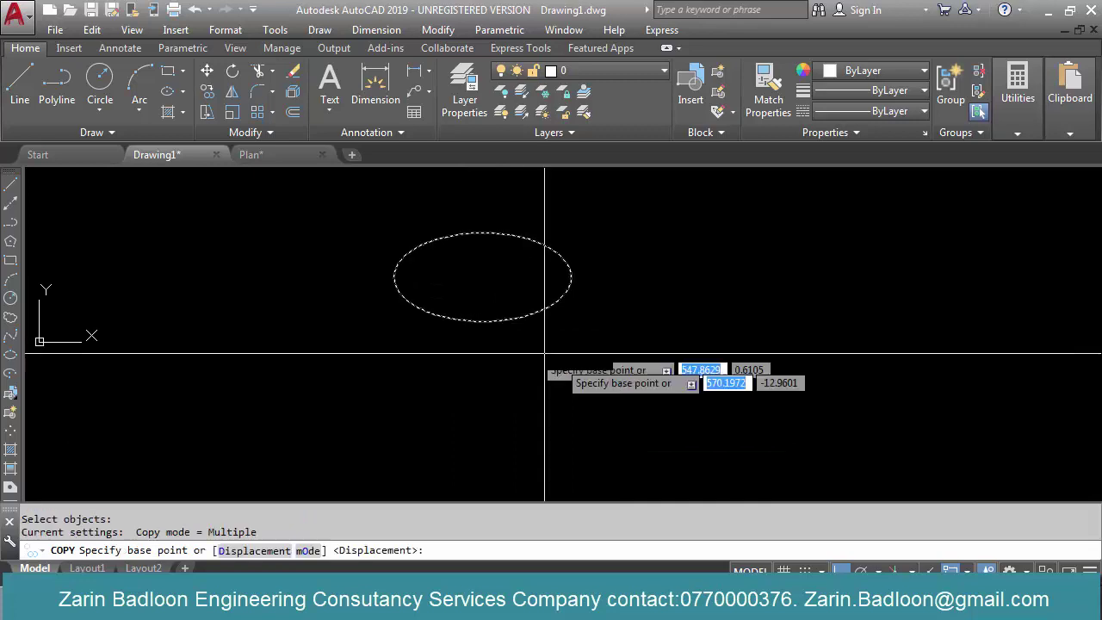
{"action": "left_click", "coordinate": [595, 334]}
{"action": "left_click", "coordinate": [599, 344]}
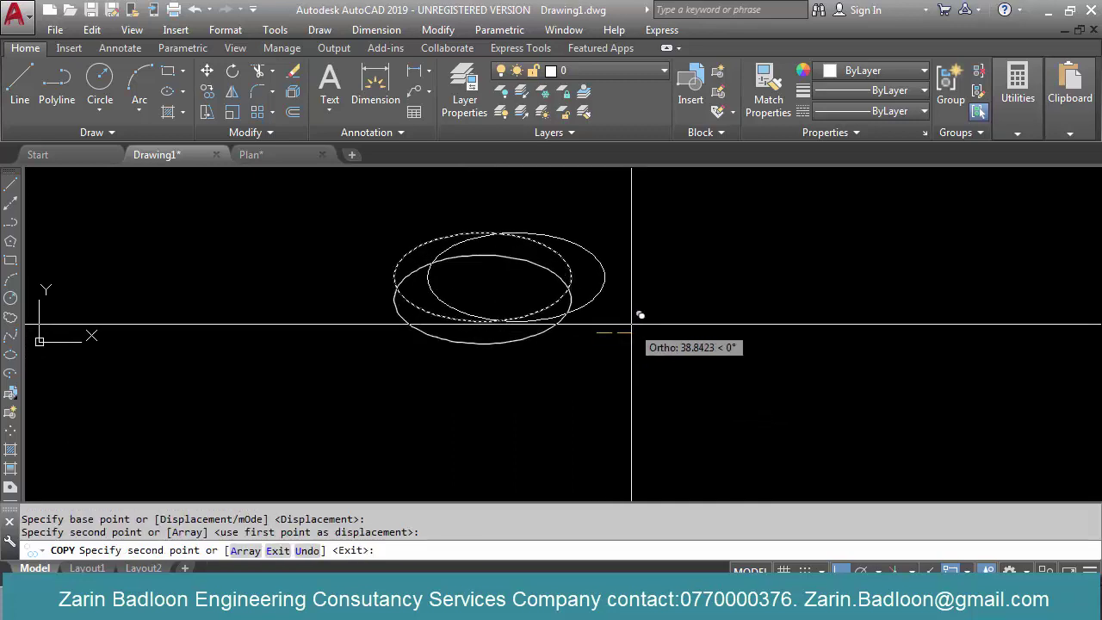
{"action": "left_click", "coordinate": [565, 484]}
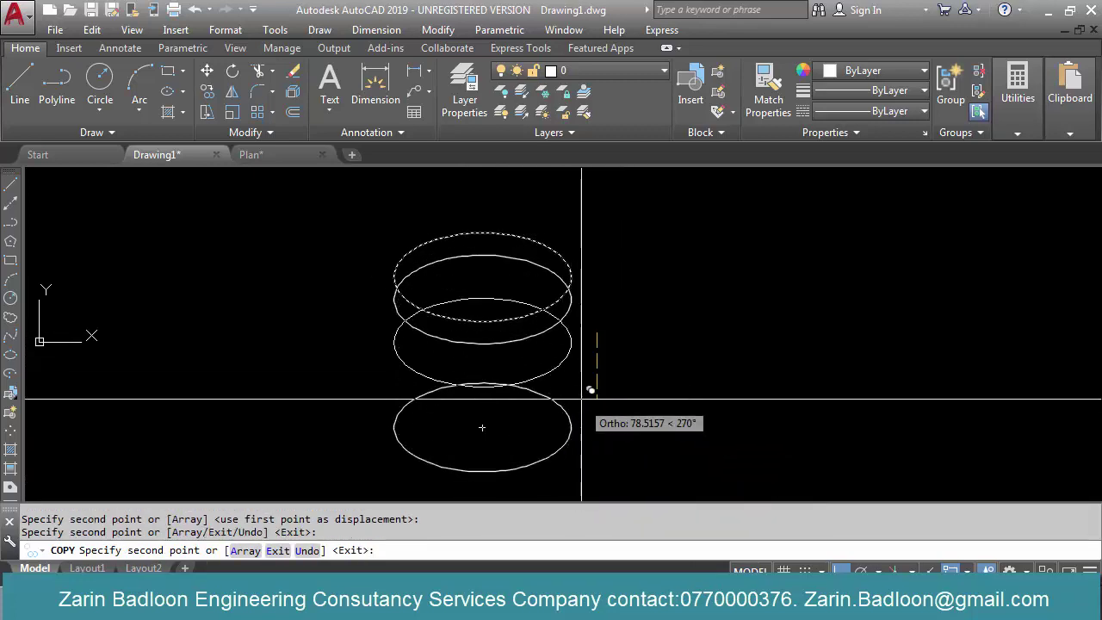
{"action": "key", "text": "Escape"}
{"action": "middle_click_drag", "start_coordinate": [623, 335], "coordinate": [688, 290]}
{"action": "left_click", "coordinate": [651, 315]}
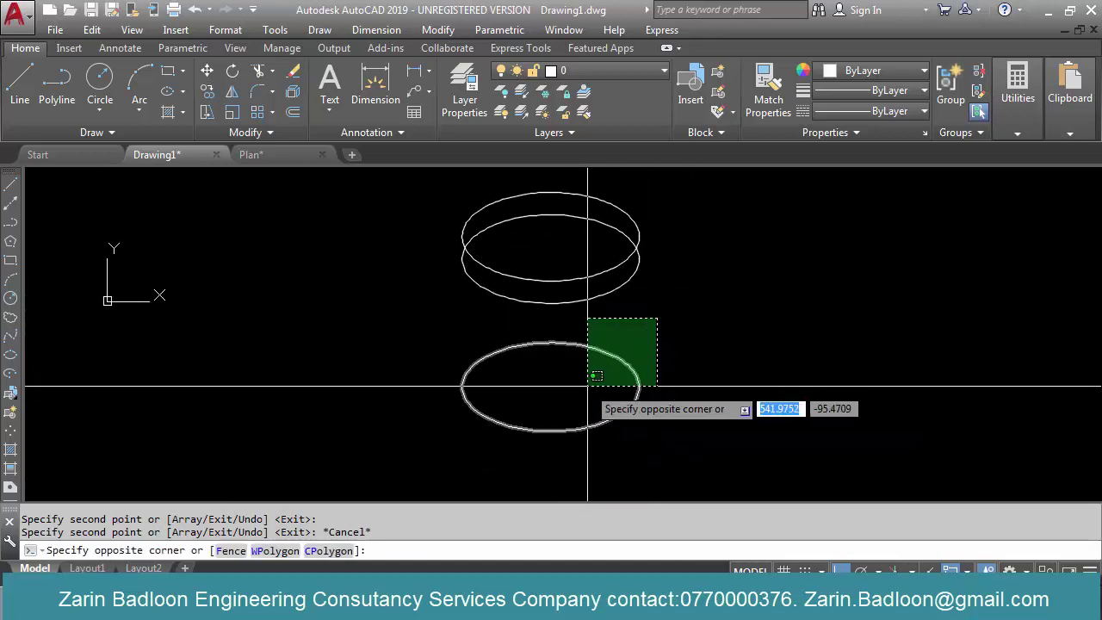
{"action": "left_click", "coordinate": [639, 387]}
{"action": "key", "text": "Escape"}
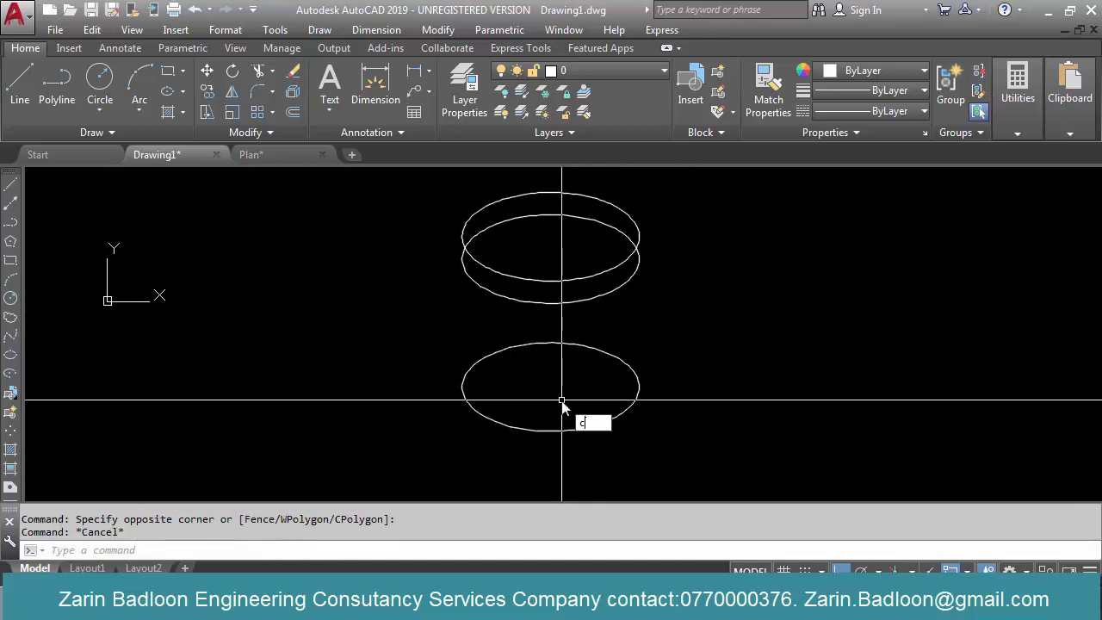
{"action": "key", "text": "Escape"}
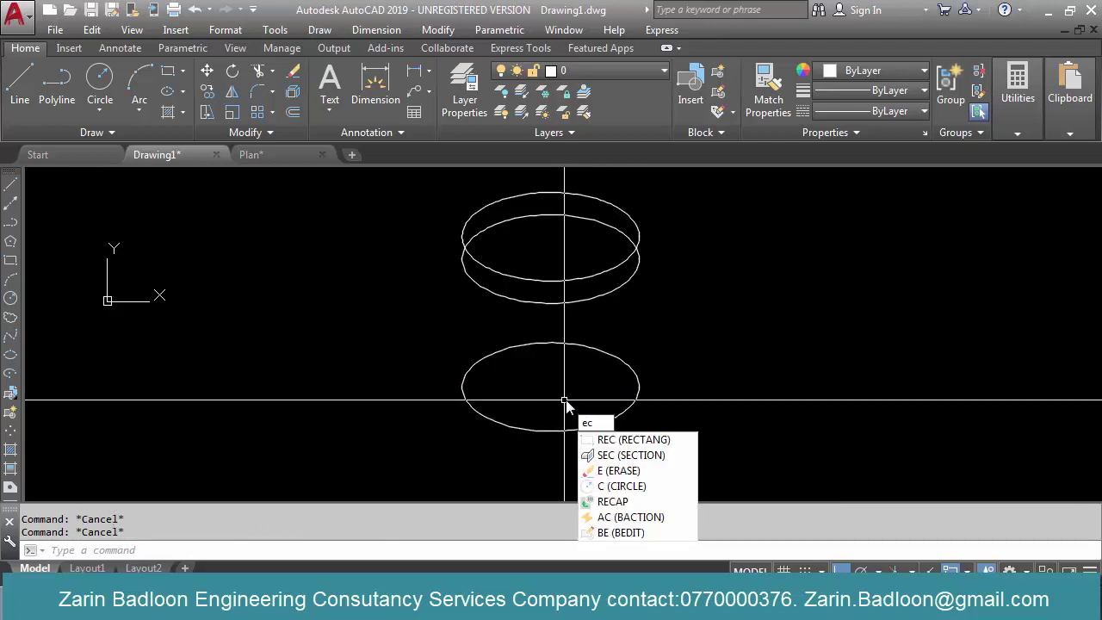
{"action": "key", "text": "Escape"}
Draw a smaller ellipse about half as wide inside the lowest ellipse, sharing its centre, using the Center option
{"action": "type", "text": "l"}
{"action": "key", "text": "Return"}
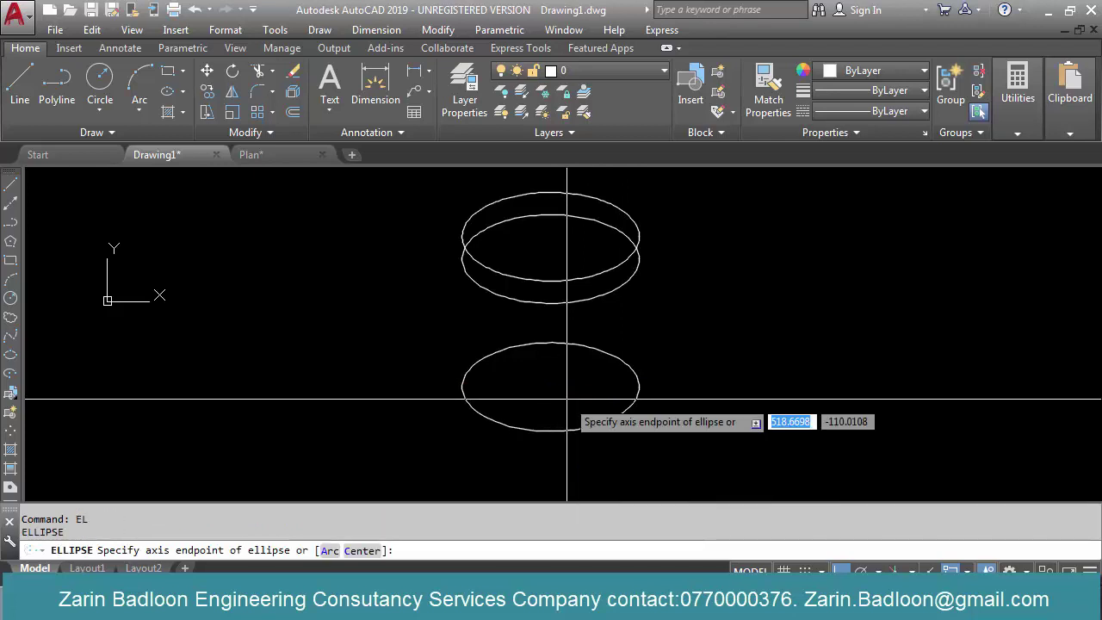
{"action": "type", "text": "c"}
{"action": "key", "text": "Return"}
{"action": "left_click", "coordinate": [551, 387]}
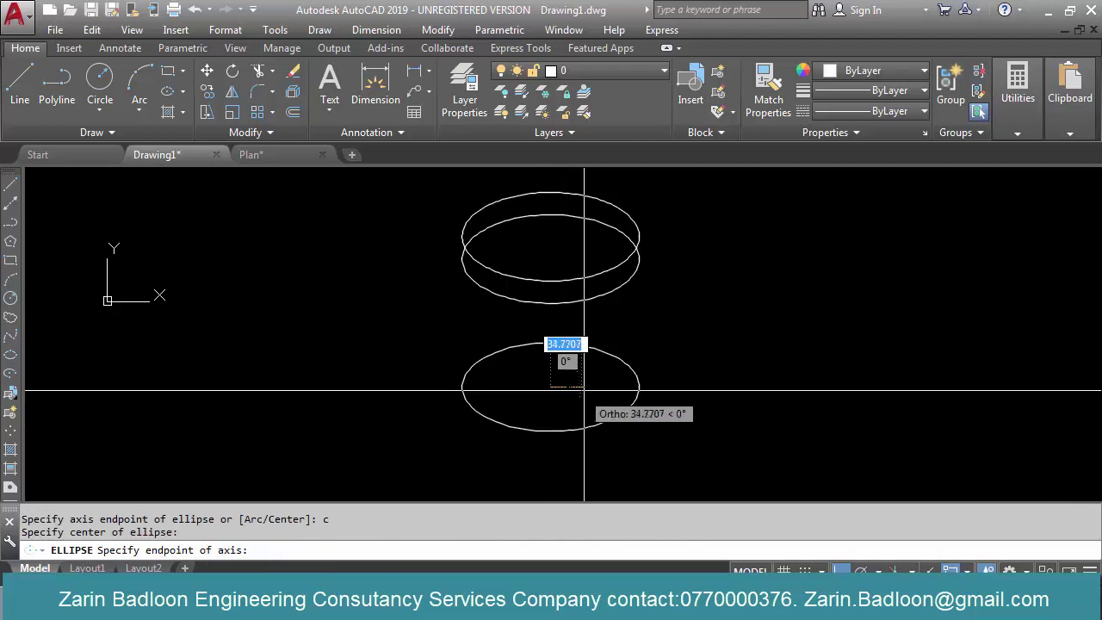
{"action": "left_click", "coordinate": [594, 387]}
{"action": "left_click", "coordinate": [571, 375]}
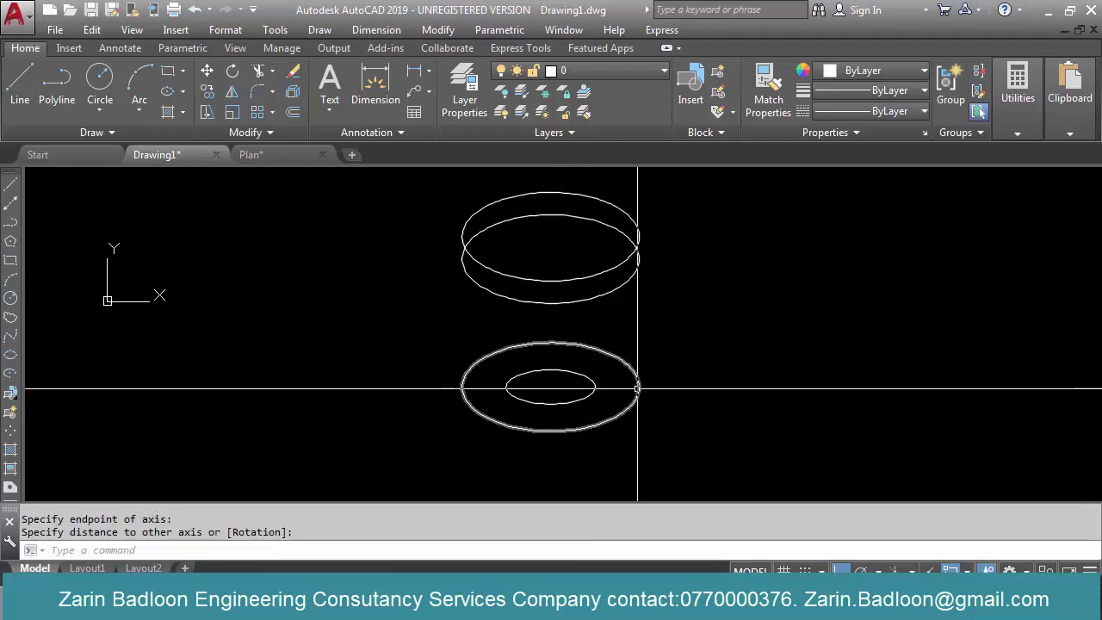
Erase the large lowest ellipse around the small one
{"action": "key", "text": "Escape"}
{"action": "type", "text": "e"}
{"action": "key", "text": "Return"}
{"action": "left_click", "coordinate": [645, 366]}
{"action": "left_click", "coordinate": [620, 386]}
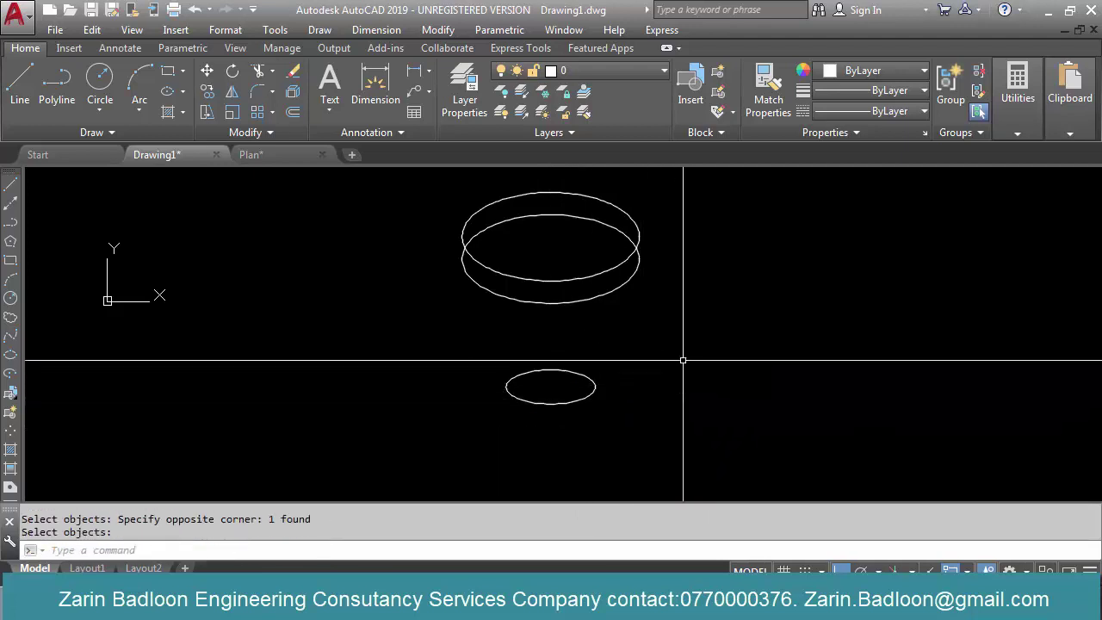
{"action": "key", "text": "Return"}
Draw lines joining the right quadrants of the two large ellipses and continuing down to the small ellipse's right quadrant
{"action": "type", "text": "l"}
{"action": "key", "text": "Return"}
{"action": "left_click", "coordinate": [638, 237]}
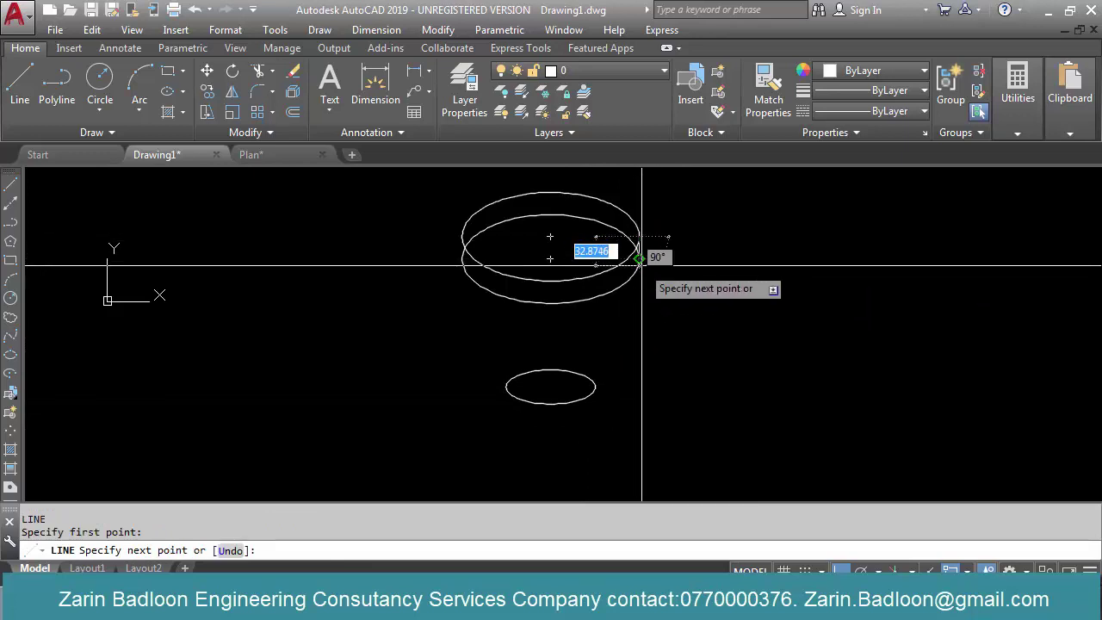
{"action": "left_click", "coordinate": [595, 387]}
{"action": "key", "text": "Return"}
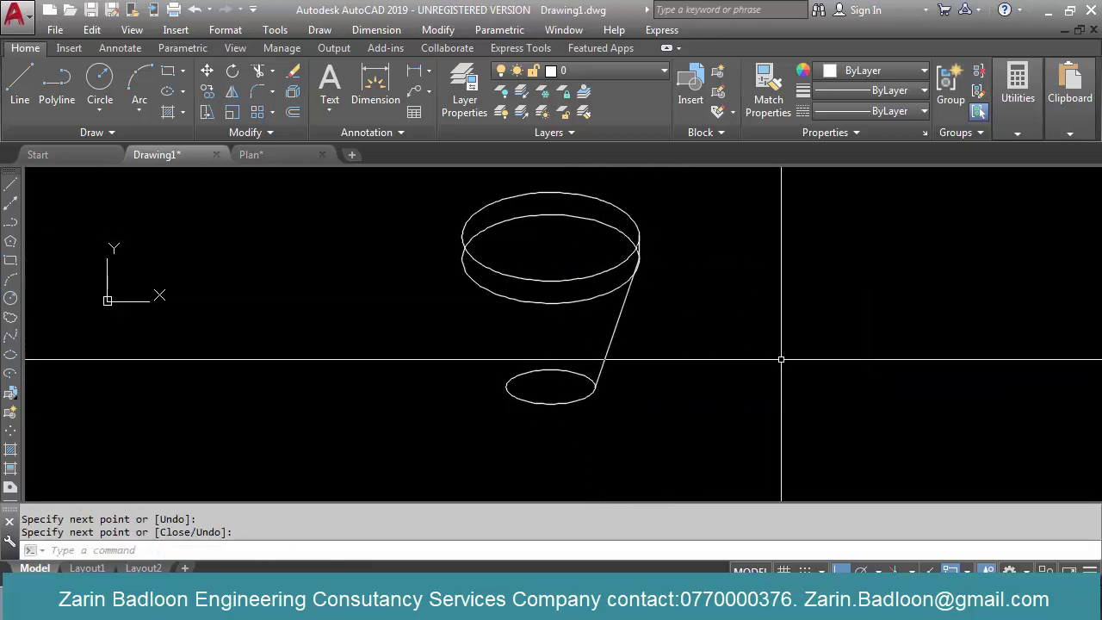
Draw lines joining the left quadrants of the two large ellipses and continuing down to the small ellipse's left quadrant
{"action": "key", "text": "Return"}
{"action": "left_click", "coordinate": [463, 248]}
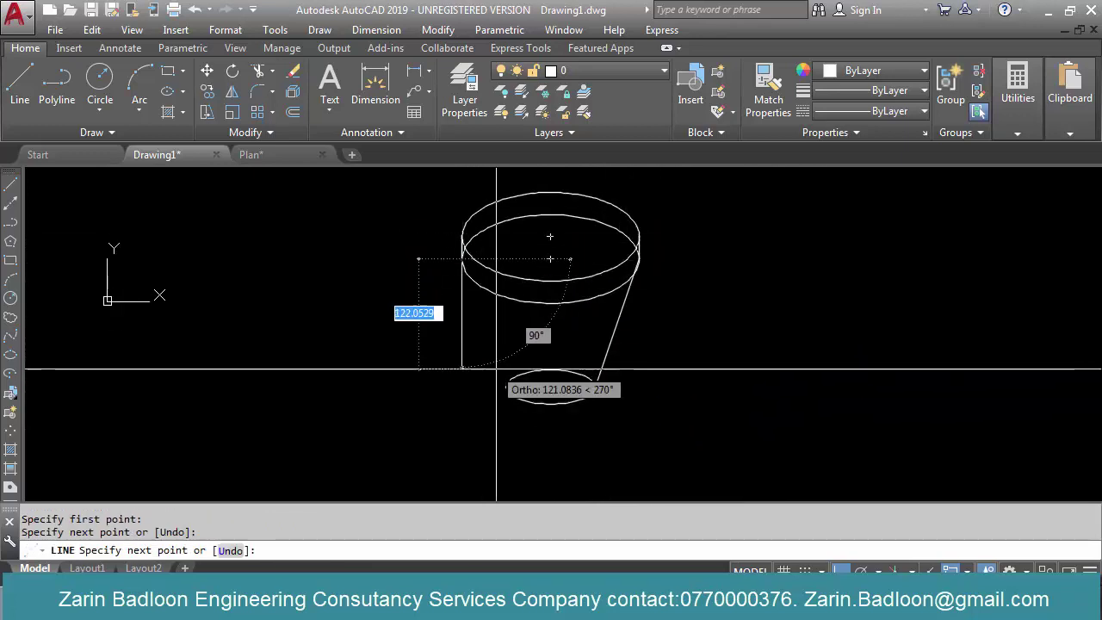
{"action": "left_click", "coordinate": [505, 386]}
{"action": "key", "text": "Return"}
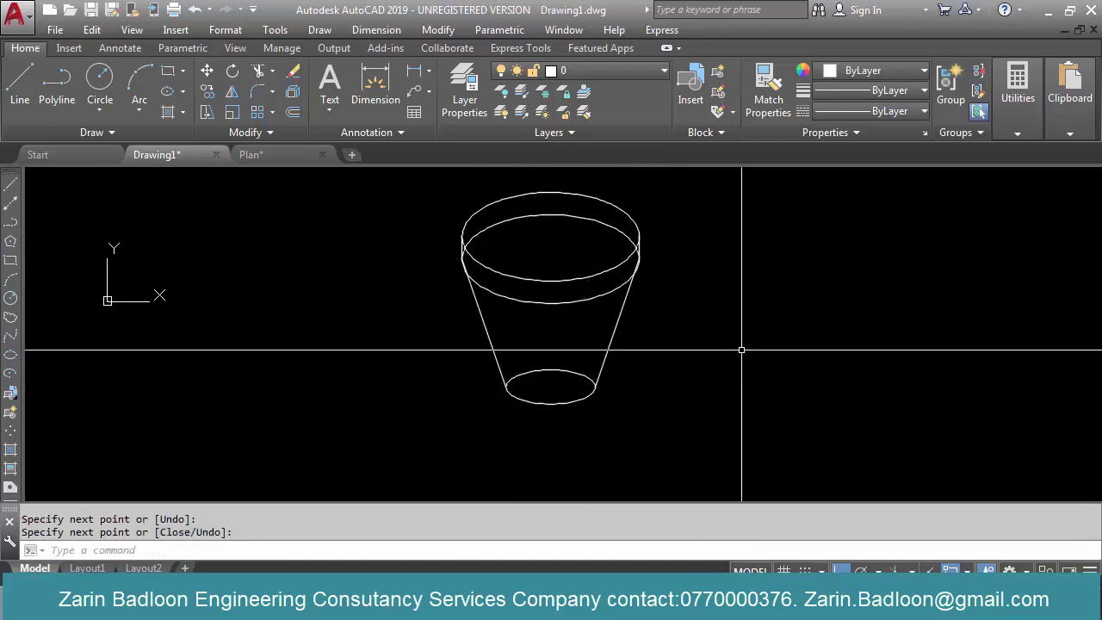
Trim the lower rim ellipse's hidden upper arc and the small arcs outside the cup's slanted side lines
{"action": "scroll", "coordinate": [580, 361], "scroll_direction": "down", "scroll_amount": 2}
{"action": "scroll", "coordinate": [582, 327], "scroll_direction": "up", "scroll_amount": 5}
{"action": "scroll", "coordinate": [585, 368], "scroll_direction": "down", "scroll_amount": 3}
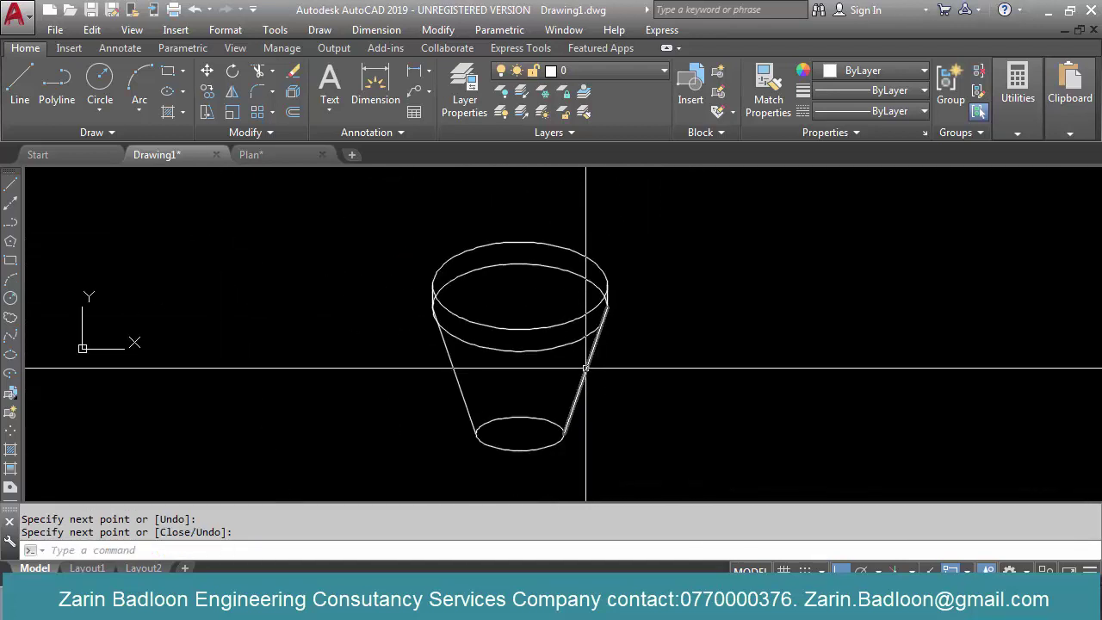
{"action": "scroll", "coordinate": [585, 368], "scroll_direction": "up", "scroll_amount": 5}
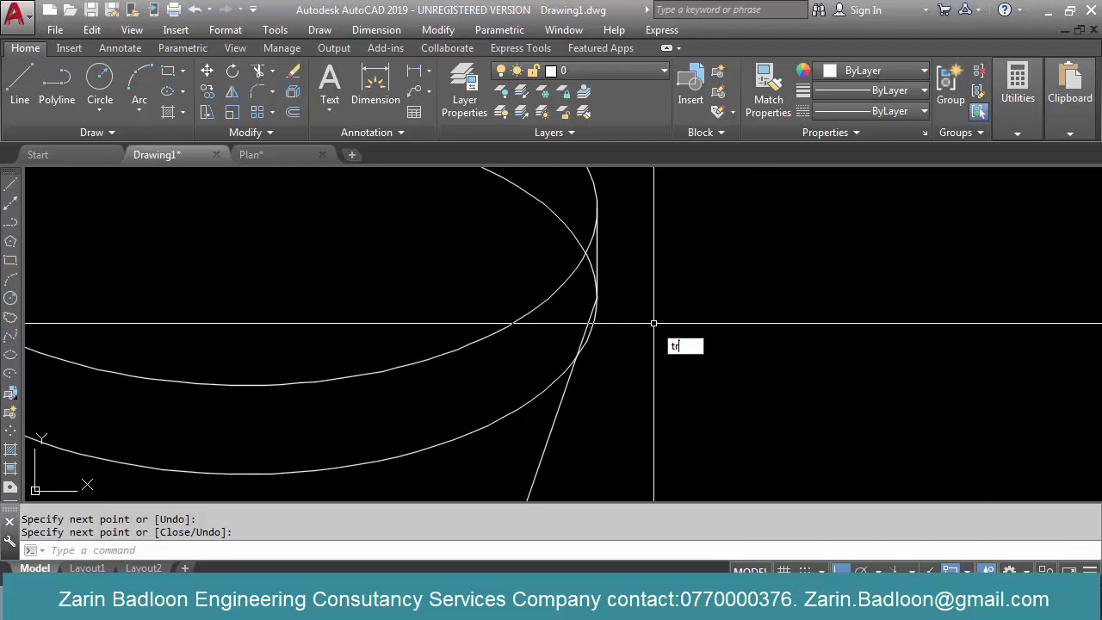
{"action": "type", "text": "tr"}
{"action": "key", "text": "Return"}
{"action": "key", "text": "Return"}
{"action": "scroll", "coordinate": [652, 335], "scroll_direction": "down", "scroll_amount": 3}
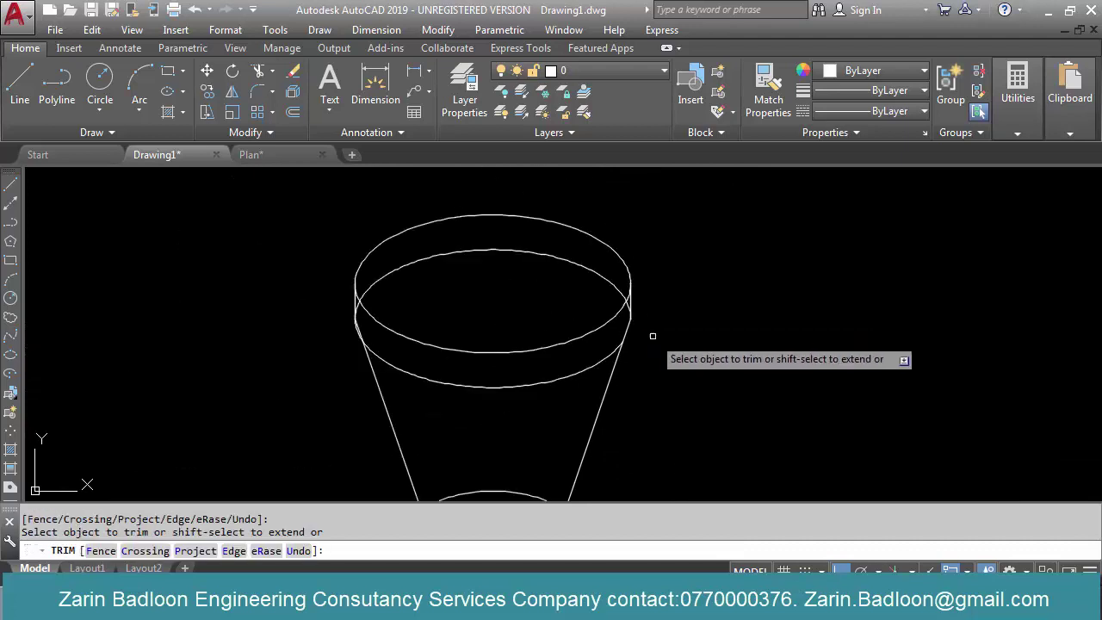
{"action": "scroll", "coordinate": [367, 318], "scroll_direction": "up", "scroll_amount": 4}
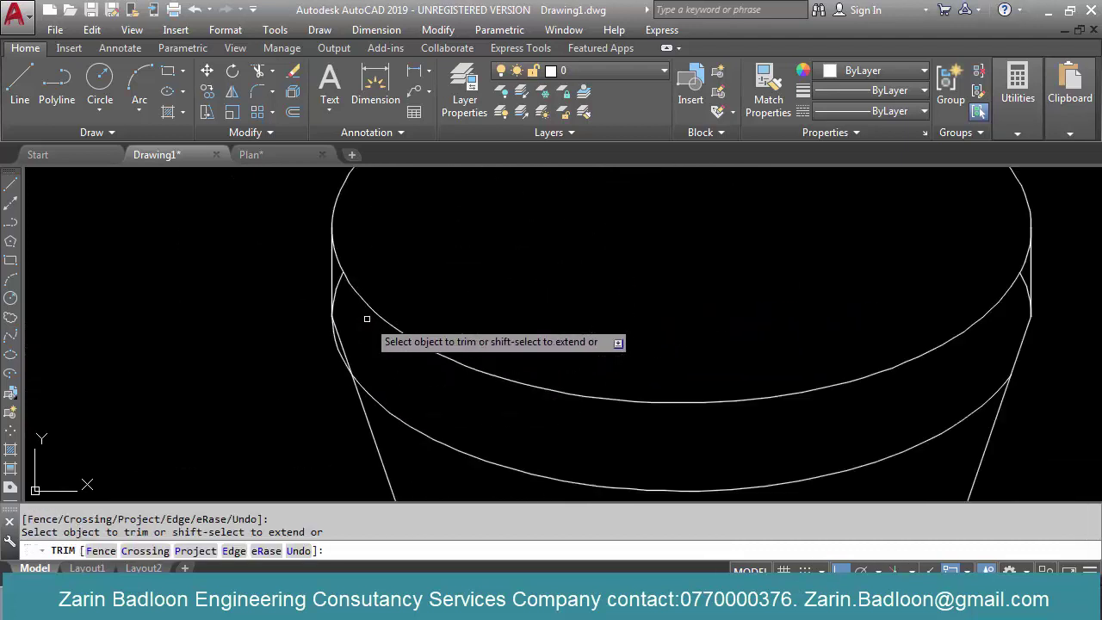
{"action": "scroll", "coordinate": [344, 292], "scroll_direction": "up", "scroll_amount": 2}
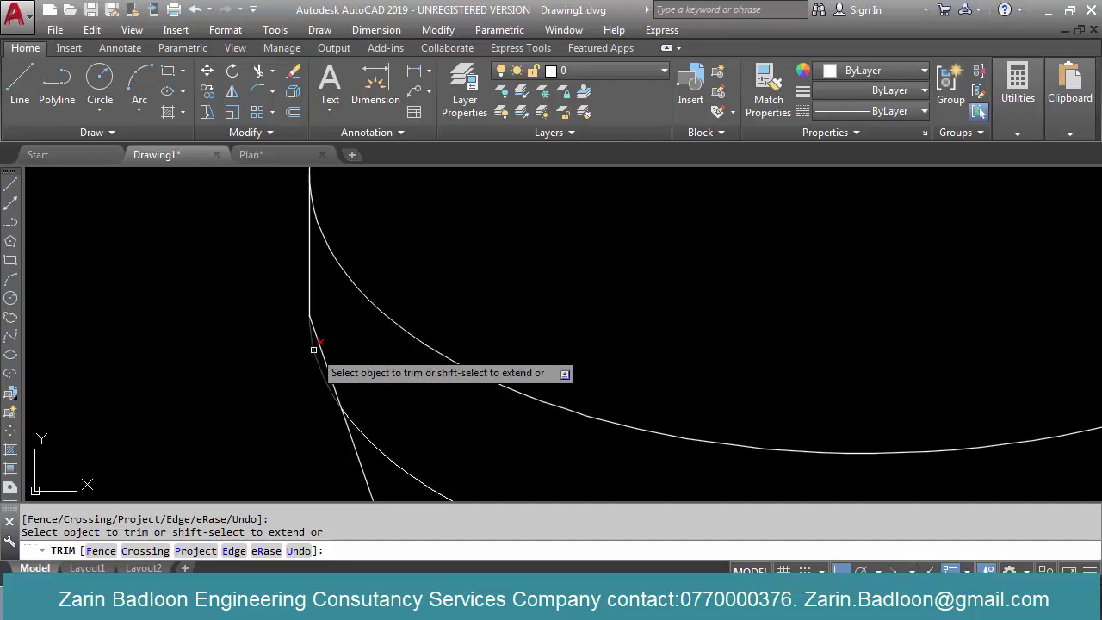
{"action": "scroll", "coordinate": [378, 366], "scroll_direction": "down", "scroll_amount": 5}
{"action": "scroll", "coordinate": [482, 313], "scroll_direction": "up", "scroll_amount": 5}
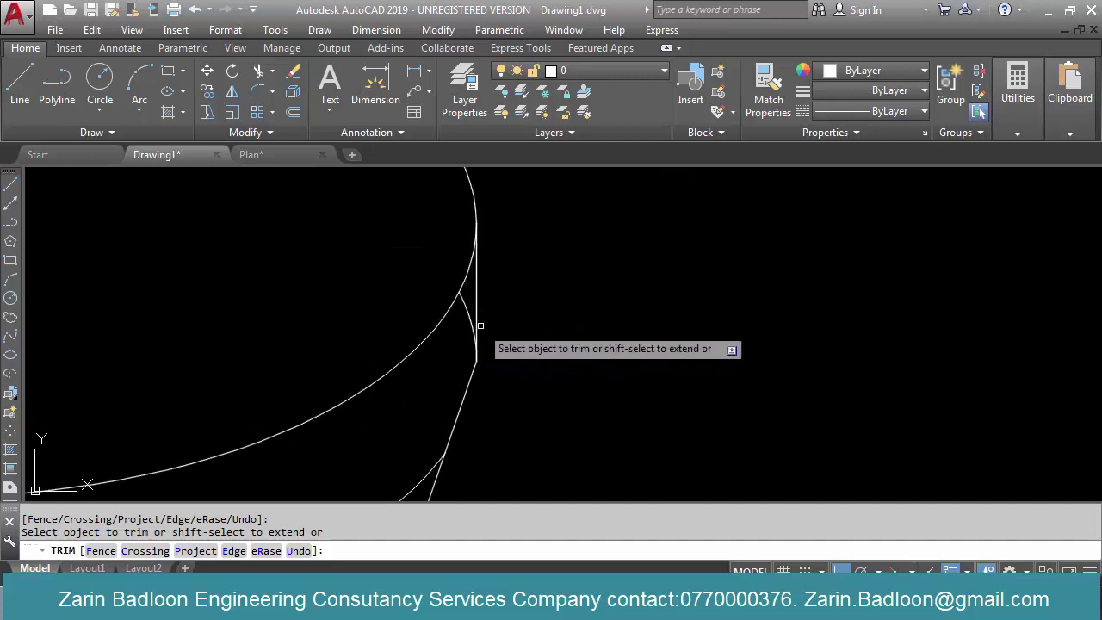
{"action": "key", "text": "Escape"}
Erase the leftover short arcs of the lower rim ellipse between the upper rim and the side lines
{"action": "left_click", "coordinate": [467, 320]}
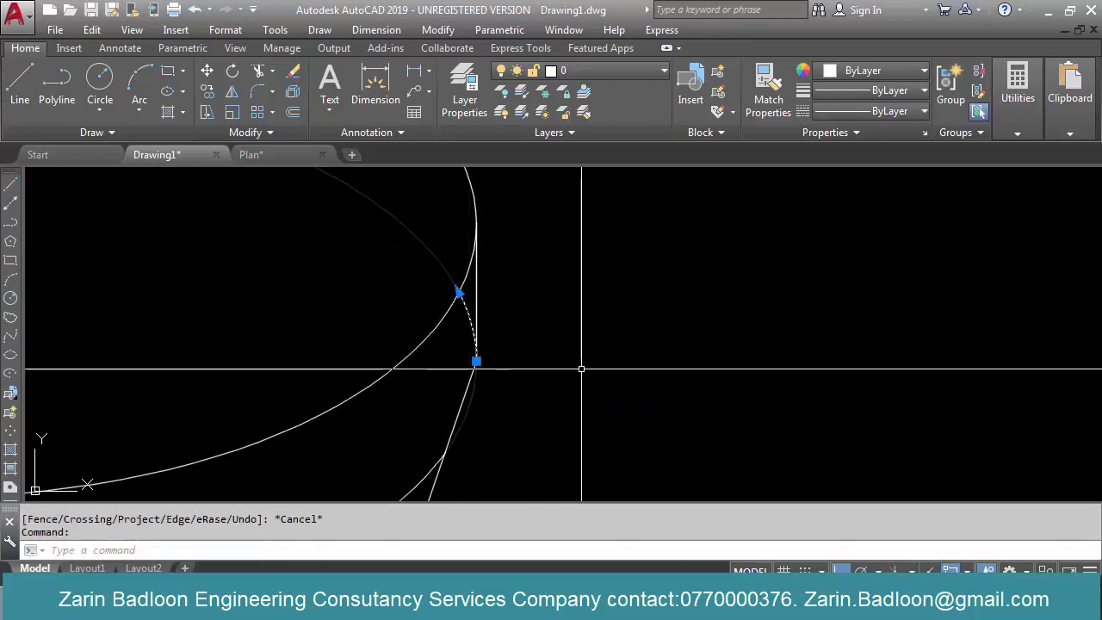
{"action": "scroll", "coordinate": [530, 297], "scroll_direction": "down", "scroll_amount": 5}
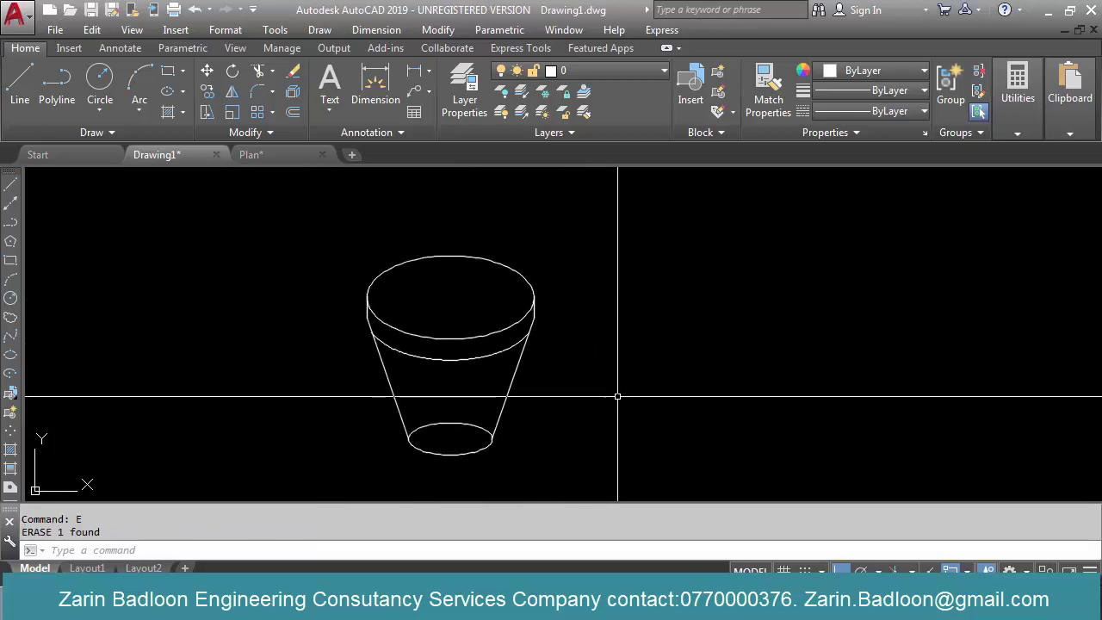
{"action": "middle_click_drag", "start_coordinate": [617, 396], "coordinate": [633, 414]}
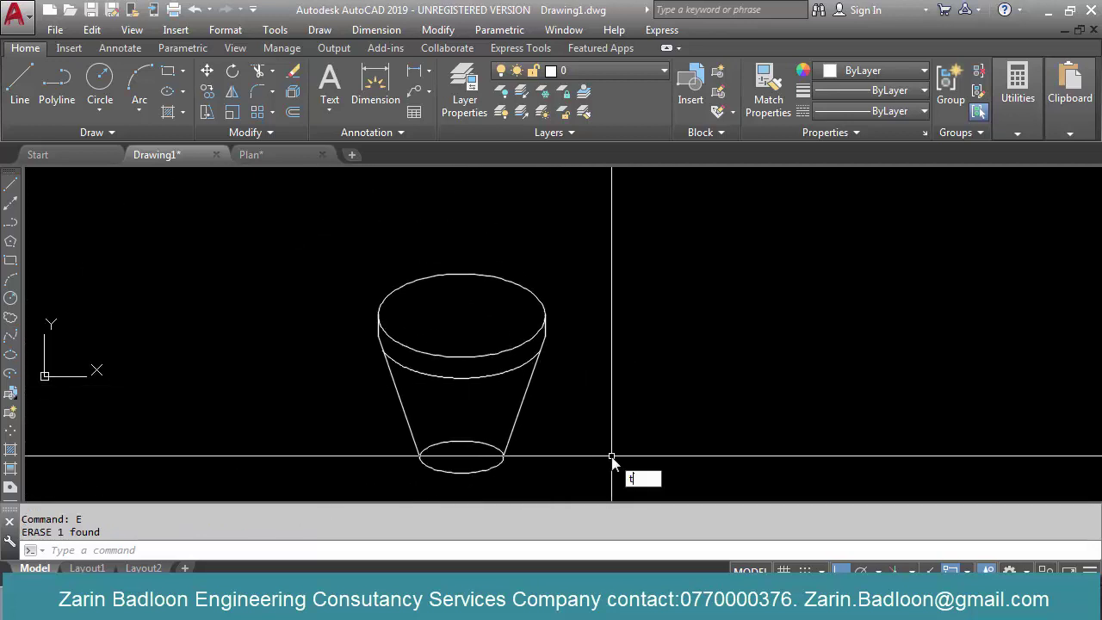
Trim the upper half of the small base ellipse between the two side lines
{"action": "type", "text": "r"}
{"action": "key", "text": "Return"}
{"action": "key", "text": "Return"}
{"action": "left_click", "coordinate": [486, 444]}
{"action": "key", "text": "Escape"}
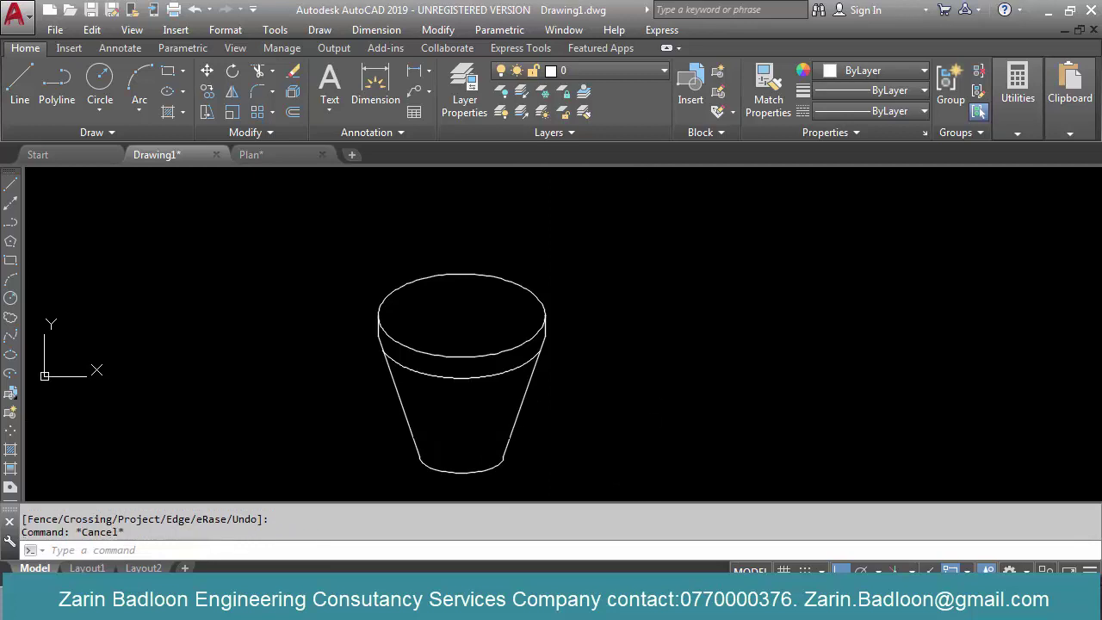
Draw a slanted stem line from the top ellipse's centre up to the right, with Ortho turned off
{"action": "scroll", "coordinate": [668, 414], "scroll_direction": "down", "scroll_amount": 4}
{"action": "scroll", "coordinate": [576, 381], "scroll_direction": "up", "scroll_amount": 2}
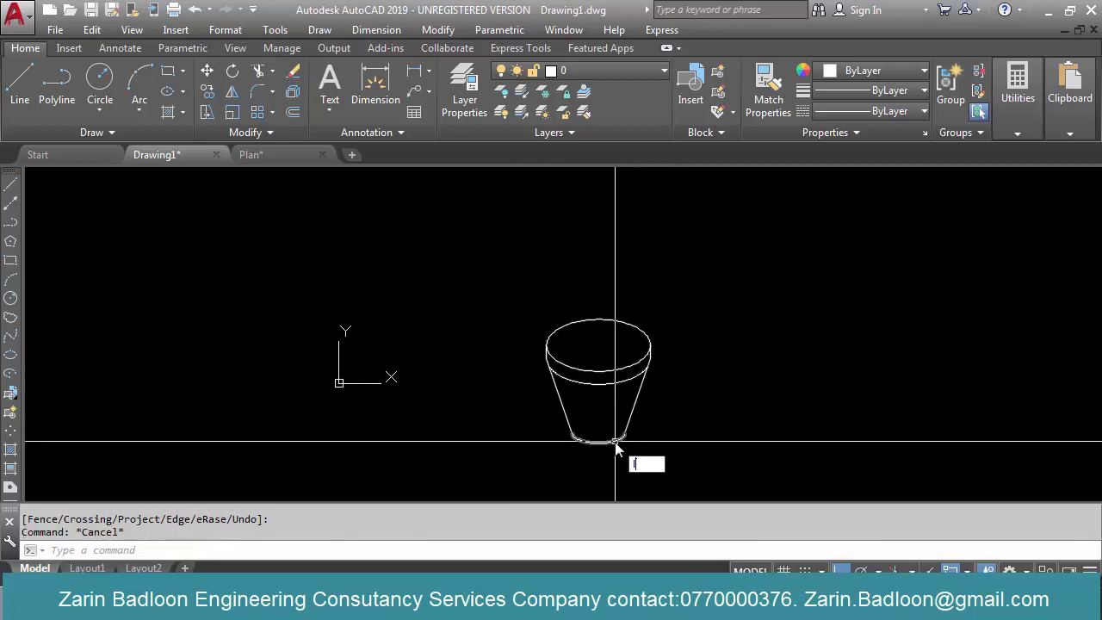
{"action": "key", "text": "Return"}
{"action": "scroll", "coordinate": [587, 454], "scroll_direction": "down", "scroll_amount": 2}
{"action": "scroll", "coordinate": [593, 403], "scroll_direction": "up", "scroll_amount": 2}
{"action": "left_click", "coordinate": [590, 379]}
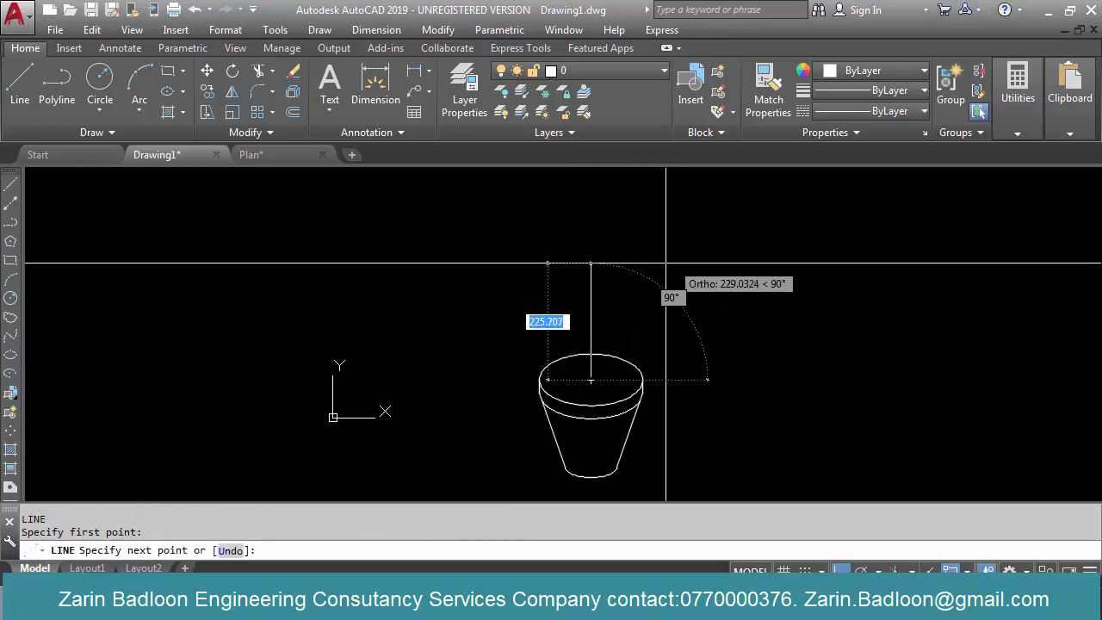
{"action": "key", "text": "F8"}
{"action": "left_click", "coordinate": [676, 234]}
{"action": "key", "text": "Return"}
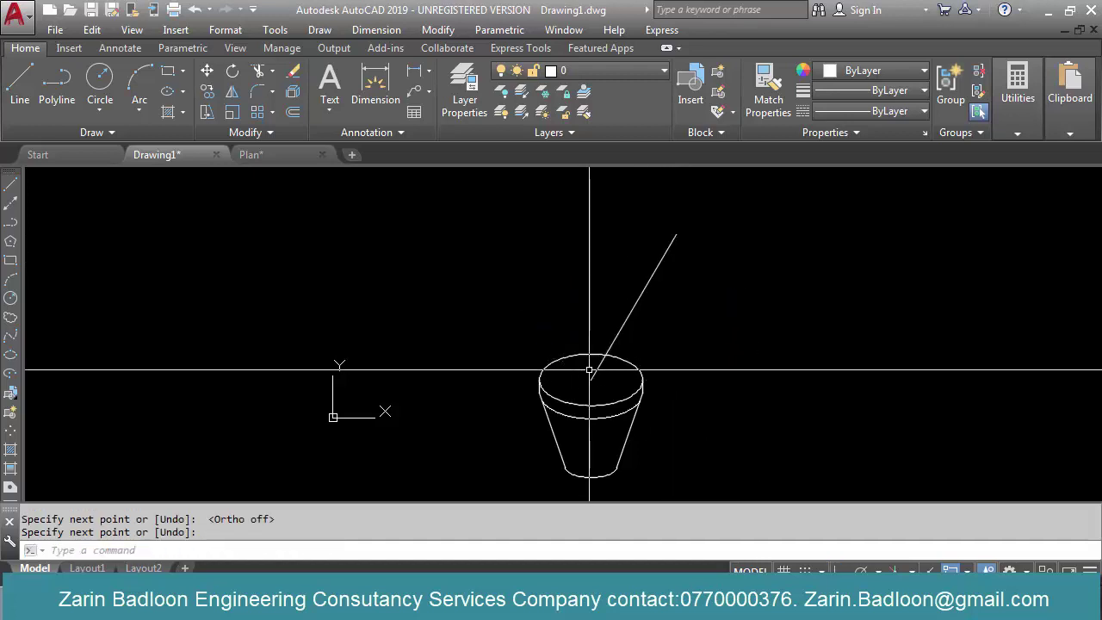
Draw two more stems from the top ellipse's centre, one almost vertical and a shorter one leaning left
{"action": "key", "text": "Return"}
{"action": "left_click", "coordinate": [591, 379]}
{"action": "left_click", "coordinate": [578, 265]}
{"action": "key", "text": "Return"}
{"action": "key", "text": "Return"}
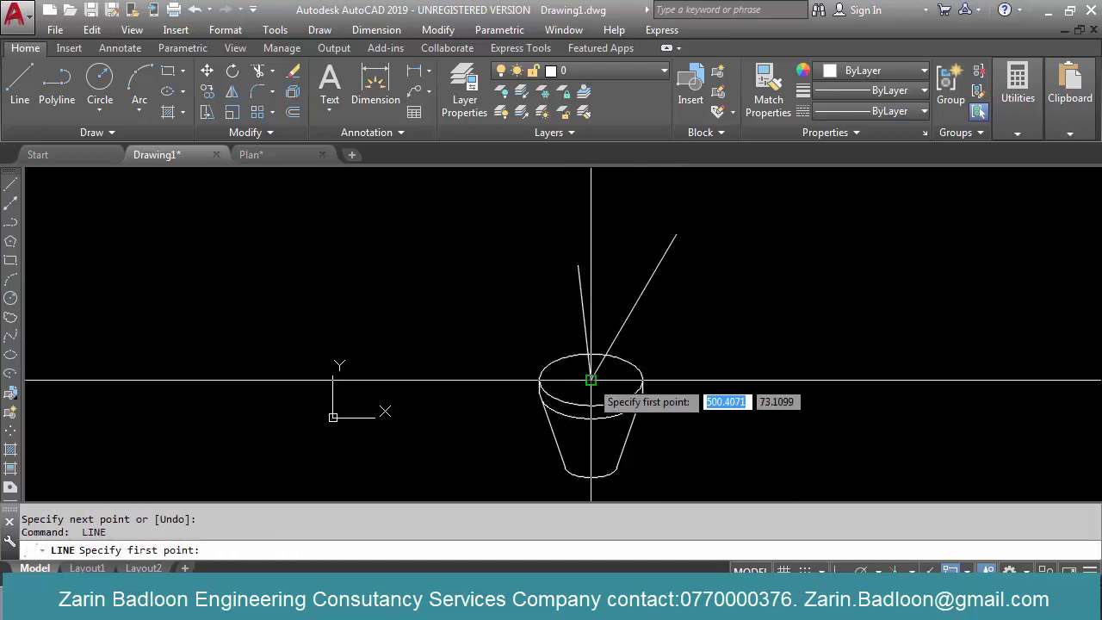
{"action": "left_click", "coordinate": [590, 380]}
{"action": "left_click", "coordinate": [538, 309]}
{"action": "key", "text": "Return"}
Draw a branch from the middle of the almost vertical stem up to the left
{"action": "key", "text": "Return"}
{"action": "left_click", "coordinate": [584, 322]}
{"action": "left_click", "coordinate": [524, 258]}
{"action": "key", "text": "Return"}
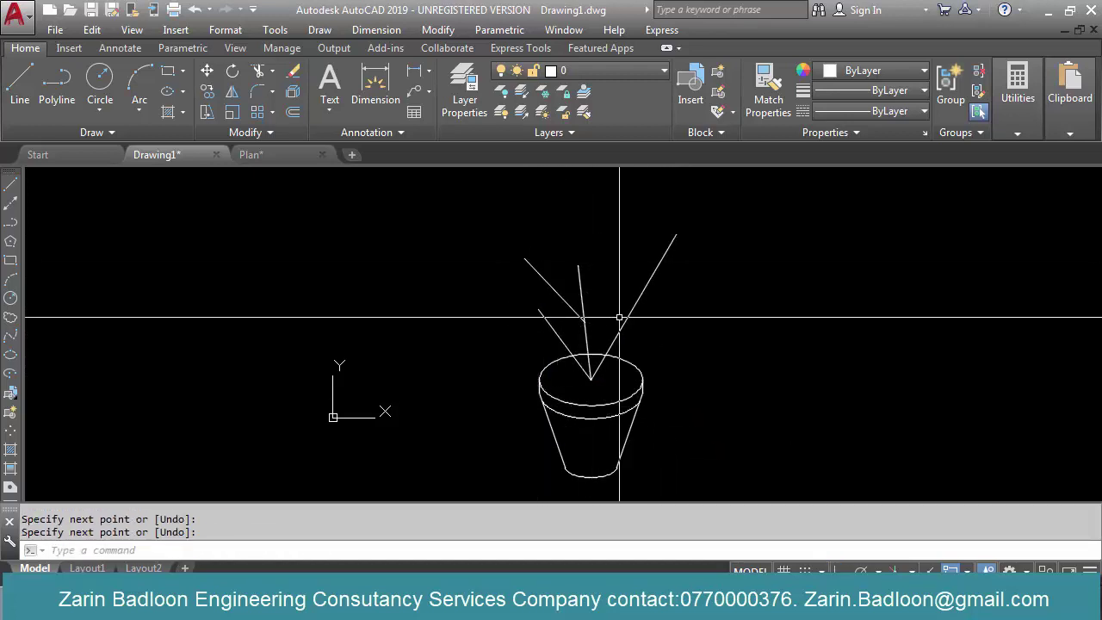
Draw two branches from the right stem, a long one reaching right and one rising up to the left
{"action": "key", "text": "Return"}
{"action": "left_click", "coordinate": [624, 320]}
{"action": "left_click", "coordinate": [742, 295]}
{"action": "key", "text": "Return"}
{"action": "key", "text": "Return"}
{"action": "left_click", "coordinate": [644, 286]}
{"action": "left_click", "coordinate": [613, 207]}
{"action": "key", "text": "Return"}
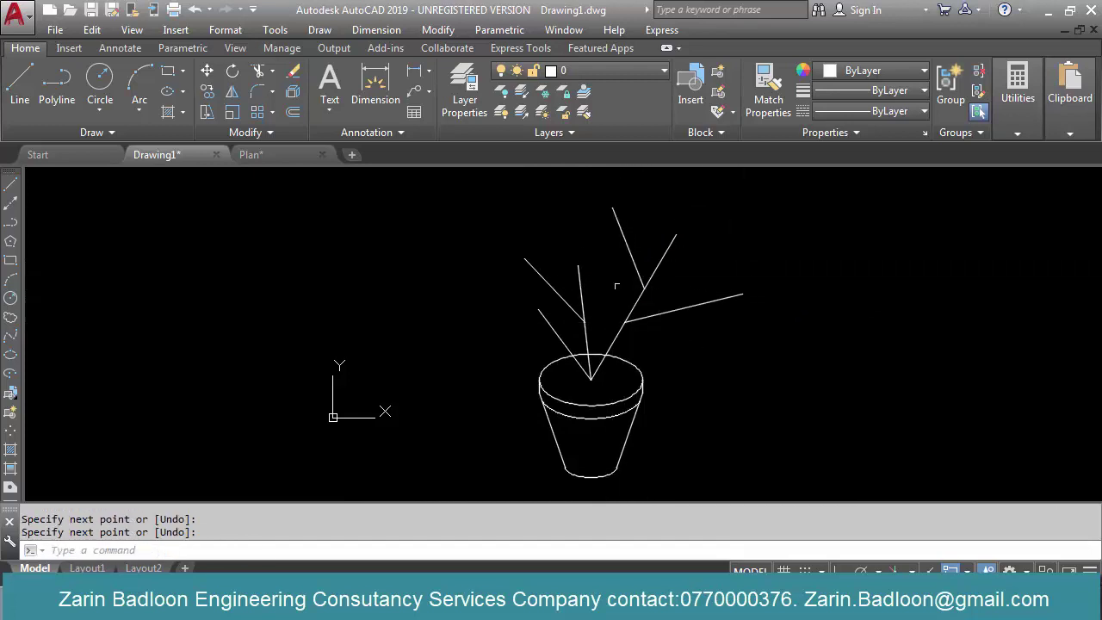
Add a short branch rising right from the middle stem and a long line from its tip up to the left
{"action": "key", "text": "Return"}
{"action": "left_click", "coordinate": [577, 265]}
{"action": "left_click", "coordinate": [606, 237]}
{"action": "key", "text": "Return"}
{"action": "key", "text": "Return"}
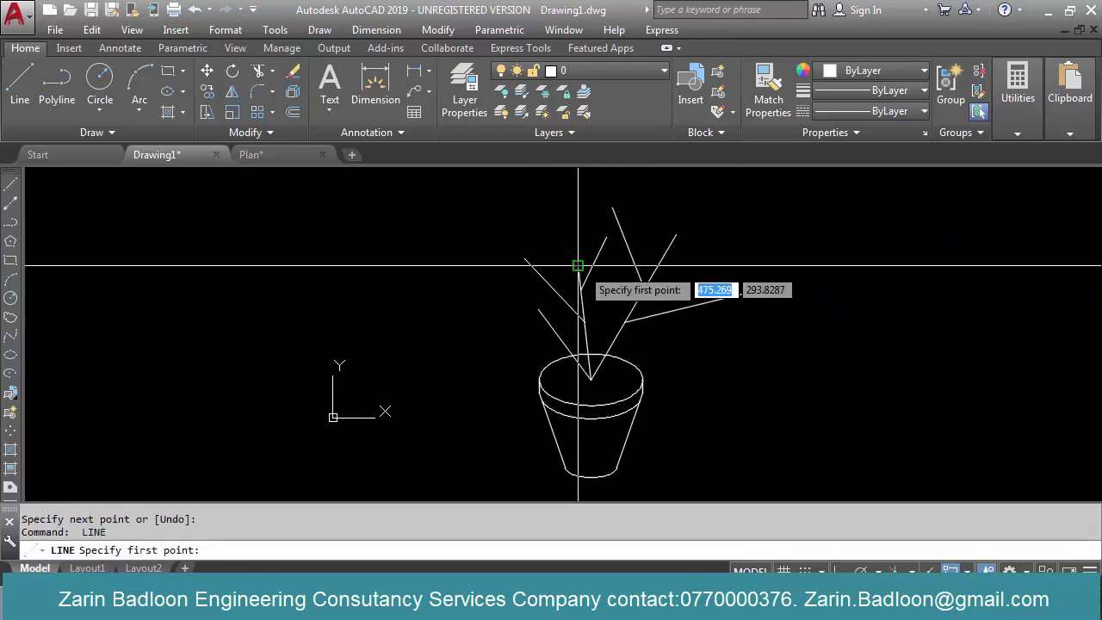
{"action": "left_click", "coordinate": [577, 265]}
{"action": "left_click", "coordinate": [494, 184]}
{"action": "key", "text": "Return"}
Draw a nearly horizontal twig reaching left from the middle stem's lower left branch
{"action": "key", "text": "Return"}
{"action": "left_click", "coordinate": [540, 276]}
{"action": "left_click", "coordinate": [477, 283]}
{"action": "key", "text": "Return"}
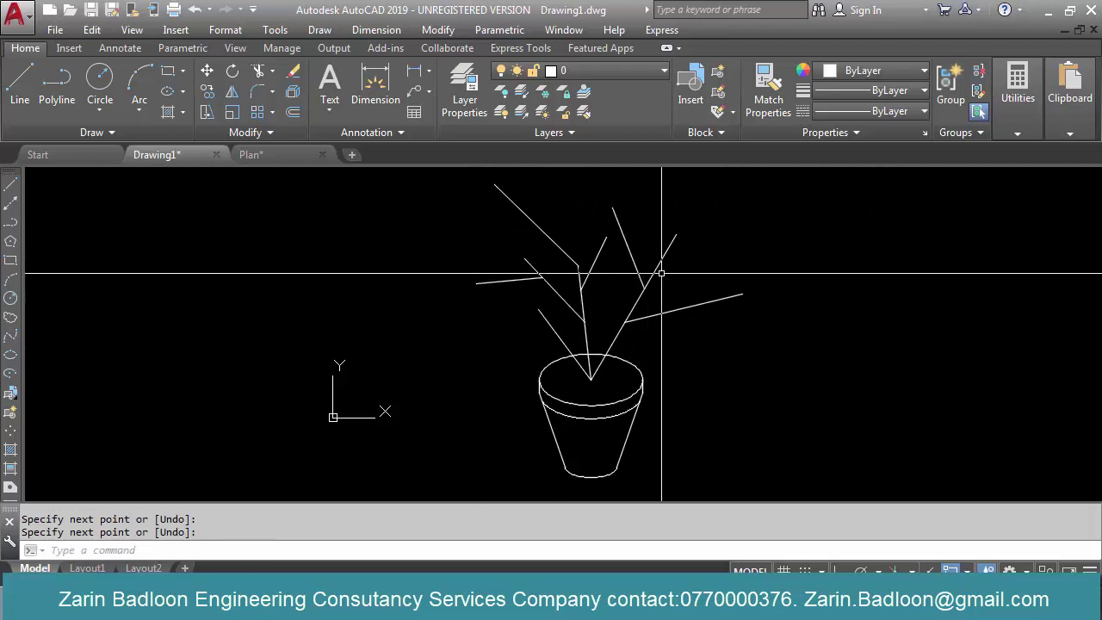
Draw a twig reaching right from the right stem's upper part and another rising right from its upward branch
{"action": "key", "text": "Return"}
{"action": "left_click", "coordinate": [663, 258]}
{"action": "left_click", "coordinate": [730, 253]}
{"action": "key", "text": "Return"}
{"action": "key", "text": "Return"}
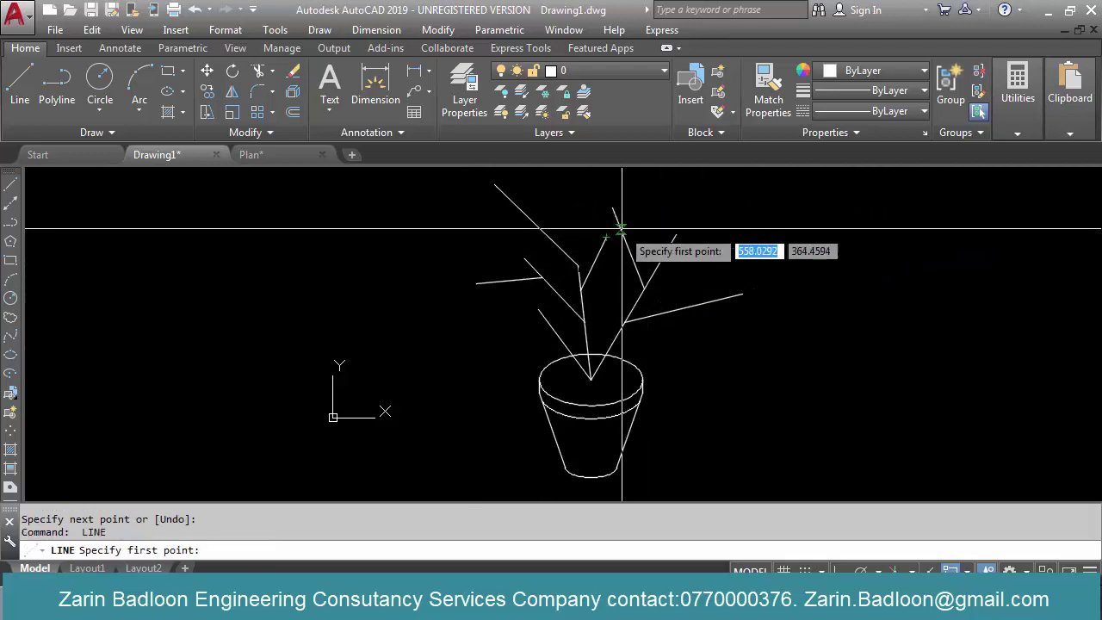
{"action": "left_click", "coordinate": [621, 229]}
{"action": "left_click", "coordinate": [672, 201]}
{"action": "key", "text": "Return"}
Draw five construction lines in different directions through one common point to the right of the potted plant
{"action": "scroll", "coordinate": [596, 377], "scroll_direction": "down", "scroll_amount": 4}
{"action": "middle_click_drag", "start_coordinate": [598, 370], "coordinate": [556, 356]}
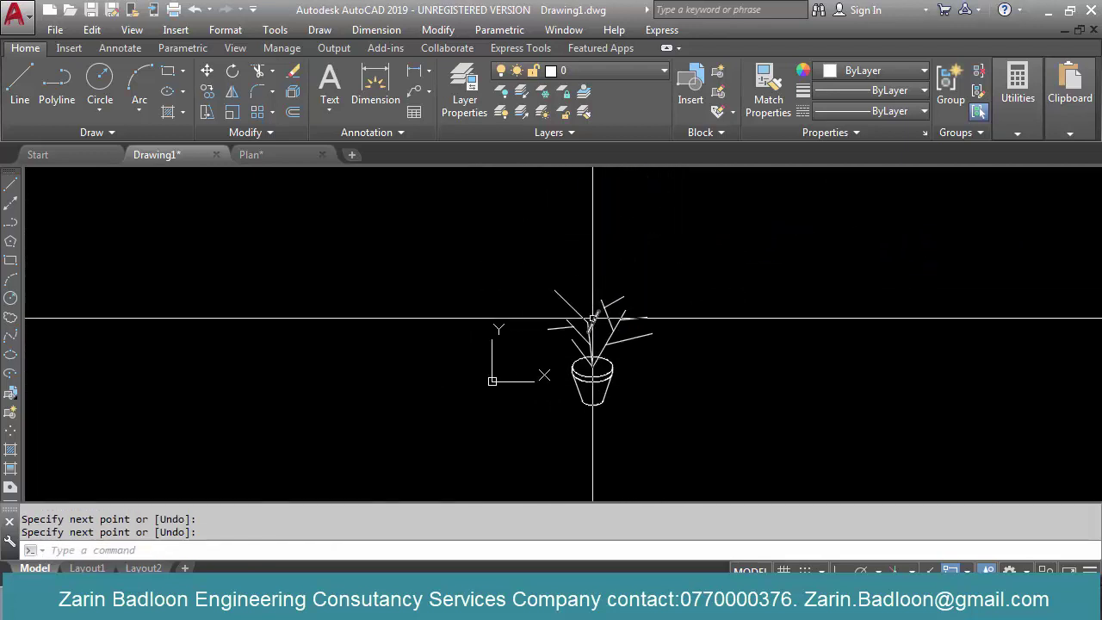
{"action": "scroll", "coordinate": [592, 319], "scroll_direction": "up", "scroll_amount": 2}
{"action": "scroll", "coordinate": [649, 301], "scroll_direction": "up", "scroll_amount": 4}
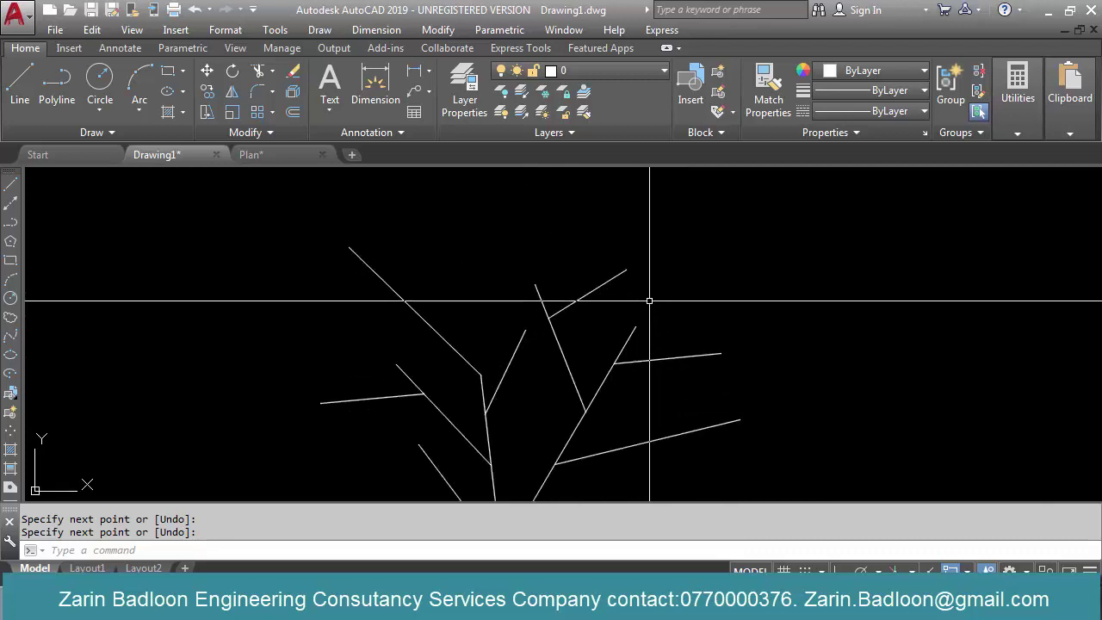
{"action": "type", "text": "XL"}
{"action": "key", "text": "Return"}
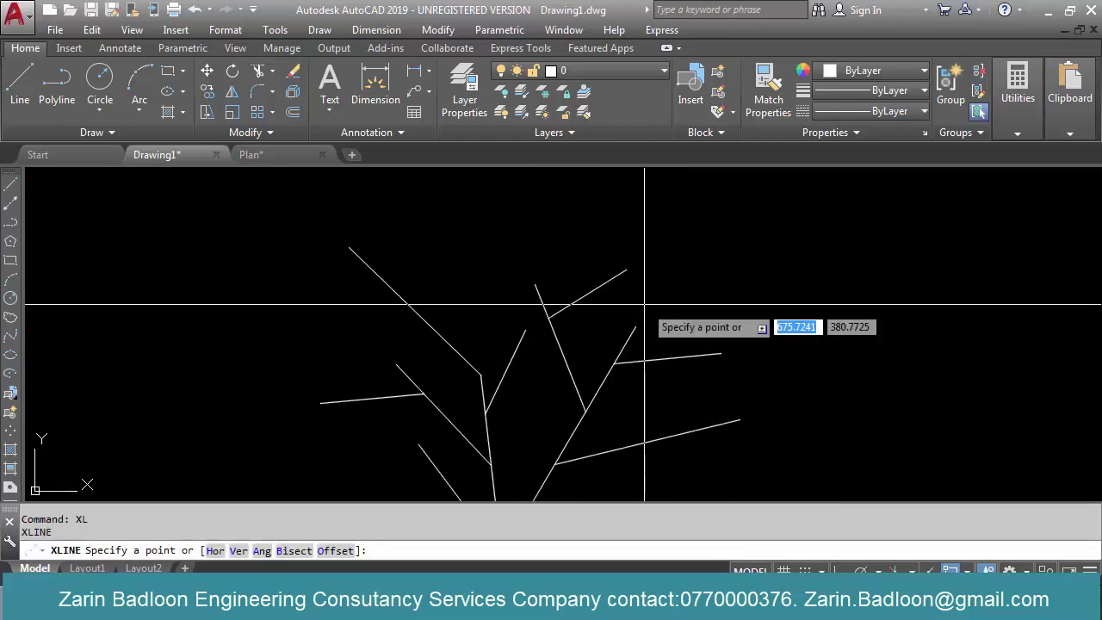
{"action": "scroll", "coordinate": [644, 304], "scroll_direction": "down", "scroll_amount": 4}
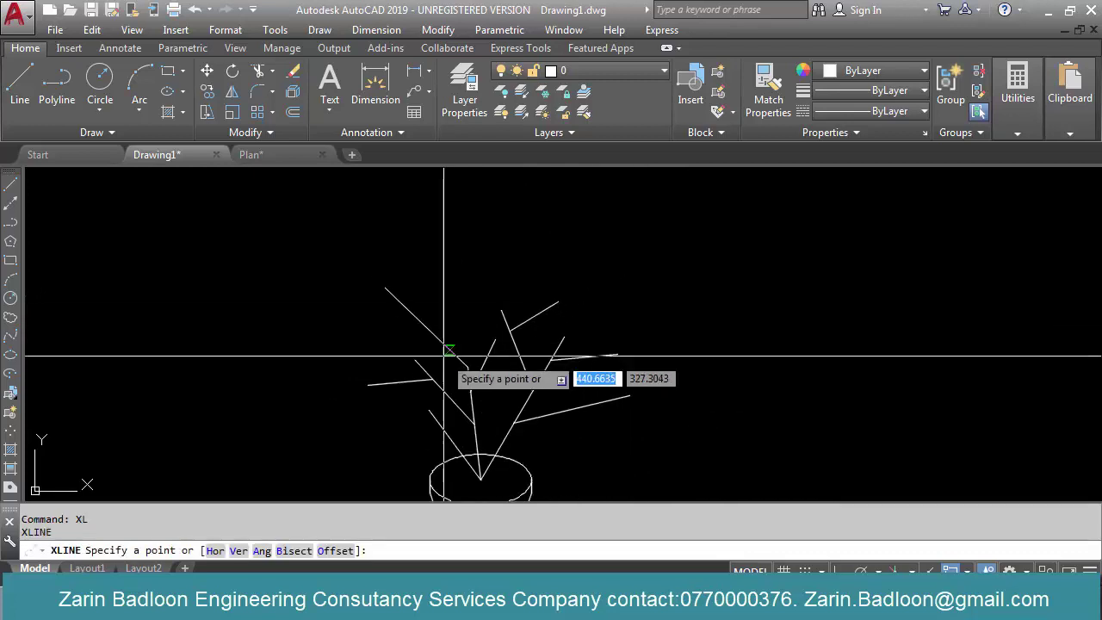
{"action": "left_click", "coordinate": [686, 367]}
{"action": "scroll", "coordinate": [696, 388], "scroll_direction": "up", "scroll_amount": 4}
{"action": "left_click", "coordinate": [703, 377]}
{"action": "left_click", "coordinate": [706, 358]}
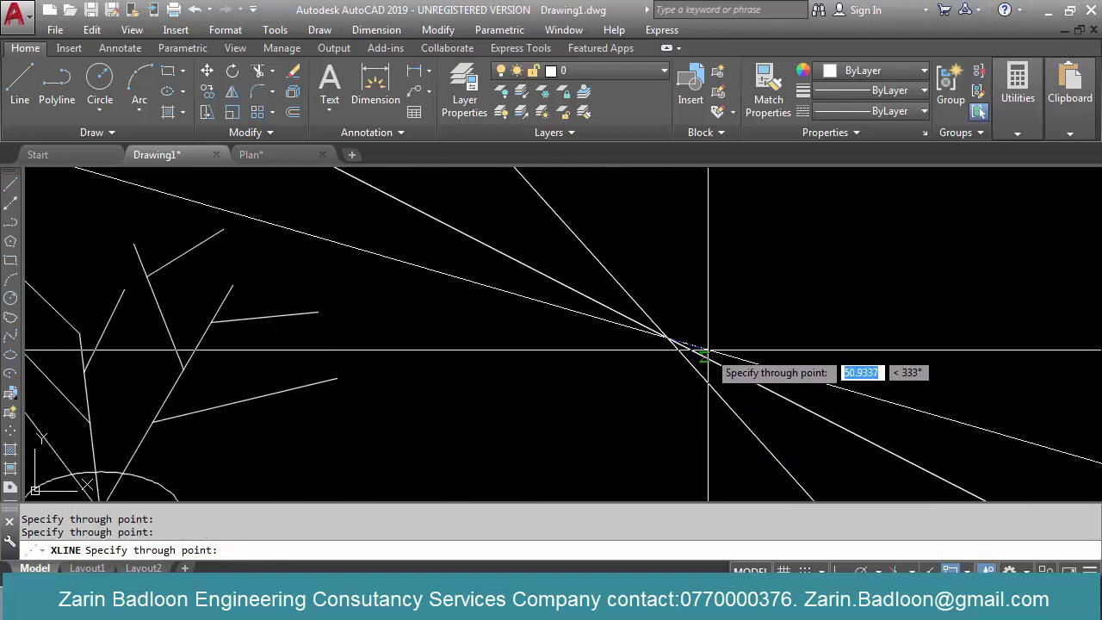
{"action": "left_click", "coordinate": [706, 339]}
{"action": "left_click", "coordinate": [692, 306]}
{"action": "left_click", "coordinate": [670, 300]}
Fill the gaps with many more construction lines through the same point, forming a dense full starburst
{"action": "scroll", "coordinate": [625, 317], "scroll_direction": "up", "scroll_amount": 7}
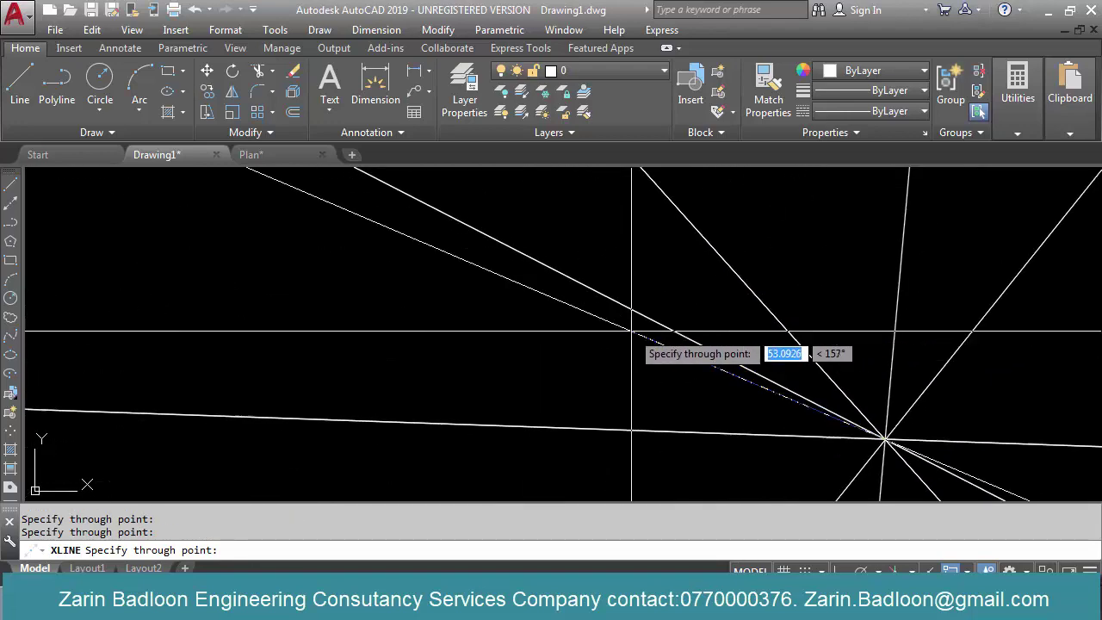
{"action": "left_click", "coordinate": [626, 347]}
{"action": "left_click", "coordinate": [619, 368]}
{"action": "left_click", "coordinate": [617, 380]}
{"action": "left_click", "coordinate": [615, 393]}
{"action": "left_click", "coordinate": [615, 416]}
{"action": "left_click", "coordinate": [620, 453]}
{"action": "middle_click_drag", "start_coordinate": [631, 469], "coordinate": [553, 354]}
{"action": "left_click", "coordinate": [554, 357]}
{"action": "left_click", "coordinate": [565, 384]}
{"action": "left_click", "coordinate": [580, 410]}
{"action": "left_click", "coordinate": [590, 419]}
{"action": "left_click", "coordinate": [601, 427]}
{"action": "left_click", "coordinate": [617, 435]}
{"action": "left_click", "coordinate": [637, 446]}
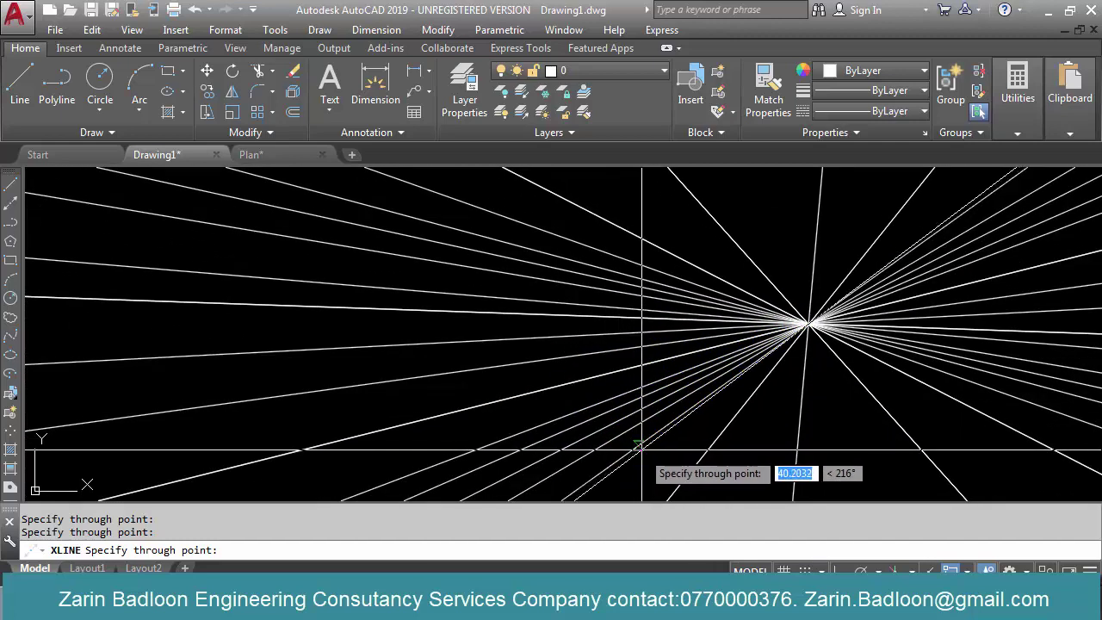
{"action": "left_click", "coordinate": [655, 463]}
{"action": "left_click", "coordinate": [720, 470]}
{"action": "left_click", "coordinate": [752, 469]}
{"action": "left_click", "coordinate": [766, 467]}
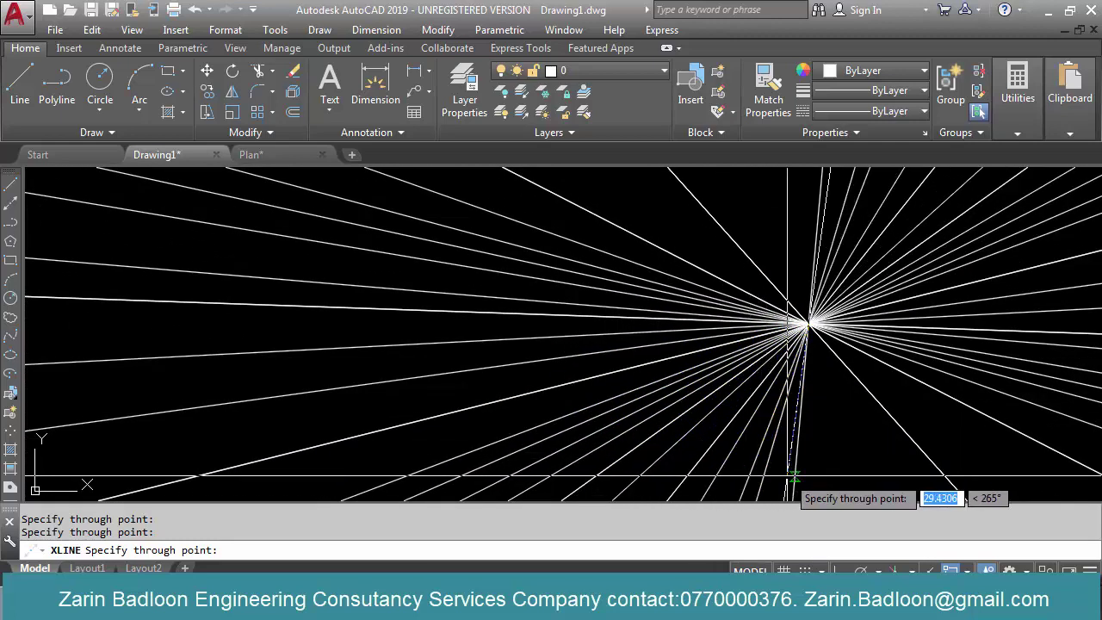
{"action": "left_click", "coordinate": [786, 475]}
{"action": "left_click", "coordinate": [776, 477]}
{"action": "left_click", "coordinate": [832, 465]}
{"action": "left_click", "coordinate": [859, 456]}
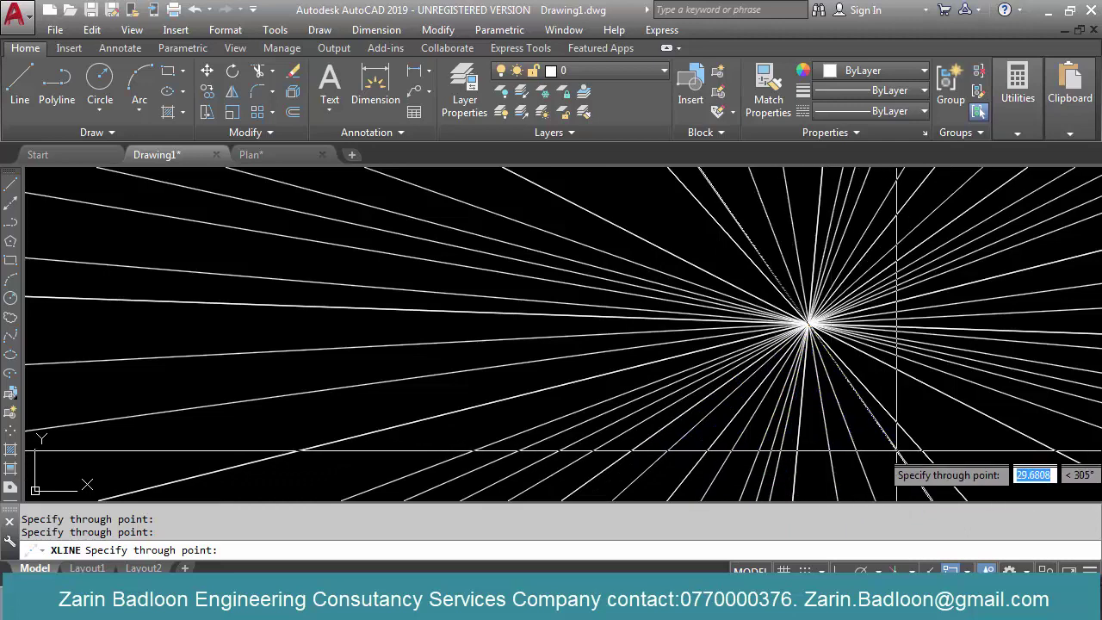
{"action": "left_click", "coordinate": [896, 450]}
{"action": "left_click", "coordinate": [887, 466]}
{"action": "left_click", "coordinate": [820, 481]}
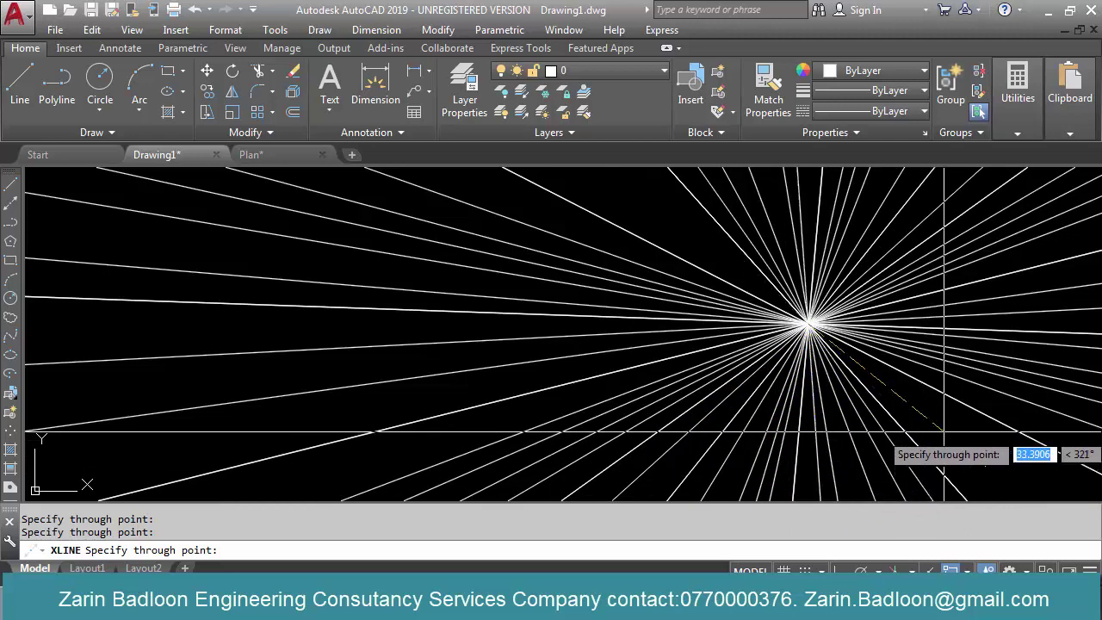
{"action": "left_click", "coordinate": [944, 430]}
{"action": "key", "text": "Return"}
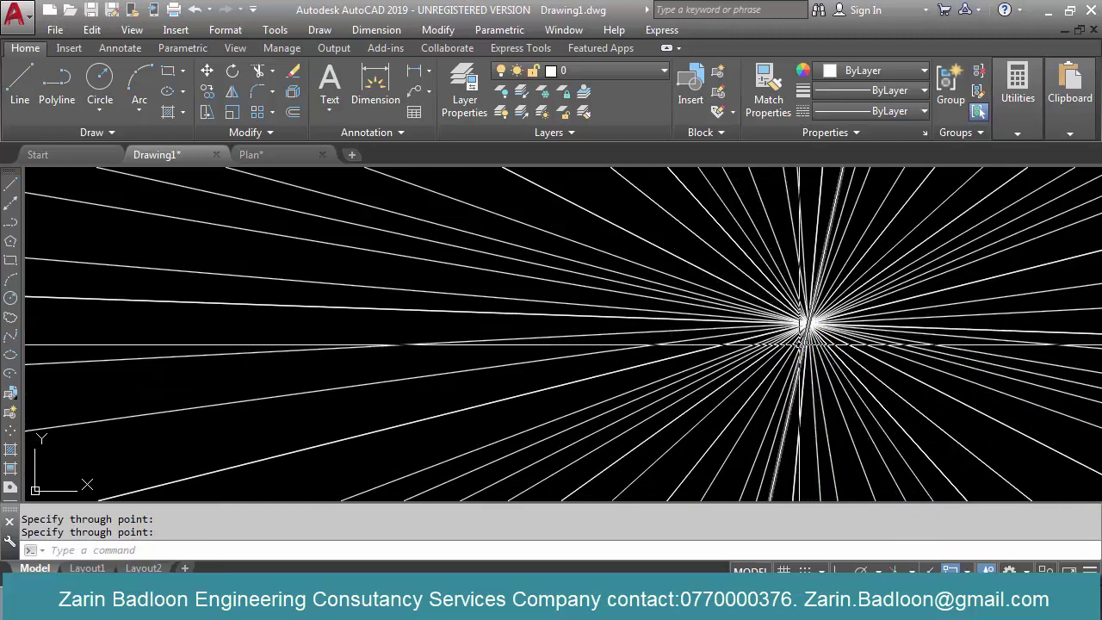
Draw a circle with a radius of about 12 centred on the construction lines' common point
{"action": "key", "text": "Return"}
{"action": "left_click", "coordinate": [809, 325]}
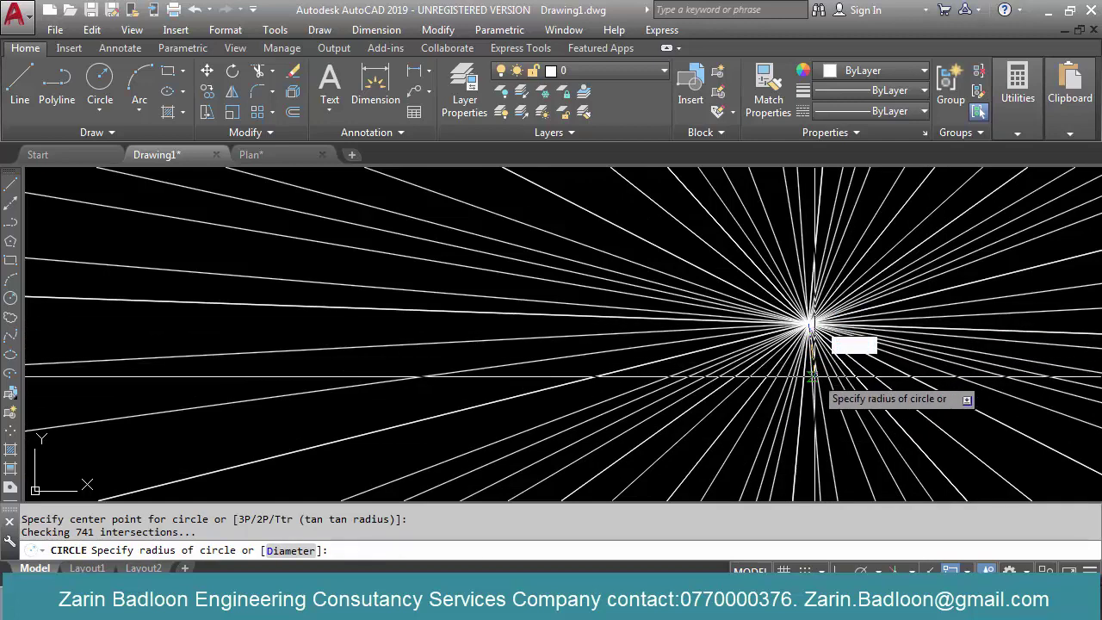
{"action": "left_click", "coordinate": [812, 389]}
Enlarge the circle by stretching its right quadrant grip outward to a radius of about 18
{"action": "scroll", "coordinate": [706, 381], "scroll_direction": "down", "scroll_amount": 6}
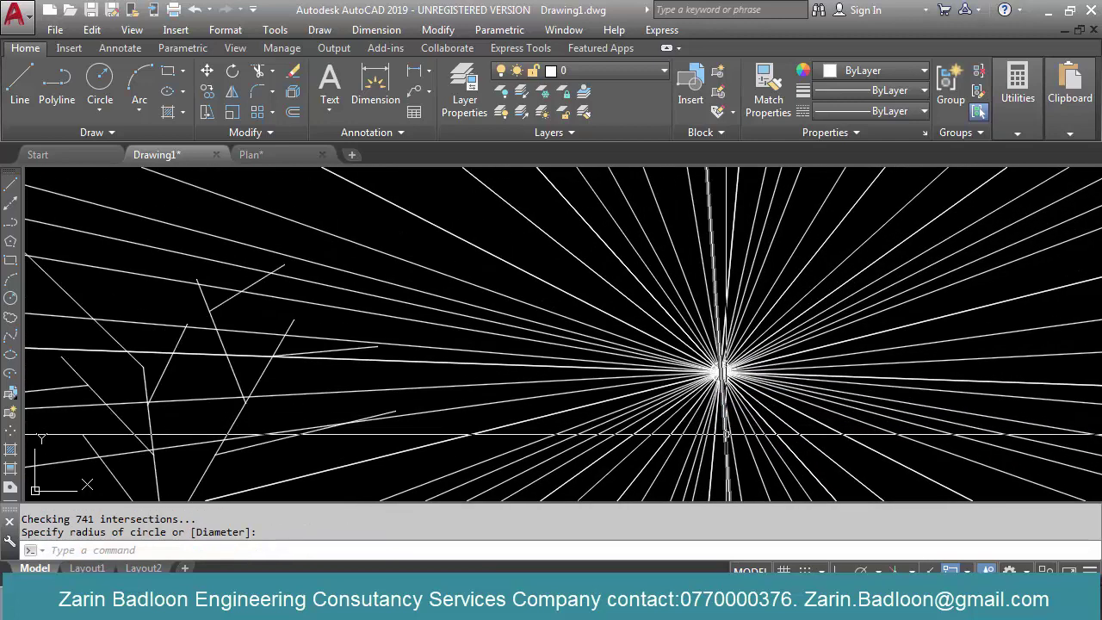
{"action": "middle_click_drag", "start_coordinate": [724, 438], "coordinate": [785, 400]}
{"action": "scroll", "coordinate": [786, 334], "scroll_direction": "up", "scroll_amount": 6}
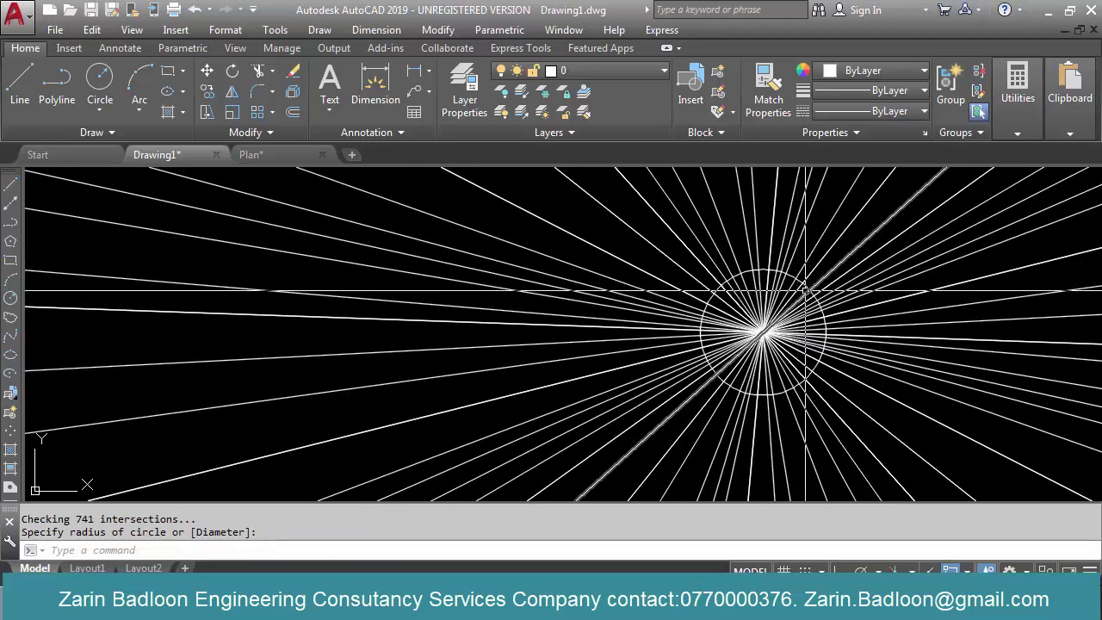
{"action": "left_click", "coordinate": [806, 288]}
{"action": "left_click", "coordinate": [826, 332]}
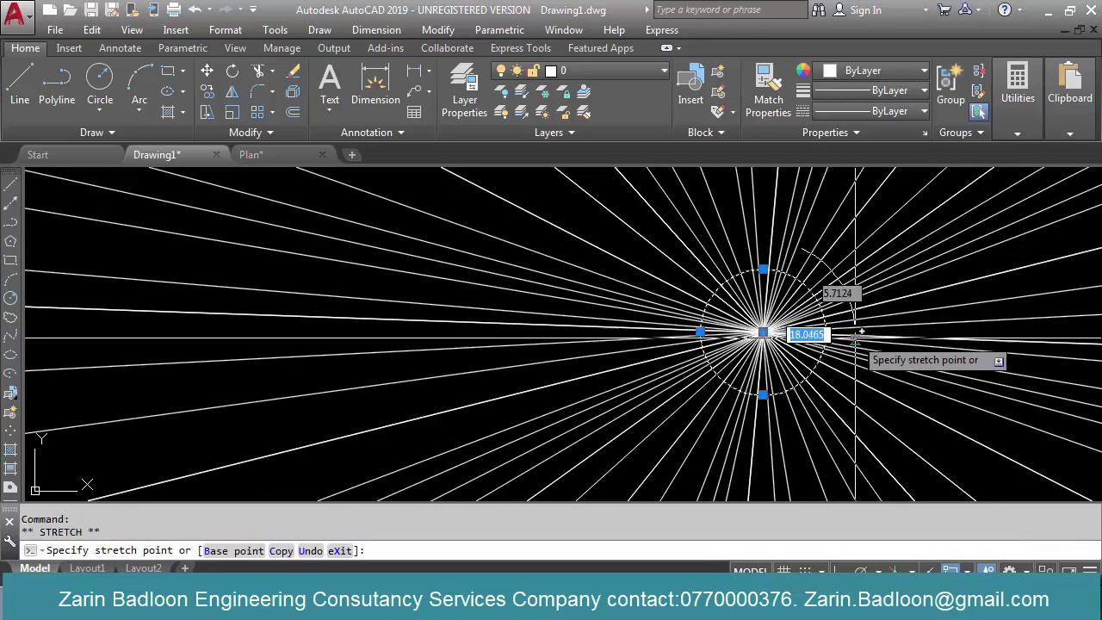
{"action": "key", "text": "Escape"}
{"action": "key", "text": "Escape"}
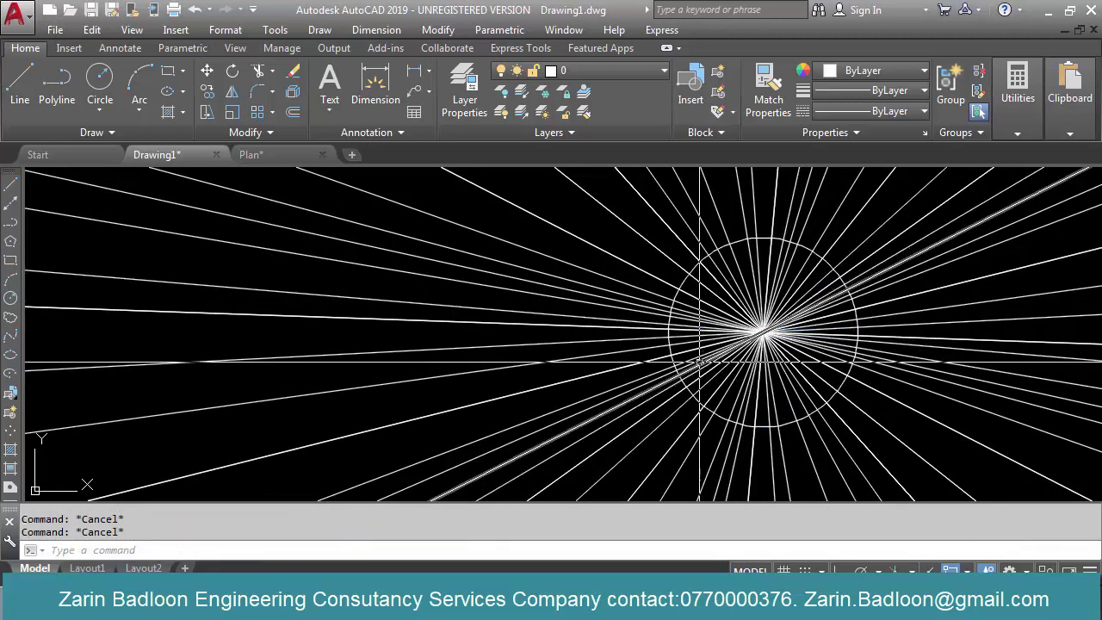
Trim all construction lines outside the circle, using the circle as the cutting edge
{"action": "type", "text": "tr"}
{"action": "key", "text": "Return"}
{"action": "scroll", "coordinate": [738, 252], "scroll_direction": "up", "scroll_amount": 2}
{"action": "left_click", "coordinate": [739, 233]}
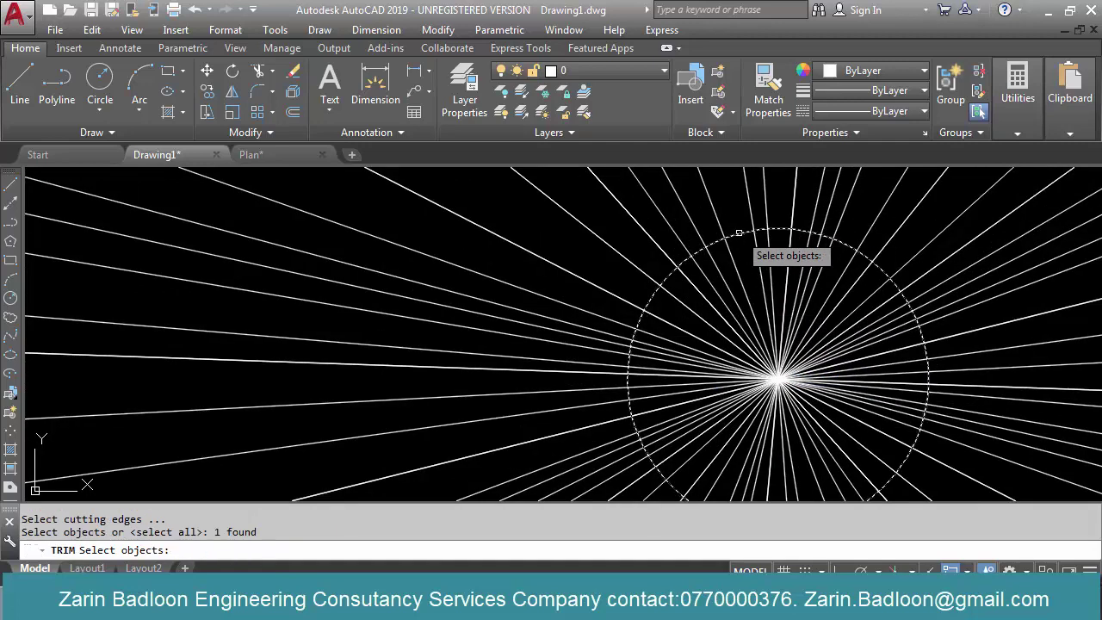
{"action": "key", "text": "Return"}
{"action": "scroll", "coordinate": [568, 346], "scroll_direction": "down", "scroll_amount": 5}
{"action": "left_click", "coordinate": [727, 221]}
{"action": "left_click", "coordinate": [477, 291]}
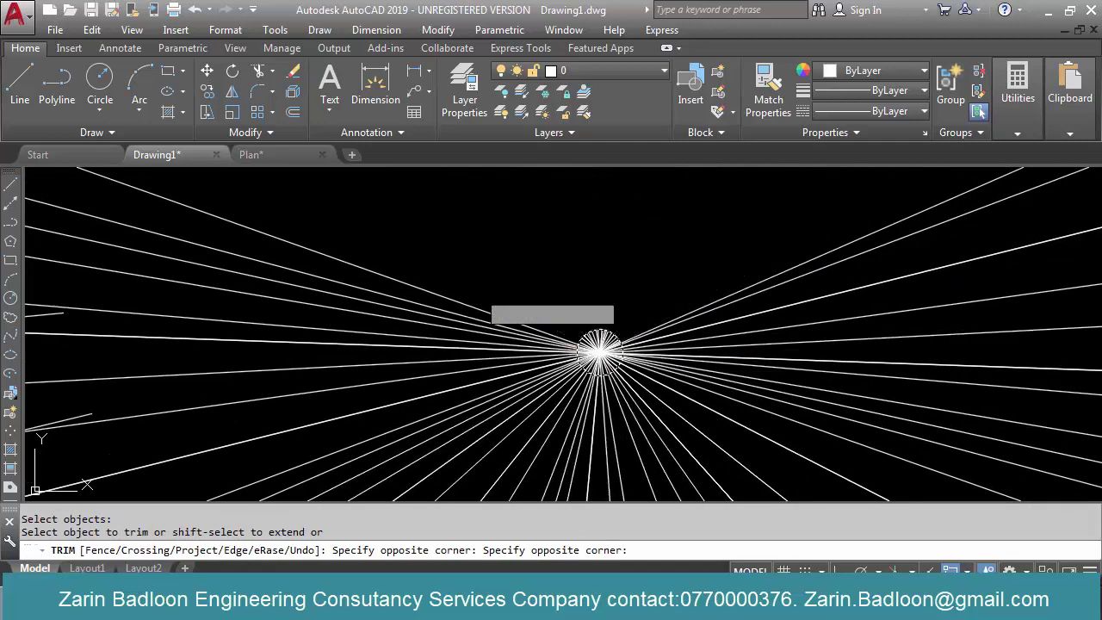
{"action": "left_click", "coordinate": [544, 248]}
{"action": "left_click", "coordinate": [544, 389]}
{"action": "left_click", "coordinate": [755, 253]}
{"action": "left_click", "coordinate": [687, 392]}
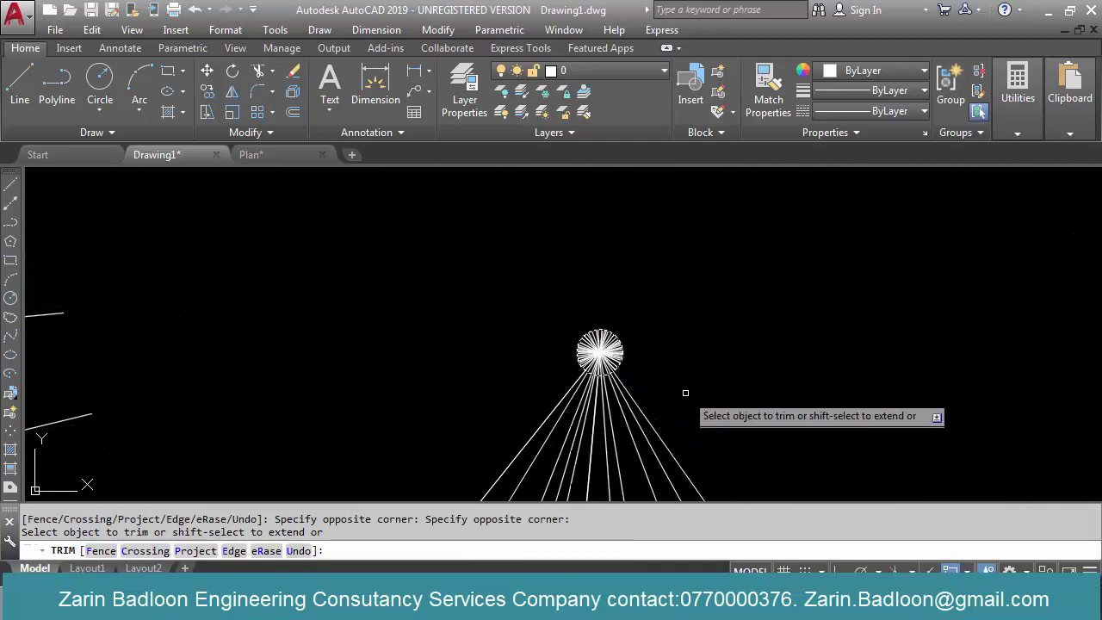
{"action": "left_click", "coordinate": [685, 393]}
{"action": "left_click", "coordinate": [519, 432]}
{"action": "key", "text": "Escape"}
Erase the circle around the trimmed starburst
{"action": "scroll", "coordinate": [595, 382], "scroll_direction": "up", "scroll_amount": 6}
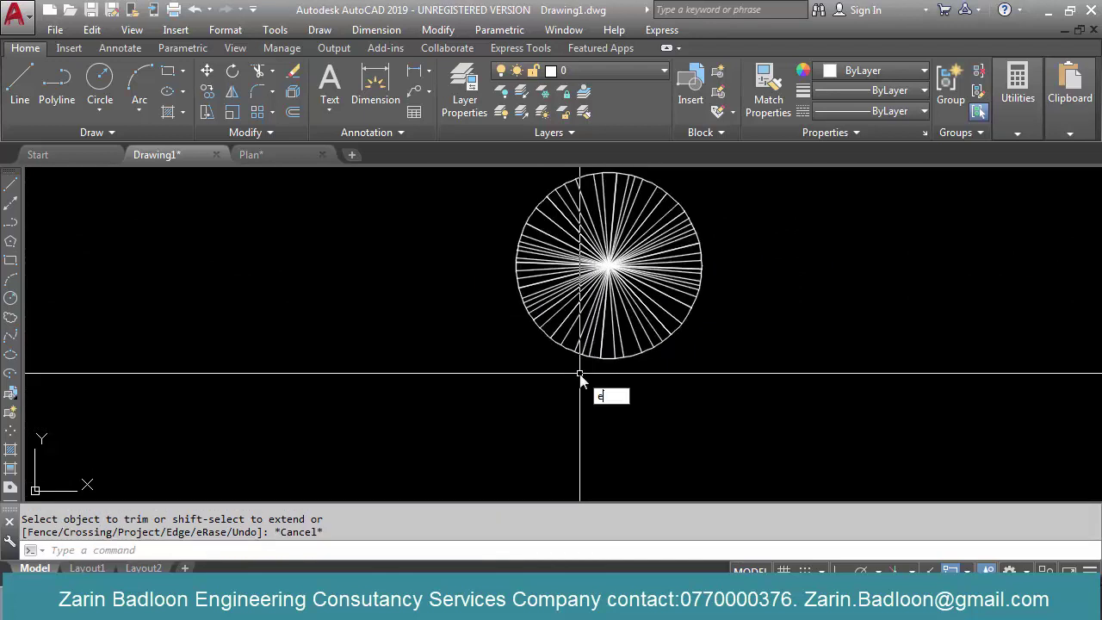
{"action": "key", "text": "Return"}
{"action": "key", "text": "Return"}
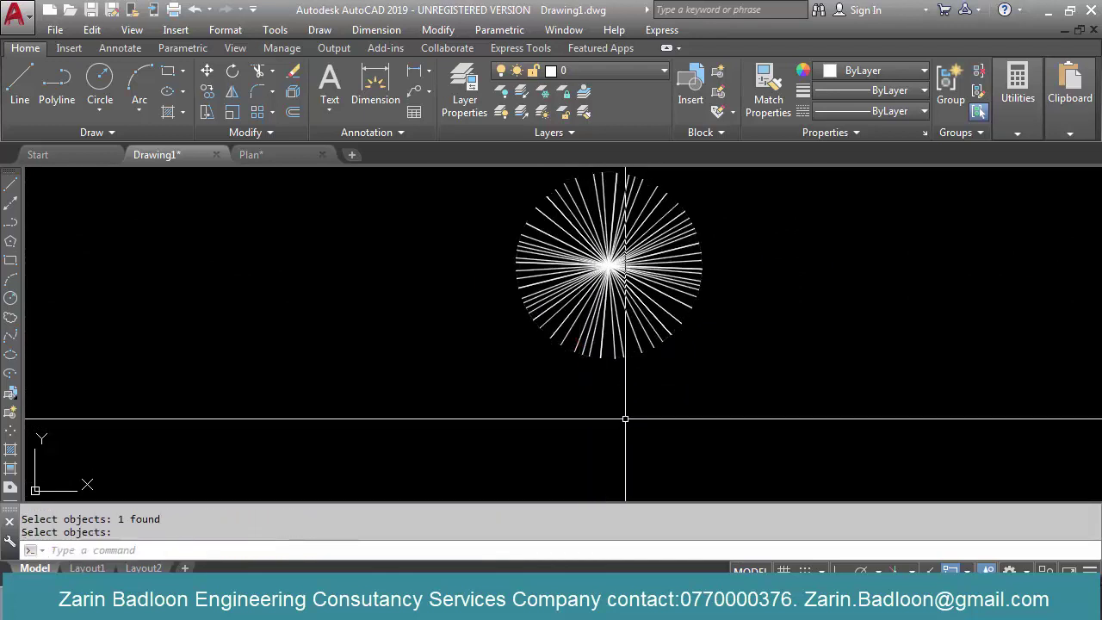
Copy the whole starburst from its centre to the tip of the plant's upper right side branch
{"action": "scroll", "coordinate": [647, 427], "scroll_direction": "down", "scroll_amount": 6}
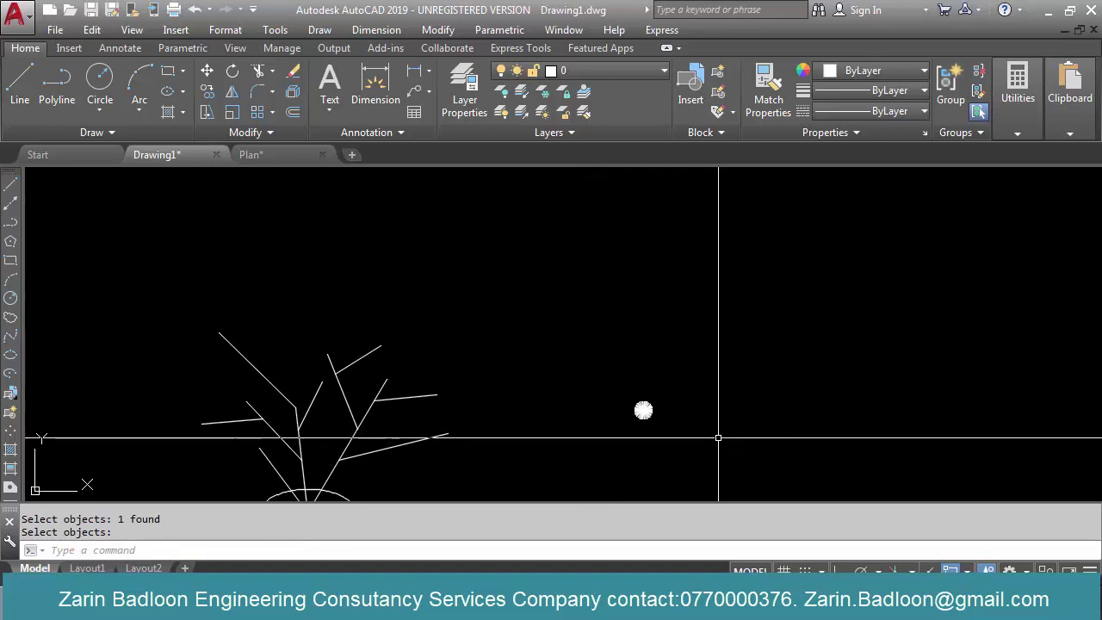
{"action": "type", "text": "co"}
{"action": "key", "text": "Return"}
{"action": "left_click", "coordinate": [696, 369]}
{"action": "left_click", "coordinate": [602, 450]}
{"action": "key", "text": "Return"}
{"action": "scroll", "coordinate": [645, 405], "scroll_direction": "up", "scroll_amount": 5}
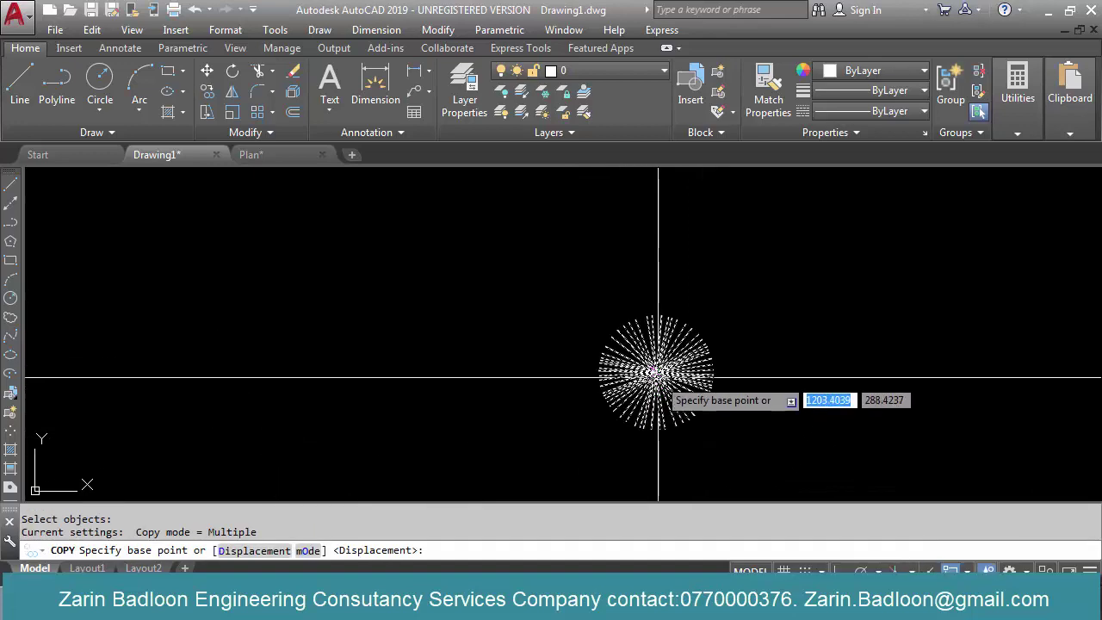
{"action": "left_click", "coordinate": [657, 375]}
{"action": "scroll", "coordinate": [766, 379], "scroll_direction": "down", "scroll_amount": 5}
{"action": "scroll", "coordinate": [420, 383], "scroll_direction": "up", "scroll_amount": 3}
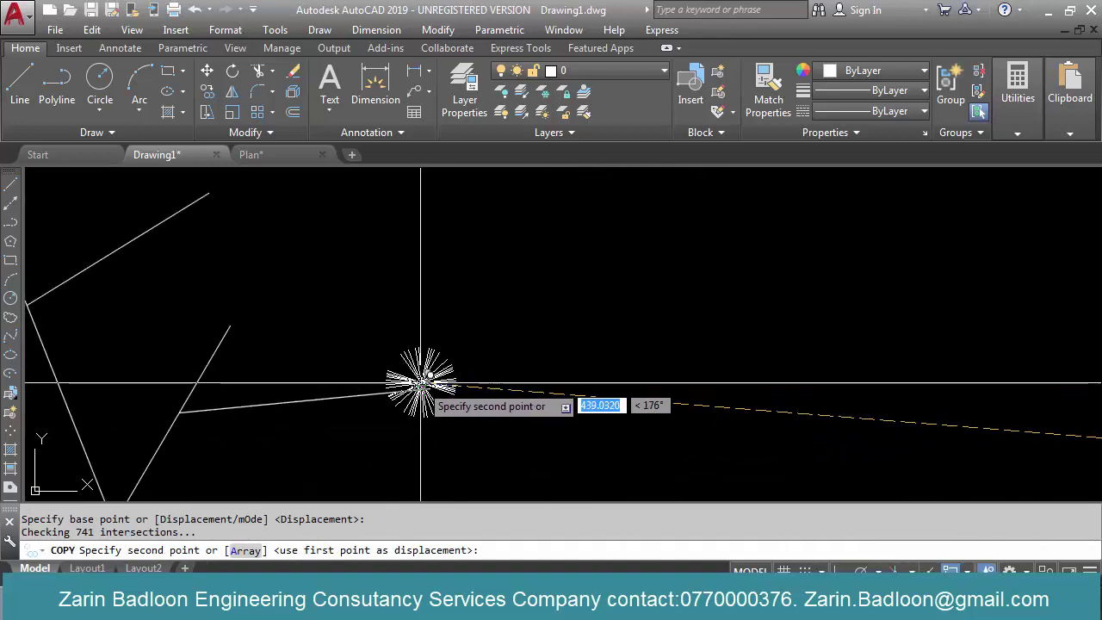
{"action": "left_click", "coordinate": [431, 388]}
{"action": "key", "text": "Return"}
Copy the original starburst from its centre to the tip of the plant's lower right branch
{"action": "scroll", "coordinate": [605, 299], "scroll_direction": "down", "scroll_amount": 5}
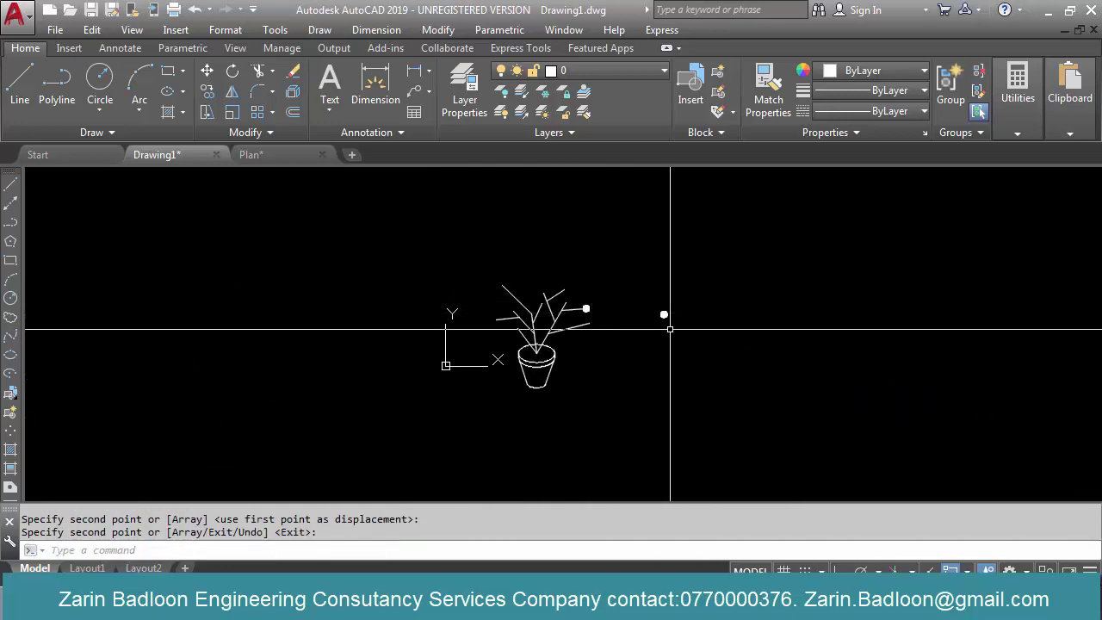
{"action": "key", "text": "Return"}
{"action": "left_click", "coordinate": [694, 298]}
{"action": "scroll", "coordinate": [664, 329], "scroll_direction": "up", "scroll_amount": 2}
{"action": "left_click", "coordinate": [635, 327]}
{"action": "key", "text": "Return"}
{"action": "scroll", "coordinate": [660, 308], "scroll_direction": "up", "scroll_amount": 7}
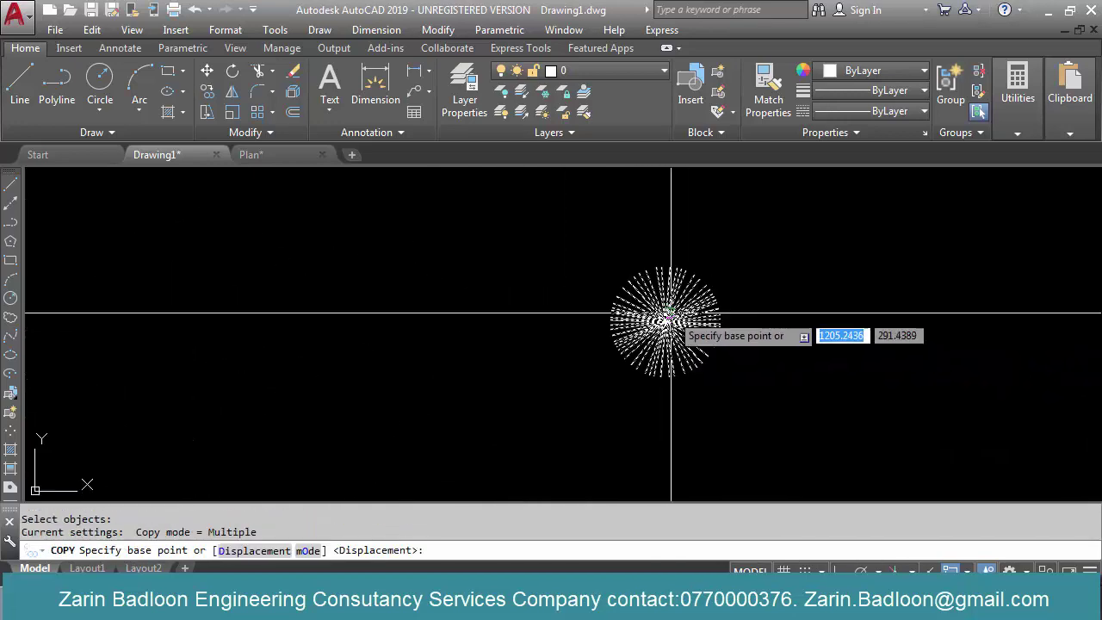
{"action": "left_click", "coordinate": [661, 320]}
{"action": "scroll", "coordinate": [616, 340], "scroll_direction": "down", "scroll_amount": 7}
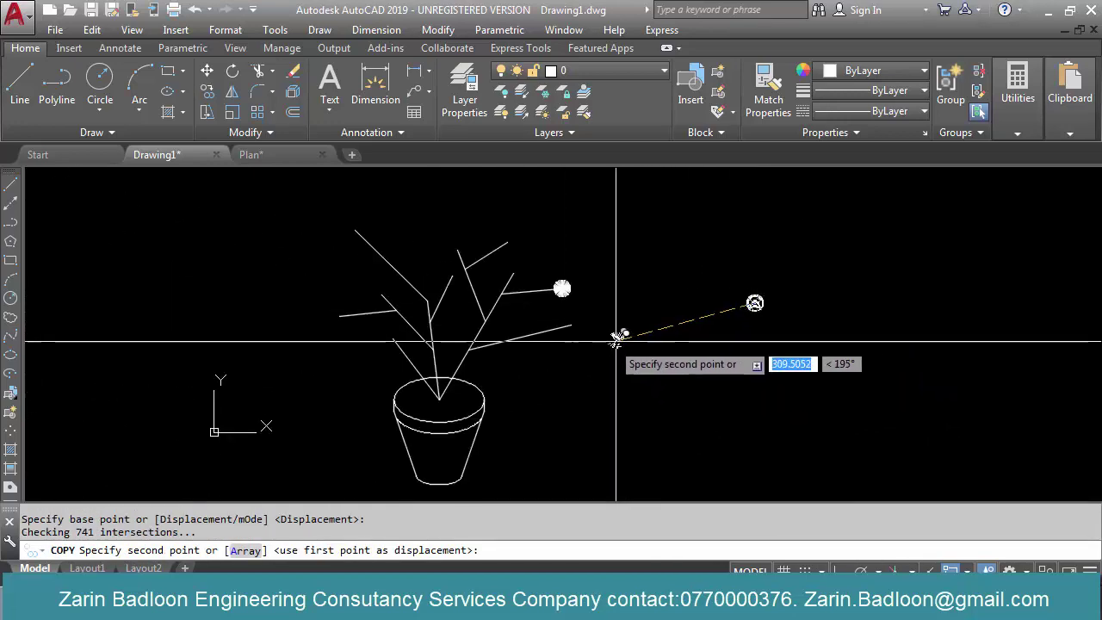
{"action": "left_click", "coordinate": [571, 321]}
{"action": "key", "text": "Return"}
Change the colour of the starburst on the upper right branch to red
{"action": "scroll", "coordinate": [549, 289], "scroll_direction": "up", "scroll_amount": 2}
{"action": "scroll", "coordinate": [555, 304], "scroll_direction": "up", "scroll_amount": 5}
{"action": "left_click", "coordinate": [534, 320]}
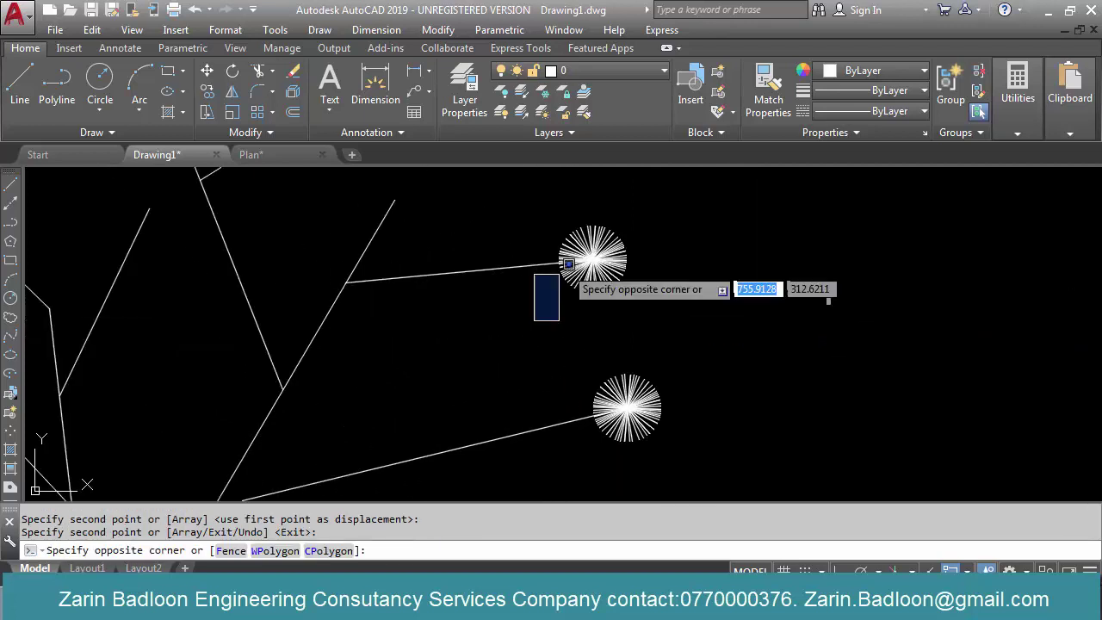
{"action": "left_click", "coordinate": [650, 217]}
{"action": "left_click", "coordinate": [832, 68]}
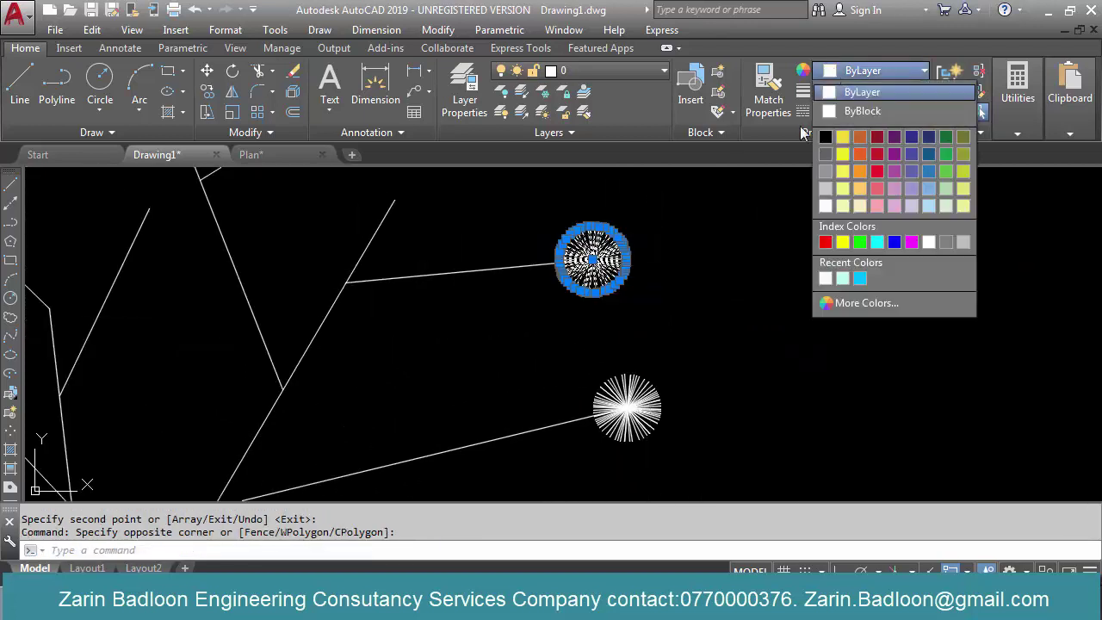
{"action": "left_click", "coordinate": [829, 245]}
{"action": "key", "text": "Escape"}
Change the colour of the starburst on the lower right branch to yellow
{"action": "left_click", "coordinate": [549, 322]}
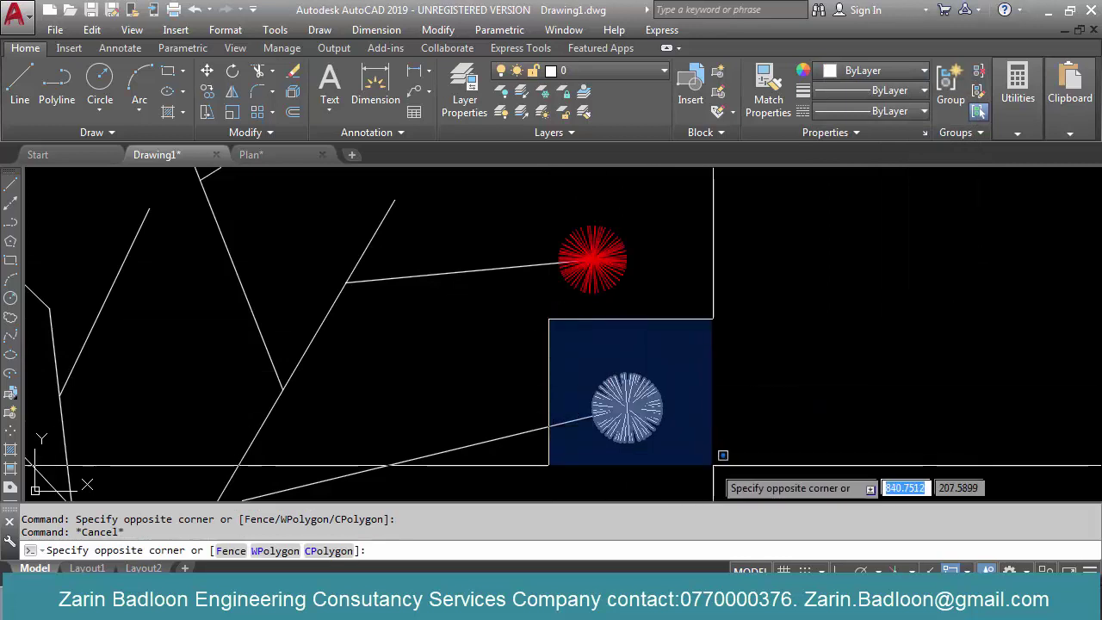
{"action": "left_click", "coordinate": [714, 455]}
{"action": "left_click", "coordinate": [844, 75]}
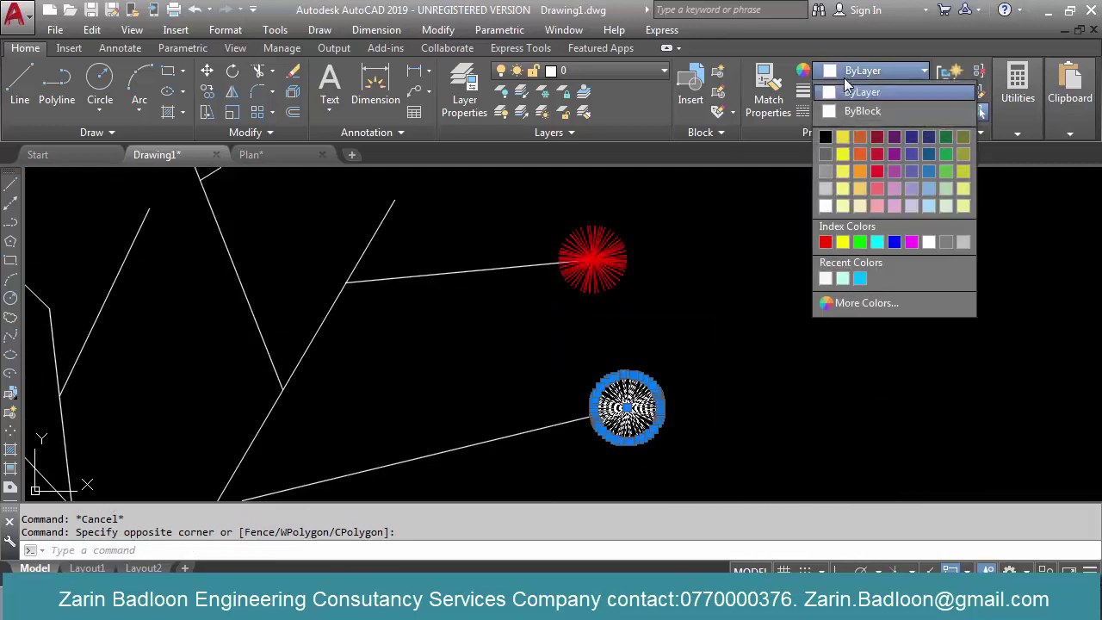
{"action": "left_click", "coordinate": [841, 242]}
{"action": "key", "text": "Escape"}
Try to sketch a leaf's lower edge with three-point arcs starting on the right main branch
{"action": "scroll", "coordinate": [748, 350], "scroll_direction": "down", "scroll_amount": 2}
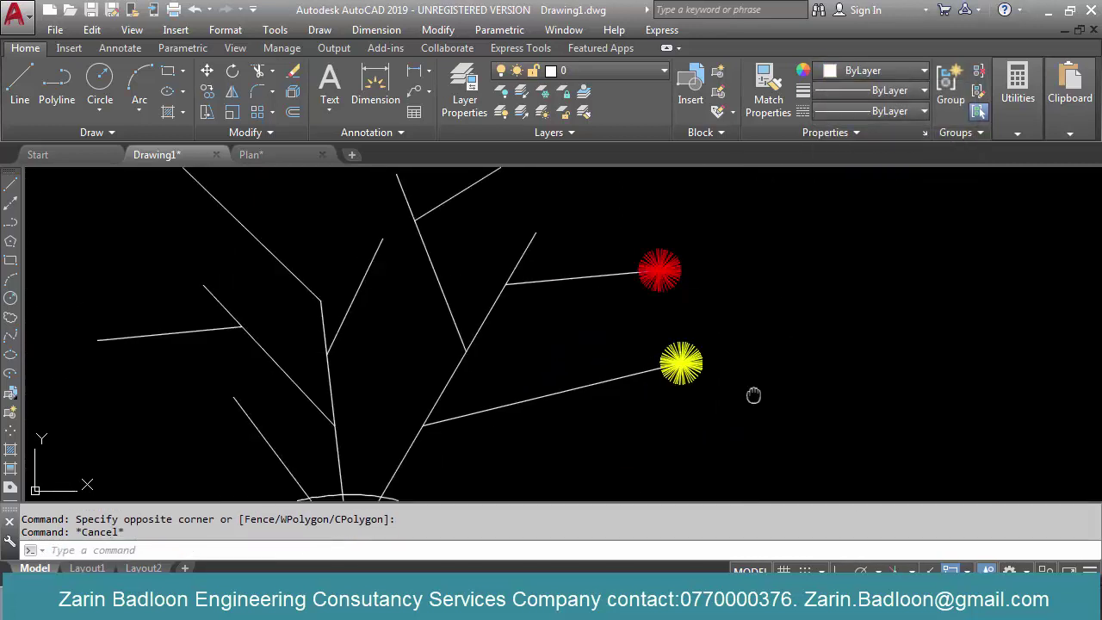
{"action": "middle_click_drag", "start_coordinate": [753, 395], "coordinate": [789, 358]}
{"action": "scroll", "coordinate": [677, 404], "scroll_direction": "down", "scroll_amount": 5}
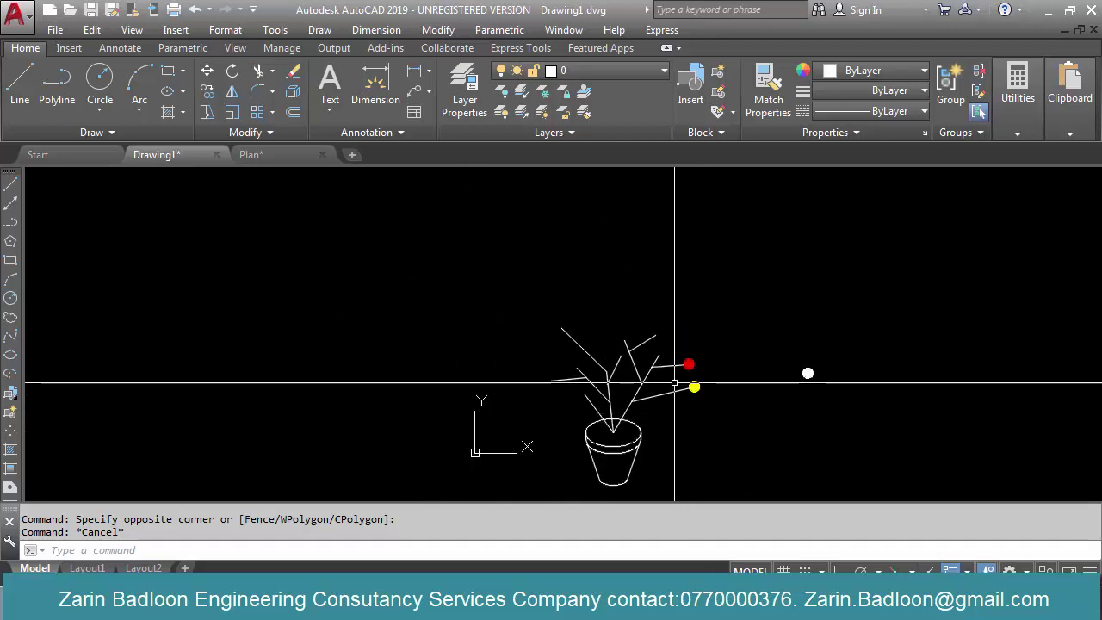
{"action": "scroll", "coordinate": [649, 390], "scroll_direction": "up", "scroll_amount": 4}
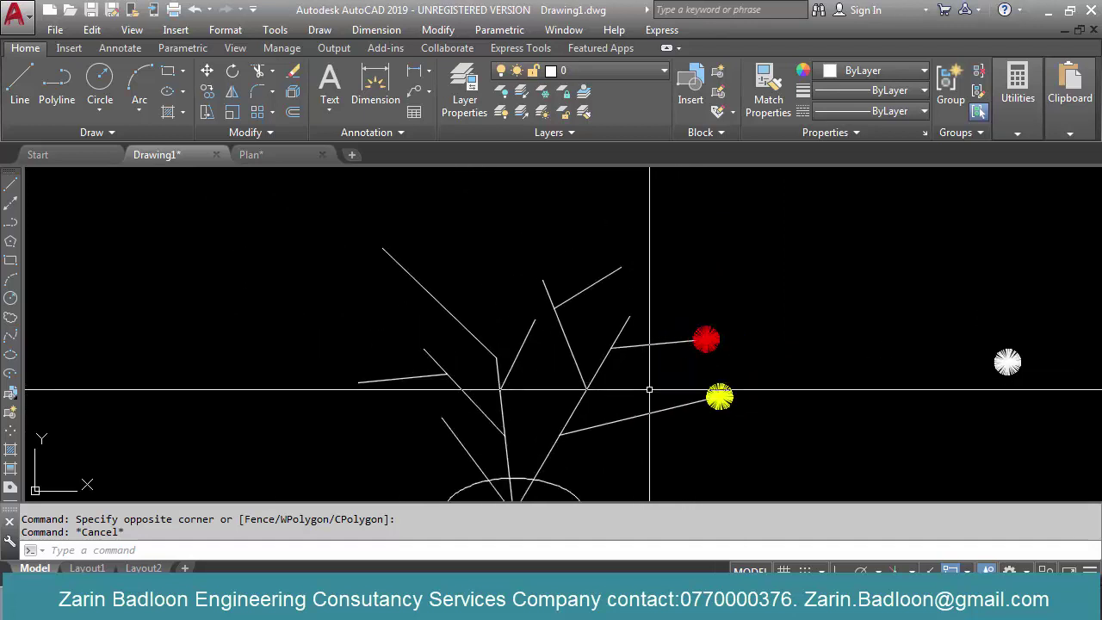
{"action": "left_click", "coordinate": [10, 282]}
{"action": "scroll", "coordinate": [725, 393], "scroll_direction": "up", "scroll_amount": 5}
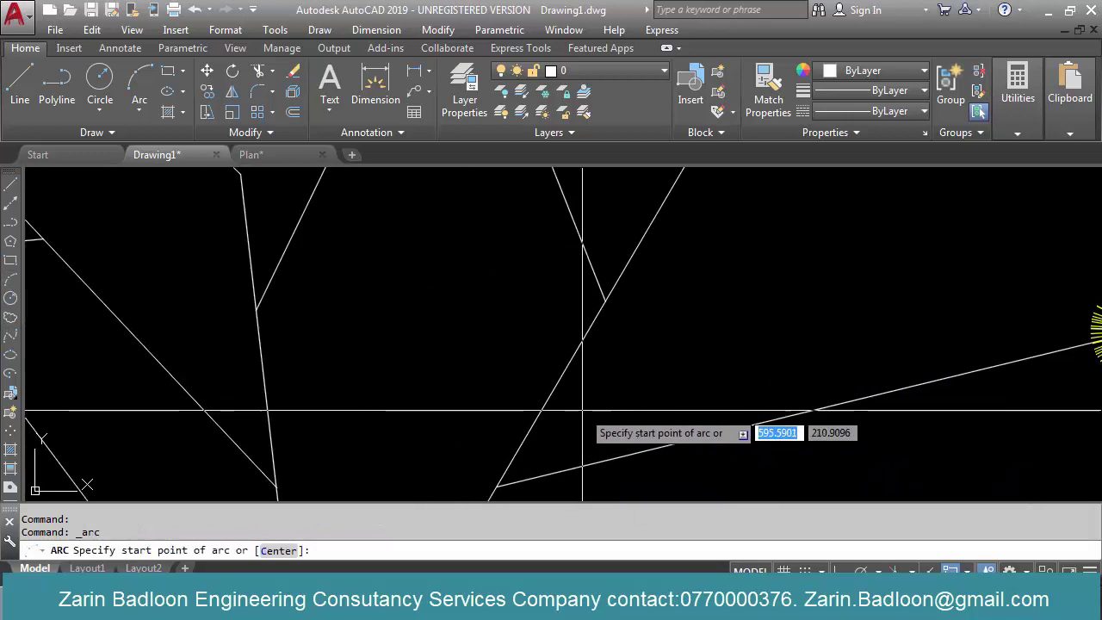
{"action": "left_click", "coordinate": [578, 370]}
{"action": "left_click", "coordinate": [619, 390]}
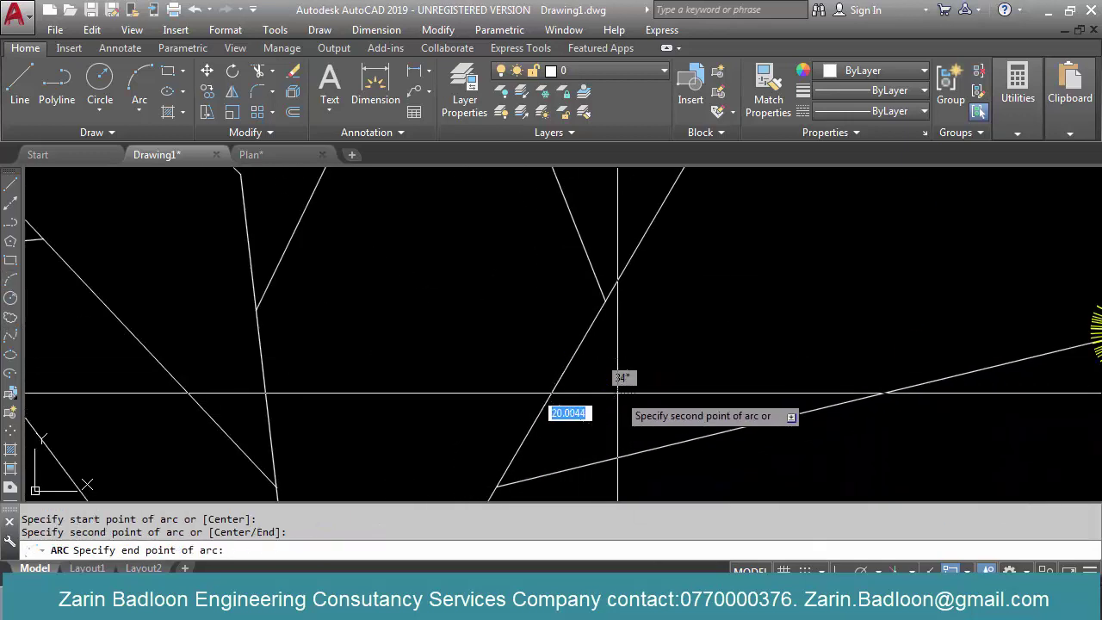
{"action": "left_click", "coordinate": [698, 370]}
{"action": "key", "text": "Return"}
{"action": "left_click", "coordinate": [699, 366]}
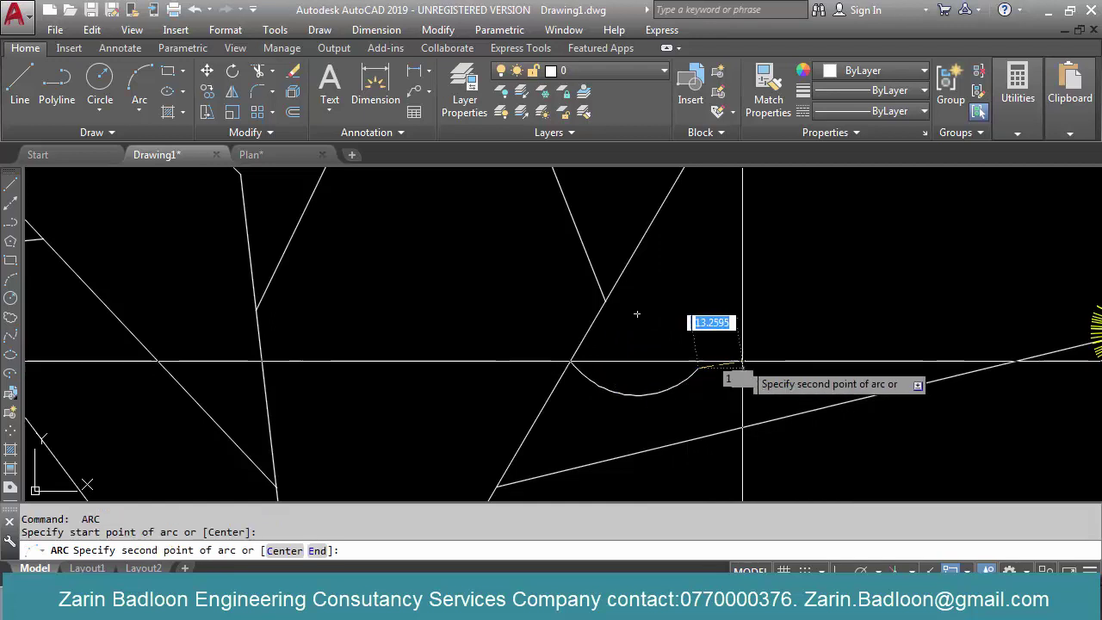
{"action": "left_click", "coordinate": [727, 362]}
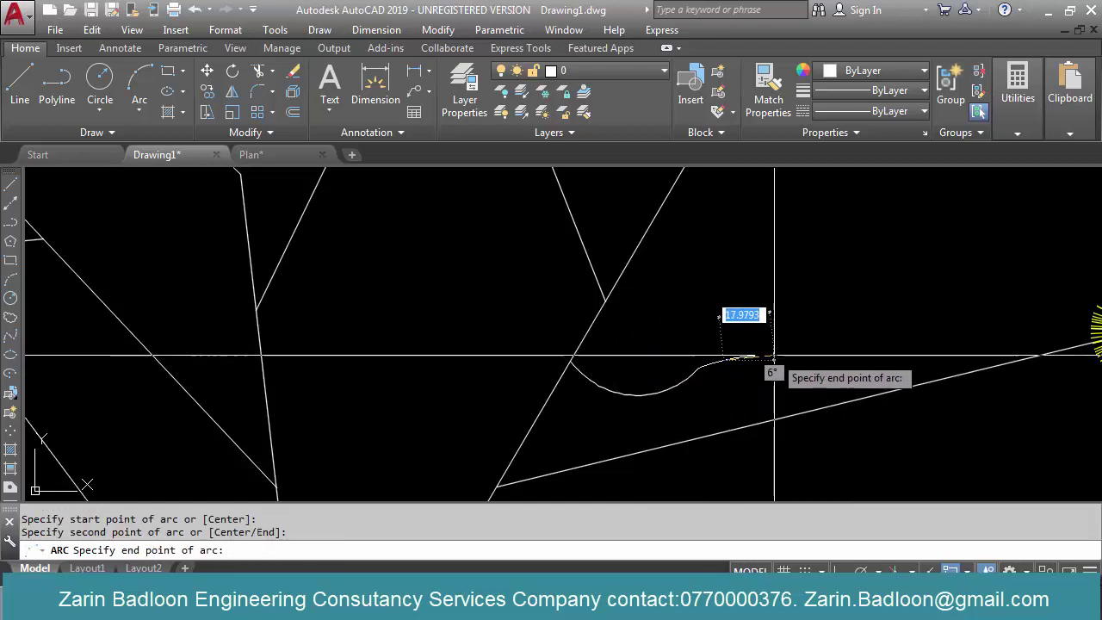
{"action": "key", "text": "Escape"}
Erase the trial arc beside the right main branch
{"action": "left_click", "coordinate": [677, 389]}
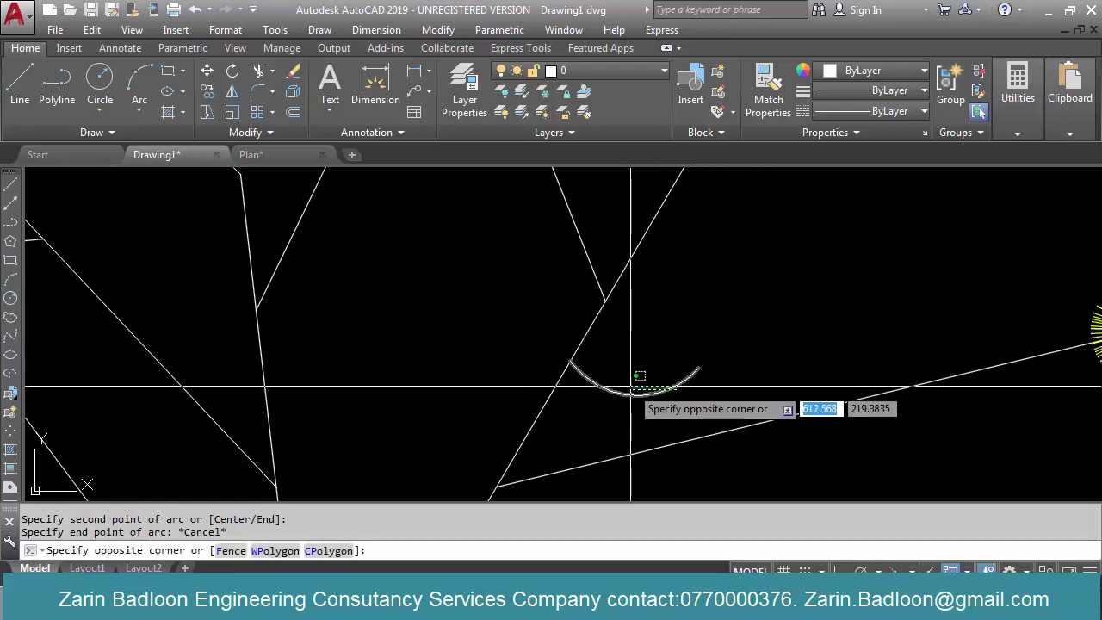
{"action": "left_click", "coordinate": [658, 372]}
{"action": "key", "text": "Return"}
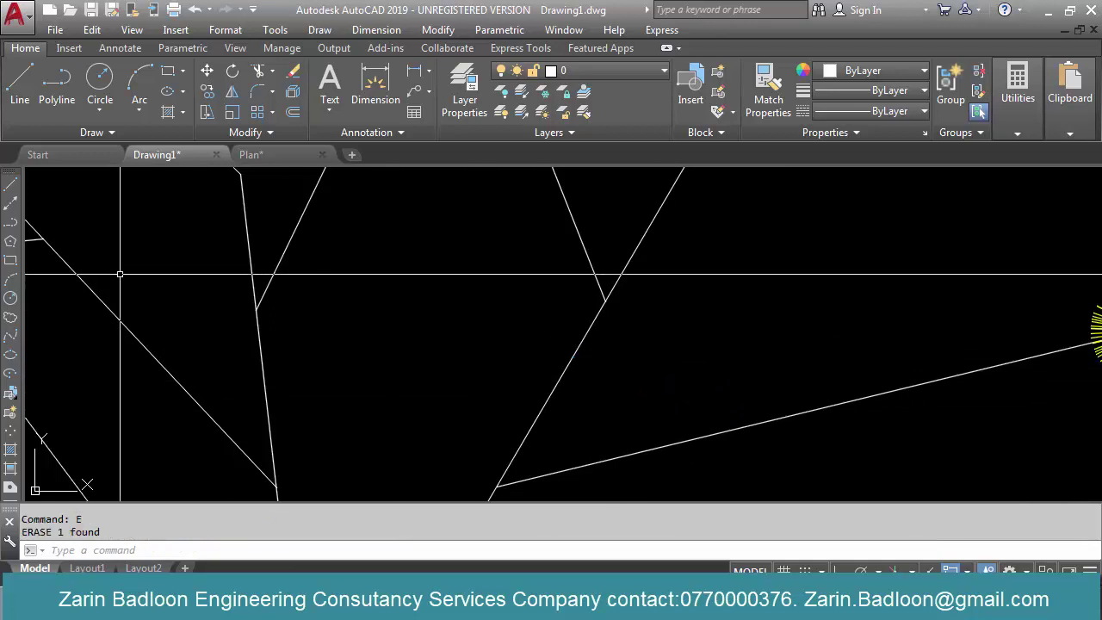
{"action": "left_click", "coordinate": [10, 336]}
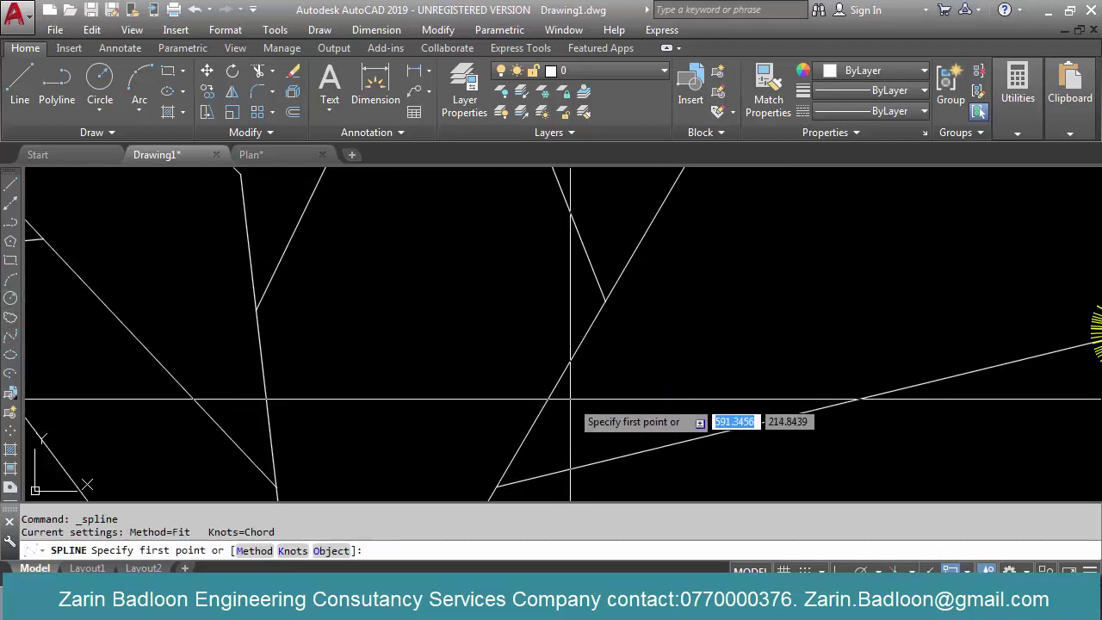
{"action": "left_click", "coordinate": [581, 359]}
{"action": "left_click", "coordinate": [617, 376]}
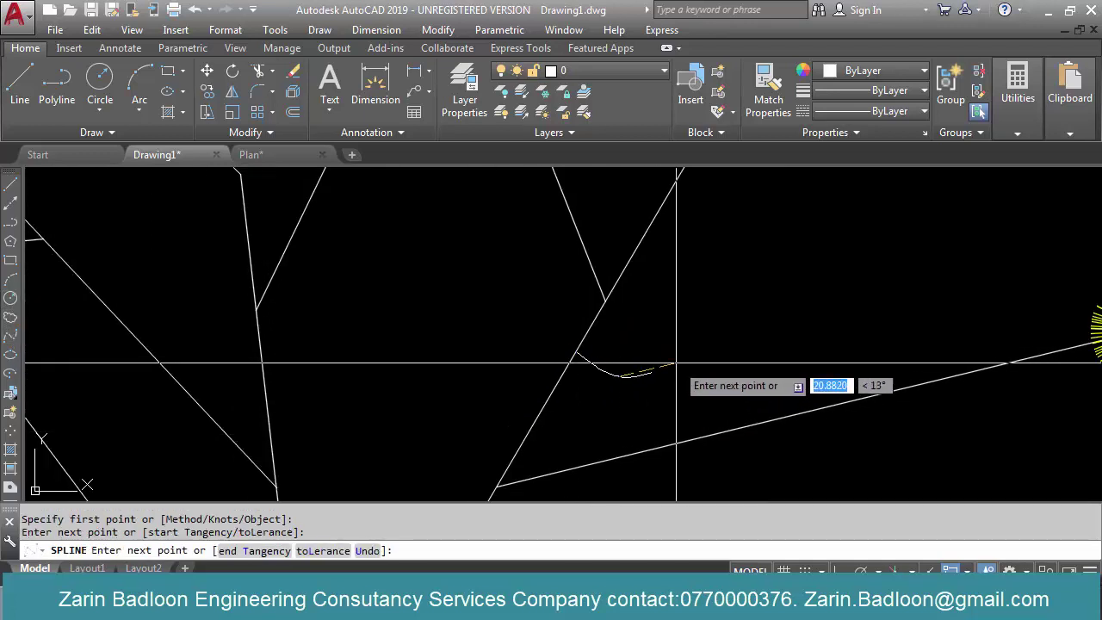
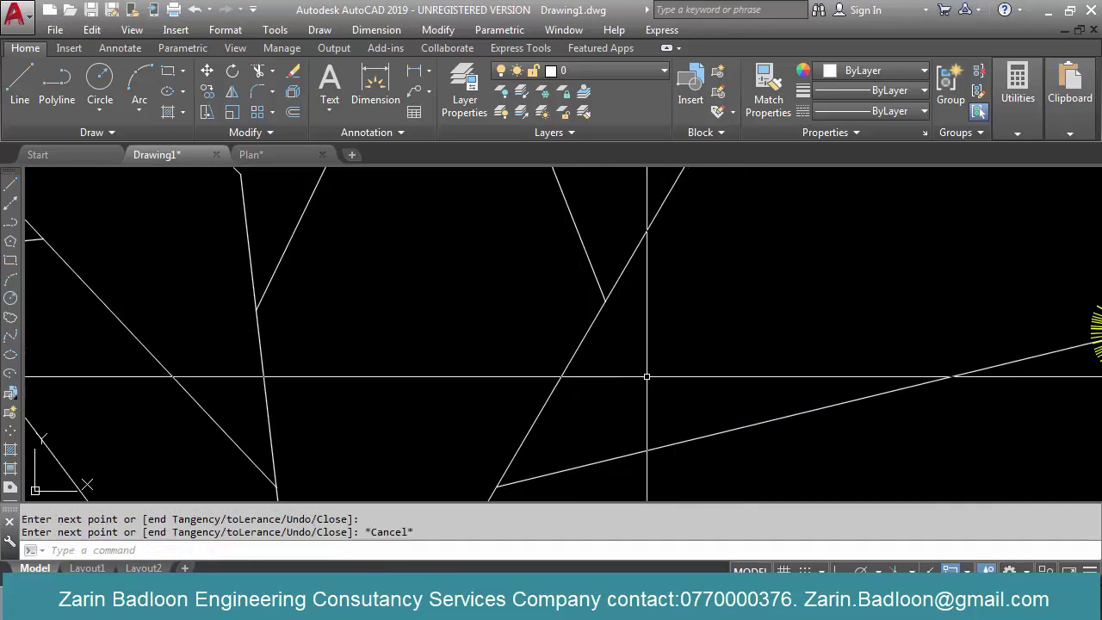
Draw a wavy spline as the leaf's lower edge, from the right main branch out to the leaf tip
{"action": "key", "text": "Return"}
{"action": "left_click", "coordinate": [581, 354]}
{"action": "left_click", "coordinate": [601, 379]}
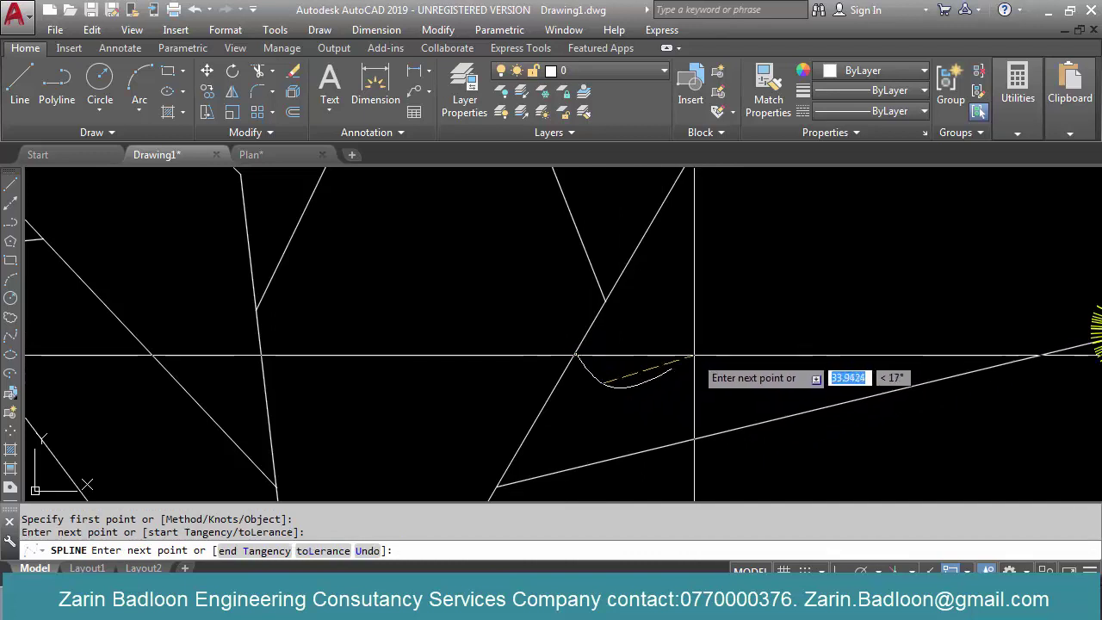
{"action": "key", "text": "Return"}
Draw a second spline arching from the leaf tip back to the branch to form the leaf's upper edge
{"action": "key", "text": "Return"}
{"action": "left_click", "coordinate": [773, 347]}
{"action": "left_click", "coordinate": [752, 321]}
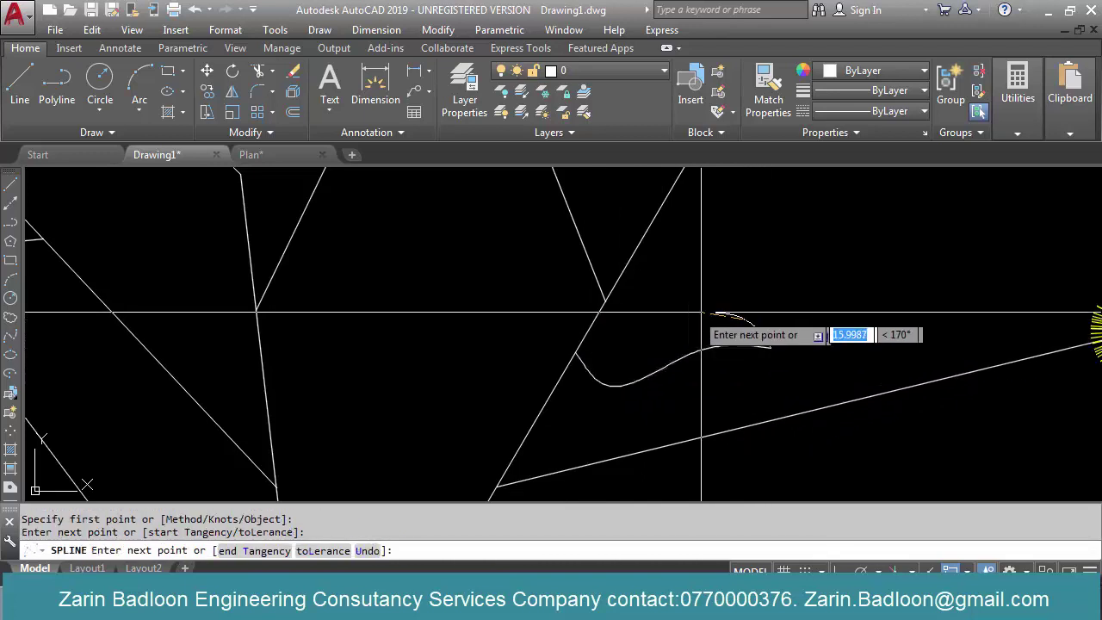
{"action": "left_click", "coordinate": [652, 296]}
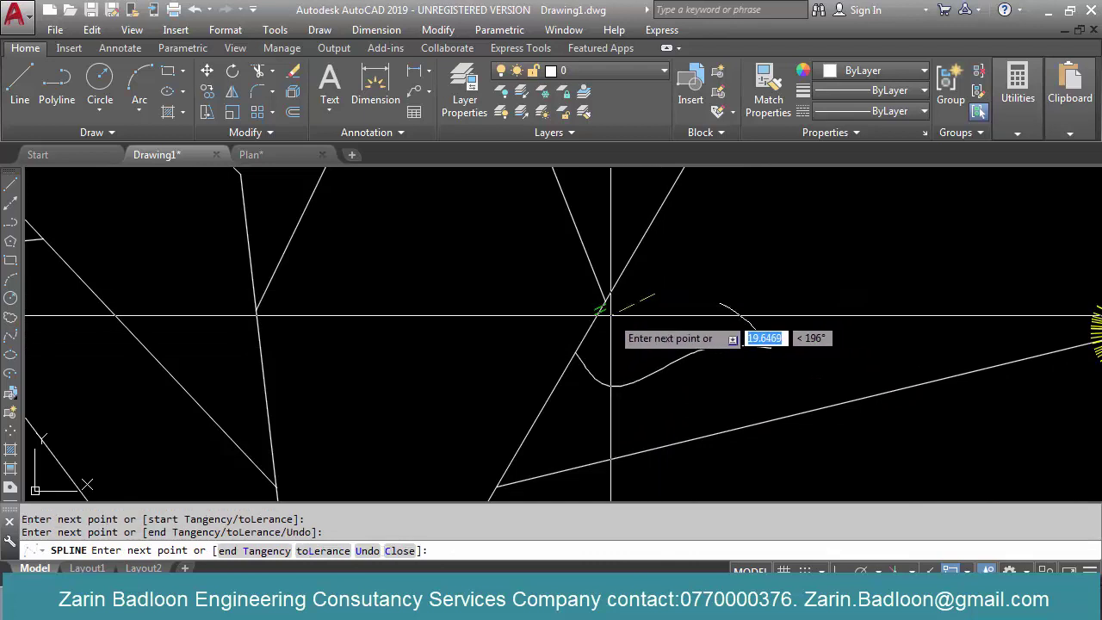
{"action": "left_click", "coordinate": [576, 352]}
{"action": "key", "text": "Return"}
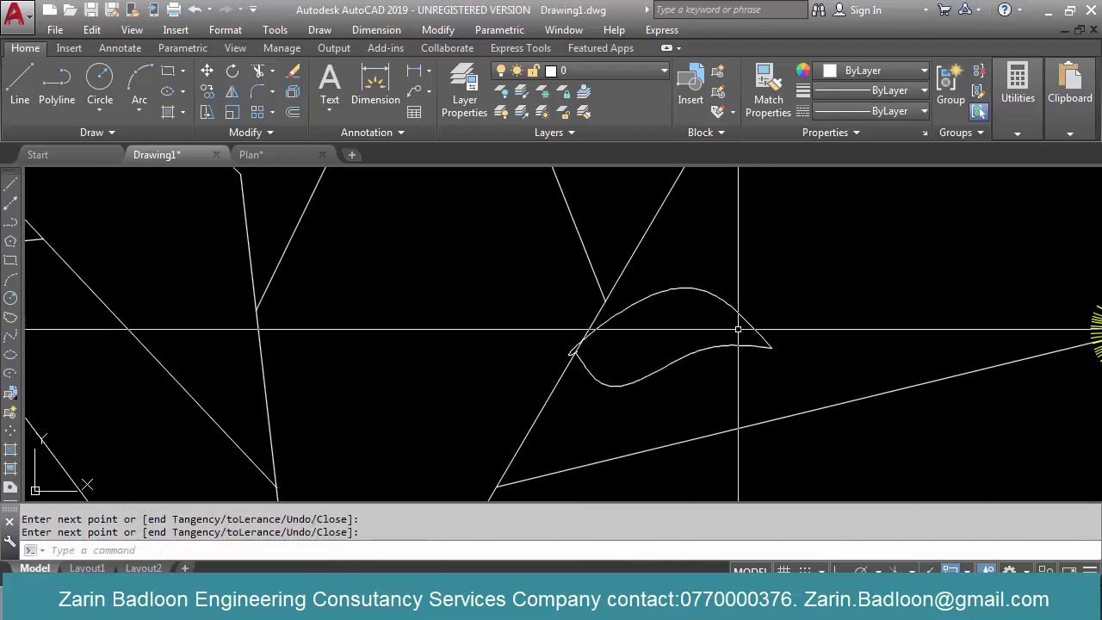
Try to fill the closed leaf outline on the right main branch with a solid hatch
{"action": "scroll", "coordinate": [592, 347], "scroll_direction": "up", "scroll_amount": 4}
{"action": "scroll", "coordinate": [614, 347], "scroll_direction": "down", "scroll_amount": 8}
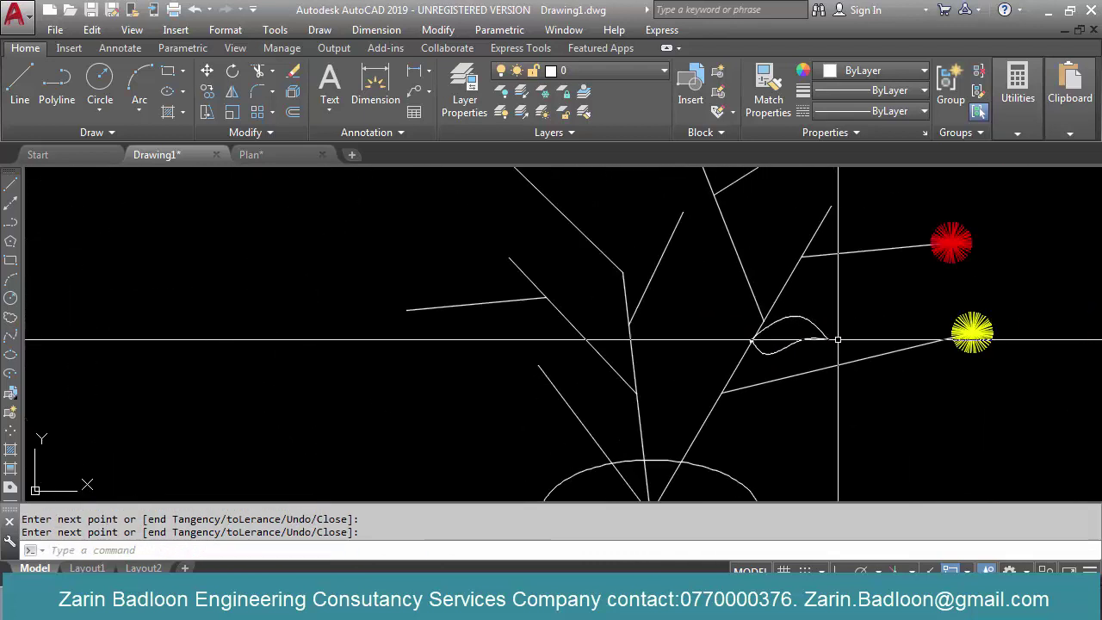
{"action": "scroll", "coordinate": [758, 346], "scroll_direction": "up", "scroll_amount": 5}
{"action": "scroll", "coordinate": [684, 368], "scroll_direction": "down", "scroll_amount": 6}
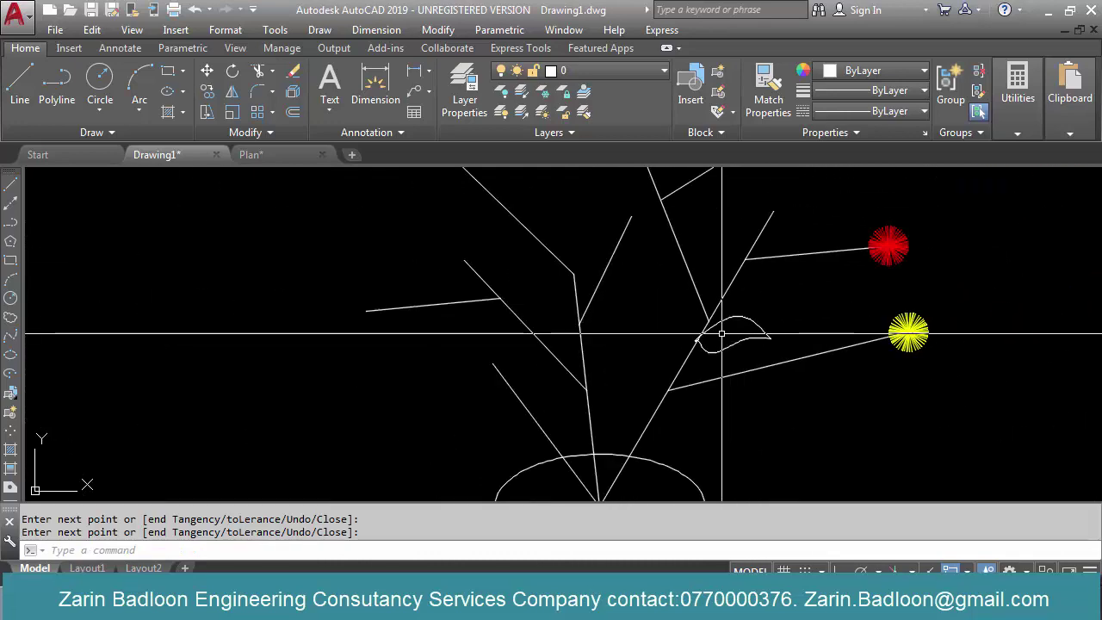
{"action": "type", "text": "h"}
{"action": "key", "text": "Return"}
{"action": "left_click", "coordinate": [730, 331]}
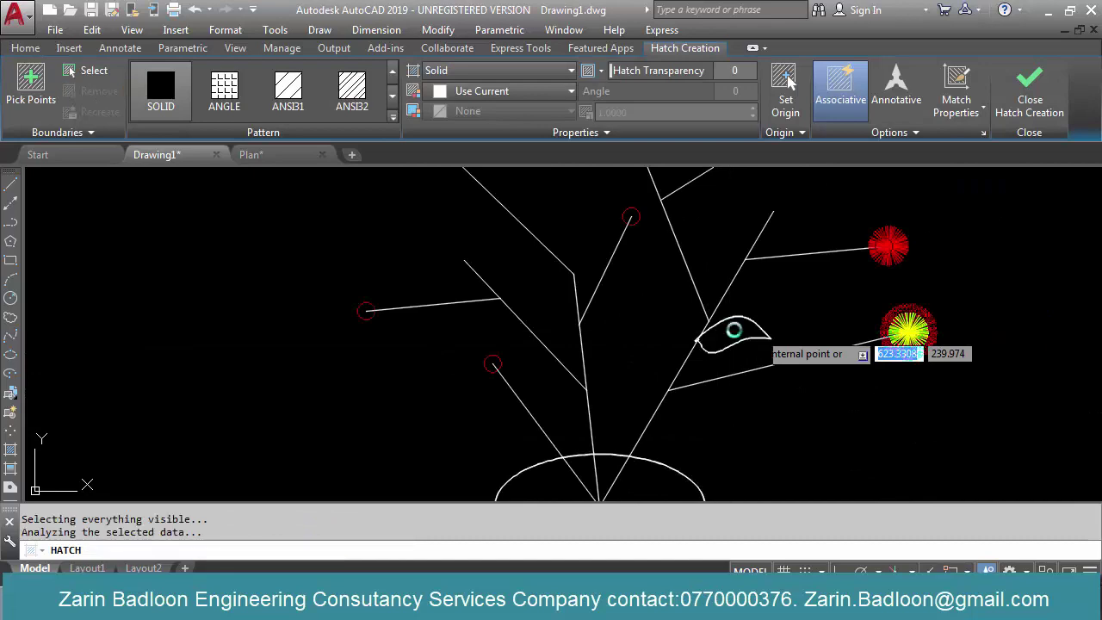
{"action": "left_click", "coordinate": [725, 172]}
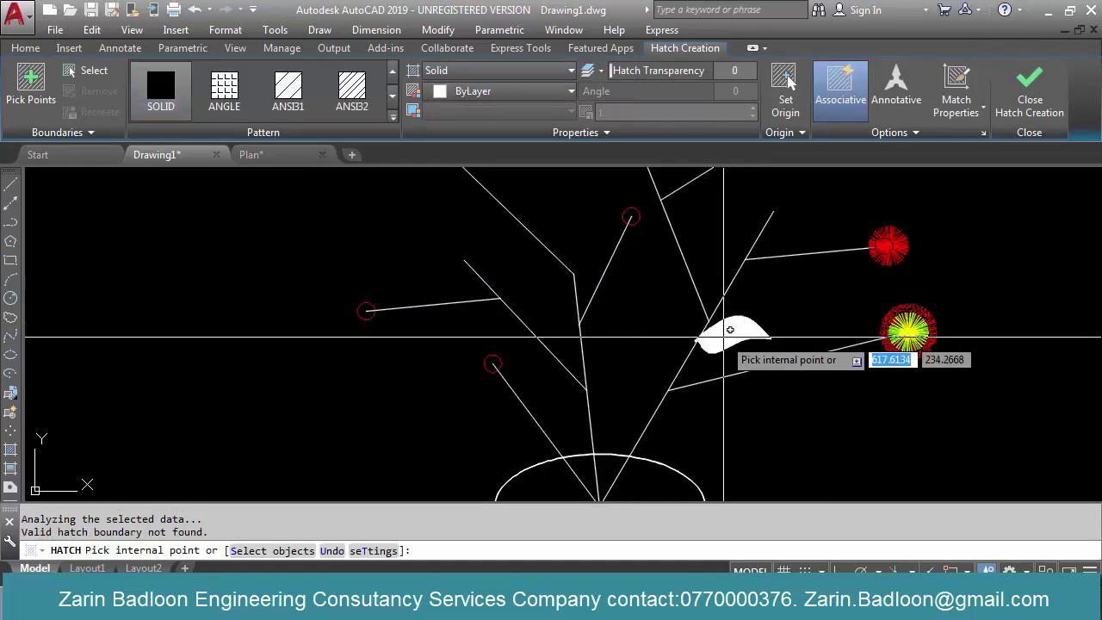
{"action": "left_click", "coordinate": [739, 337]}
{"action": "left_click", "coordinate": [714, 339]}
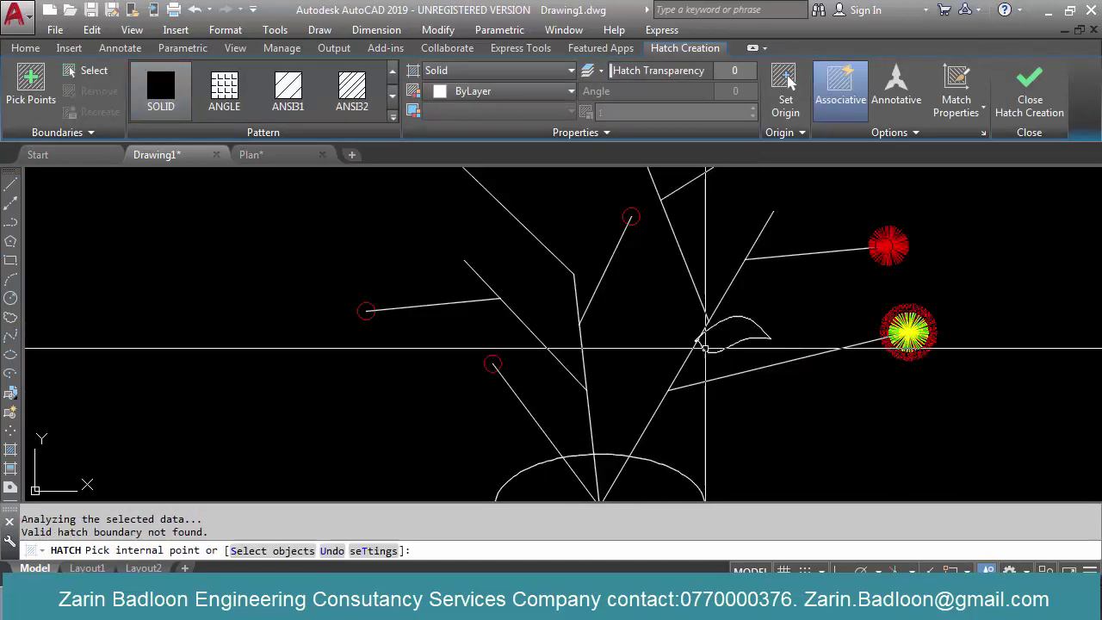
{"action": "key", "text": "Escape"}
Stretch the upper leaf spline's branch end onto the point where the lower spline meets the right main branch
{"action": "scroll", "coordinate": [701, 328], "scroll_direction": "up", "scroll_amount": 4}
{"action": "left_click", "coordinate": [674, 315]}
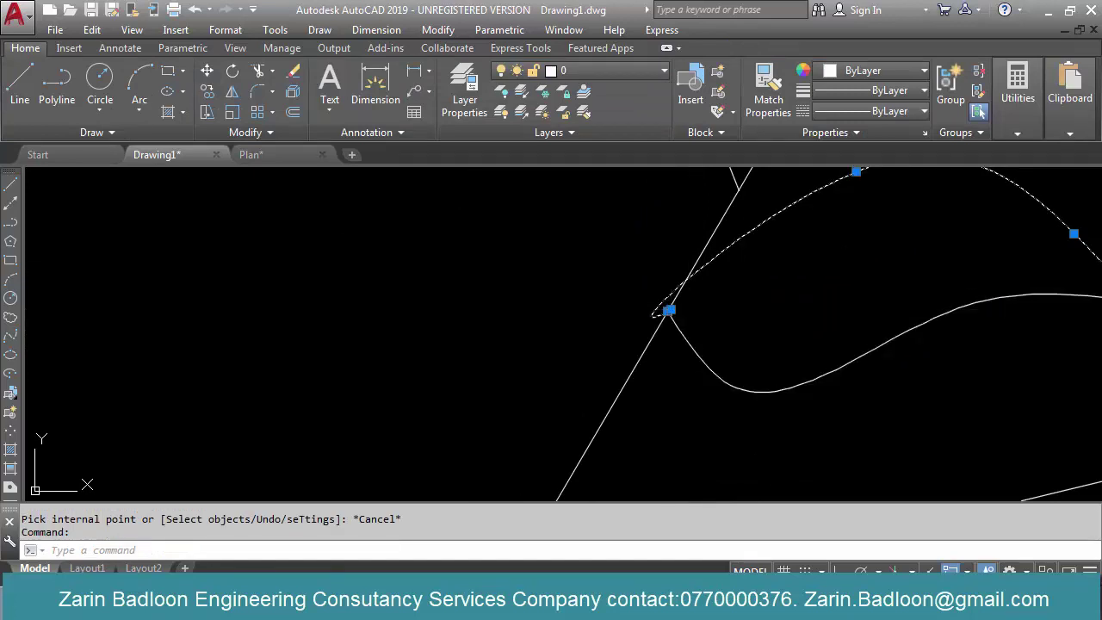
{"action": "left_click", "coordinate": [670, 310]}
{"action": "scroll", "coordinate": [672, 339], "scroll_direction": "up", "scroll_amount": 8}
{"action": "scroll", "coordinate": [632, 359], "scroll_direction": "down", "scroll_amount": 4}
{"action": "scroll", "coordinate": [622, 261], "scroll_direction": "up", "scroll_amount": 8}
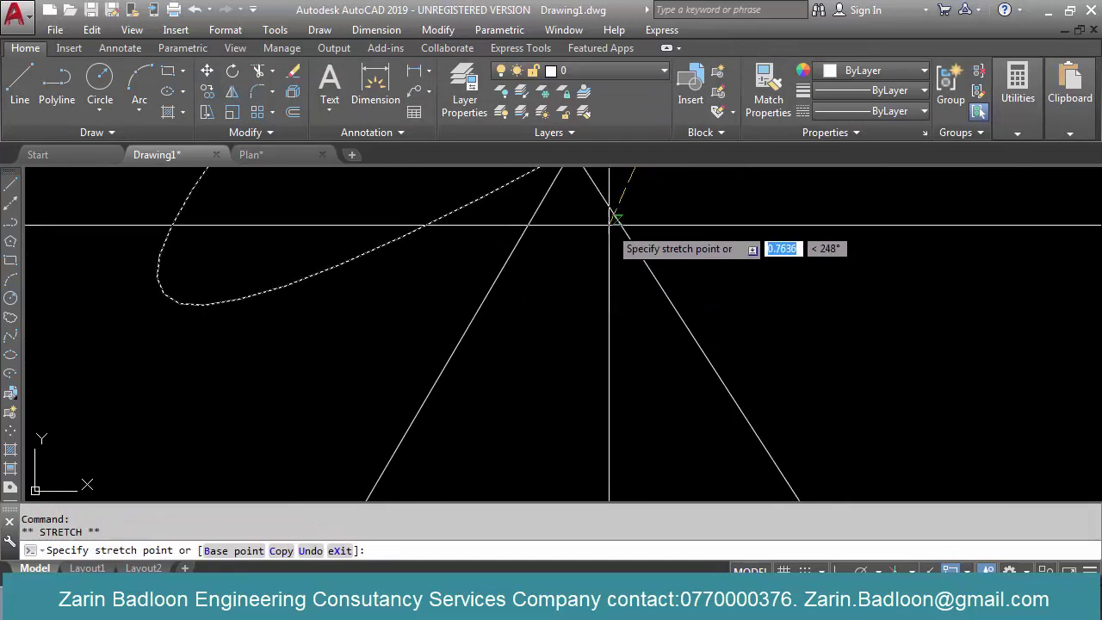
{"action": "scroll", "coordinate": [609, 224], "scroll_direction": "down", "scroll_amount": 4}
{"action": "middle_click_drag", "start_coordinate": [612, 243], "coordinate": [603, 383]}
{"action": "scroll", "coordinate": [591, 338], "scroll_direction": "up", "scroll_amount": 8}
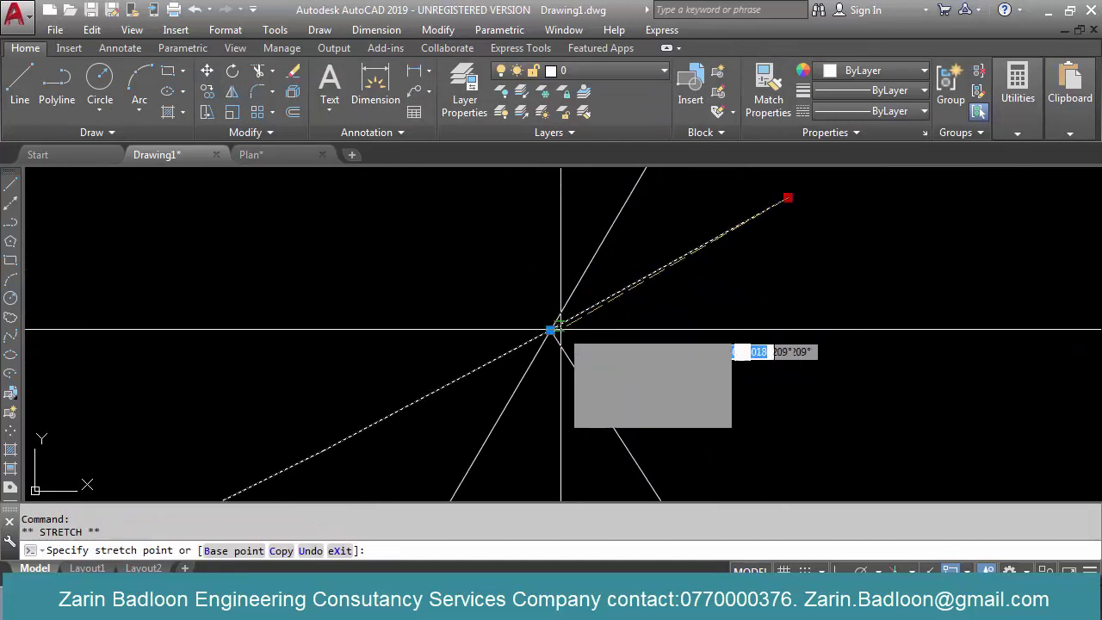
{"action": "left_click", "coordinate": [558, 329]}
{"action": "scroll", "coordinate": [685, 445], "scroll_direction": "down", "scroll_amount": 6}
{"action": "key", "text": "Escape"}
{"action": "scroll", "coordinate": [551, 356], "scroll_direction": "down", "scroll_amount": 8}
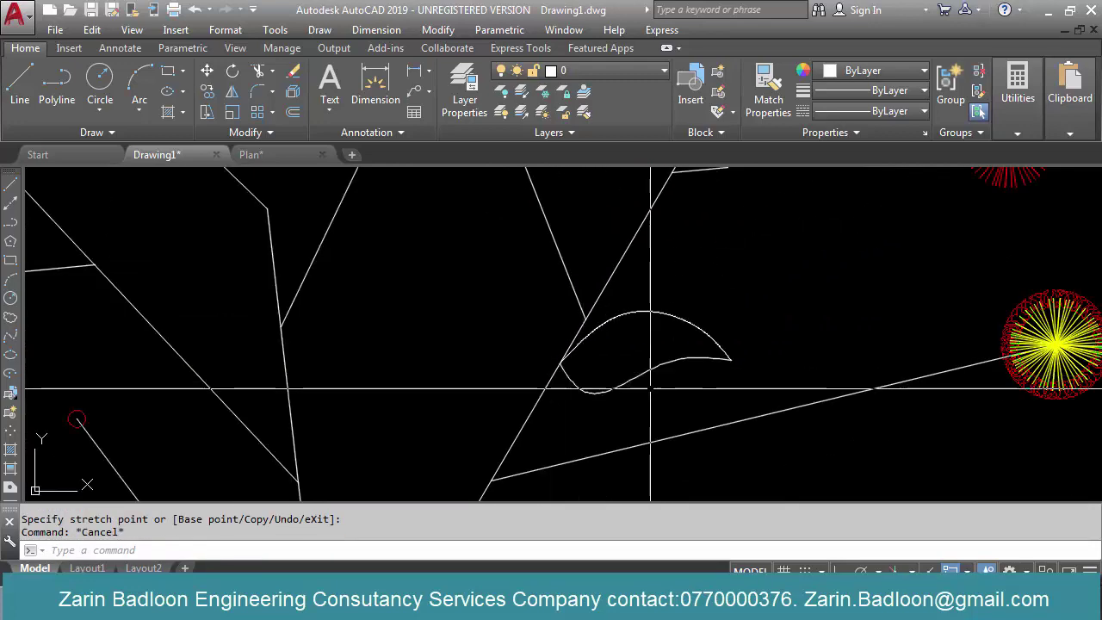
Fill the leaf with a solid hatch and set the hatch colour to green
{"action": "scroll", "coordinate": [616, 351], "scroll_direction": "up", "scroll_amount": 2}
{"action": "type", "text": "h"}
{"action": "key", "text": "Return"}
{"action": "left_click", "coordinate": [582, 340]}
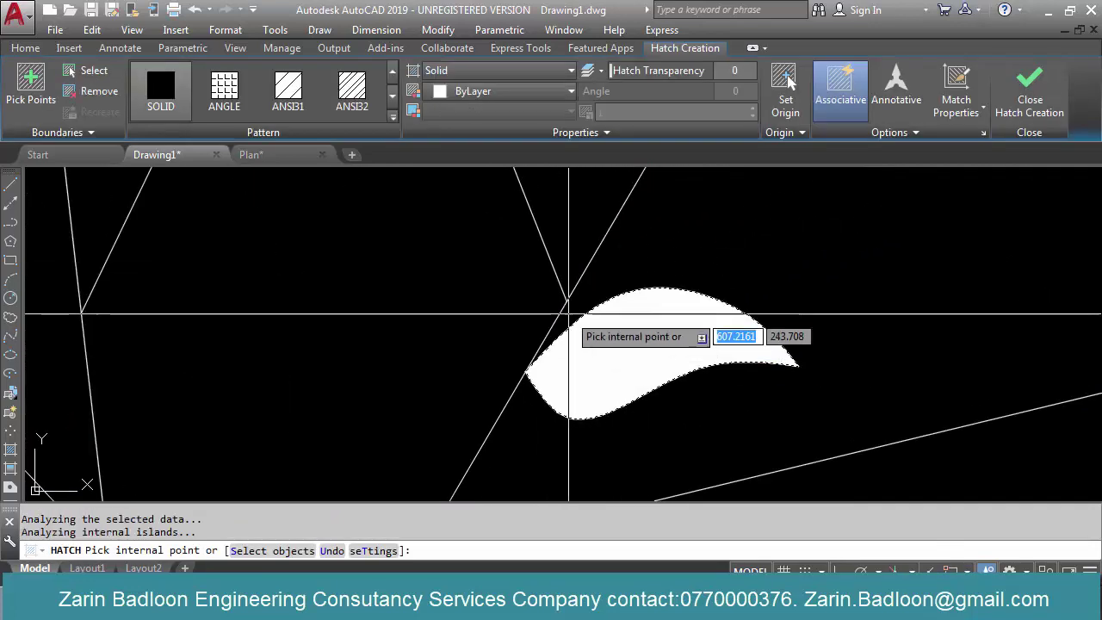
{"action": "left_click", "coordinate": [499, 93]}
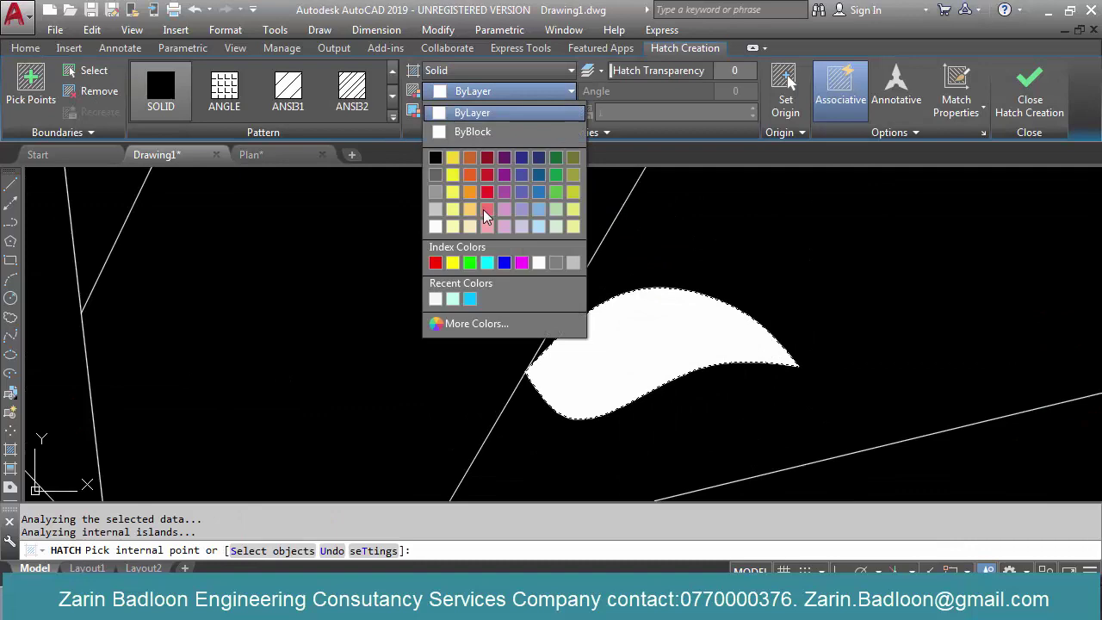
{"action": "left_click", "coordinate": [468, 263]}
{"action": "key", "text": "Escape"}
{"action": "scroll", "coordinate": [590, 302], "scroll_direction": "down", "scroll_amount": 8}
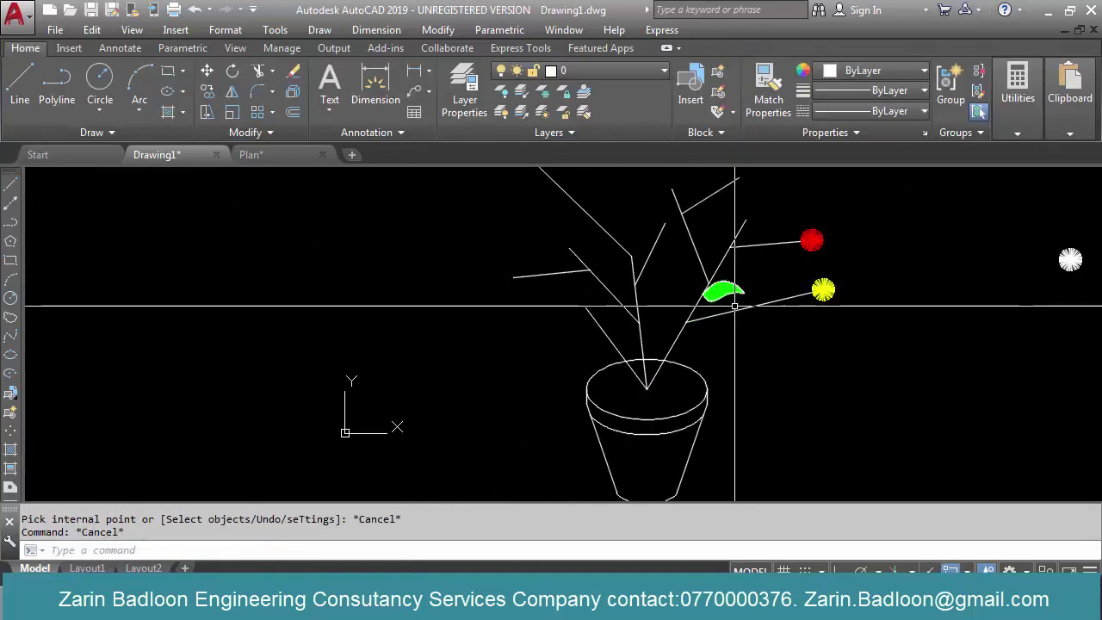
Copy the green leaf from its branch end to the right main branch, its inner side branch and the twig above
{"action": "scroll", "coordinate": [734, 298], "scroll_direction": "up", "scroll_amount": 4}
{"action": "type", "text": "e"}
{"action": "key", "text": "Return"}
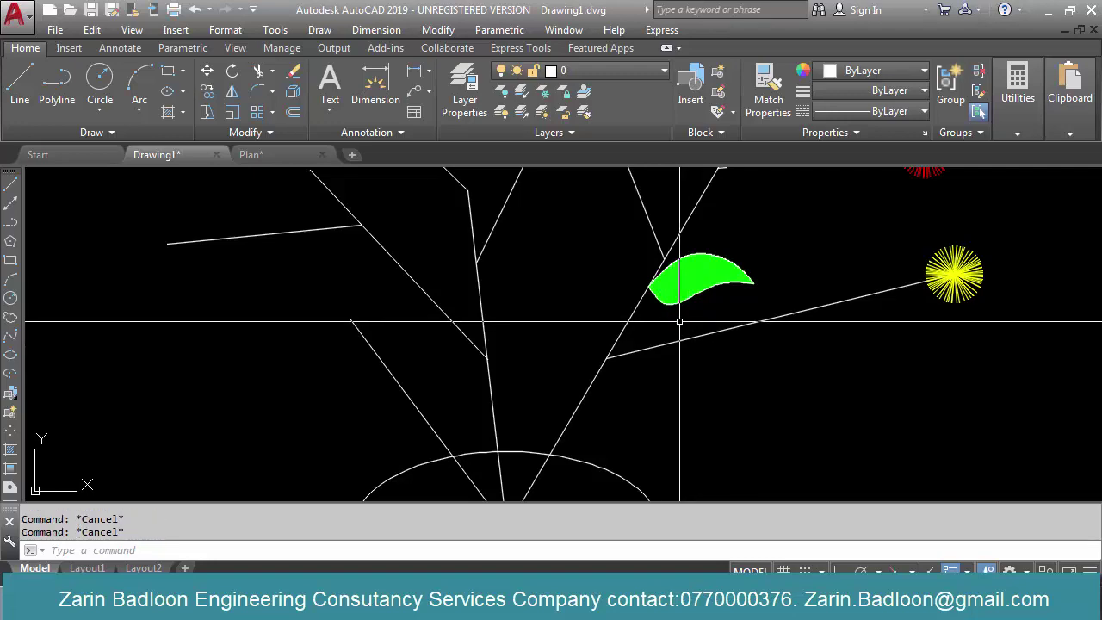
{"action": "type", "text": "o"}
{"action": "key", "text": "Return"}
{"action": "left_click", "coordinate": [756, 302]}
{"action": "left_click", "coordinate": [648, 255]}
{"action": "key", "text": "Return"}
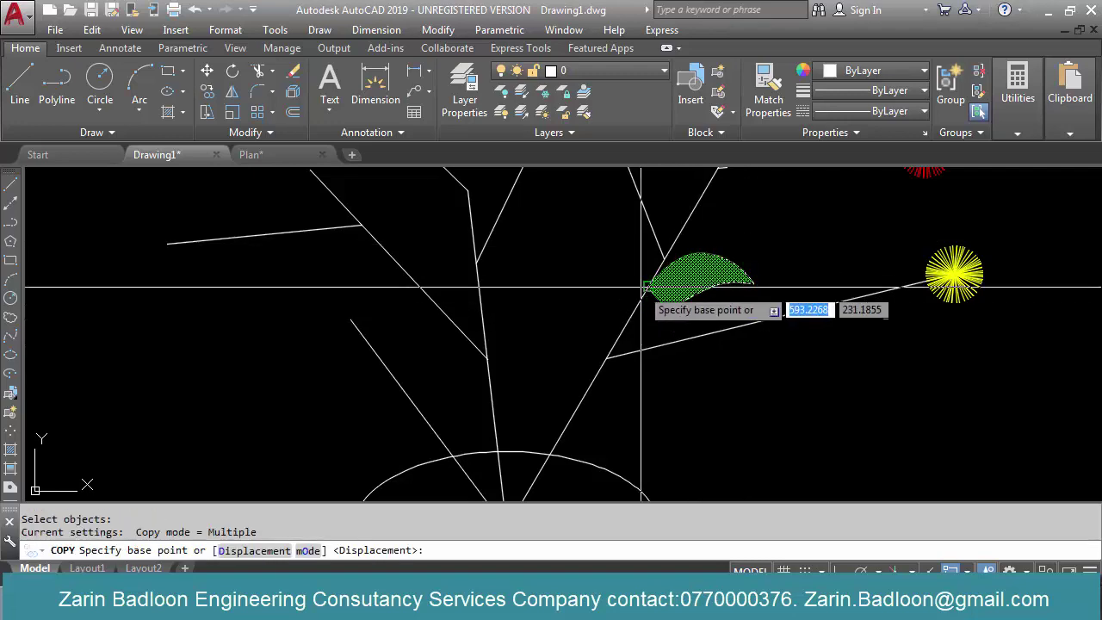
{"action": "left_click", "coordinate": [657, 277]}
{"action": "left_click", "coordinate": [702, 195]}
{"action": "scroll", "coordinate": [794, 334], "scroll_direction": "down", "scroll_amount": 4}
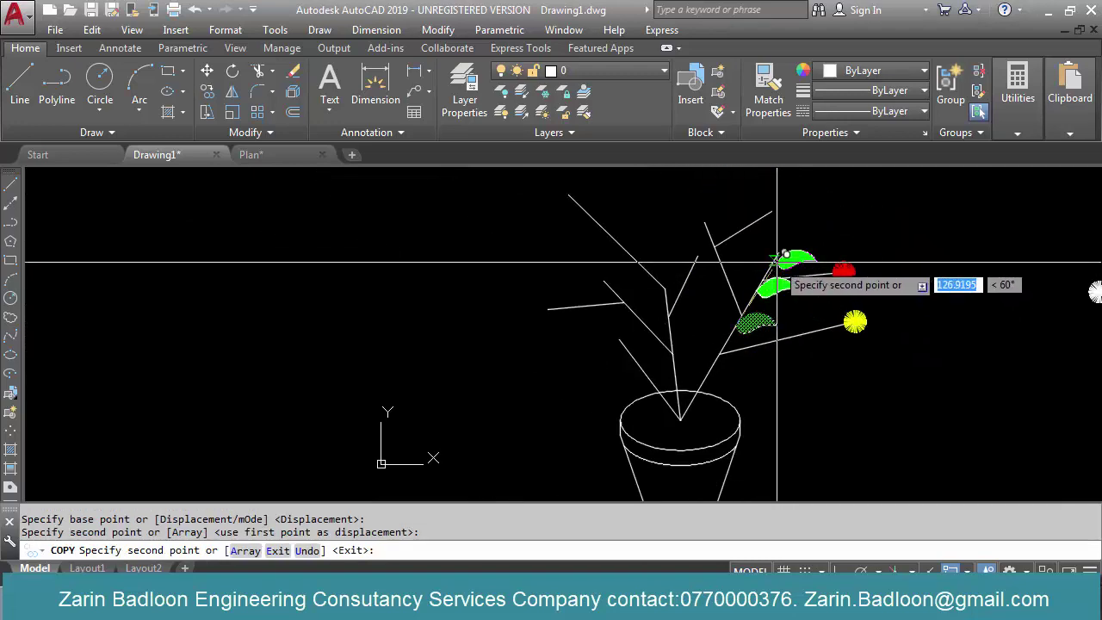
{"action": "scroll", "coordinate": [778, 261], "scroll_direction": "up", "scroll_amount": 4}
{"action": "left_click", "coordinate": [646, 298]}
{"action": "left_click", "coordinate": [621, 235]}
{"action": "left_click", "coordinate": [706, 178]}
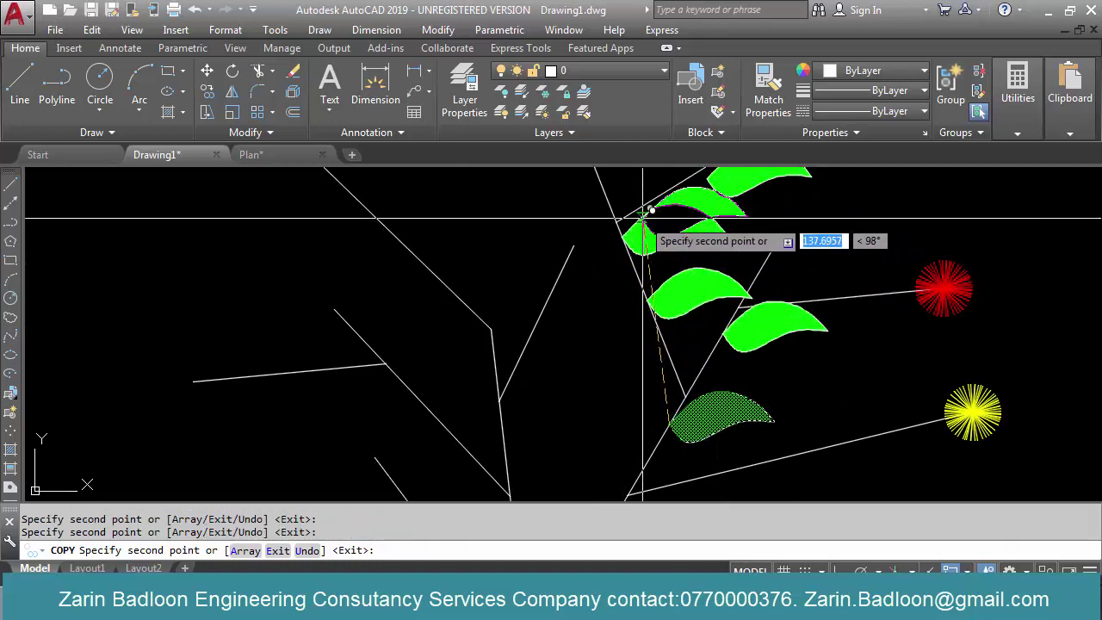
Place more leaf copies along the central stem, its side twig and the upper-left branch, plus one beside the right main branch
{"action": "scroll", "coordinate": [641, 233], "scroll_direction": "down", "scroll_amount": 3}
{"action": "left_click", "coordinate": [568, 438]}
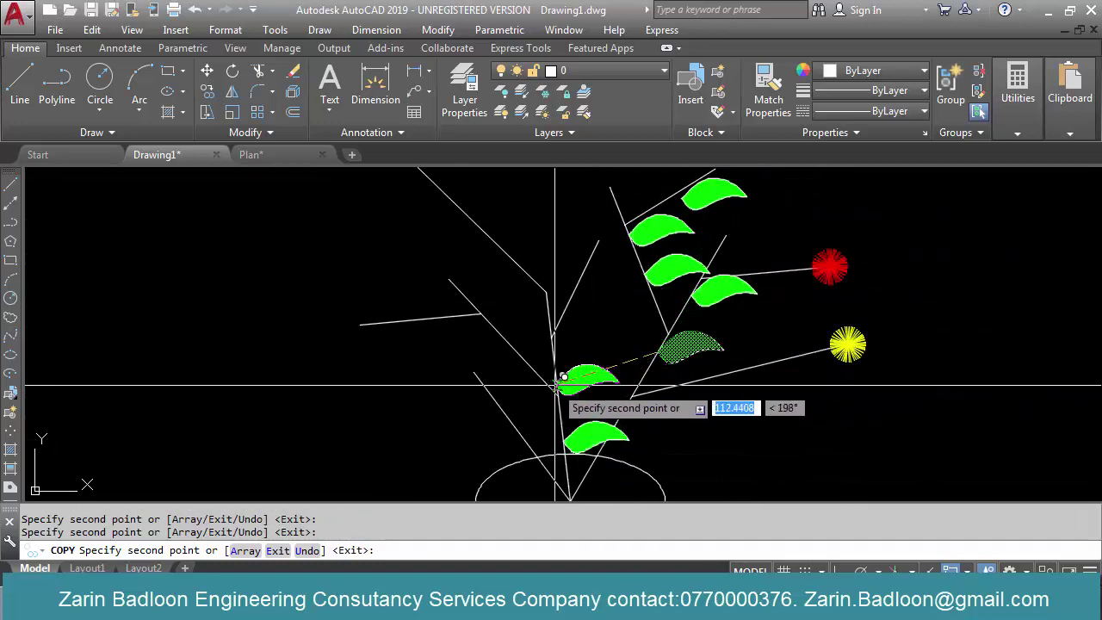
{"action": "left_click", "coordinate": [565, 383]}
{"action": "left_click", "coordinate": [568, 316]}
{"action": "left_click", "coordinate": [589, 274]}
{"action": "left_click", "coordinate": [510, 270]}
{"action": "left_click", "coordinate": [484, 192]}
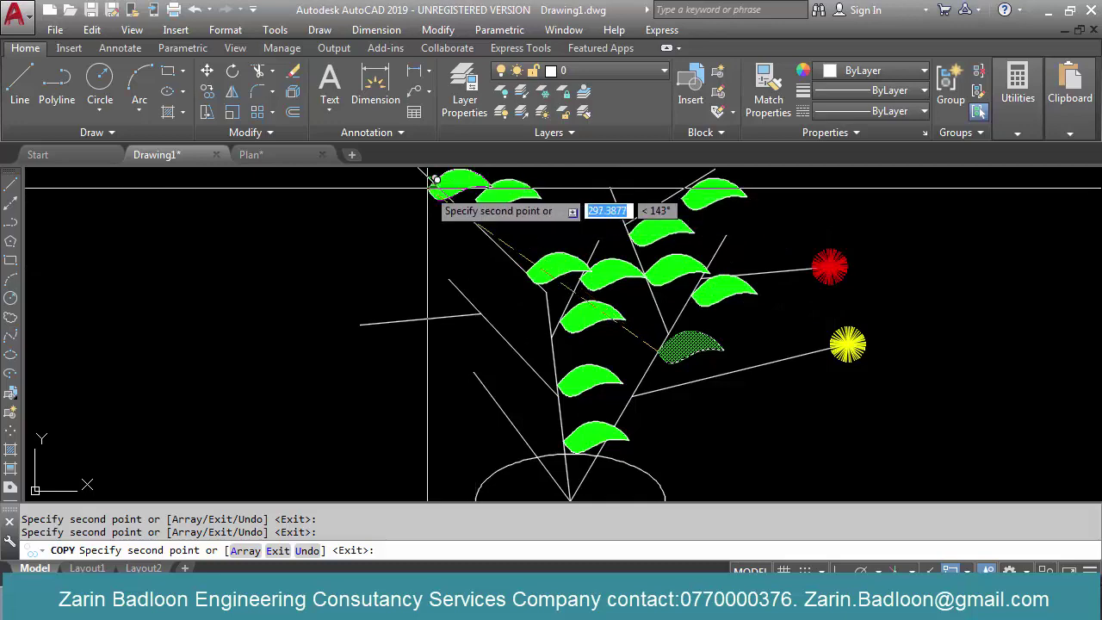
{"action": "left_click", "coordinate": [504, 226]}
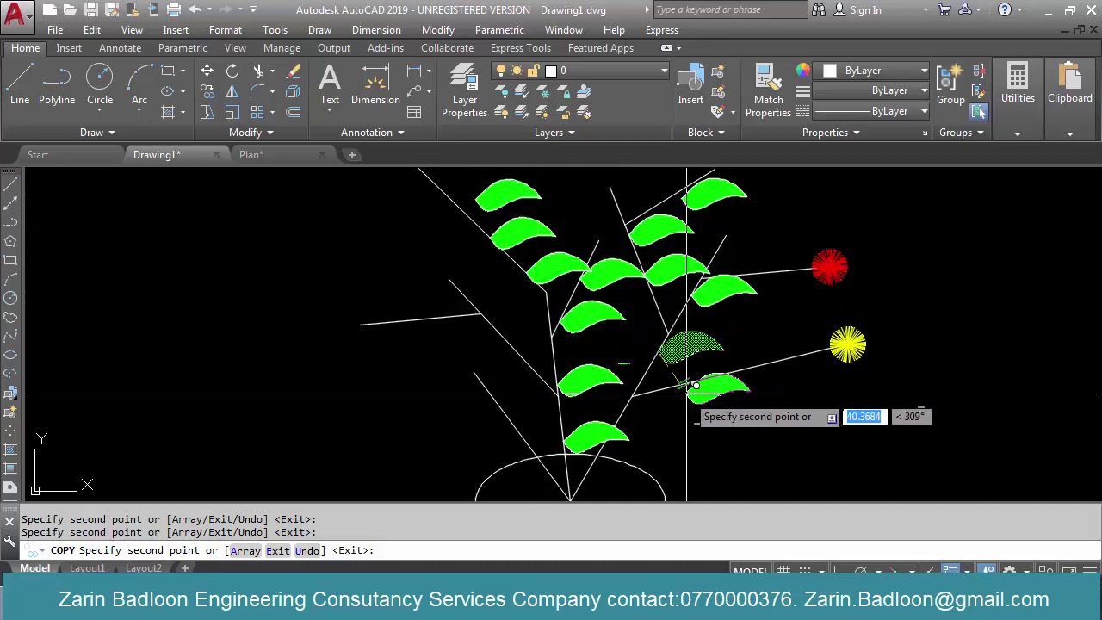
{"action": "left_click", "coordinate": [628, 341]}
{"action": "key", "text": "Return"}
Try to mirror the second-lowest leaf on the central stem about a near-vertical line through its branch end
{"action": "scroll", "coordinate": [669, 379], "scroll_direction": "up", "scroll_amount": 5}
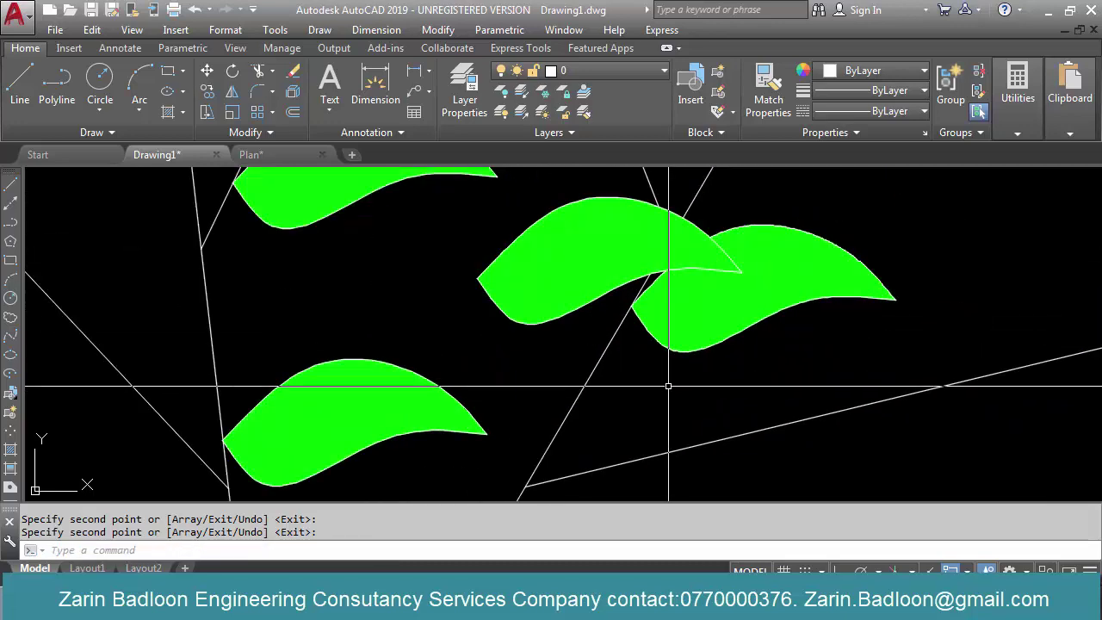
{"action": "type", "text": "mi"}
{"action": "key", "text": "Return"}
{"action": "scroll", "coordinate": [659, 390], "scroll_direction": "down", "scroll_amount": 2}
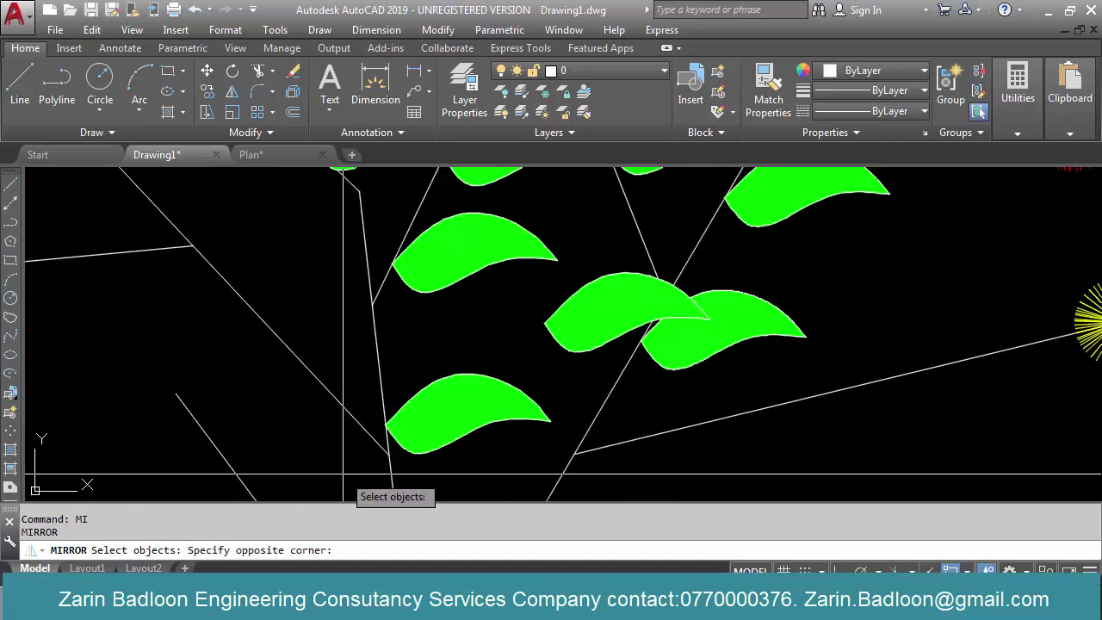
{"action": "left_click", "coordinate": [578, 344]}
{"action": "key", "text": "Return"}
{"action": "left_click", "coordinate": [385, 435]}
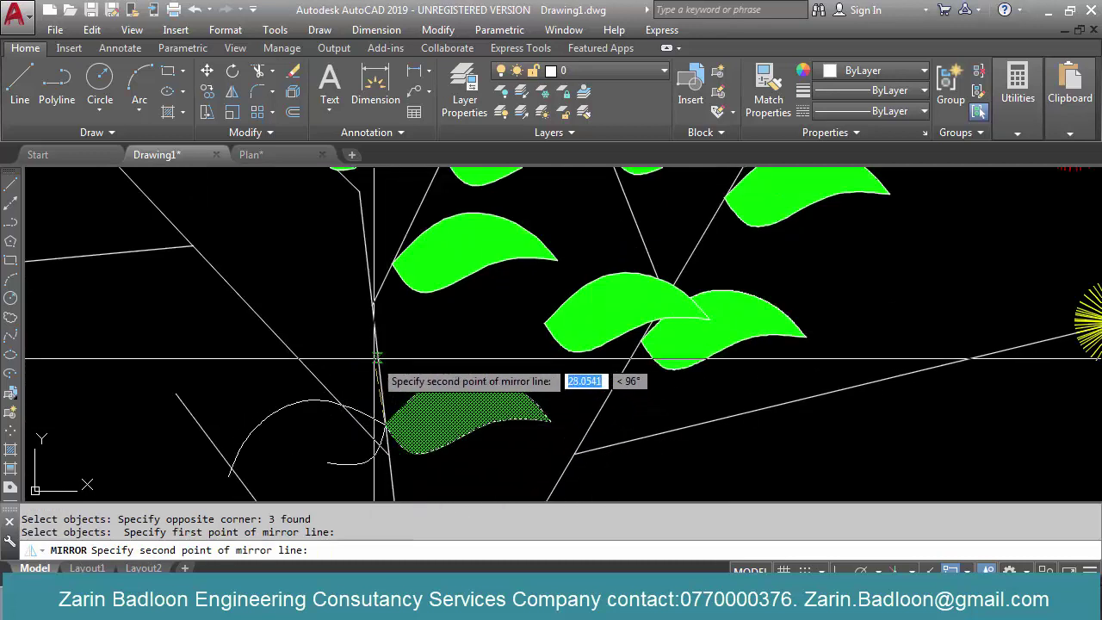
{"action": "left_click", "coordinate": [388, 397]}
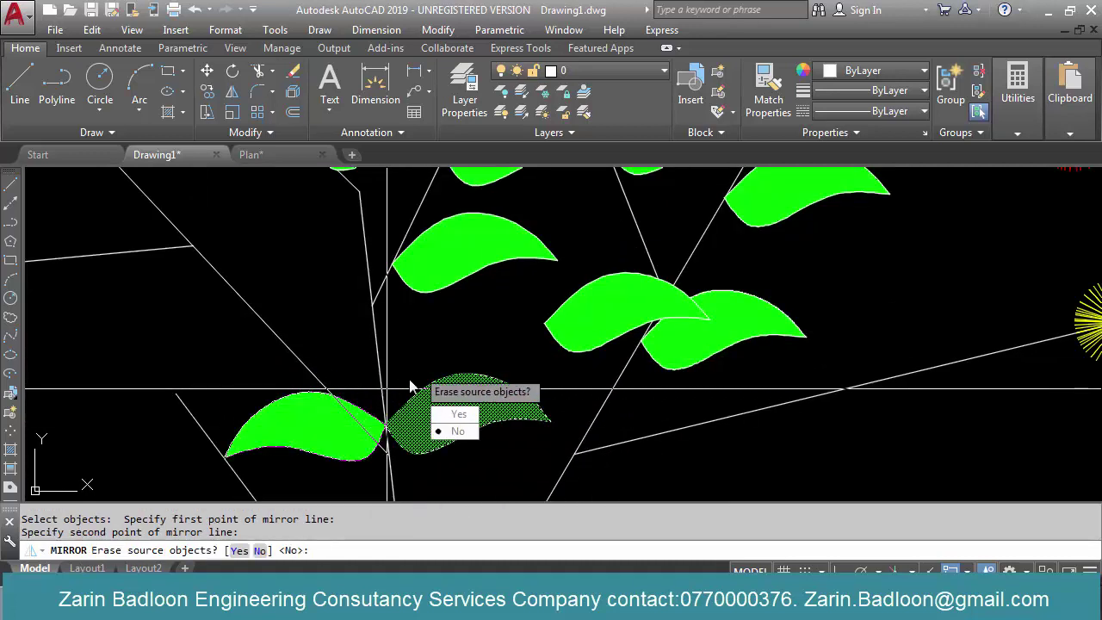
{"action": "key", "text": "Escape"}
Mirror the second-lowest central-stem leaf about a line through its branch end leaning slightly right, keeping the source objects
{"action": "key", "text": "Return"}
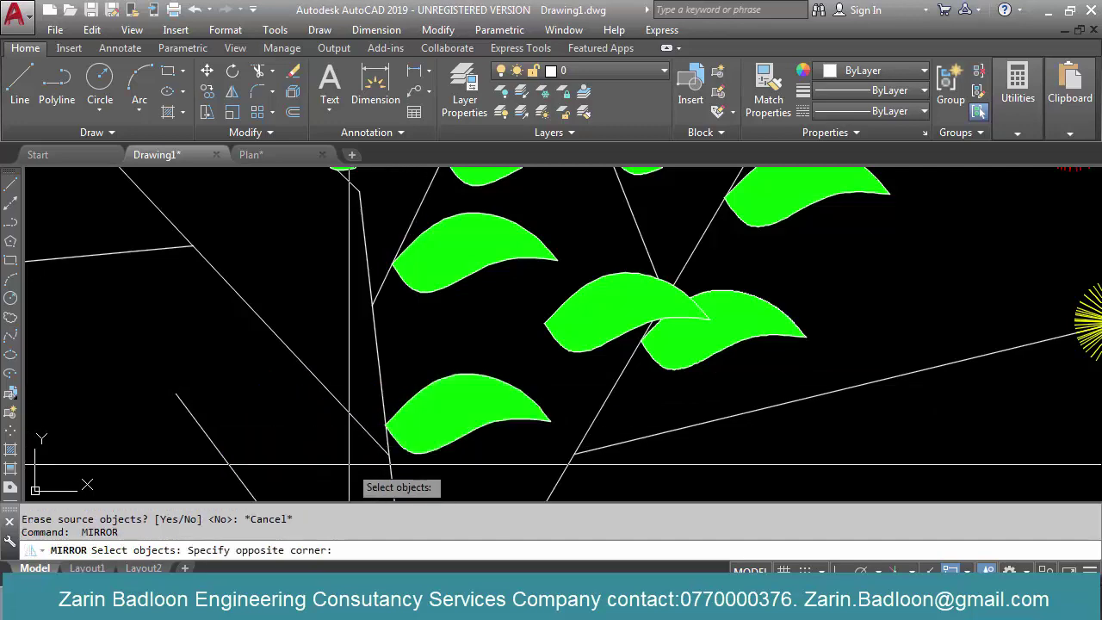
{"action": "left_click", "coordinate": [349, 463]}
{"action": "left_click", "coordinate": [565, 348]}
{"action": "key", "text": "Return"}
{"action": "left_click", "coordinate": [387, 420]}
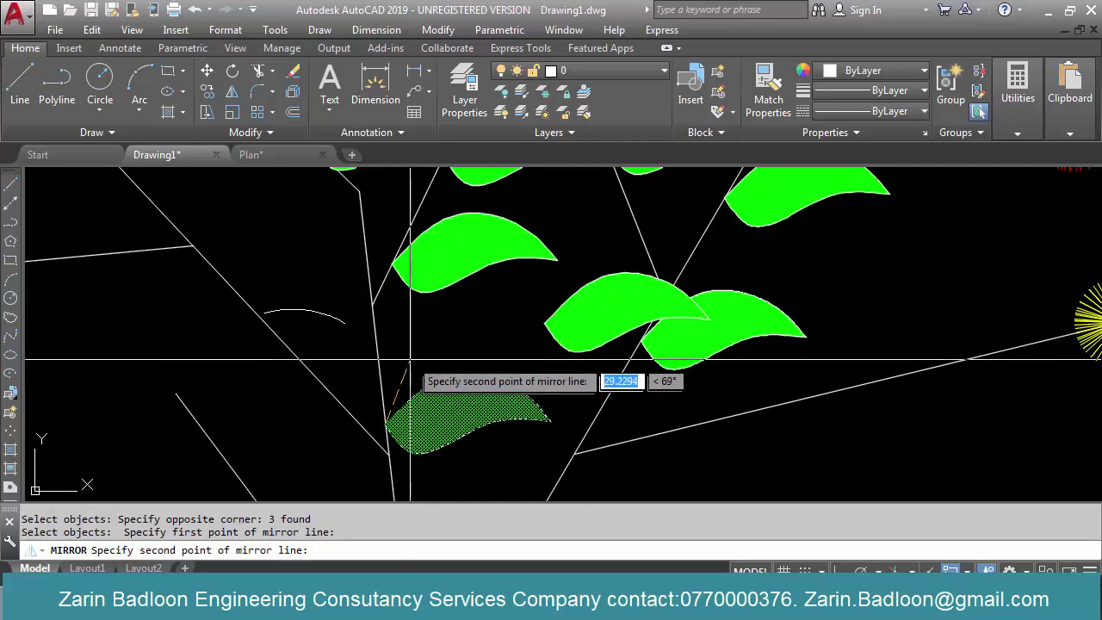
{"action": "left_click", "coordinate": [400, 328]}
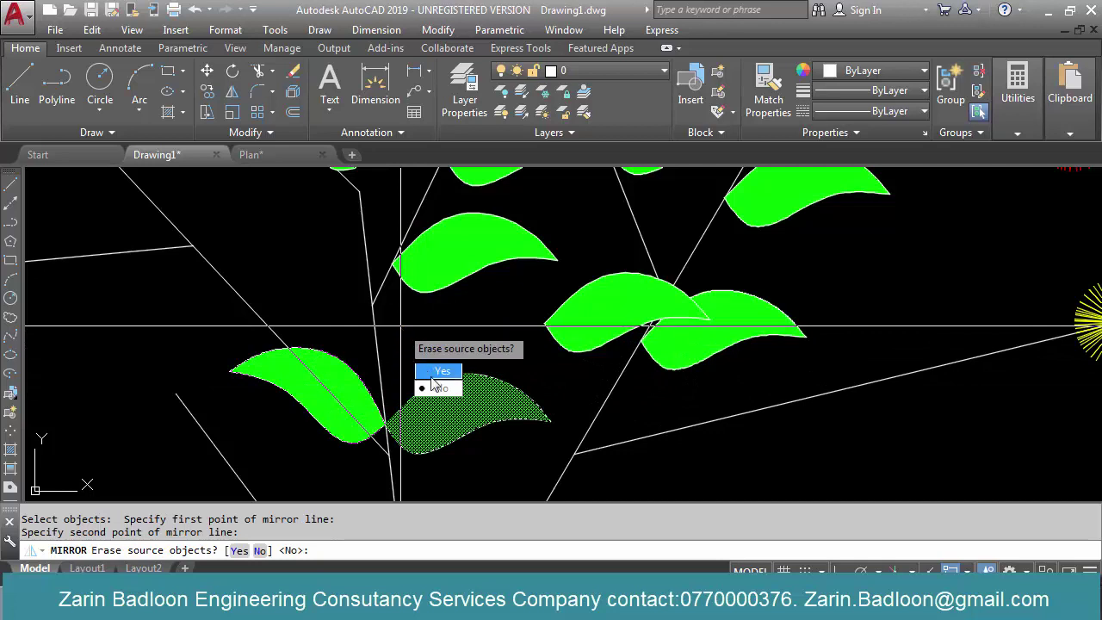
{"action": "type", "text": "N"}
{"action": "key", "text": "Return"}
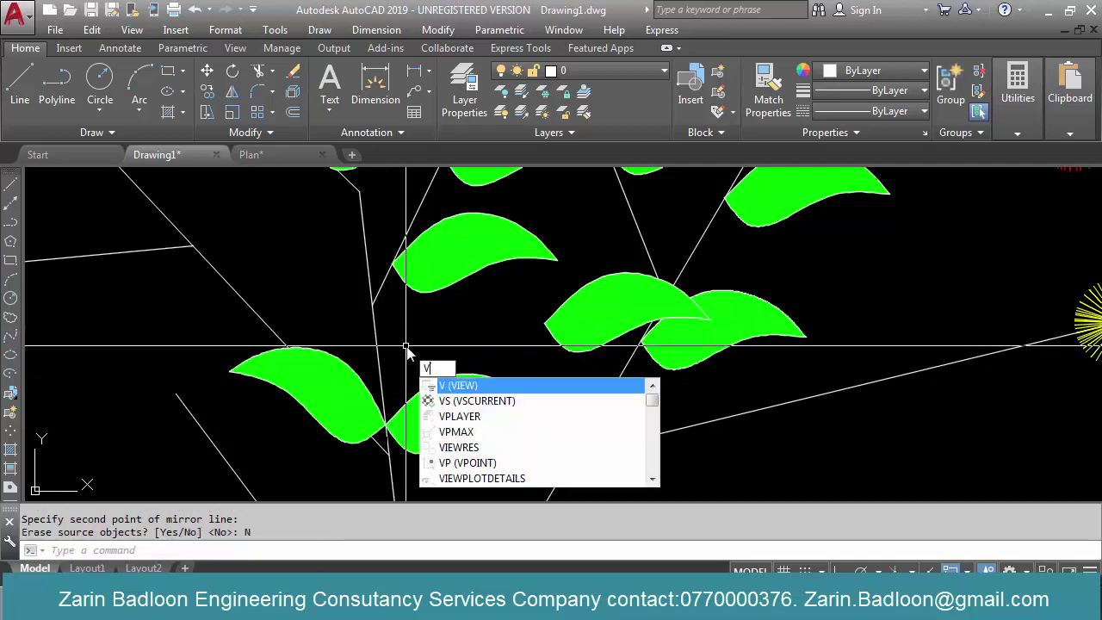
{"action": "key", "text": "Escape"}
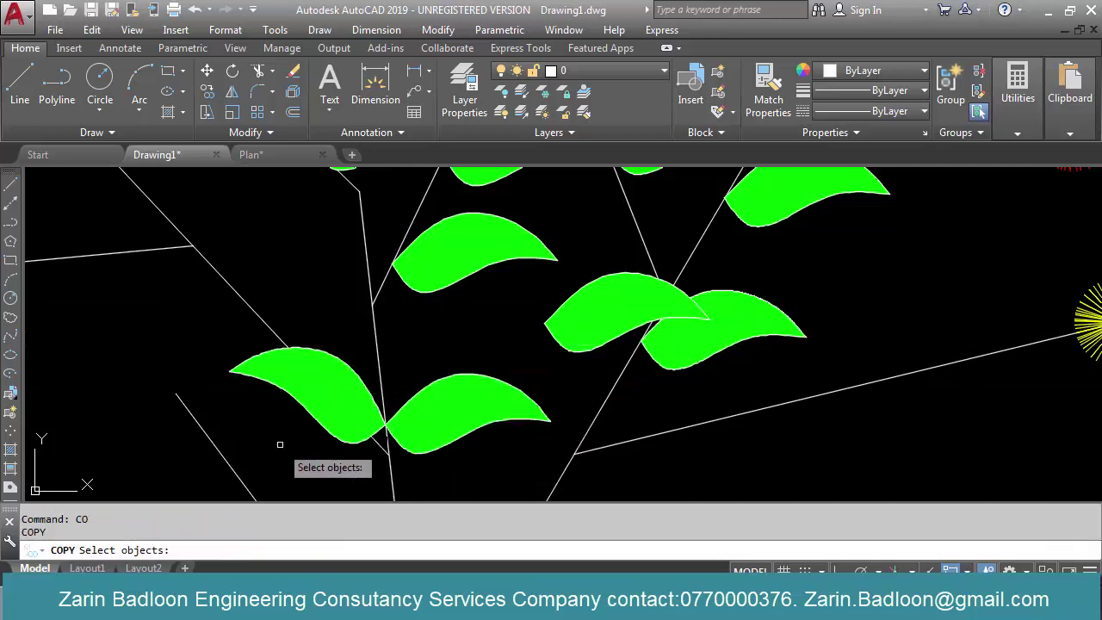
Copy the mirrored leaf from its branch end to the central stem and along the upper, middle and lower left branches
{"action": "left_click", "coordinate": [168, 463]}
{"action": "left_click", "coordinate": [420, 340]}
{"action": "key", "text": "Return"}
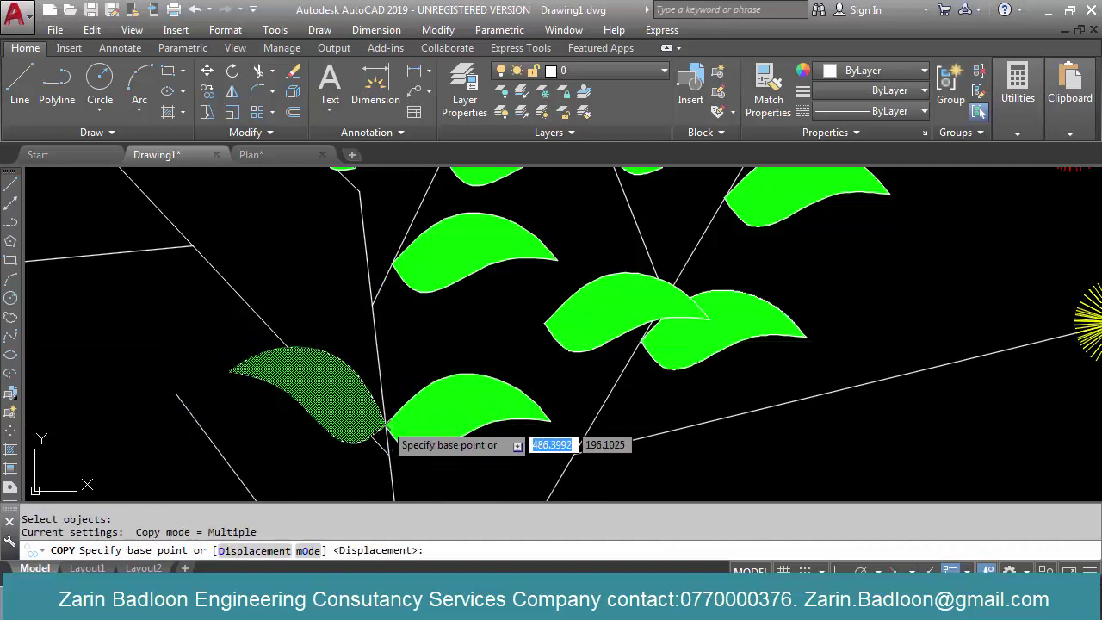
{"action": "left_click", "coordinate": [379, 422]}
{"action": "left_click", "coordinate": [373, 308]}
{"action": "scroll", "coordinate": [365, 302], "scroll_direction": "down", "scroll_amount": 6}
{"action": "left_click", "coordinate": [308, 289]}
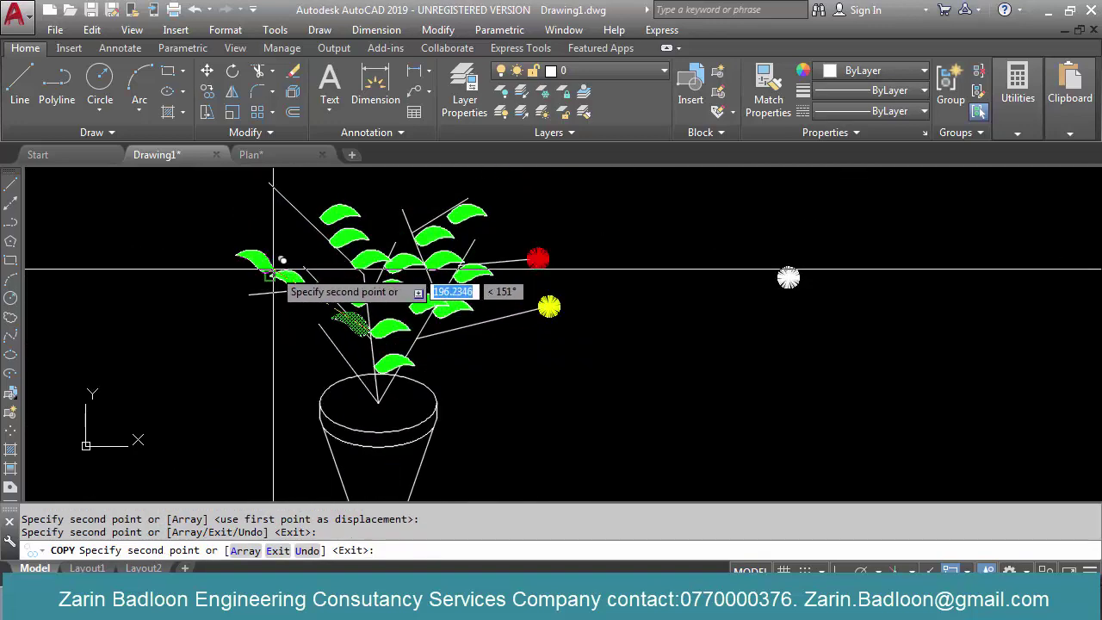
{"action": "left_click", "coordinate": [271, 273]}
{"action": "left_click", "coordinate": [320, 232]}
{"action": "left_click", "coordinate": [283, 198]}
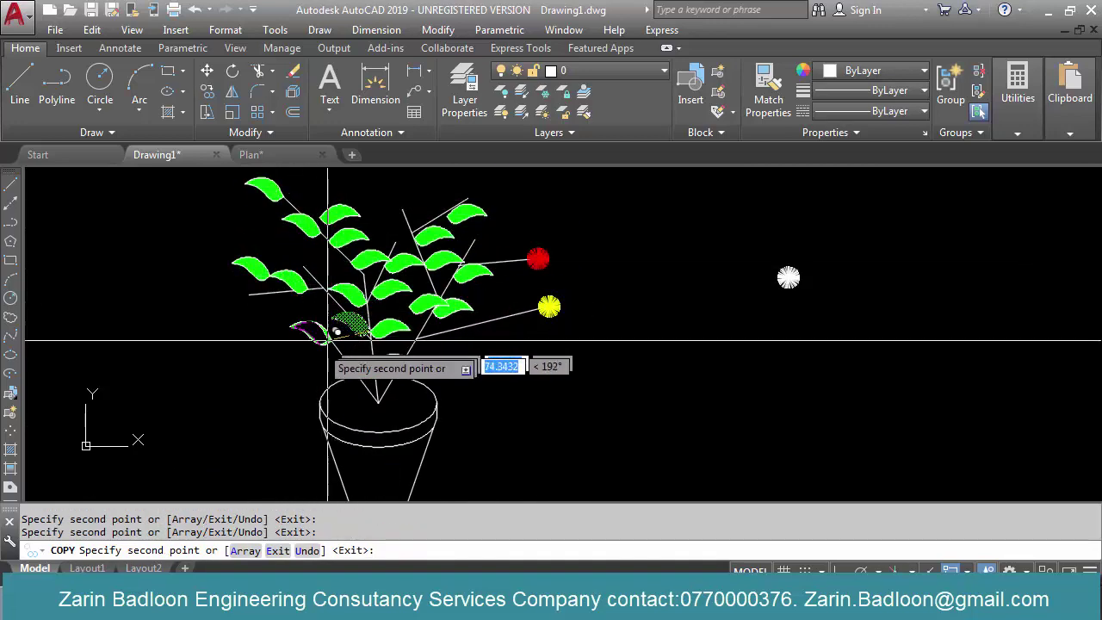
{"action": "left_click", "coordinate": [325, 342]}
{"action": "left_click", "coordinate": [332, 343]}
{"action": "left_click", "coordinate": [358, 376]}
Place mirrored leaf copies along the right main branch and the side branches leading to the yellow and red flowers
{"action": "left_click", "coordinate": [408, 353]}
{"action": "left_click", "coordinate": [426, 321]}
{"action": "left_click", "coordinate": [458, 339]}
{"action": "left_click", "coordinate": [511, 316]}
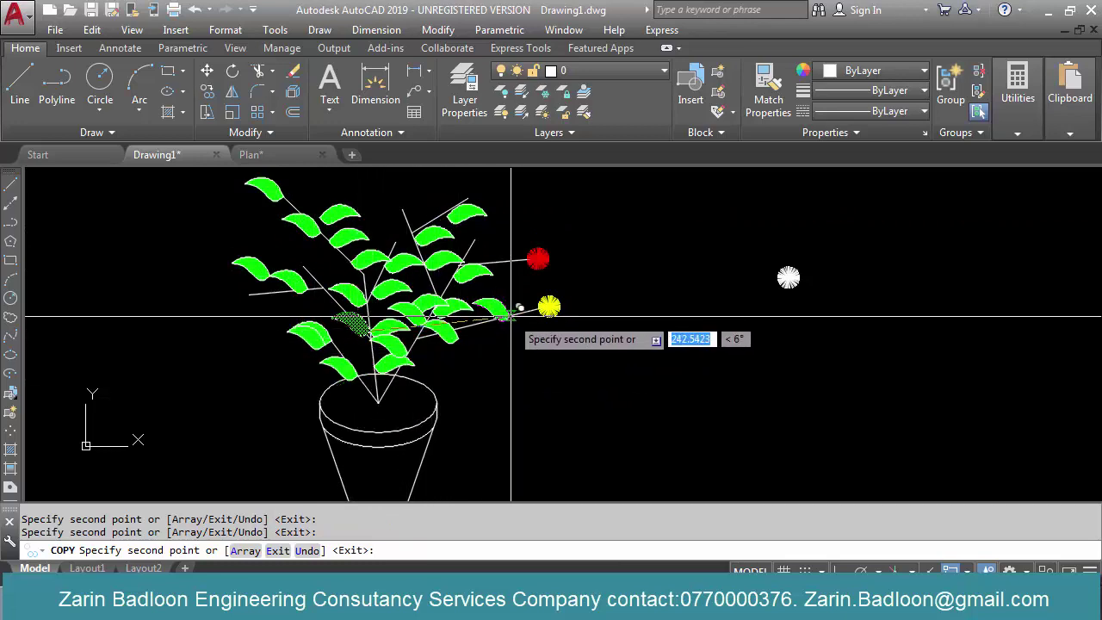
{"action": "left_click", "coordinate": [524, 298]}
{"action": "left_click", "coordinate": [509, 257]}
Place mirrored leaf copies around the upper inner branches and across the top of the plant
{"action": "left_click", "coordinate": [451, 224]}
{"action": "left_click", "coordinate": [436, 206]}
{"action": "left_click", "coordinate": [392, 207]}
{"action": "left_click", "coordinate": [387, 232]}
{"action": "left_click", "coordinate": [370, 204]}
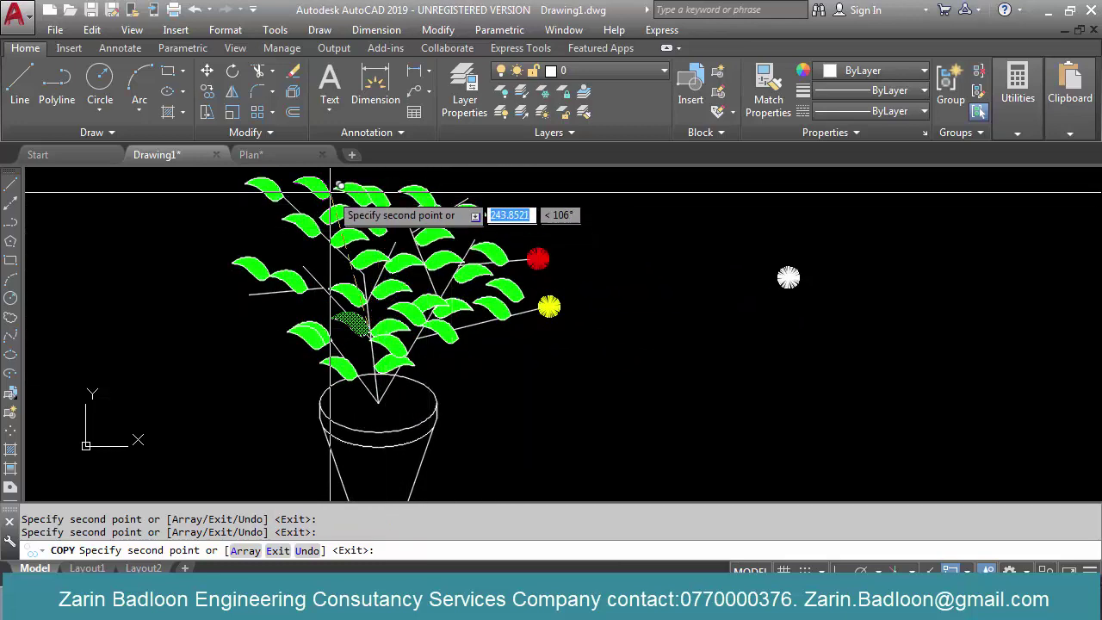
{"action": "left_click", "coordinate": [314, 181]}
Fill the gaps around the middle-left branches and central stem with mirrored leaf copies and finish copying
{"action": "left_click", "coordinate": [313, 272]}
{"action": "left_click", "coordinate": [339, 257]}
{"action": "left_click", "coordinate": [274, 241]}
{"action": "left_click", "coordinate": [365, 303]}
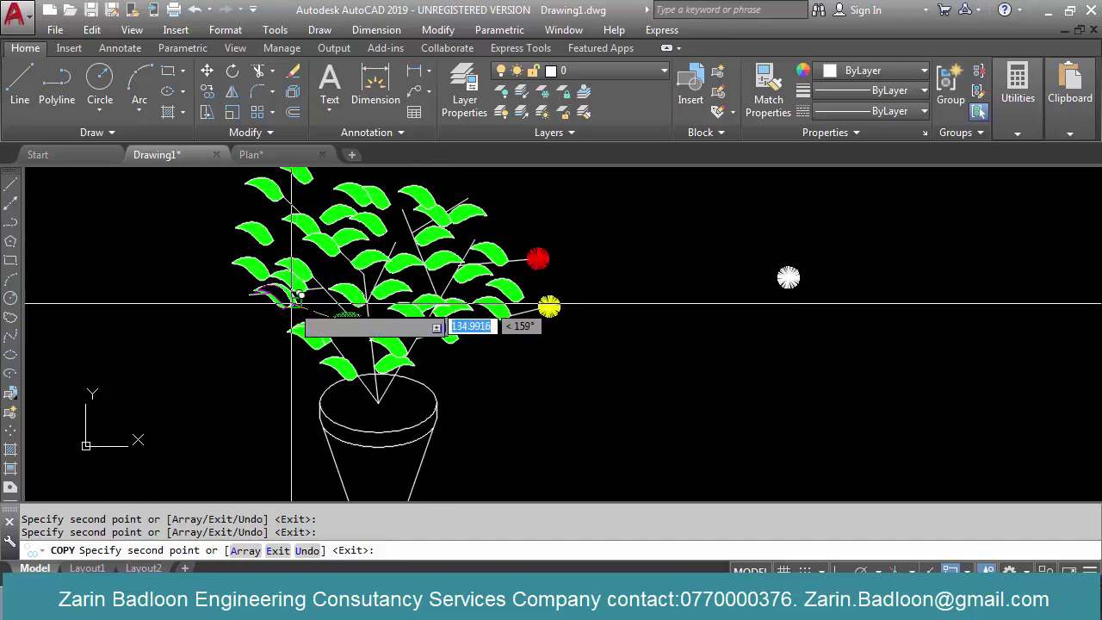
{"action": "left_click", "coordinate": [292, 305]}
{"action": "left_click", "coordinate": [266, 315]}
{"action": "left_click", "coordinate": [318, 308]}
{"action": "key", "text": "Return"}
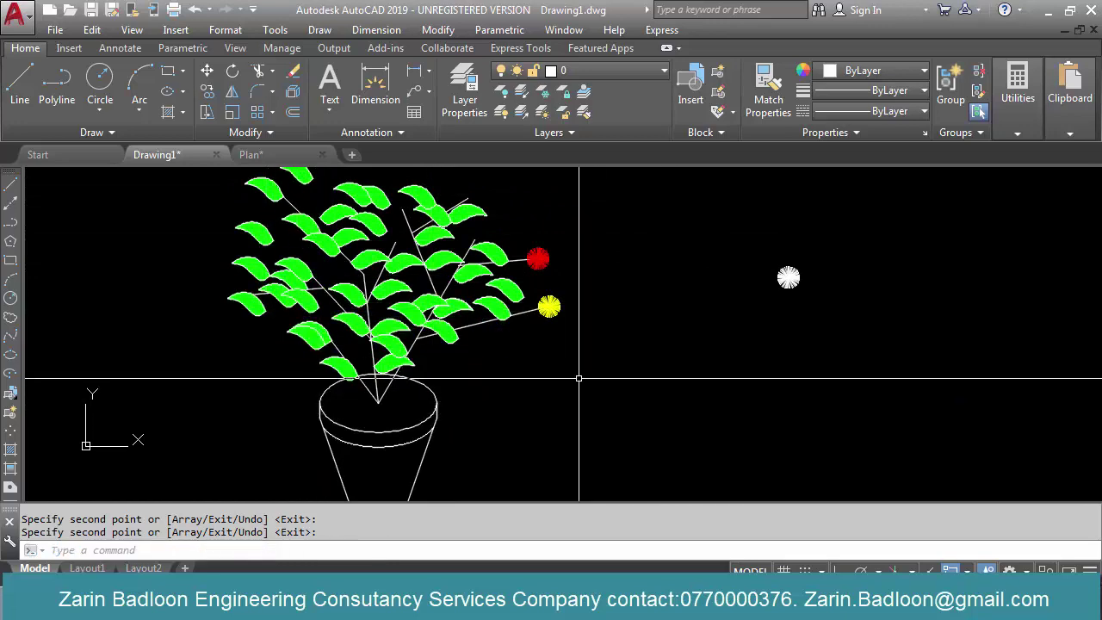
Copy the yellow flower from its branch tip by its centre to five spots along the right and inner branches
{"action": "type", "text": "co"}
{"action": "key", "text": "Return"}
{"action": "left_click", "coordinate": [526, 384]}
{"action": "left_click", "coordinate": [580, 274]}
{"action": "key", "text": "Return"}
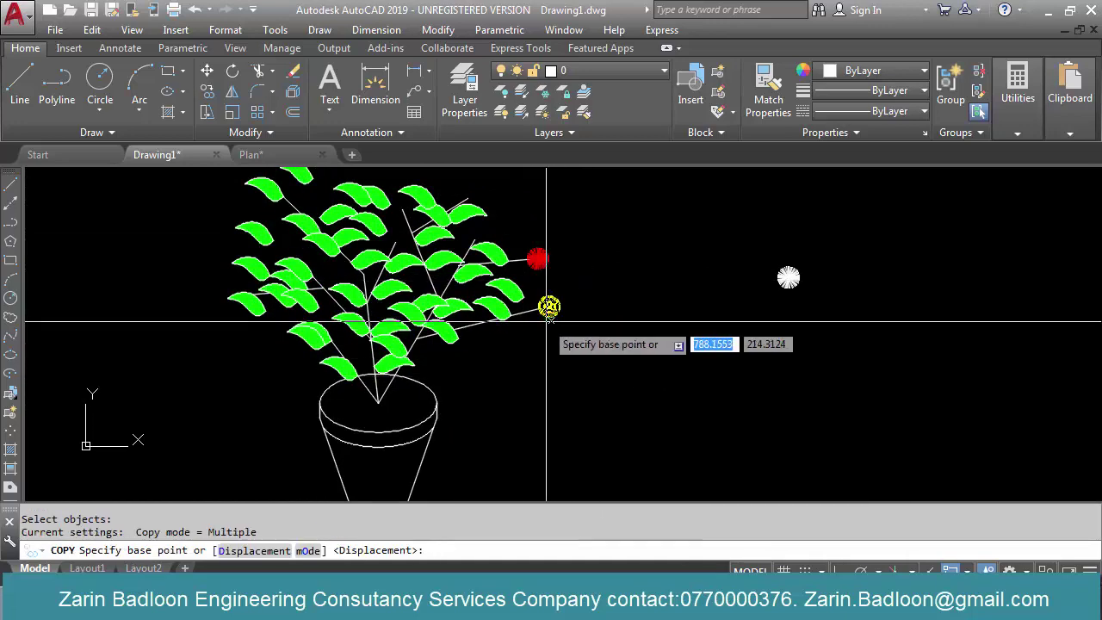
{"action": "left_click", "coordinate": [548, 306]}
{"action": "left_click", "coordinate": [440, 335]}
{"action": "left_click", "coordinate": [452, 297]}
{"action": "left_click", "coordinate": [454, 254]}
{"action": "left_click", "coordinate": [402, 255]}
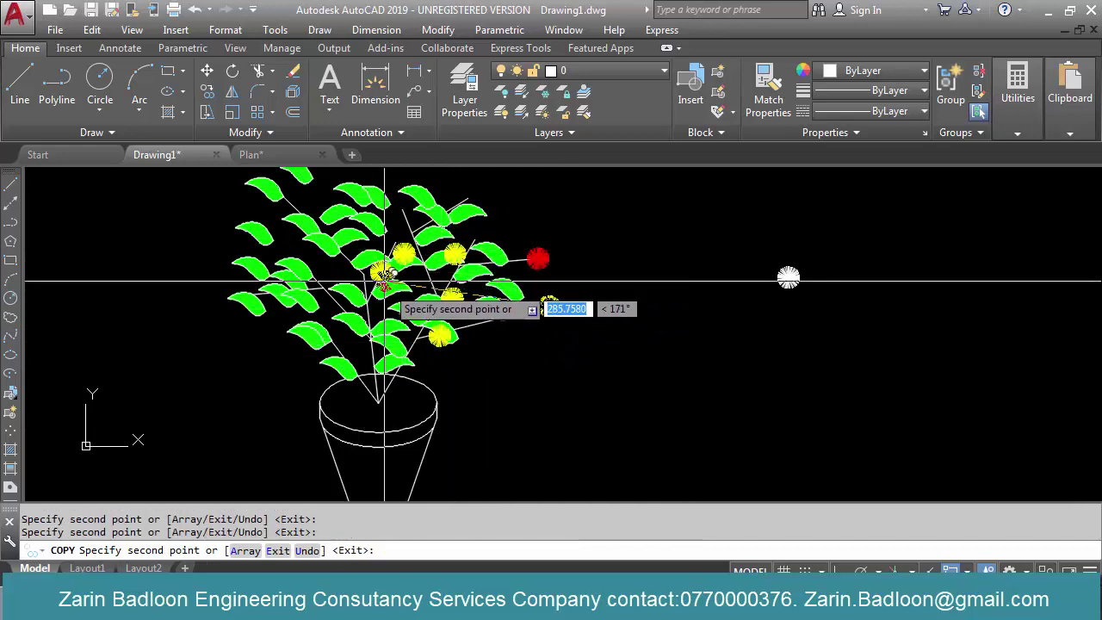
Place more yellow flower copies on the central stem, left branches and across the top of the plant, and finish copying
{"action": "left_click", "coordinate": [388, 307]}
{"action": "left_click", "coordinate": [311, 312]}
{"action": "left_click", "coordinate": [294, 273]}
{"action": "left_click", "coordinate": [324, 253]}
{"action": "left_click", "coordinate": [292, 222]}
{"action": "left_click", "coordinate": [346, 192]}
{"action": "left_click", "coordinate": [379, 189]}
{"action": "left_click", "coordinate": [428, 213]}
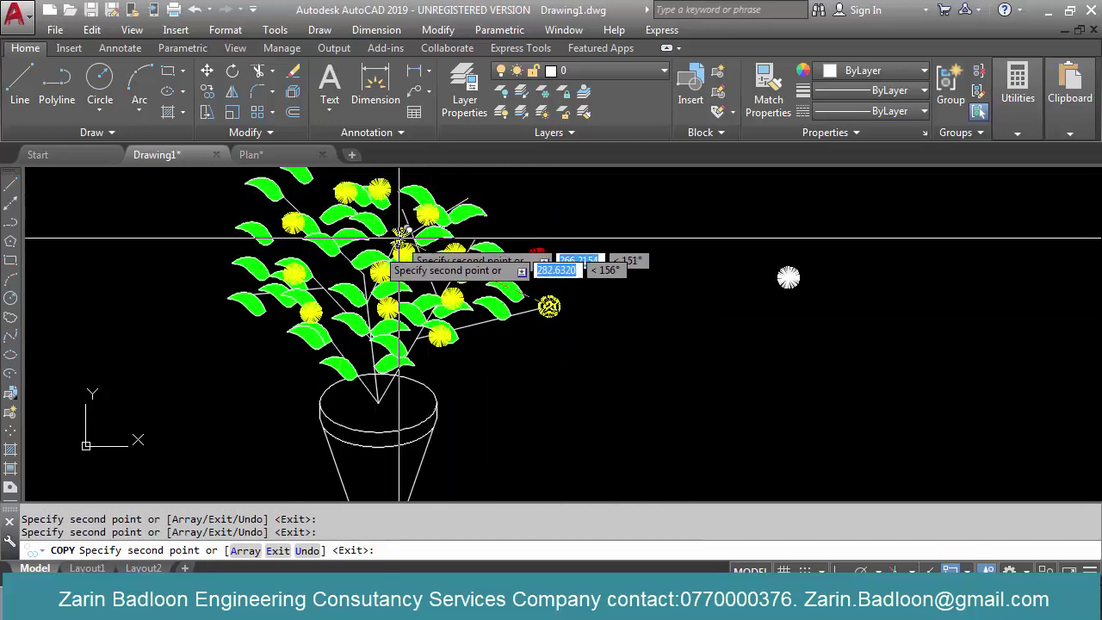
{"action": "left_click", "coordinate": [347, 242]}
{"action": "left_click", "coordinate": [386, 230]}
{"action": "key", "text": "Return"}
Copy the red flower from its branch tip by its centre to five spots on the right and upper-right branches
{"action": "key", "text": "Return"}
{"action": "left_click", "coordinate": [521, 273]}
{"action": "left_click", "coordinate": [554, 241]}
{"action": "key", "text": "Return"}
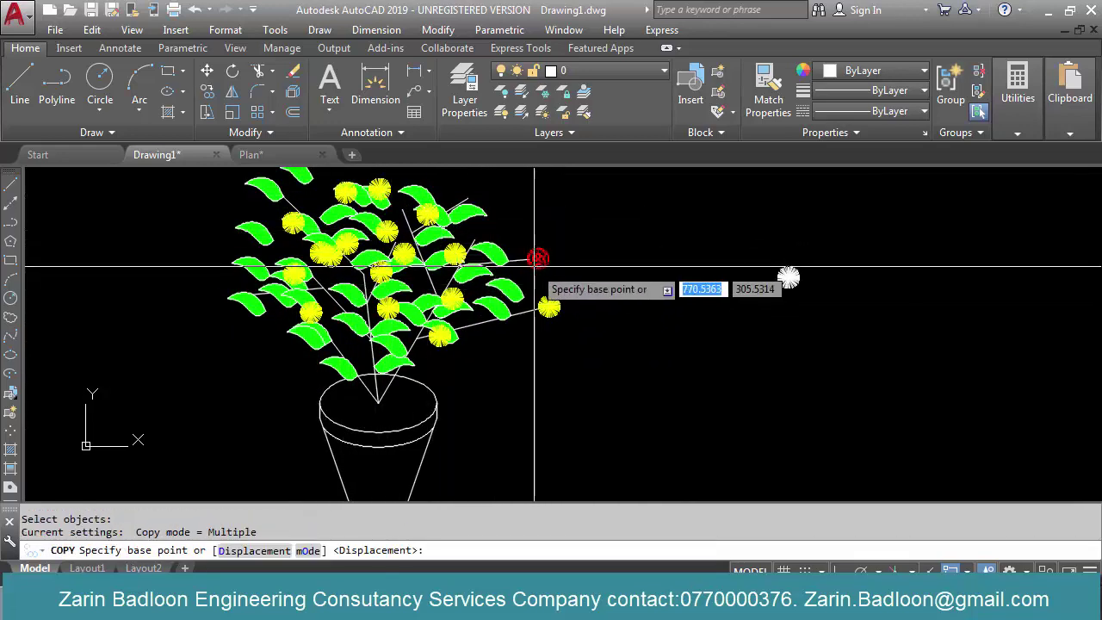
{"action": "left_click", "coordinate": [539, 261]}
{"action": "left_click", "coordinate": [422, 263]}
{"action": "left_click", "coordinate": [440, 227]}
{"action": "left_click", "coordinate": [465, 219]}
{"action": "left_click", "coordinate": [489, 258]}
{"action": "left_click", "coordinate": [463, 281]}
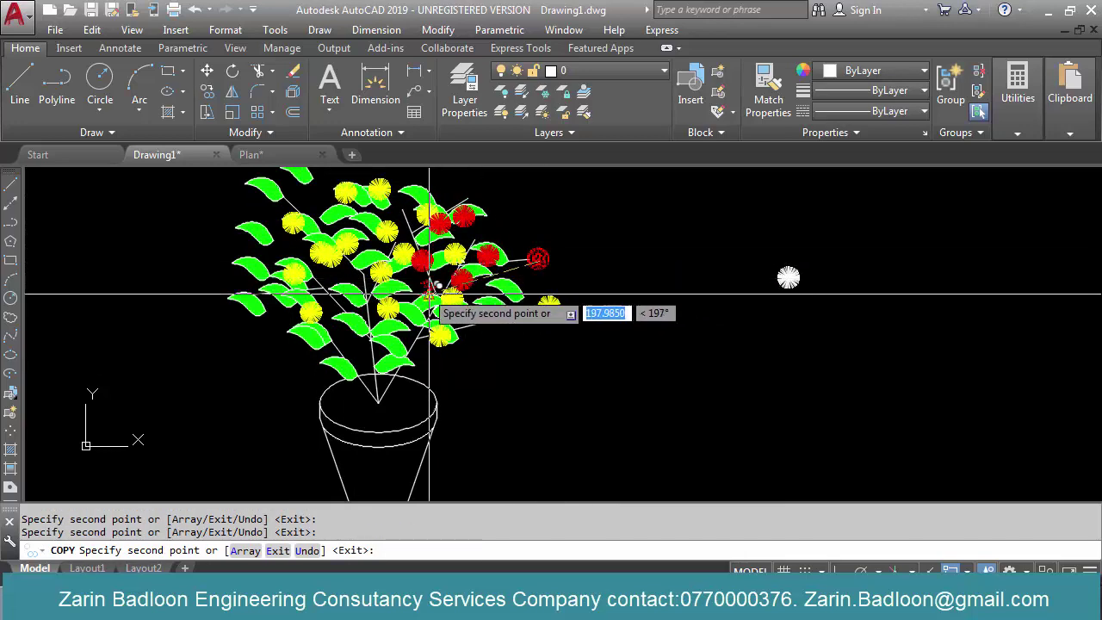
Place more red flower copies around the central stem, lower leaves, left branches and upper left, and finish copying
{"action": "left_click", "coordinate": [423, 294]}
{"action": "left_click", "coordinate": [383, 320]}
{"action": "left_click", "coordinate": [389, 351]}
{"action": "left_click", "coordinate": [348, 362]}
{"action": "left_click", "coordinate": [318, 323]}
{"action": "left_click", "coordinate": [322, 287]}
{"action": "left_click", "coordinate": [327, 266]}
{"action": "left_click", "coordinate": [254, 237]}
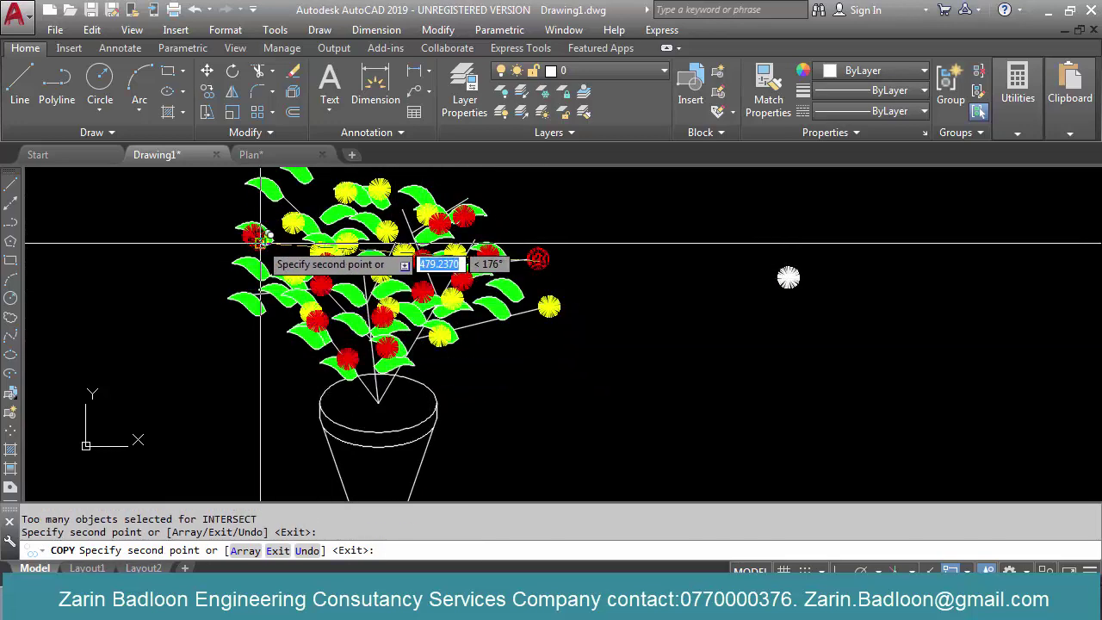
{"action": "left_click", "coordinate": [316, 196]}
{"action": "key", "text": "Return"}
Erase the spare white starburst flower standing beside the plant
{"action": "scroll", "coordinate": [807, 339], "scroll_direction": "down", "scroll_amount": 5}
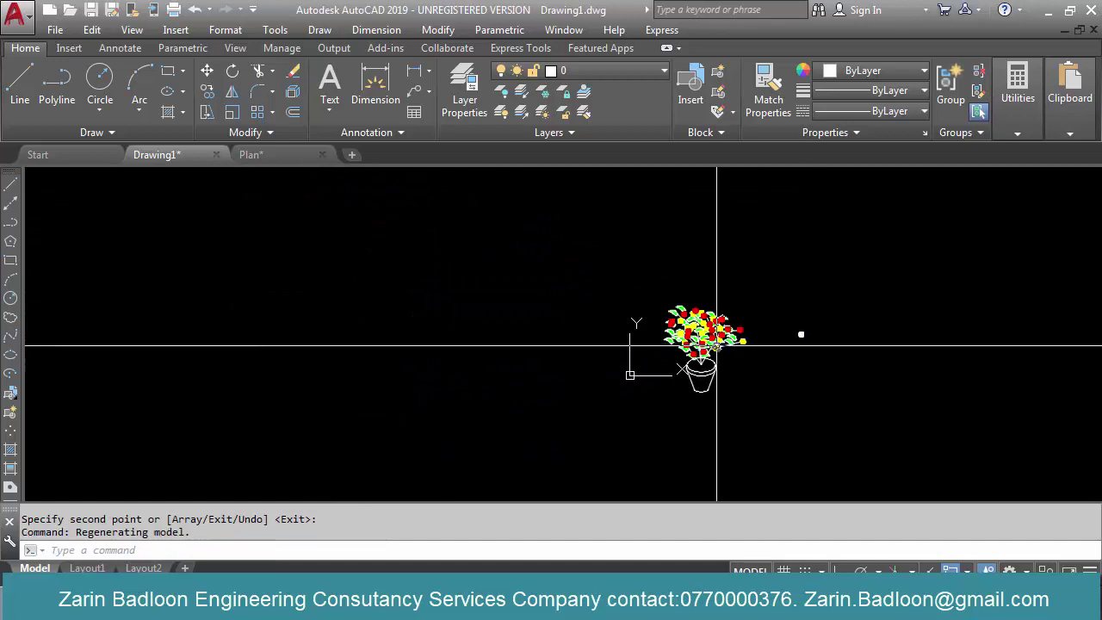
{"action": "scroll", "coordinate": [716, 346], "scroll_direction": "up", "scroll_amount": 2}
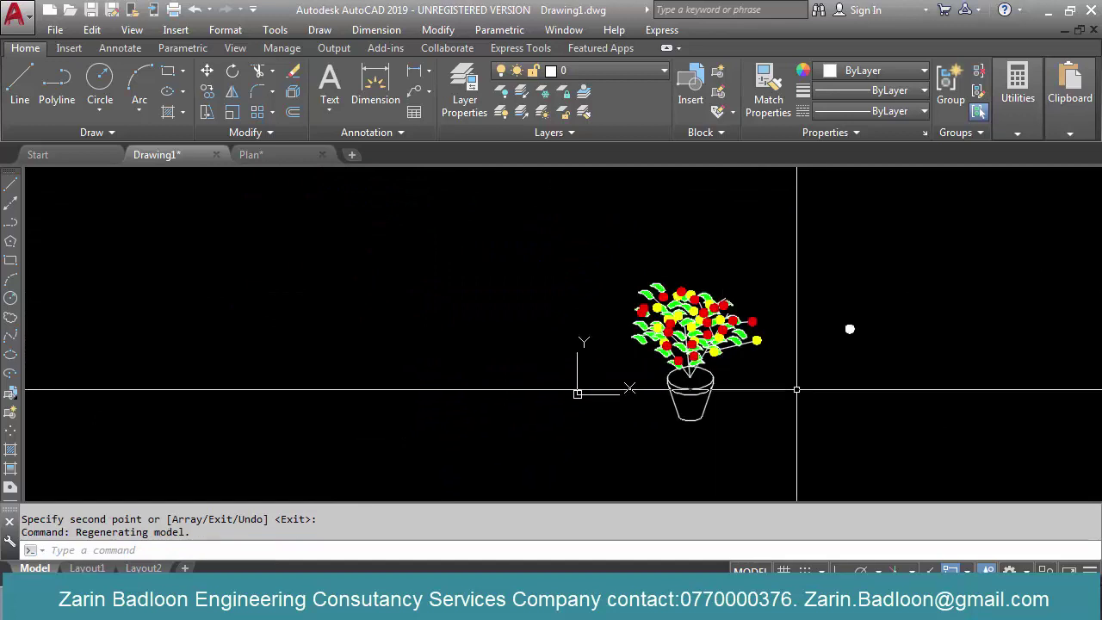
{"action": "left_click", "coordinate": [816, 365]}
{"action": "left_click", "coordinate": [898, 304]}
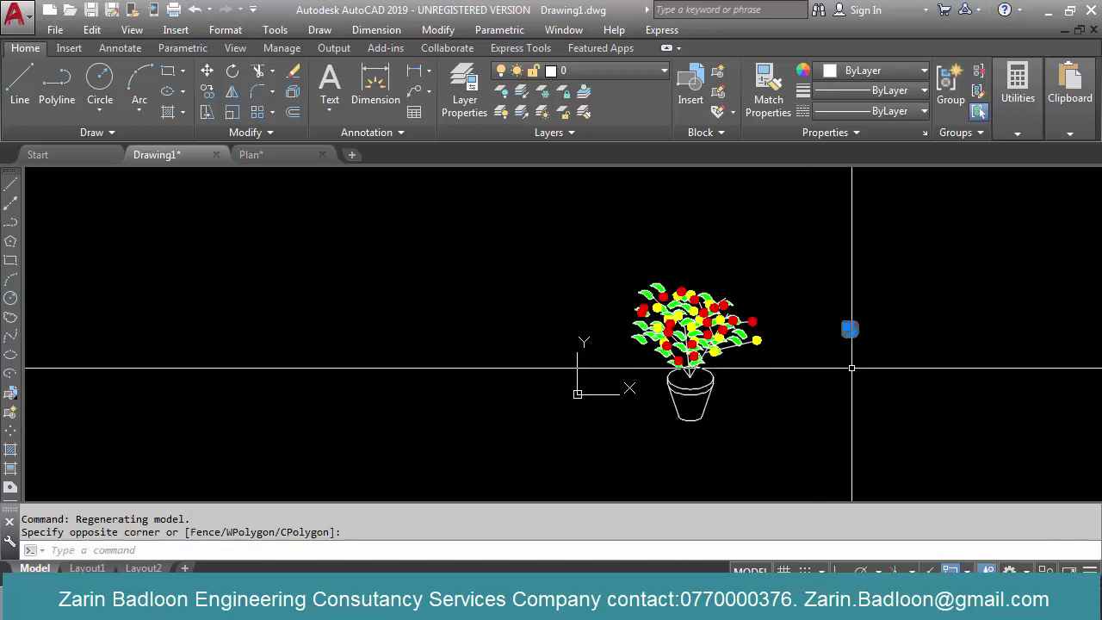
{"action": "type", "text": "e"}
{"action": "key", "text": "Return"}
{"action": "scroll", "coordinate": [727, 351], "scroll_direction": "up", "scroll_amount": 2}
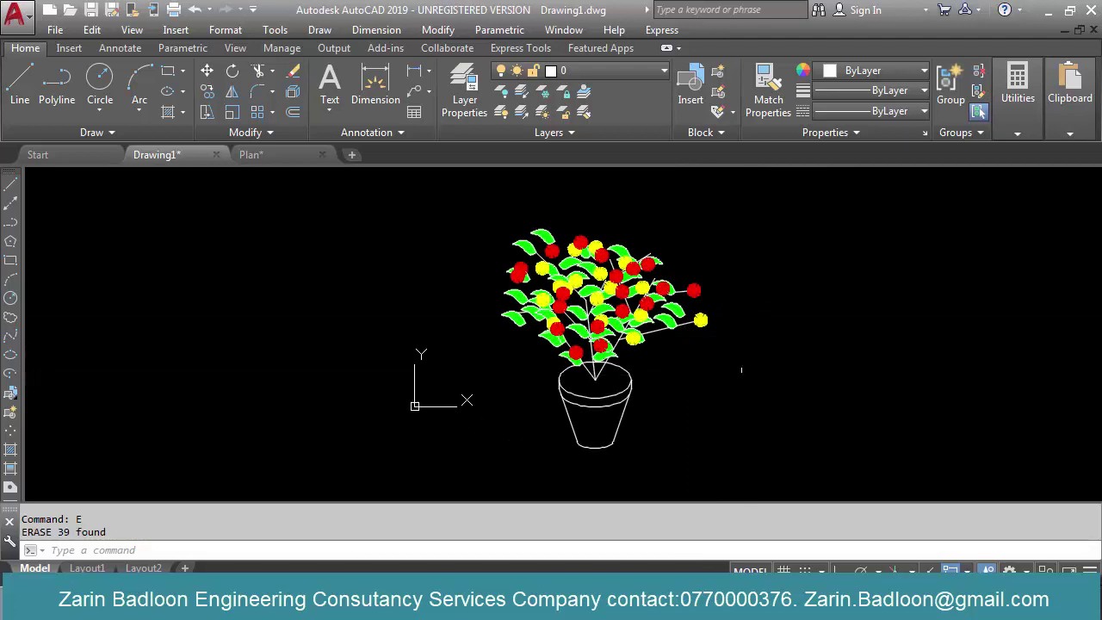
Switch to the Plan drawing and examine the potted plants repeated along its horizontal and sloping lines
{"action": "scroll", "coordinate": [649, 372], "scroll_direction": "down", "scroll_amount": 4}
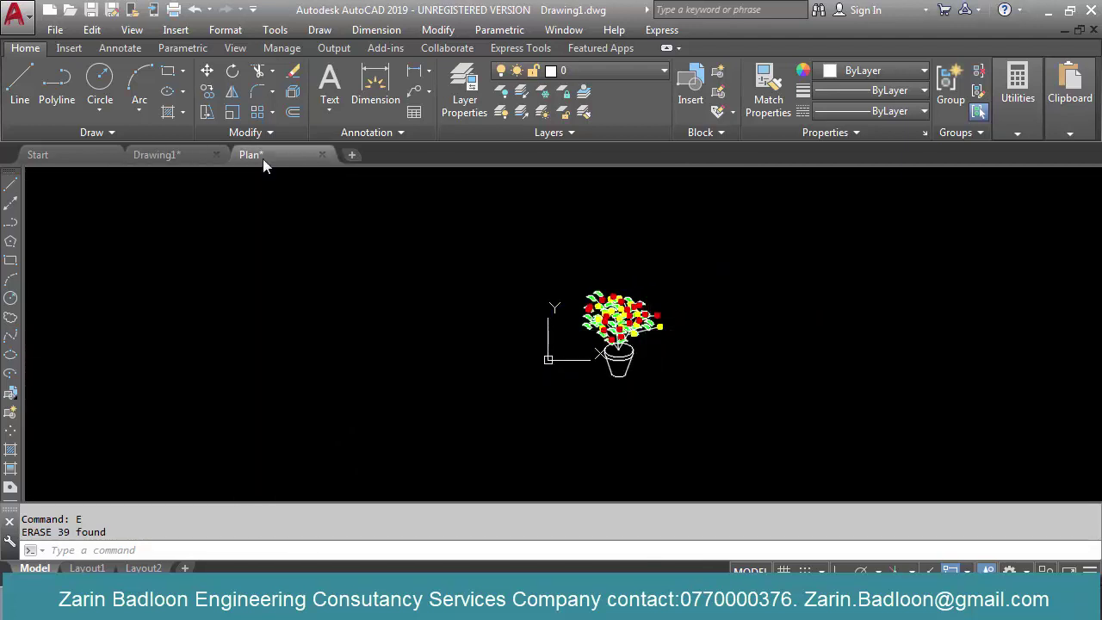
{"action": "scroll", "coordinate": [650, 402], "scroll_direction": "up", "scroll_amount": 10}
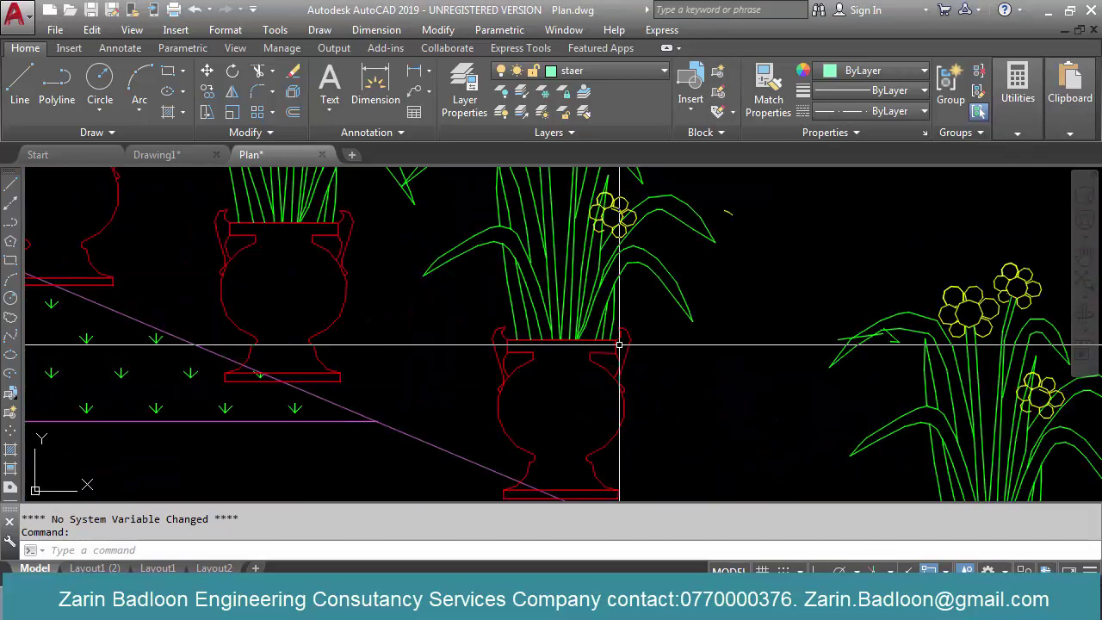
{"action": "scroll", "coordinate": [619, 345], "scroll_direction": "up", "scroll_amount": 5}
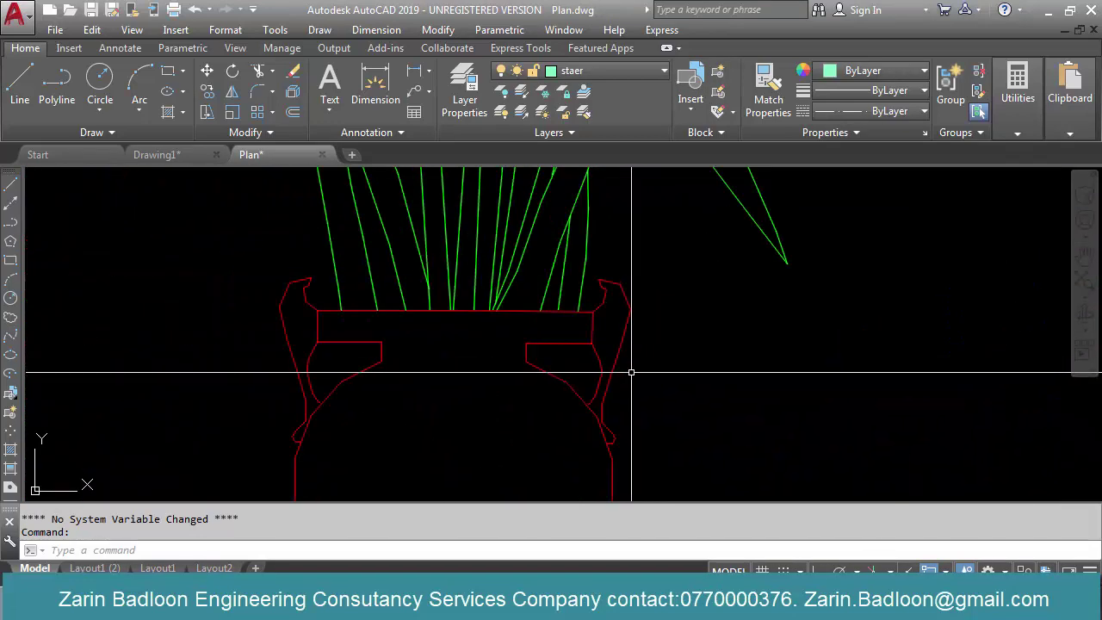
{"action": "scroll", "coordinate": [518, 325], "scroll_direction": "down", "scroll_amount": 8}
{"action": "scroll", "coordinate": [550, 284], "scroll_direction": "down", "scroll_amount": 6}
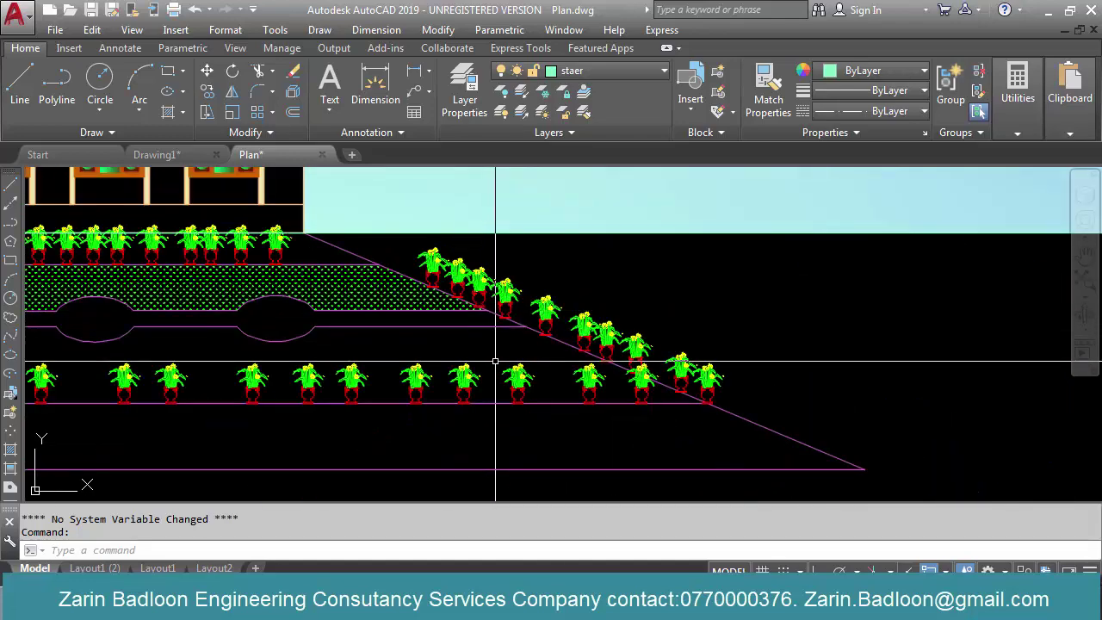
{"action": "scroll", "coordinate": [632, 353], "scroll_direction": "up", "scroll_amount": 6}
{"action": "scroll", "coordinate": [648, 347], "scroll_direction": "down", "scroll_amount": 5}
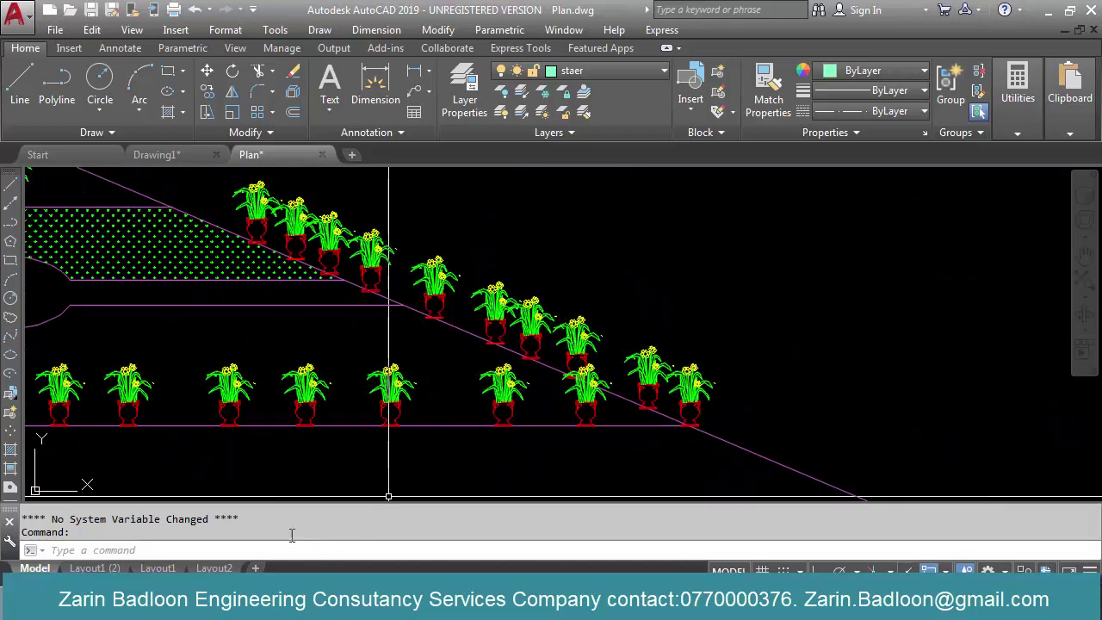
Return to Drawing1, start a block definition named F and select the entire potted plant as its objects
{"action": "left_click", "coordinate": [178, 155]}
{"action": "scroll", "coordinate": [605, 387], "scroll_direction": "up", "scroll_amount": 3}
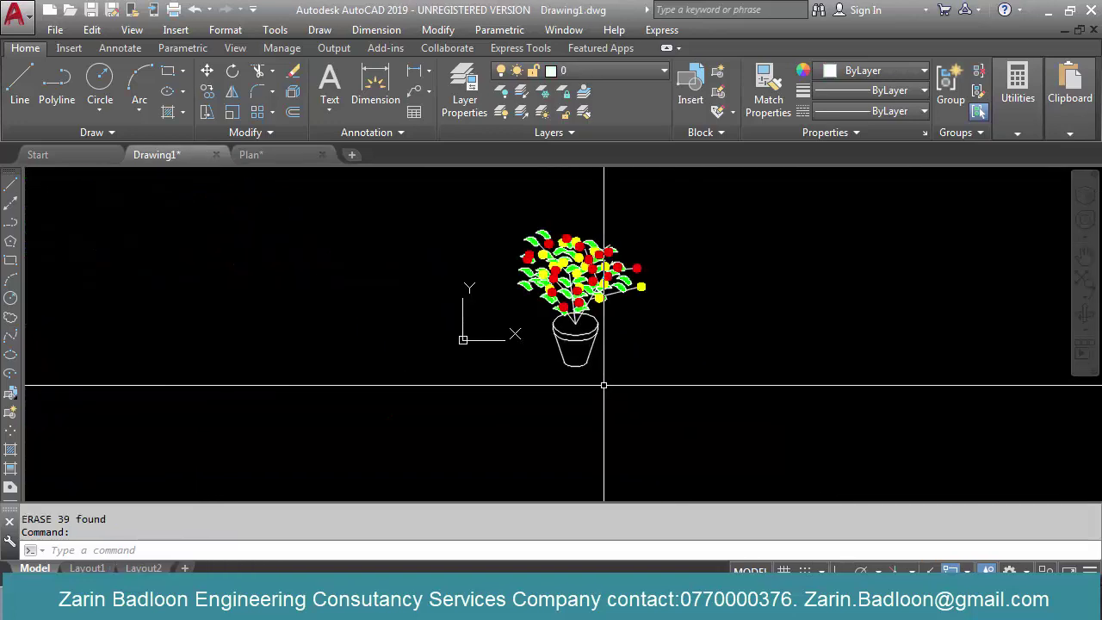
{"action": "left_click", "coordinate": [463, 433]}
{"action": "left_click", "coordinate": [729, 249]}
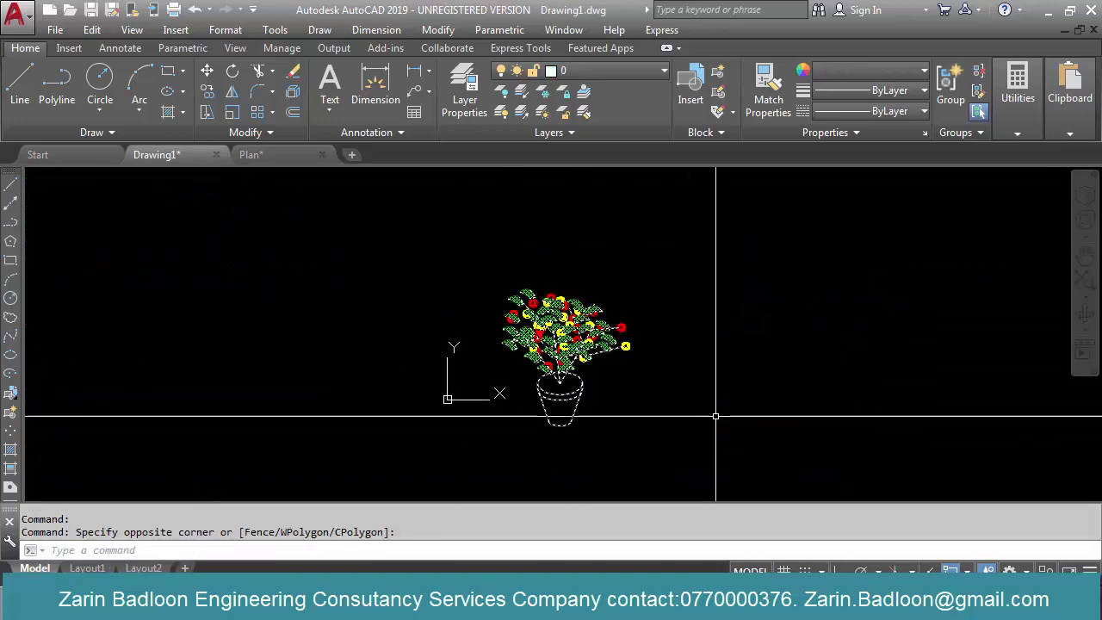
{"action": "type", "text": "B"}
{"action": "key", "text": "Return"}
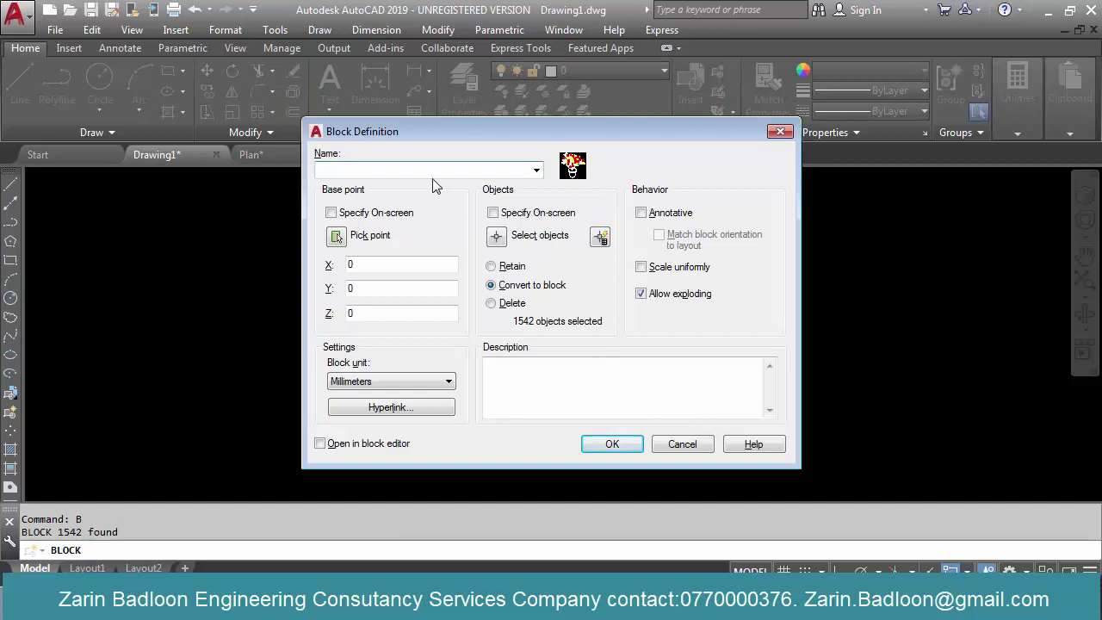
{"action": "type", "text": "F"}
{"action": "left_click", "coordinate": [505, 238]}
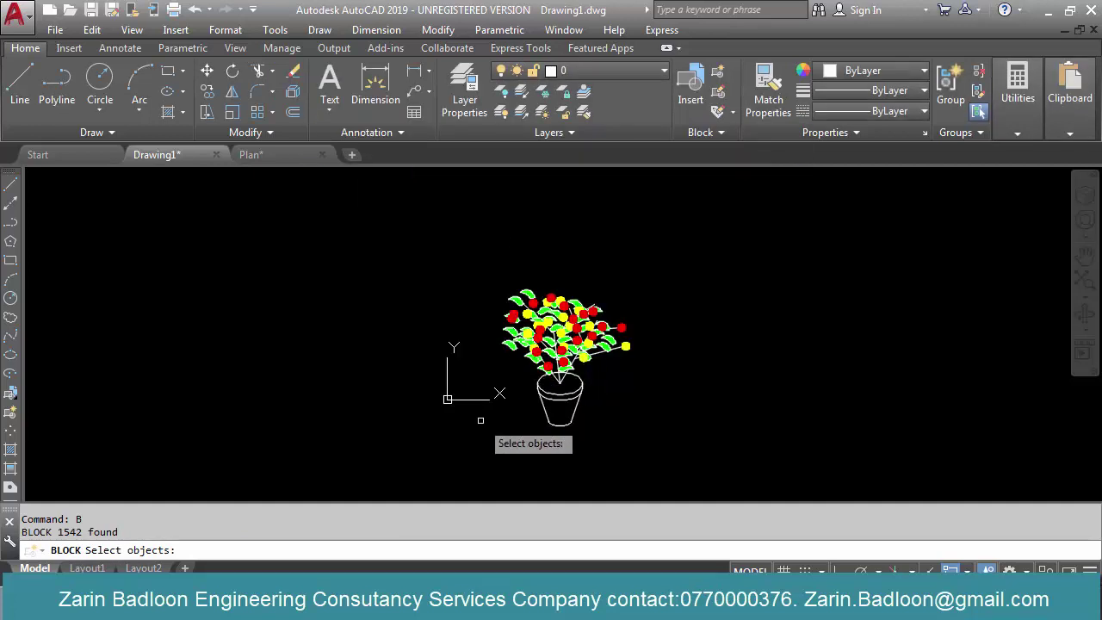
{"action": "left_click", "coordinate": [467, 430]}
{"action": "left_click", "coordinate": [682, 276]}
{"action": "key", "text": "Return"}
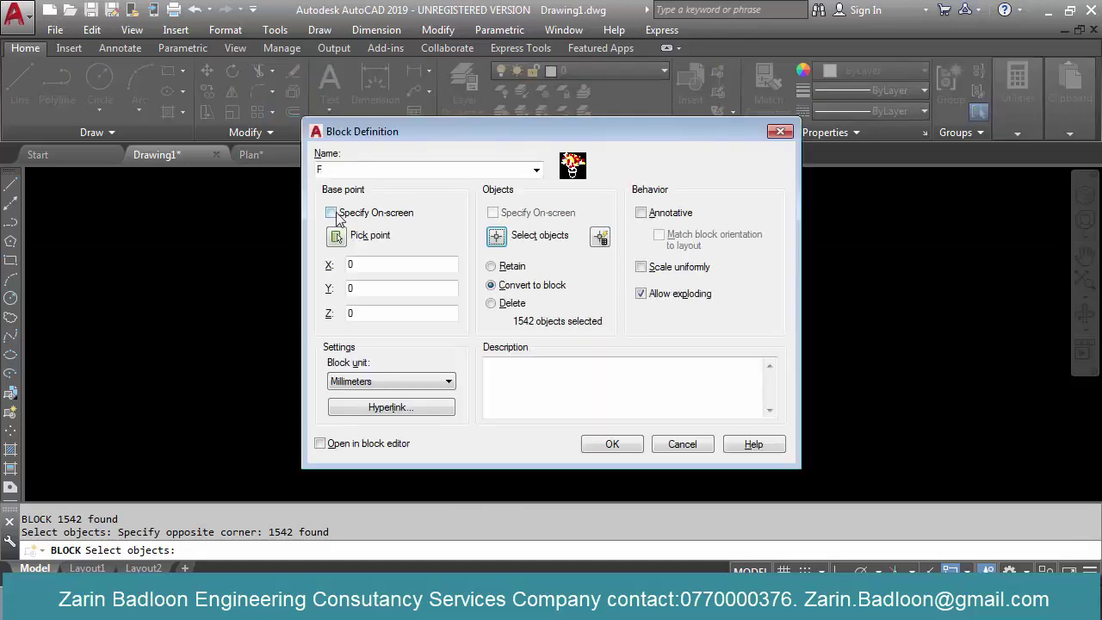
Specify the base point on-screen at the middle of the pot's bottom edge and create block F
{"action": "left_click", "coordinate": [331, 213]}
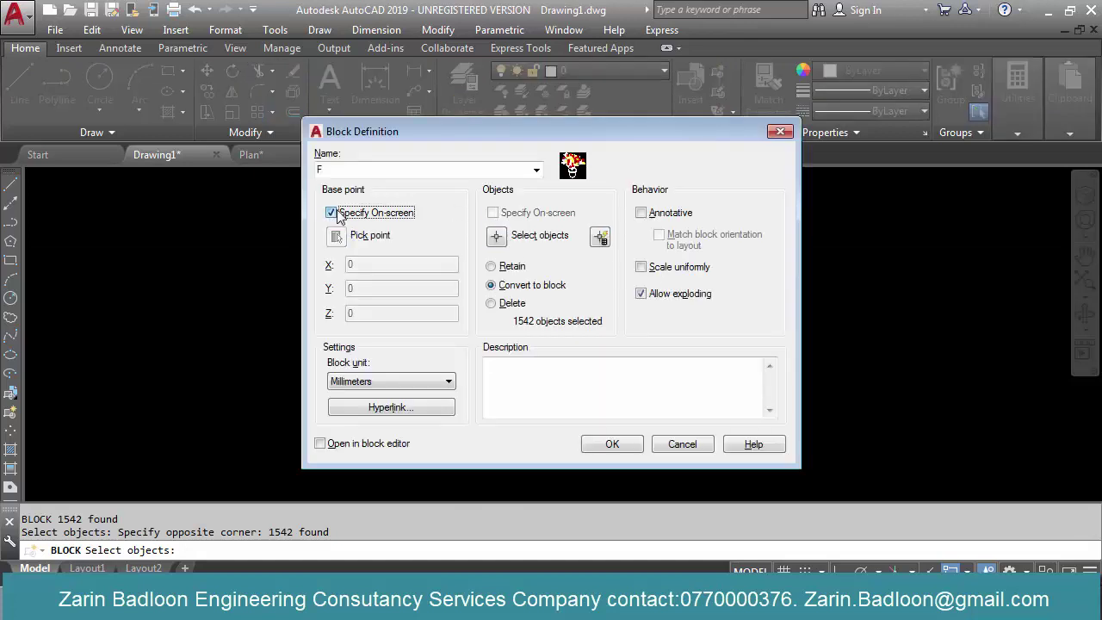
{"action": "left_click", "coordinate": [336, 235]}
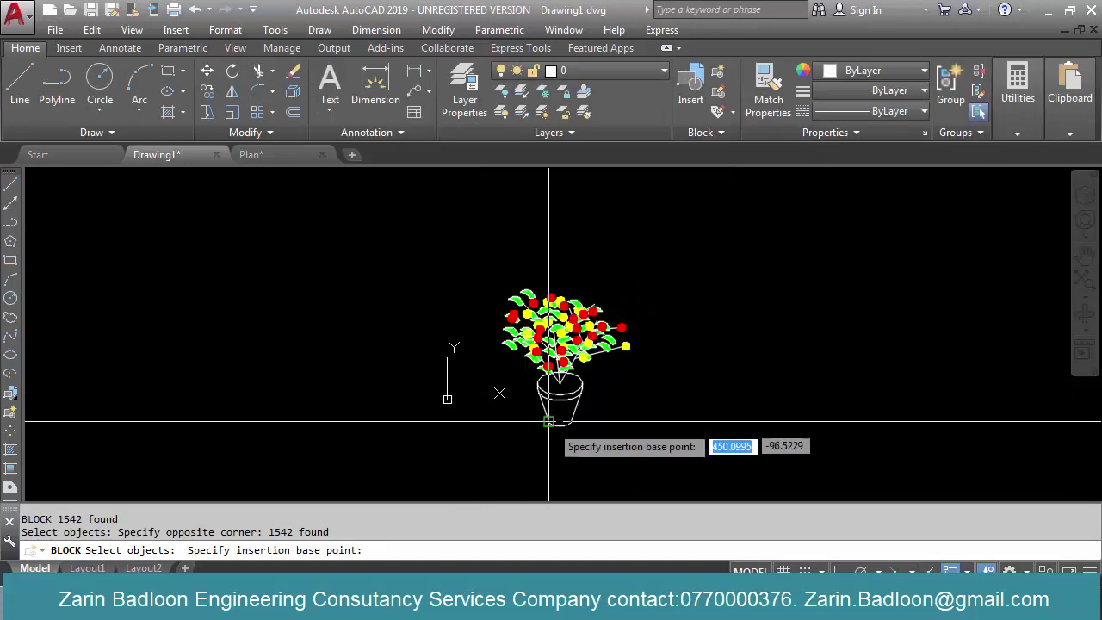
{"action": "left_click", "coordinate": [549, 426]}
{"action": "left_click", "coordinate": [337, 235]}
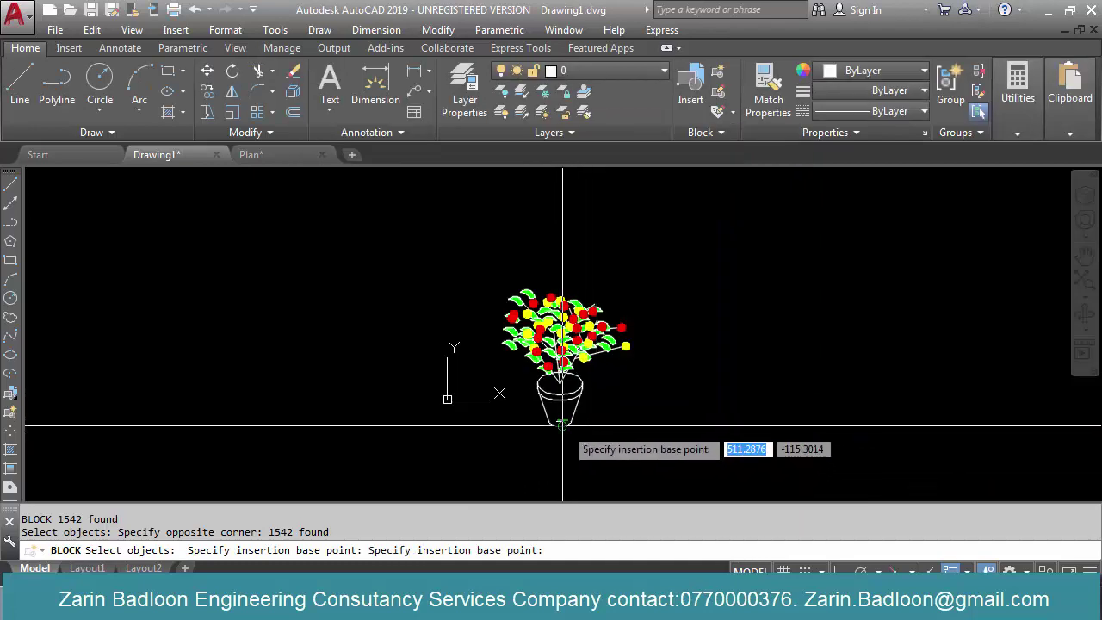
{"action": "left_click", "coordinate": [564, 426]}
{"action": "left_click", "coordinate": [610, 444]}
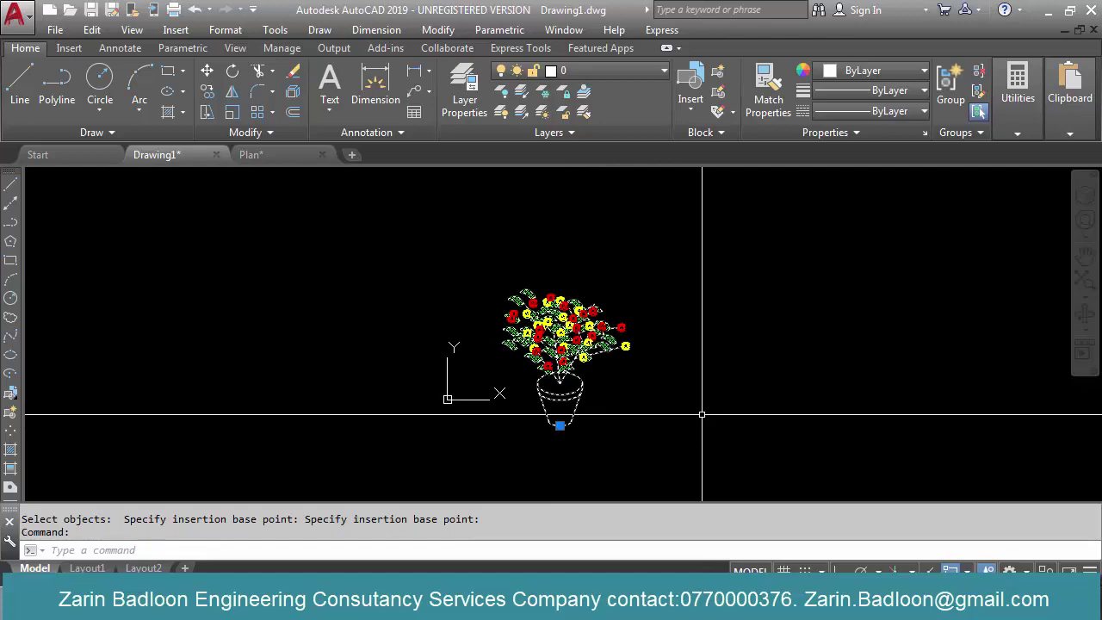
{"action": "key", "text": "Escape"}
Copy the plant block from the middle of the pot's bottom edge, placing four copies in a row beside it
{"action": "scroll", "coordinate": [701, 414], "scroll_direction": "up", "scroll_amount": 6}
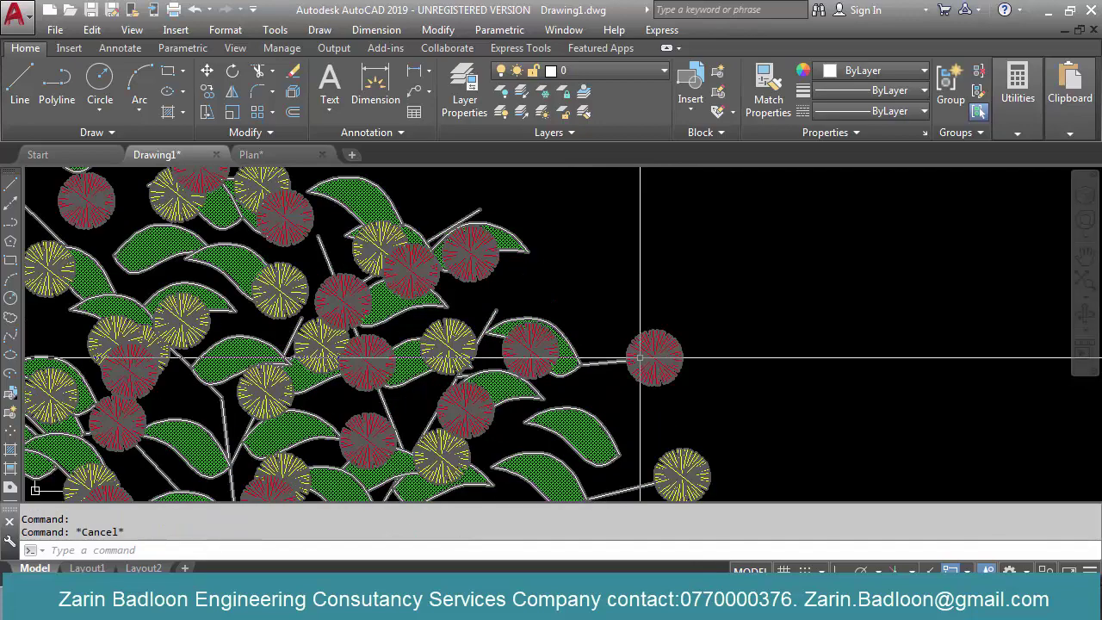
{"action": "key", "text": "Escape"}
{"action": "scroll", "coordinate": [773, 295], "scroll_direction": "down", "scroll_amount": 8}
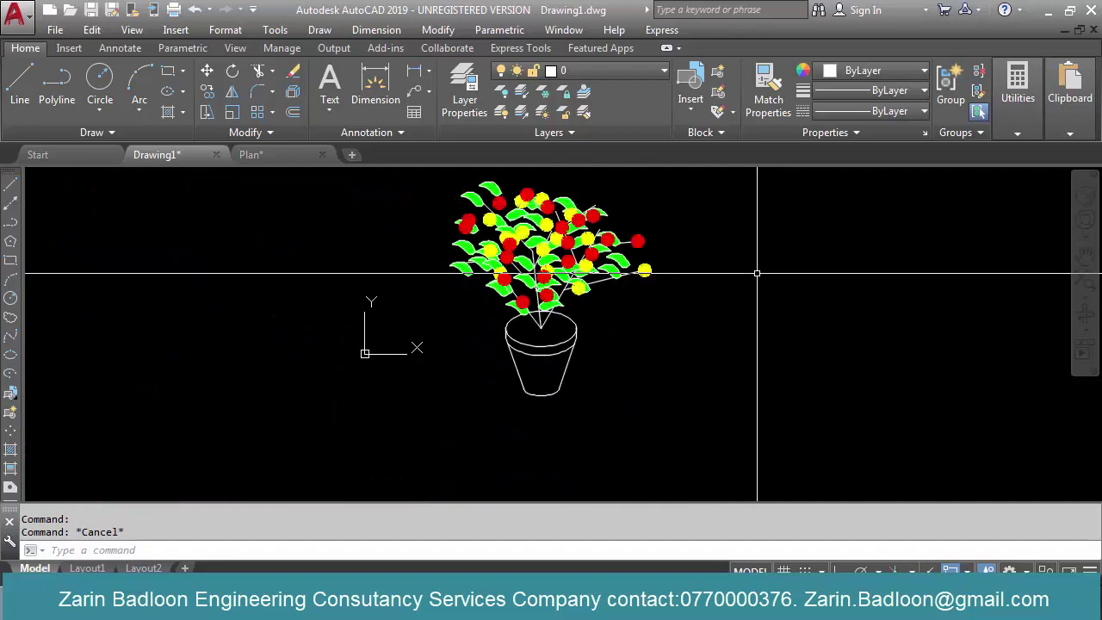
{"action": "scroll", "coordinate": [674, 298], "scroll_direction": "up", "scroll_amount": 2}
{"action": "type", "text": "c"}
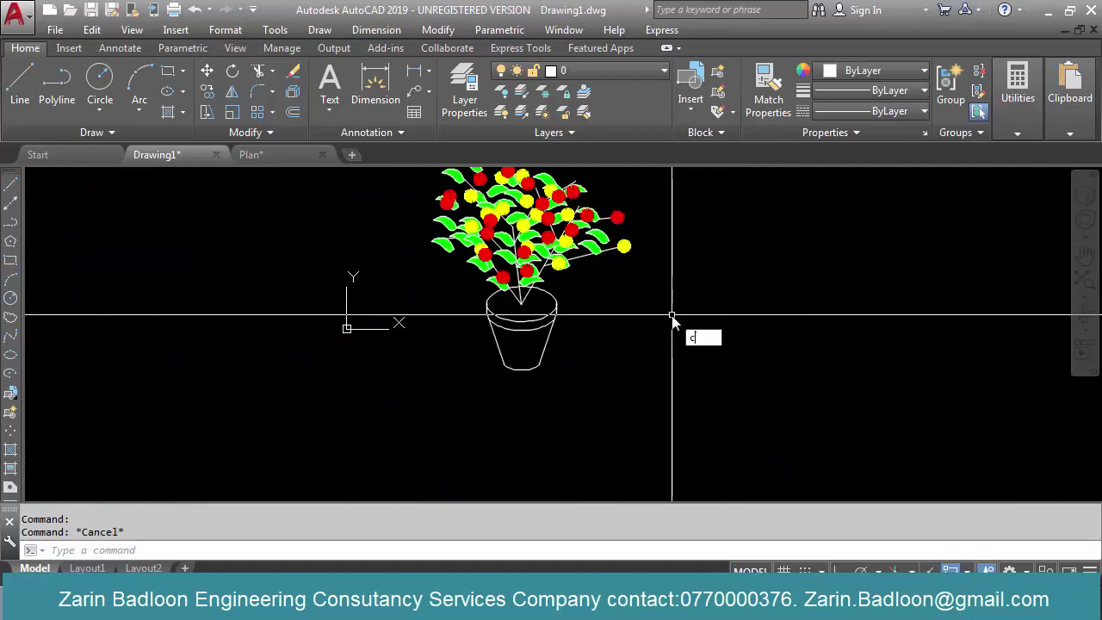
{"action": "type", "text": "o"}
{"action": "key", "text": "Return"}
{"action": "left_click", "coordinate": [683, 214]}
{"action": "left_click", "coordinate": [479, 410]}
{"action": "key", "text": "Return"}
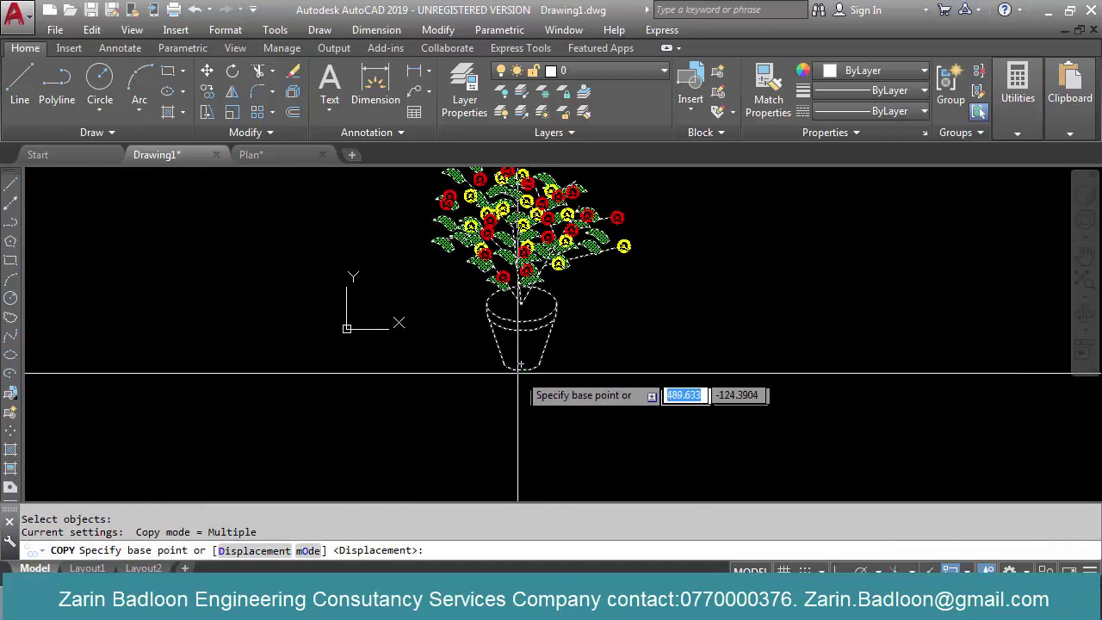
{"action": "left_click", "coordinate": [519, 370]}
{"action": "left_click", "coordinate": [628, 367]}
{"action": "left_click", "coordinate": [710, 367]}
{"action": "left_click", "coordinate": [803, 366]}
{"action": "left_click", "coordinate": [914, 362]}
Add two more plant copies to the row and scatter five others beyond its end, and finish copying
{"action": "scroll", "coordinate": [585, 421], "scroll_direction": "down", "scroll_amount": 6}
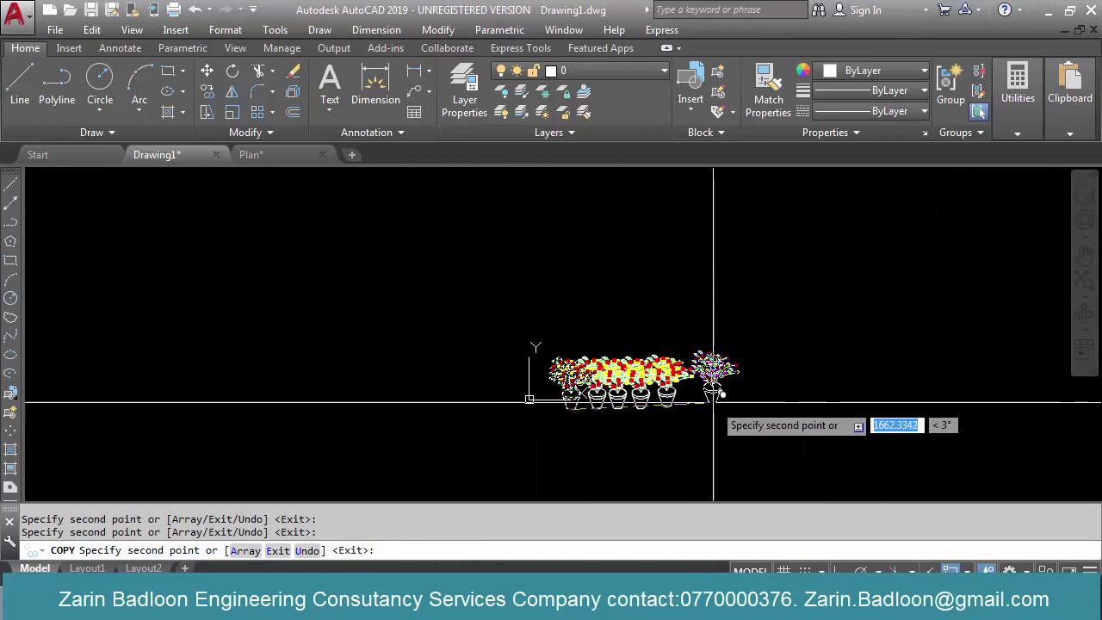
{"action": "left_click", "coordinate": [712, 401]}
{"action": "left_click", "coordinate": [754, 398]}
{"action": "left_click", "coordinate": [834, 359]}
{"action": "left_click", "coordinate": [853, 283]}
{"action": "left_click", "coordinate": [889, 238]}
{"action": "left_click", "coordinate": [955, 288]}
{"action": "left_click", "coordinate": [956, 397]}
{"action": "key", "text": "Return"}
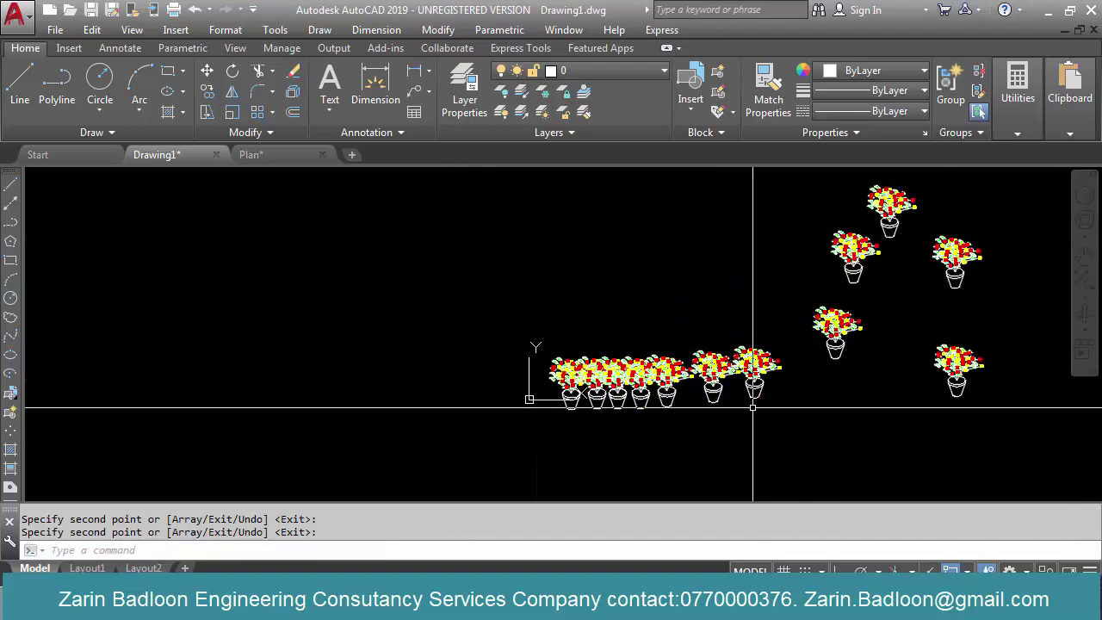
Open block F in the Block Editor from one of the scattered plant copies and examine its flowers and leaves
{"action": "middle_click_drag", "start_coordinate": [752, 407], "coordinate": [552, 430]}
{"action": "scroll", "coordinate": [773, 259], "scroll_direction": "up", "scroll_amount": 4}
{"action": "left_click", "coordinate": [766, 303]}
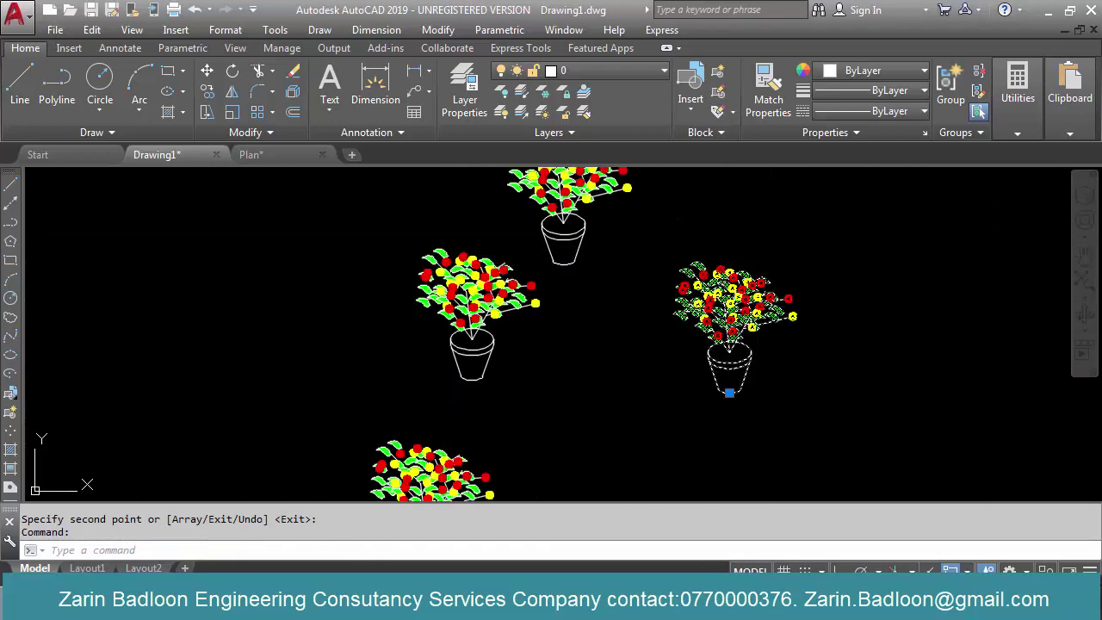
{"action": "double_click", "coordinate": [749, 306]}
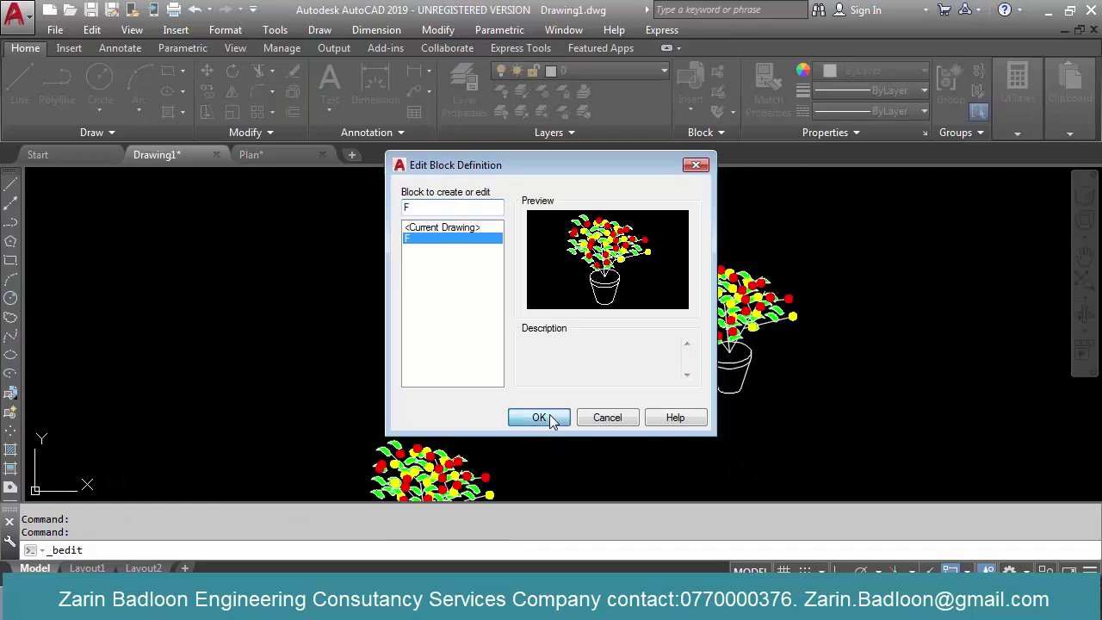
{"action": "left_click", "coordinate": [551, 418]}
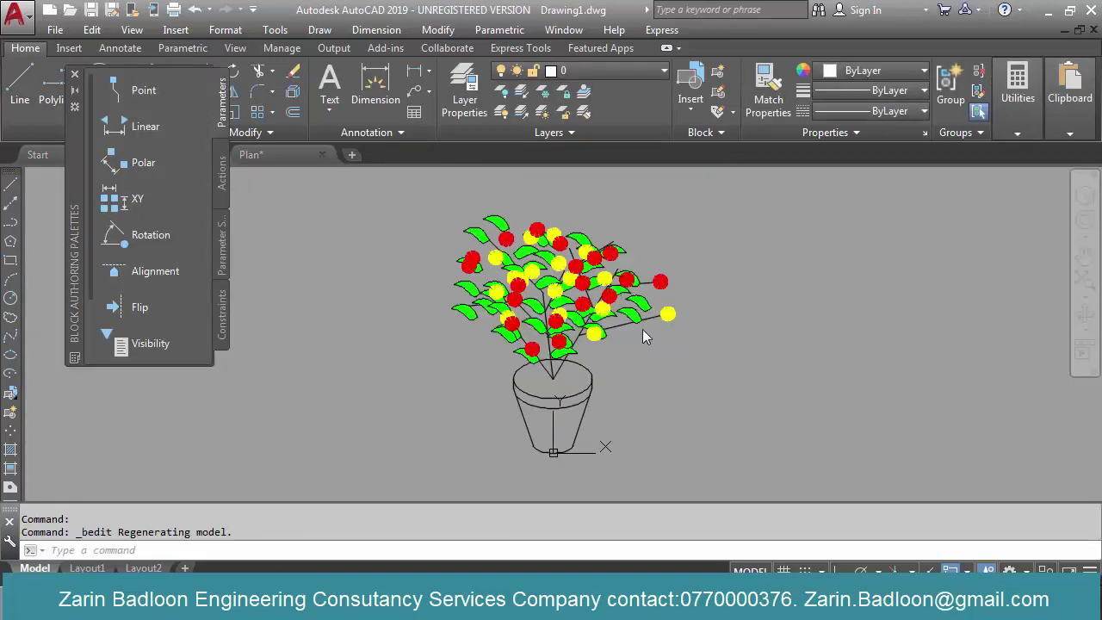
{"action": "left_click", "coordinate": [658, 337]}
{"action": "scroll", "coordinate": [611, 315], "scroll_direction": "up", "scroll_amount": 6}
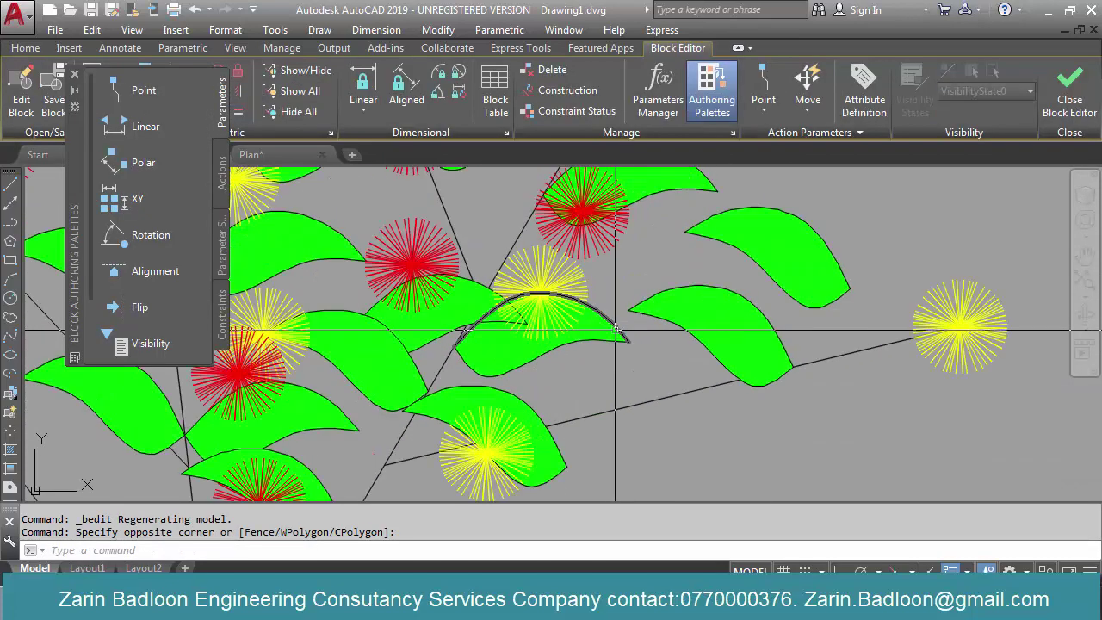
{"action": "scroll", "coordinate": [614, 330], "scroll_direction": "down", "scroll_amount": 6}
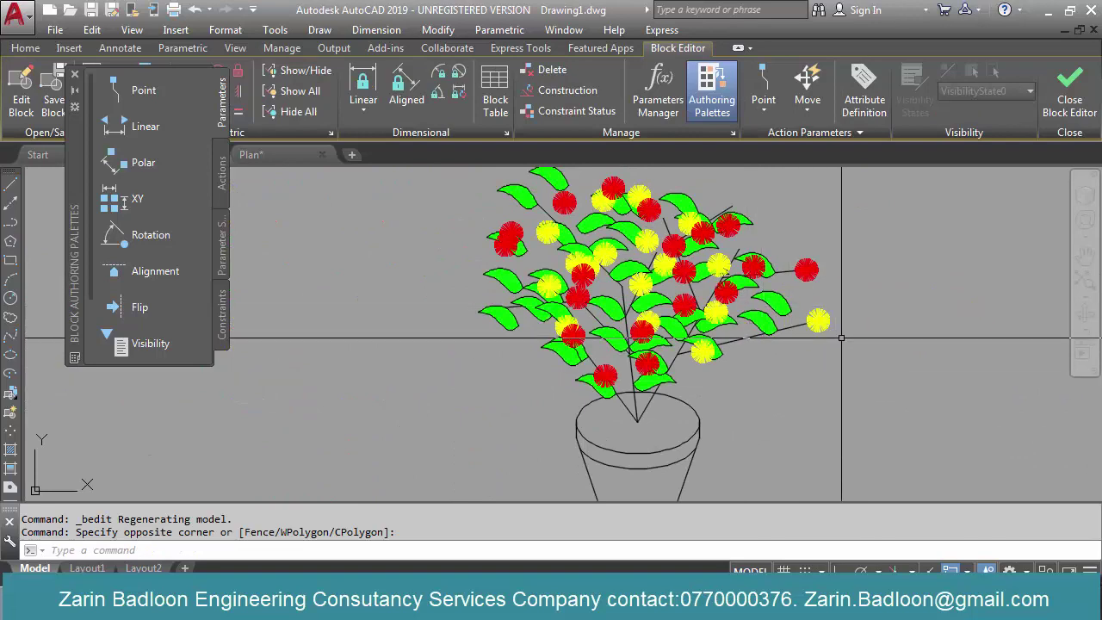
Erase the plant's right-hand branches with their leaves and flowers from block F, and close the Block Editor saving the changes
{"action": "left_click", "coordinate": [859, 204]}
{"action": "left_click", "coordinate": [691, 368]}
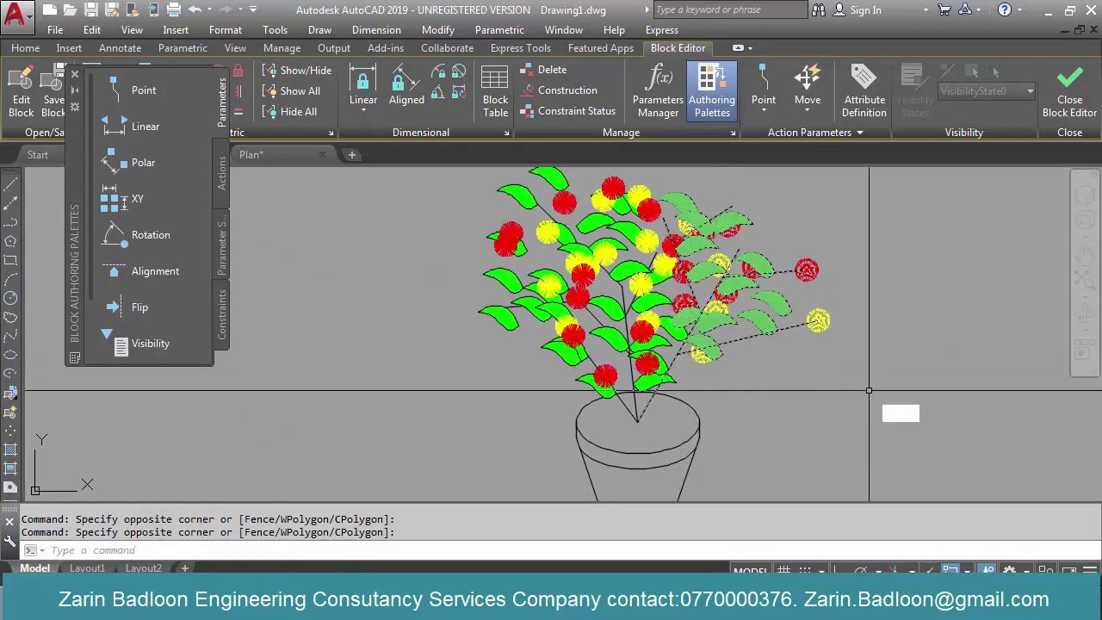
{"action": "type", "text": "e"}
{"action": "key", "text": "Return"}
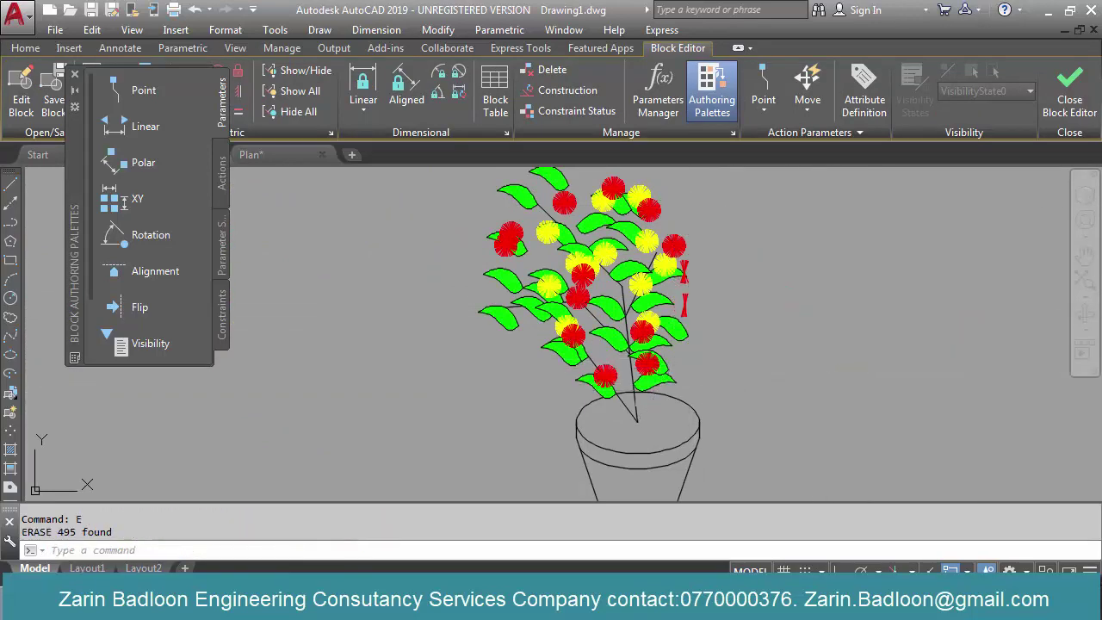
{"action": "left_click", "coordinate": [1069, 96]}
{"action": "left_click", "coordinate": [506, 259]}
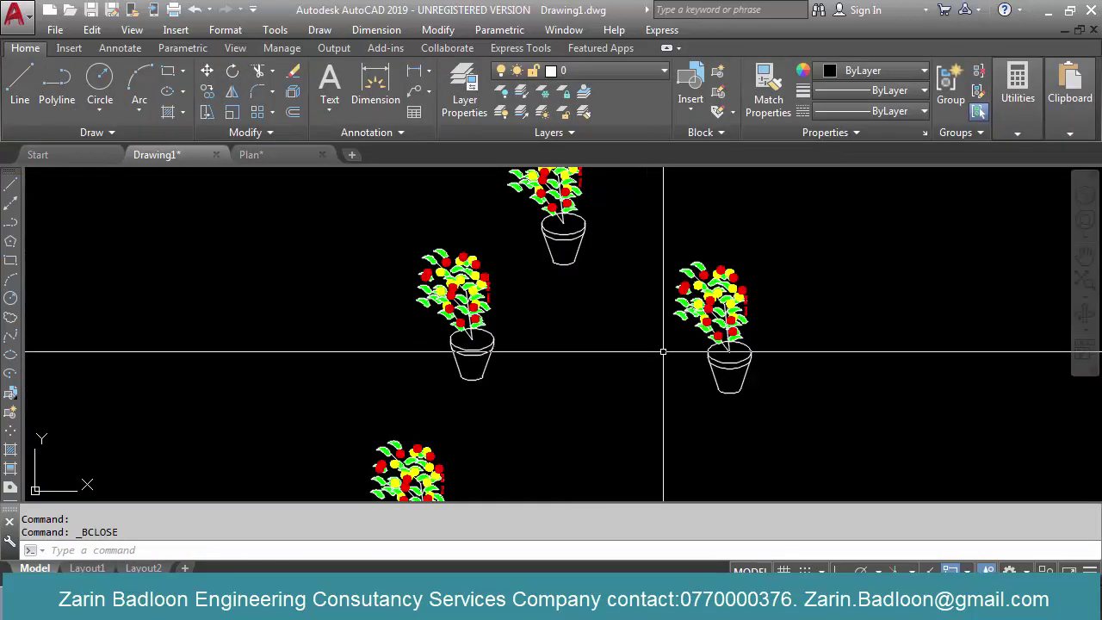
Examine the plant copies in the row and beyond its end for the block edit
{"action": "scroll", "coordinate": [625, 296], "scroll_direction": "down", "scroll_amount": 5}
{"action": "scroll", "coordinate": [531, 341], "scroll_direction": "up", "scroll_amount": 4}
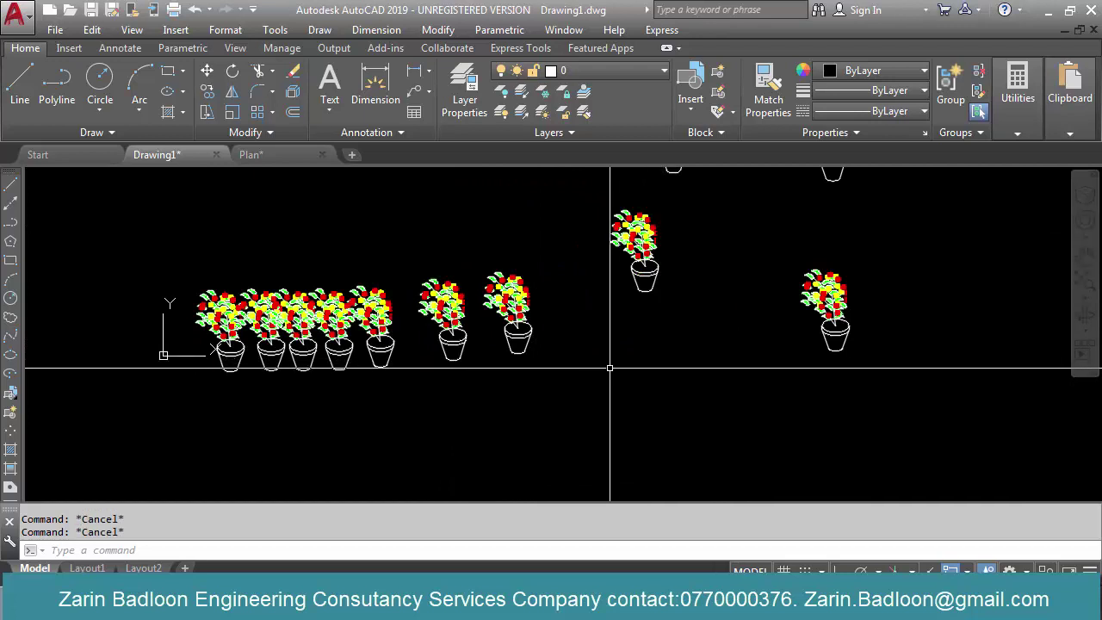
{"action": "scroll", "coordinate": [514, 385], "scroll_direction": "down", "scroll_amount": 2}
{"action": "mouse_move", "coordinate": [514, 385]}
{"action": "middle_mouse_down"}
{"action": "mouse_move", "coordinate": [561, 424]}
{"action": "mouse_move", "coordinate": [555, 404]}
{"action": "mouse_move", "coordinate": [541, 406]}
{"action": "mouse_move", "coordinate": [554, 394]}
{"action": "middle_mouse_up"}
{"action": "scroll", "coordinate": [357, 394], "scroll_direction": "up", "scroll_amount": 8}
{"action": "scroll", "coordinate": [658, 327], "scroll_direction": "down", "scroll_amount": 2}
{"action": "scroll", "coordinate": [388, 352], "scroll_direction": "down", "scroll_amount": 4}
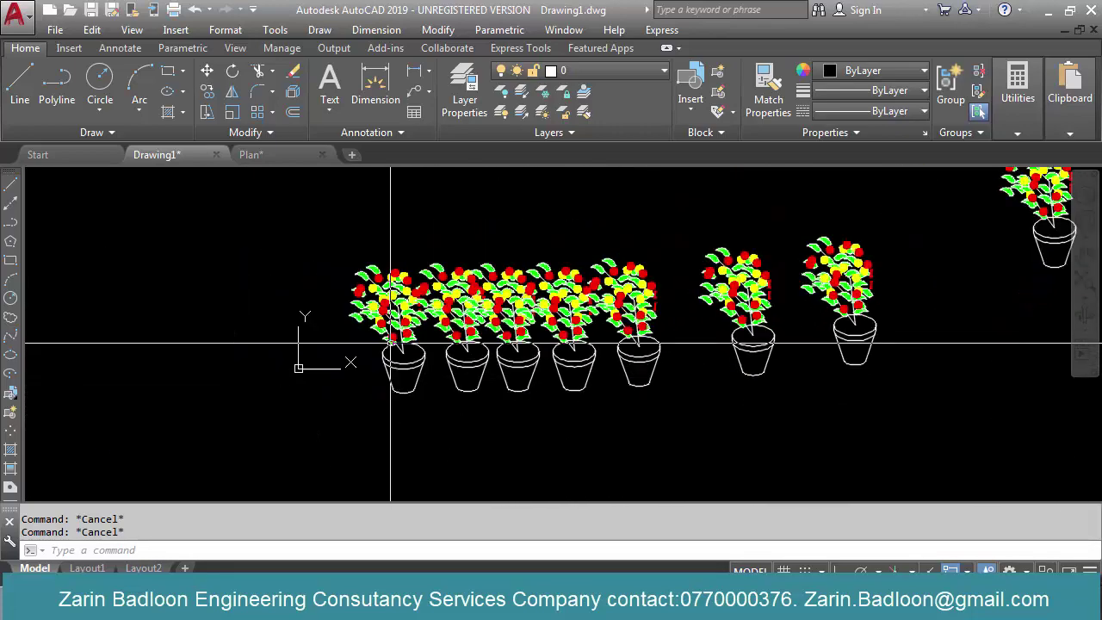
{"action": "scroll", "coordinate": [500, 364], "scroll_direction": "up", "scroll_amount": 5}
{"action": "scroll", "coordinate": [485, 319], "scroll_direction": "down", "scroll_amount": 4}
{"action": "scroll", "coordinate": [521, 349], "scroll_direction": "up", "scroll_amount": 5}
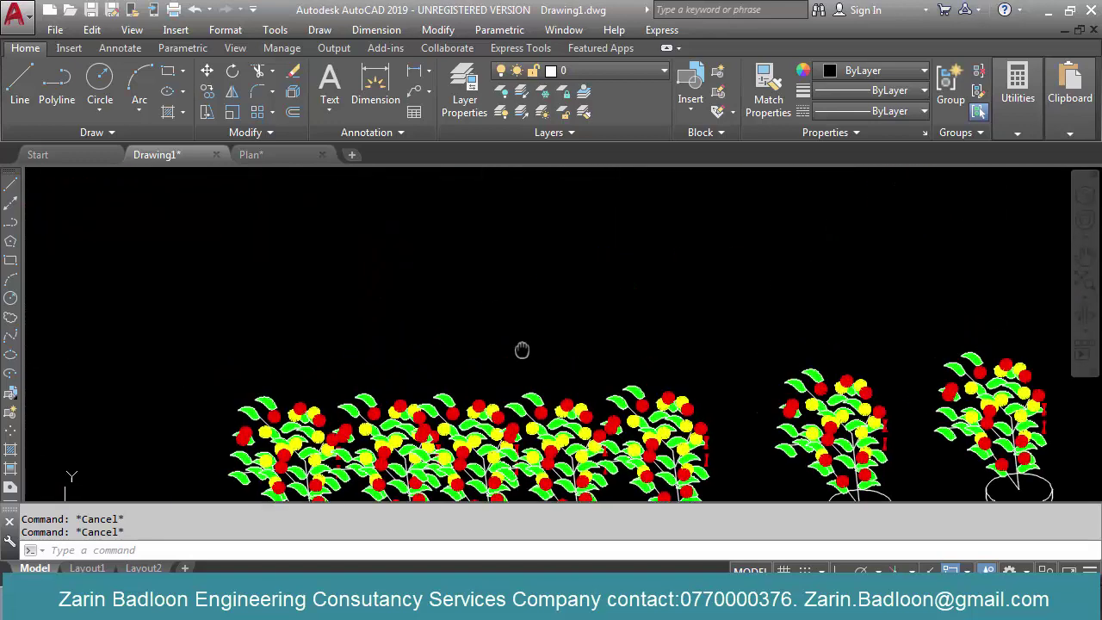
{"action": "scroll", "coordinate": [529, 393], "scroll_direction": "down", "scroll_amount": 4}
Draw two connected lines above the row of plants: one rising to the right, then one about 1113 units long falling at 25°
{"action": "middle_click_drag", "start_coordinate": [465, 247], "coordinate": [506, 295]}
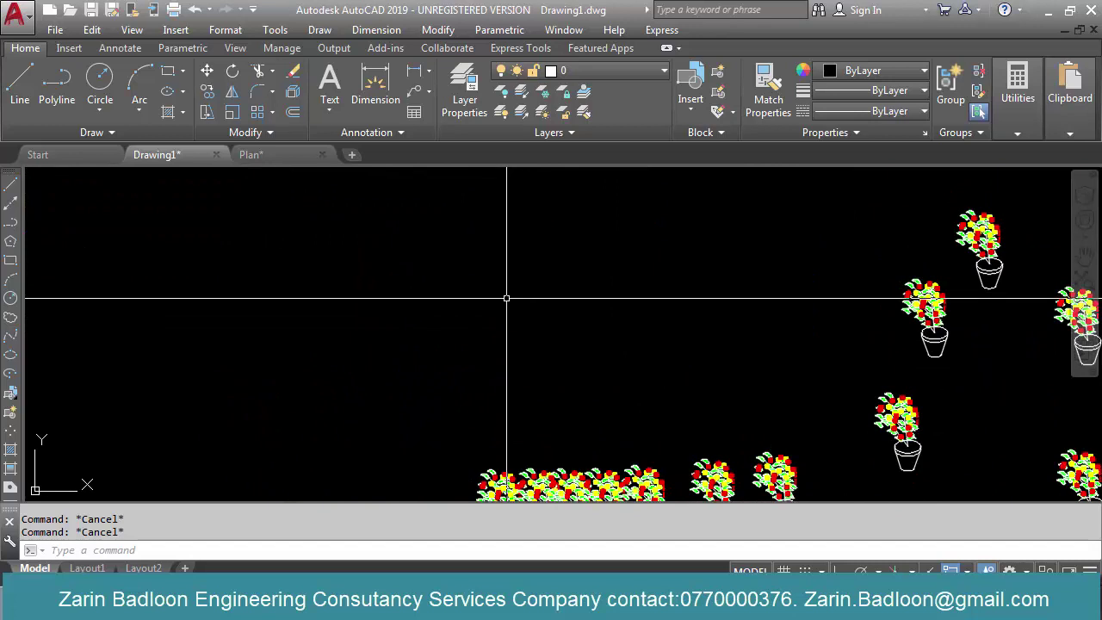
{"action": "type", "text": "l"}
{"action": "key", "text": "Return"}
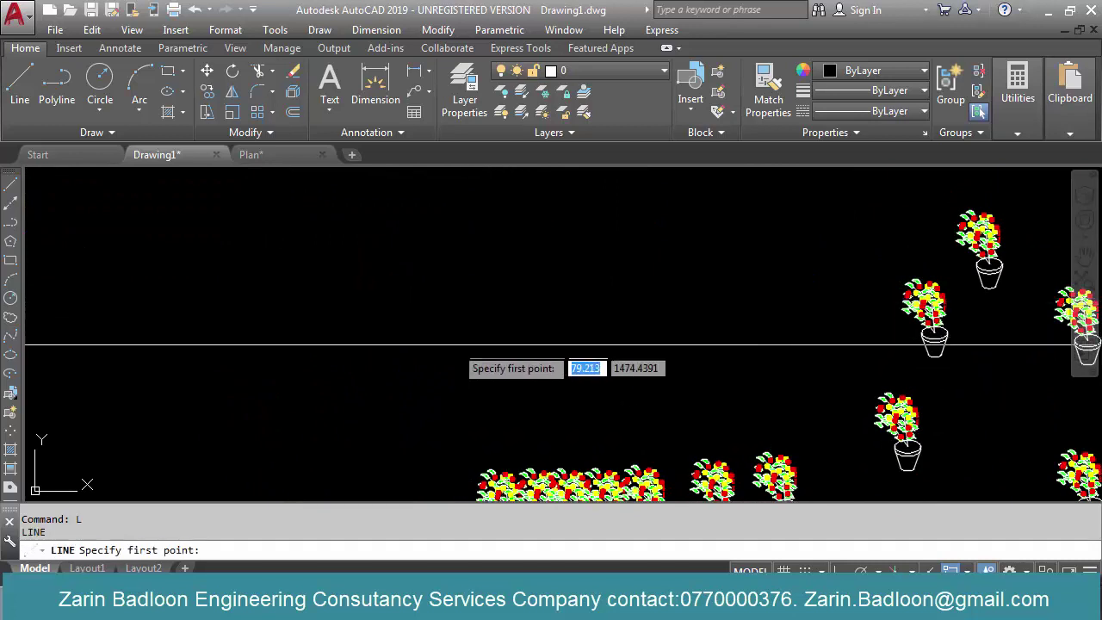
{"action": "left_click", "coordinate": [439, 358]}
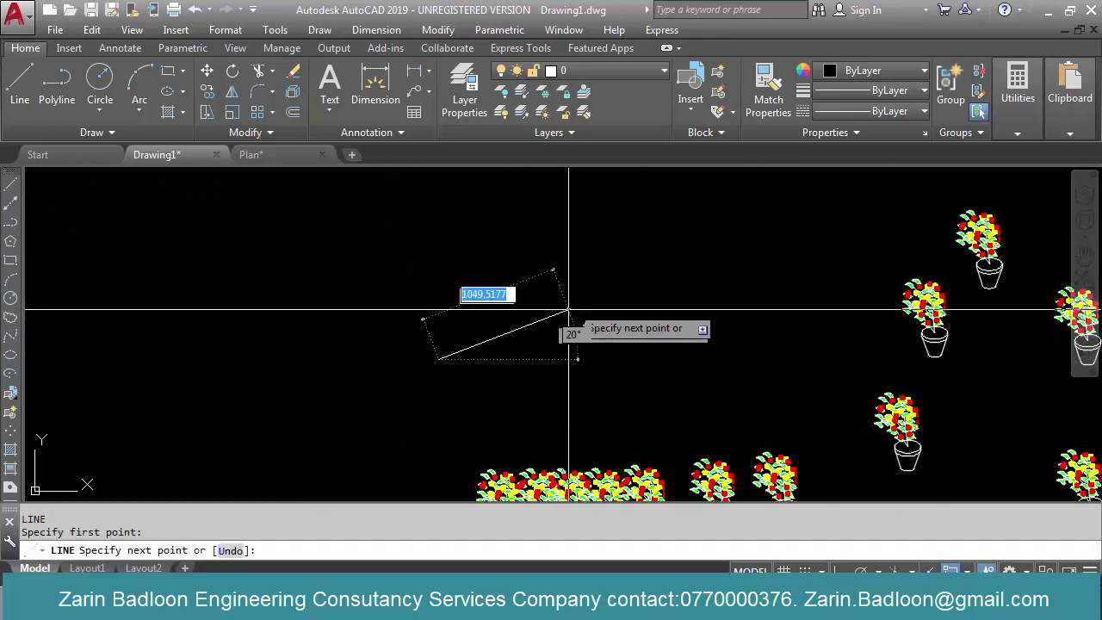
{"action": "left_click", "coordinate": [667, 230]}
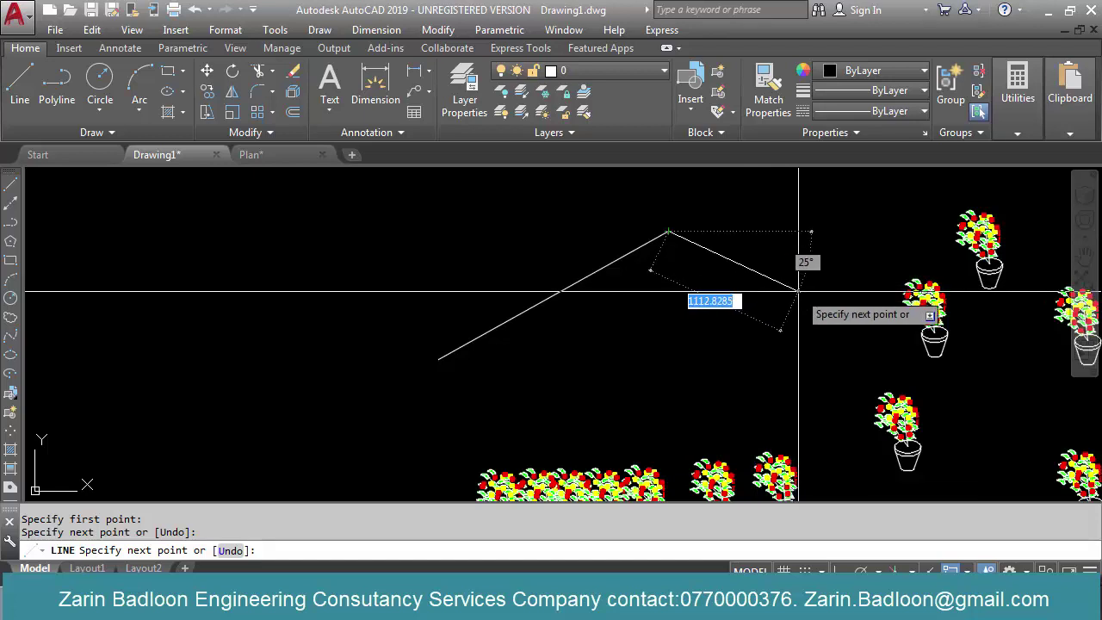
{"action": "scroll", "coordinate": [798, 292], "scroll_direction": "down", "scroll_amount": 3}
{"action": "key", "text": "Return"}
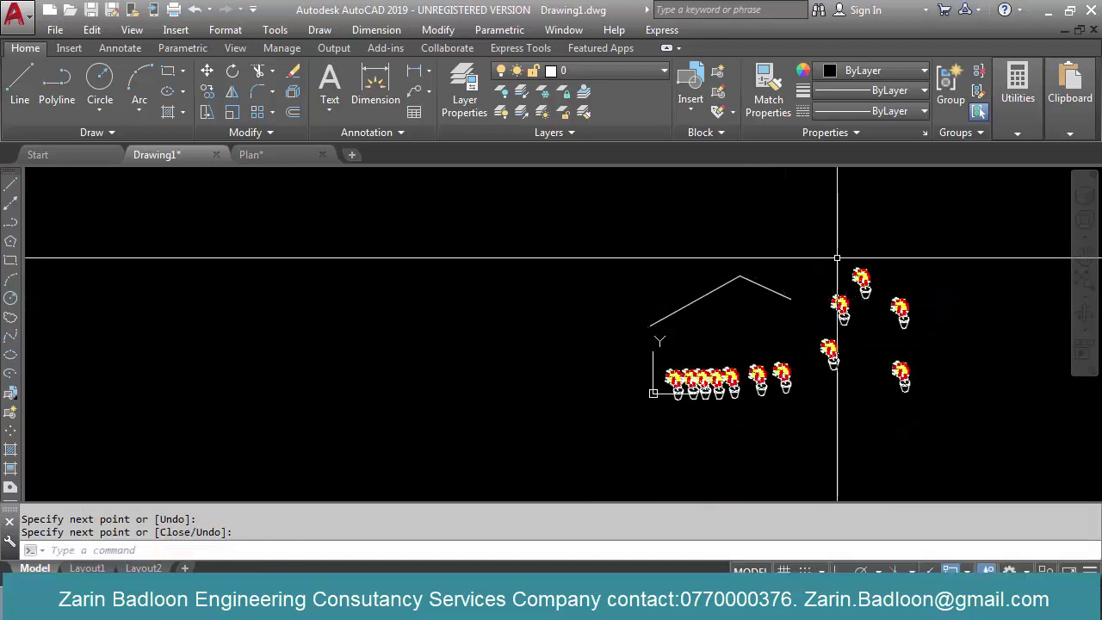
Copy the rising line from its lower end to the free end of the falling line
{"action": "type", "text": "co"}
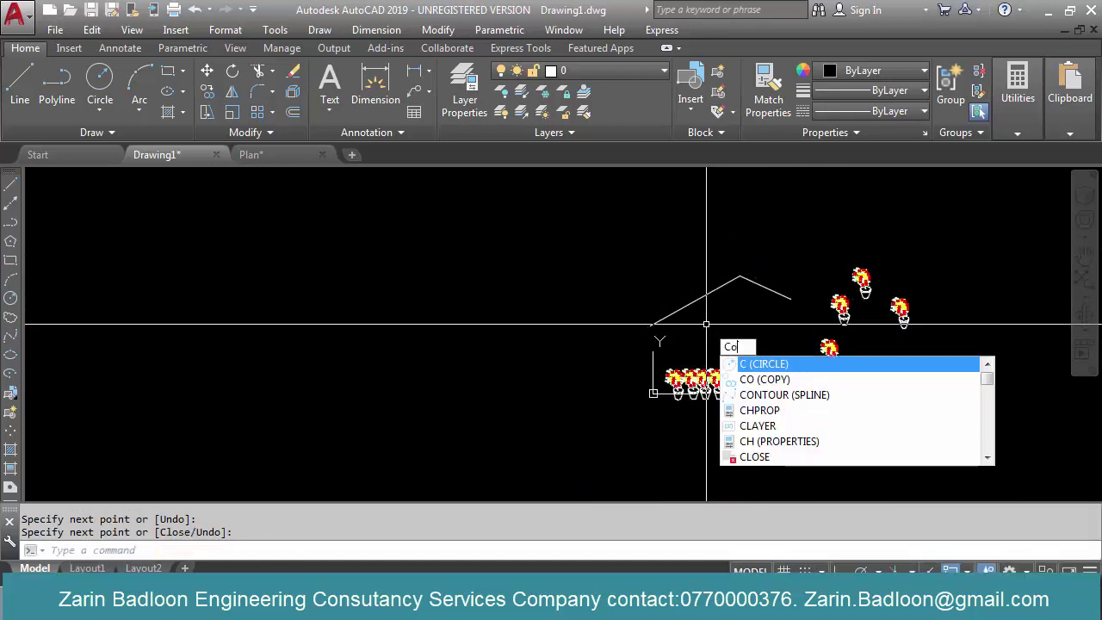
{"action": "key", "text": "Return"}
{"action": "left_click", "coordinate": [663, 319]}
{"action": "key", "text": "Return"}
{"action": "left_click", "coordinate": [649, 325]}
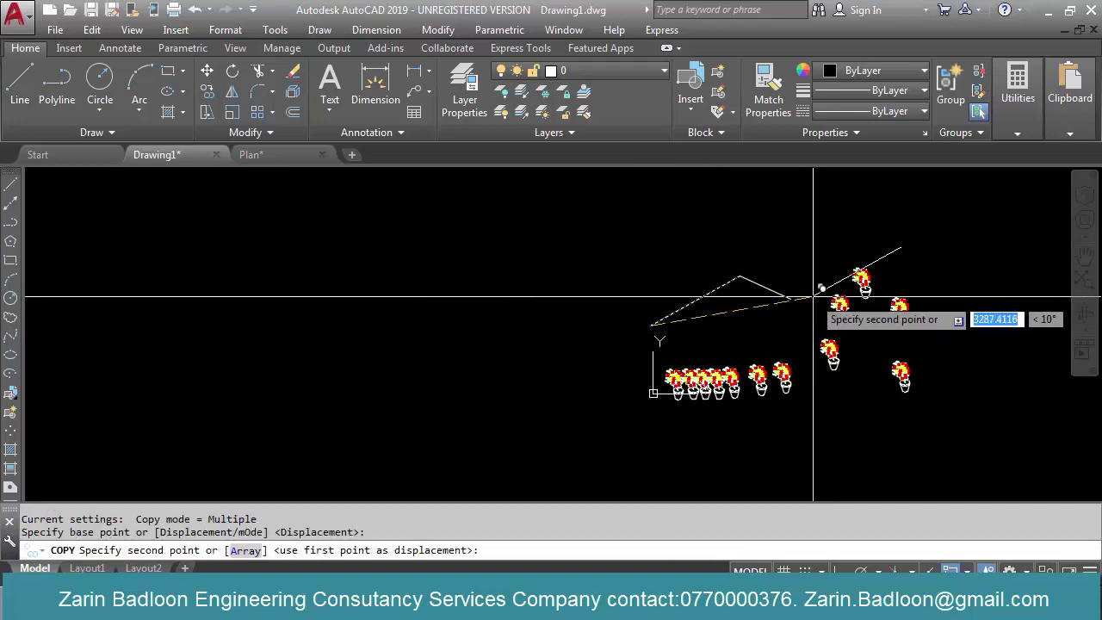
{"action": "scroll", "coordinate": [774, 301], "scroll_direction": "up", "scroll_amount": 3}
{"action": "left_click", "coordinate": [775, 301]}
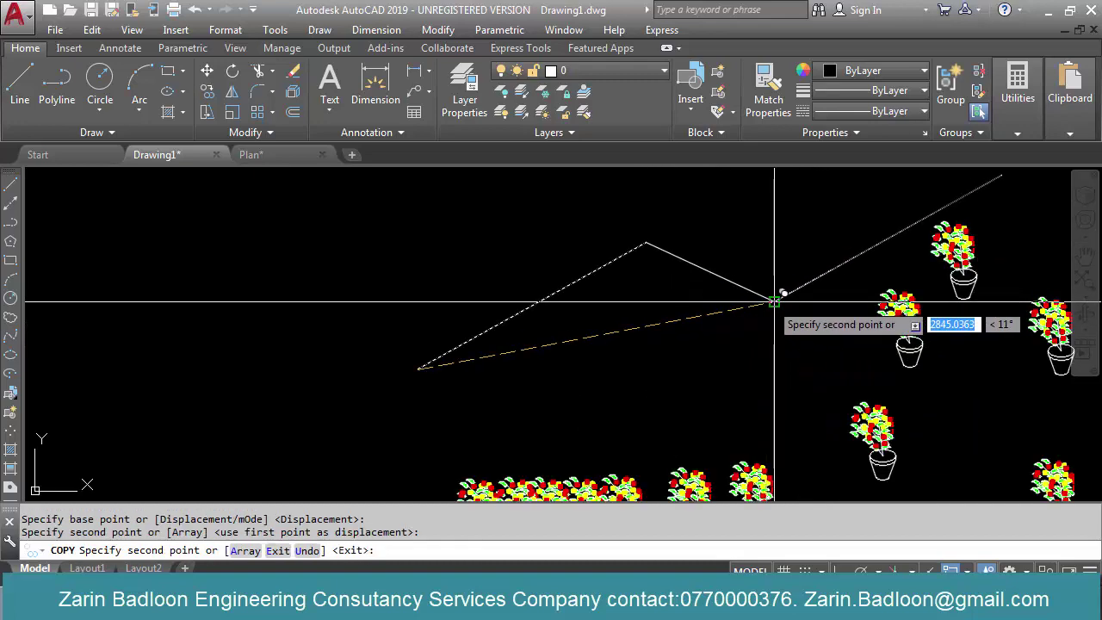
{"action": "key", "text": "Return"}
Draw a line from the lower end of the first rising line, sloping up to the left
{"action": "scroll", "coordinate": [634, 364], "scroll_direction": "down", "scroll_amount": 3}
{"action": "type", "text": "l"}
{"action": "key", "text": "Return"}
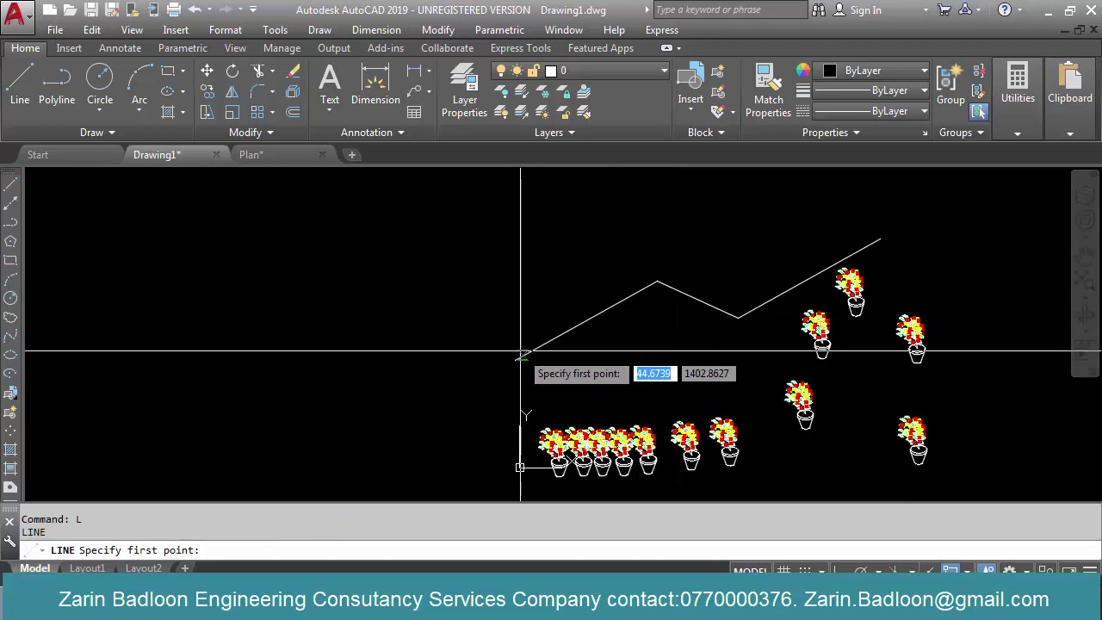
{"action": "left_click", "coordinate": [514, 359]}
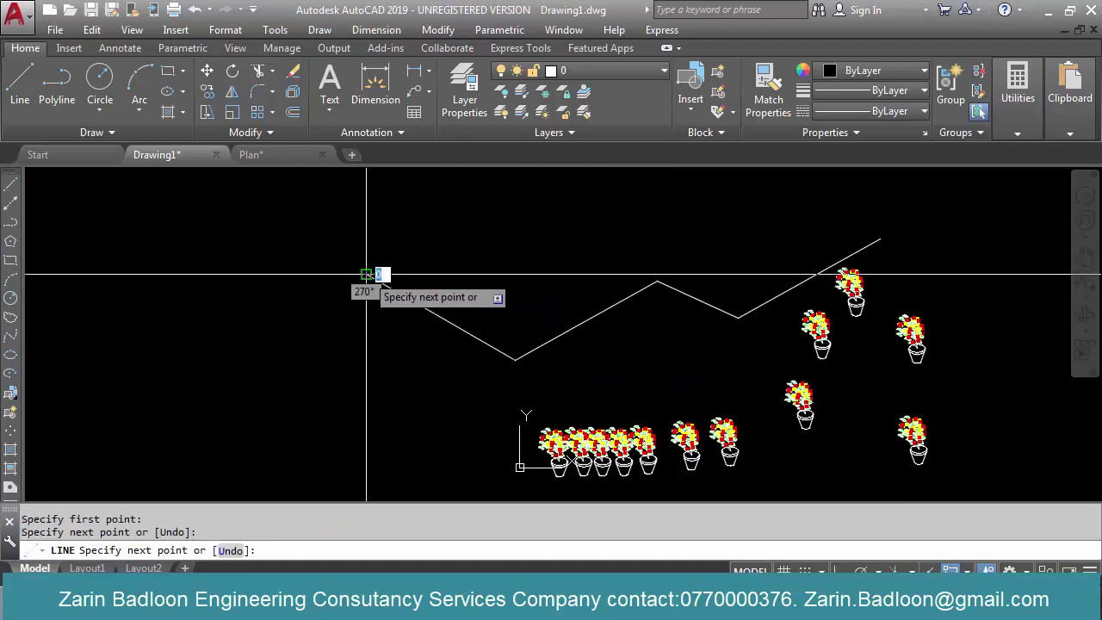
{"action": "left_click", "coordinate": [367, 274]}
{"action": "key", "text": "Return"}
Move the four connected lines by their lowest corner to a free area farther above the plants
{"action": "scroll", "coordinate": [501, 369], "scroll_direction": "down", "scroll_amount": 3}
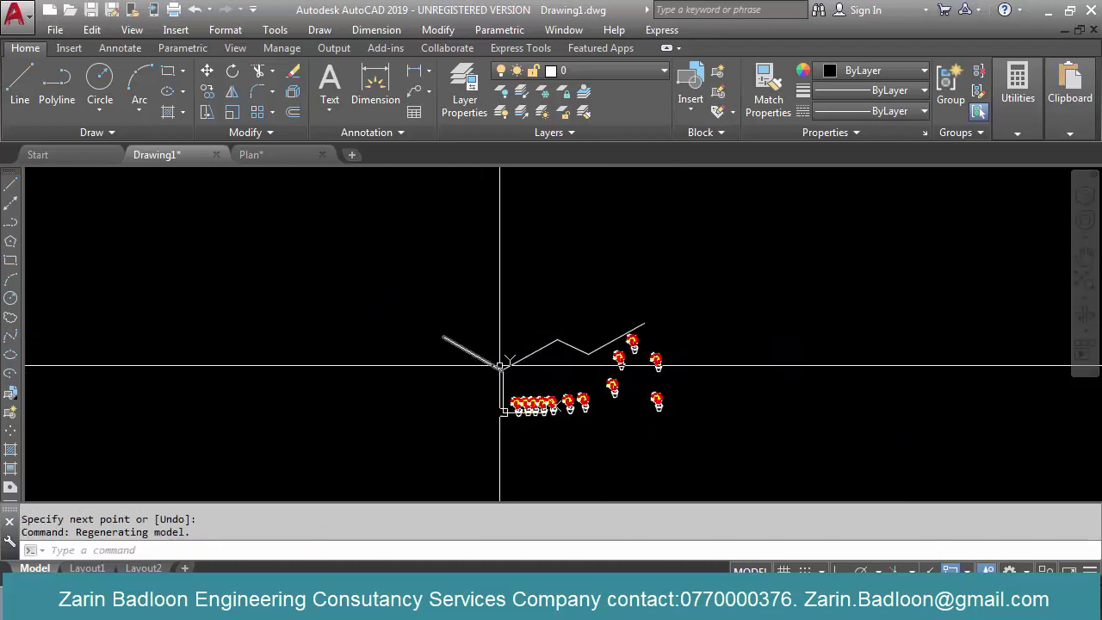
{"action": "scroll", "coordinate": [503, 374], "scroll_direction": "up", "scroll_amount": 3}
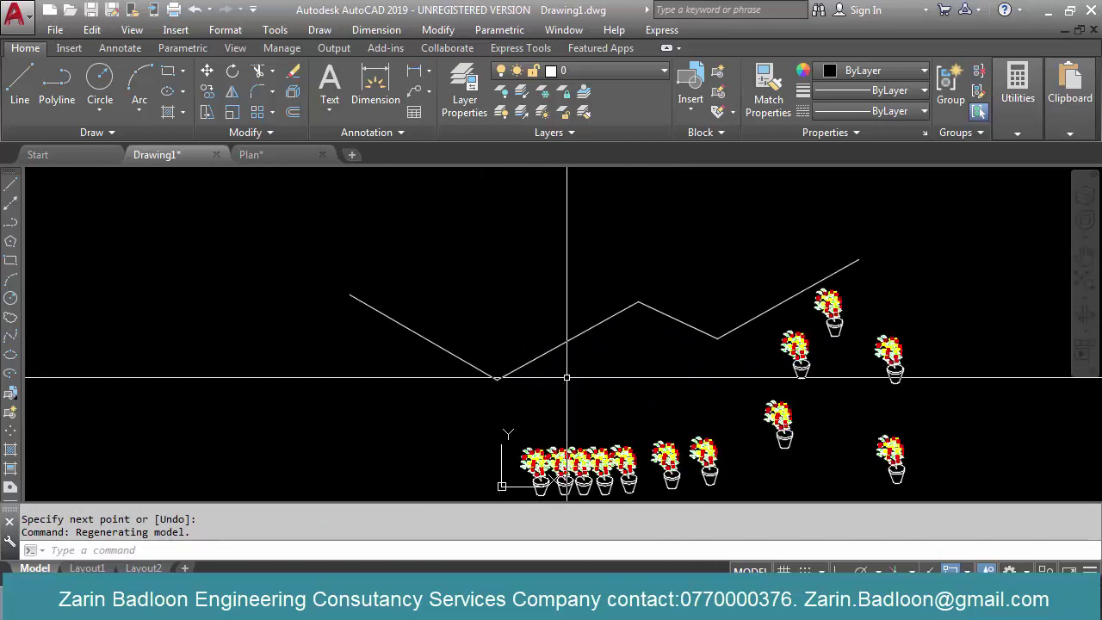
{"action": "key", "text": "Return"}
{"action": "left_click", "coordinate": [743, 287]}
{"action": "left_click", "coordinate": [478, 377]}
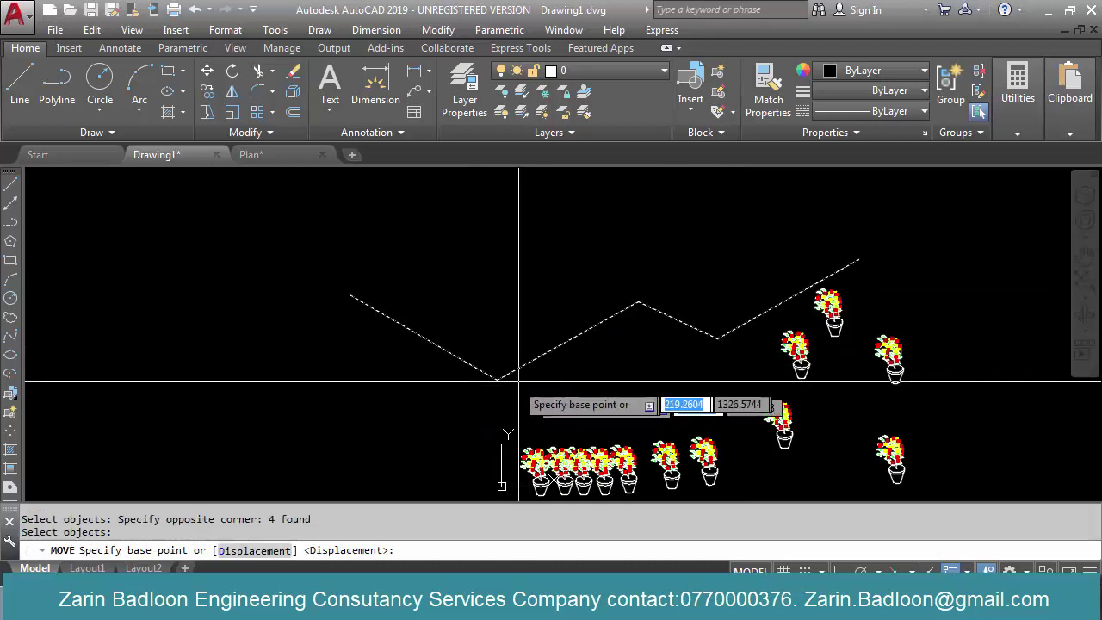
{"action": "left_click", "coordinate": [497, 379]}
{"action": "scroll", "coordinate": [559, 406], "scroll_direction": "down", "scroll_amount": 6}
{"action": "scroll", "coordinate": [526, 367], "scroll_direction": "up", "scroll_amount": 2}
{"action": "left_click", "coordinate": [533, 380]}
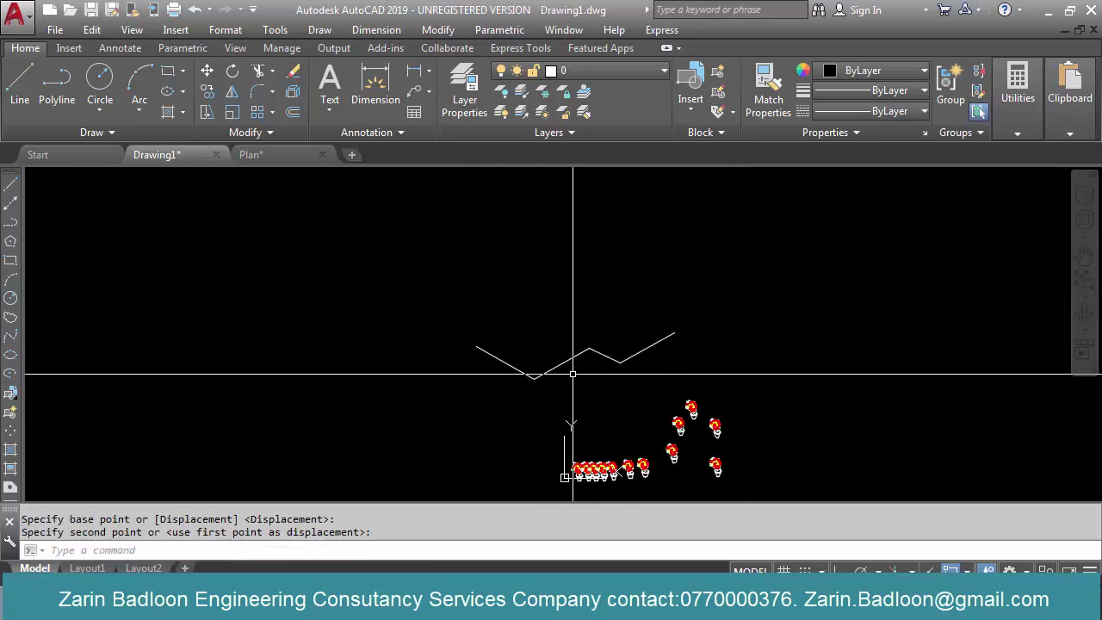
Copy the first rising line from the lowest corner to the upper left end of the left sloping line
{"action": "scroll", "coordinate": [575, 372], "scroll_direction": "up", "scroll_amount": 6}
{"action": "key", "text": "Escape"}
{"action": "scroll", "coordinate": [643, 382], "scroll_direction": "down", "scroll_amount": 2}
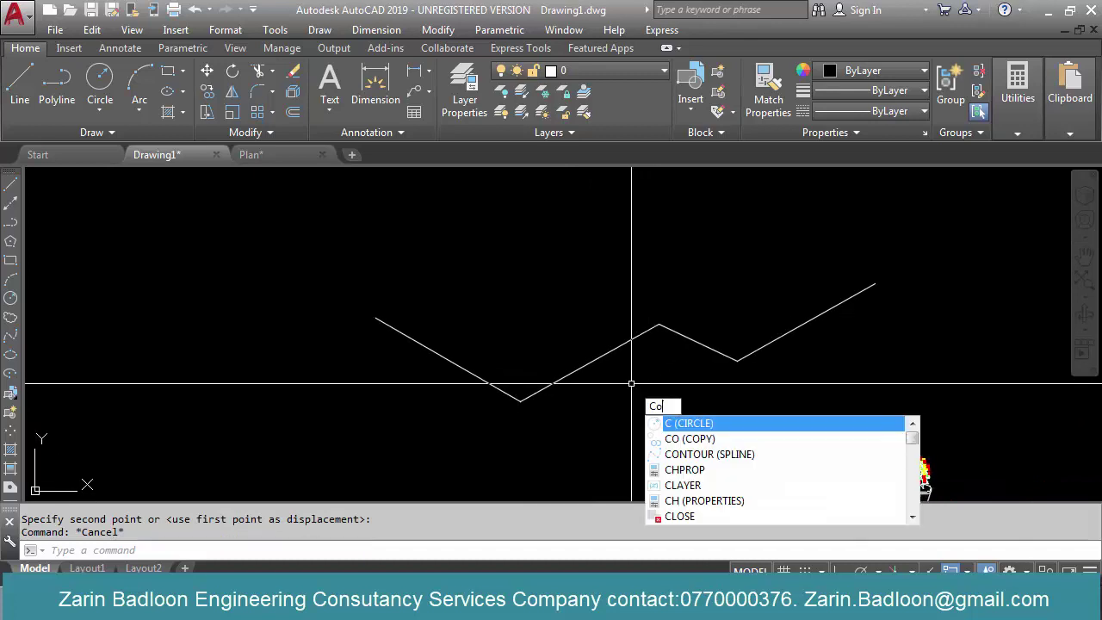
{"action": "key", "text": "Return"}
{"action": "key", "text": "Return"}
{"action": "left_click", "coordinate": [521, 399]}
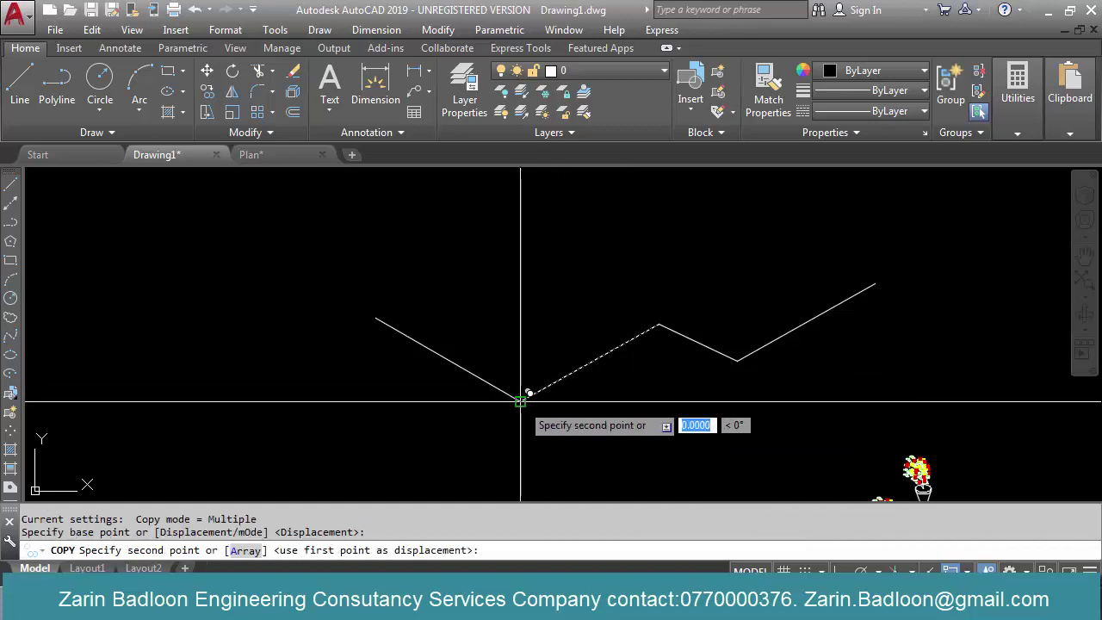
{"action": "left_click", "coordinate": [376, 318]}
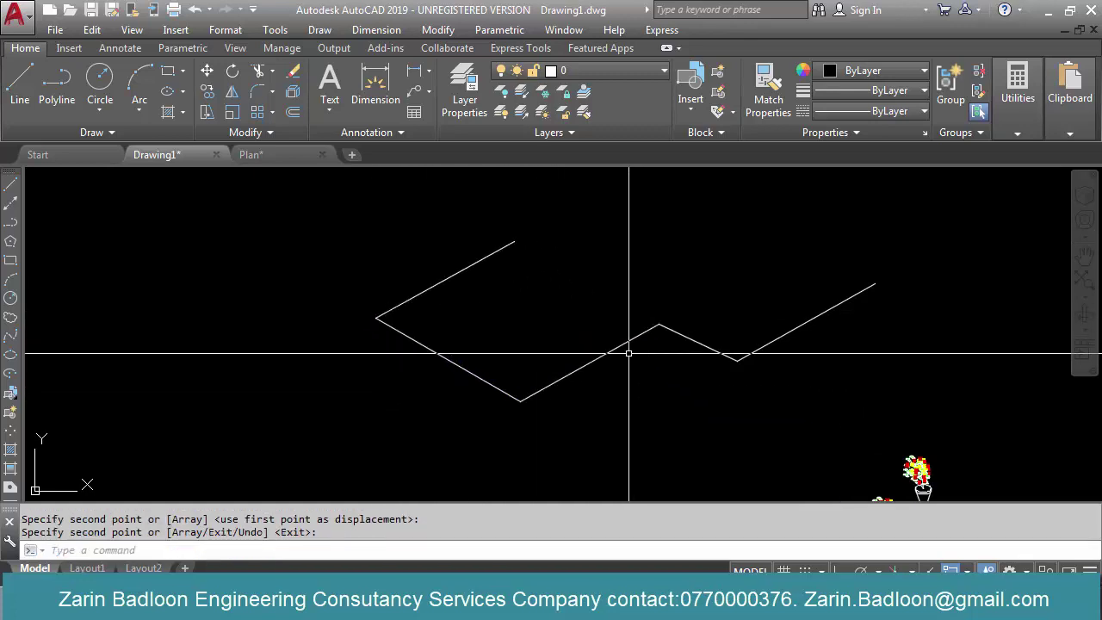
{"action": "key", "text": "Return"}
{"action": "type", "text": "f"}
{"action": "key", "text": "Return"}
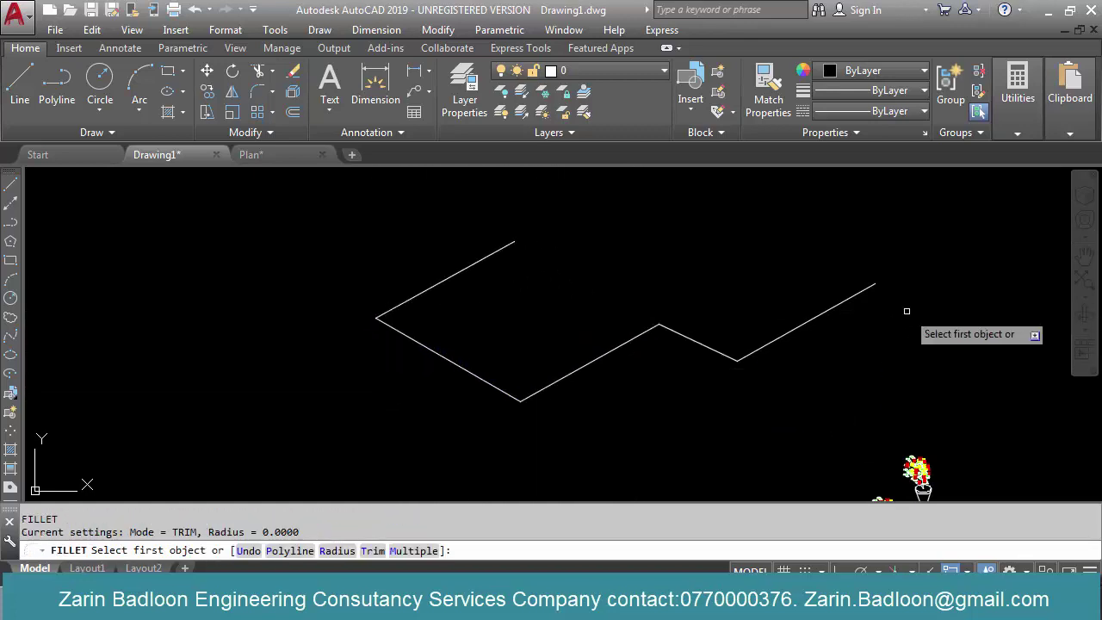
{"action": "left_click", "coordinate": [861, 294]}
{"action": "scroll", "coordinate": [526, 289], "scroll_direction": "down", "scroll_amount": 2}
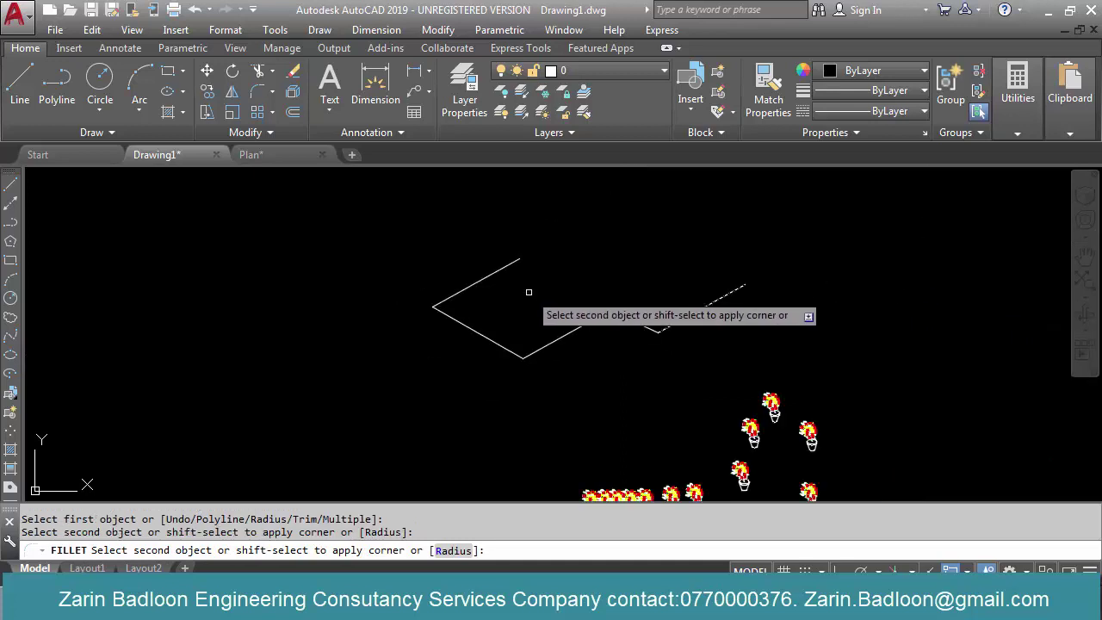
{"action": "key", "text": "Escape"}
Fillet the rightmost rising line with the parallel upper left line, keeping radius 0, to join their open ends with an arc
{"action": "key", "text": "Return"}
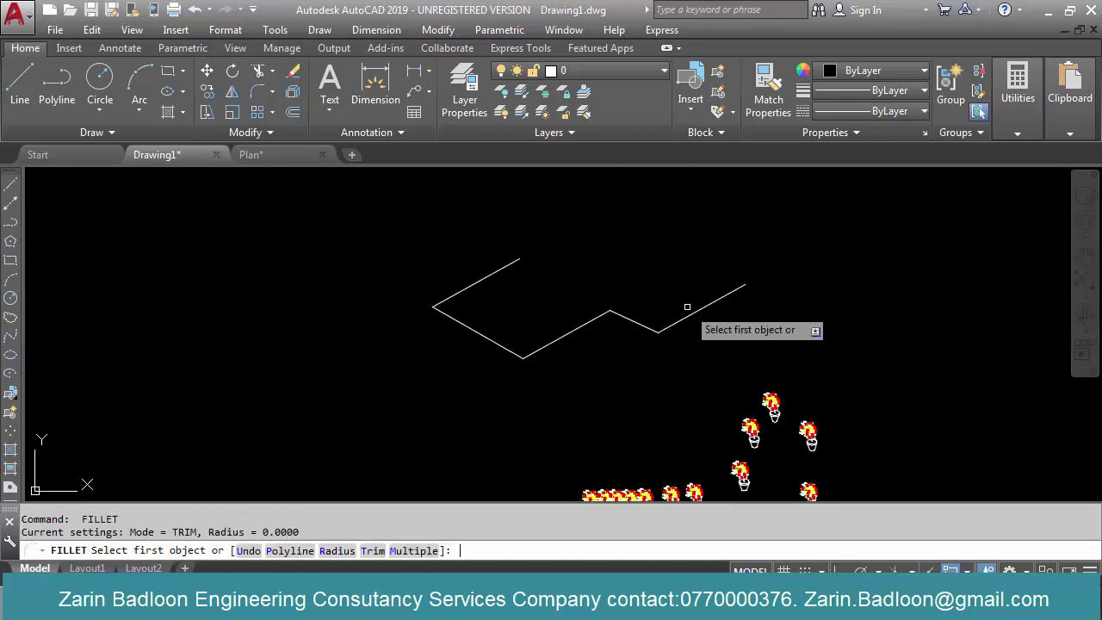
{"action": "type", "text": "r"}
{"action": "key", "text": "Return"}
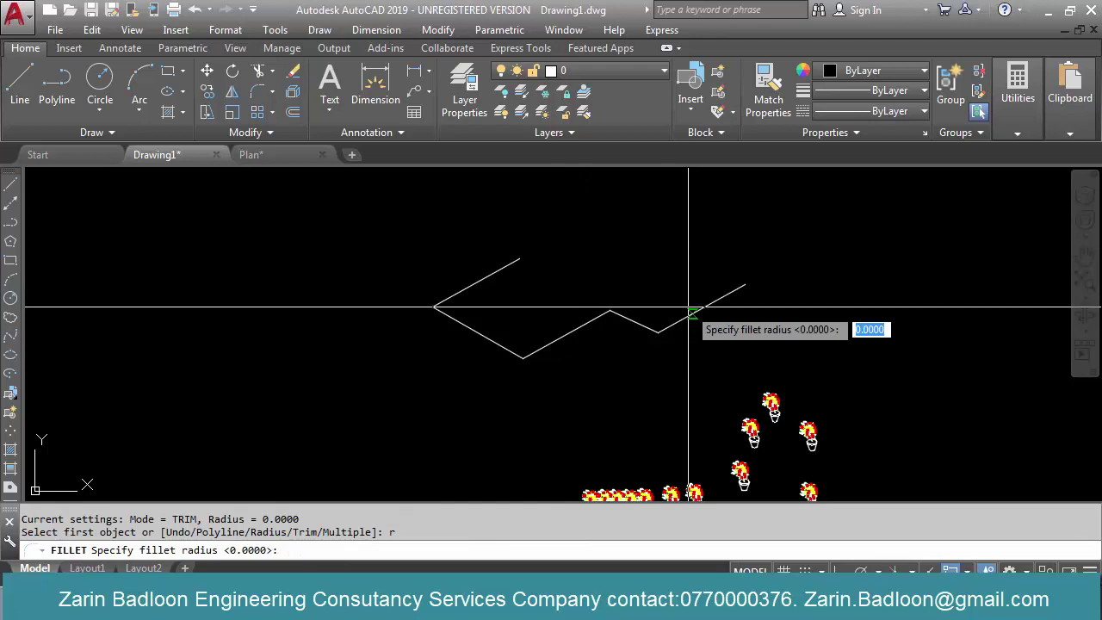
{"action": "key", "text": "Return"}
{"action": "left_click", "coordinate": [697, 308]}
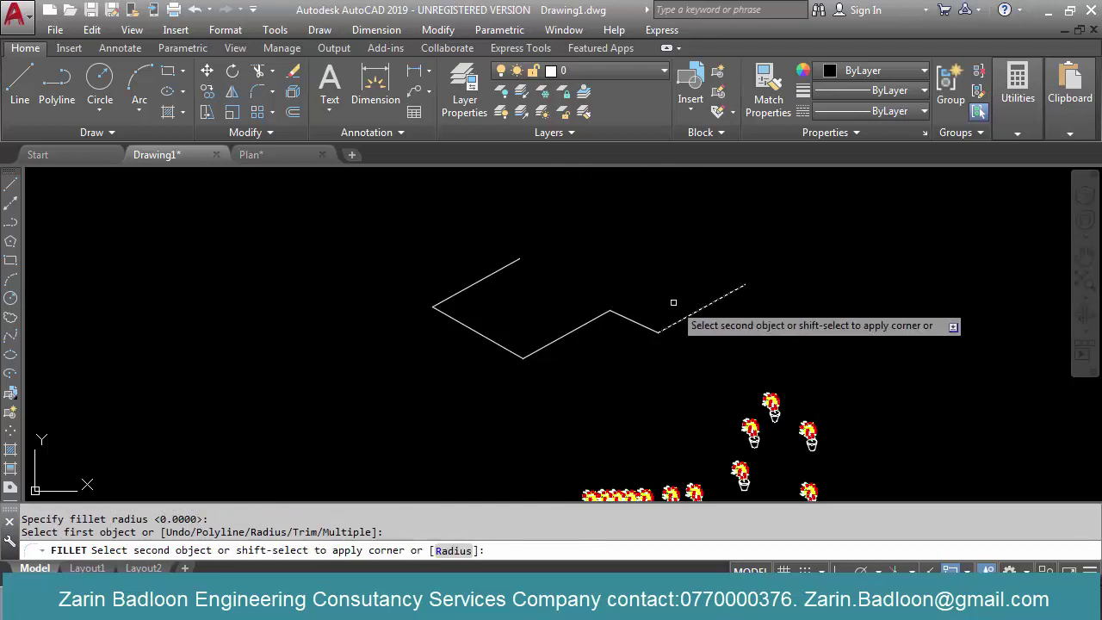
{"action": "left_click", "coordinate": [509, 263]}
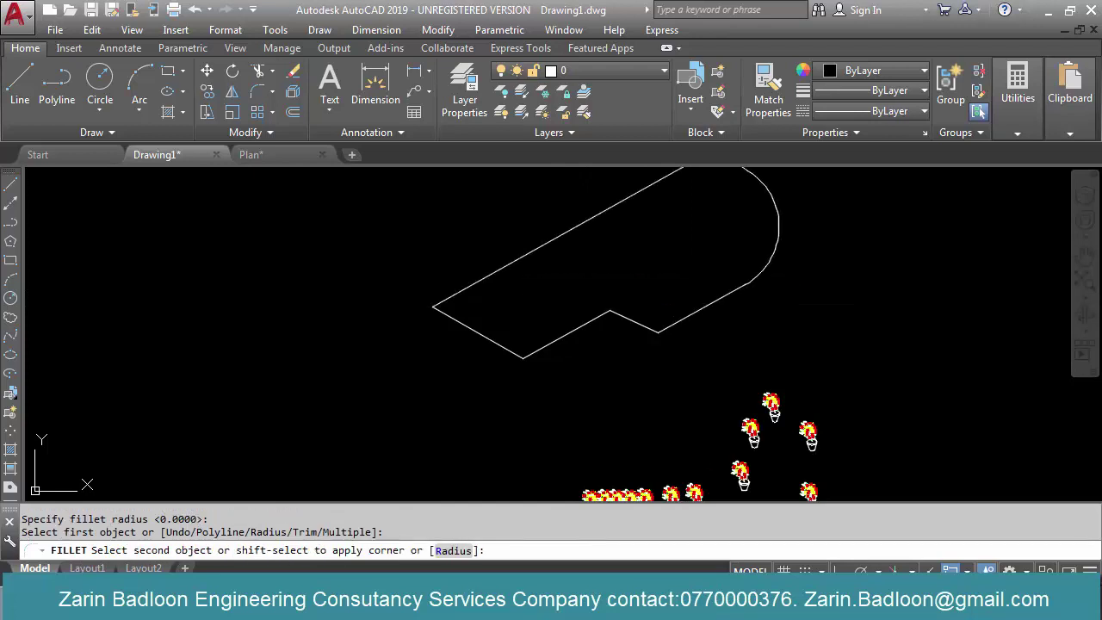
{"action": "key", "text": "Escape"}
{"action": "scroll", "coordinate": [707, 378], "scroll_direction": "down", "scroll_amount": 6}
{"action": "scroll", "coordinate": [711, 379], "scroll_direction": "up", "scroll_amount": 4}
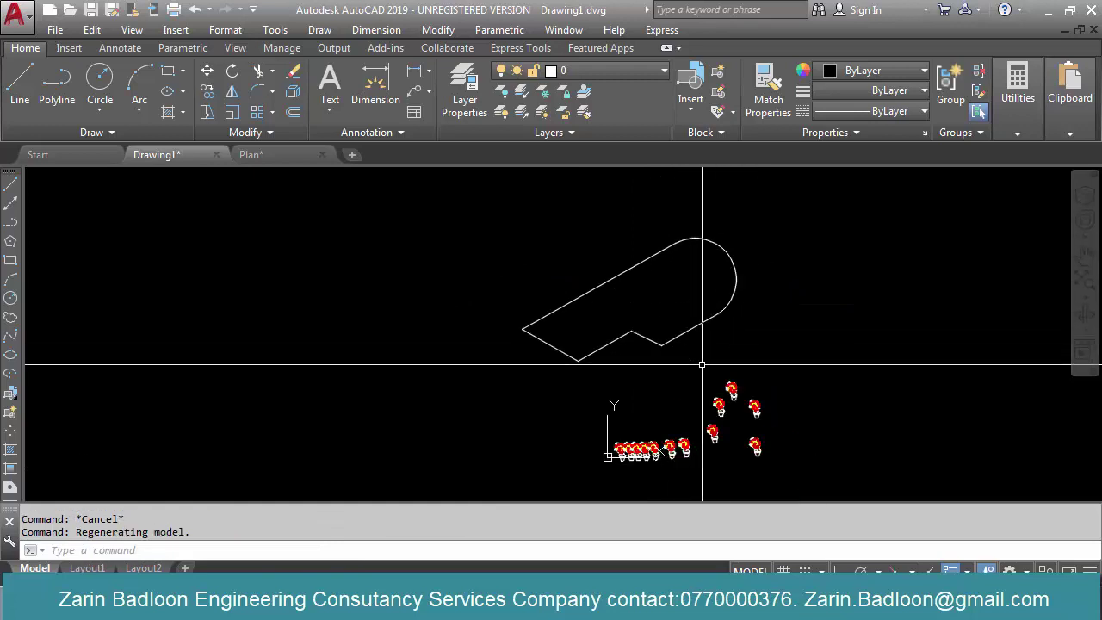
Draw a vertical line about 1010 units long down from the outline's lowest corner with Ortho on
{"action": "scroll", "coordinate": [711, 373], "scroll_direction": "up", "scroll_amount": 4}
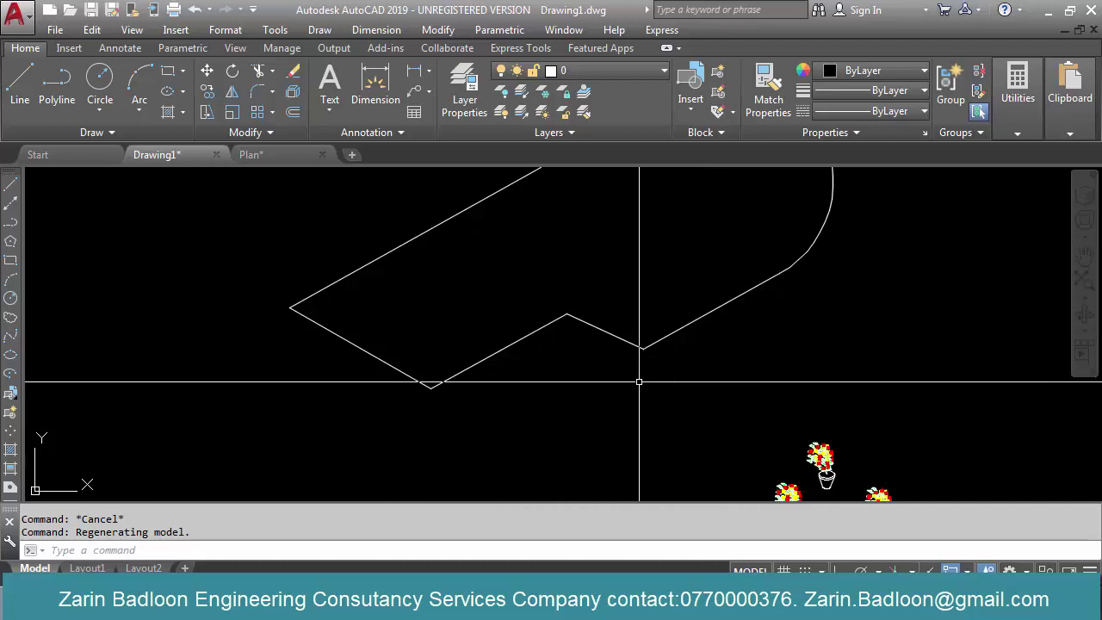
{"action": "type", "text": "l"}
{"action": "key", "text": "Return"}
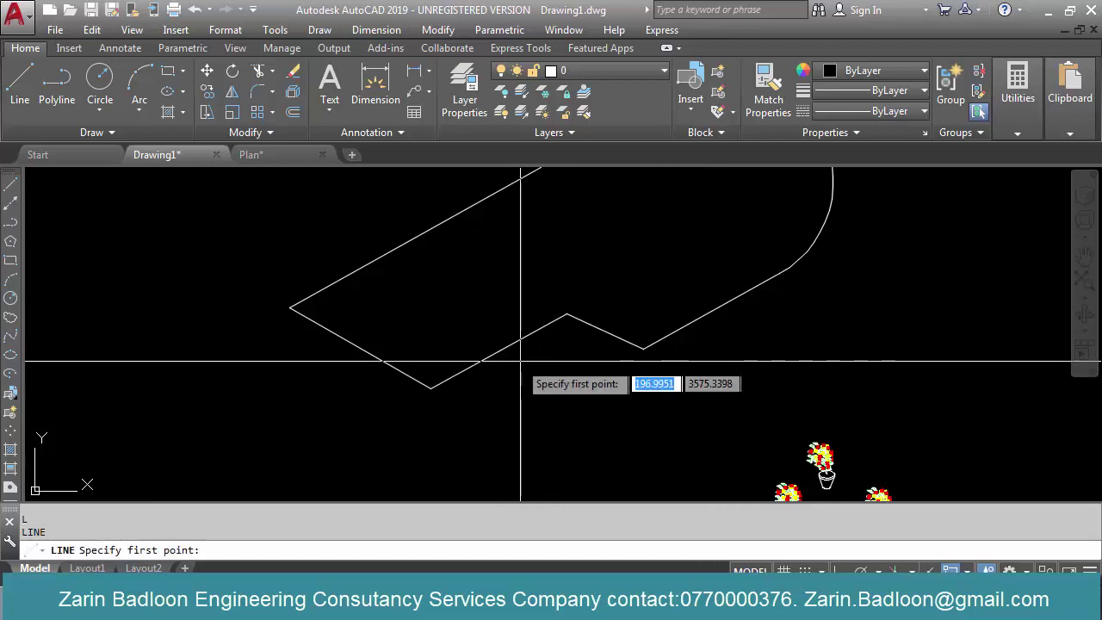
{"action": "left_click", "coordinate": [430, 389]}
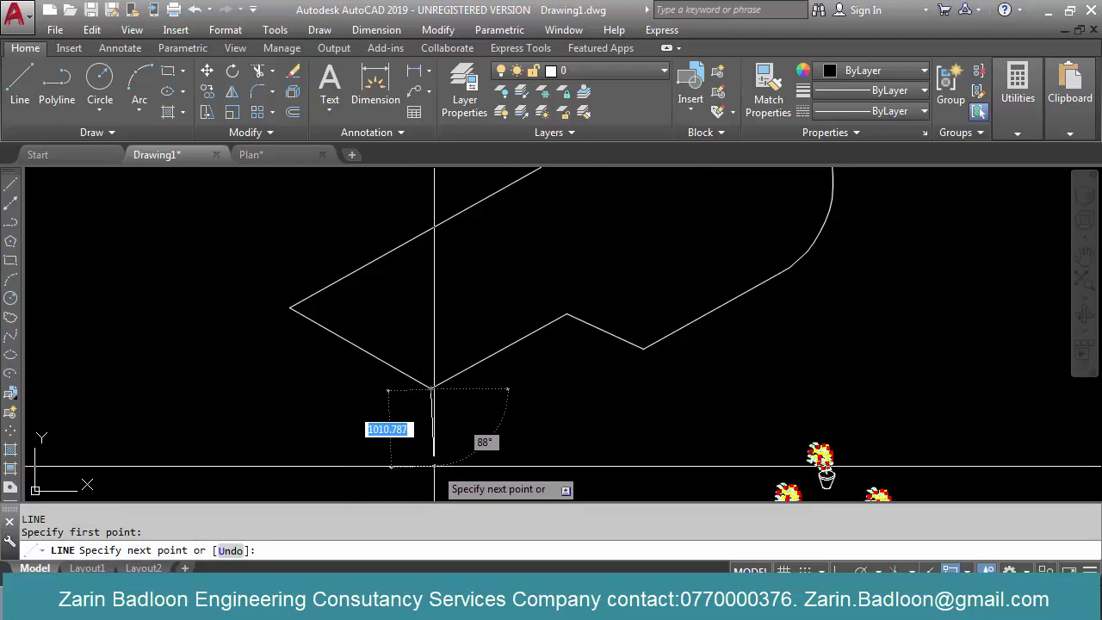
{"action": "key", "text": "F8"}
{"action": "left_click", "coordinate": [430, 465]}
{"action": "key", "text": "Return"}
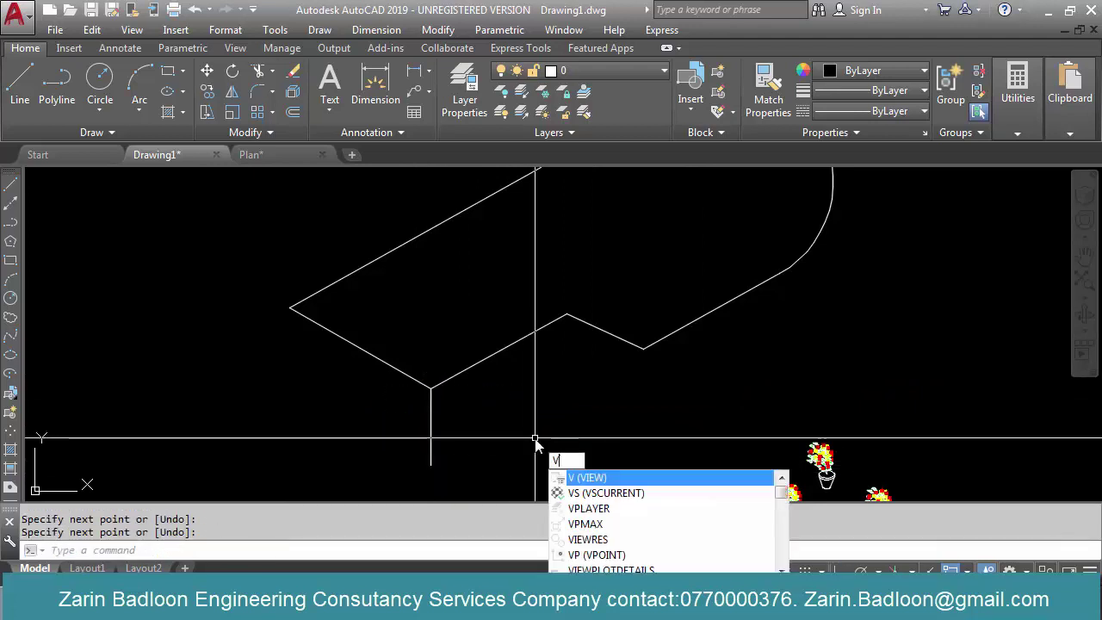
{"action": "key", "text": "Escape"}
{"action": "key", "text": "Escape"}
Copy the vertical line from the outline's lowest corner to the far left corner, the lower right corner and the arc's lower end
{"action": "type", "text": "co"}
{"action": "key", "text": "Return"}
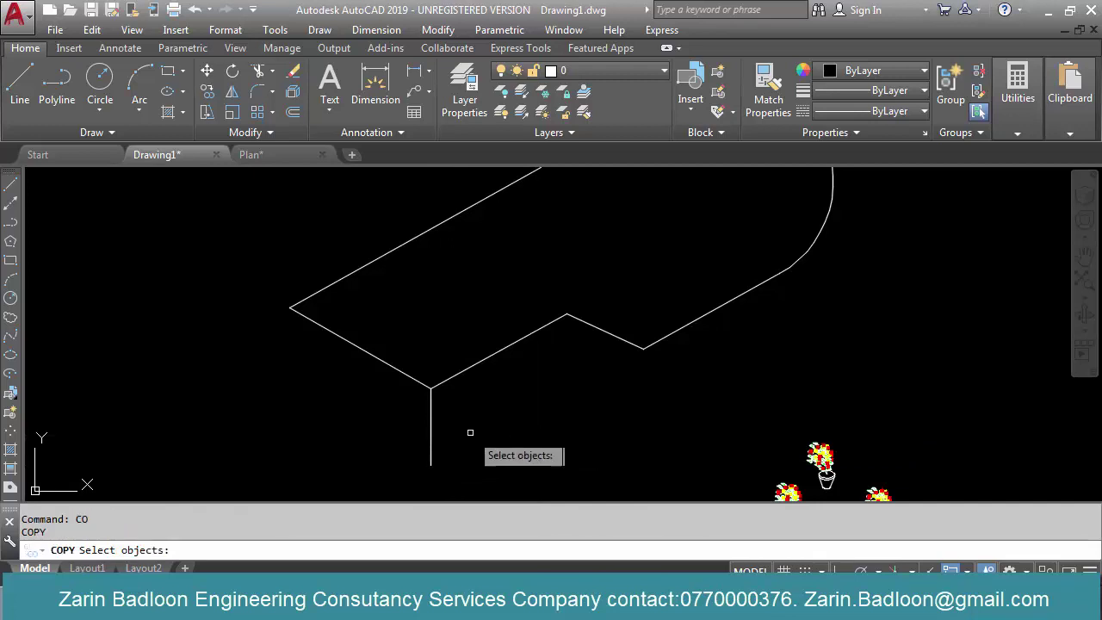
{"action": "left_click", "coordinate": [431, 433]}
{"action": "key", "text": "Return"}
{"action": "left_click", "coordinate": [437, 386]}
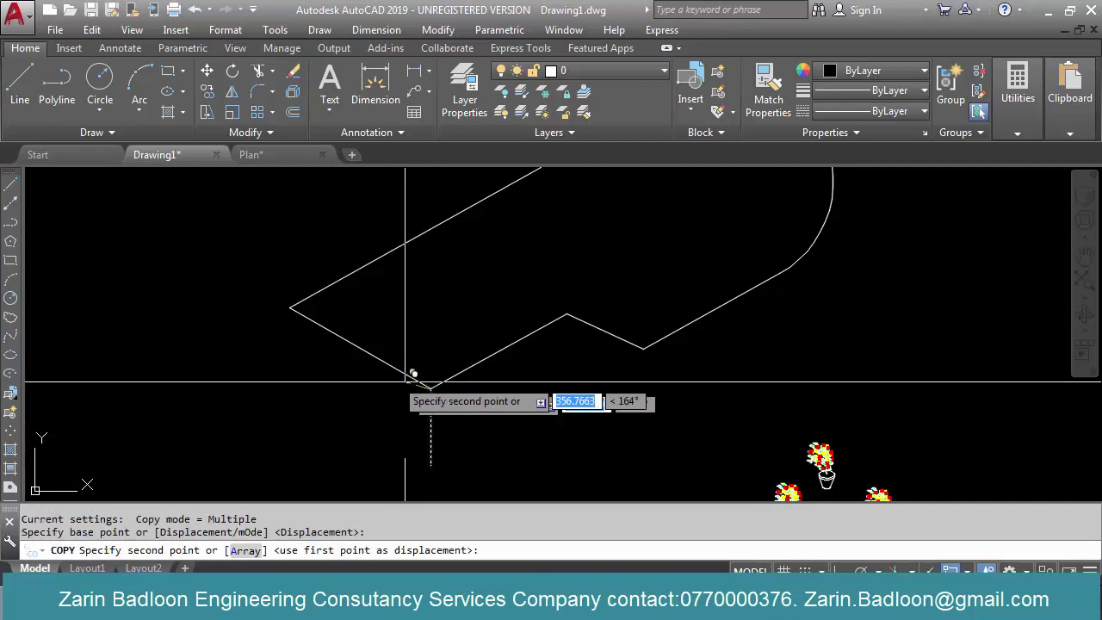
{"action": "left_click", "coordinate": [643, 349]}
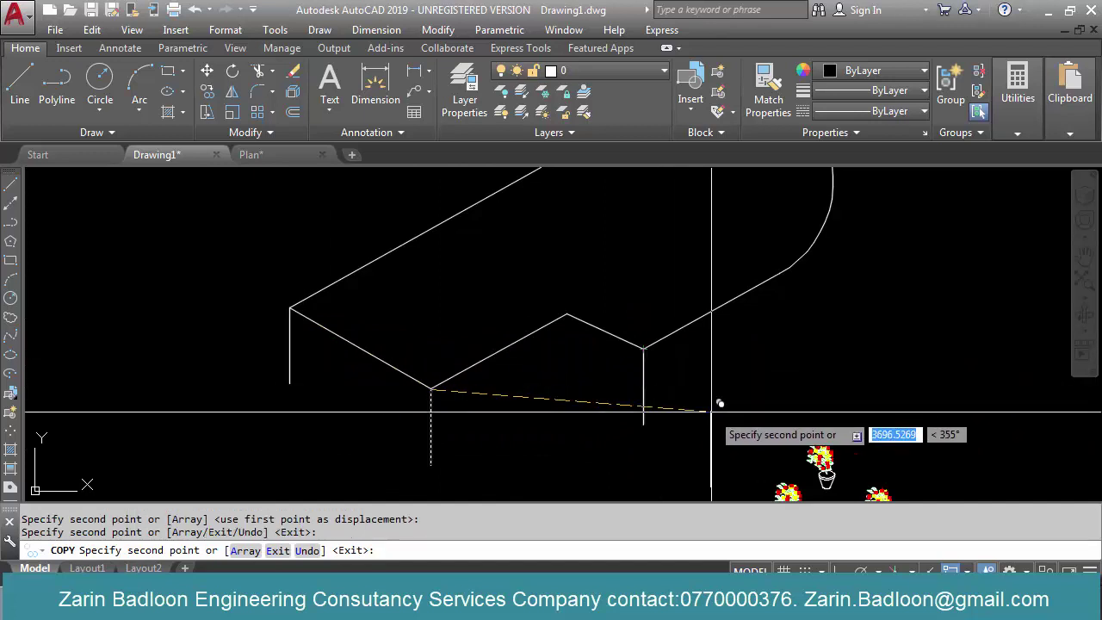
{"action": "left_click", "coordinate": [796, 264]}
{"action": "key", "text": "Return"}
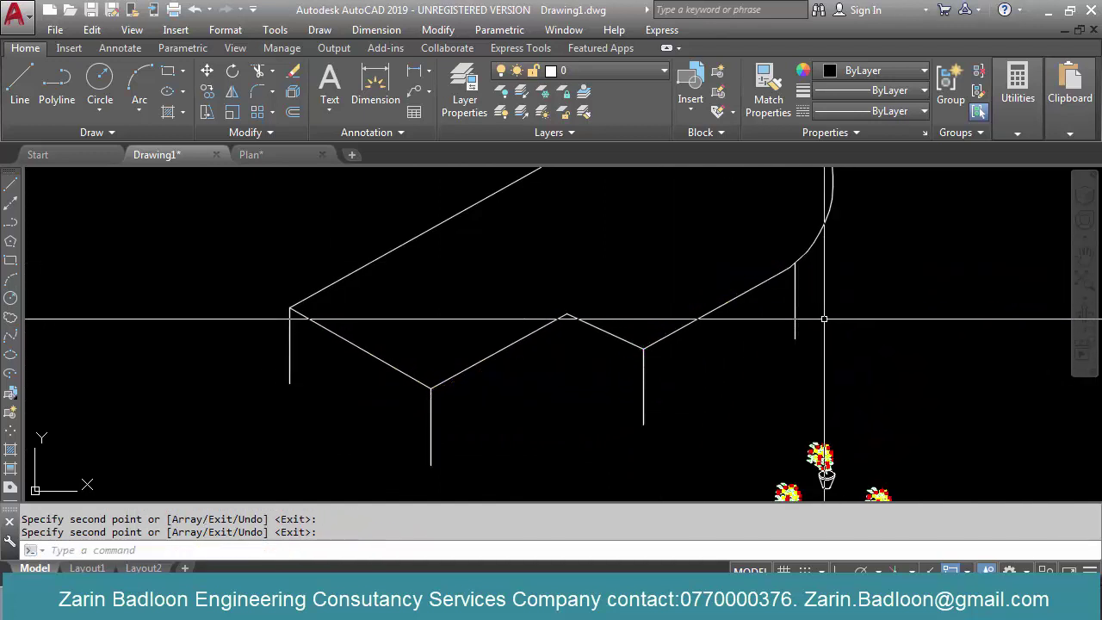
Copy the four connected lower outline lines from the far left corner down to the lower end of its vertical line
{"action": "scroll", "coordinate": [824, 315], "scroll_direction": "down", "scroll_amount": 2}
{"action": "type", "text": "co"}
{"action": "key", "text": "Return"}
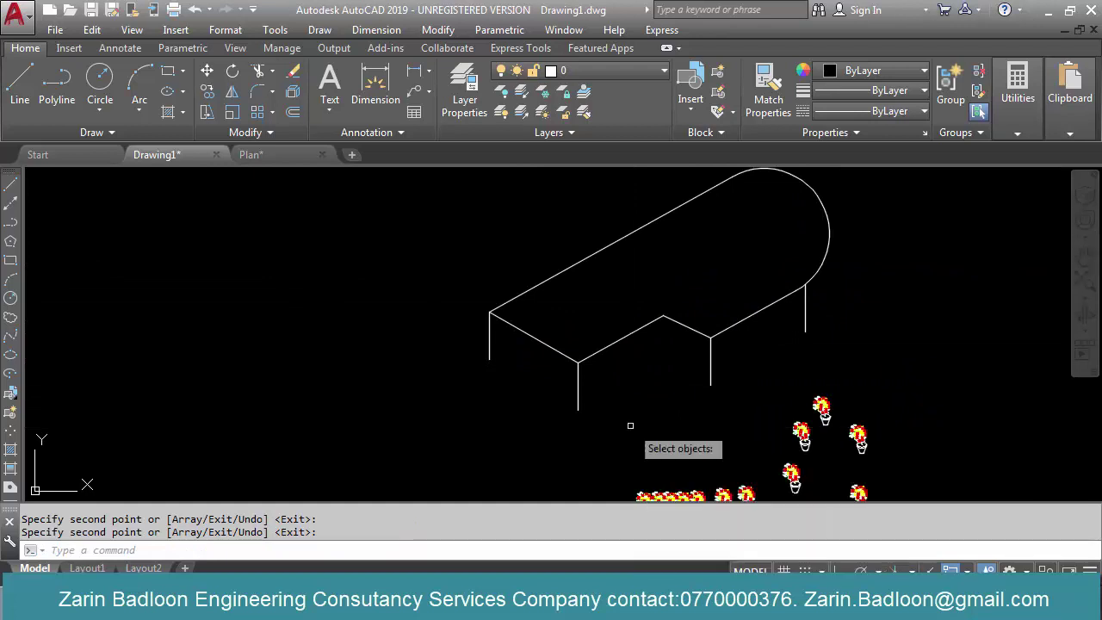
{"action": "left_click", "coordinate": [769, 273]}
{"action": "left_click", "coordinate": [748, 329]}
{"action": "left_click", "coordinate": [686, 308]}
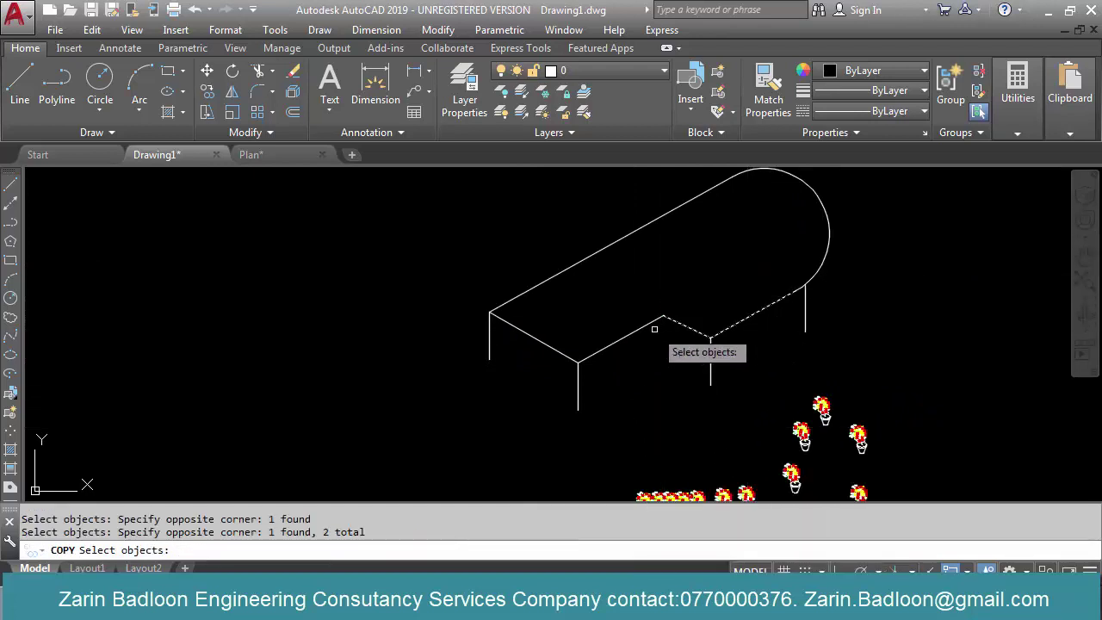
{"action": "left_click", "coordinate": [654, 329]}
{"action": "left_click", "coordinate": [608, 353]}
{"action": "left_click", "coordinate": [515, 354]}
{"action": "key", "text": "Return"}
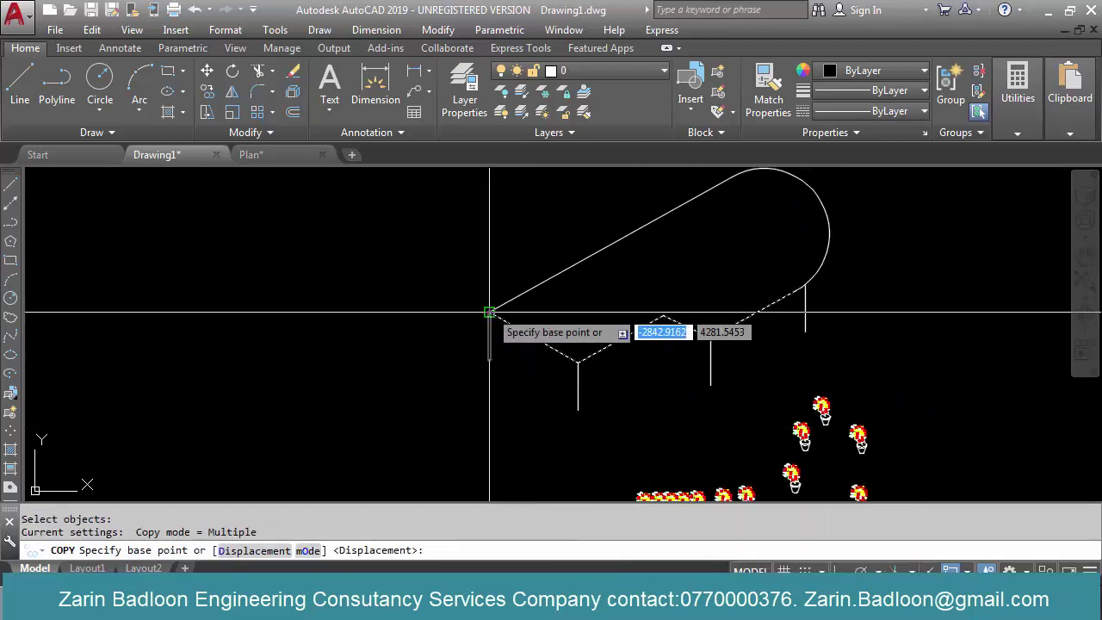
{"action": "left_click", "coordinate": [489, 312]}
{"action": "left_click", "coordinate": [489, 359]}
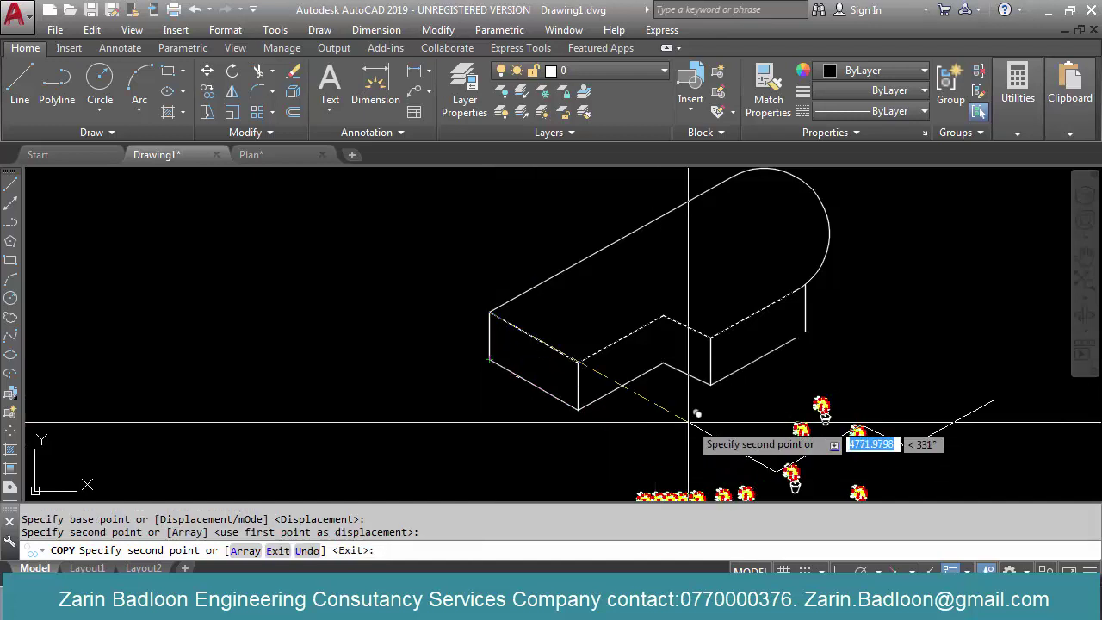
{"action": "key", "text": "Escape"}
Try to extend the copied lower right line to the rightmost vertical line with Trim
{"action": "scroll", "coordinate": [771, 365], "scroll_direction": "up", "scroll_amount": 3}
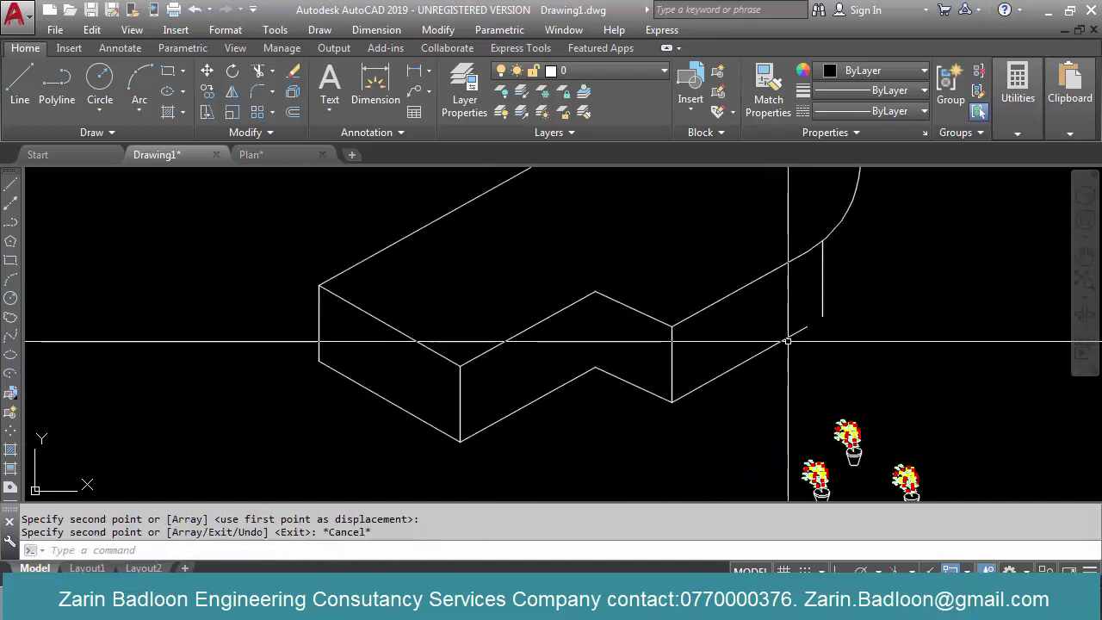
{"action": "left_click", "coordinate": [787, 341]}
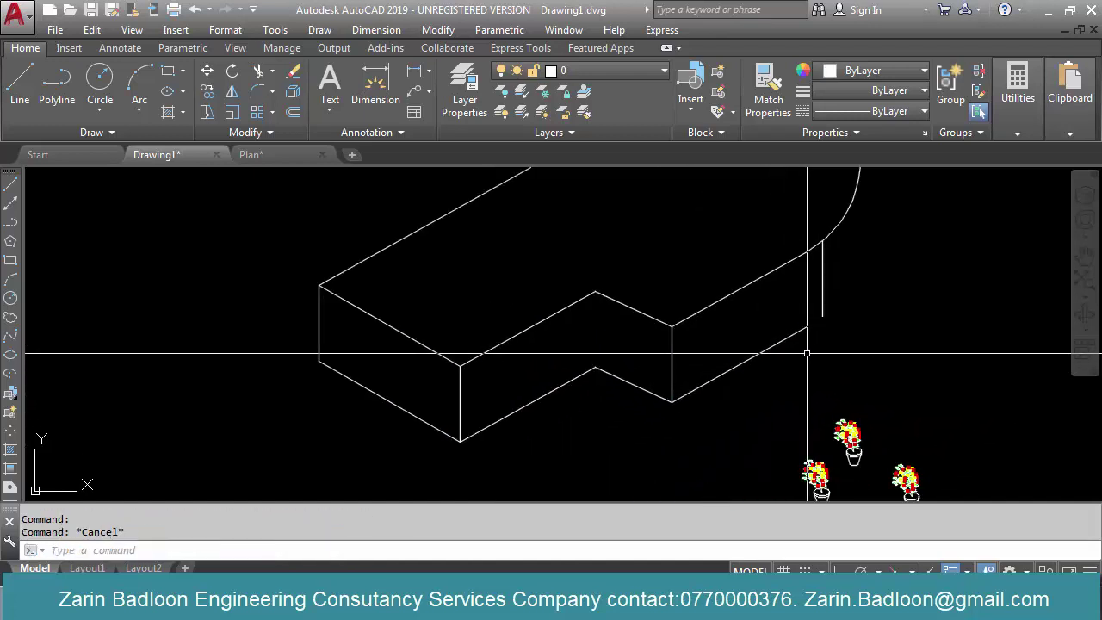
{"action": "type", "text": "tr"}
{"action": "key", "text": "Return"}
{"action": "key", "text": "Return"}
{"action": "left_click", "coordinate": [789, 341], "text": "shift"}
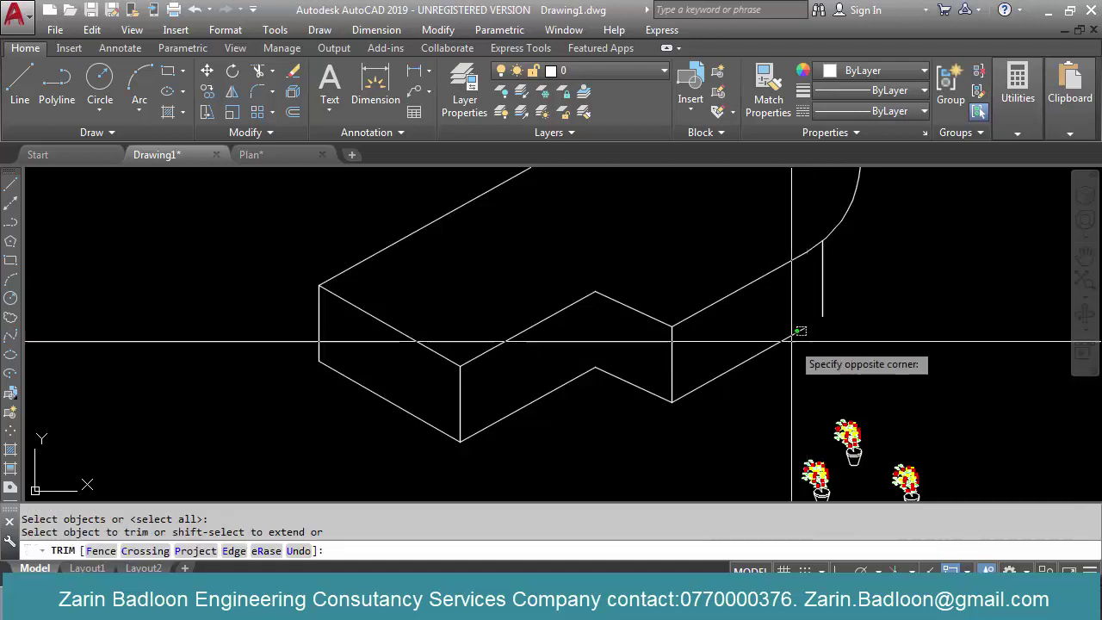
{"action": "left_click", "coordinate": [773, 326], "text": "shift"}
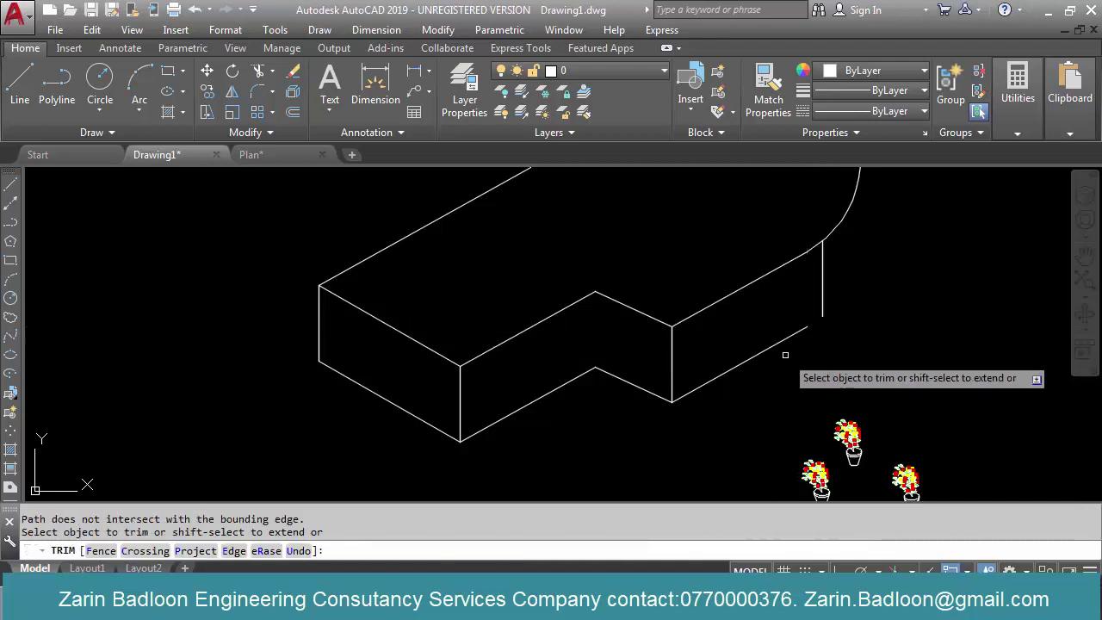
{"action": "key", "text": "Escape"}
Stretch the lower end of the rightmost vertical line farther down, past the level of the lower right line
{"action": "left_click", "coordinate": [822, 311]}
{"action": "left_click", "coordinate": [815, 318]}
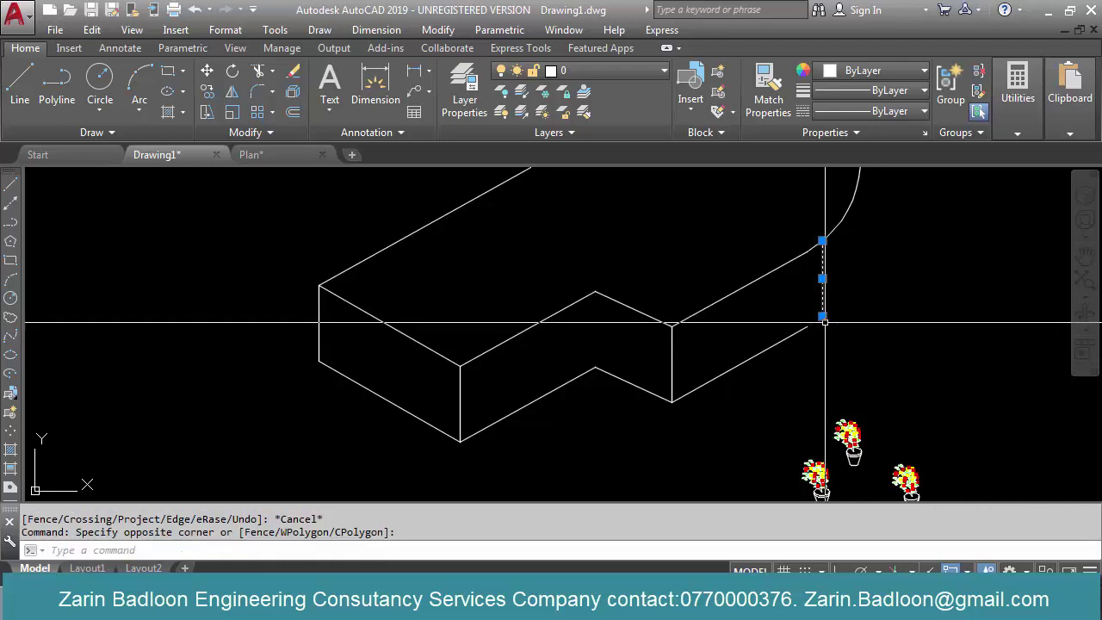
{"action": "left_click", "coordinate": [822, 316]}
{"action": "key", "text": "Escape"}
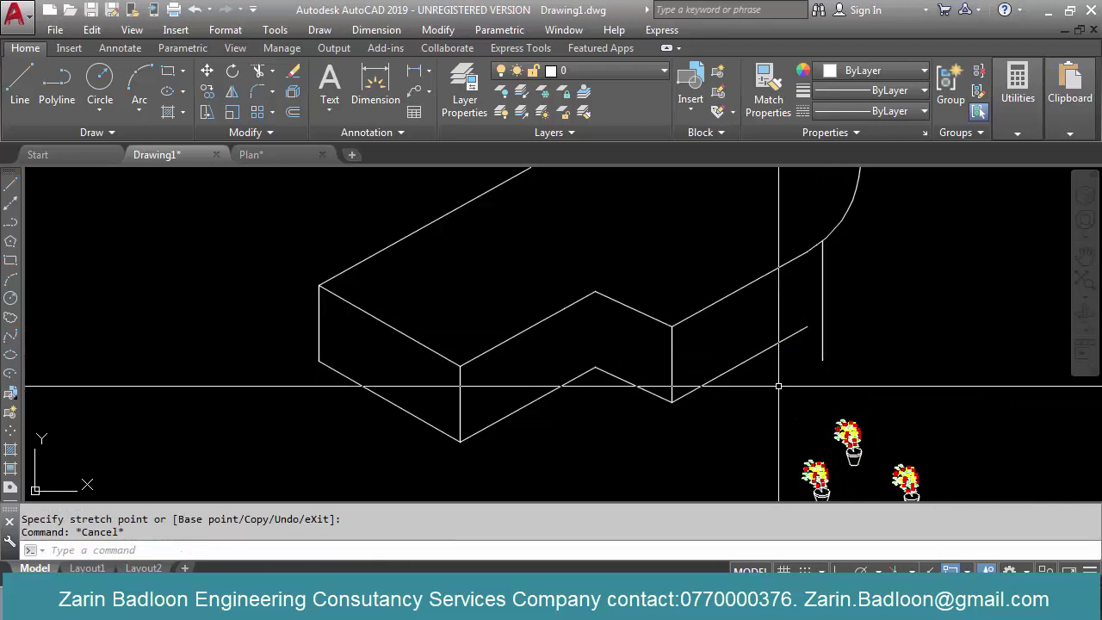
Extend the lower right line to the lengthened rightmost vertical line within the Trim command
{"action": "key", "text": "Return"}
{"action": "key", "text": "Return"}
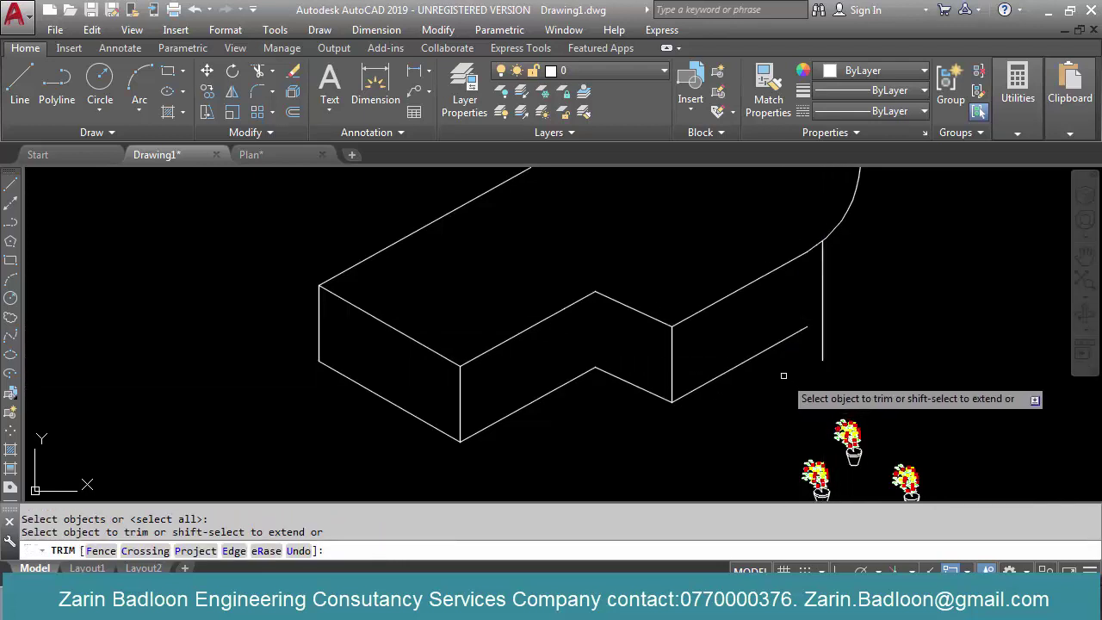
{"action": "left_click", "coordinate": [782, 375], "text": "shift"}
{"action": "left_click", "coordinate": [767, 332], "text": "shift"}
{"action": "key", "text": "Escape"}
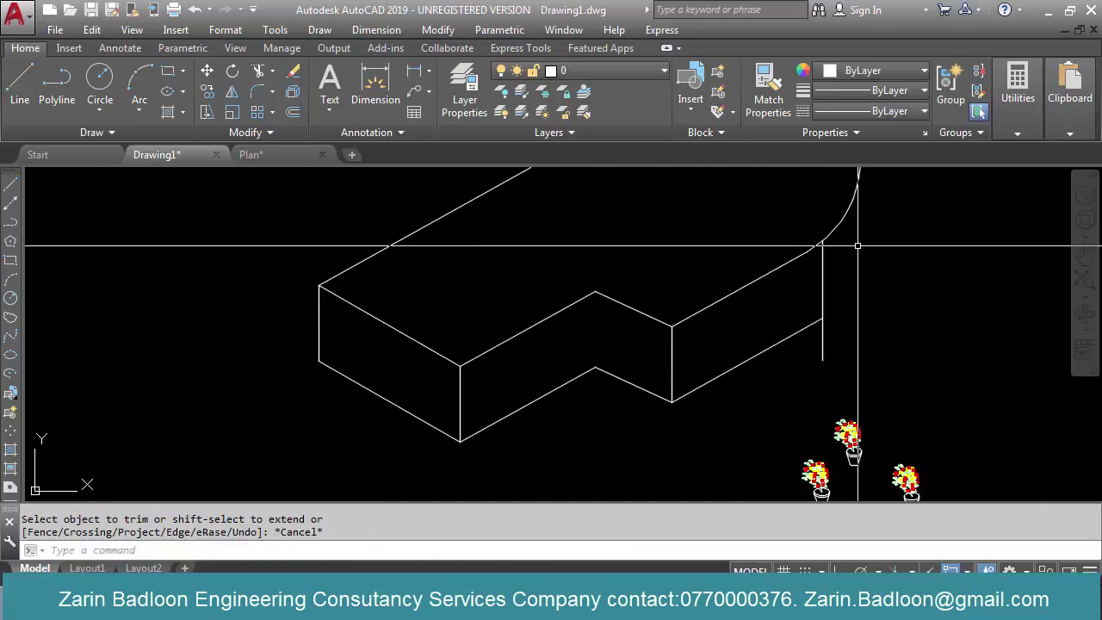
{"action": "left_click", "coordinate": [841, 223]}
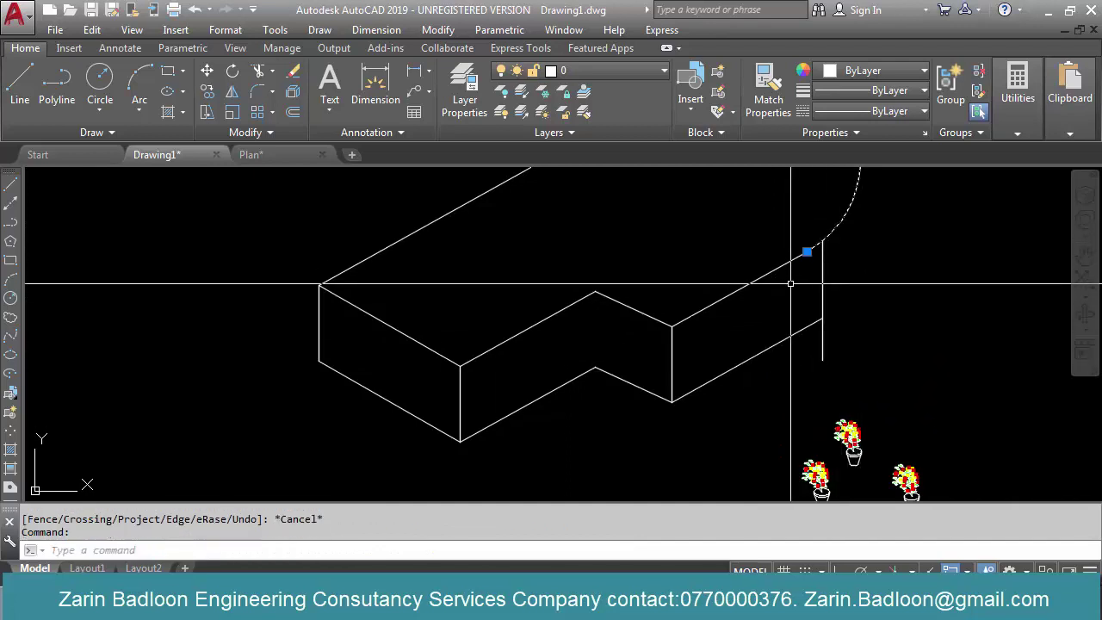
{"action": "key", "text": "Escape"}
{"action": "left_click", "coordinate": [855, 318]}
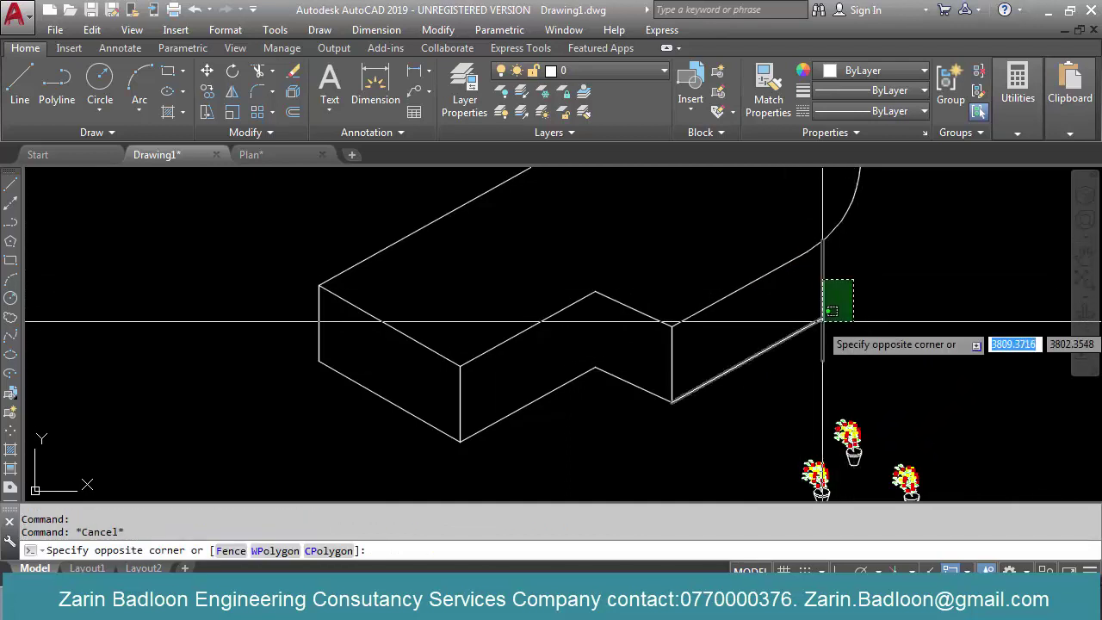
{"action": "left_click", "coordinate": [818, 280]}
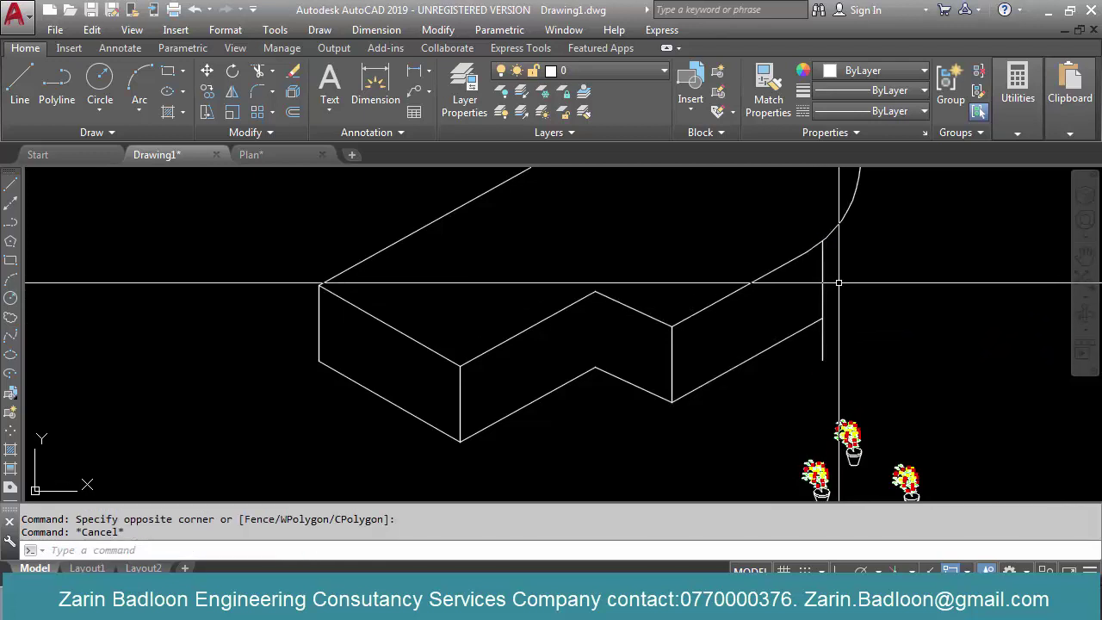
Copy the rounded end's arc straight down from its lower end onto the lower right line with Ortho on
{"action": "left_click", "coordinate": [837, 223]}
{"action": "key", "text": "Return"}
{"action": "left_click", "coordinate": [809, 249]}
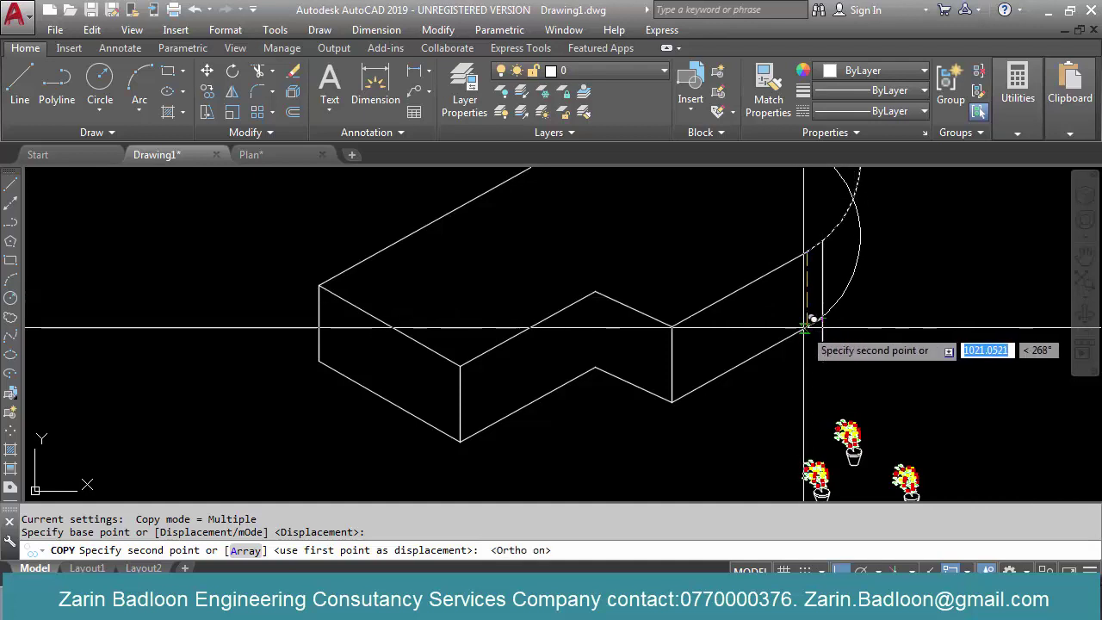
{"action": "key", "text": "F8"}
{"action": "scroll", "coordinate": [807, 343], "scroll_direction": "up", "scroll_amount": 3}
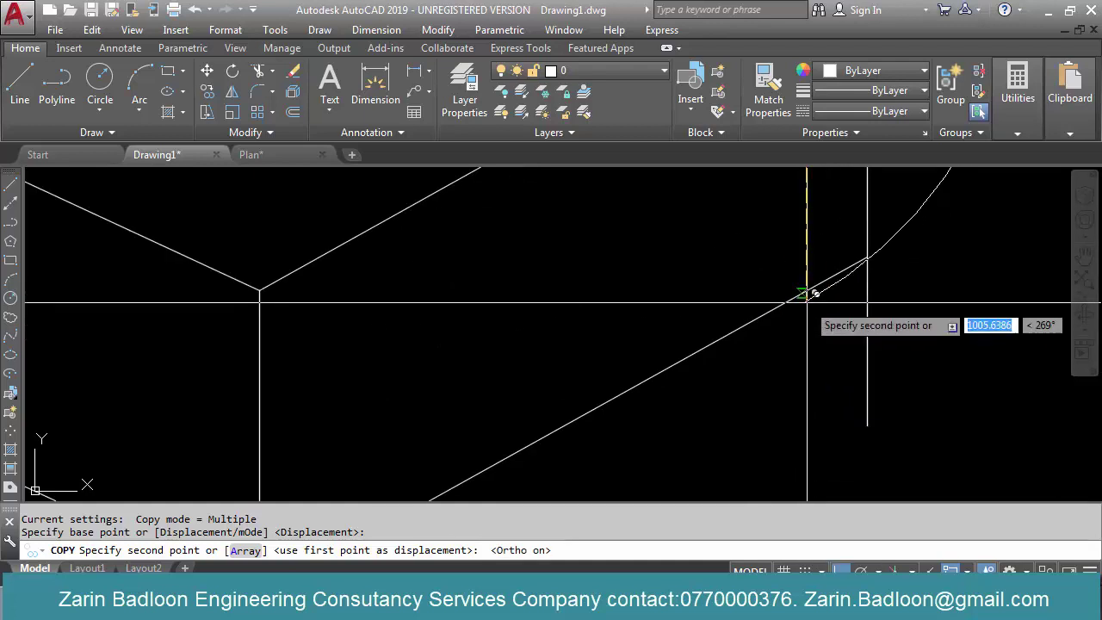
{"action": "key", "text": "Escape"}
{"action": "key", "text": "Escape"}
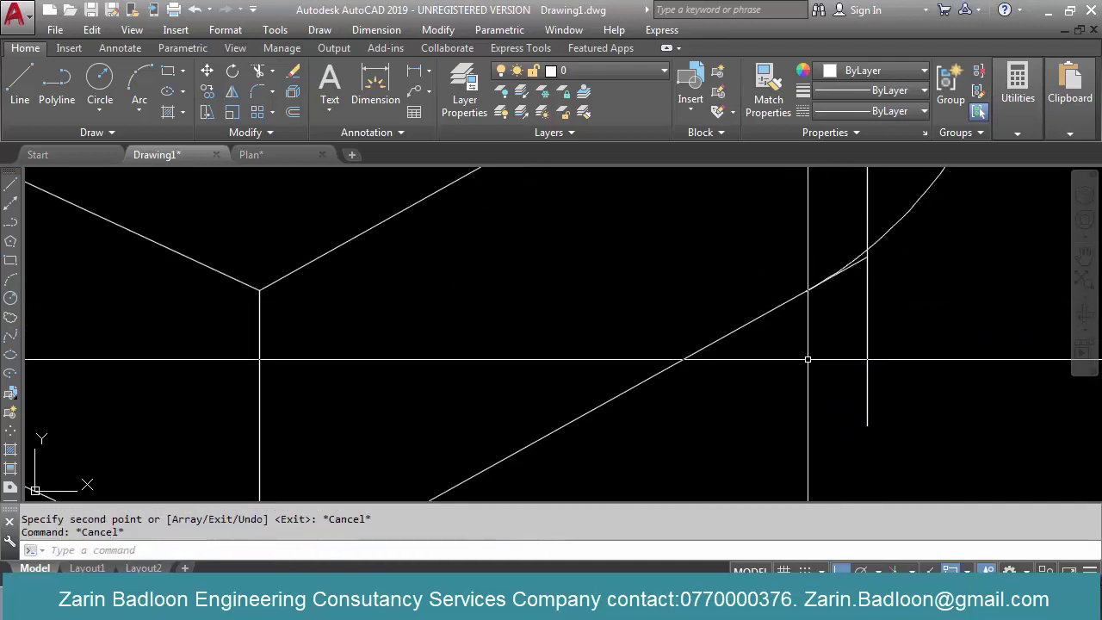
Trim the rightmost vertical line below the copied arc and the short line overhang beside the arc's start
{"action": "scroll", "coordinate": [802, 380], "scroll_direction": "down", "scroll_amount": 2}
{"action": "key", "text": "Return"}
{"action": "key", "text": "Return"}
{"action": "left_click", "coordinate": [866, 355]}
{"action": "left_click", "coordinate": [813, 368]}
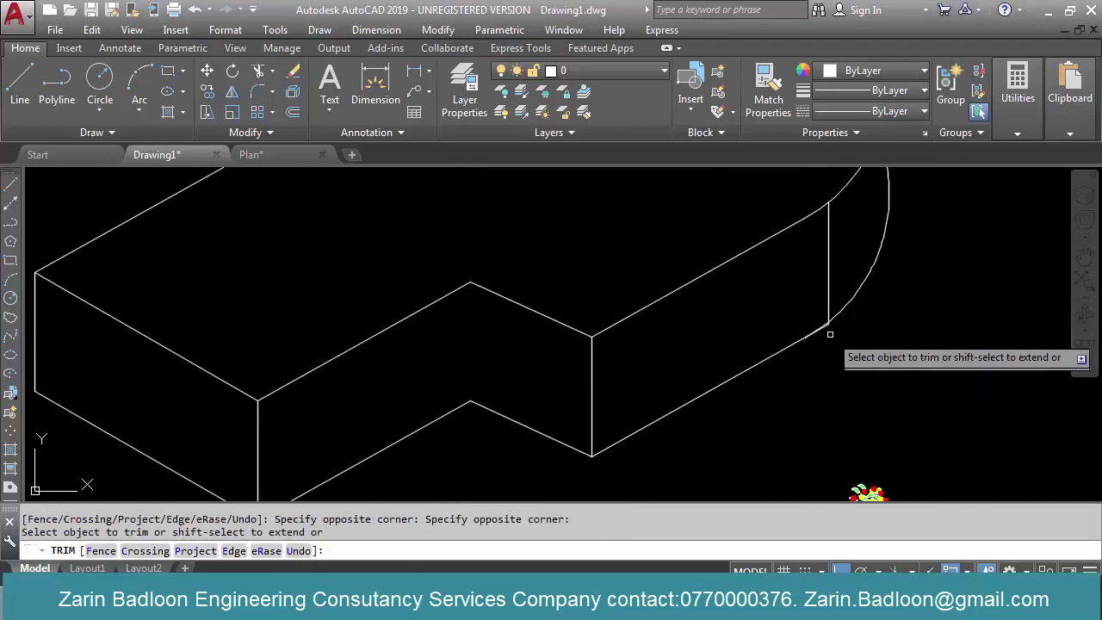
{"action": "scroll", "coordinate": [828, 333], "scroll_direction": "up", "scroll_amount": 8}
{"action": "left_click", "coordinate": [838, 317]}
{"action": "left_click", "coordinate": [804, 340]}
{"action": "key", "text": "Escape"}
{"action": "scroll", "coordinate": [818, 336], "scroll_direction": "down", "scroll_amount": 6}
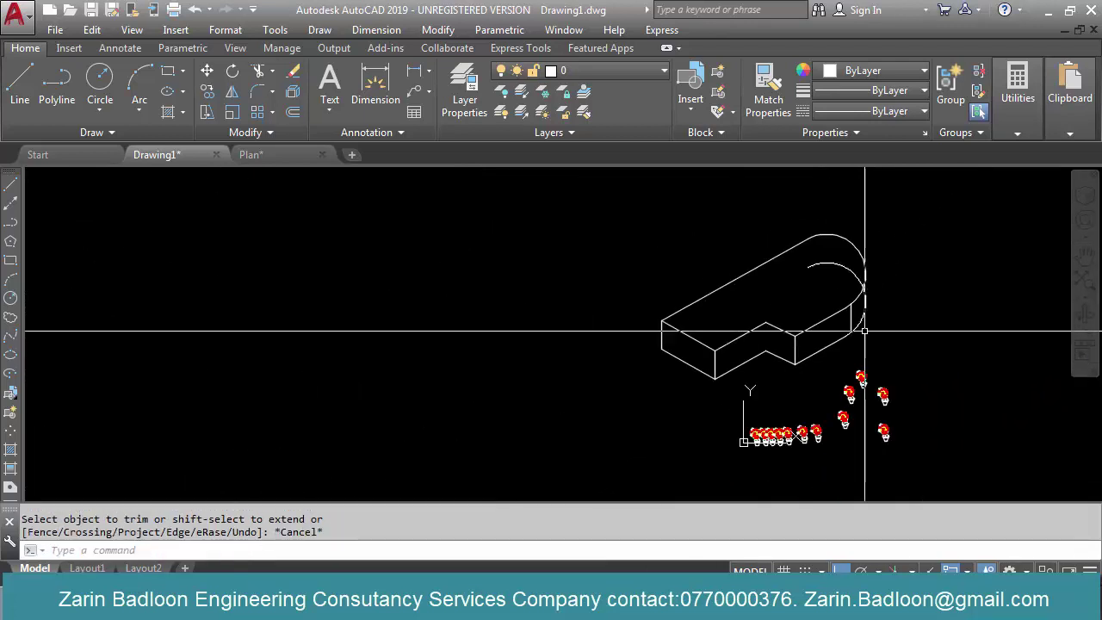
Trim away the part of the copied lower arc that lies inside the top outline
{"action": "key", "text": "Return"}
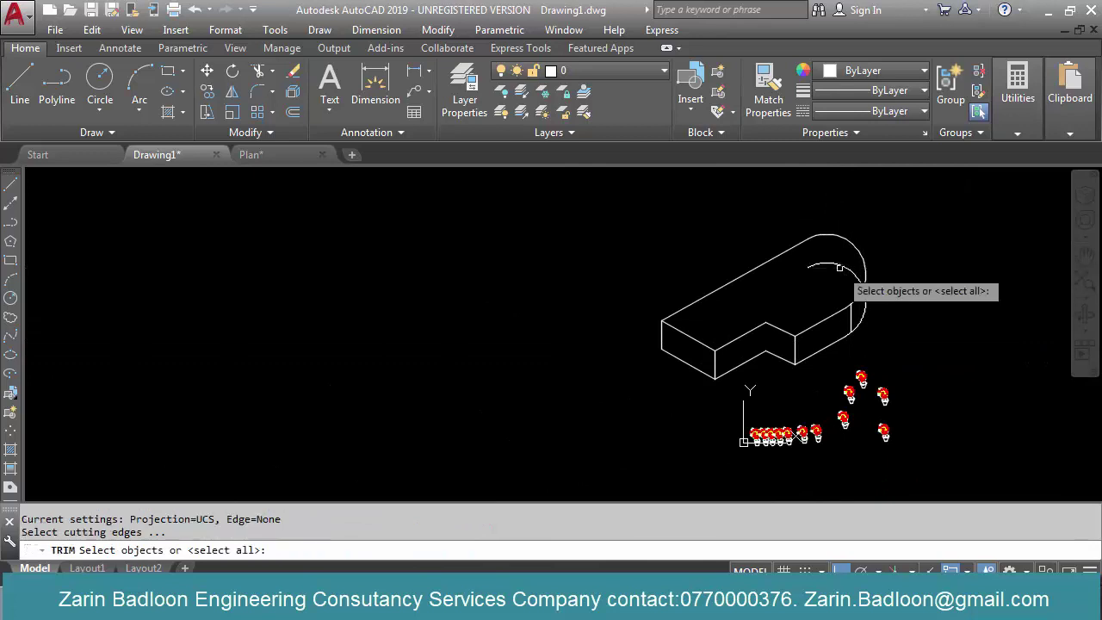
{"action": "key", "text": "Return"}
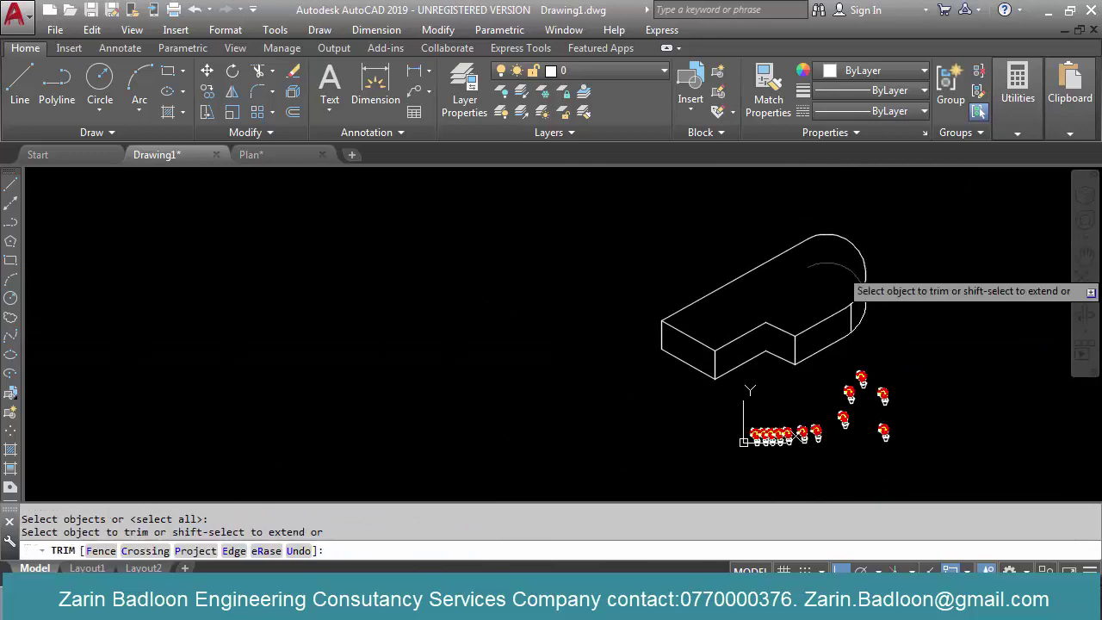
{"action": "left_click", "coordinate": [841, 268]}
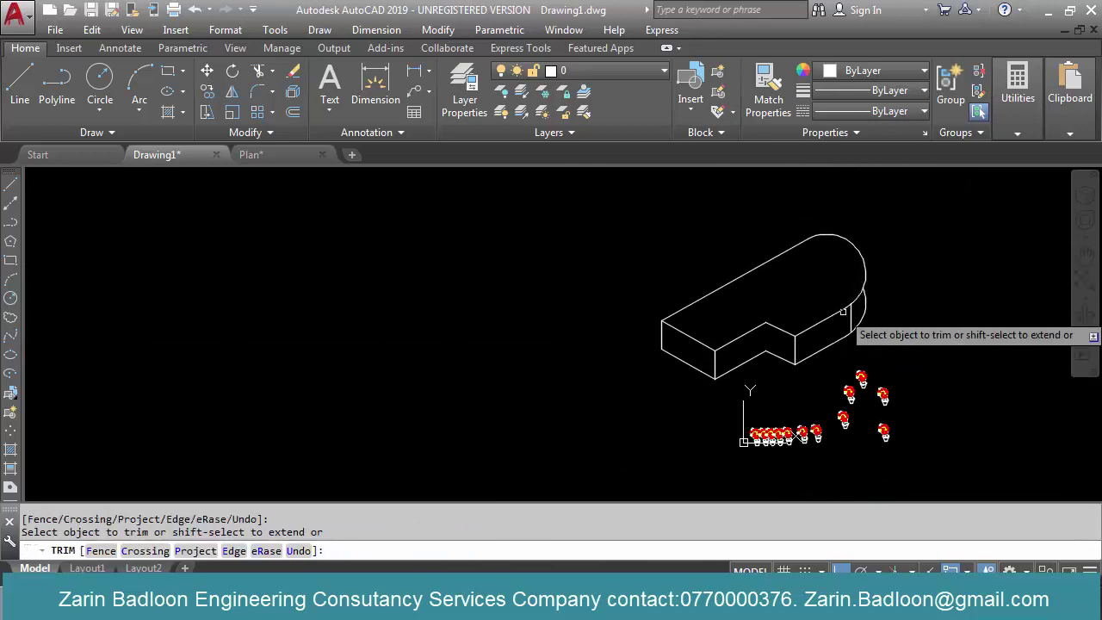
{"action": "key", "text": "Return"}
Draw a tilted ellipse centred on the inner corner of the top outline's notch, with Ortho off
{"action": "scroll", "coordinate": [821, 365], "scroll_direction": "up", "scroll_amount": 4}
{"action": "middle_click_drag", "start_coordinate": [834, 352], "coordinate": [867, 336]}
{"action": "middle_click_drag", "start_coordinate": [685, 383], "coordinate": [683, 407]}
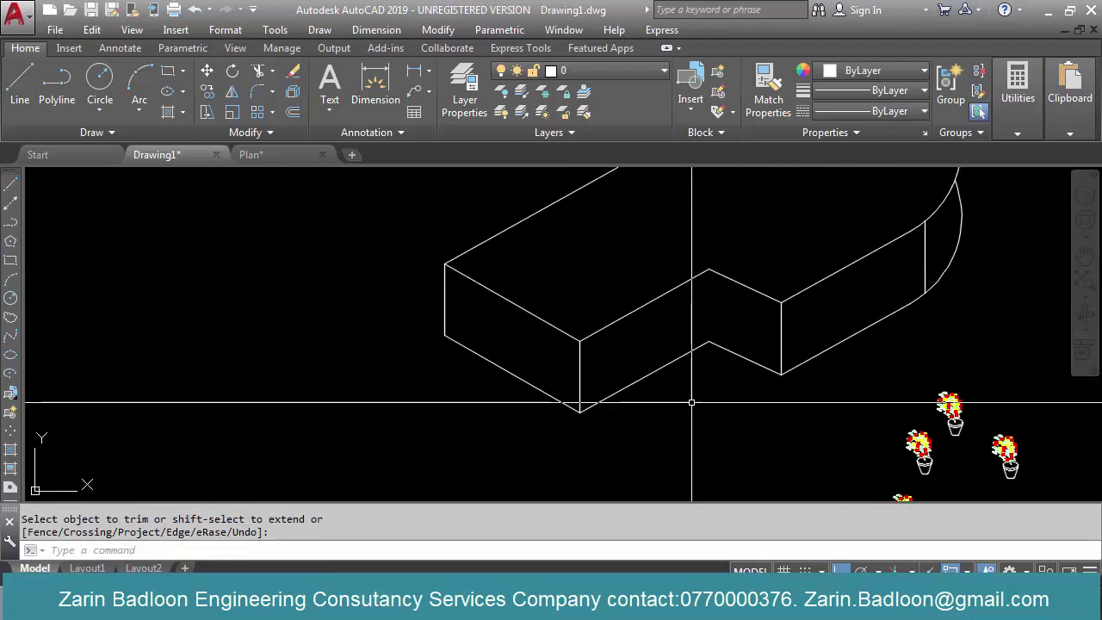
{"action": "type", "text": "el"}
{"action": "key", "text": "Return"}
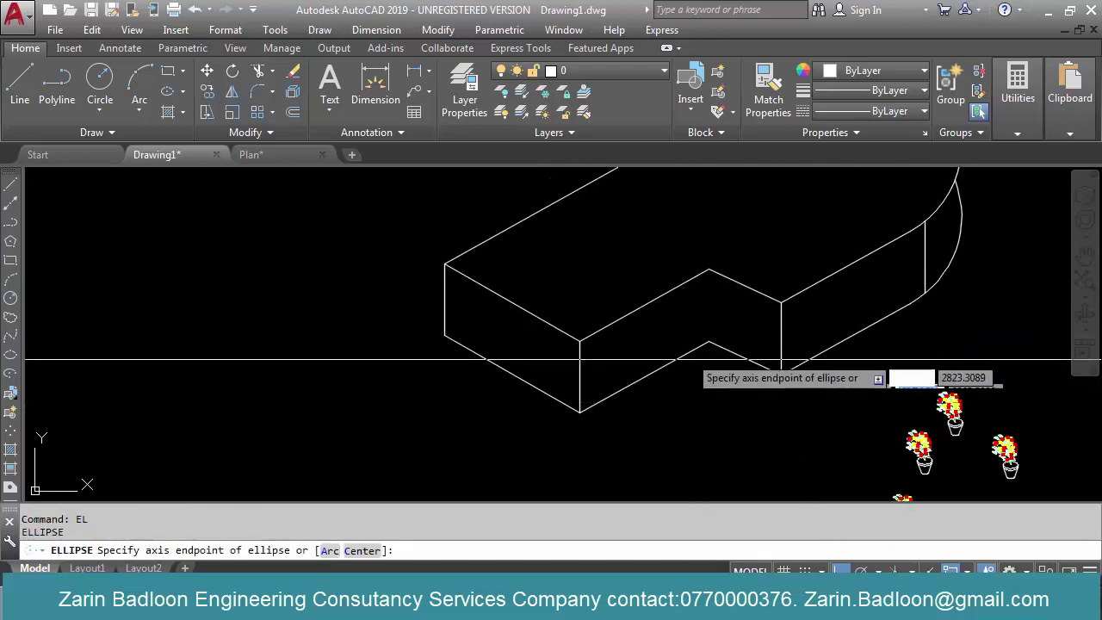
{"action": "type", "text": "c"}
{"action": "key", "text": "Return"}
{"action": "left_click", "coordinate": [708, 269]}
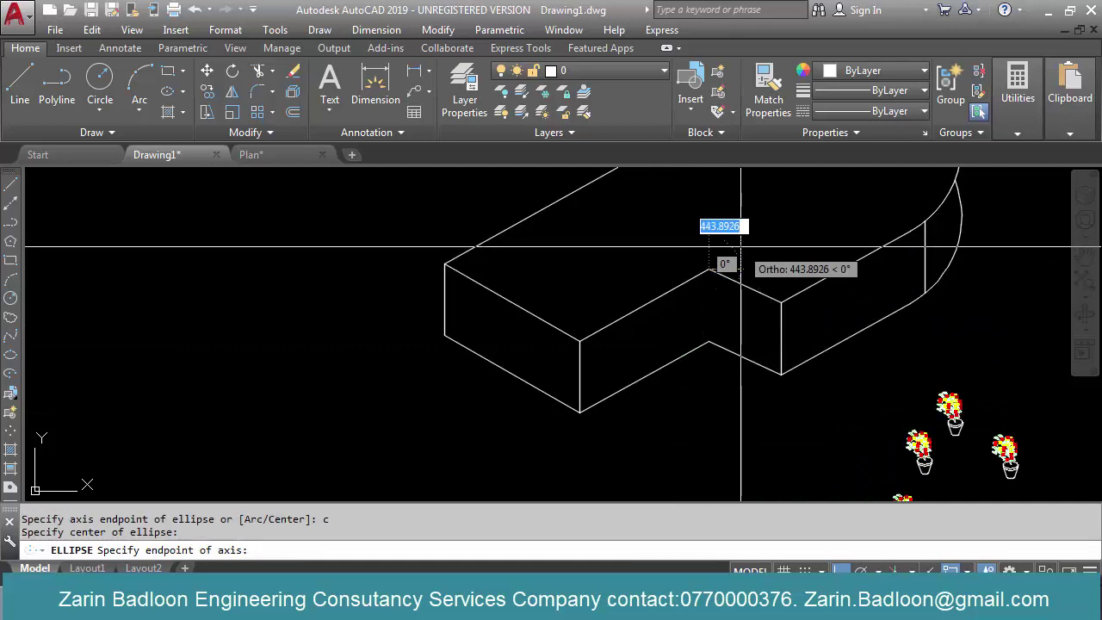
{"action": "key", "text": "F8"}
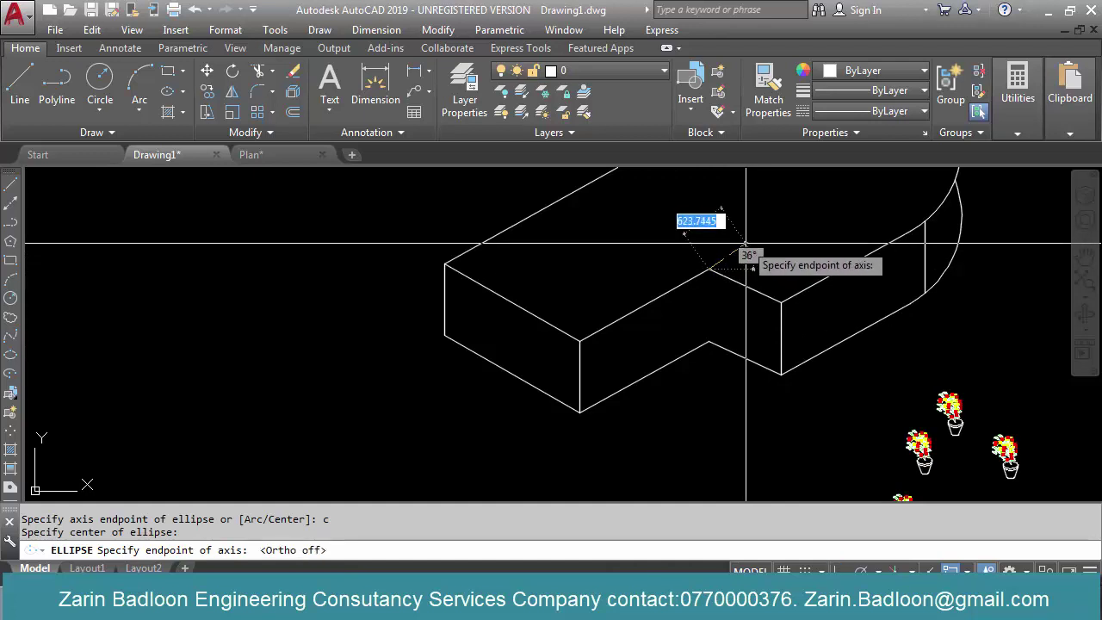
{"action": "left_click", "coordinate": [738, 250]}
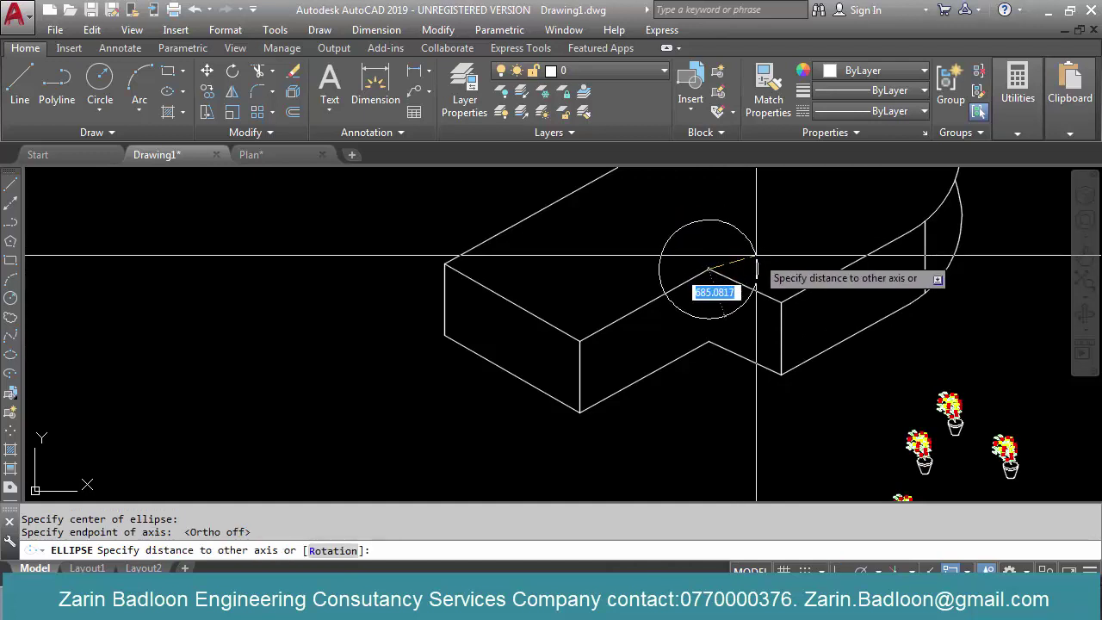
{"action": "left_click", "coordinate": [728, 256]}
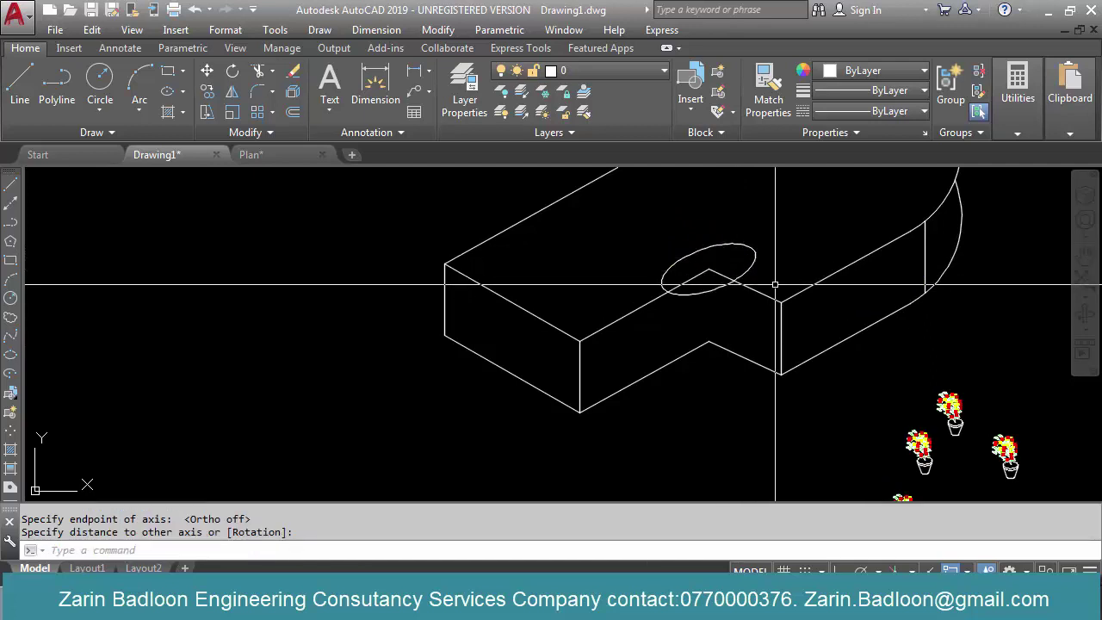
Trim the notch corner lines inside the ellipse and the ellipse's lower part between the two lines
{"action": "scroll", "coordinate": [715, 289], "scroll_direction": "up", "scroll_amount": 4}
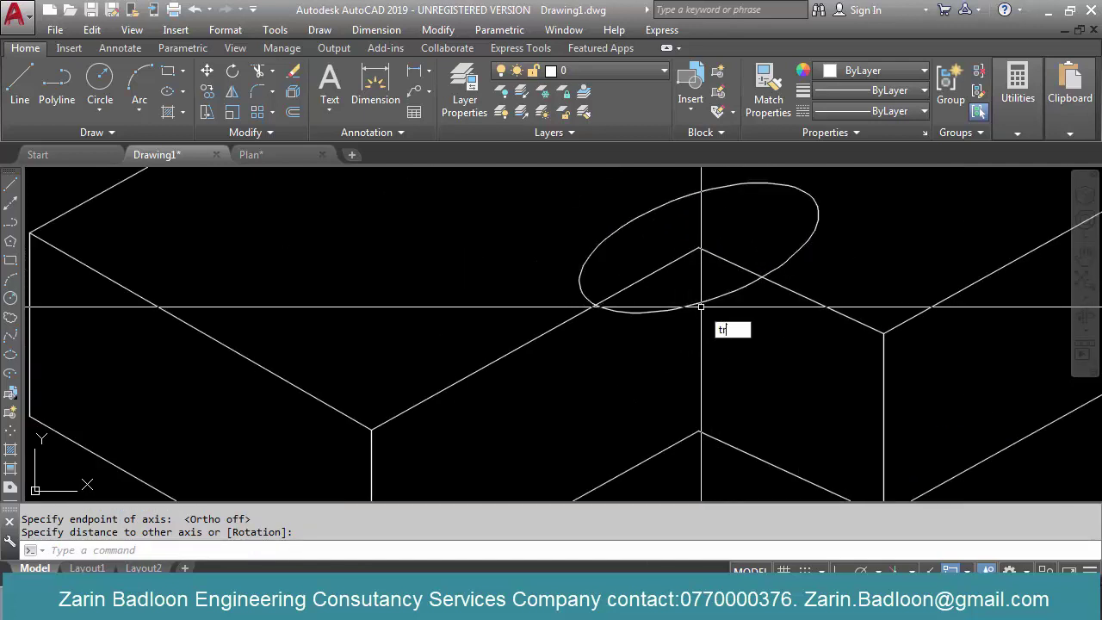
{"action": "key", "text": "Return"}
{"action": "key", "text": "Return"}
{"action": "left_click", "coordinate": [715, 299]}
{"action": "left_click", "coordinate": [719, 245]}
{"action": "left_click", "coordinate": [694, 305]}
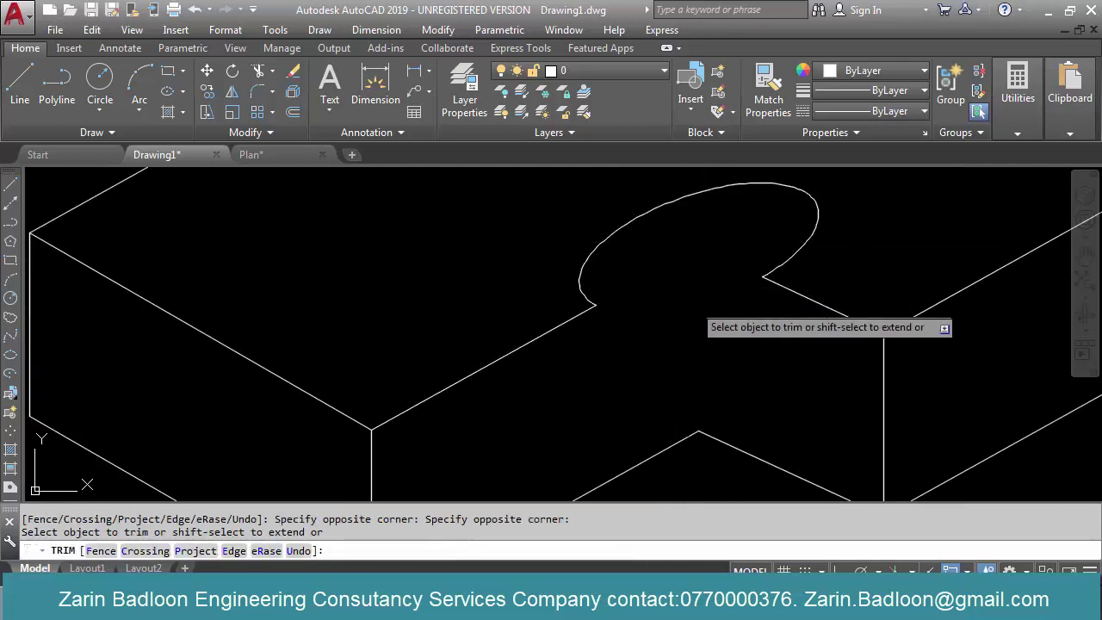
{"action": "key", "text": "Escape"}
{"action": "key", "text": "Escape"}
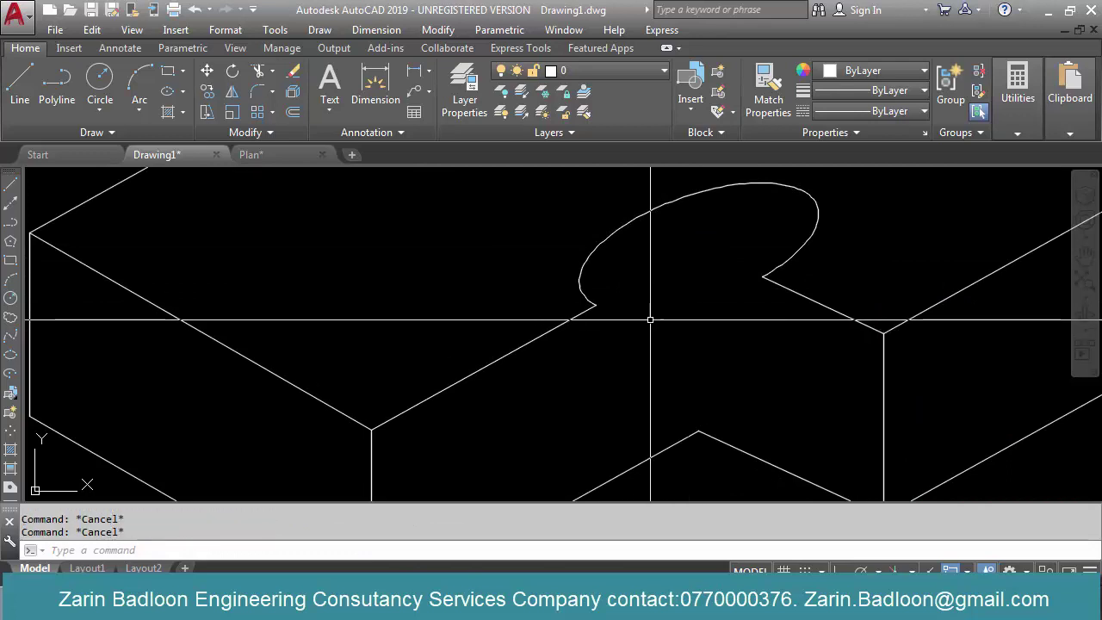
{"action": "type", "text": "co"}
{"action": "key", "text": "Return"}
{"action": "left_click", "coordinate": [582, 274]}
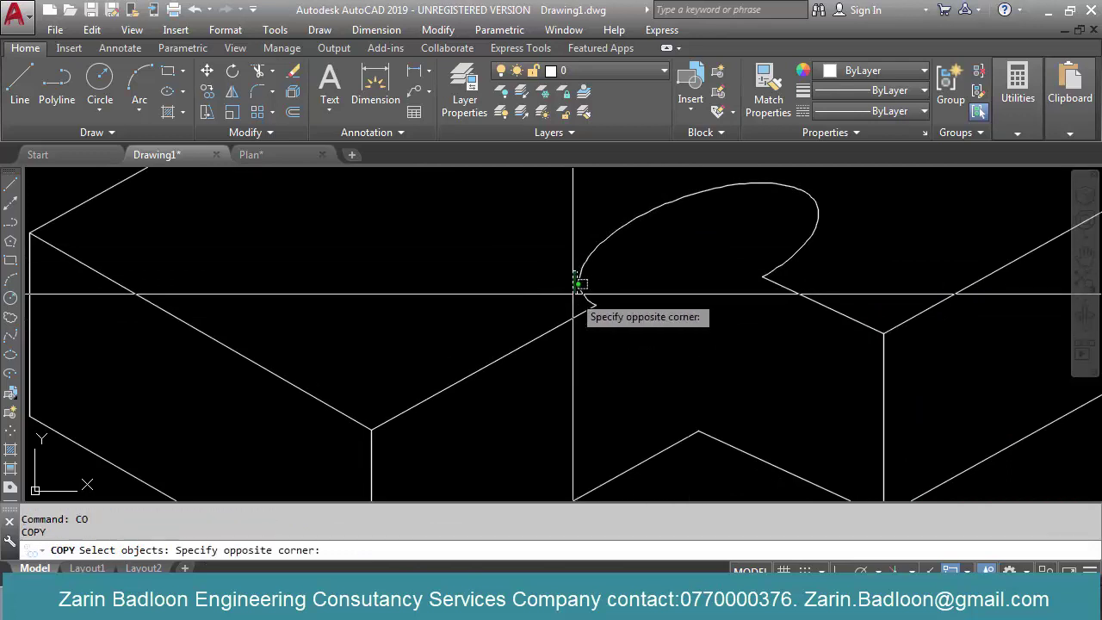
{"action": "left_click", "coordinate": [573, 291]}
{"action": "left_click", "coordinate": [599, 270]}
{"action": "left_click", "coordinate": [567, 278]}
{"action": "key", "text": "Return"}
{"action": "left_click", "coordinate": [595, 305]}
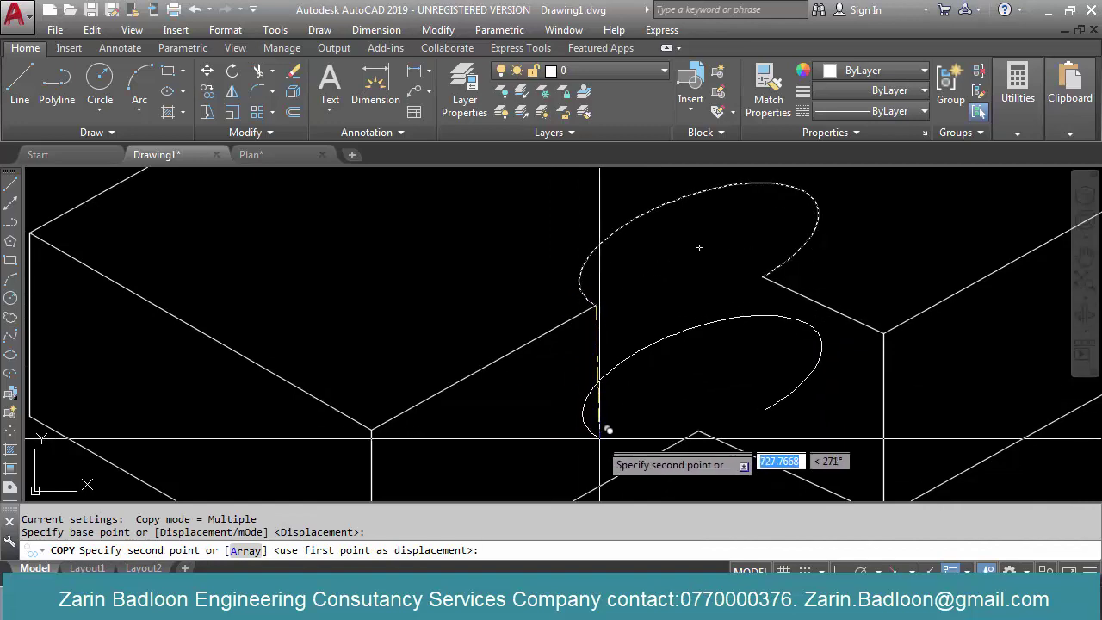
{"action": "key", "text": "Escape"}
Copy the notch's elliptical arc straight down by the solid's height, from the front top corner to the front bottom corner
{"action": "key", "text": "Return"}
{"action": "left_click", "coordinate": [608, 263]}
{"action": "left_click", "coordinate": [552, 278]}
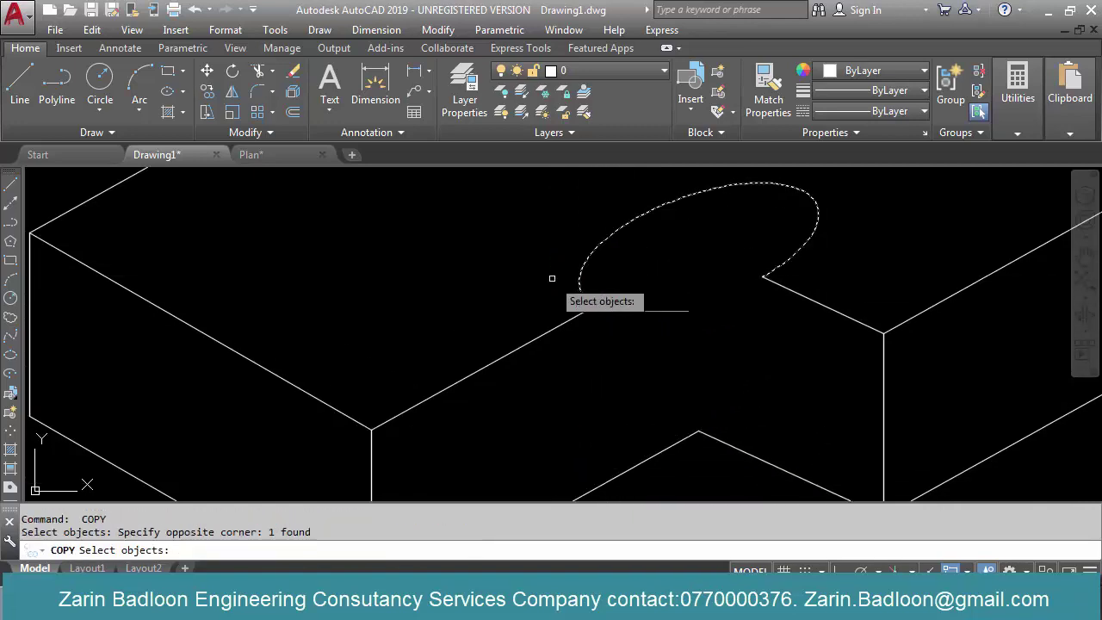
{"action": "scroll", "coordinate": [565, 236], "scroll_direction": "down", "scroll_amount": 6}
{"action": "key", "text": "Return"}
{"action": "left_click", "coordinate": [519, 282]}
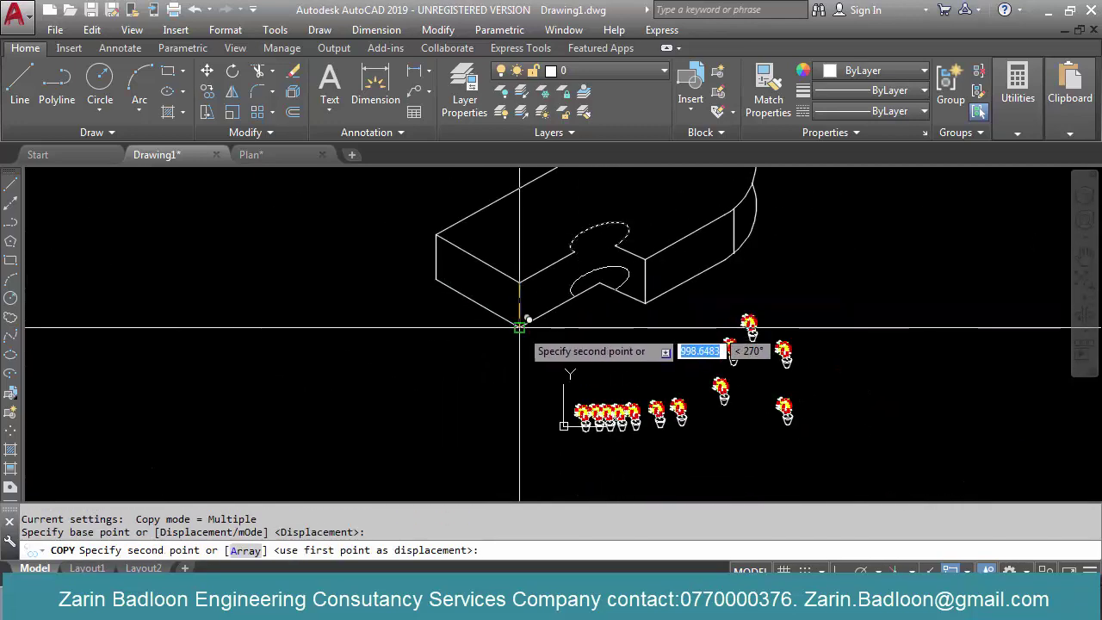
{"action": "left_click", "coordinate": [519, 327]}
{"action": "key", "text": "Escape"}
Trim the bottom outline's two notch corner lines that lie inside the copied elliptical arc
{"action": "scroll", "coordinate": [602, 297], "scroll_direction": "up", "scroll_amount": 4}
{"action": "type", "text": "t"}
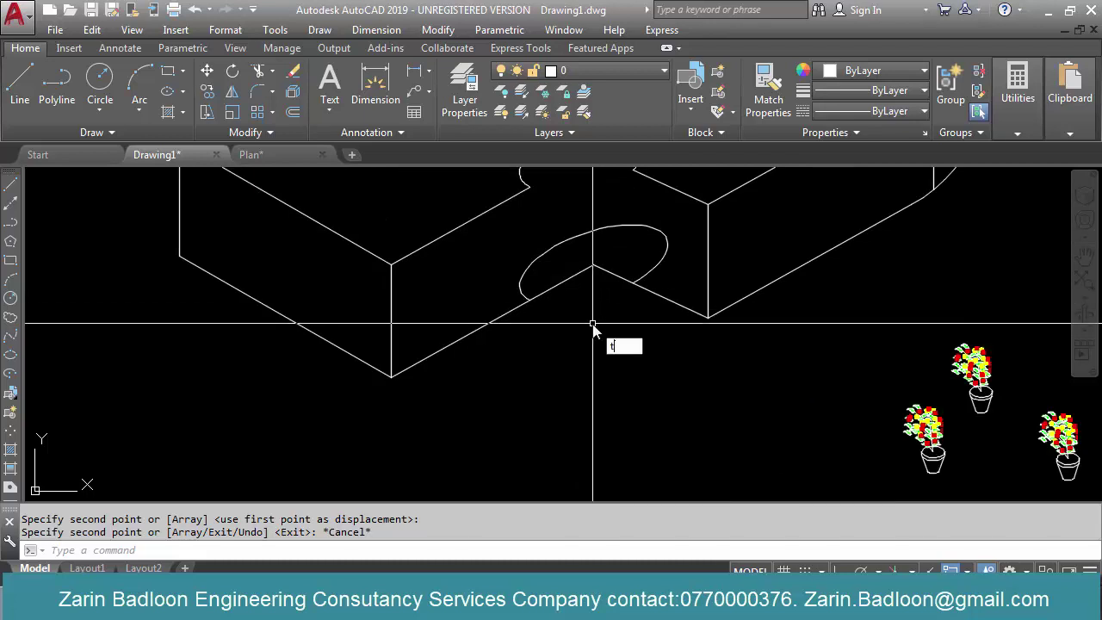
{"action": "type", "text": "e cor"}
{"action": "key", "text": "Return"}
{"action": "key", "text": "Return"}
{"action": "left_click", "coordinate": [604, 246]}
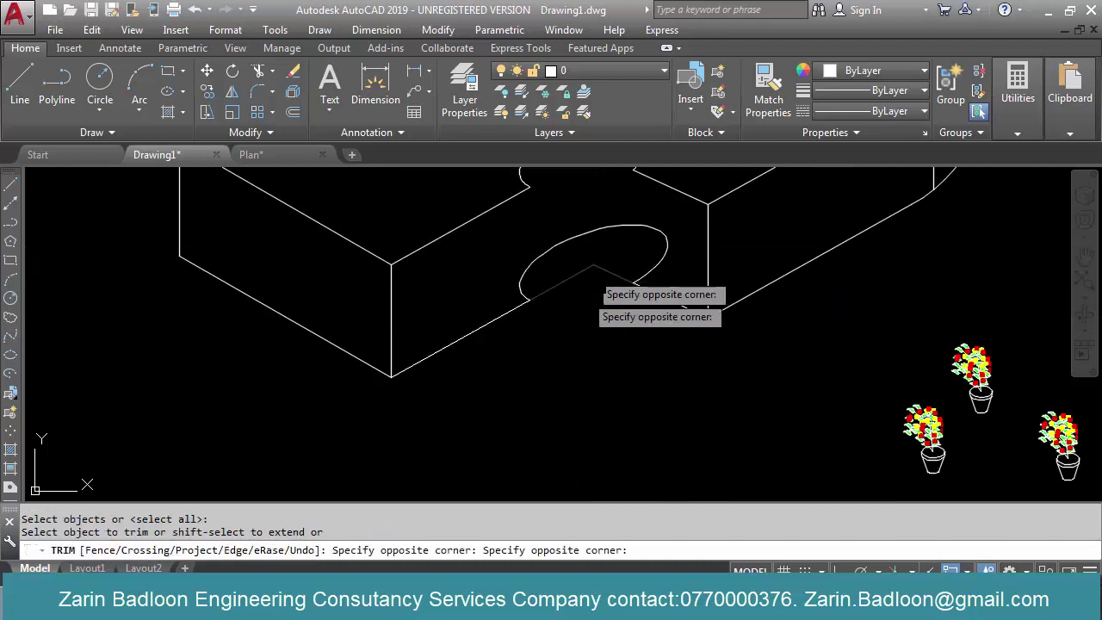
{"action": "left_click", "coordinate": [592, 280]}
{"action": "key", "text": "Escape"}
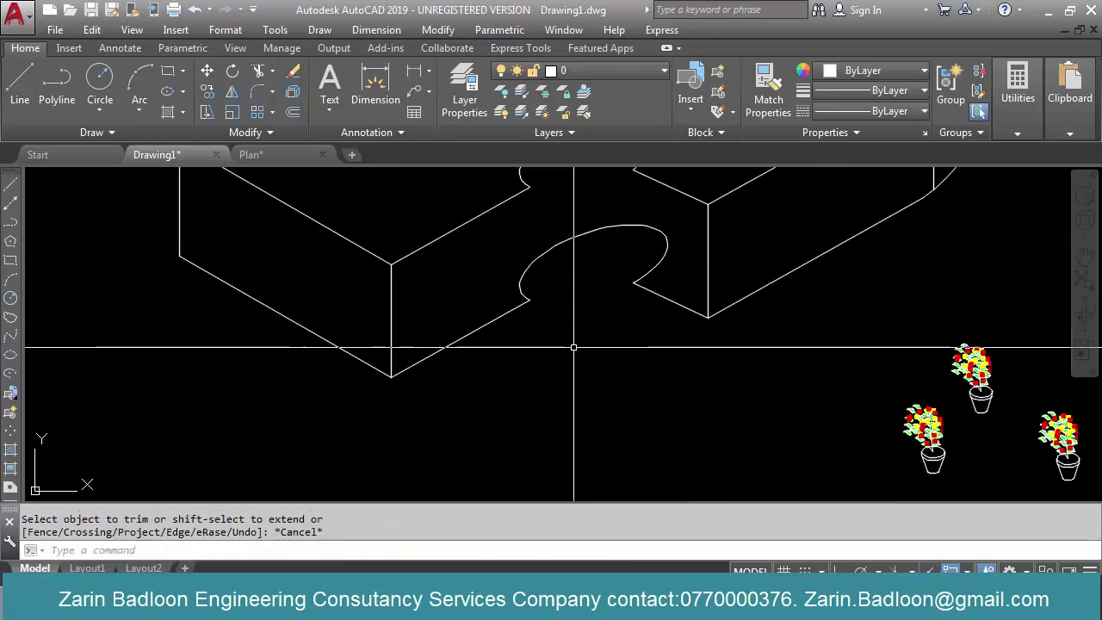
Draw two vertical lines joining the ends of the lower elliptical arc to the matching ends of the upper arc
{"action": "type", "text": "l"}
{"action": "key", "text": "Return"}
{"action": "left_click", "coordinate": [528, 299]}
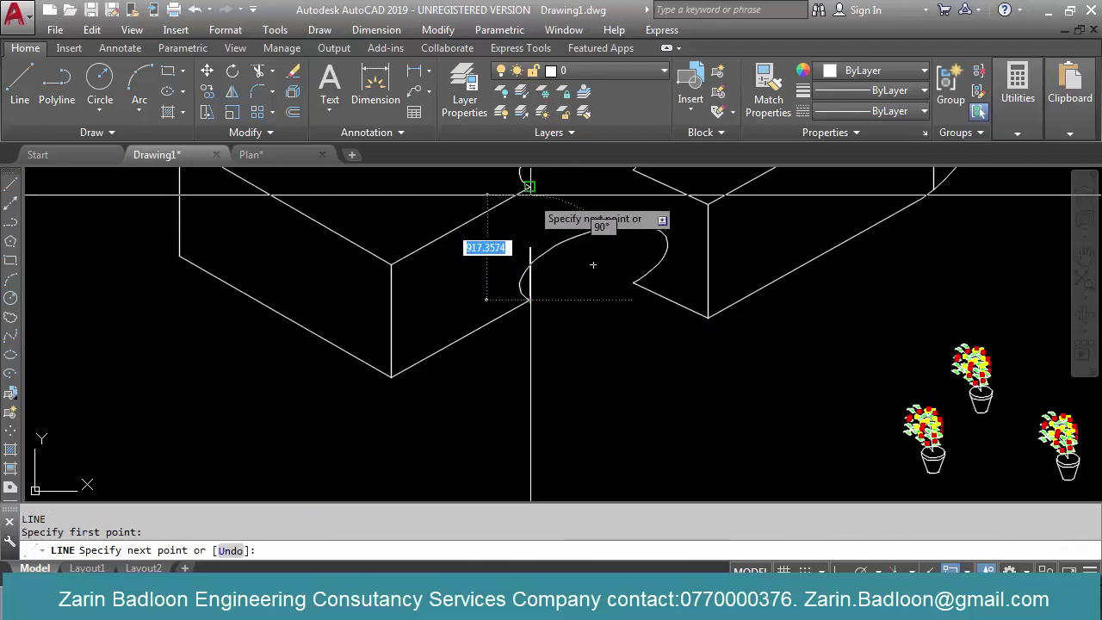
{"action": "left_click", "coordinate": [530, 191]}
{"action": "key", "text": "Return"}
{"action": "key", "text": "Return"}
{"action": "left_click", "coordinate": [634, 284]}
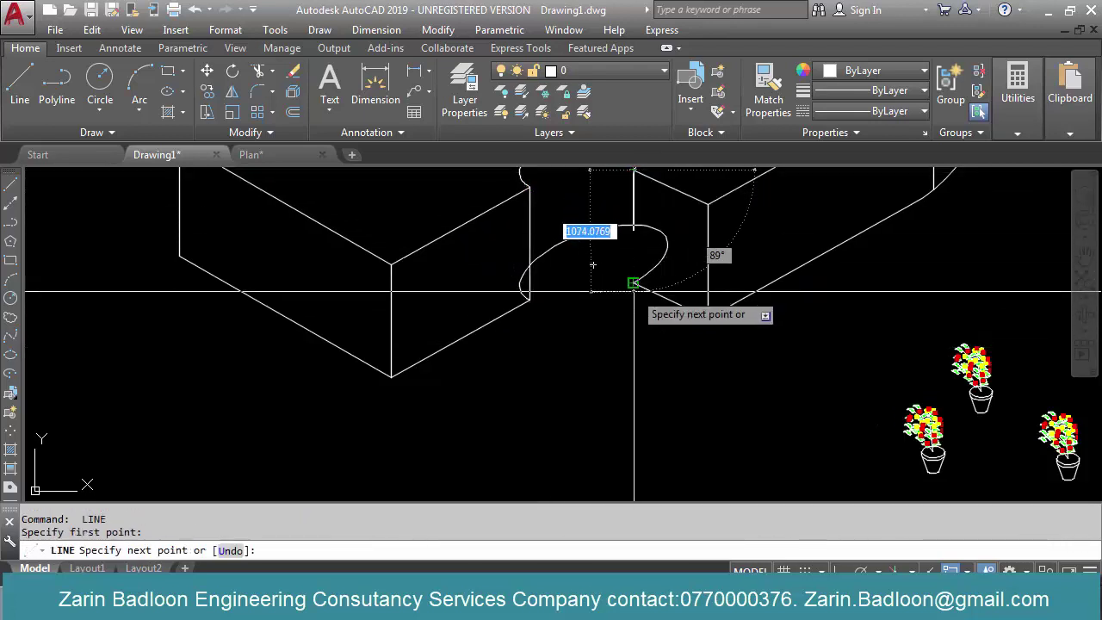
{"action": "left_click", "coordinate": [634, 171]}
{"action": "key", "text": "Return"}
Trim the hidden portions of the lower elliptical arc that extend outside the two new vertical lines
{"action": "type", "text": "tr"}
{"action": "key", "text": "Return"}
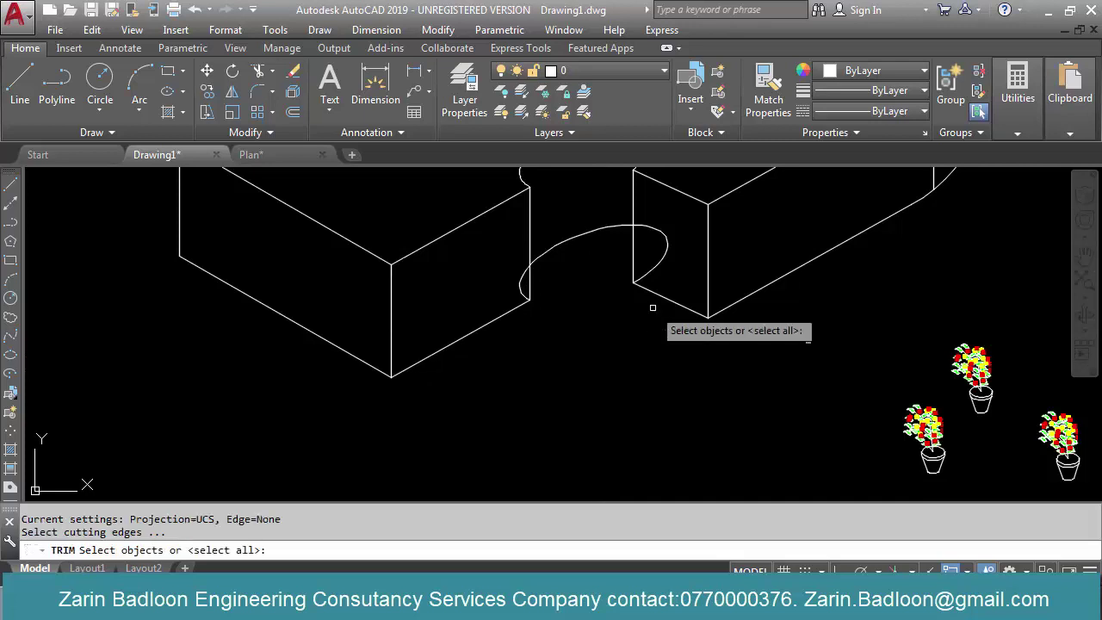
{"action": "key", "text": "Return"}
{"action": "left_click", "coordinate": [657, 251]}
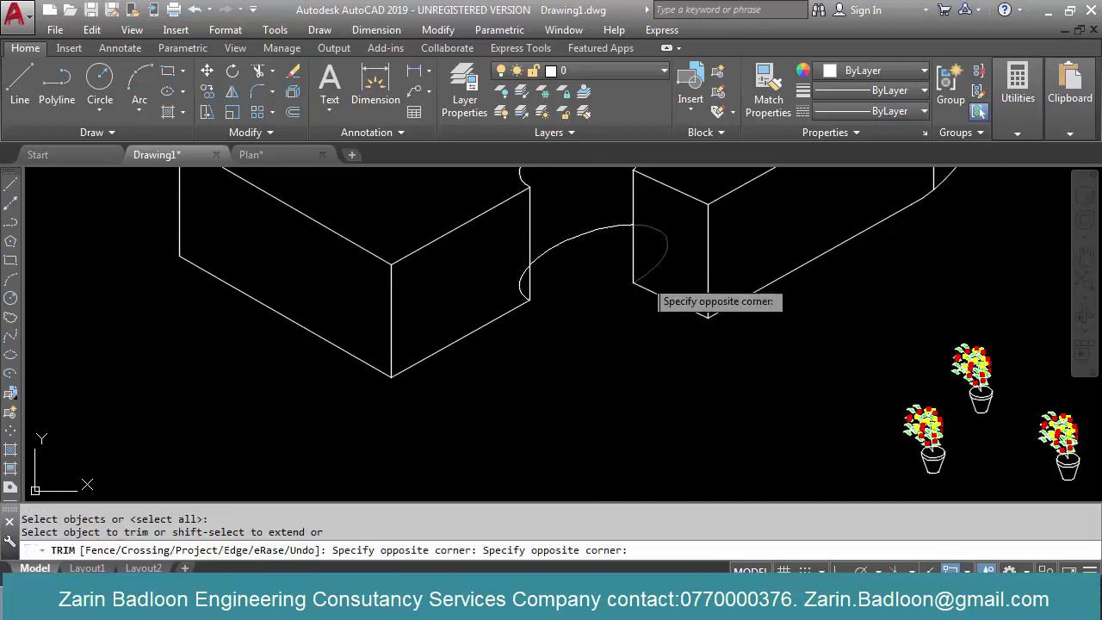
{"action": "left_click", "coordinate": [644, 285]}
{"action": "key", "text": "Escape"}
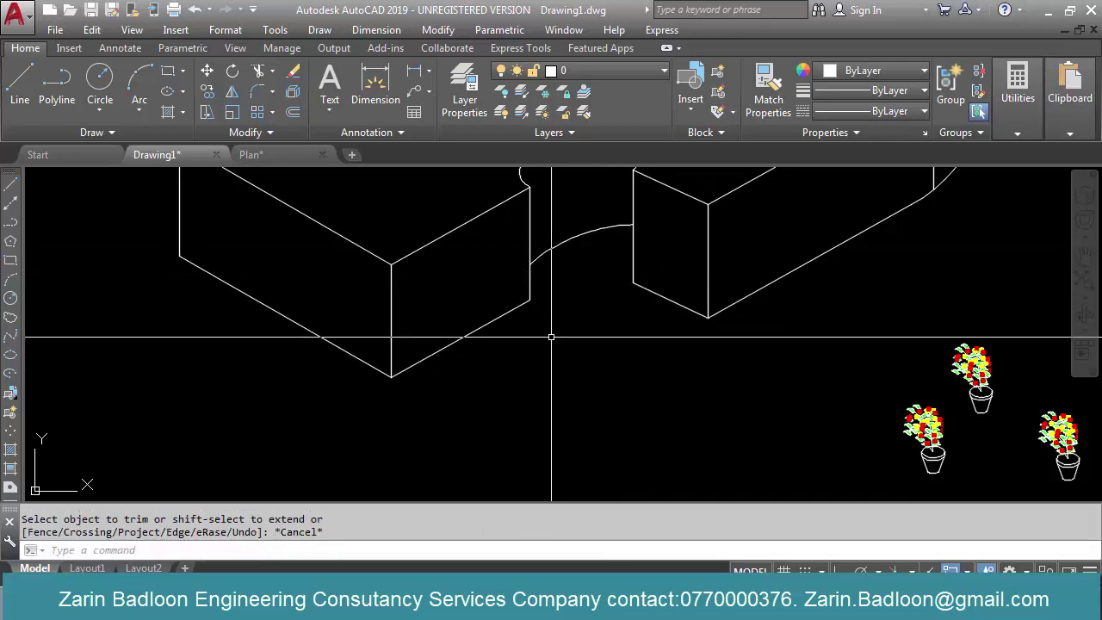
{"action": "scroll", "coordinate": [551, 369], "scroll_direction": "down", "scroll_amount": 4}
{"action": "middle_click_drag", "start_coordinate": [575, 380], "coordinate": [530, 420]}
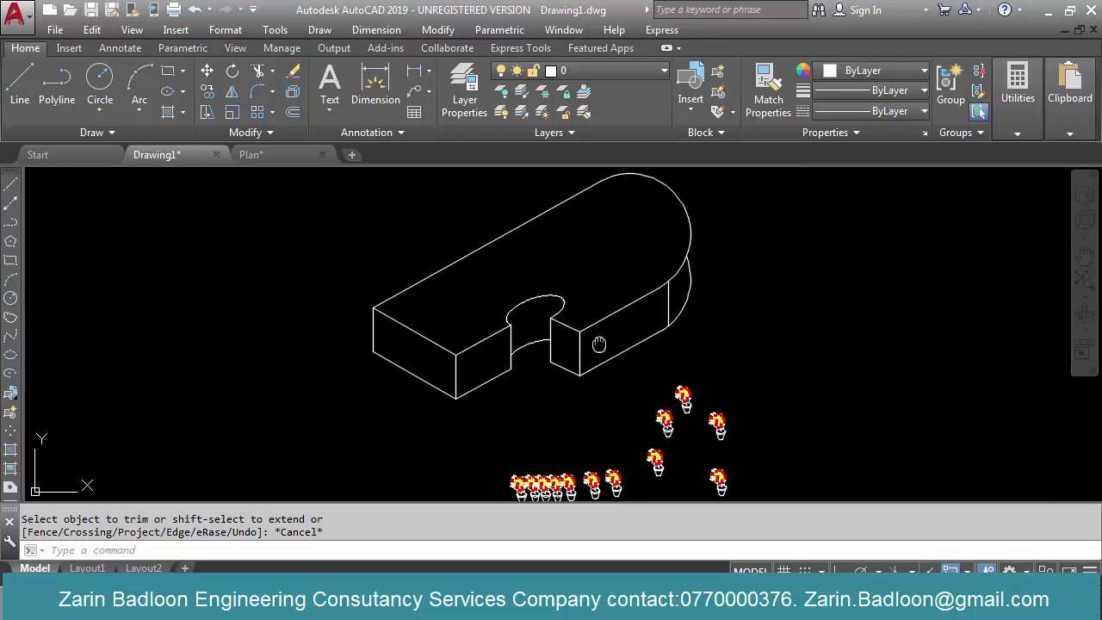
{"action": "scroll", "coordinate": [568, 405], "scroll_direction": "up", "scroll_amount": 3}
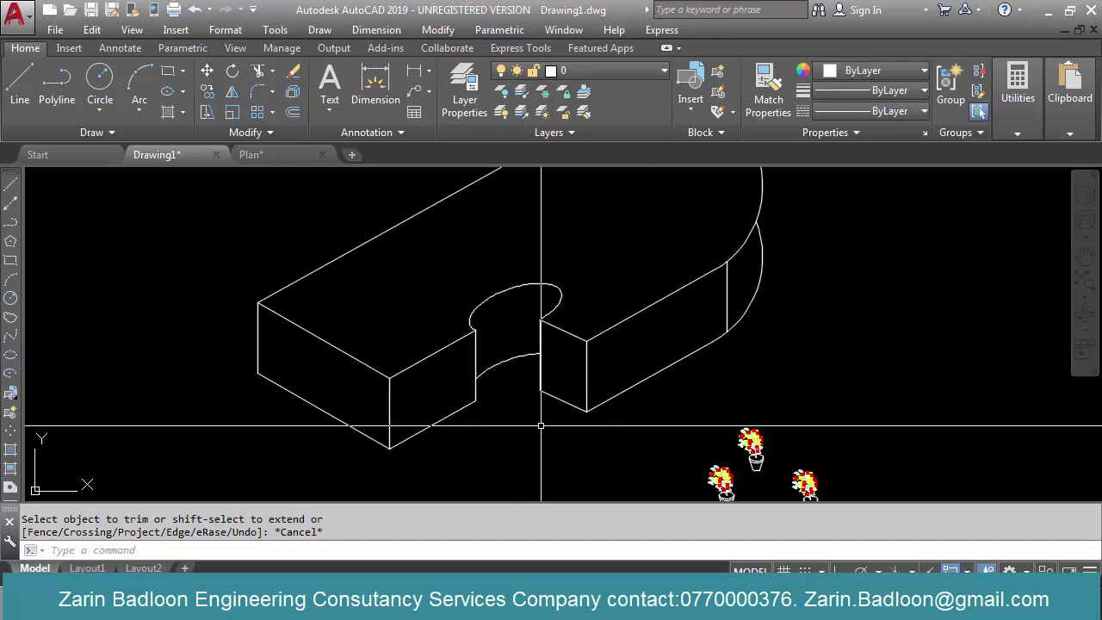